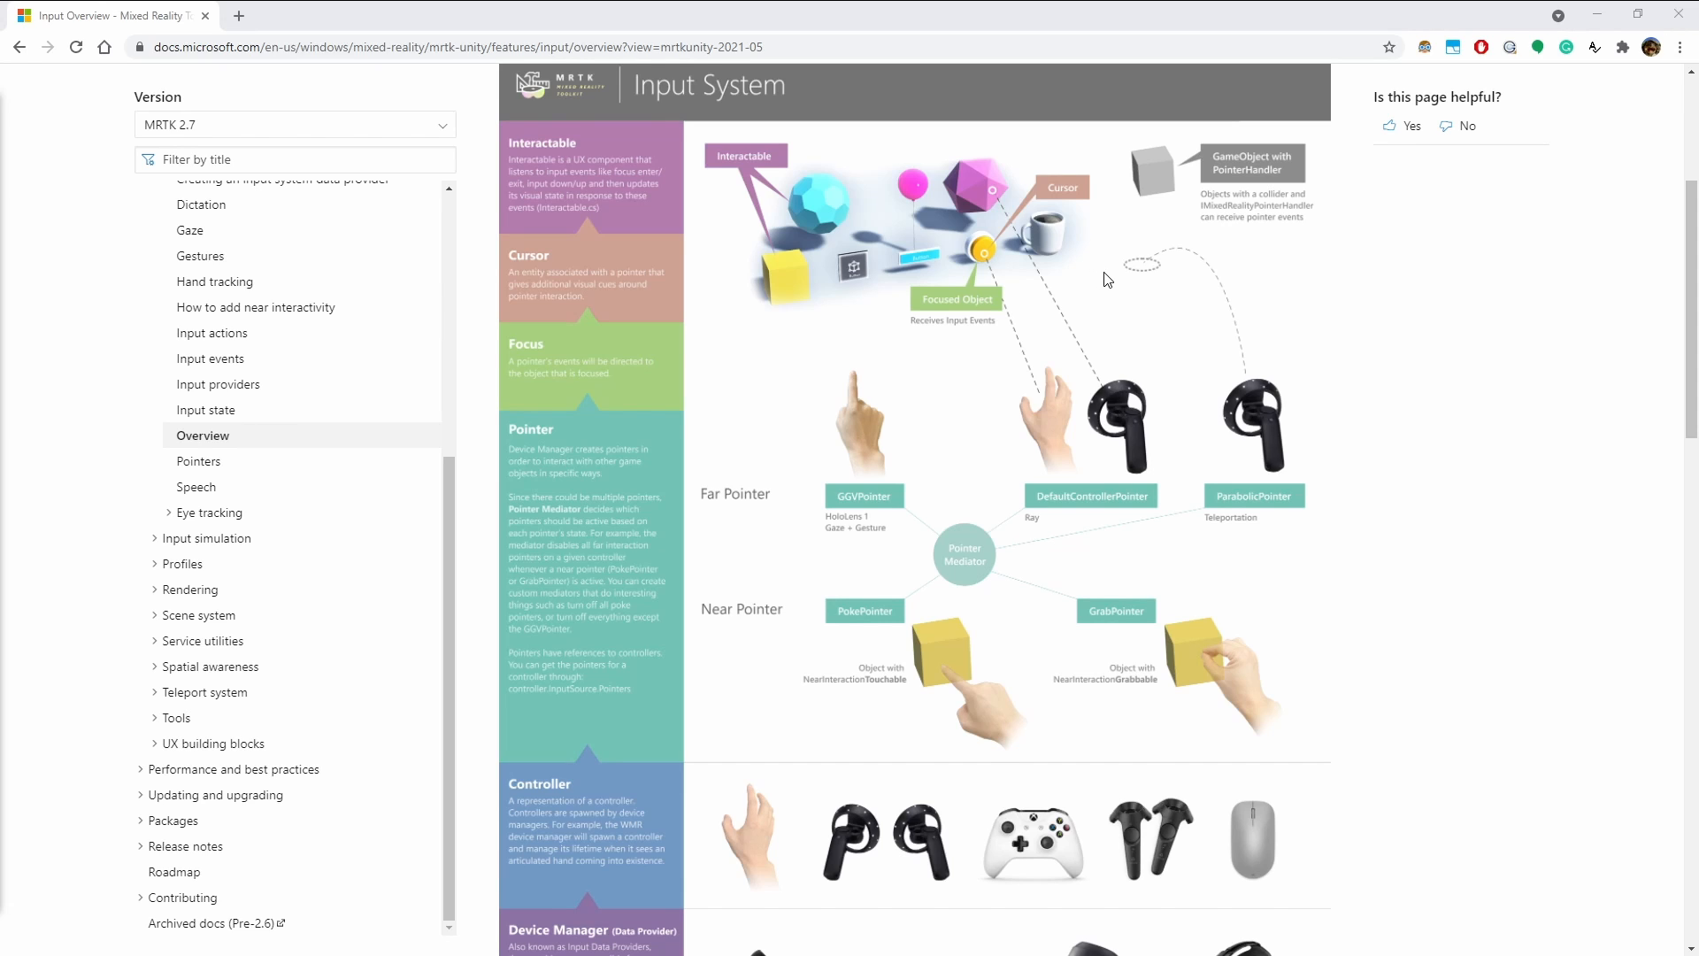
Examine the Input System diagram on the Input overview page and return to the MRTK-Unity documentation landing page.
{"action": "scroll", "coordinate": [1106, 292], "scroll_direction": "up", "scroll_amount": 1}
{"action": "scroll", "coordinate": [1115, 309], "scroll_direction": "down", "scroll_amount": 1}
{"action": "scroll", "coordinate": [1121, 324], "scroll_direction": "up", "scroll_amount": 1}
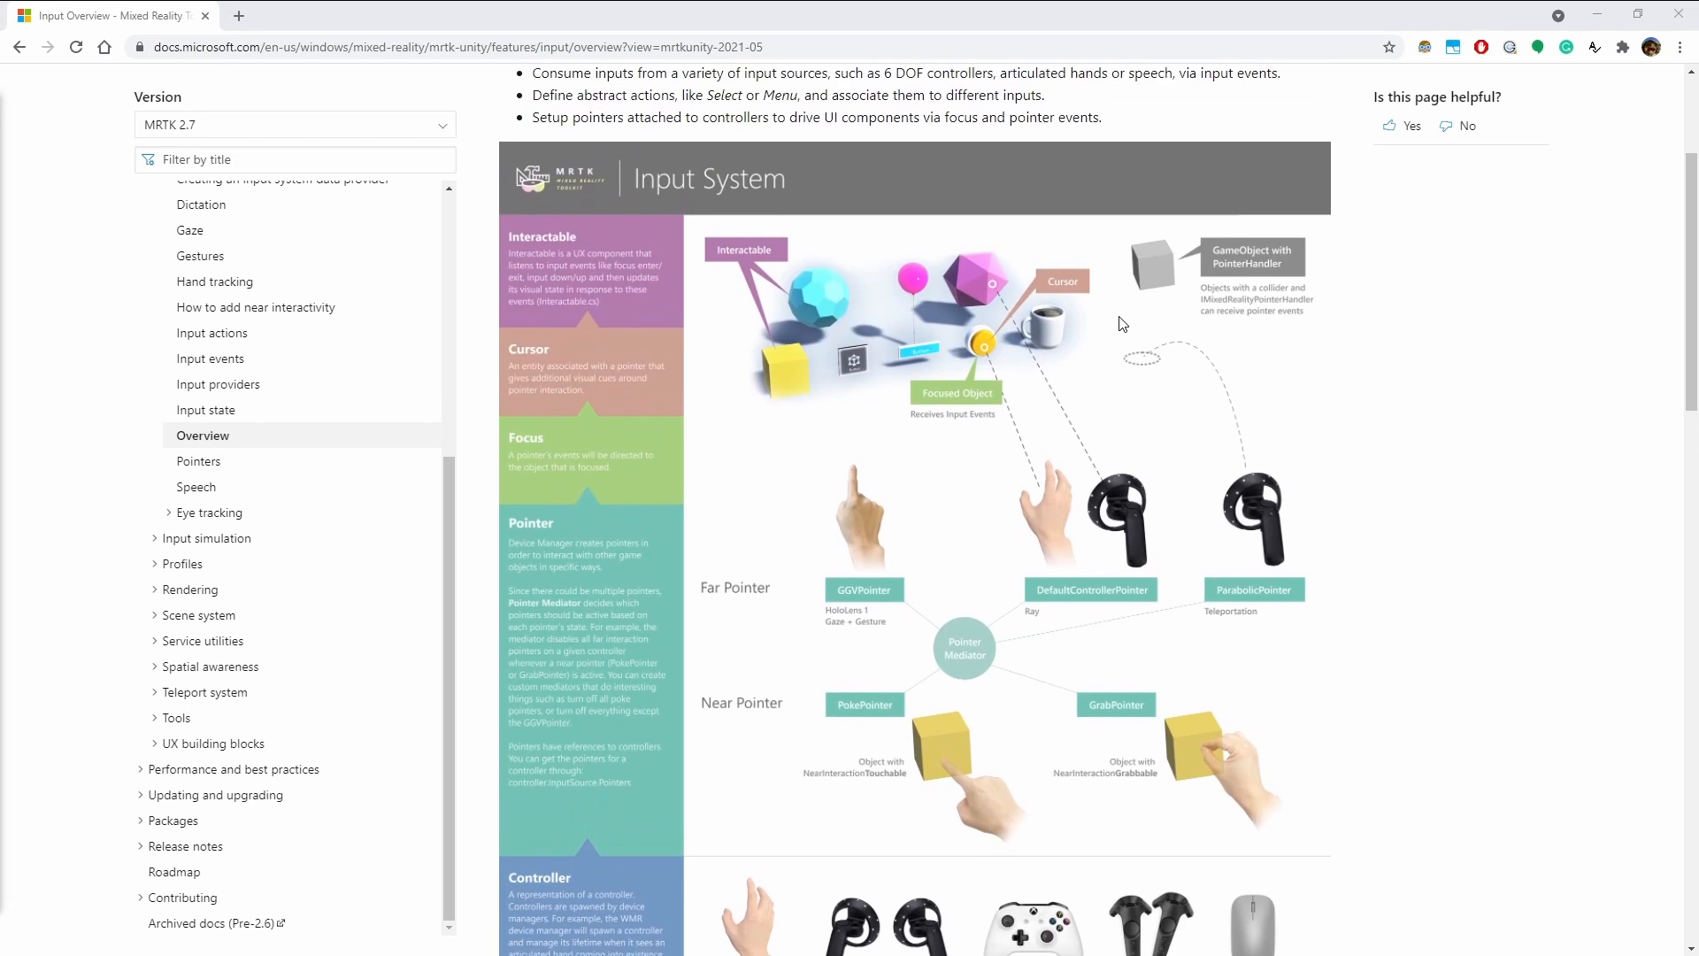
{"action": "scroll", "coordinate": [1121, 324], "scroll_direction": "up", "scroll_amount": 3}
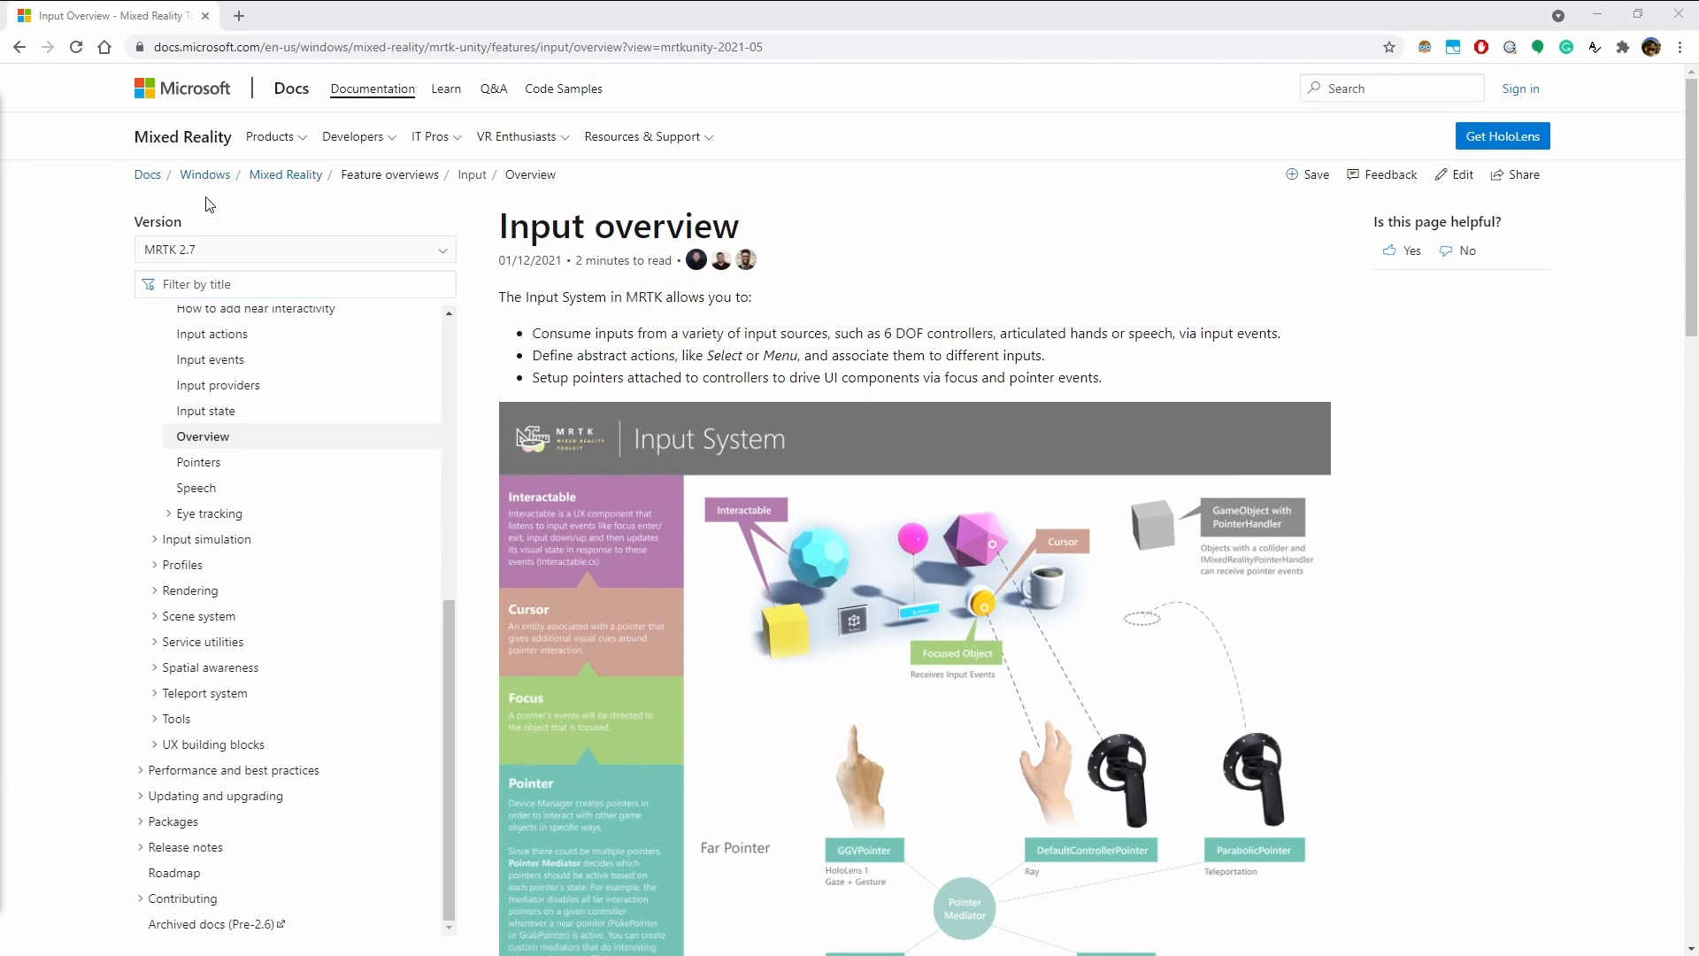
{"action": "left_click", "coordinate": [17, 49]}
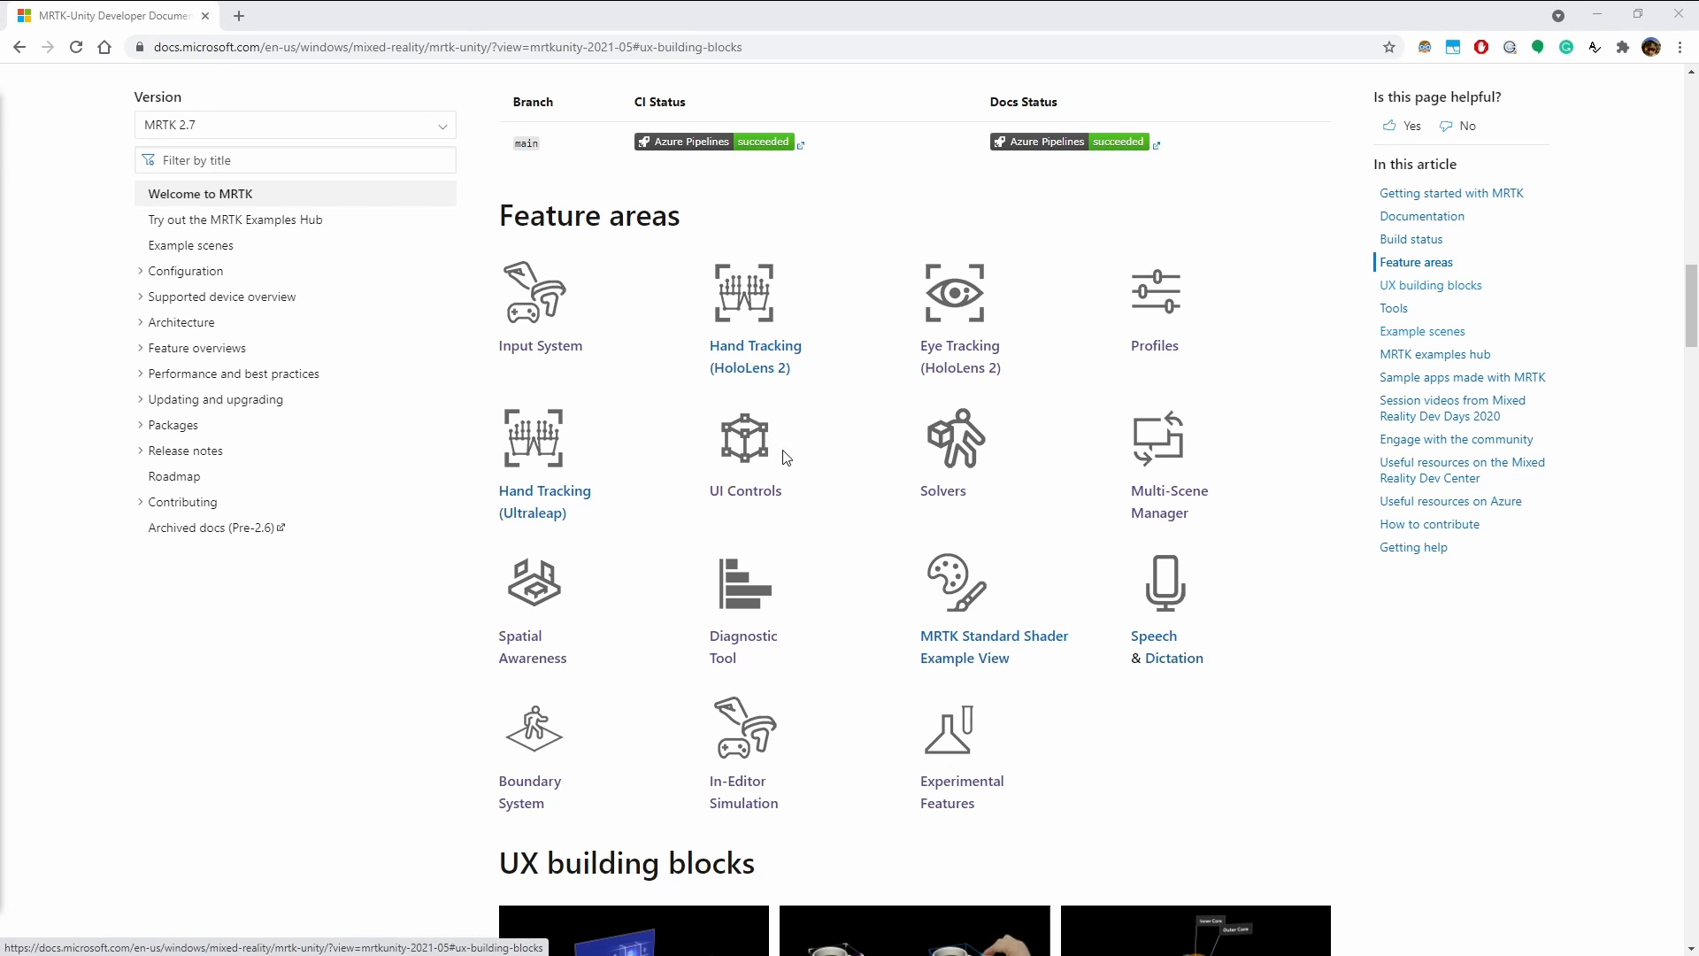
Open the UI Controls feature area and browse the UX building blocks from Button down to the eye tracking examples.
{"action": "left_click", "coordinate": [755, 453]}
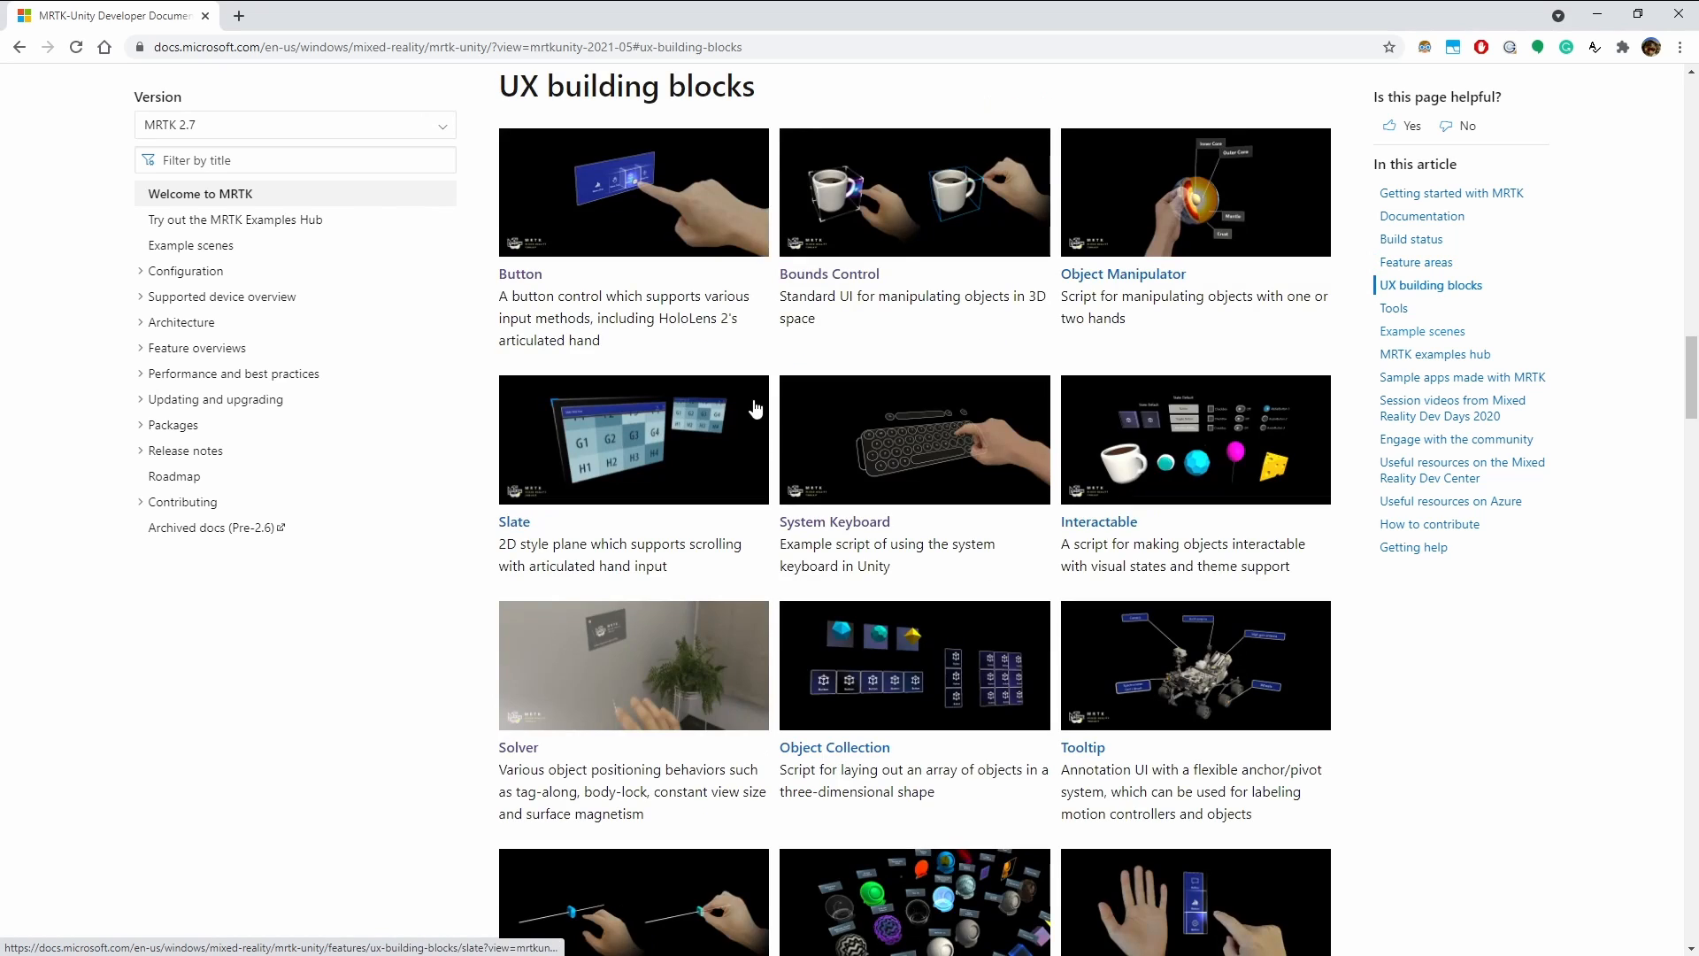
{"action": "scroll", "coordinate": [864, 368], "scroll_direction": "up", "scroll_amount": 9}
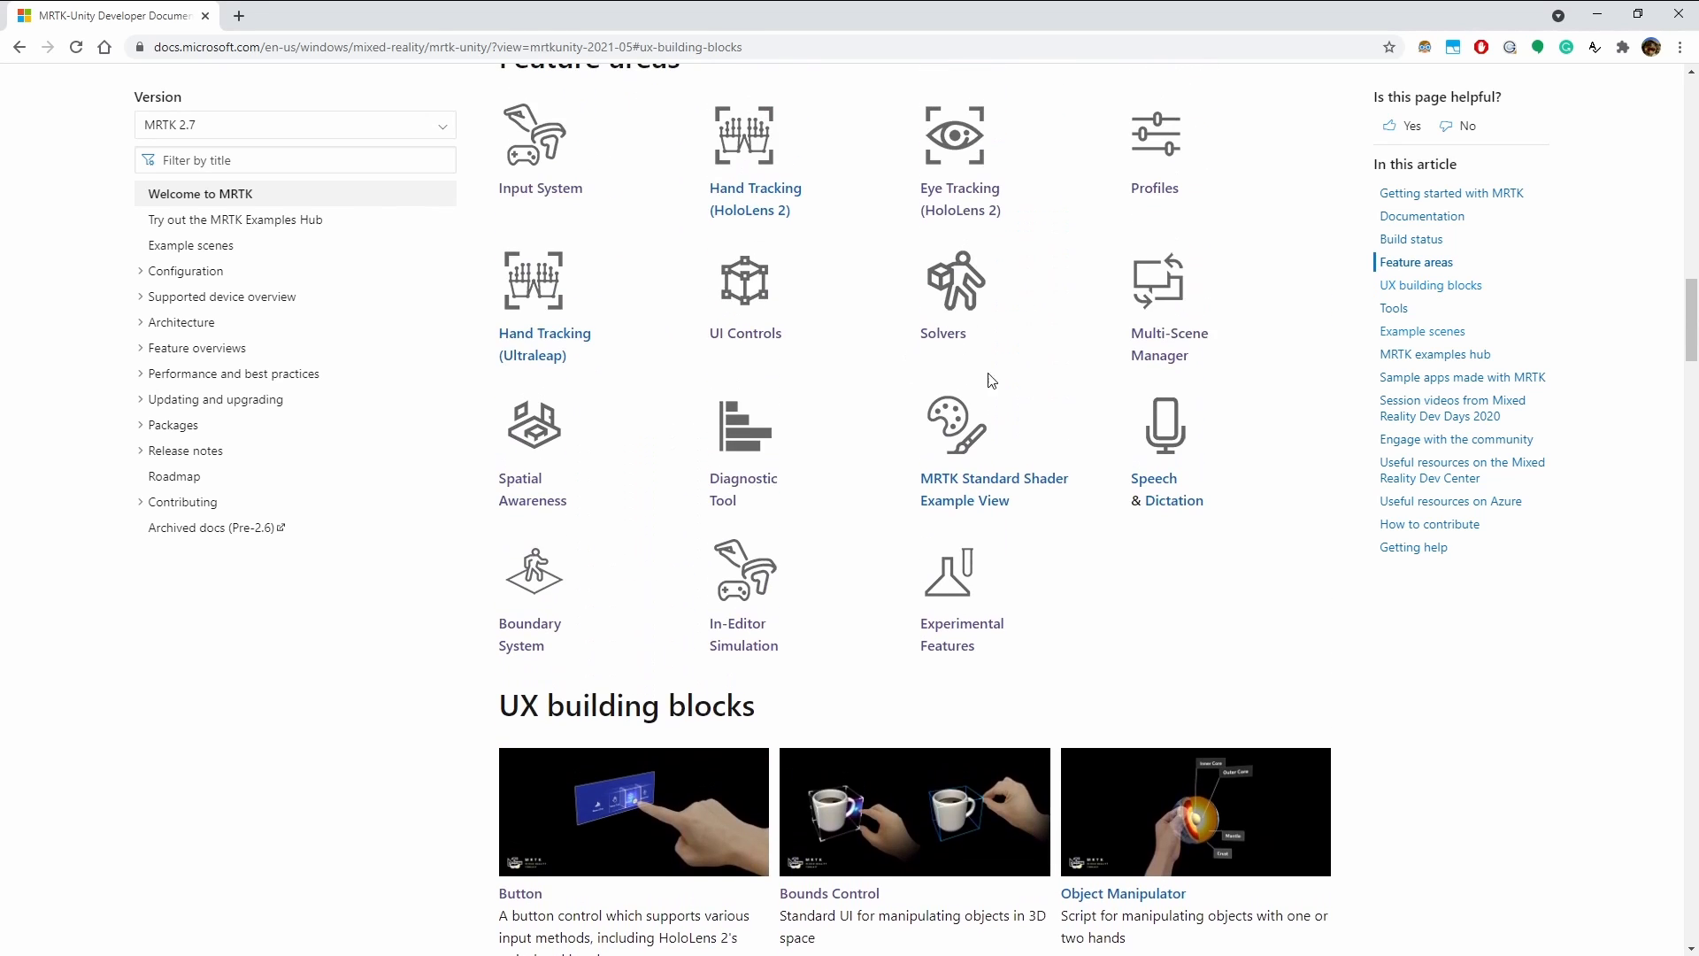
{"action": "scroll", "coordinate": [770, 418], "scroll_direction": "down", "scroll_amount": 7}
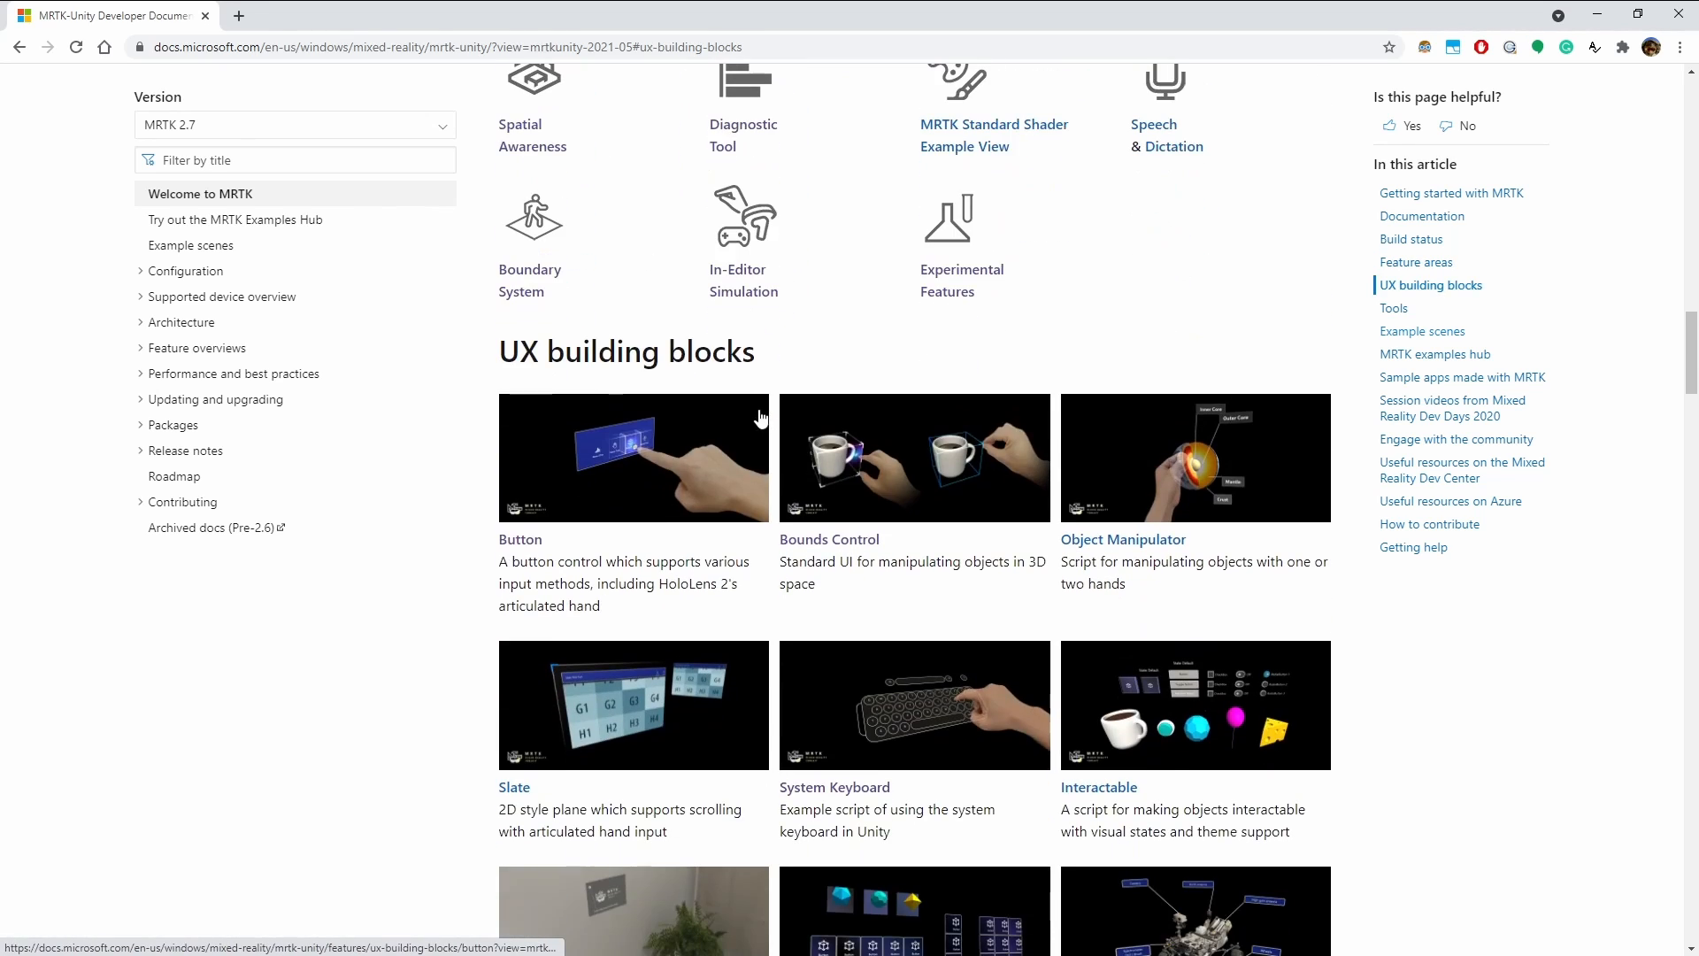
{"action": "scroll", "coordinate": [761, 412], "scroll_direction": "down", "scroll_amount": 2}
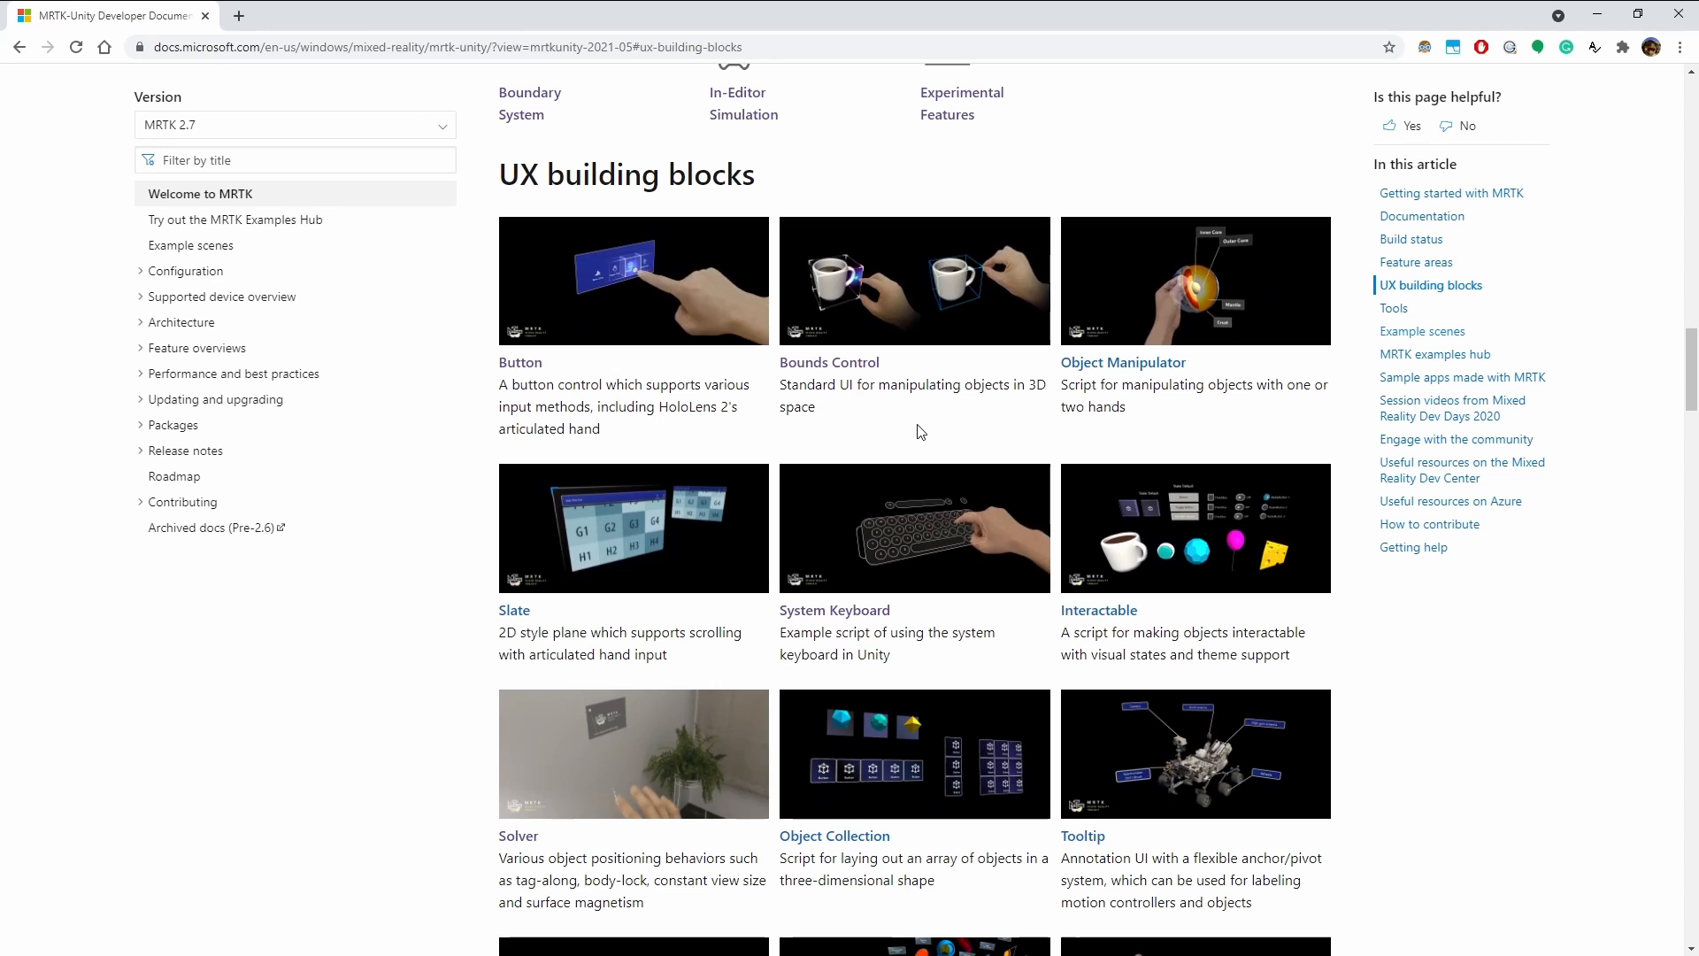
{"action": "scroll", "coordinate": [949, 422], "scroll_direction": "down", "scroll_amount": 1}
{"action": "scroll", "coordinate": [949, 422], "scroll_direction": "down", "scroll_amount": 4}
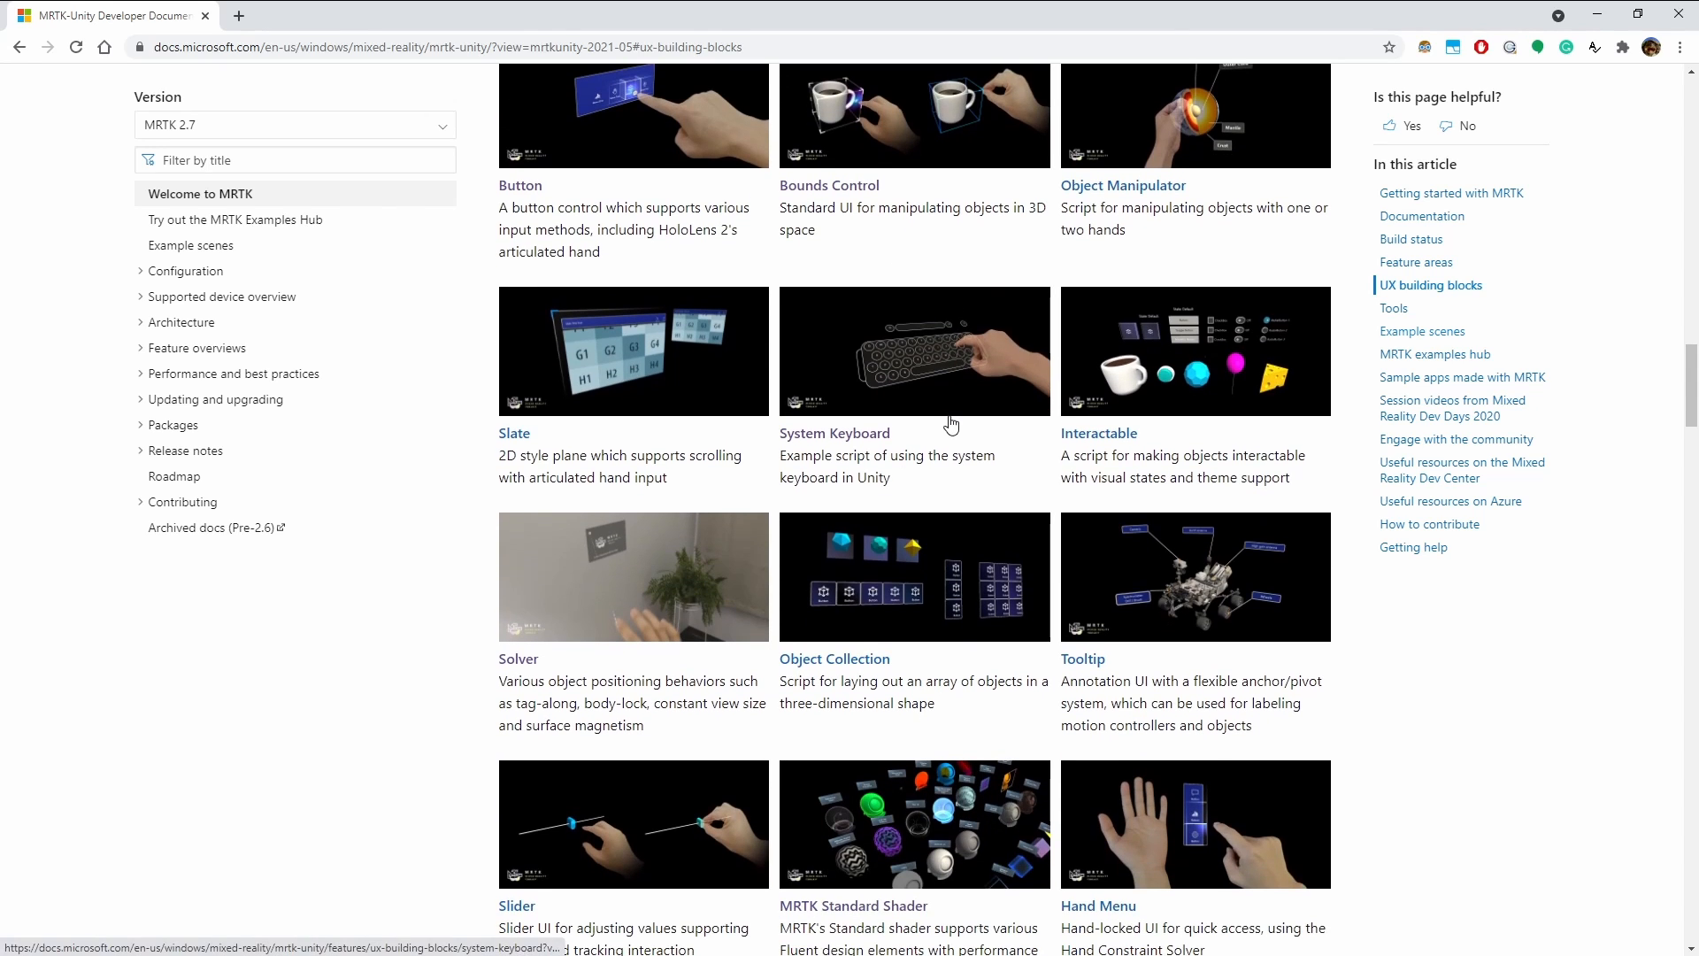
{"action": "scroll", "coordinate": [948, 425], "scroll_direction": "down", "scroll_amount": 1}
{"action": "scroll", "coordinate": [947, 371], "scroll_direction": "down", "scroll_amount": 6}
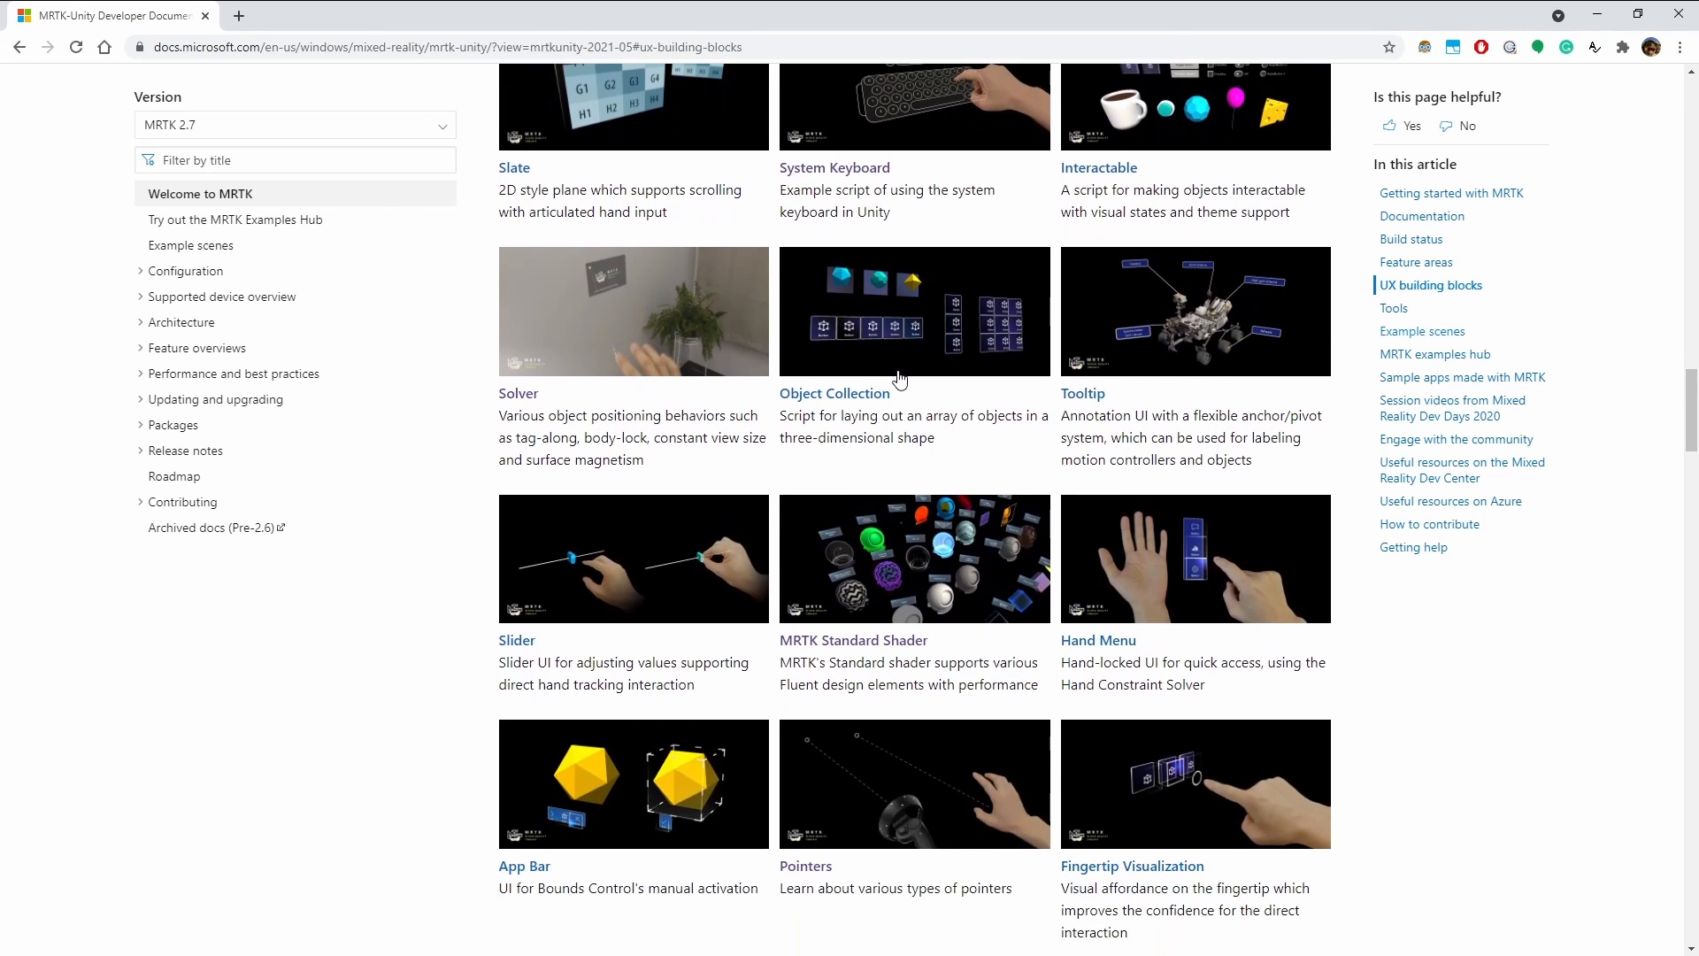
{"action": "scroll", "coordinate": [907, 378], "scroll_direction": "up", "scroll_amount": 3}
{"action": "scroll", "coordinate": [907, 378], "scroll_direction": "up", "scroll_amount": 1}
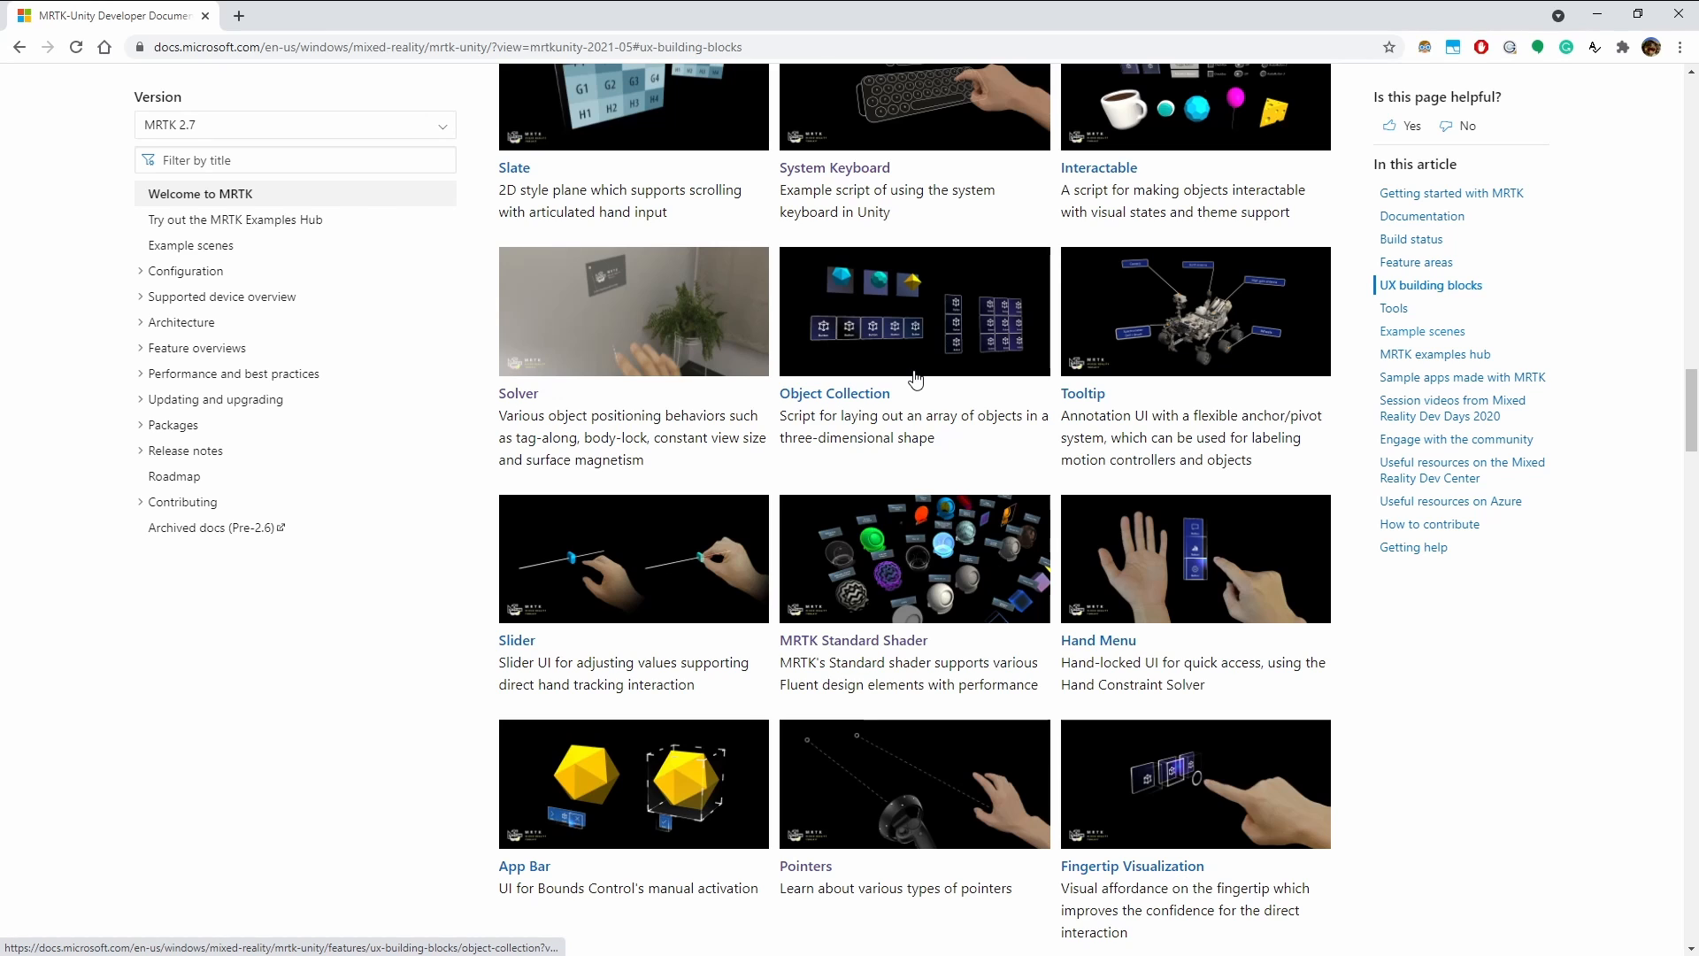
{"action": "scroll", "coordinate": [916, 378], "scroll_direction": "up", "scroll_amount": 4}
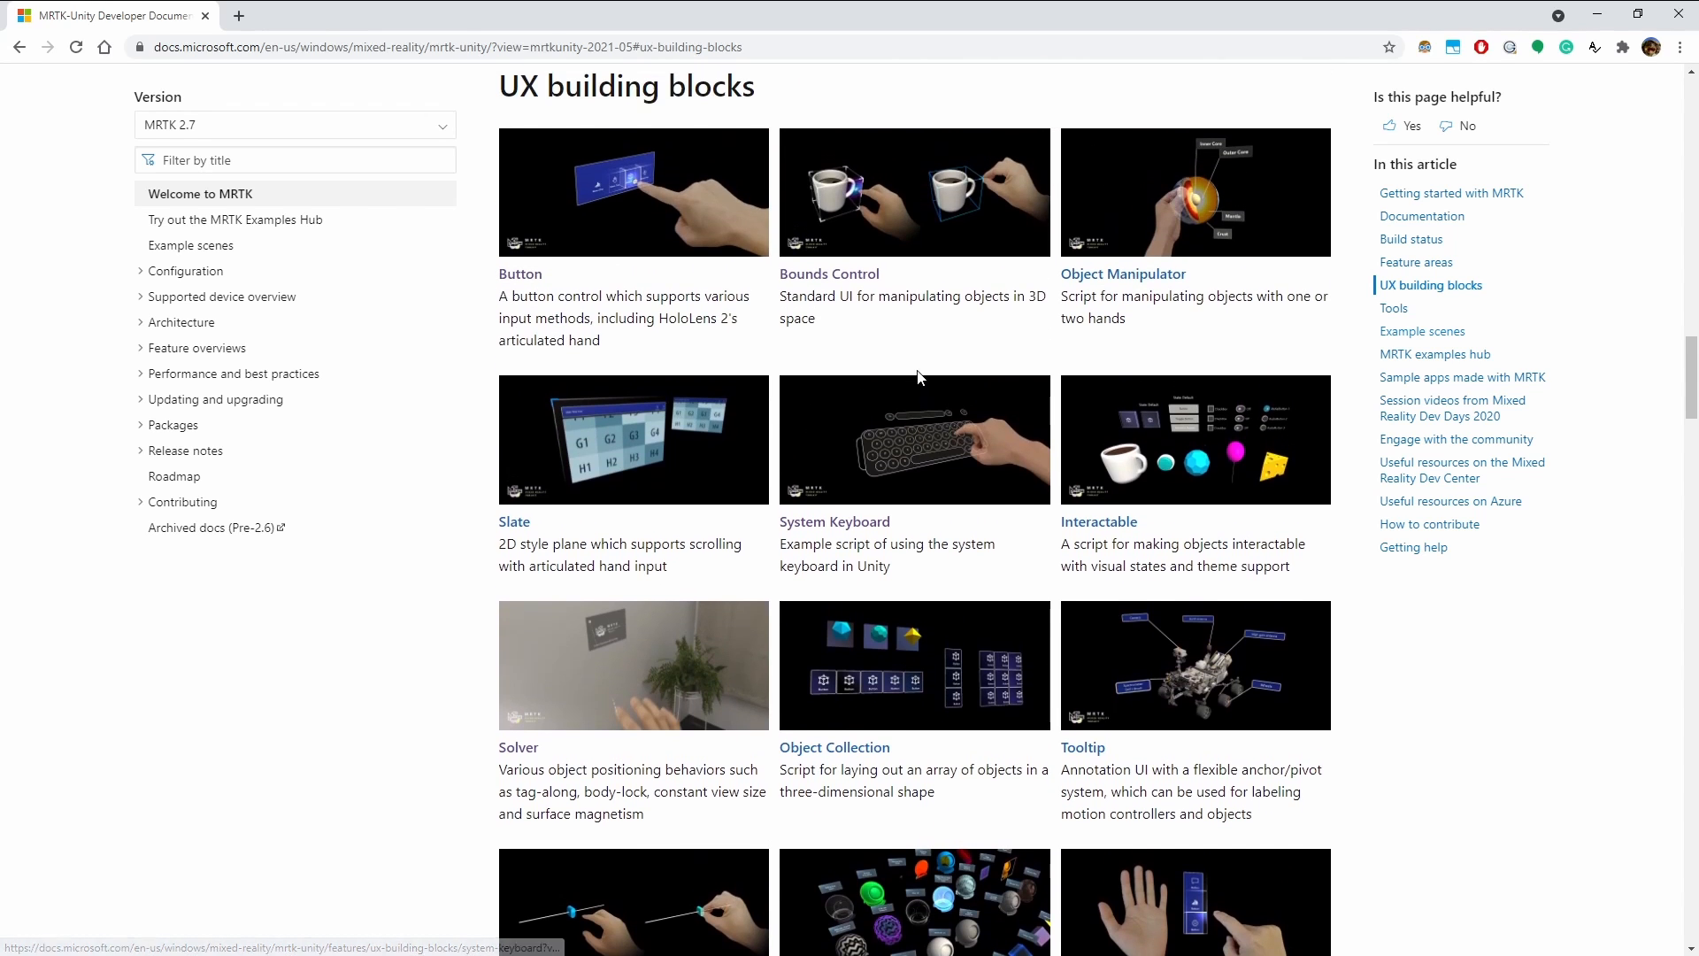
{"action": "scroll", "coordinate": [920, 377], "scroll_direction": "down", "scroll_amount": 4}
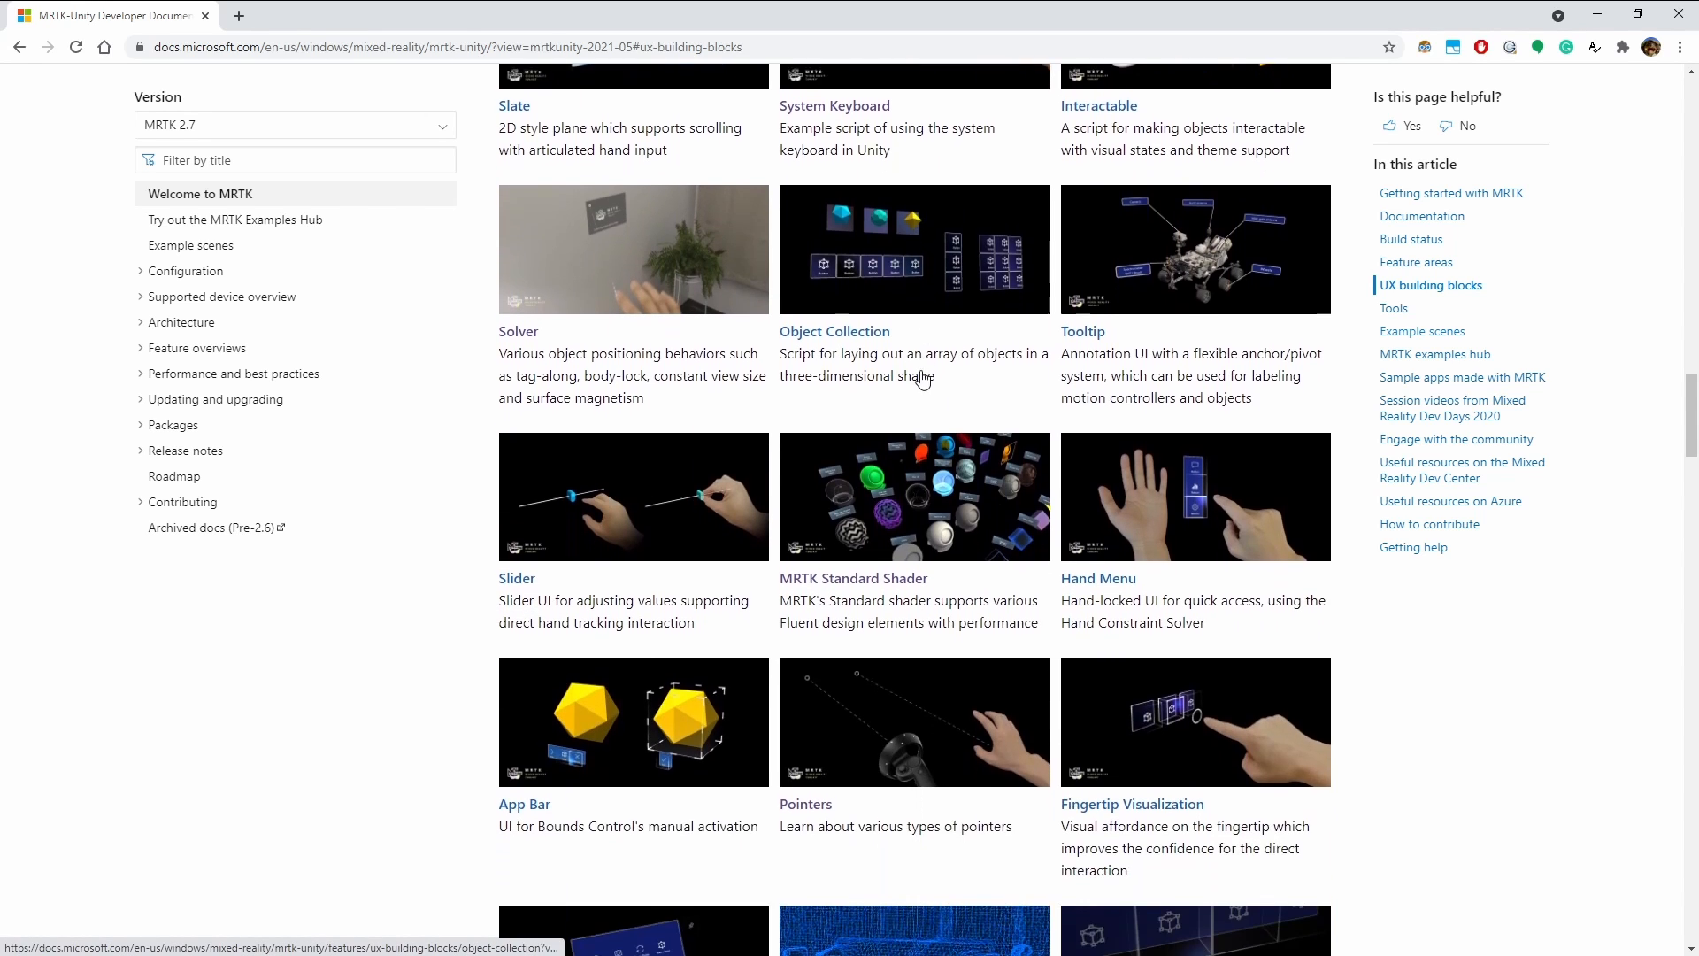
{"action": "scroll", "coordinate": [922, 378], "scroll_direction": "down", "scroll_amount": 5}
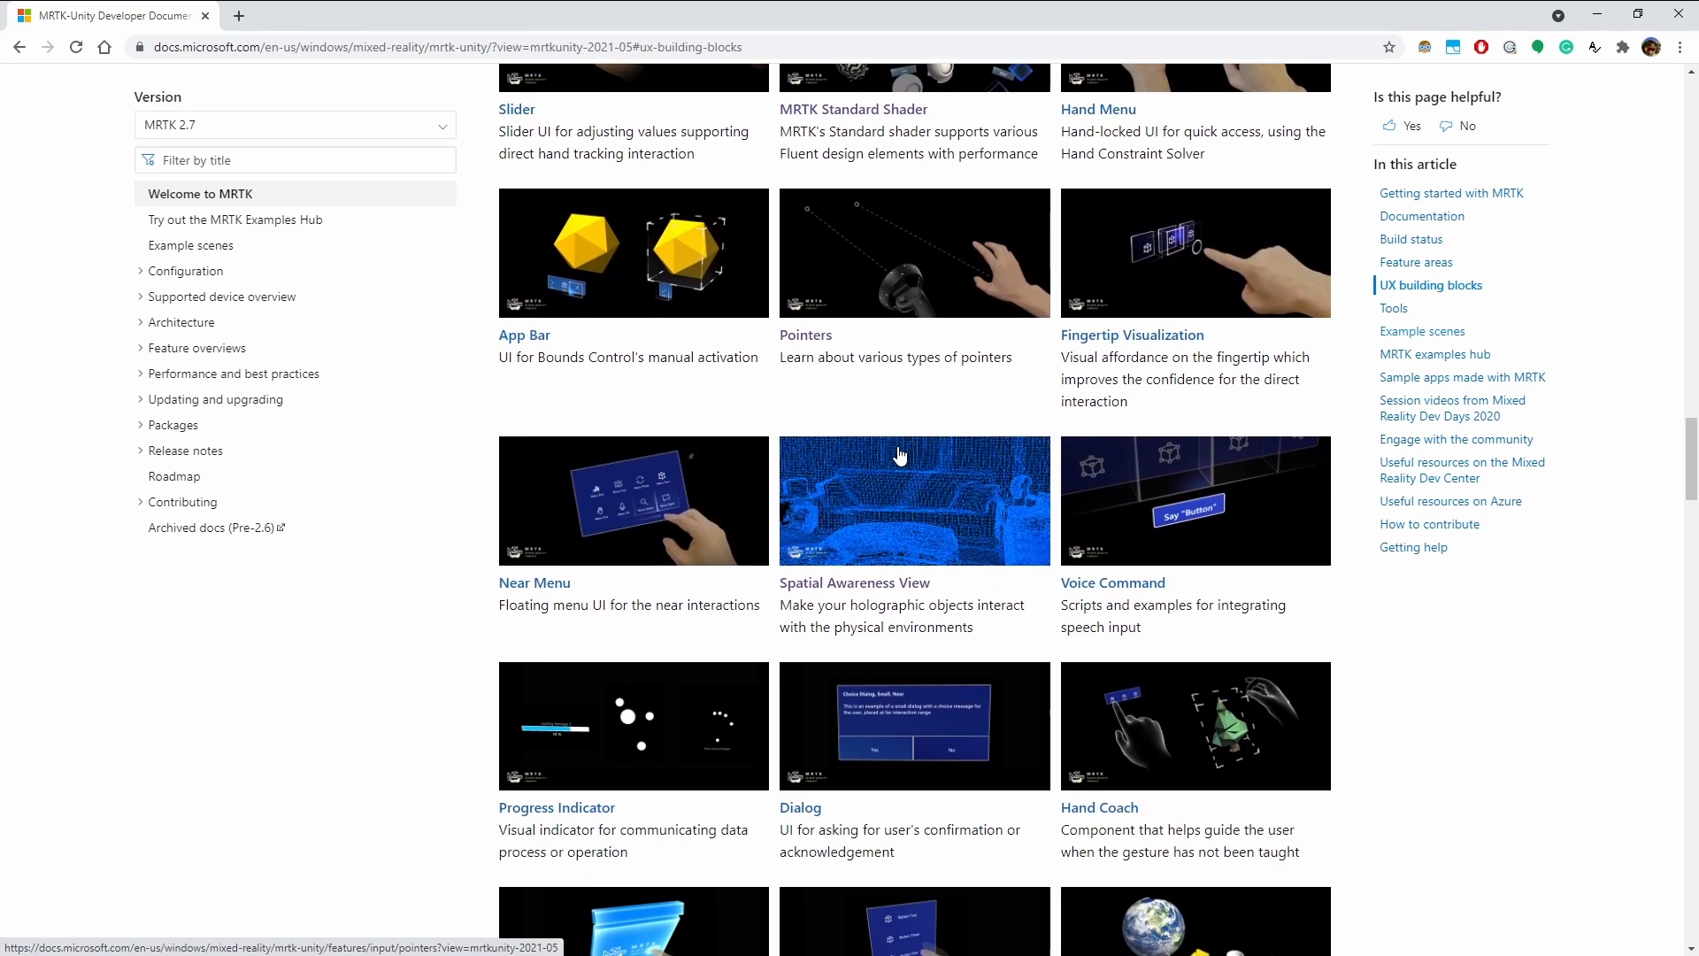
{"action": "scroll", "coordinate": [900, 456], "scroll_direction": "down", "scroll_amount": 6}
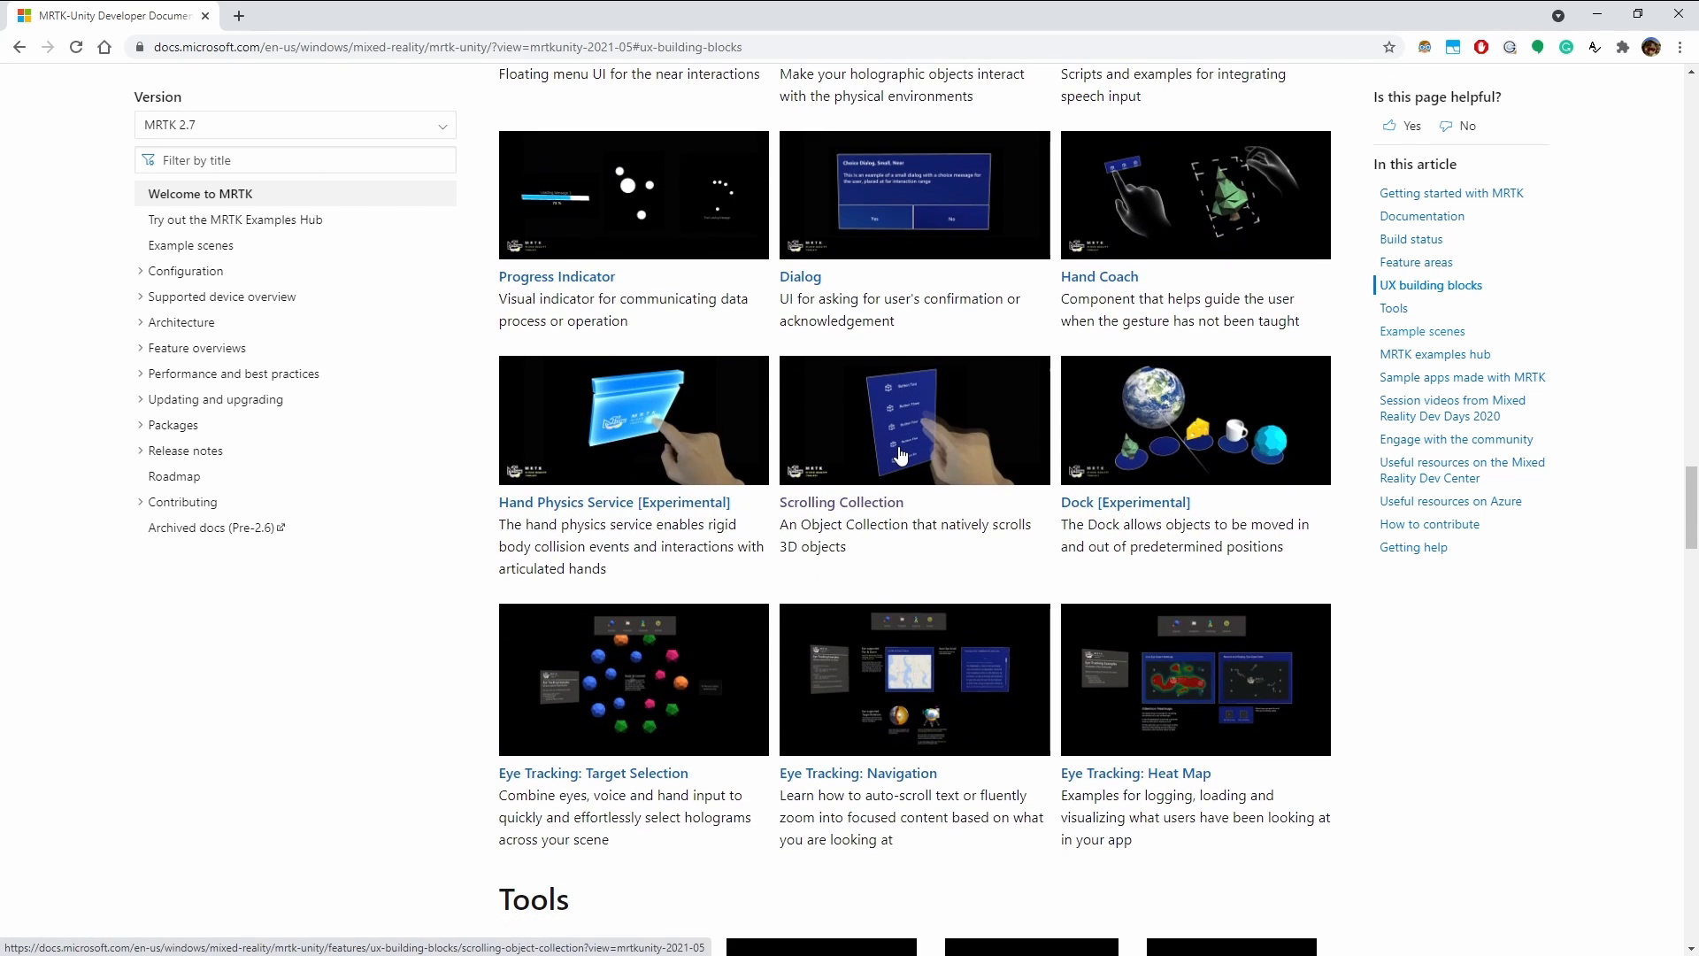
Review the UX building blocks gallery a second time, including the shader, menu, dialog and scrolling collection entries.
{"action": "scroll", "coordinate": [899, 453], "scroll_direction": "up", "scroll_amount": 5}
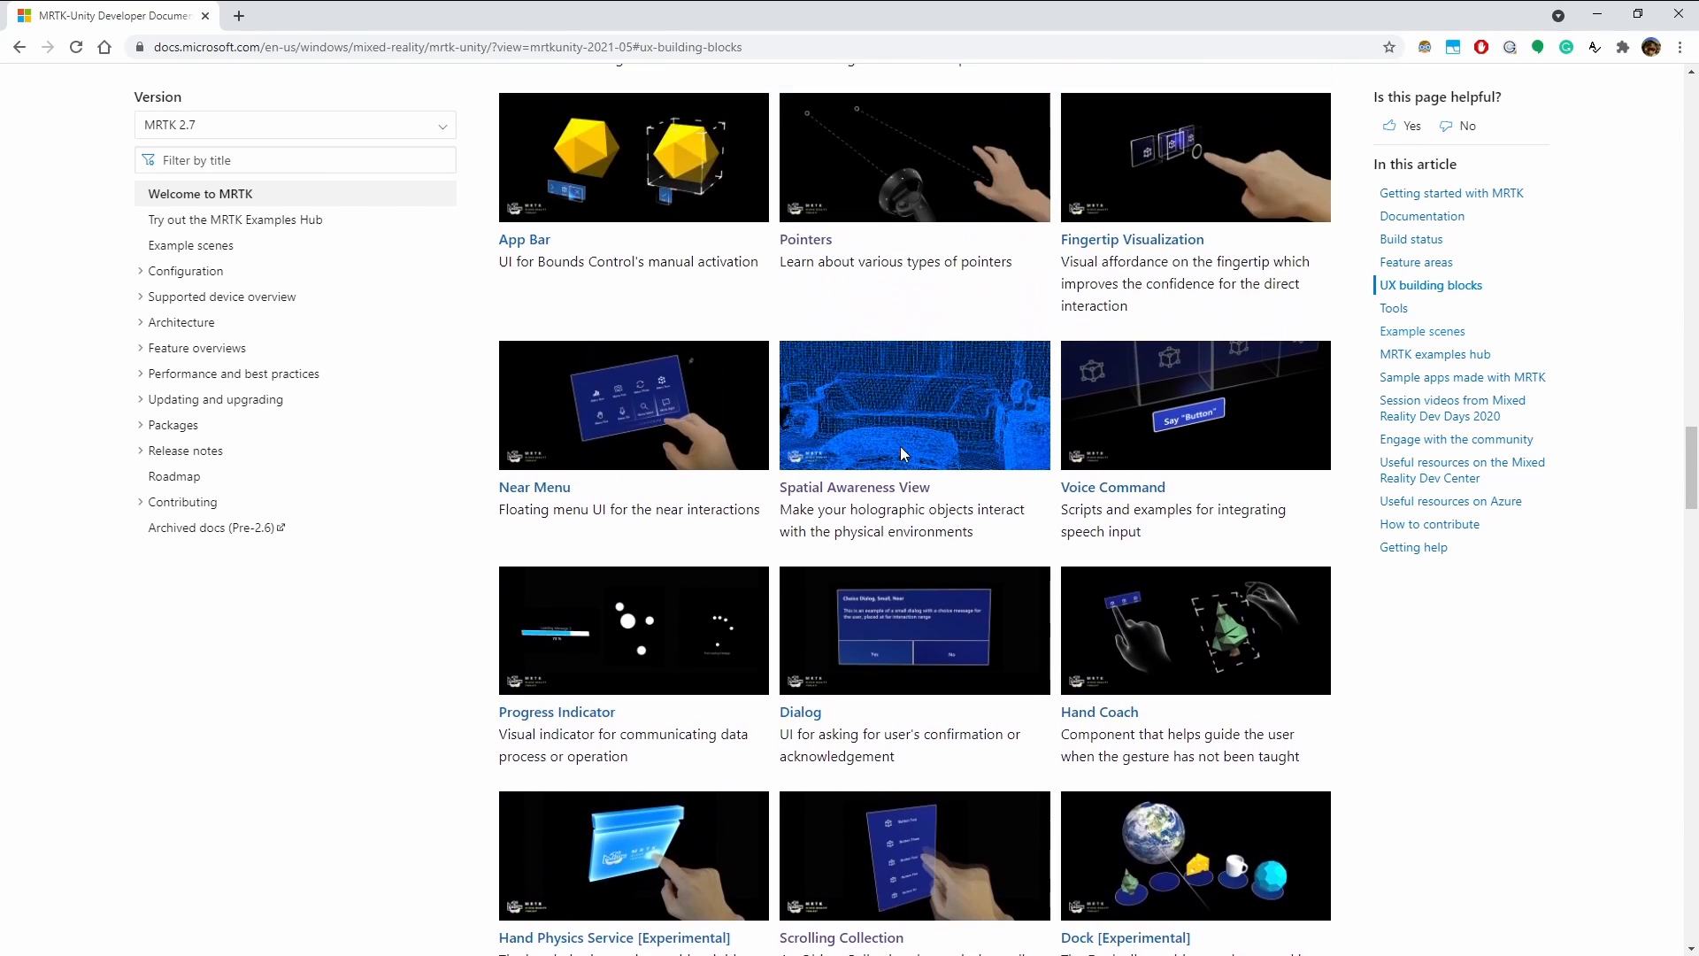
{"action": "scroll", "coordinate": [900, 446], "scroll_direction": "up", "scroll_amount": 9}
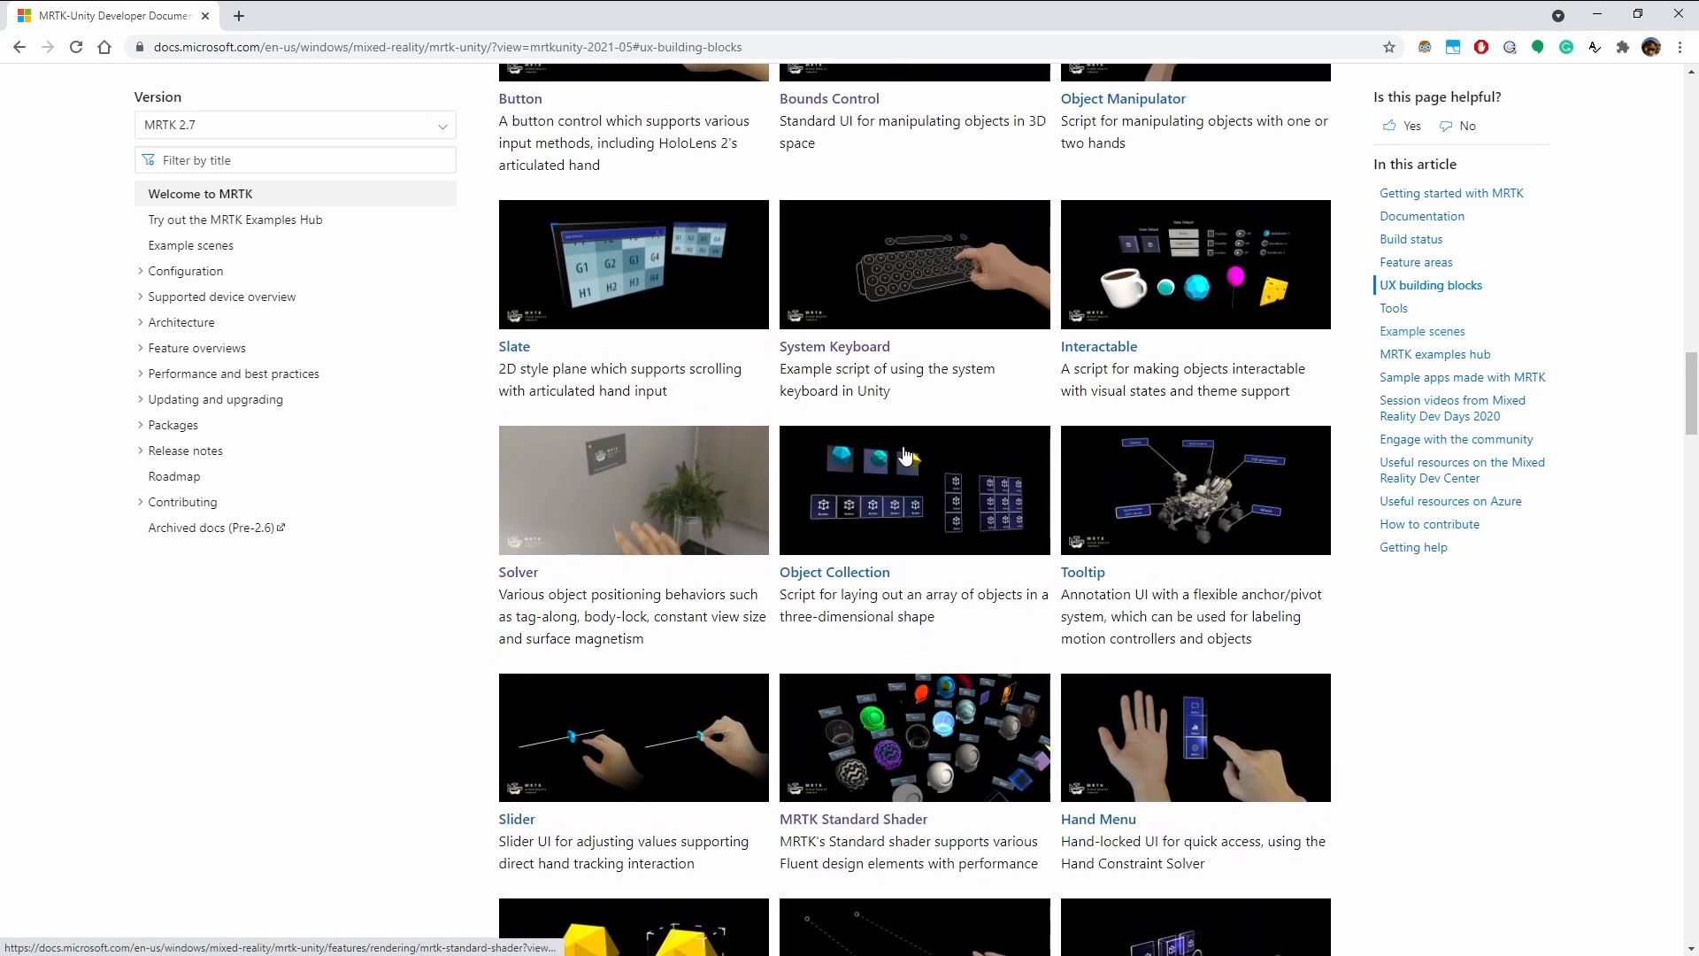
{"action": "scroll", "coordinate": [905, 455], "scroll_direction": "up", "scroll_amount": 3}
{"action": "scroll", "coordinate": [904, 453], "scroll_direction": "down", "scroll_amount": 1}
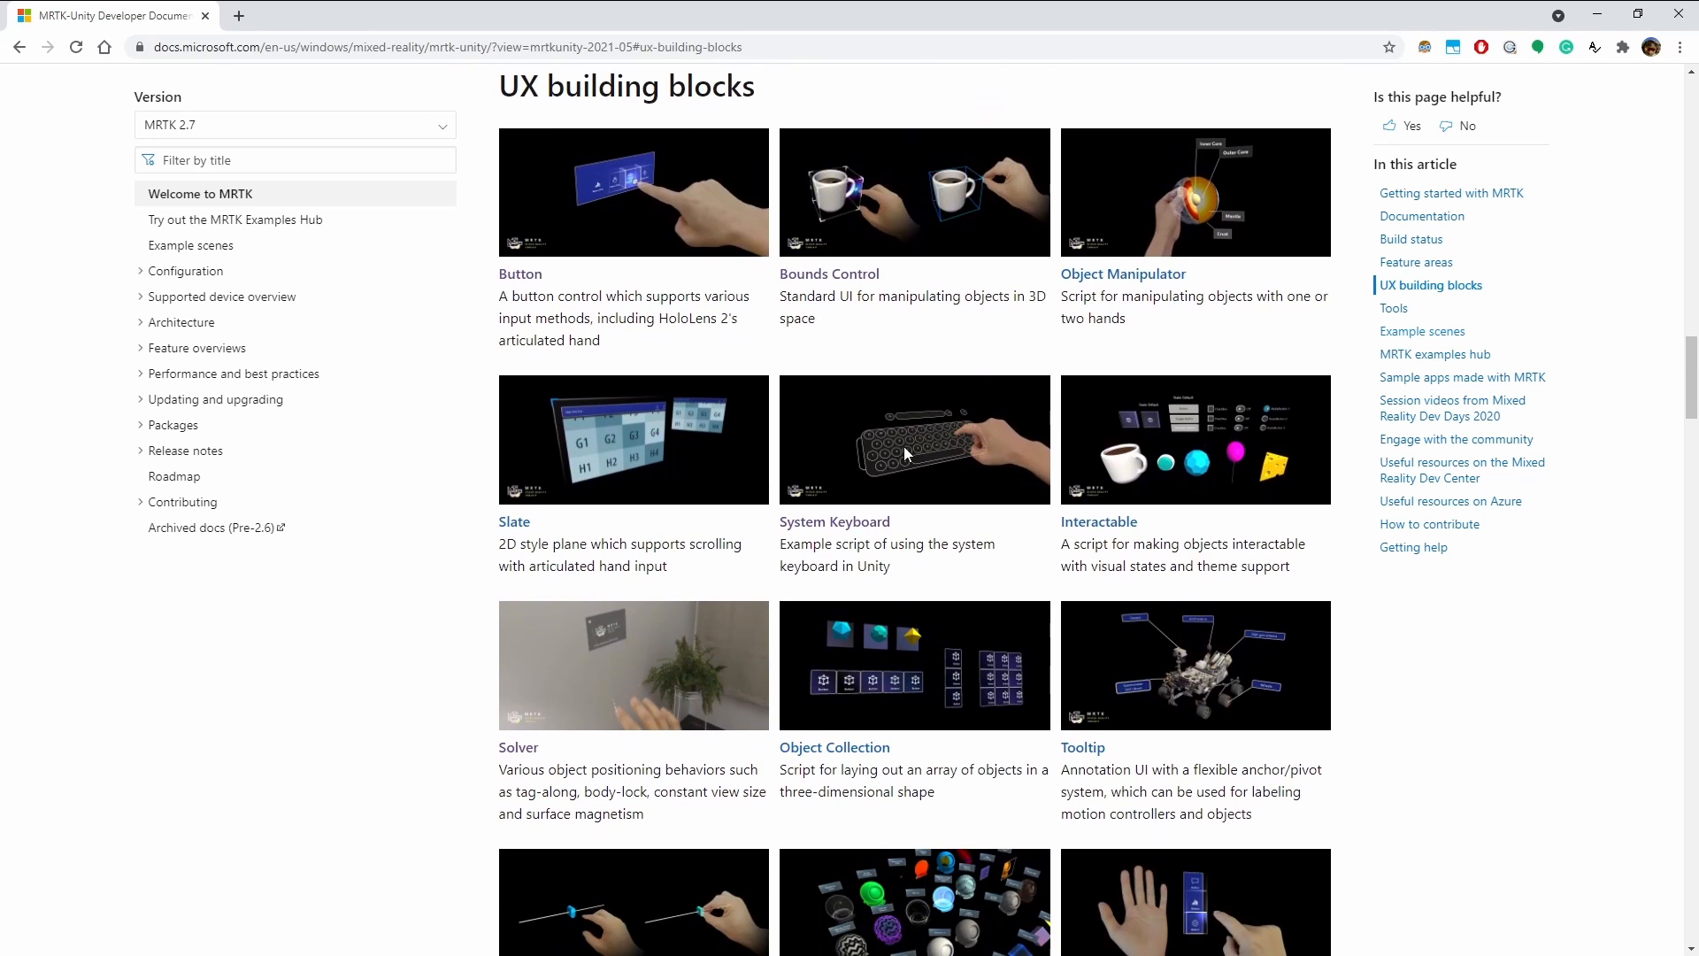
{"action": "scroll", "coordinate": [905, 448], "scroll_direction": "down", "scroll_amount": 7}
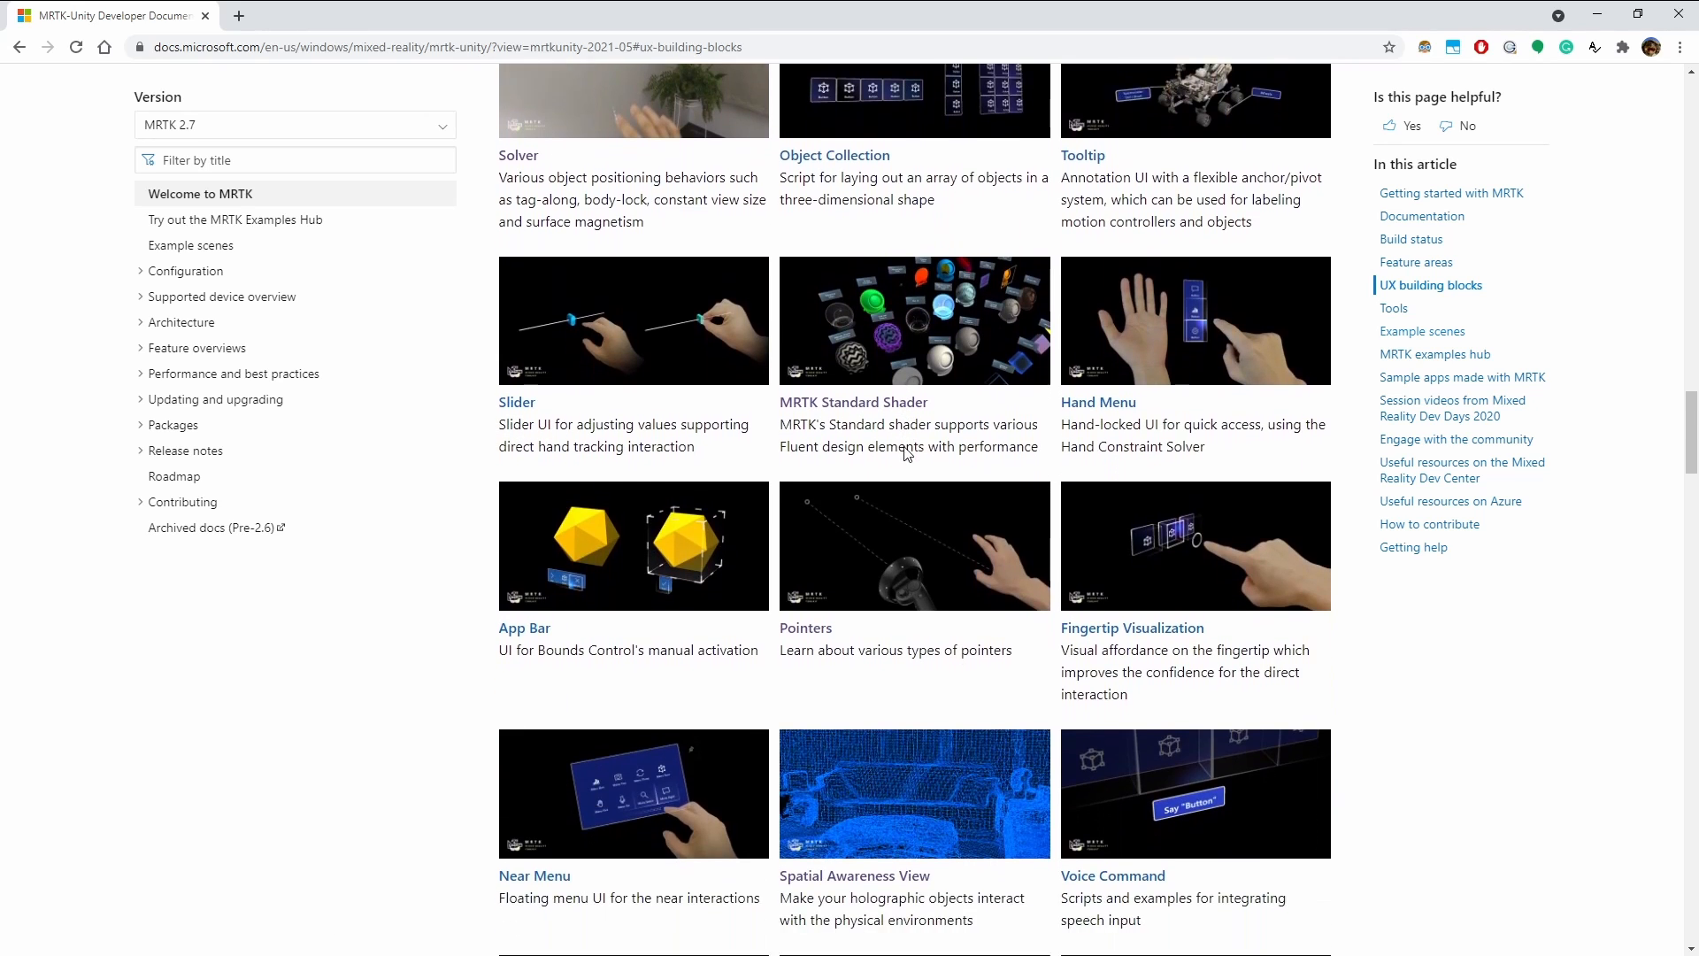
{"action": "scroll", "coordinate": [906, 453], "scroll_direction": "down", "scroll_amount": 3}
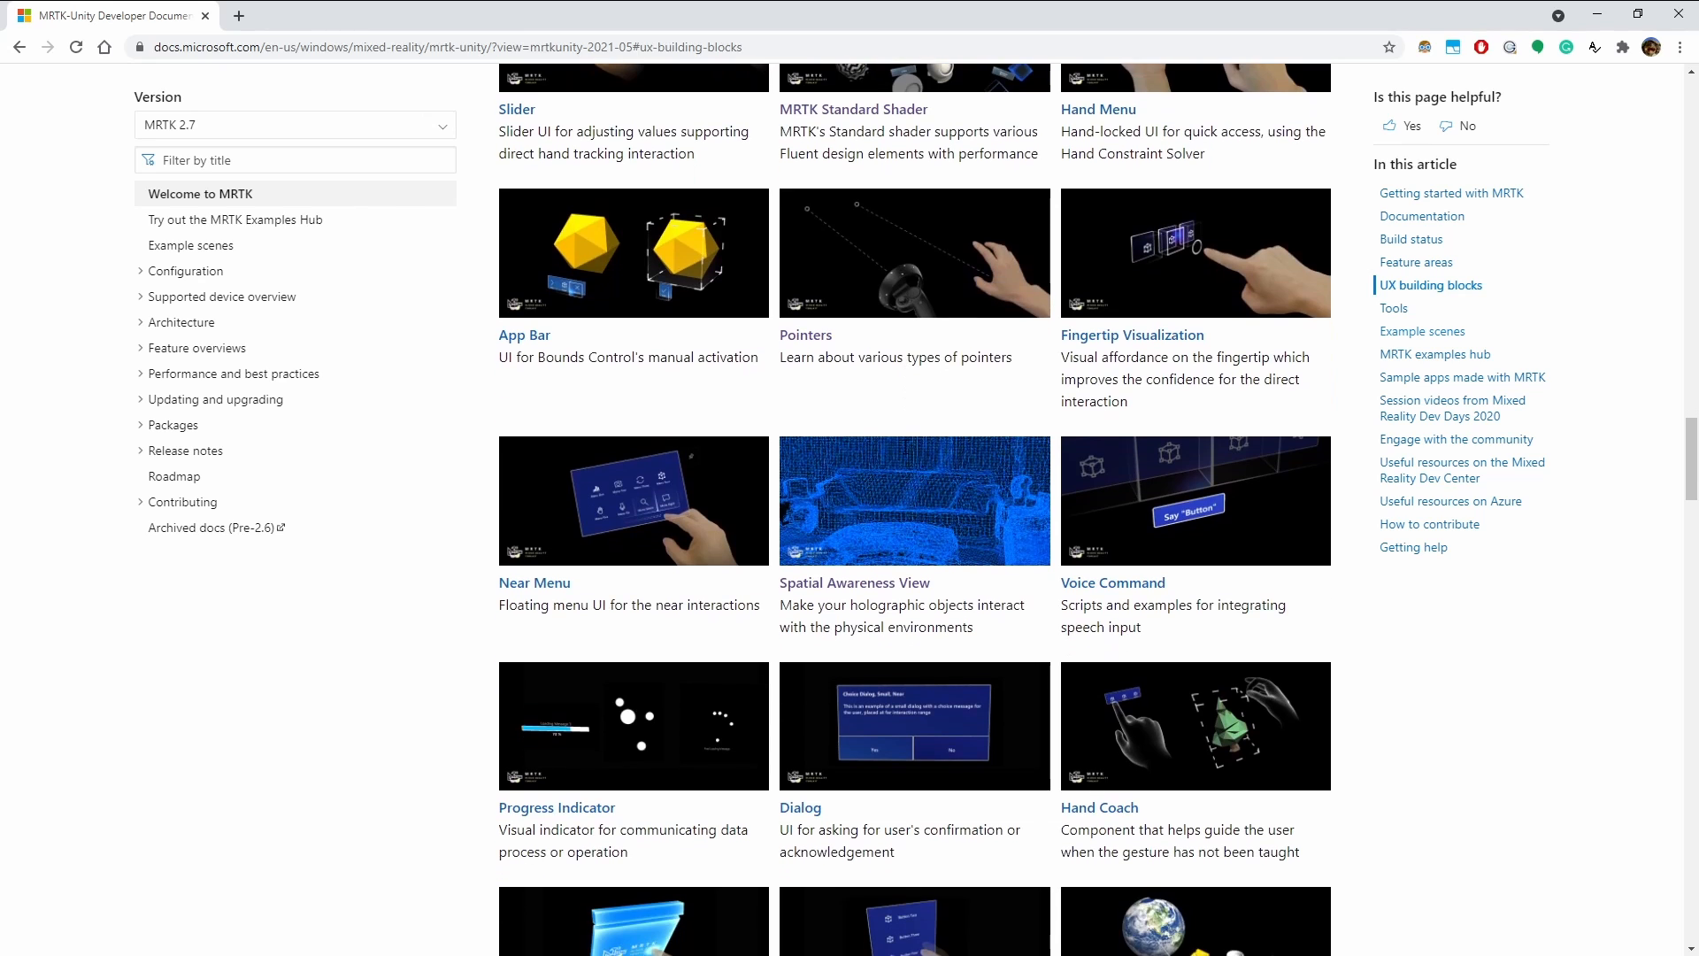
{"action": "scroll", "coordinate": [905, 442], "scroll_direction": "down", "scroll_amount": 5}
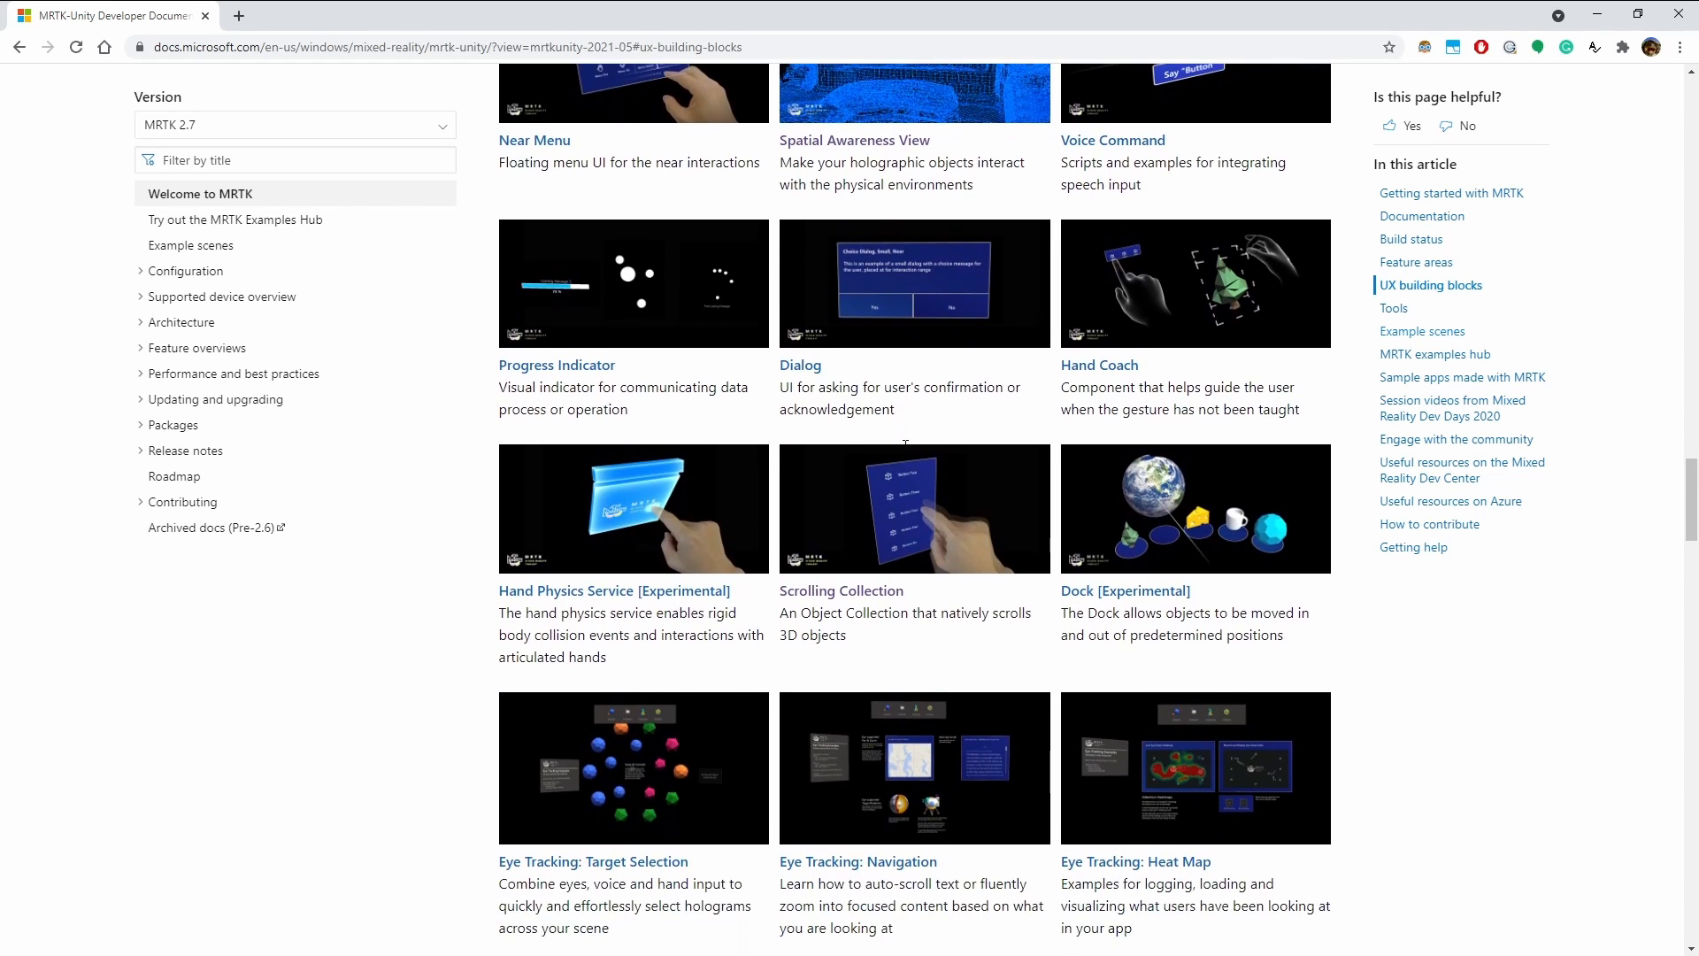
{"action": "scroll", "coordinate": [905, 443], "scroll_direction": "down", "scroll_amount": 1}
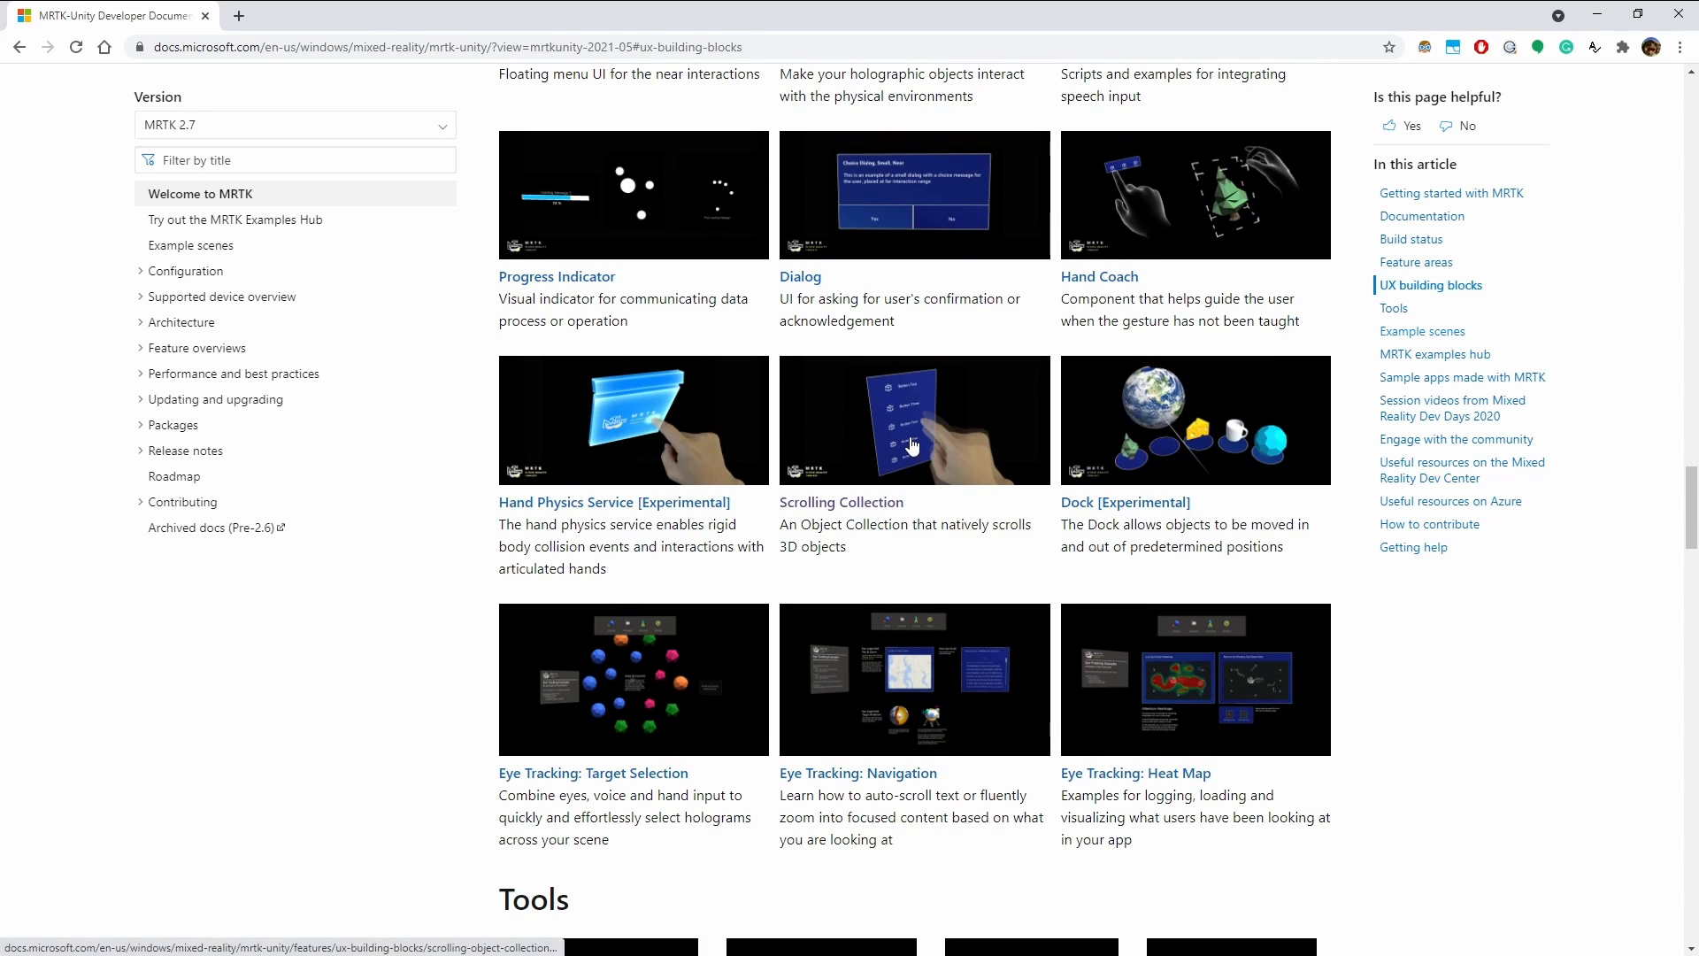
{"action": "scroll", "coordinate": [912, 445], "scroll_direction": "up", "scroll_amount": 9}
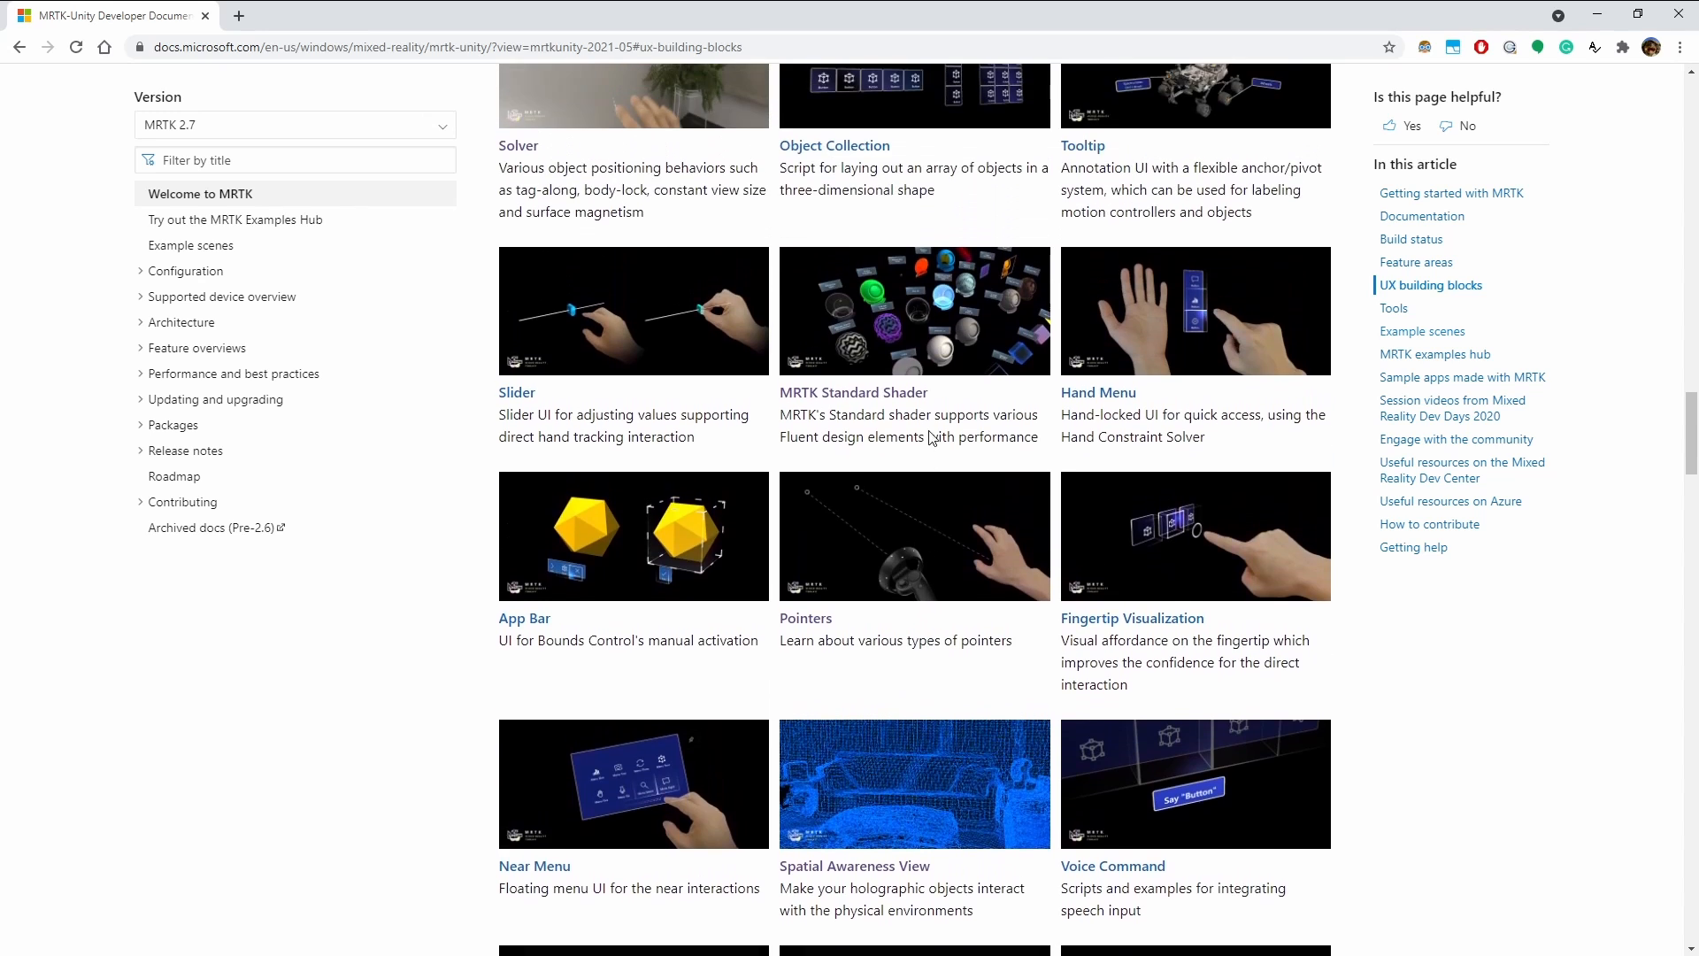
{"action": "scroll", "coordinate": [932, 438], "scroll_direction": "up", "scroll_amount": 7}
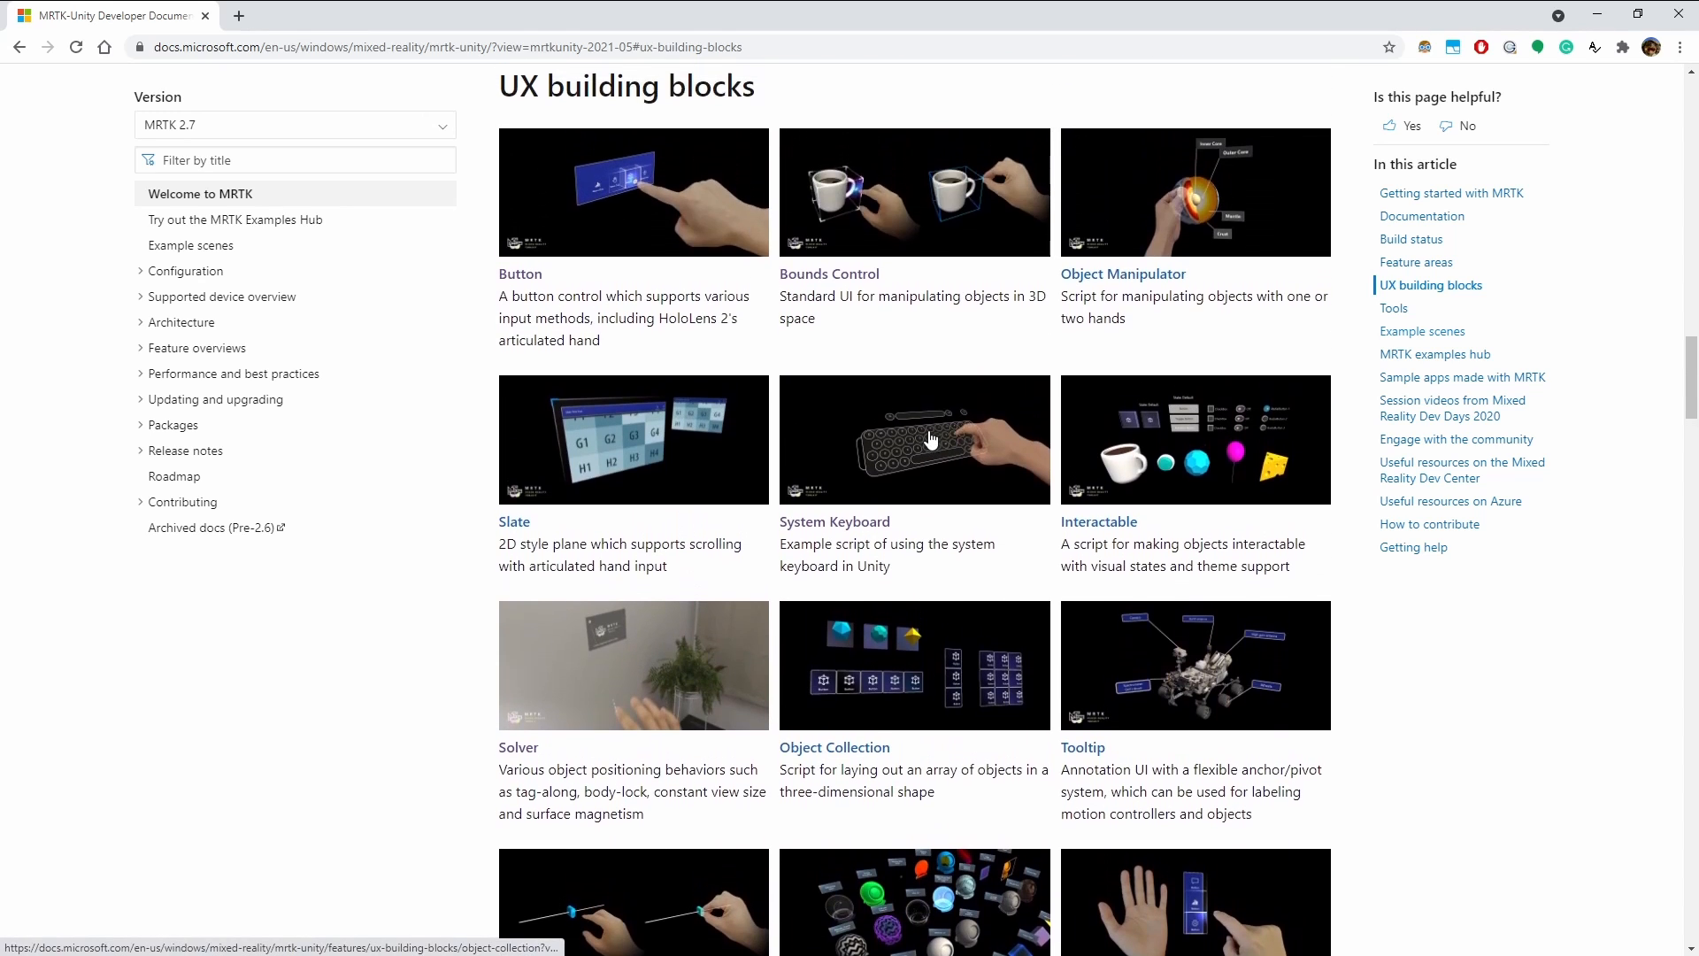
Open the Solvers documentation page from the Feature areas section.
{"action": "scroll", "coordinate": [932, 437], "scroll_direction": "up", "scroll_amount": 2}
{"action": "scroll", "coordinate": [933, 437], "scroll_direction": "up", "scroll_amount": 1}
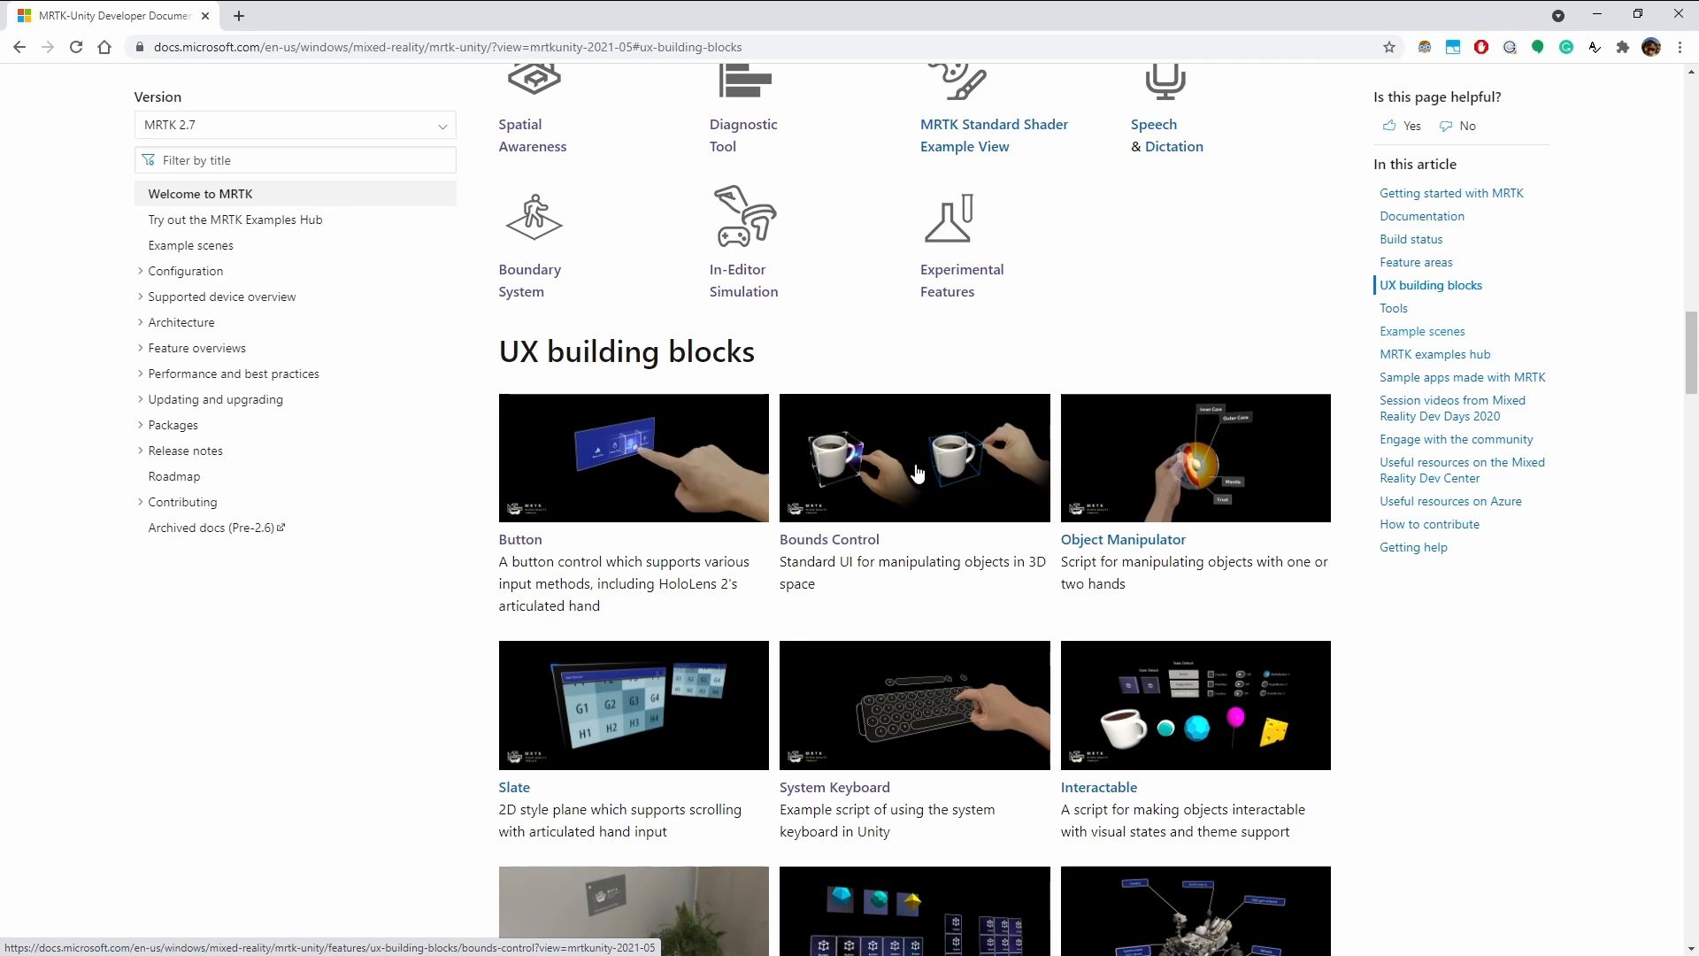
{"action": "scroll", "coordinate": [917, 473], "scroll_direction": "up", "scroll_amount": 3}
{"action": "scroll", "coordinate": [849, 469], "scroll_direction": "up", "scroll_amount": 1}
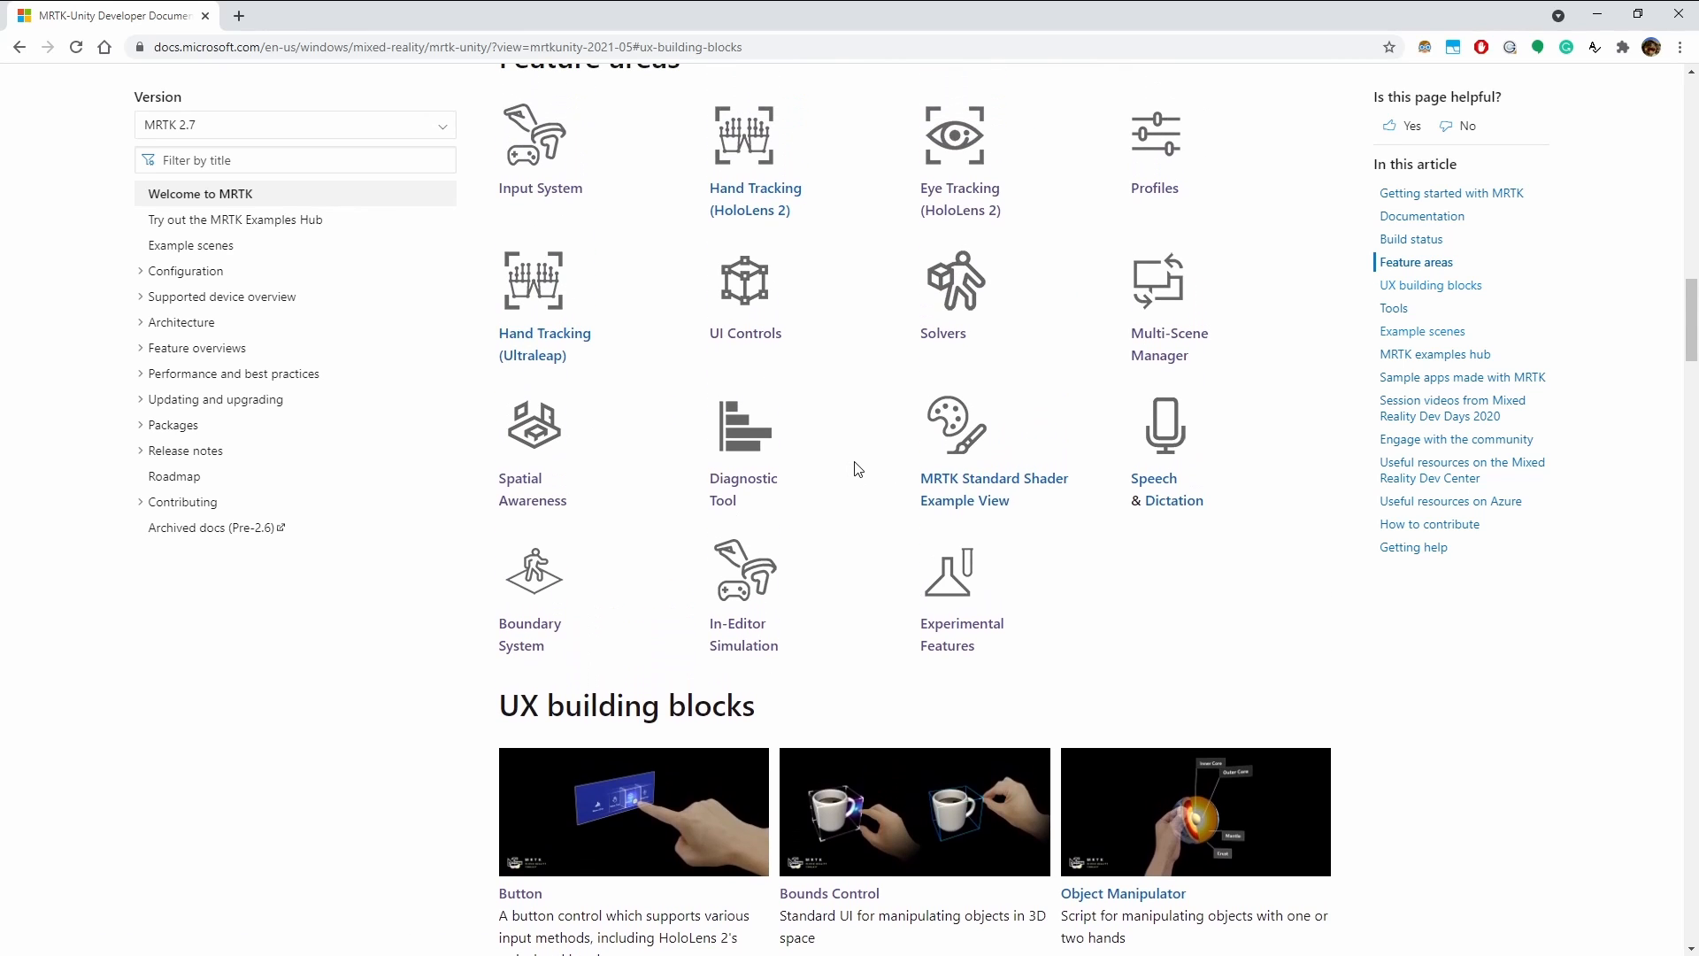
{"action": "scroll", "coordinate": [868, 482], "scroll_direction": "up", "scroll_amount": 1}
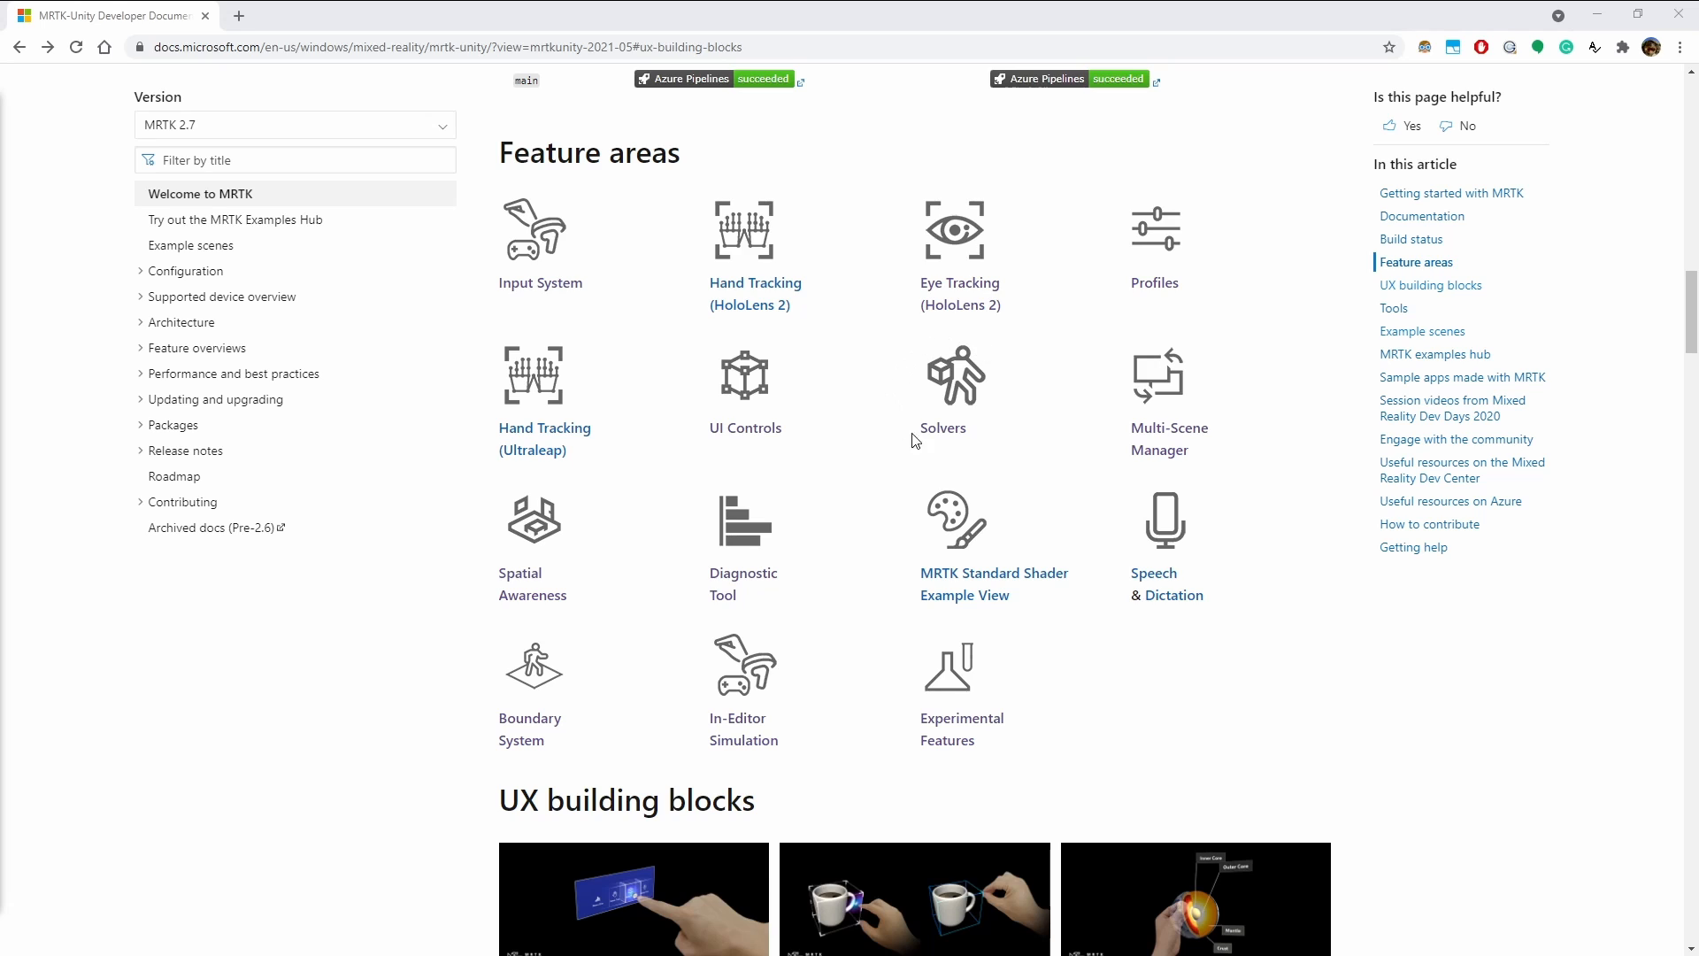
{"action": "left_click", "coordinate": [970, 399]}
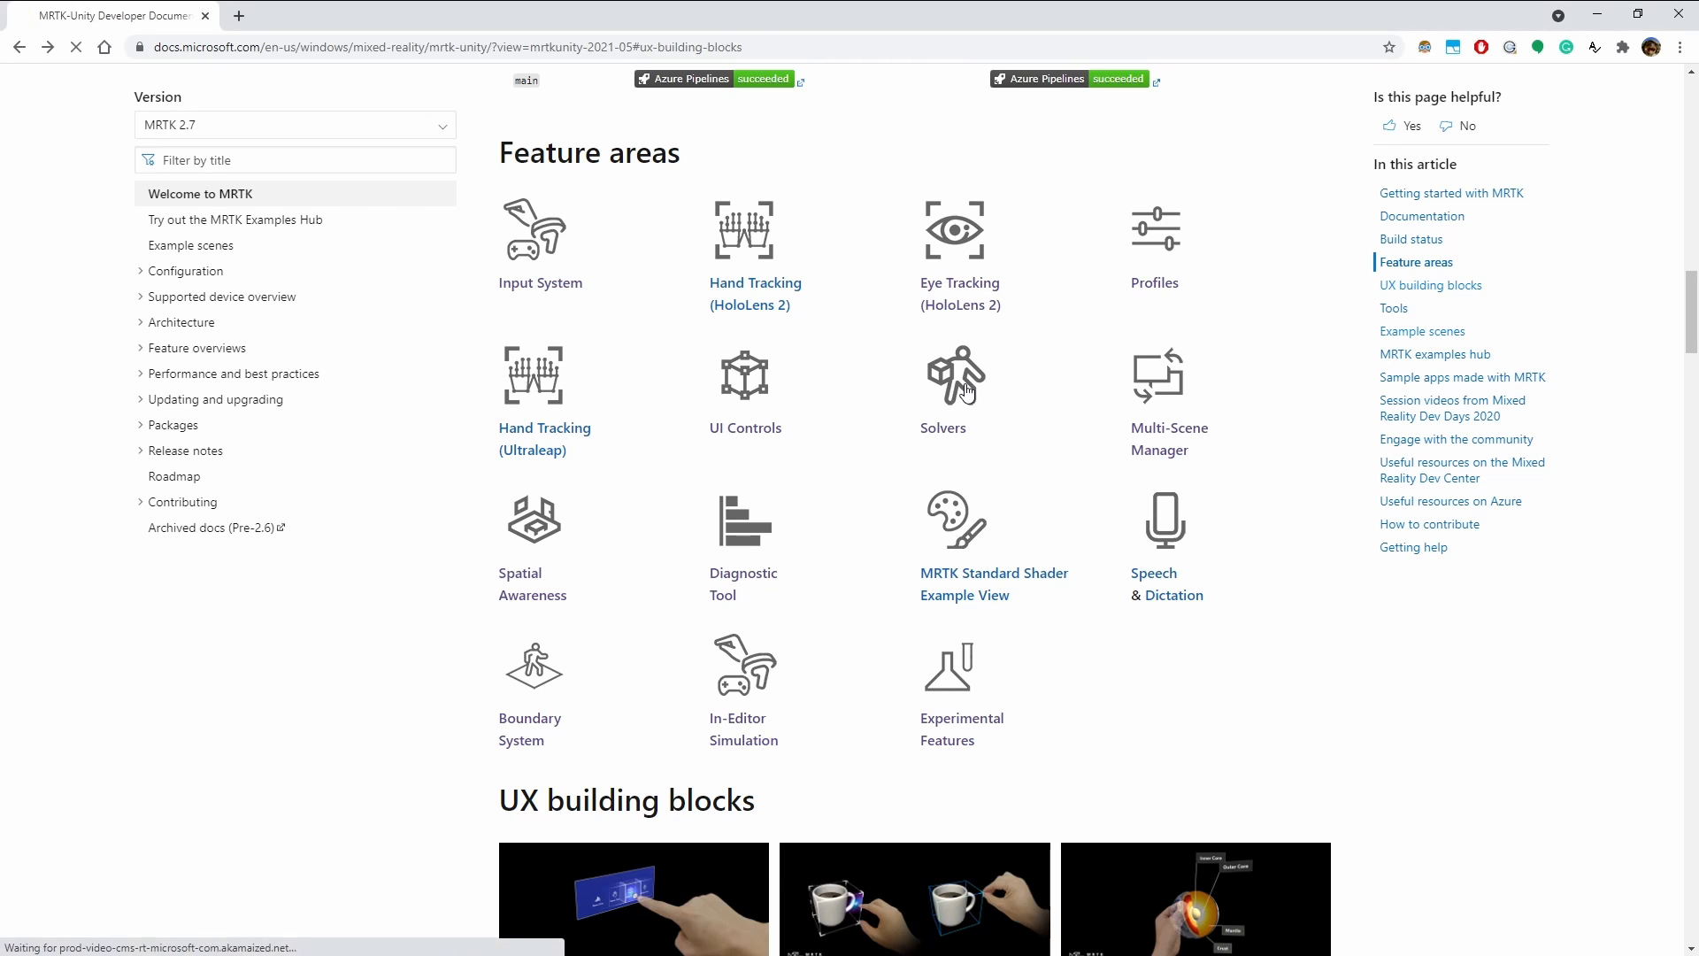
{"action": "scroll", "coordinate": [803, 468], "scroll_direction": "down", "scroll_amount": 1}
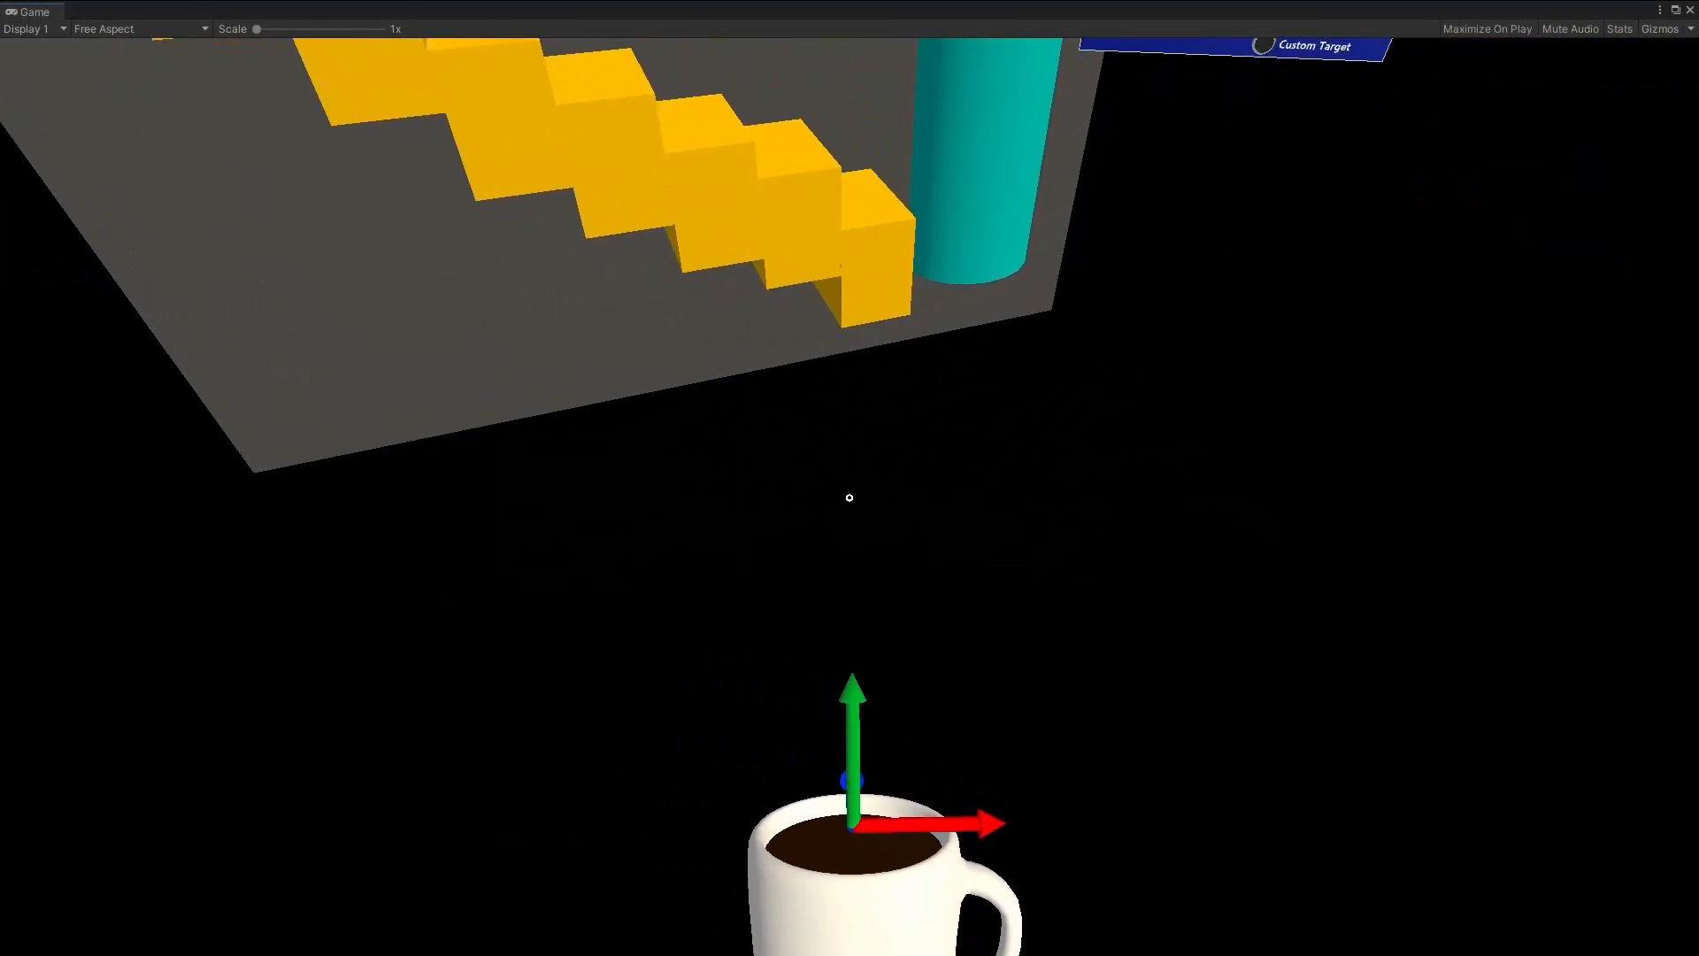
Switch to the Solver Examples scene in Unity's Game view, face the solver panel and choose a solver type for the coffee cup.
{"action": "right_click_drag", "start_coordinate": [849, 498], "coordinate": [938, 389]}
{"action": "key", "text": "s"}
{"action": "key", "text": "w"}
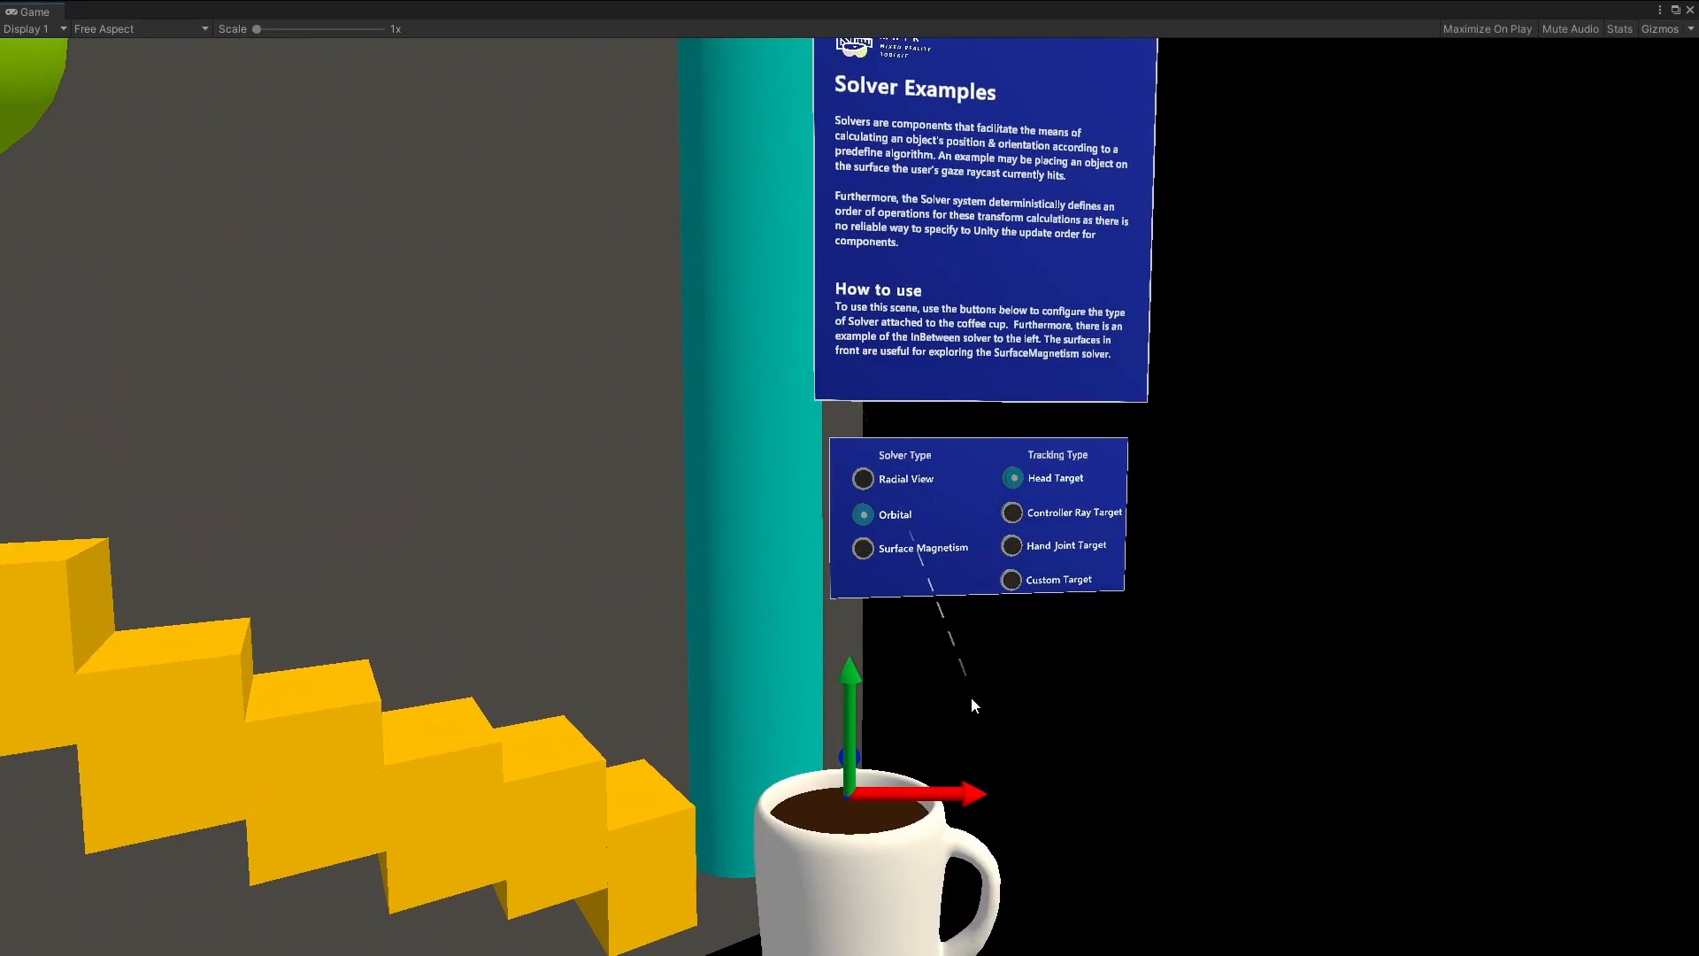
{"action": "left_click", "coordinate": [964, 711]}
{"action": "right_click_drag", "start_coordinate": [963, 709], "coordinate": [845, 531]}
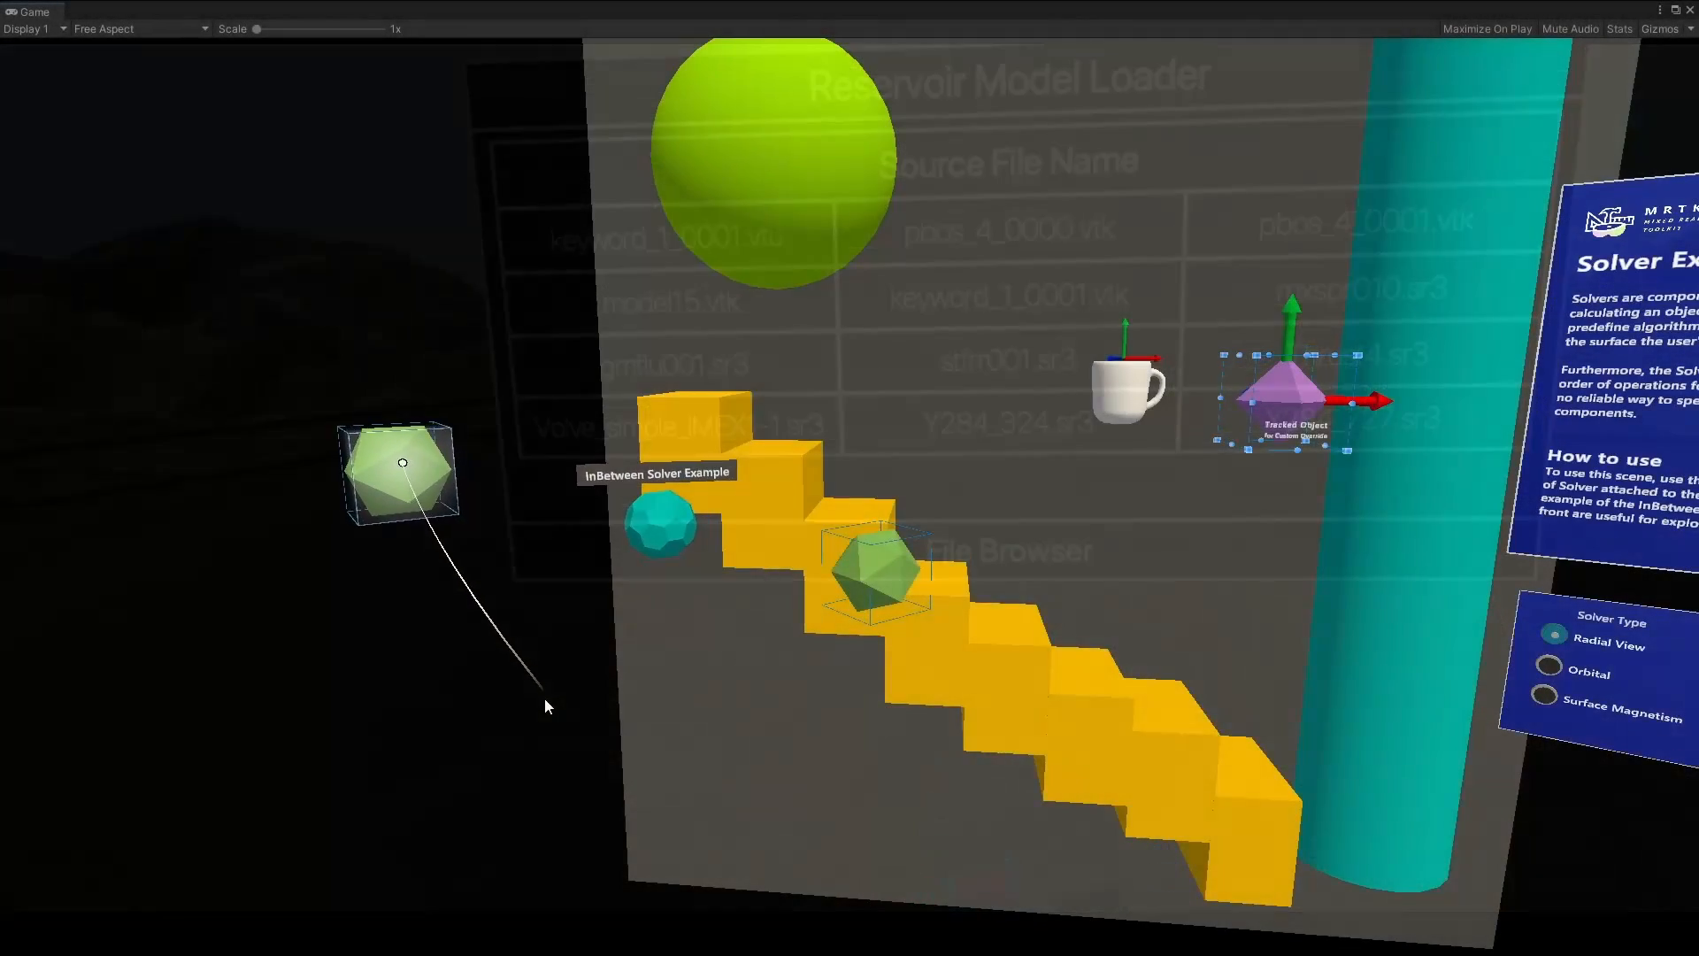
Reposition the outer green polyhedron of the InBetween Solver Example and move the purple Tracked Object across to the staircase.
{"action": "left_click_drag", "start_coordinate": [544, 698], "coordinate": [611, 504]}
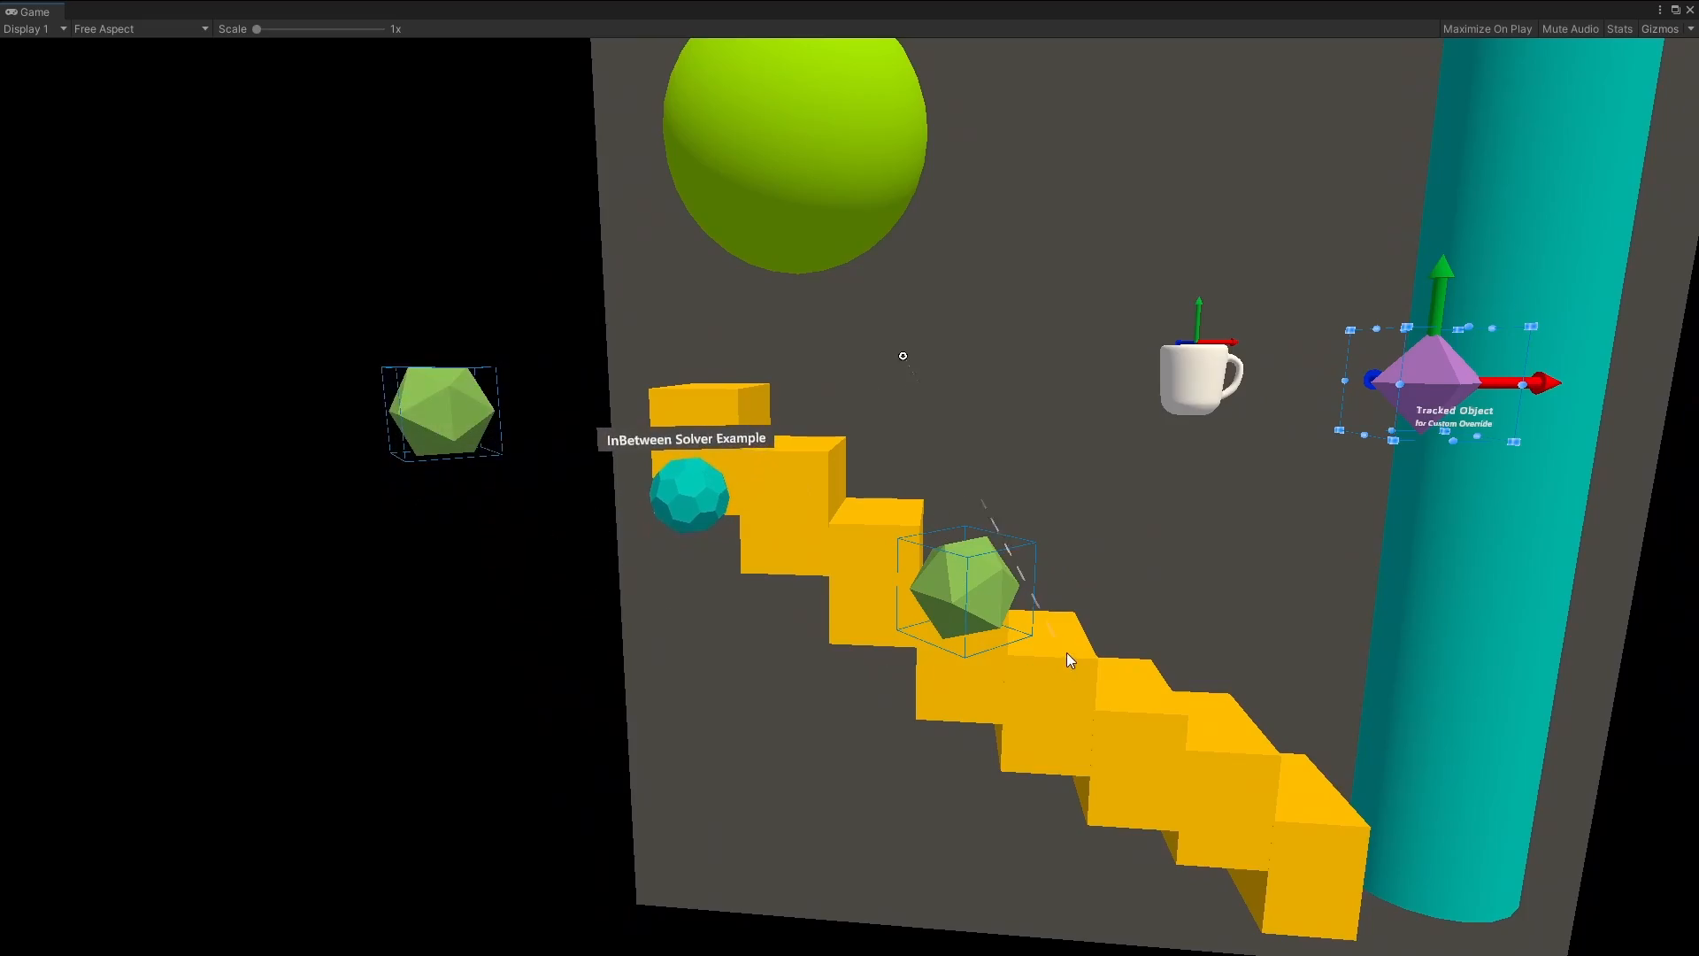
{"action": "right_click_drag", "start_coordinate": [1065, 651], "coordinate": [1206, 607]}
{"action": "key", "text": "w"}
{"action": "key", "text": "s"}
{"action": "left_click_drag", "start_coordinate": [1108, 629], "coordinate": [518, 851]}
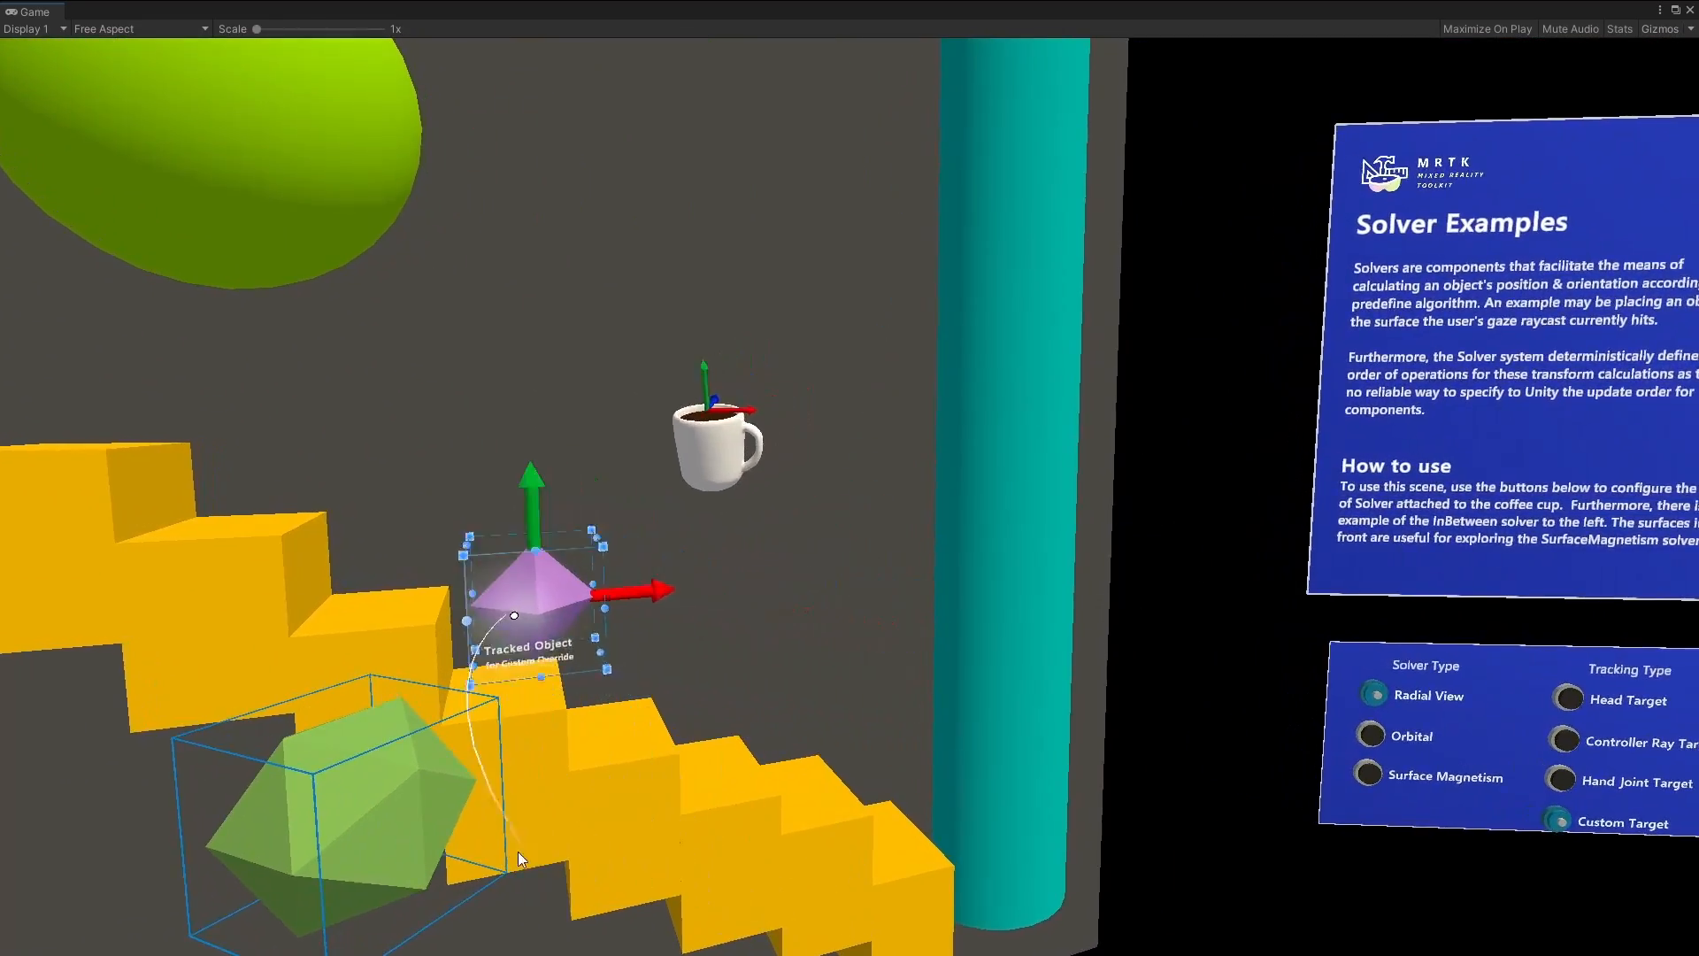
Look at the blue ring and coffee cup solver demo, and review the Solver overview page in the browser.
{"action": "right_click_drag", "start_coordinate": [1179, 790], "coordinate": [1522, 784]}
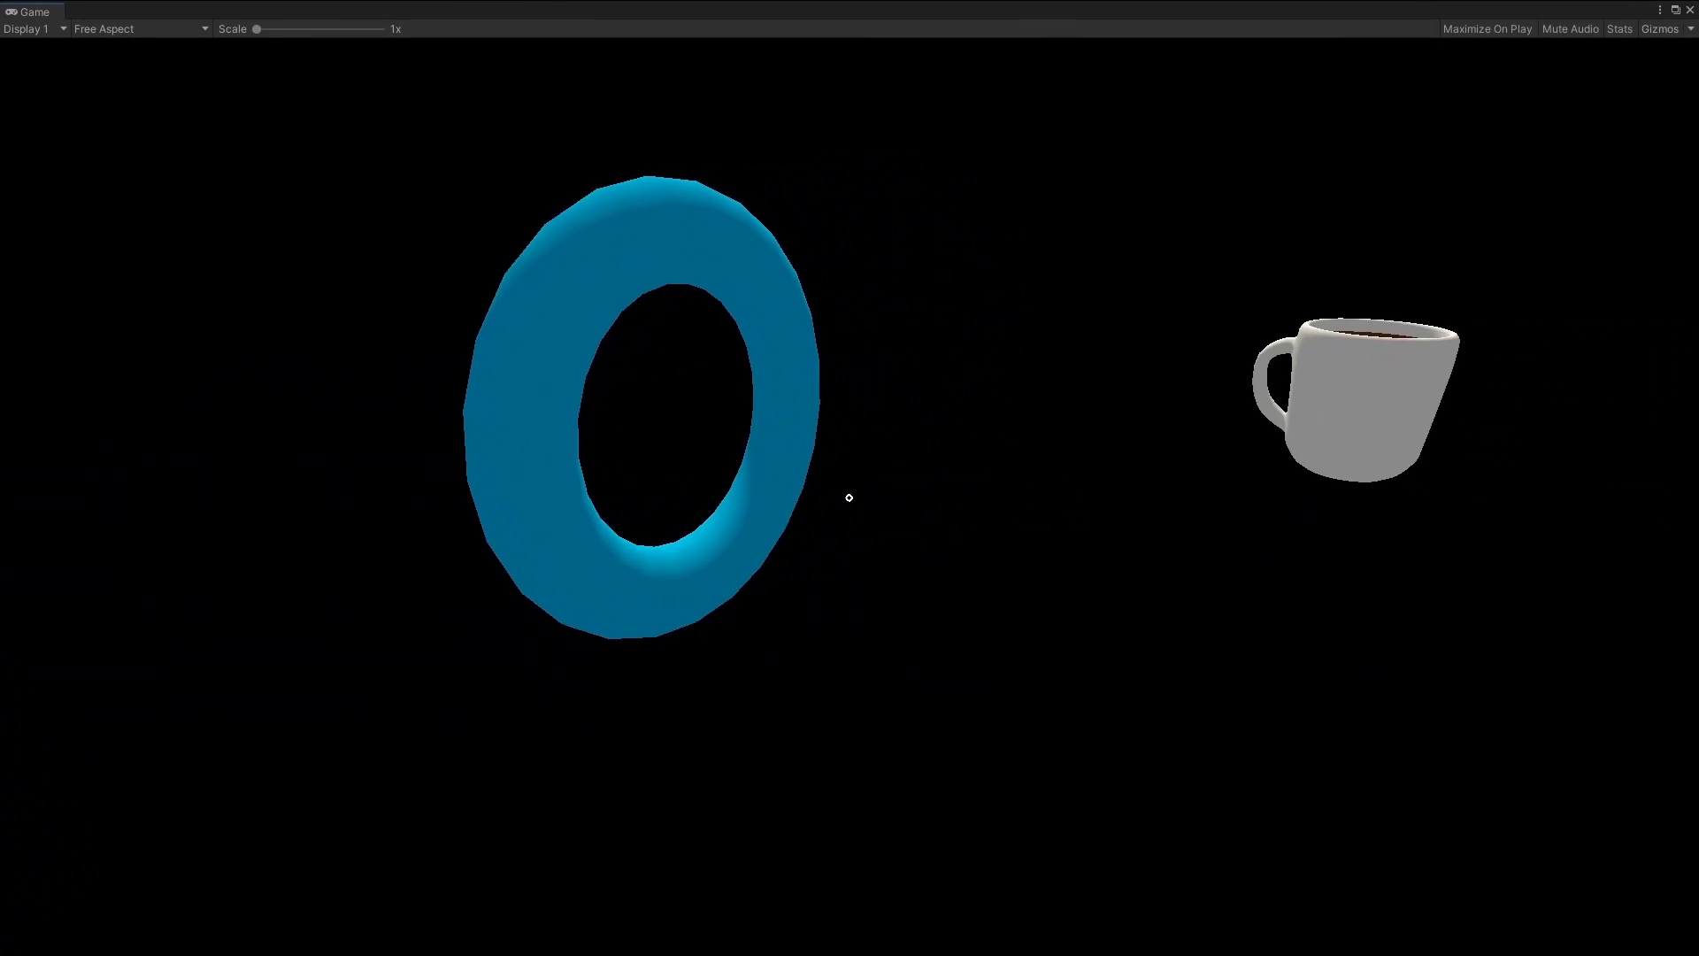
{"action": "mouse_move", "coordinate": [850, 497]}
{"action": "right_mouse_down"}
{"action": "mouse_move", "coordinate": [1112, 478]}
{"action": "mouse_move", "coordinate": [1237, 266]}
{"action": "mouse_move", "coordinate": [907, 227]}
{"action": "mouse_move", "coordinate": [849, 493]}
{"action": "mouse_move", "coordinate": [879, 492]}
{"action": "mouse_move", "coordinate": [838, 507]}
{"action": "mouse_move", "coordinate": [856, 498]}
{"action": "mouse_move", "coordinate": [841, 493]}
{"action": "right_mouse_up"}
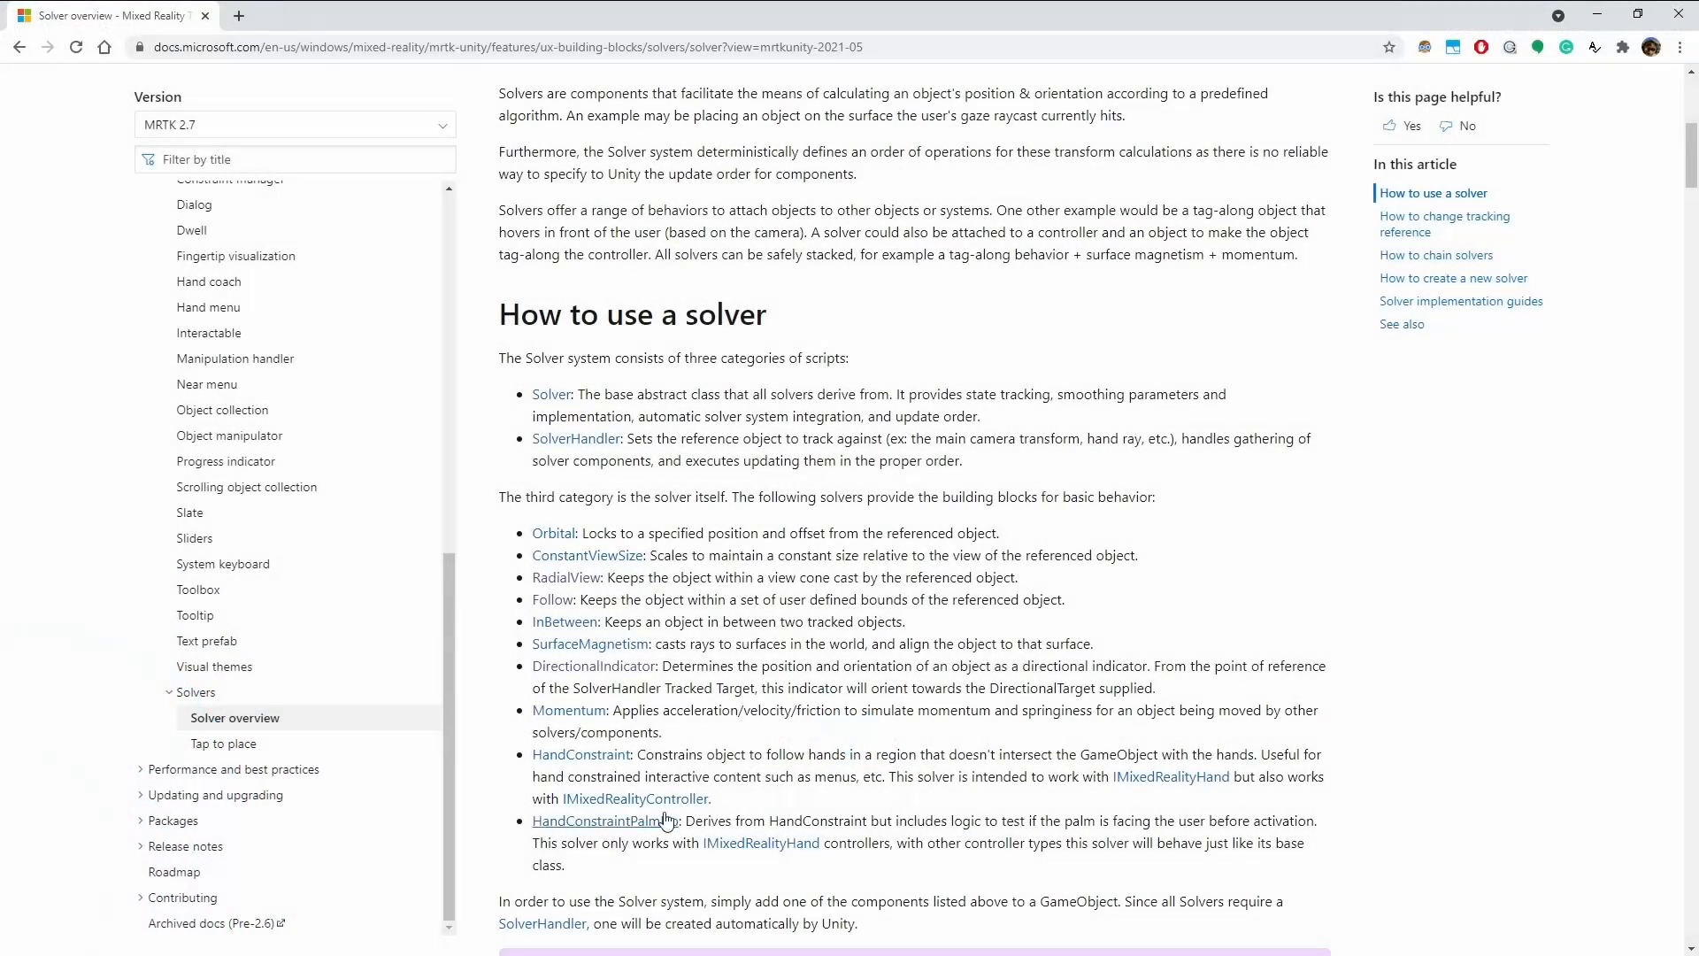
{"action": "scroll", "coordinate": [820, 674], "scroll_direction": "up", "scroll_amount": 6}
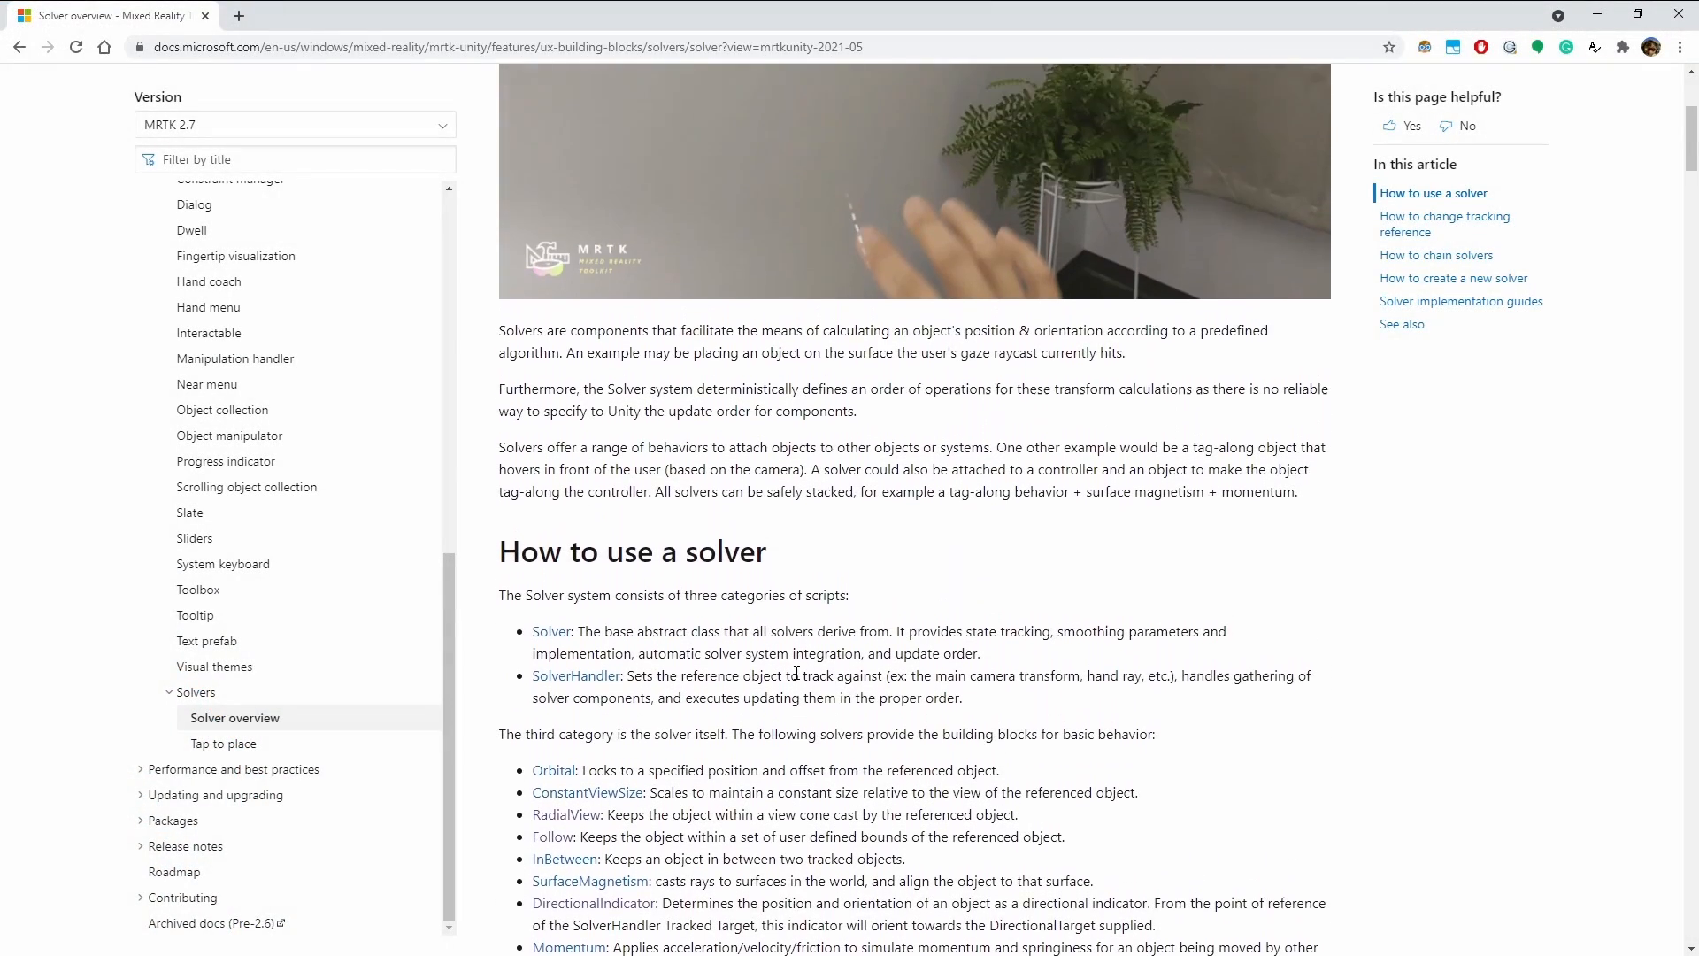
Return to the MRTK-Unity documentation home page and open the Spatial Awareness page from the Feature areas section.
{"action": "scroll", "coordinate": [821, 674], "scroll_direction": "up", "scroll_amount": 1}
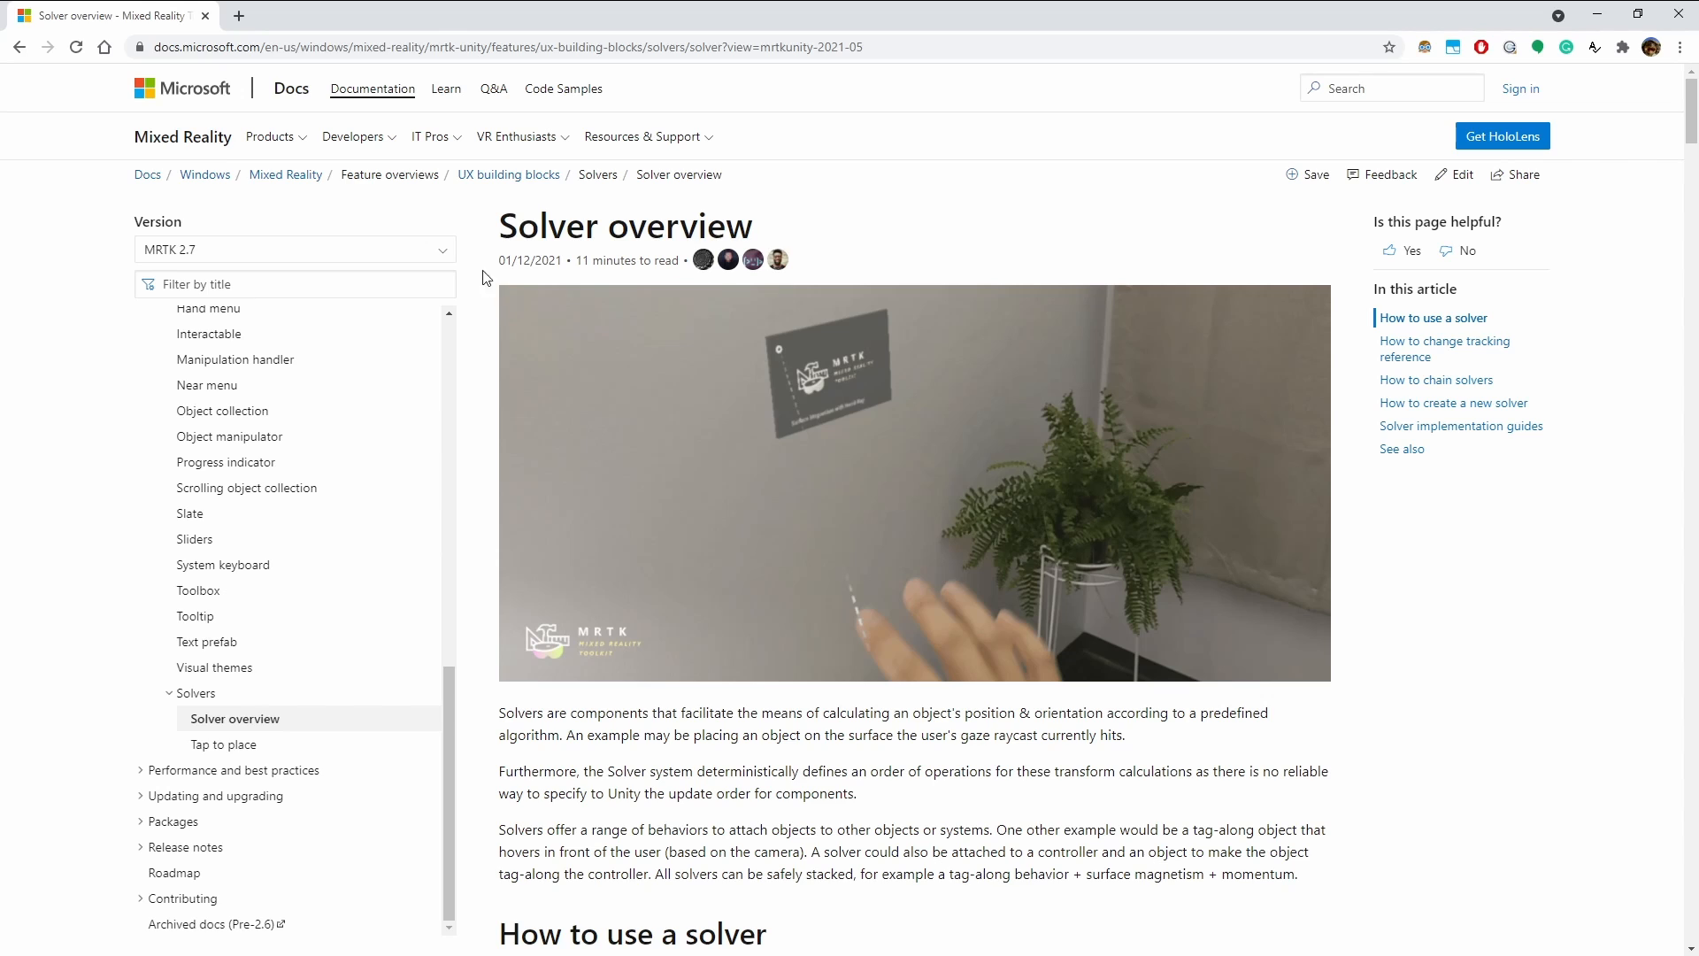
{"action": "left_click", "coordinate": [17, 47]}
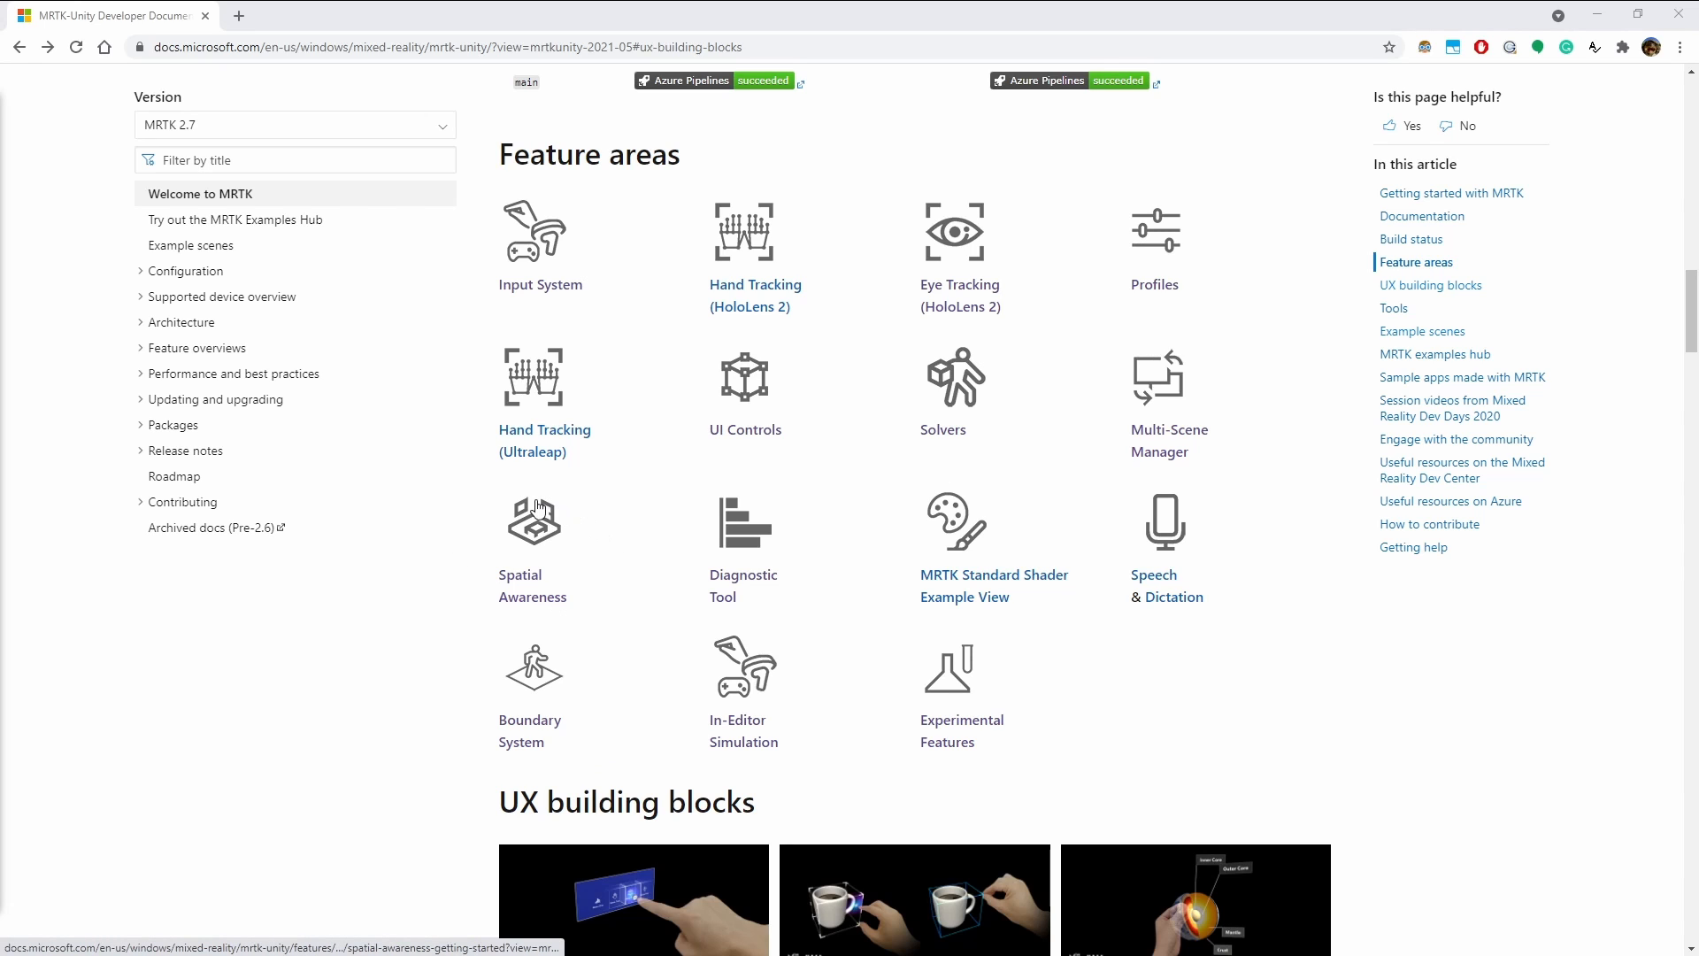
{"action": "left_click", "coordinate": [536, 544]}
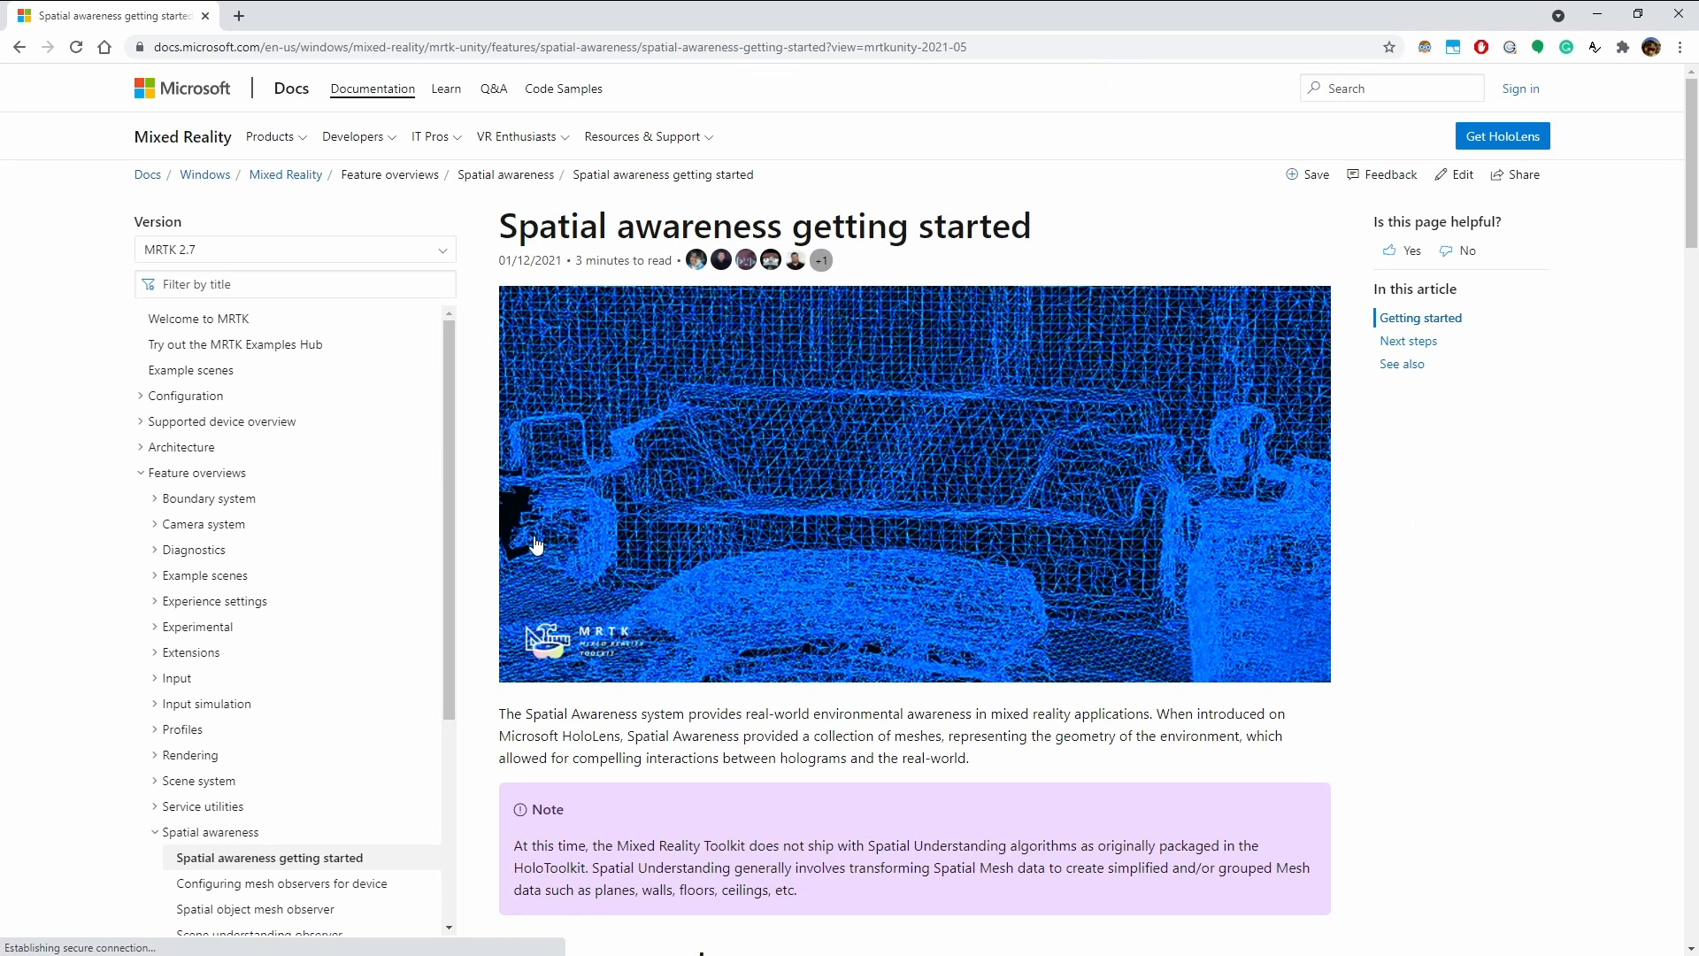
Read the introduction of the Spatial awareness getting started page and return to the Feature areas overview.
{"action": "scroll", "coordinate": [872, 395], "scroll_direction": "down", "scroll_amount": 1}
{"action": "scroll", "coordinate": [876, 394], "scroll_direction": "up", "scroll_amount": 1}
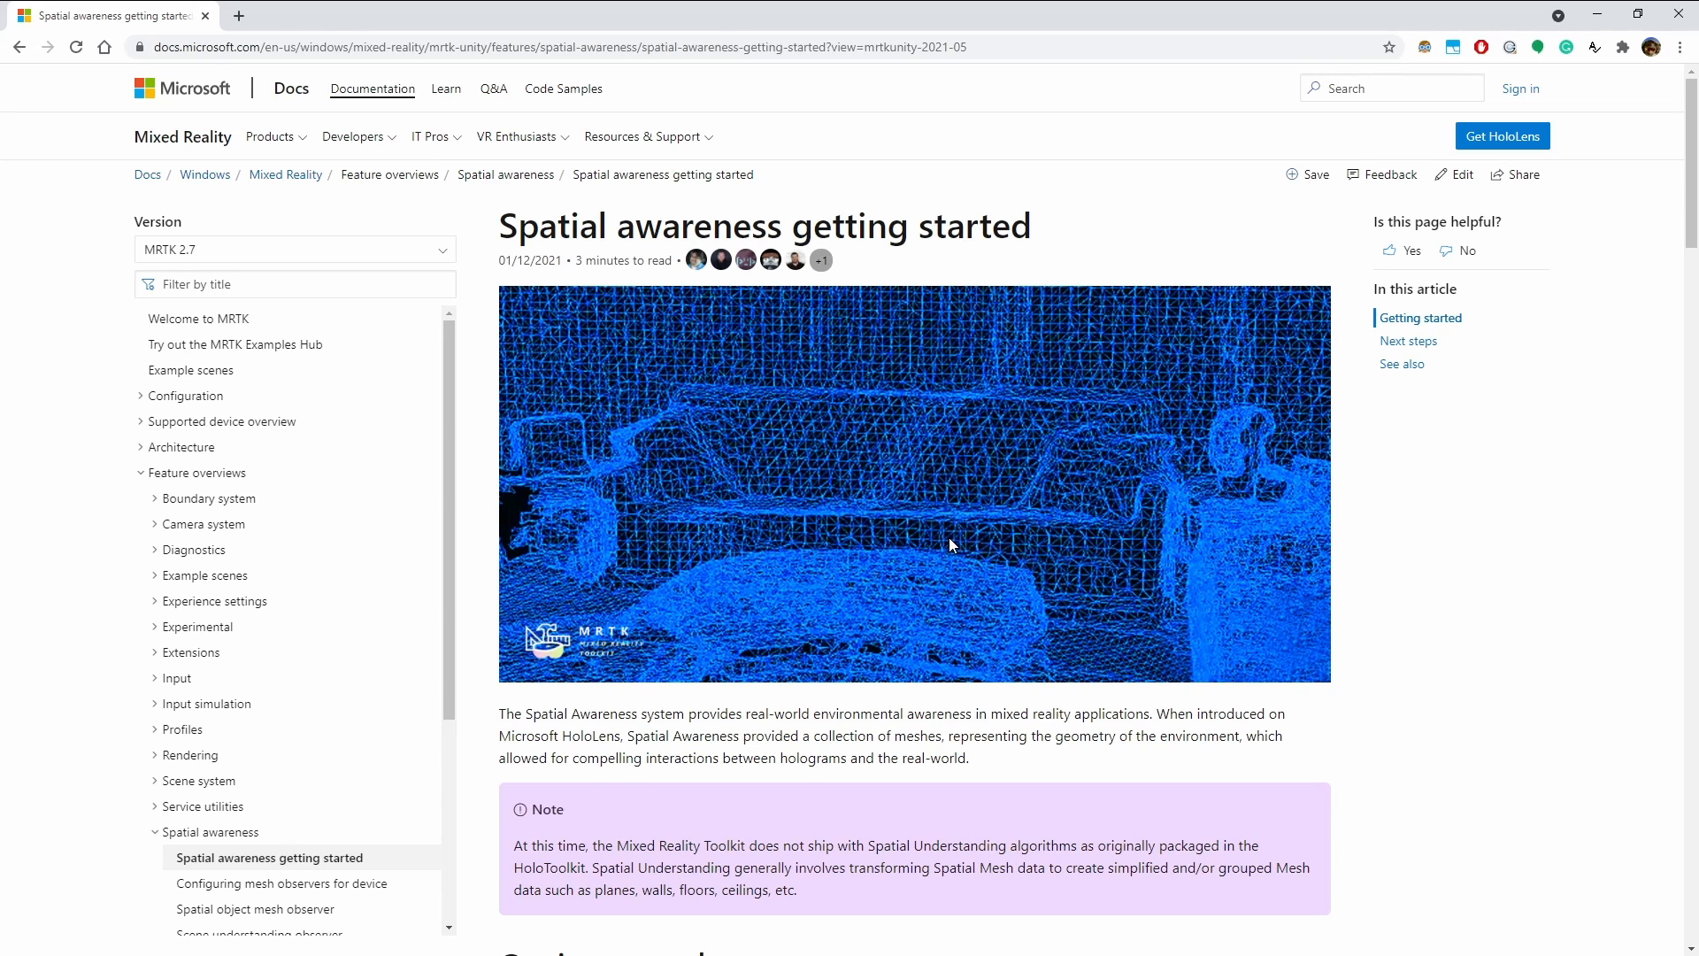
{"action": "scroll", "coordinate": [954, 536], "scroll_direction": "down", "scroll_amount": 1}
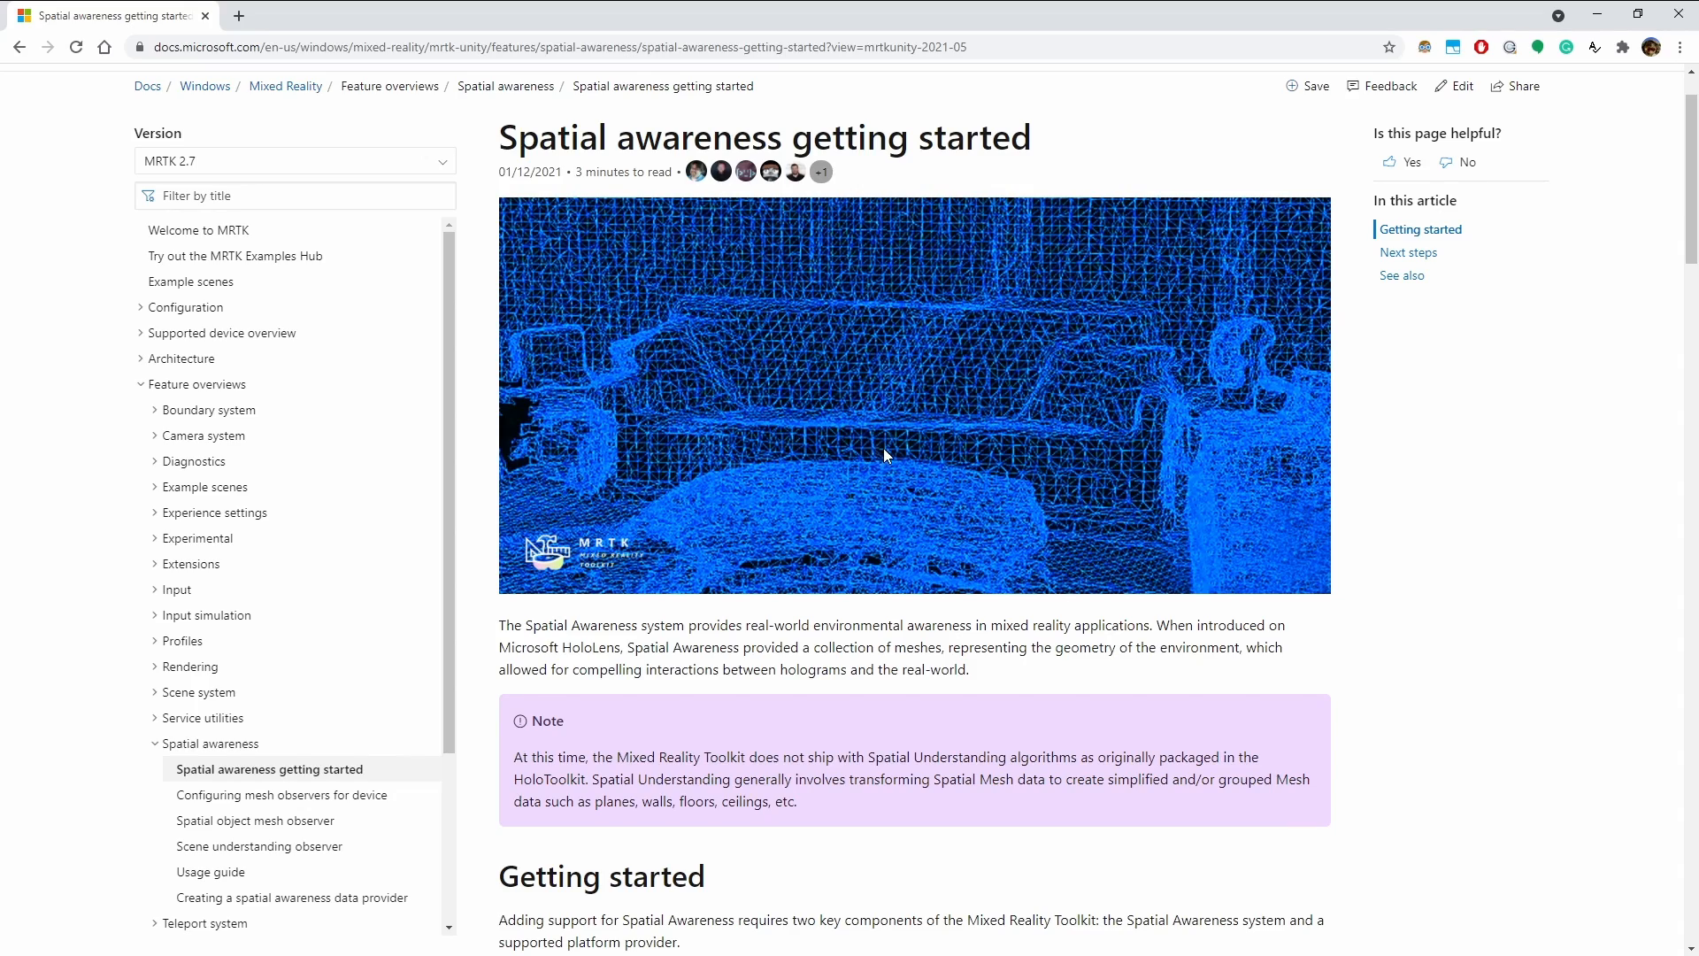
{"action": "scroll", "coordinate": [948, 411], "scroll_direction": "down", "scroll_amount": 2}
{"action": "scroll", "coordinate": [962, 416], "scroll_direction": "down", "scroll_amount": 1}
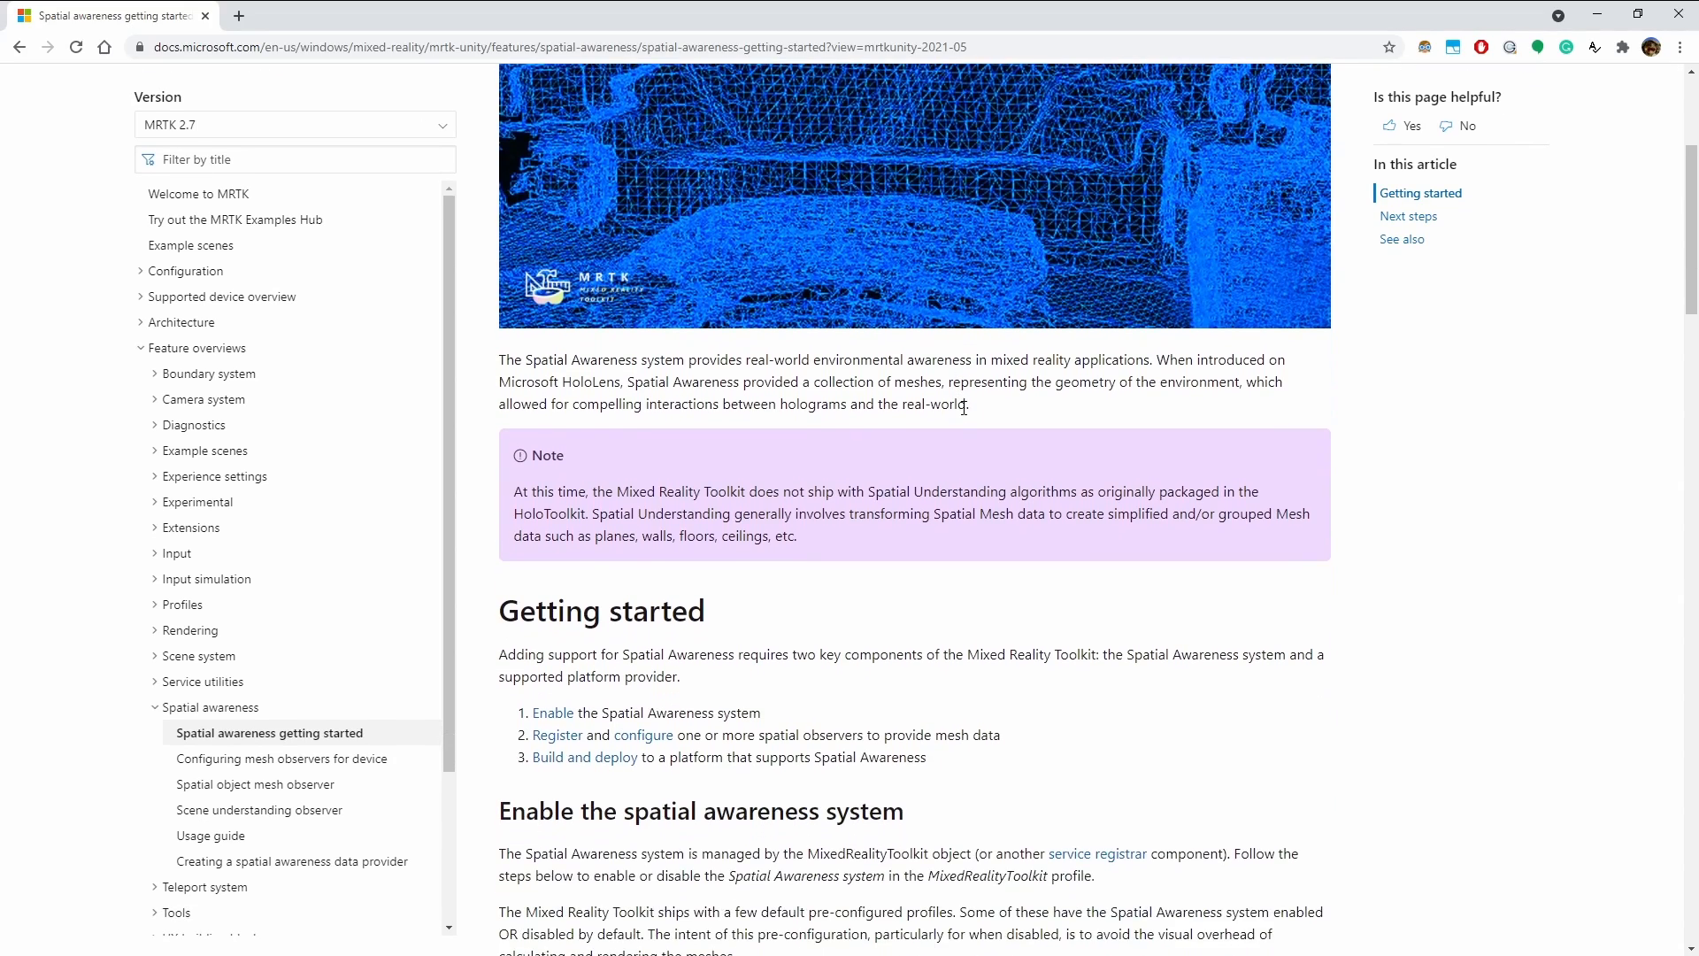
{"action": "scroll", "coordinate": [963, 412], "scroll_direction": "up", "scroll_amount": 4}
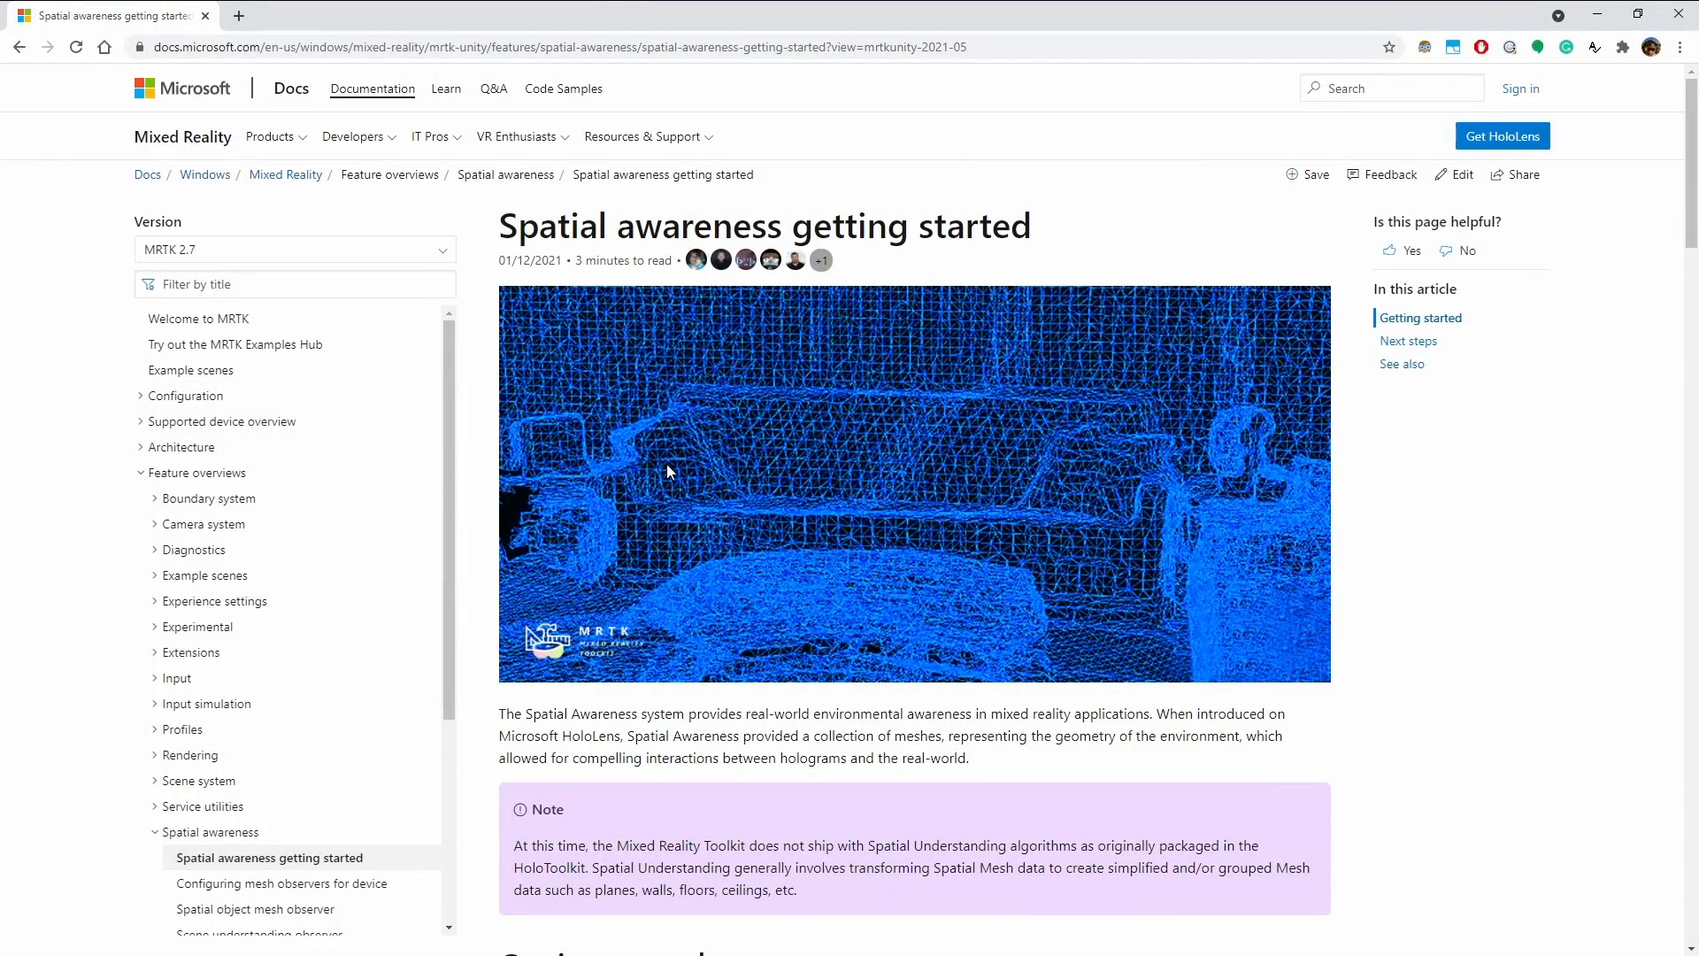
{"action": "left_click", "coordinate": [19, 49]}
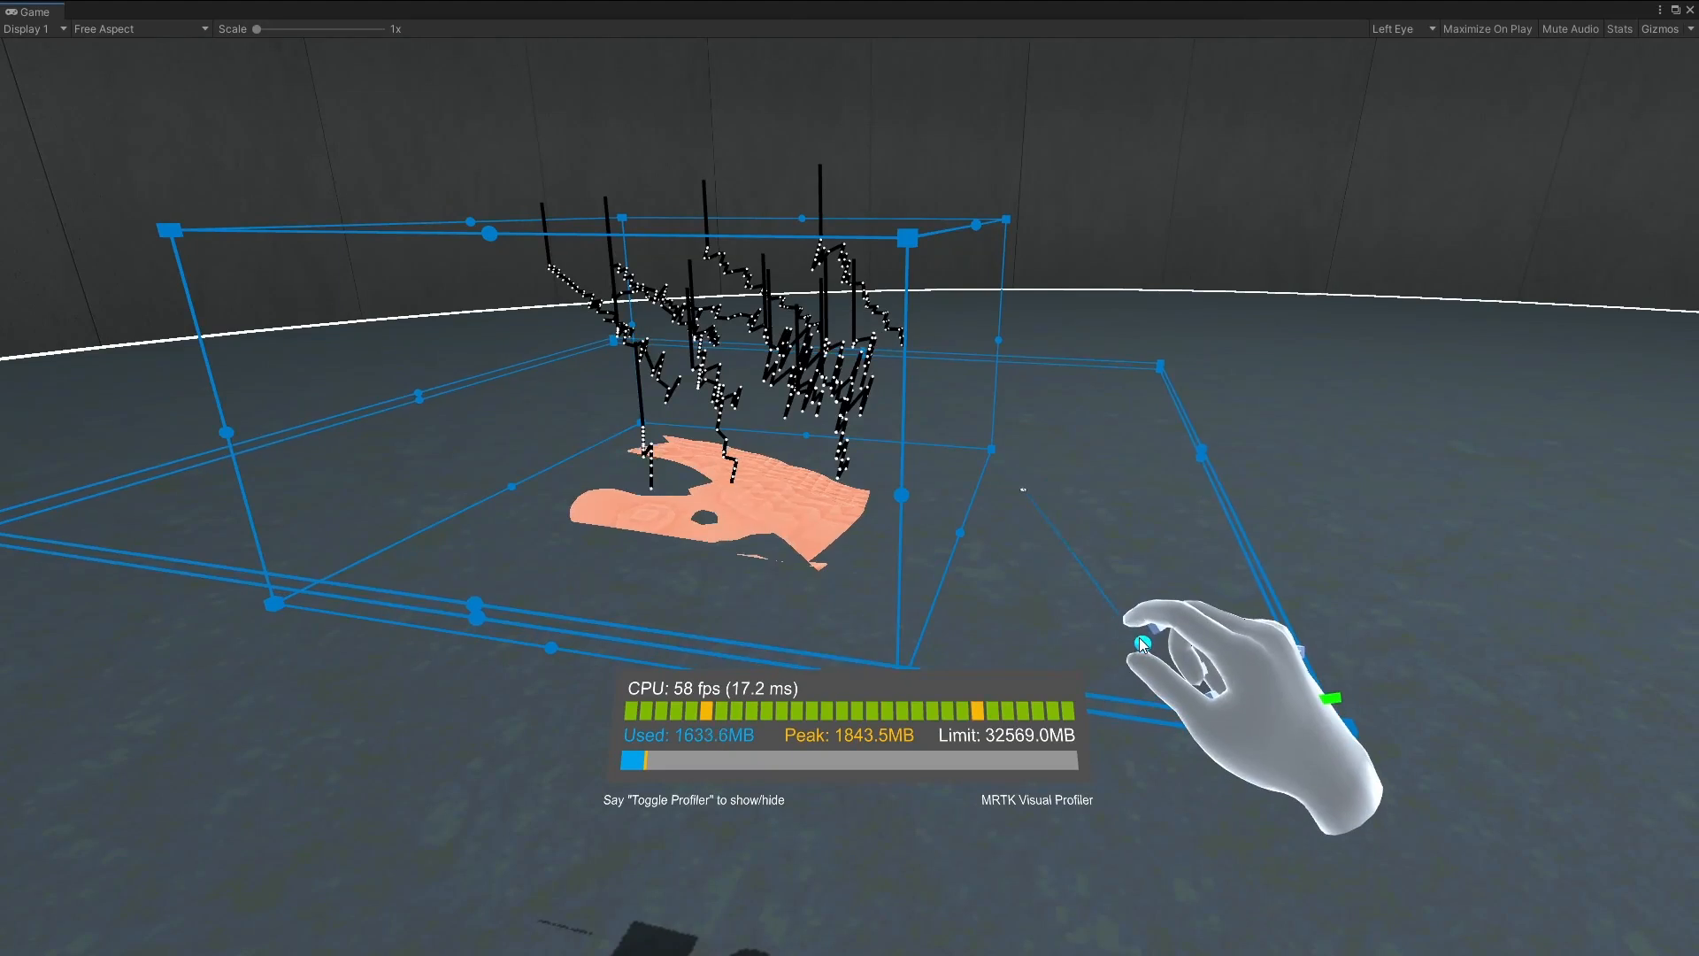
Switch to Unity's Game view, try the simulated hand near the blue bounding box around the coral mesh and look around the scene.
{"action": "left_click_drag", "start_coordinate": [1139, 552], "coordinate": [1138, 630]}
{"action": "right_click_drag", "start_coordinate": [1138, 630], "coordinate": [1185, 579]}
{"action": "key", "text": "a"}
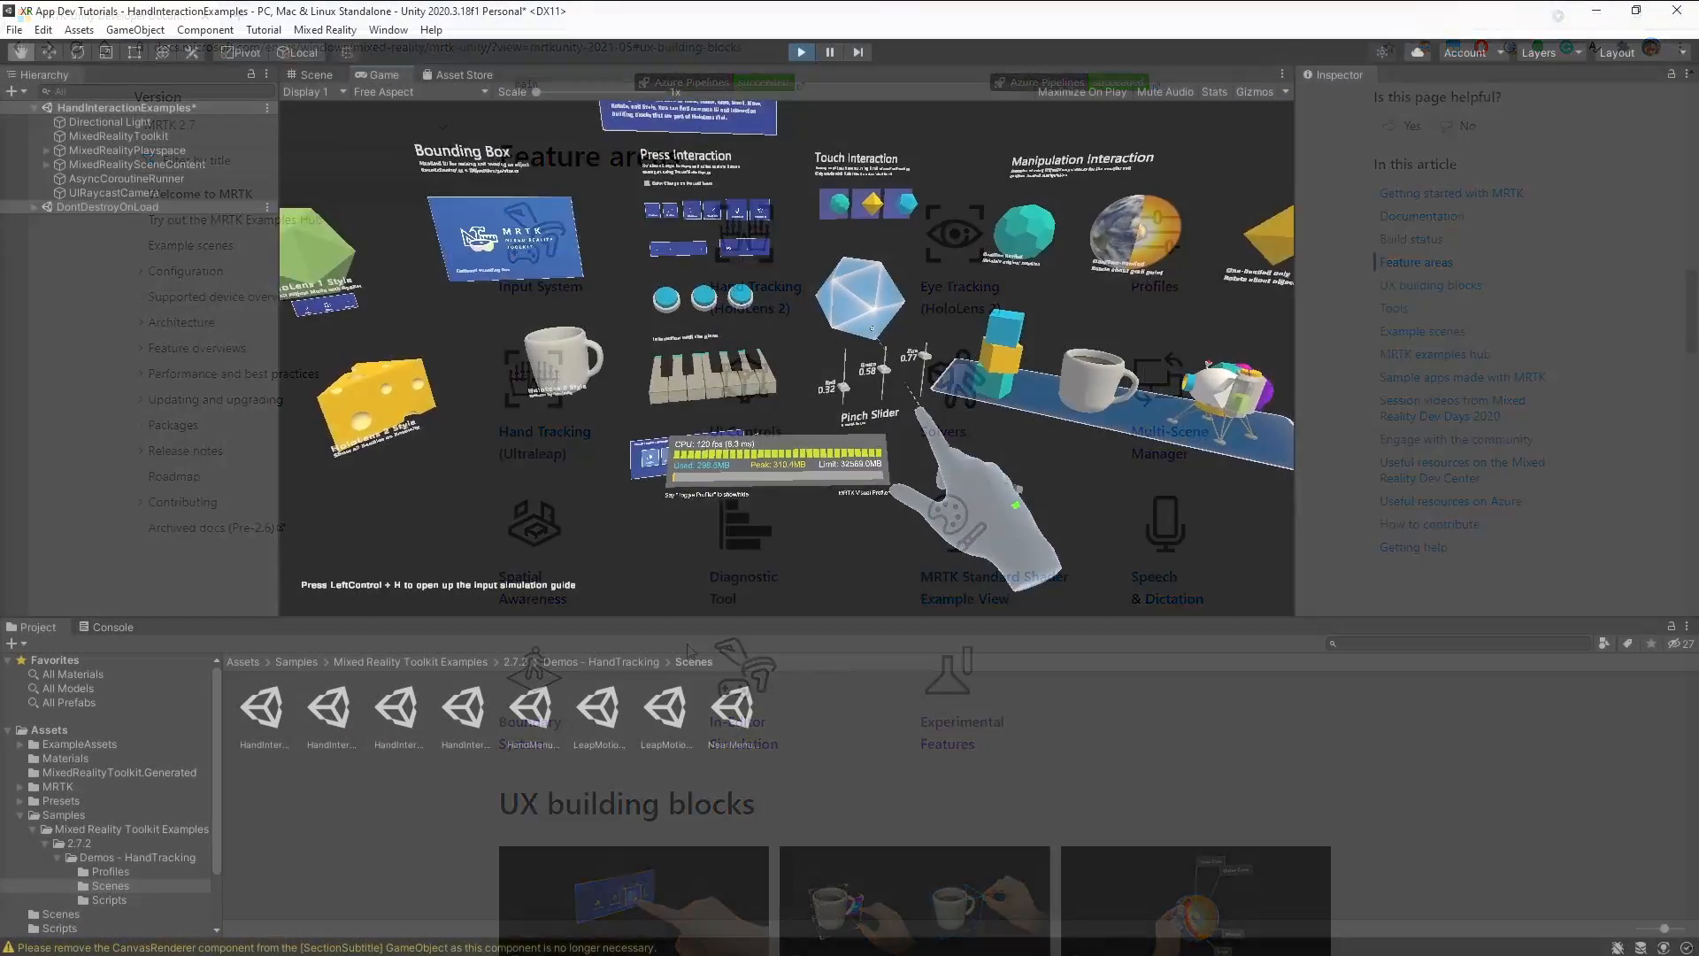
Move past the piano to the Manipulation Interaction exhibit of HandInteractionExamples and handle the stacked blocks and the Earth globe.
{"action": "key", "text": "s"}
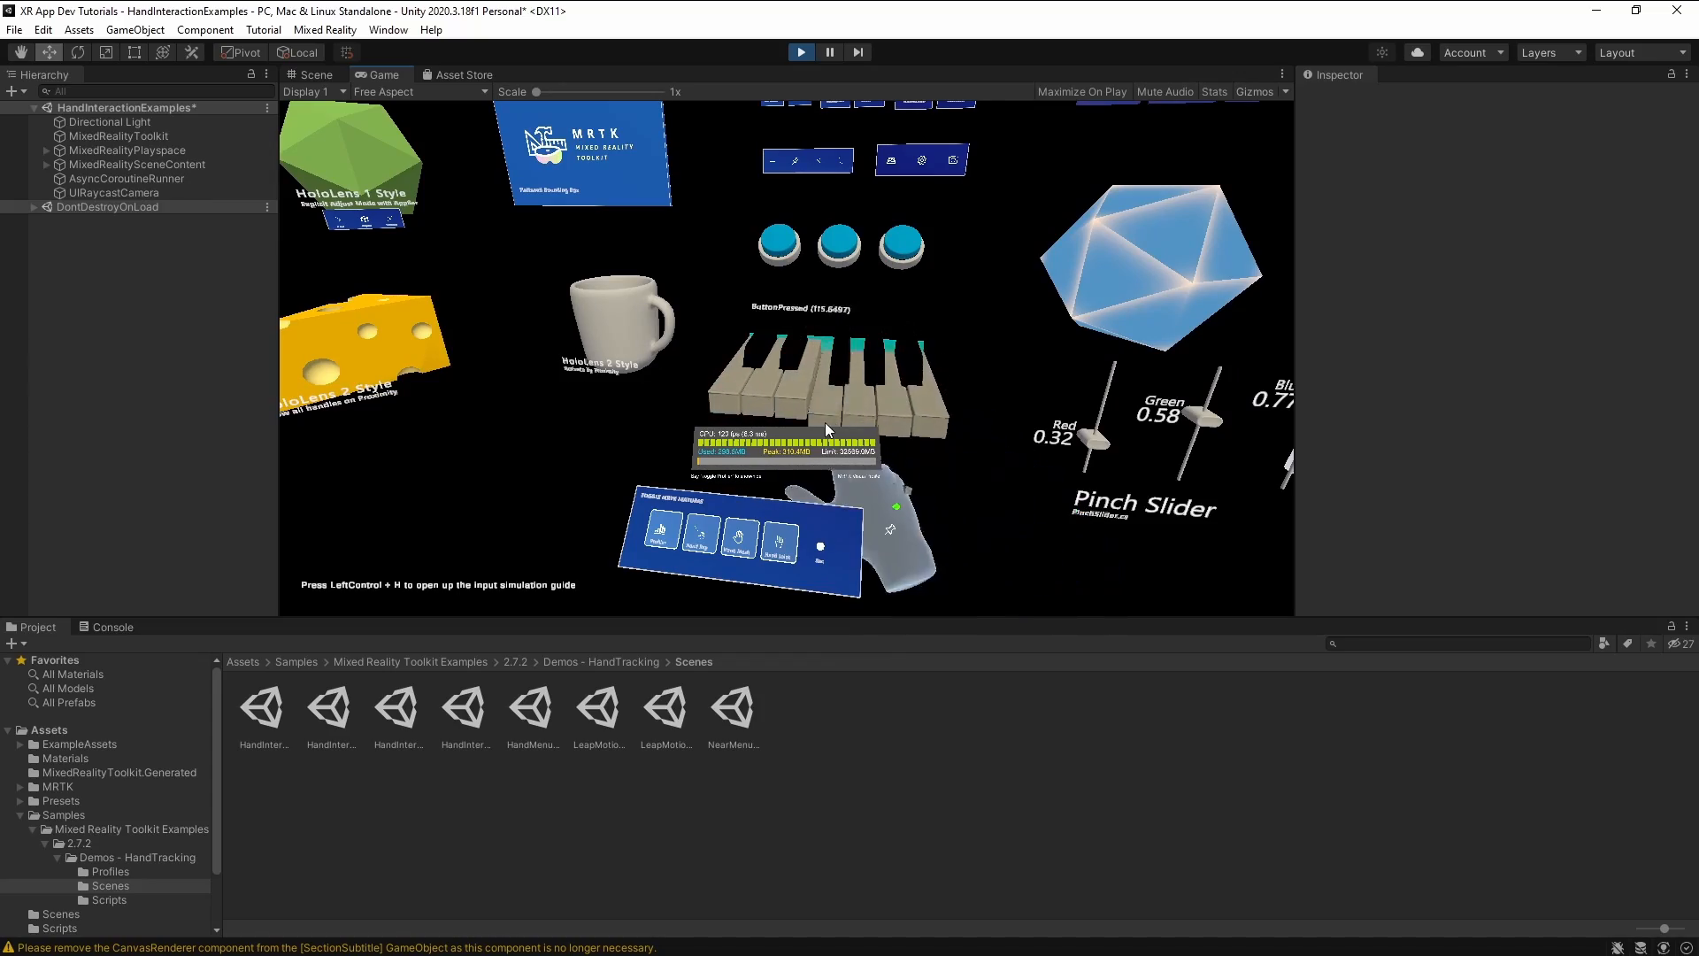
{"action": "key", "text": "s"}
{"action": "key", "text": "d"}
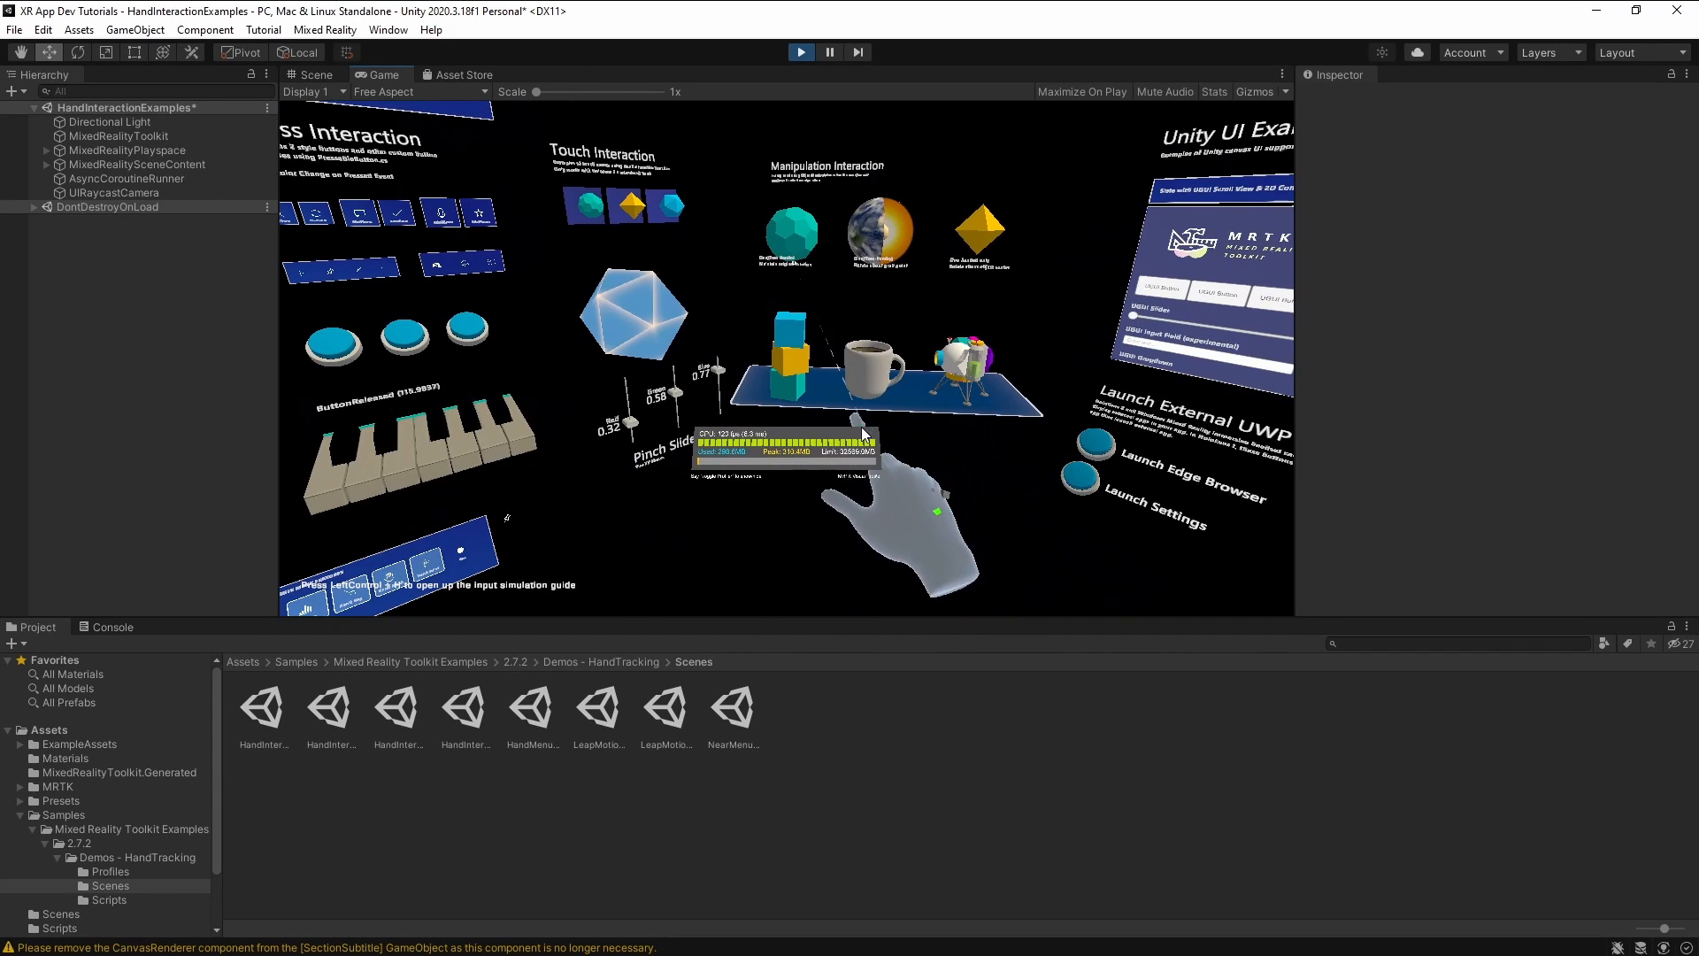
{"action": "mouse_move", "coordinate": [918, 450]}
{"action": "left_mouse_down"}
{"action": "mouse_move", "coordinate": [923, 430]}
{"action": "mouse_move", "coordinate": [886, 448]}
{"action": "mouse_move", "coordinate": [916, 454]}
{"action": "left_mouse_up"}
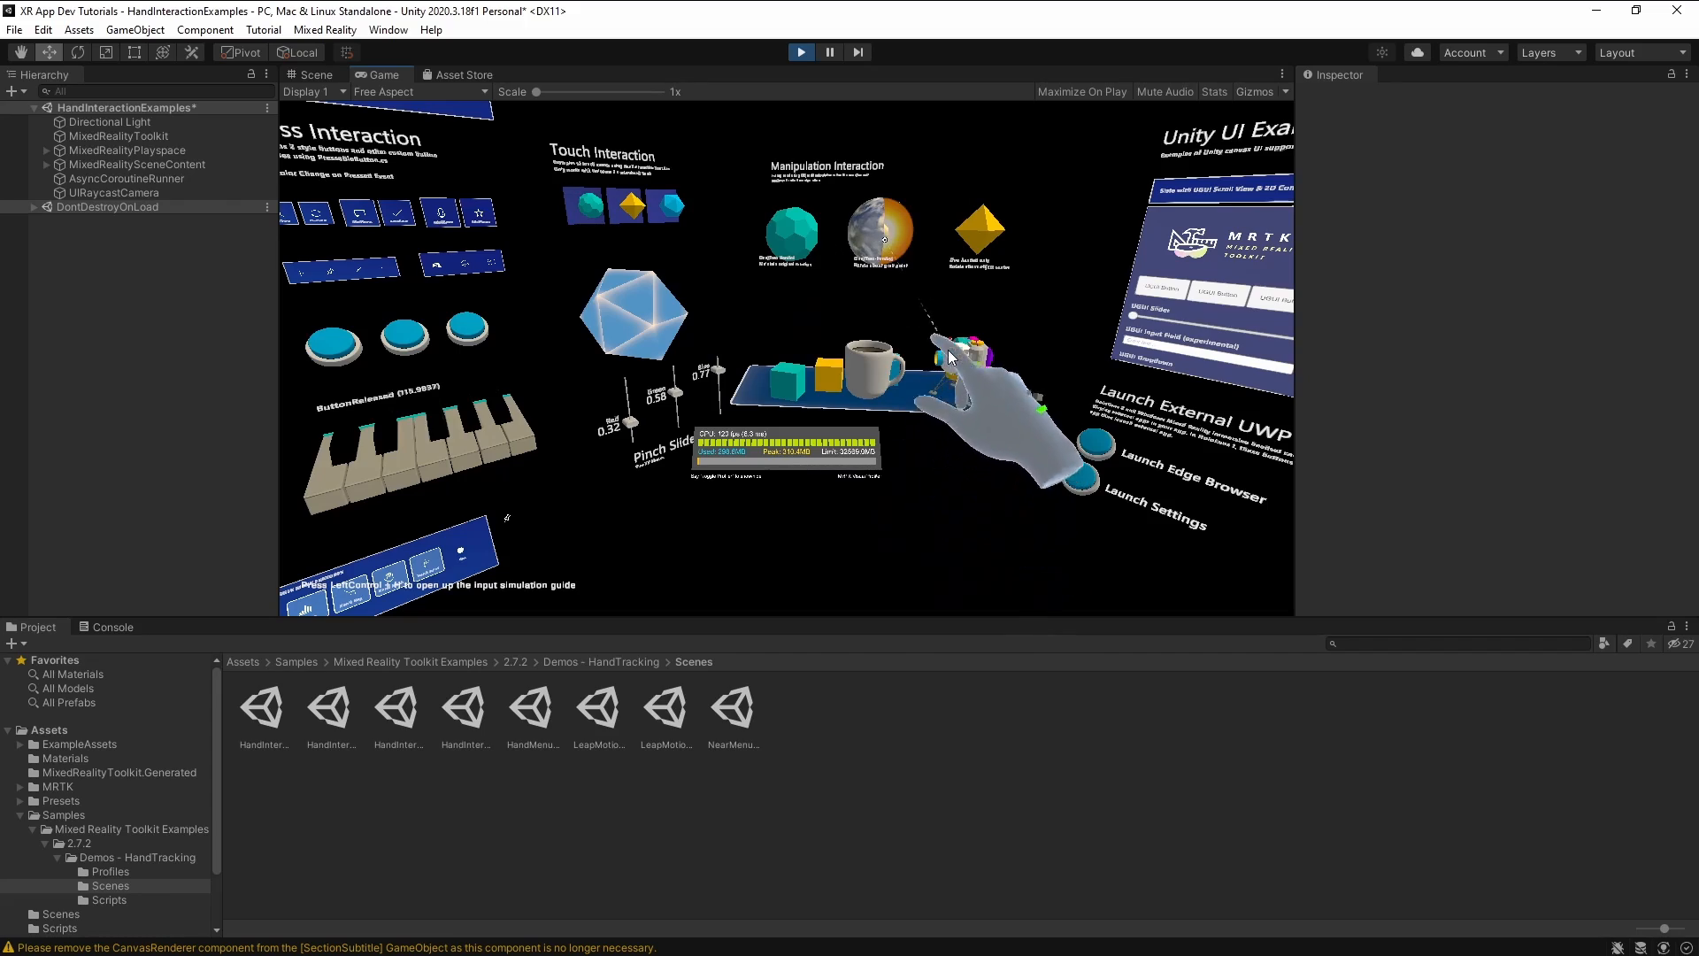
{"action": "key", "text": "s"}
{"action": "key", "text": "s"}
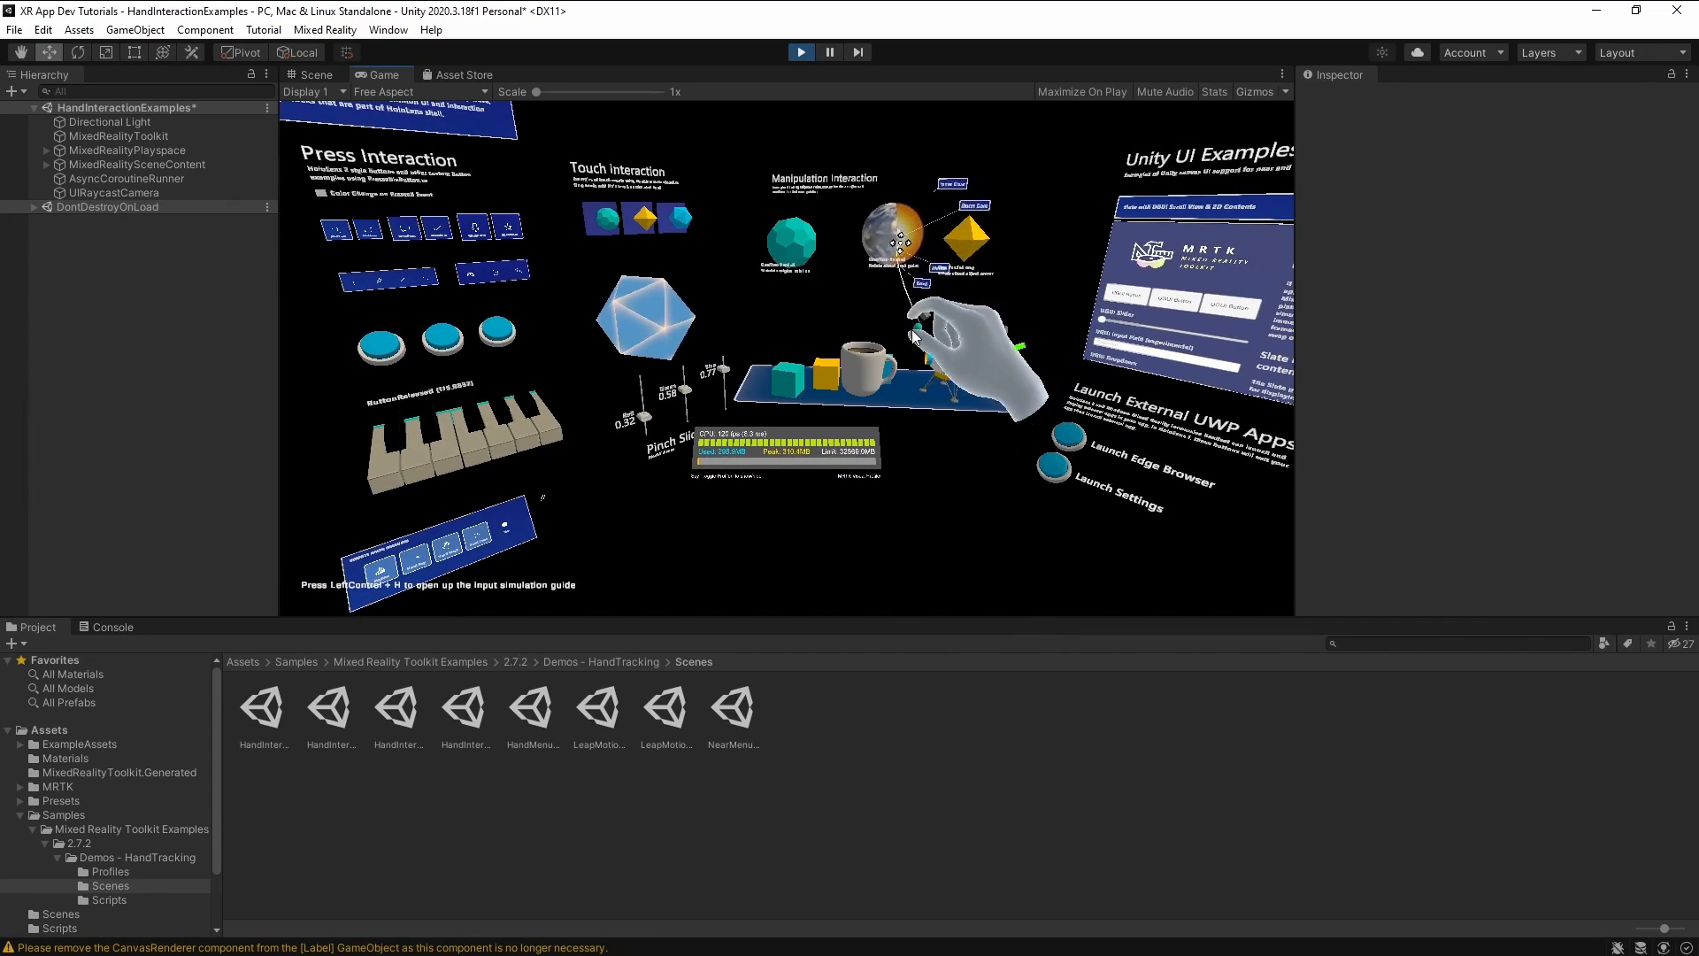
Back away to the Pinch Slider exhibit and set the Red slider to 0.64 with the simulated hand.
{"action": "right_click_drag", "start_coordinate": [836, 338], "coordinate": [790, 398]}
{"action": "key", "text": "s"}
{"action": "key", "text": "q"}
{"action": "left_click_drag", "start_coordinate": [816, 430], "coordinate": [830, 372]}
{"action": "right_click_drag", "start_coordinate": [823, 371], "coordinate": [751, 373]}
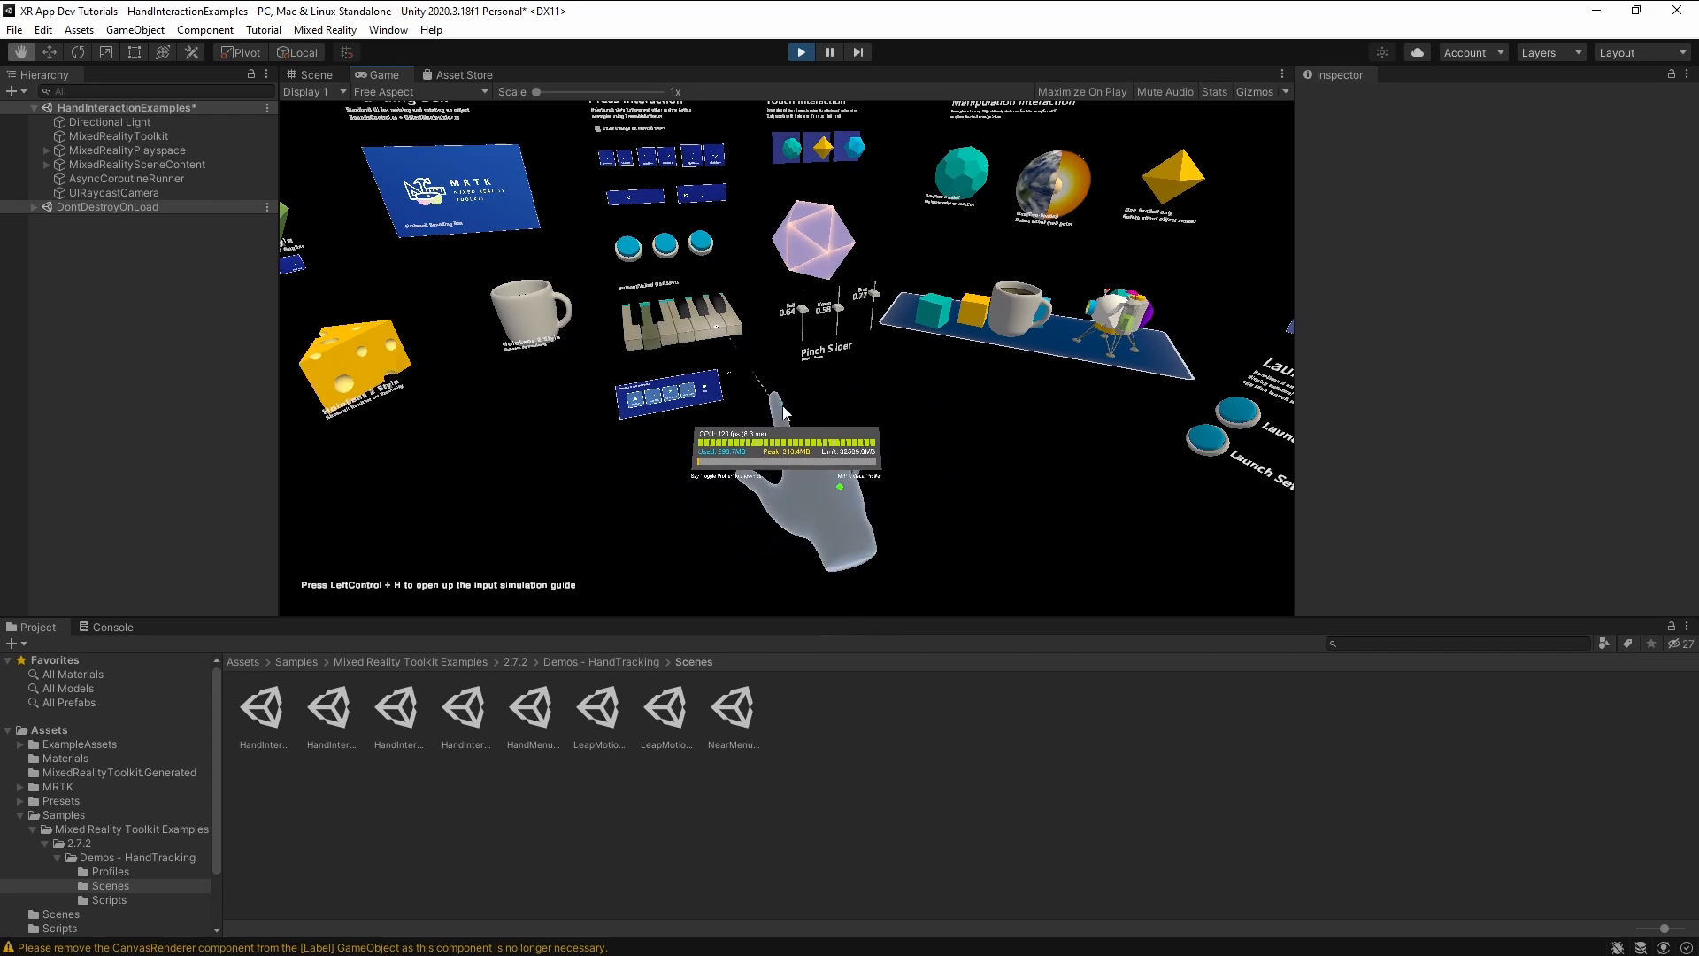
Turn to the Bounding Box exhibit to handle the purple polyhedron, and pan the lettered grid slate of the Pan & Zoom Interaction exhibit.
{"action": "right_click_drag", "start_coordinate": [660, 376], "coordinate": [506, 299]}
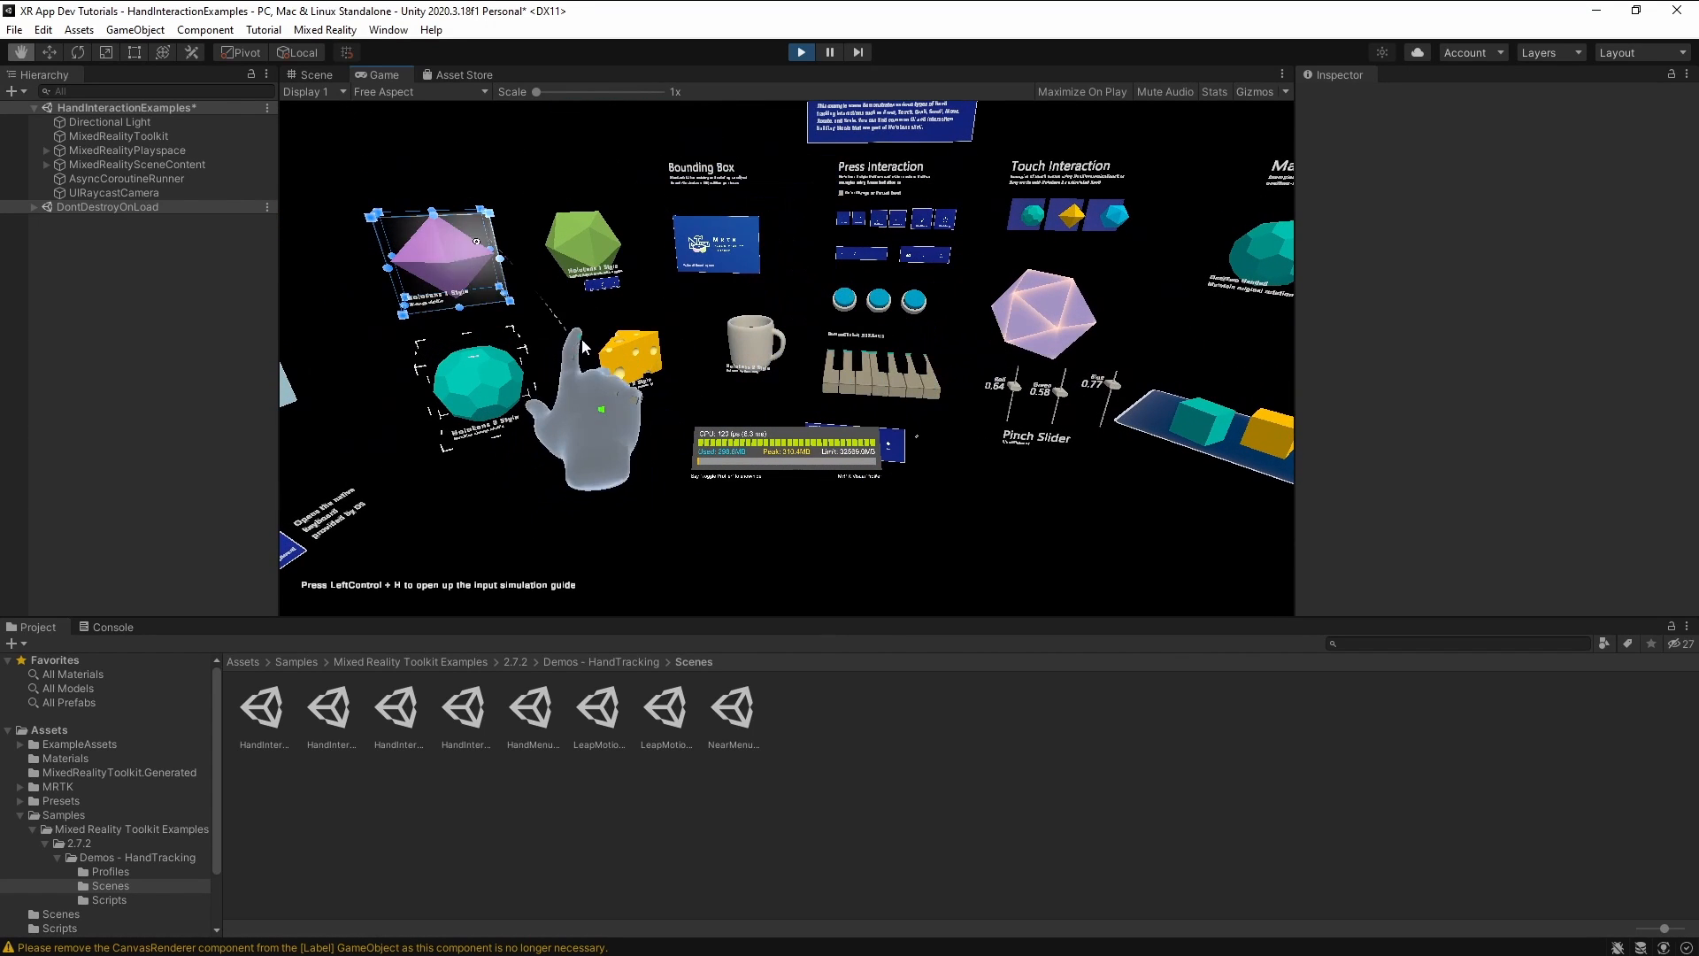
{"action": "mouse_move", "coordinate": [588, 341]}
{"action": "left_mouse_down"}
{"action": "mouse_move", "coordinate": [640, 298]}
{"action": "mouse_move", "coordinate": [583, 313]}
{"action": "left_mouse_up"}
{"action": "right_click_drag", "start_coordinate": [582, 313], "coordinate": [469, 332]}
{"action": "left_click_drag", "start_coordinate": [565, 354], "coordinate": [569, 268]}
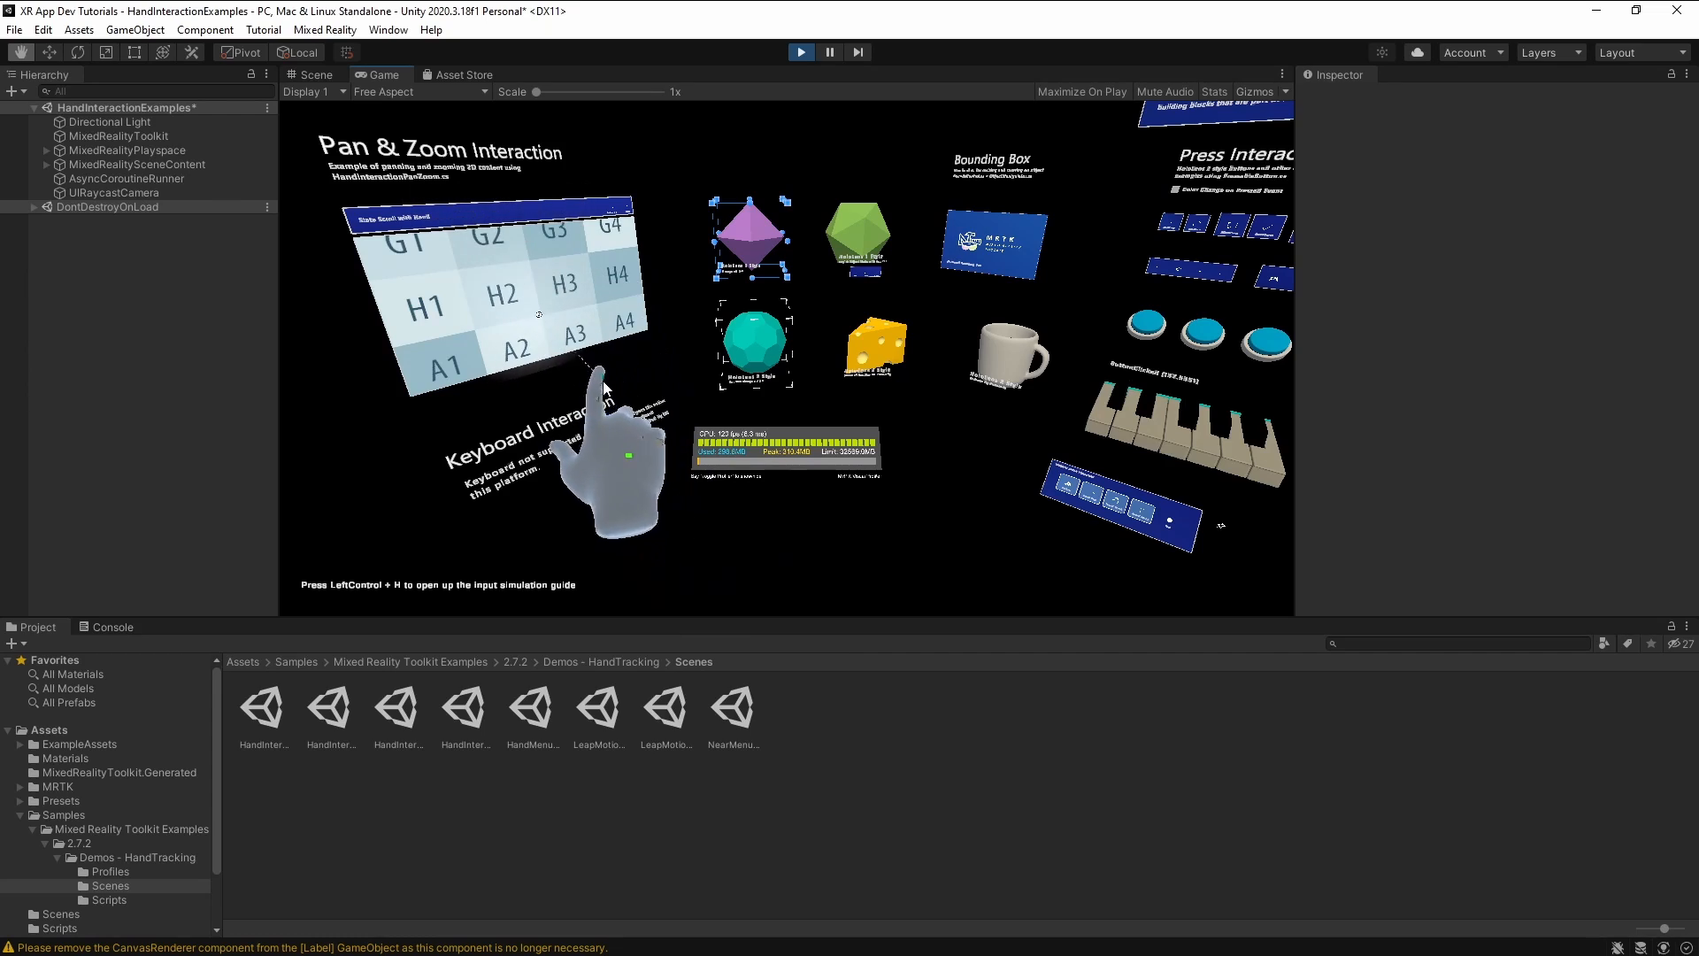
{"action": "left_click_drag", "start_coordinate": [610, 390], "coordinate": [547, 223]}
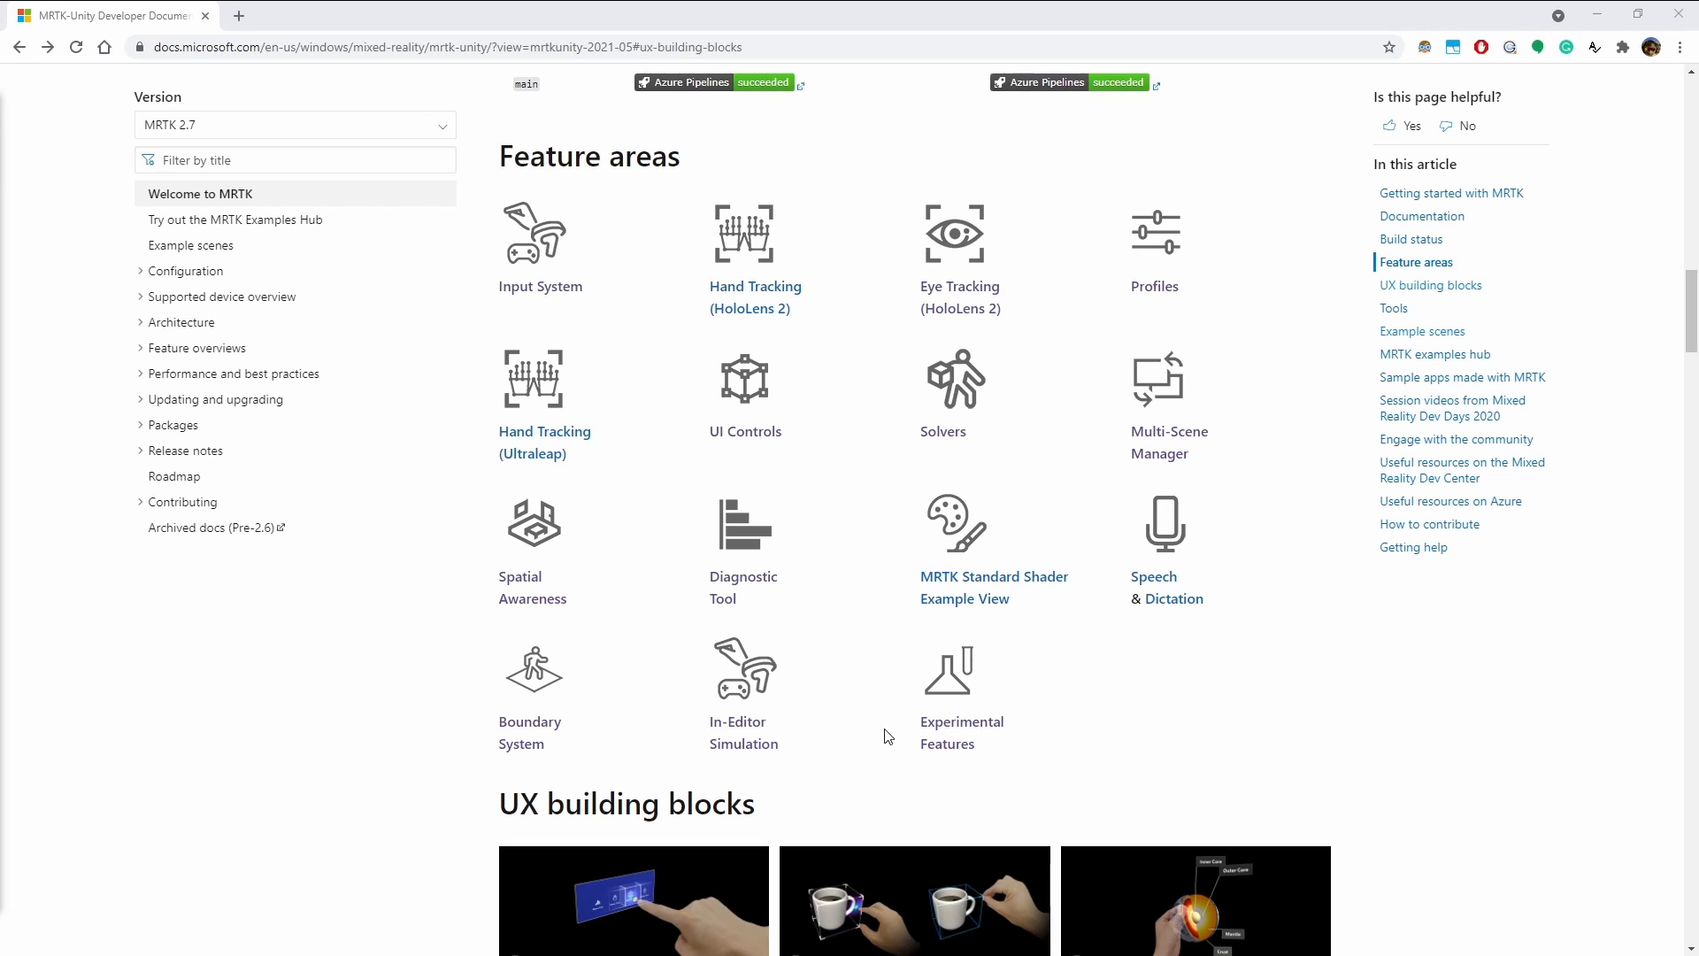
Switch to the MRTK documentation in the browser and browse the UX building blocks gallery down to the experimental entries.
{"action": "scroll", "coordinate": [1016, 695], "scroll_direction": "down", "scroll_amount": 19}
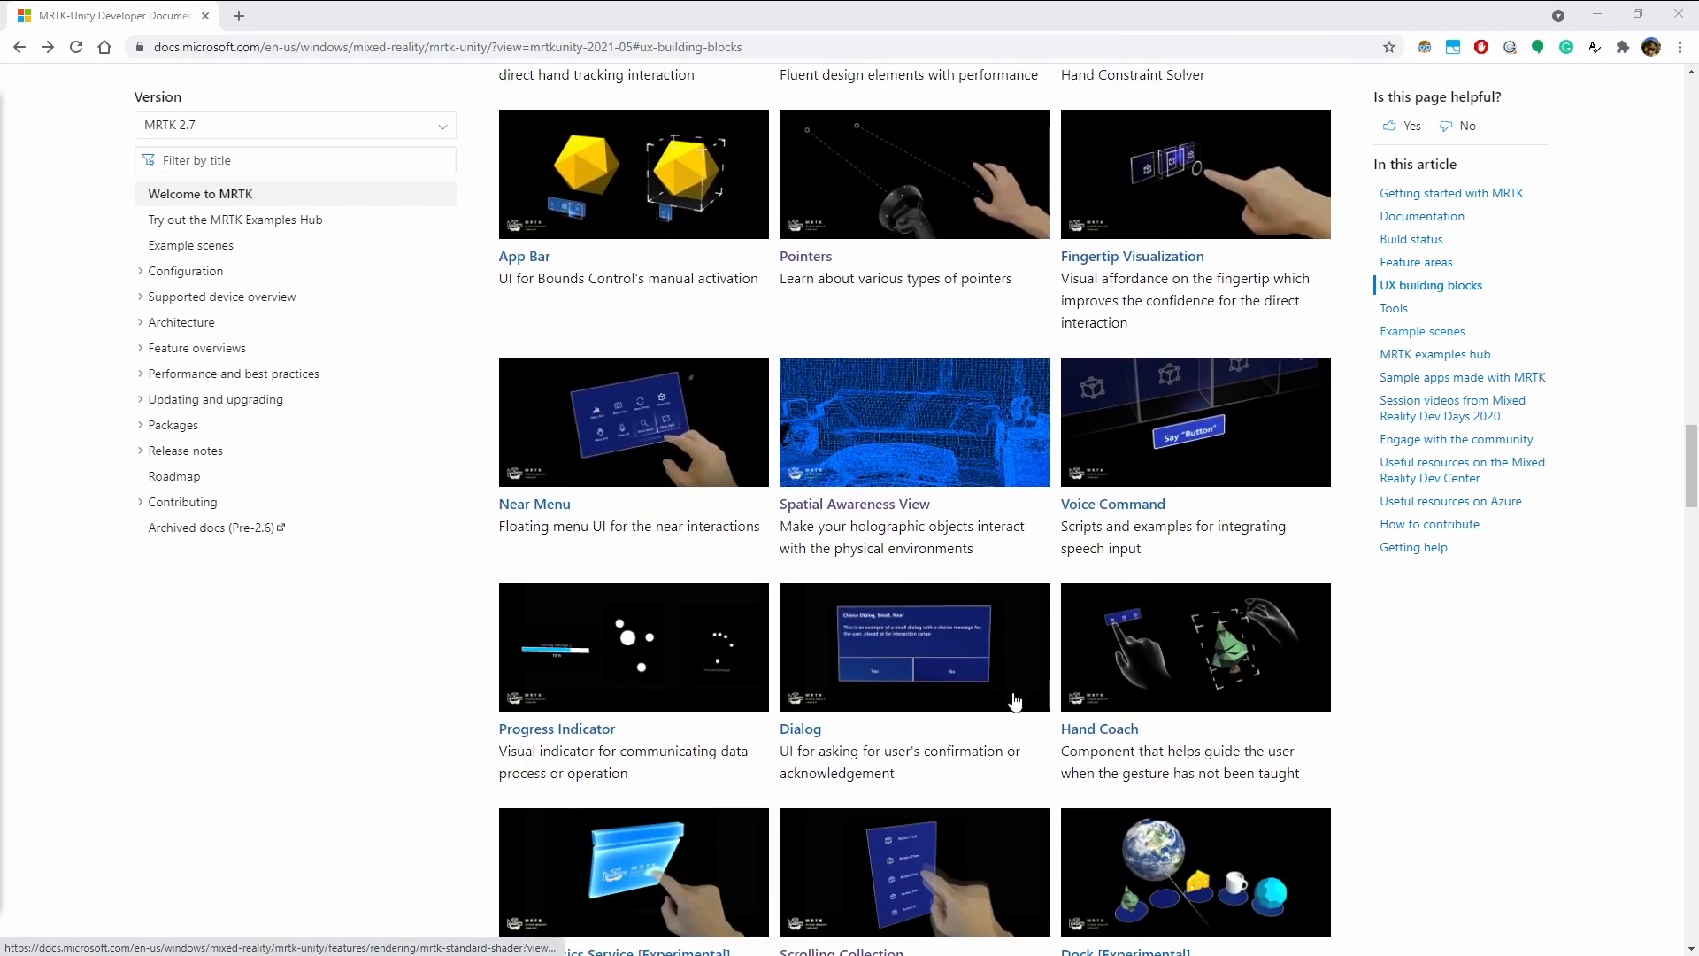
{"action": "scroll", "coordinate": [1016, 699], "scroll_direction": "down", "scroll_amount": 8}
{"action": "scroll", "coordinate": [1013, 677], "scroll_direction": "up", "scroll_amount": 5}
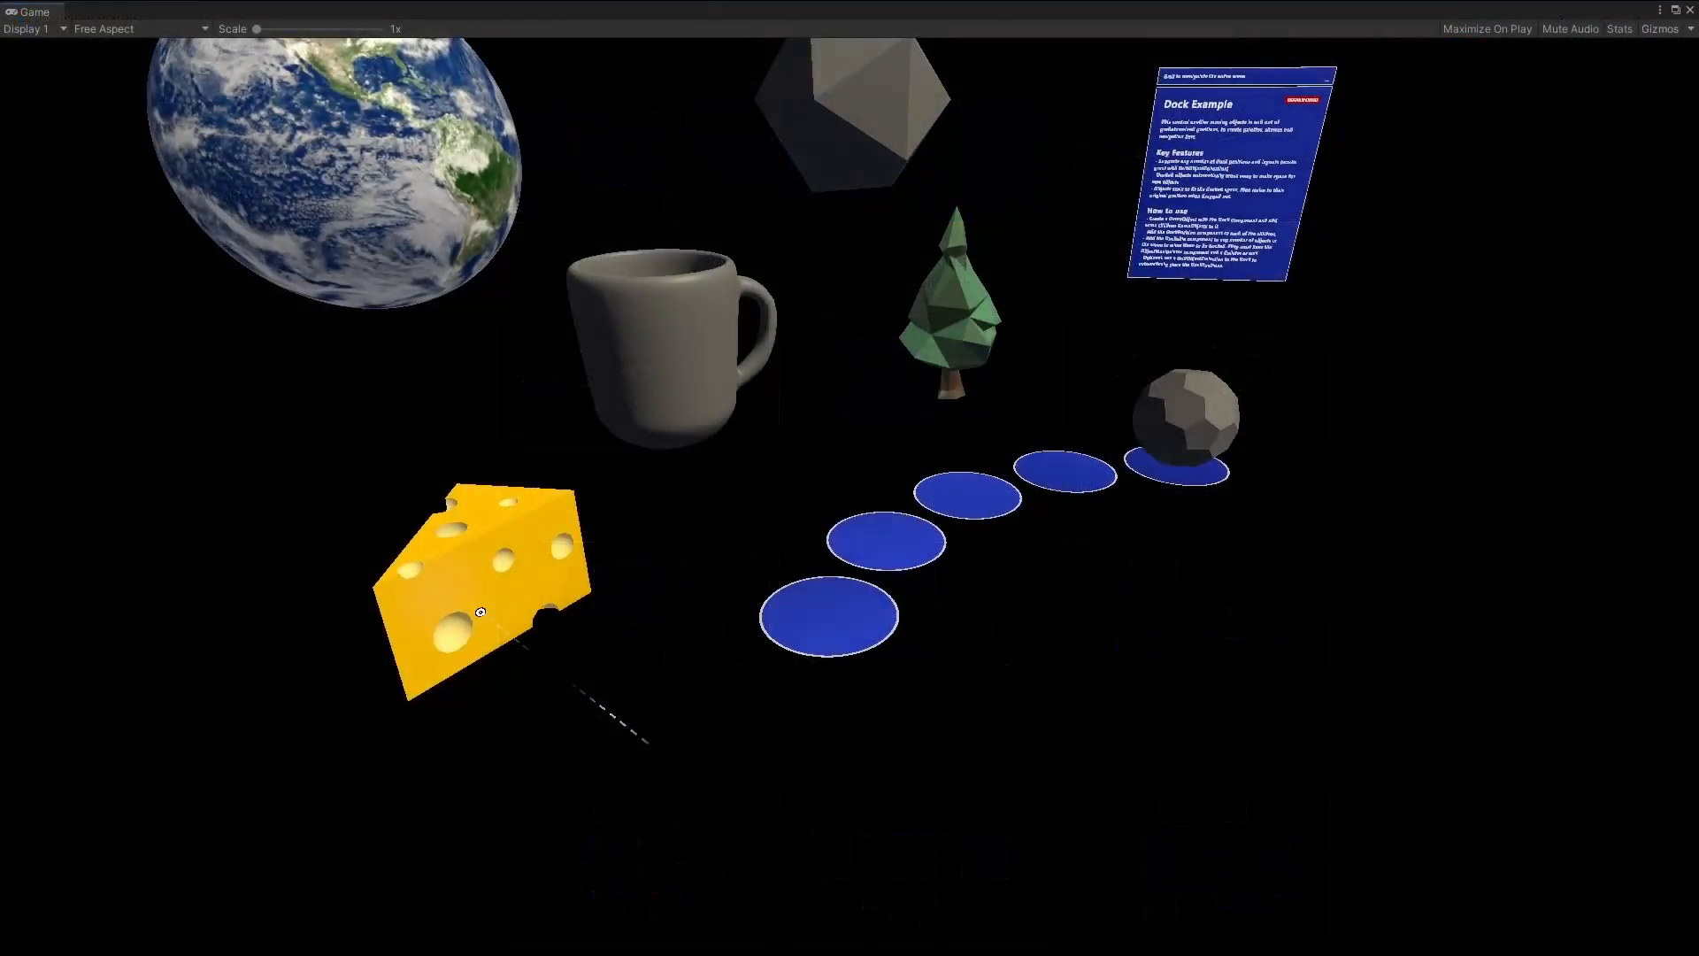
In Unity's Dock Example scene, place the mug and the Earth globe on the blue dock discs and try moving the tree.
{"action": "left_click_drag", "start_coordinate": [480, 612], "coordinate": [557, 630]}
{"action": "left_click_drag", "start_coordinate": [483, 528], "coordinate": [633, 633]}
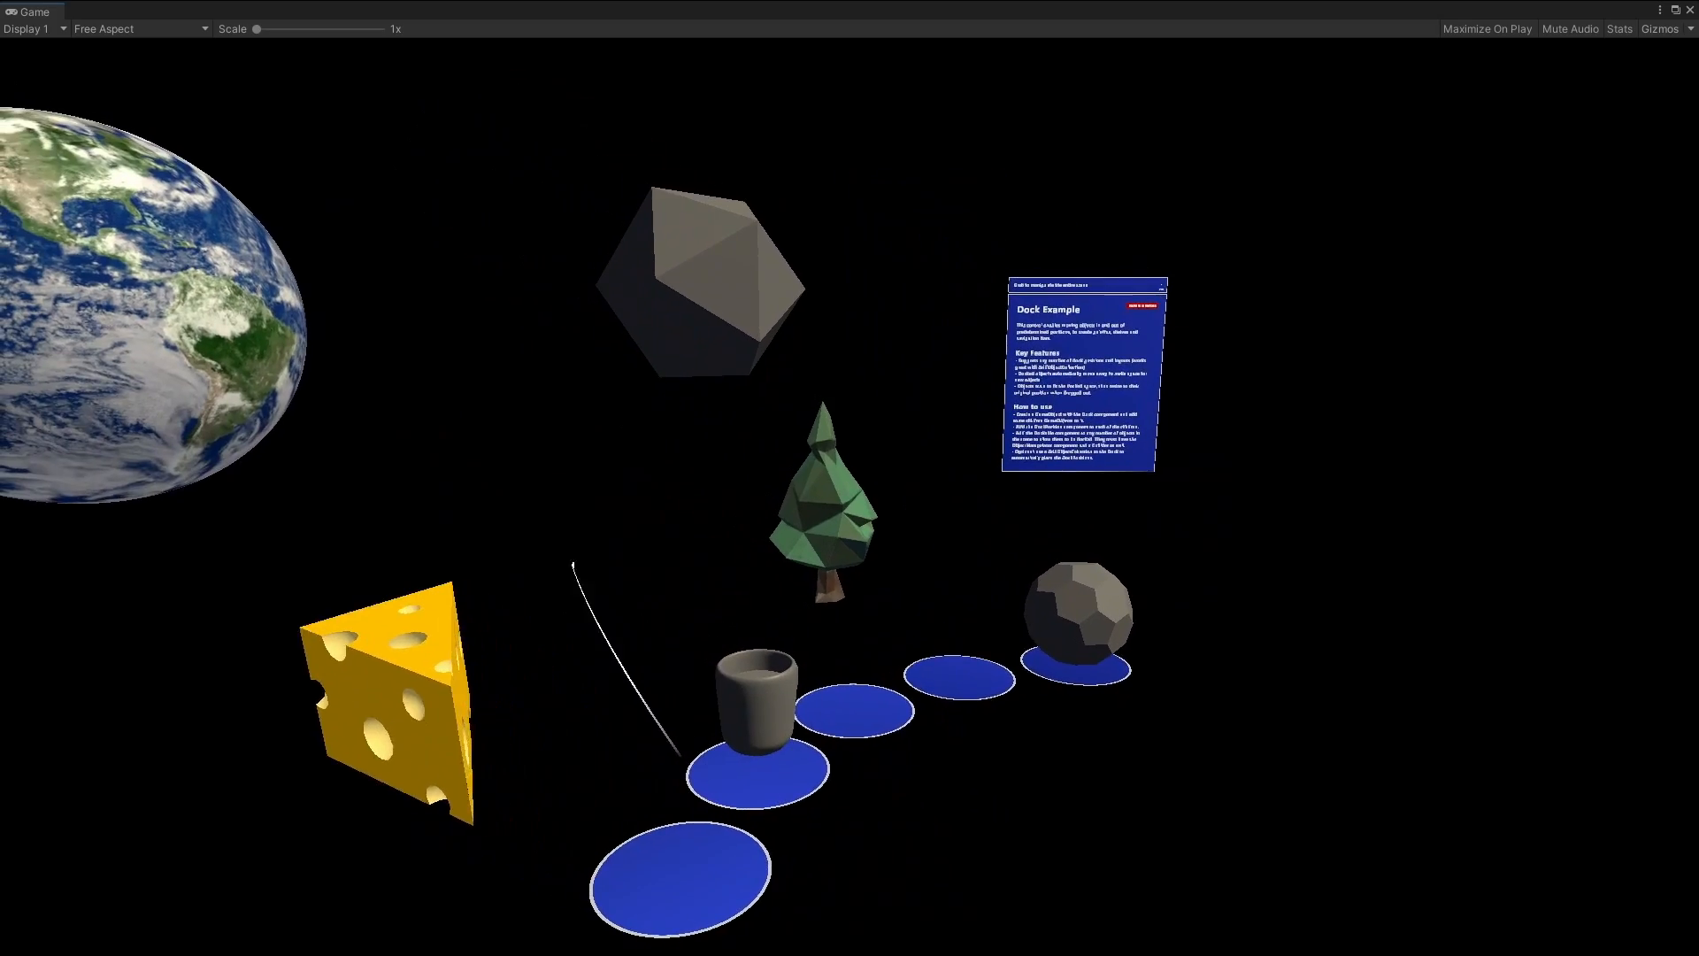
{"action": "left_click_drag", "start_coordinate": [566, 567], "coordinate": [747, 778]}
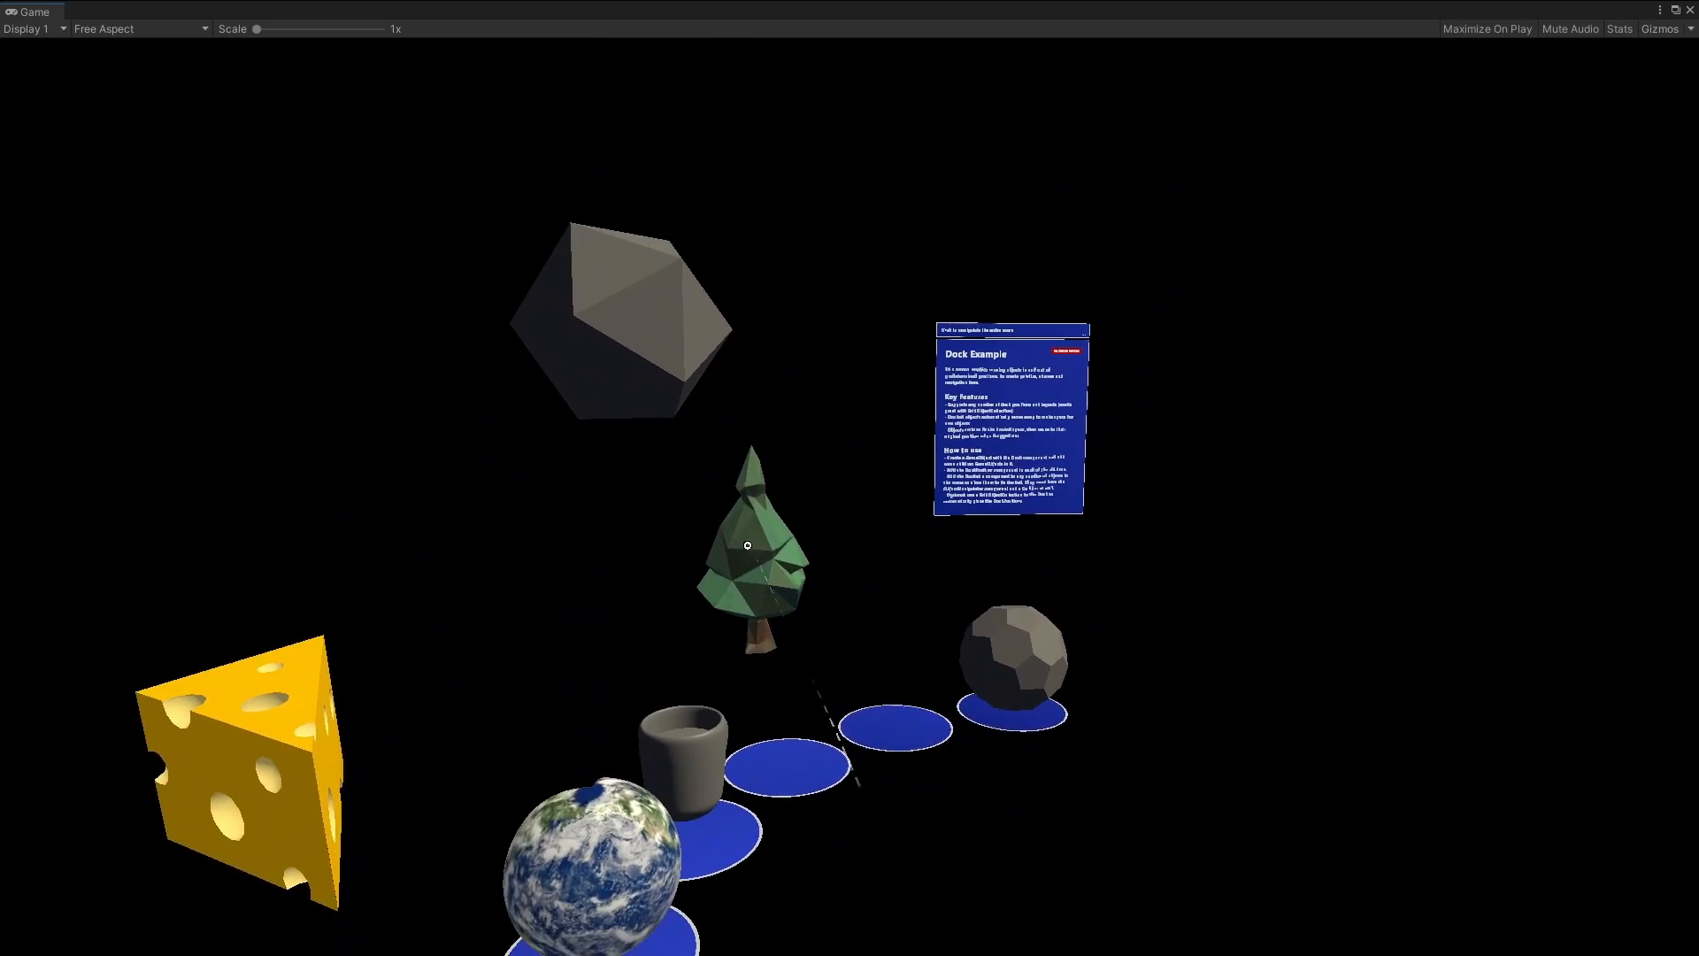
{"action": "left_click_drag", "start_coordinate": [726, 521], "coordinate": [767, 600]}
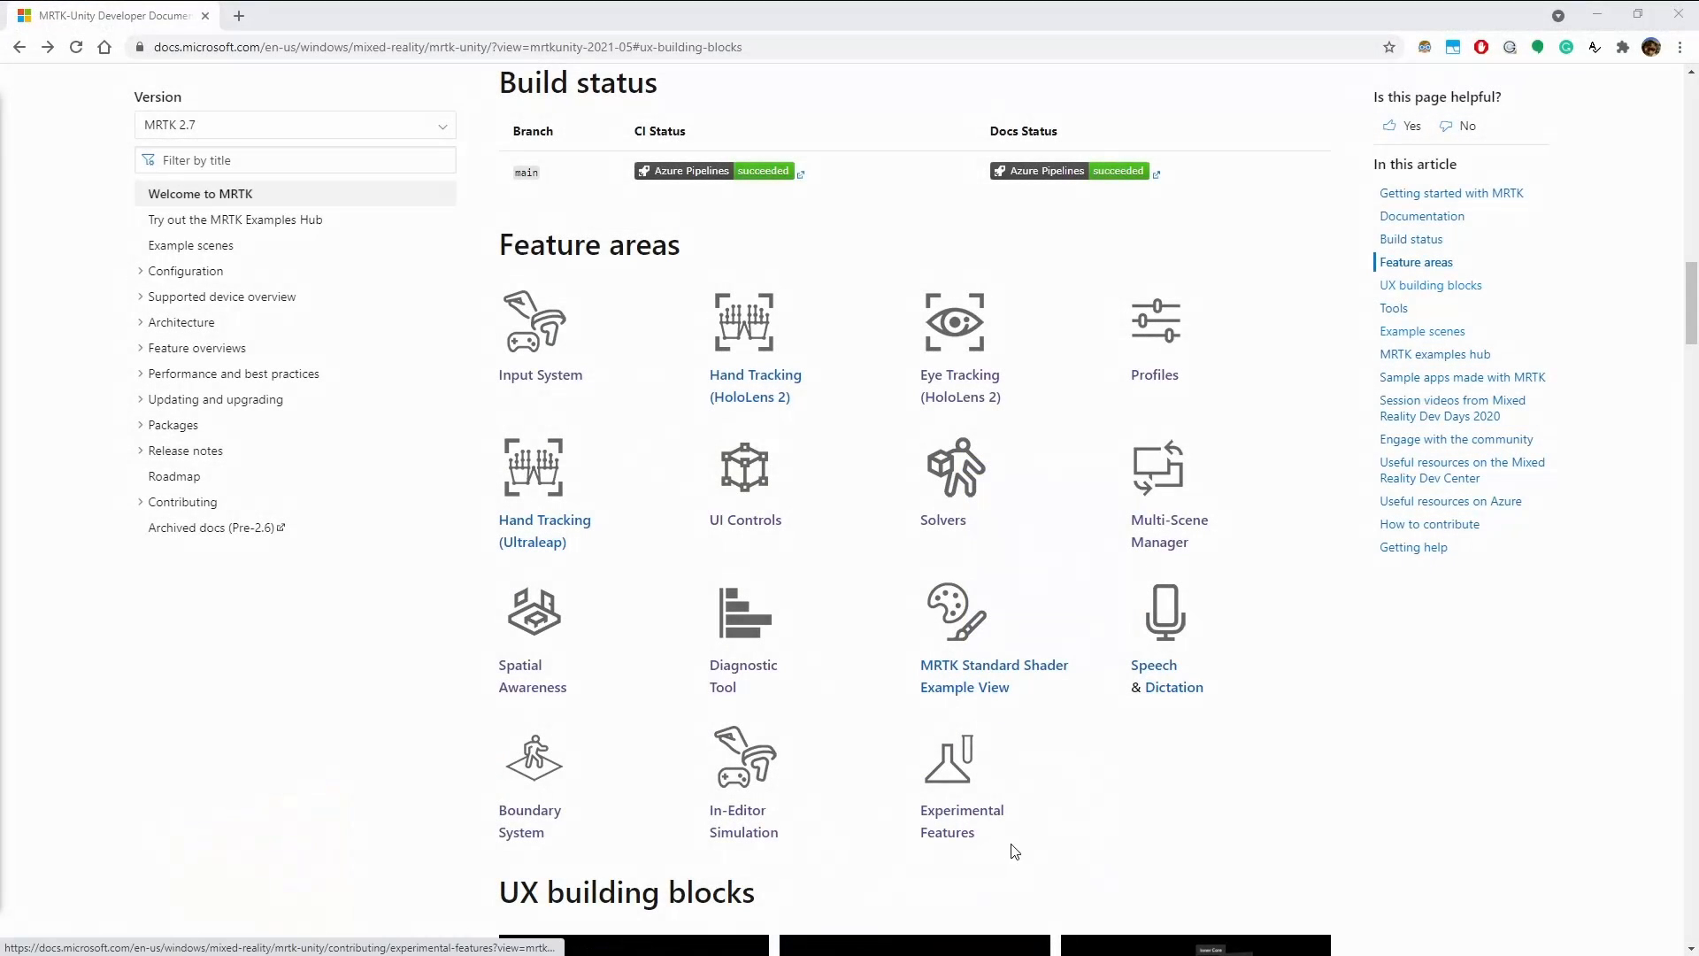
Switch to the HandInteractionExamples scene in the Unity editor, select the MixedRealityToolkit object and widen the Inspector.
{"action": "scroll", "coordinate": [1024, 763], "scroll_direction": "down", "scroll_amount": 1}
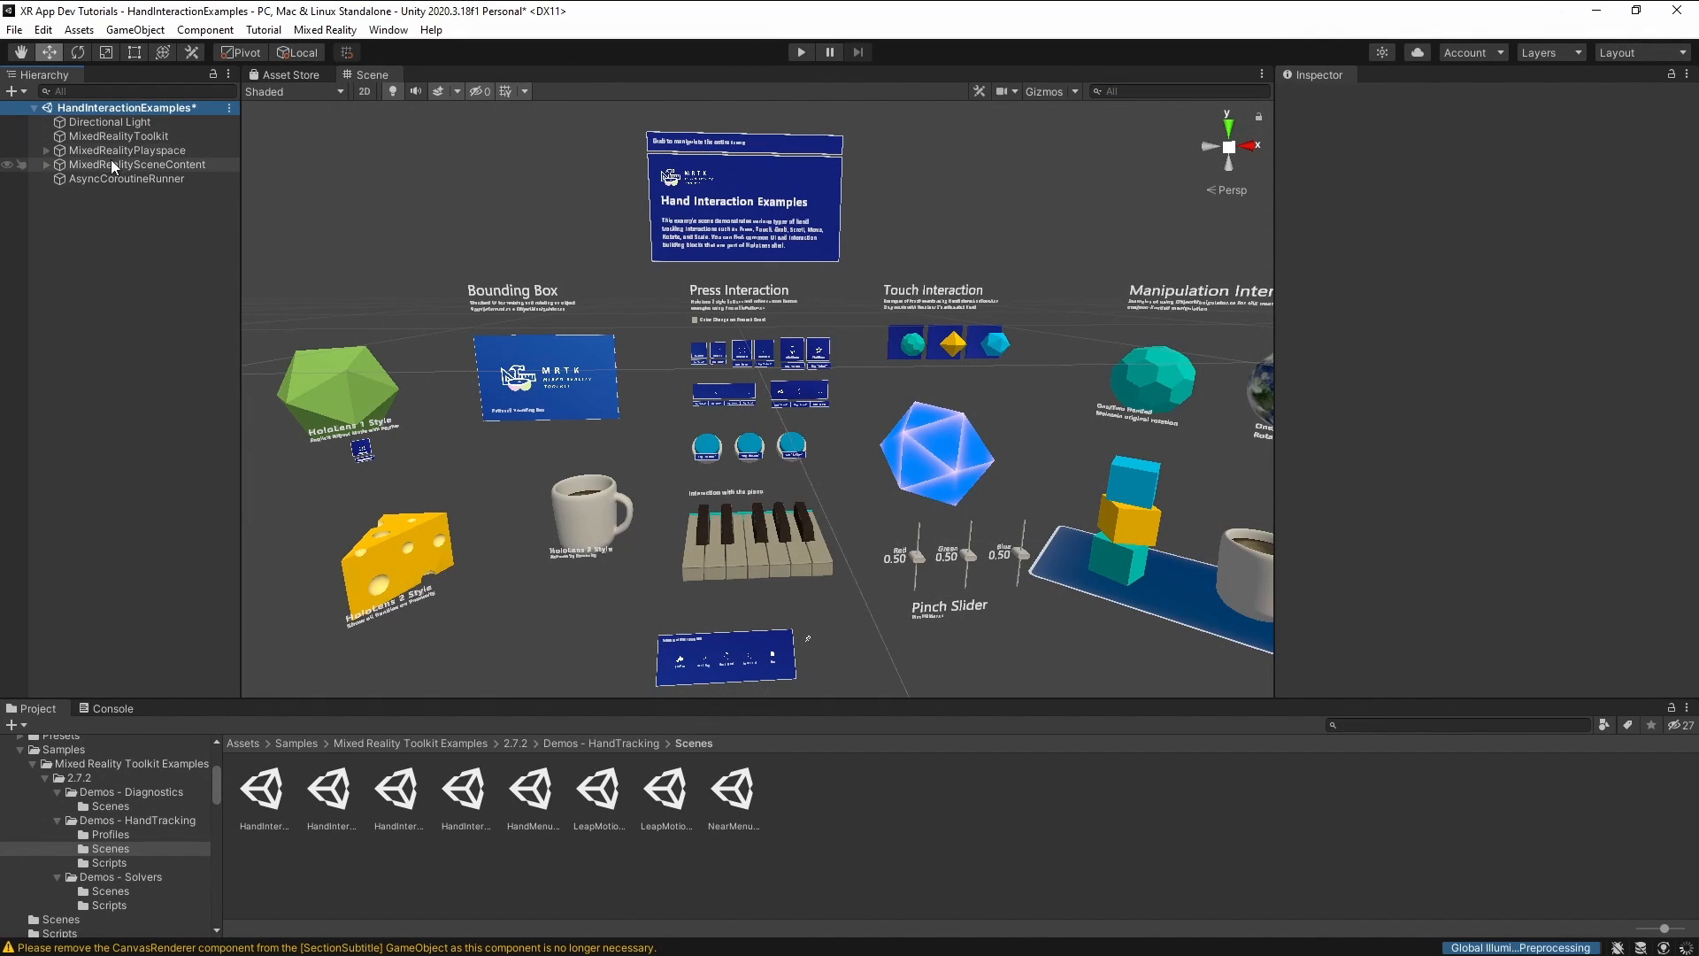
{"action": "left_click", "coordinate": [145, 134]}
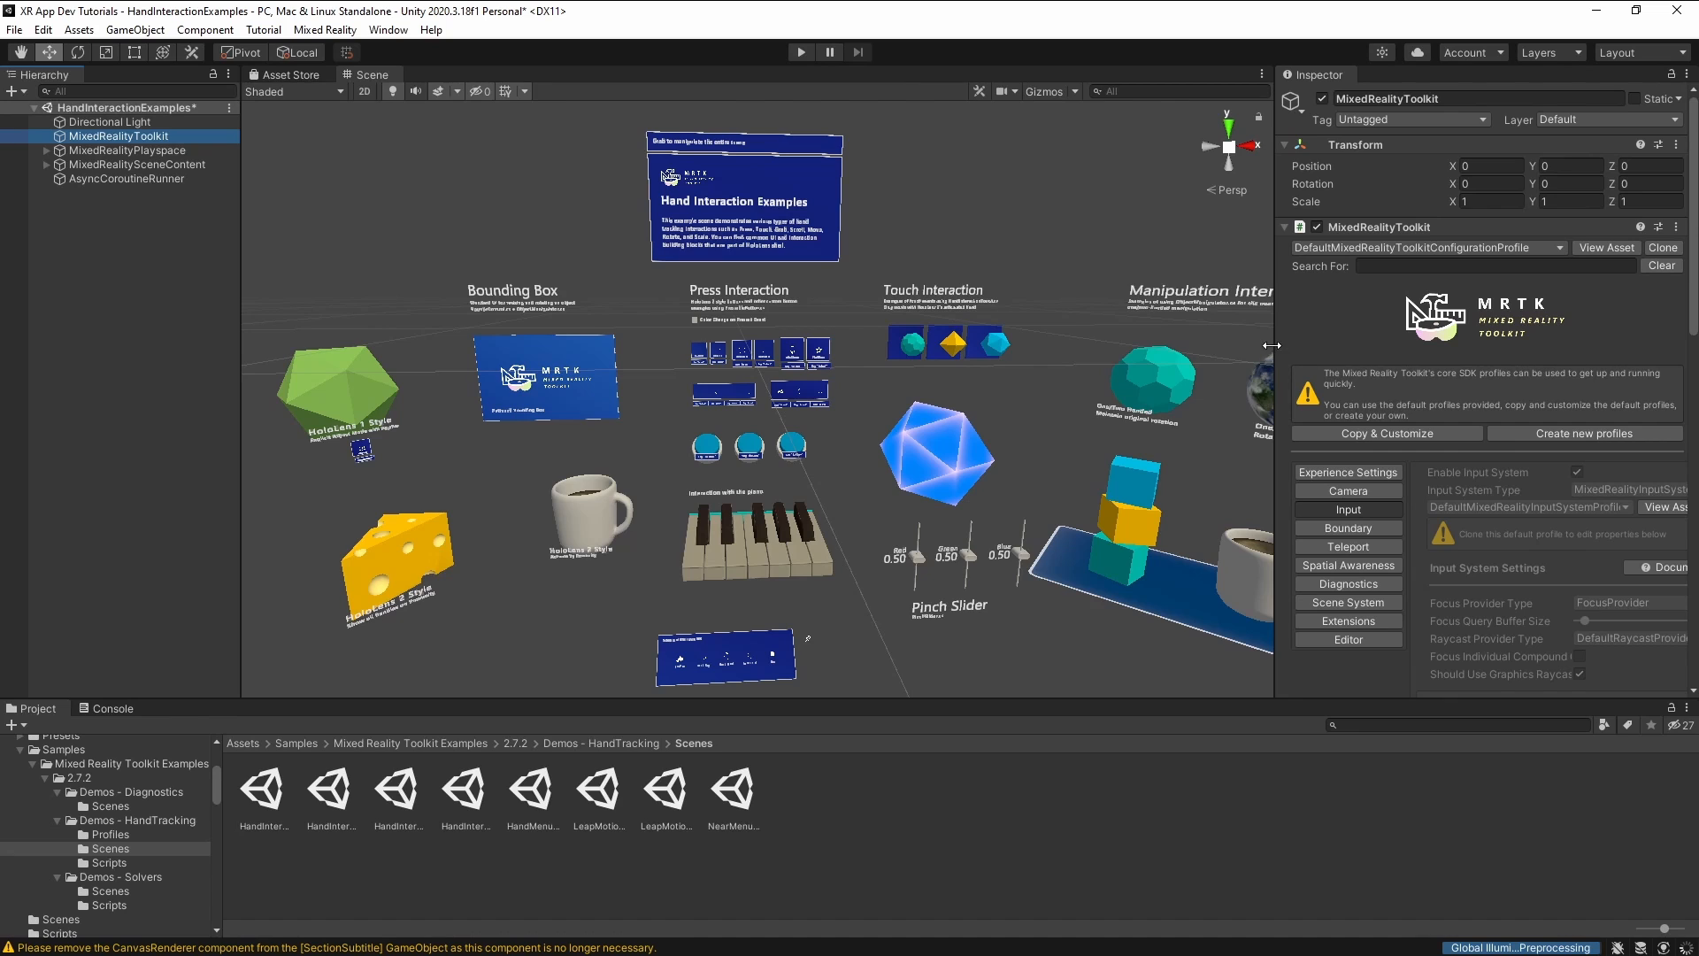
{"action": "left_click_drag", "start_coordinate": [1275, 345], "coordinate": [872, 399]}
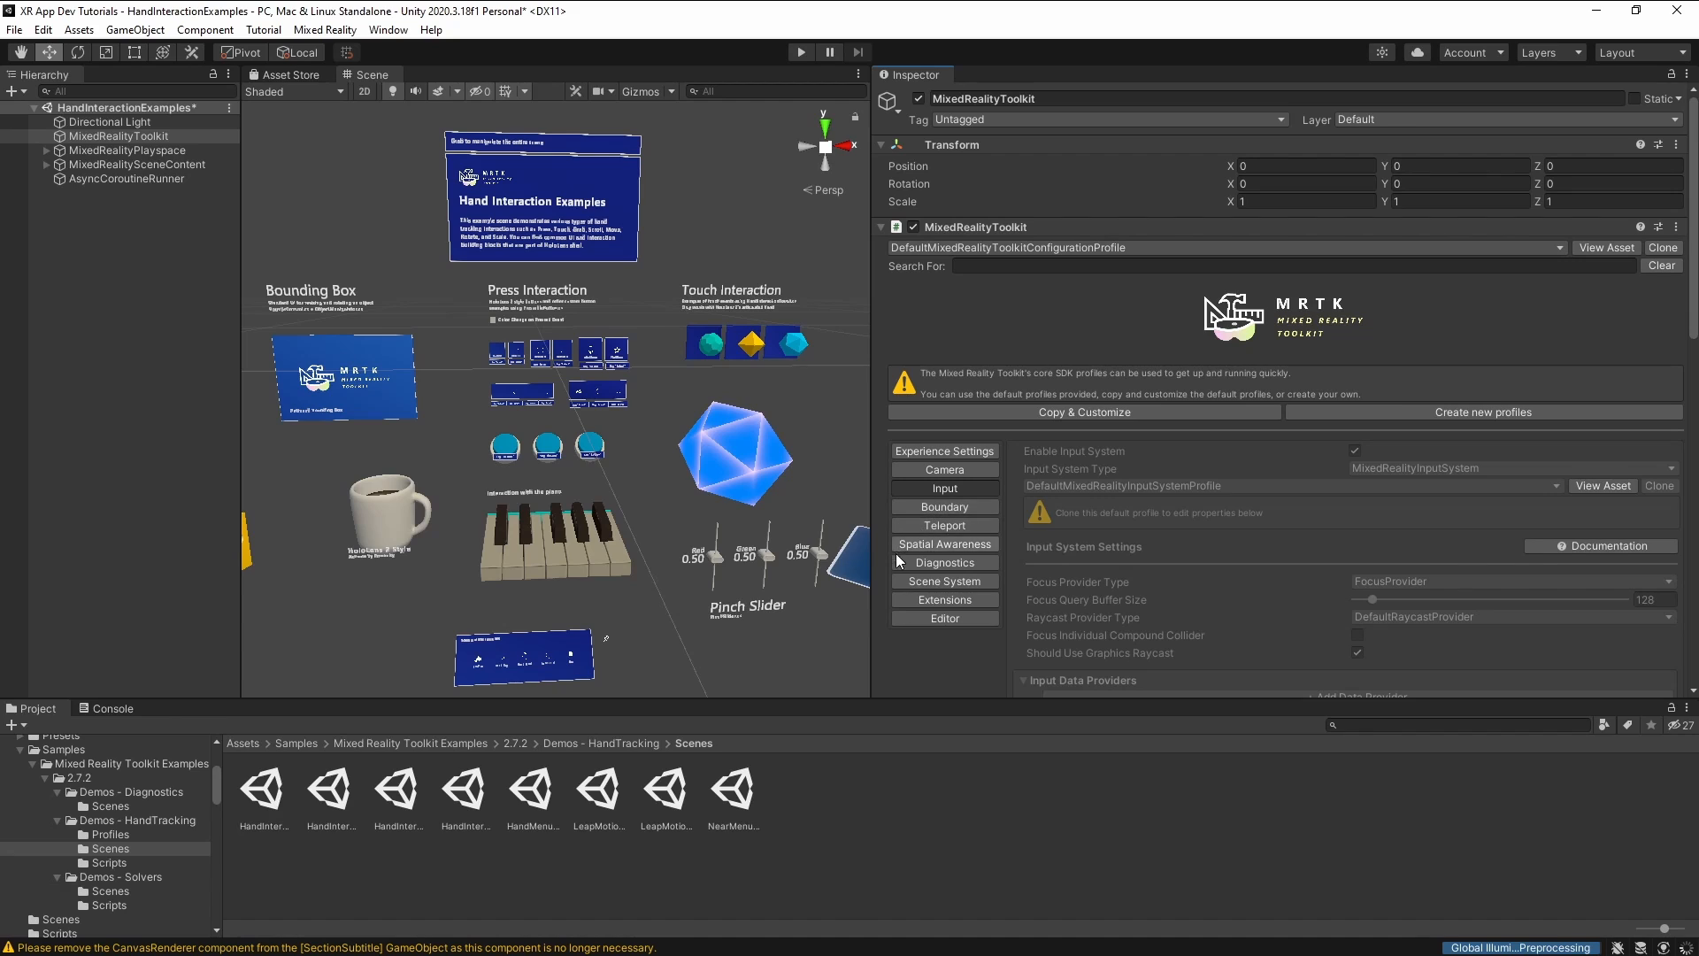
Look through the Input system settings of the MixedRealityToolkit configuration profile.
{"action": "scroll", "coordinate": [1070, 512], "scroll_direction": "down", "scroll_amount": 6}
{"action": "scroll", "coordinate": [1081, 476], "scroll_direction": "up", "scroll_amount": 3}
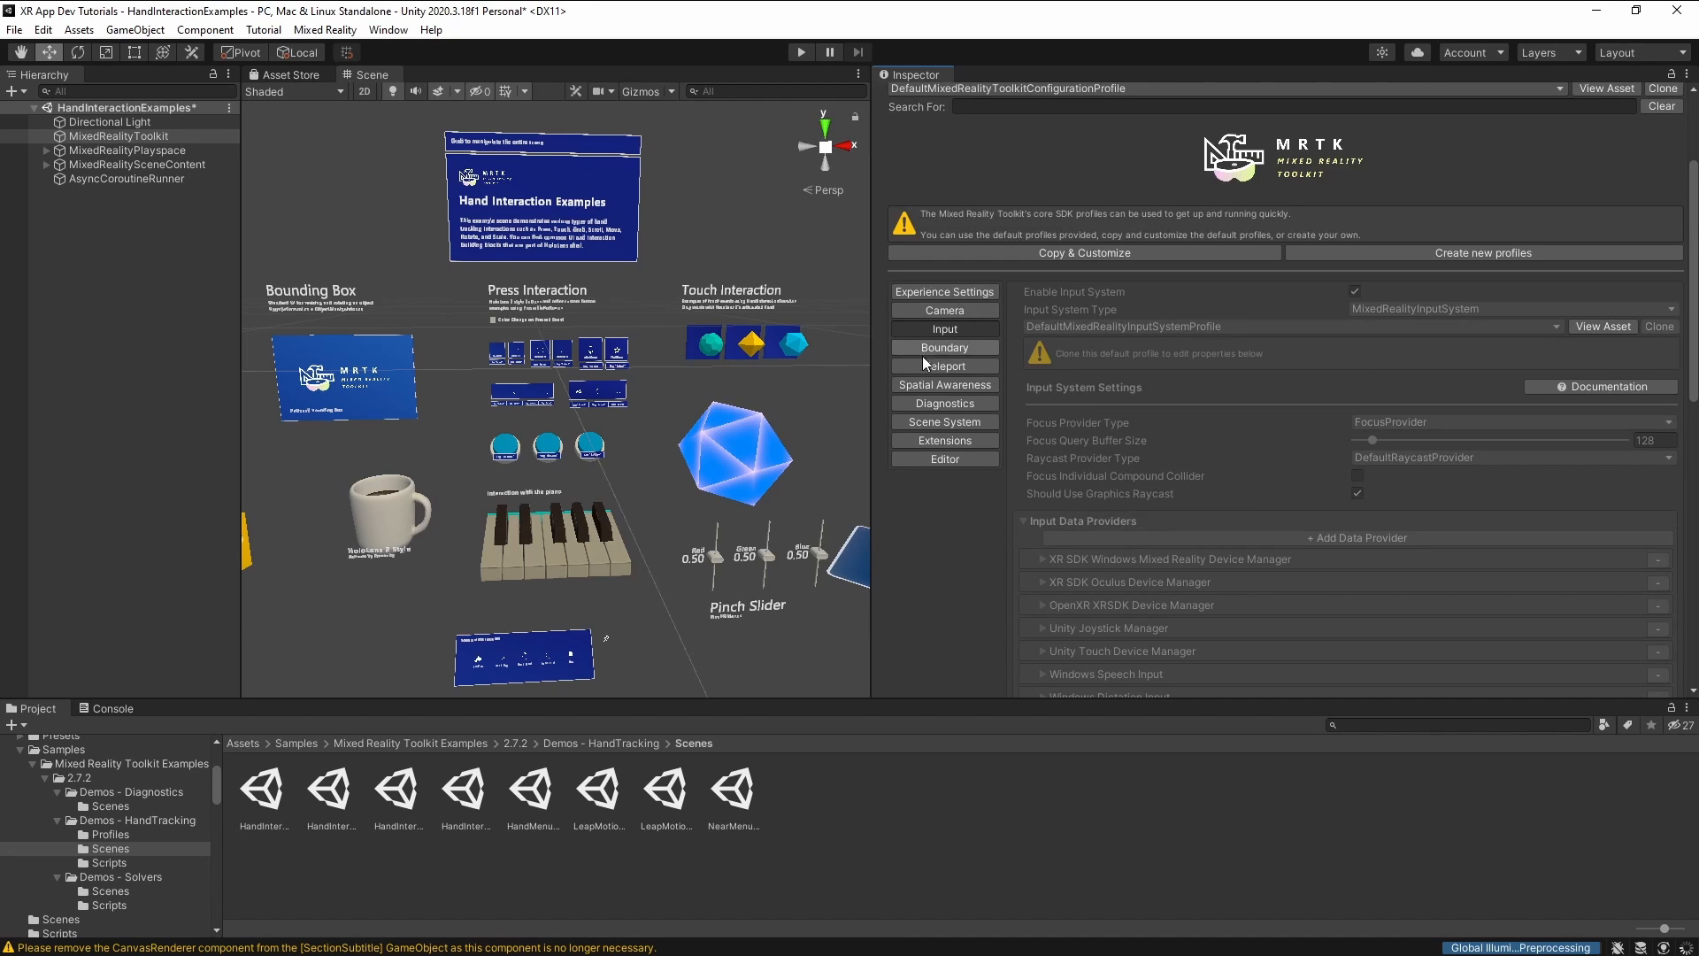
{"action": "scroll", "coordinate": [1103, 437], "scroll_direction": "down", "scroll_amount": 10}
{"action": "scroll", "coordinate": [1115, 447], "scroll_direction": "up", "scroll_amount": 10}
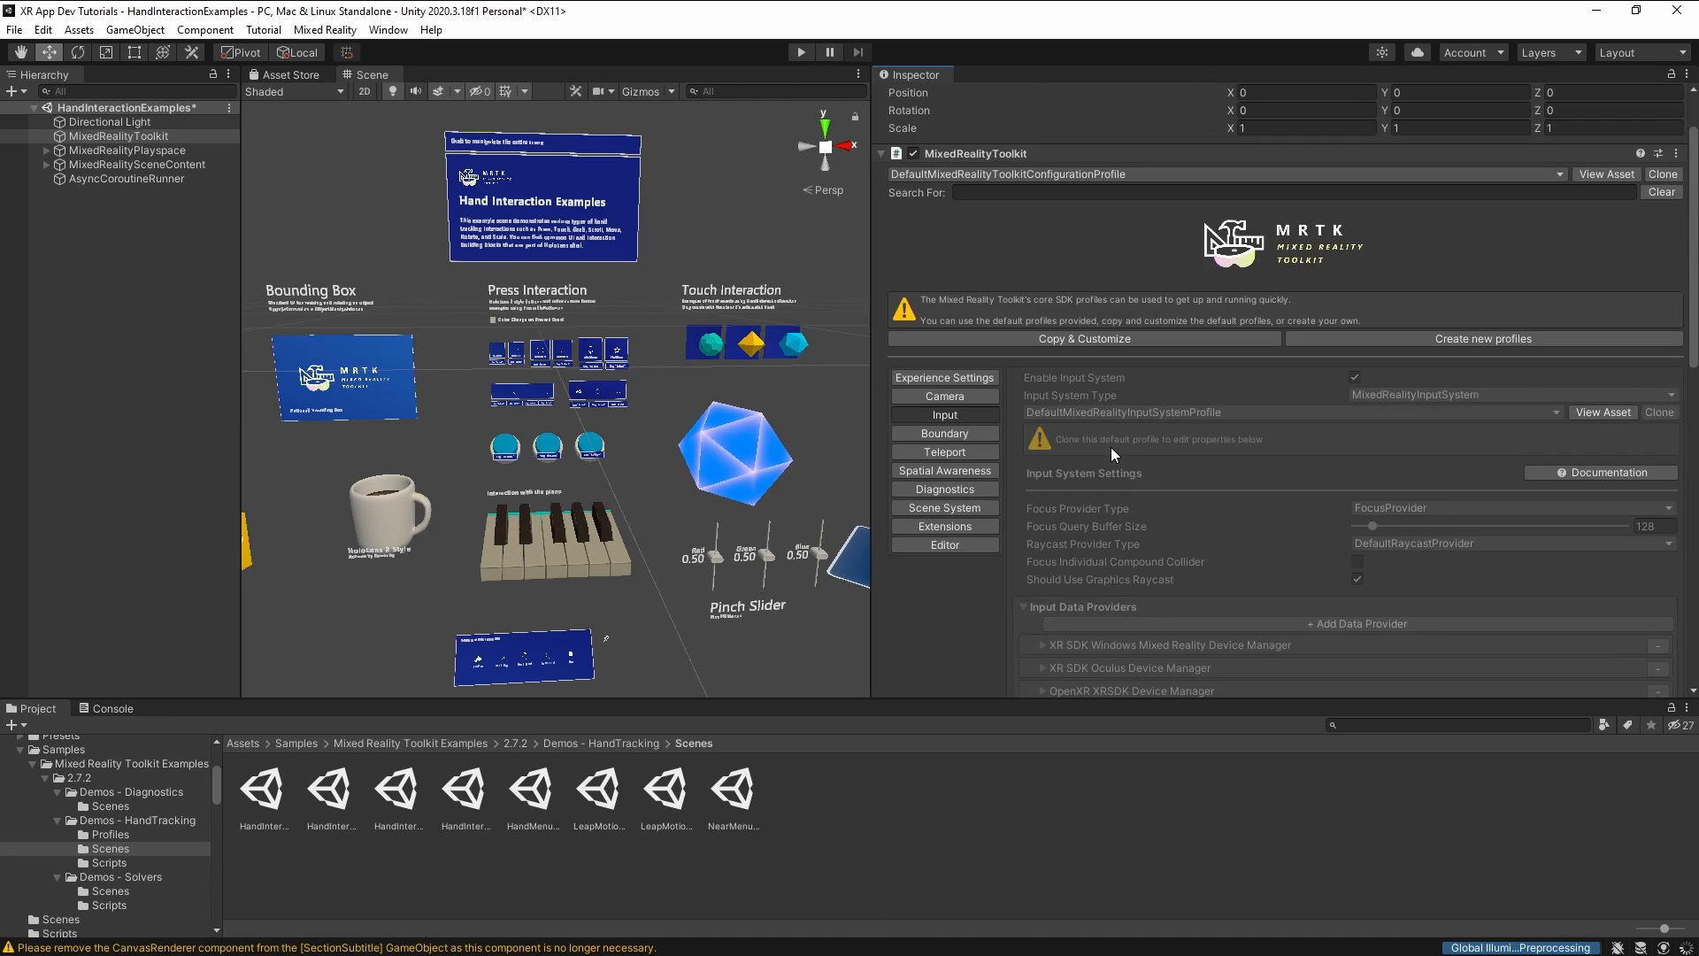
Review the Spatial Awareness and Boundary settings of the MixedRealityToolkit profile.
{"action": "left_click", "coordinate": [954, 469]}
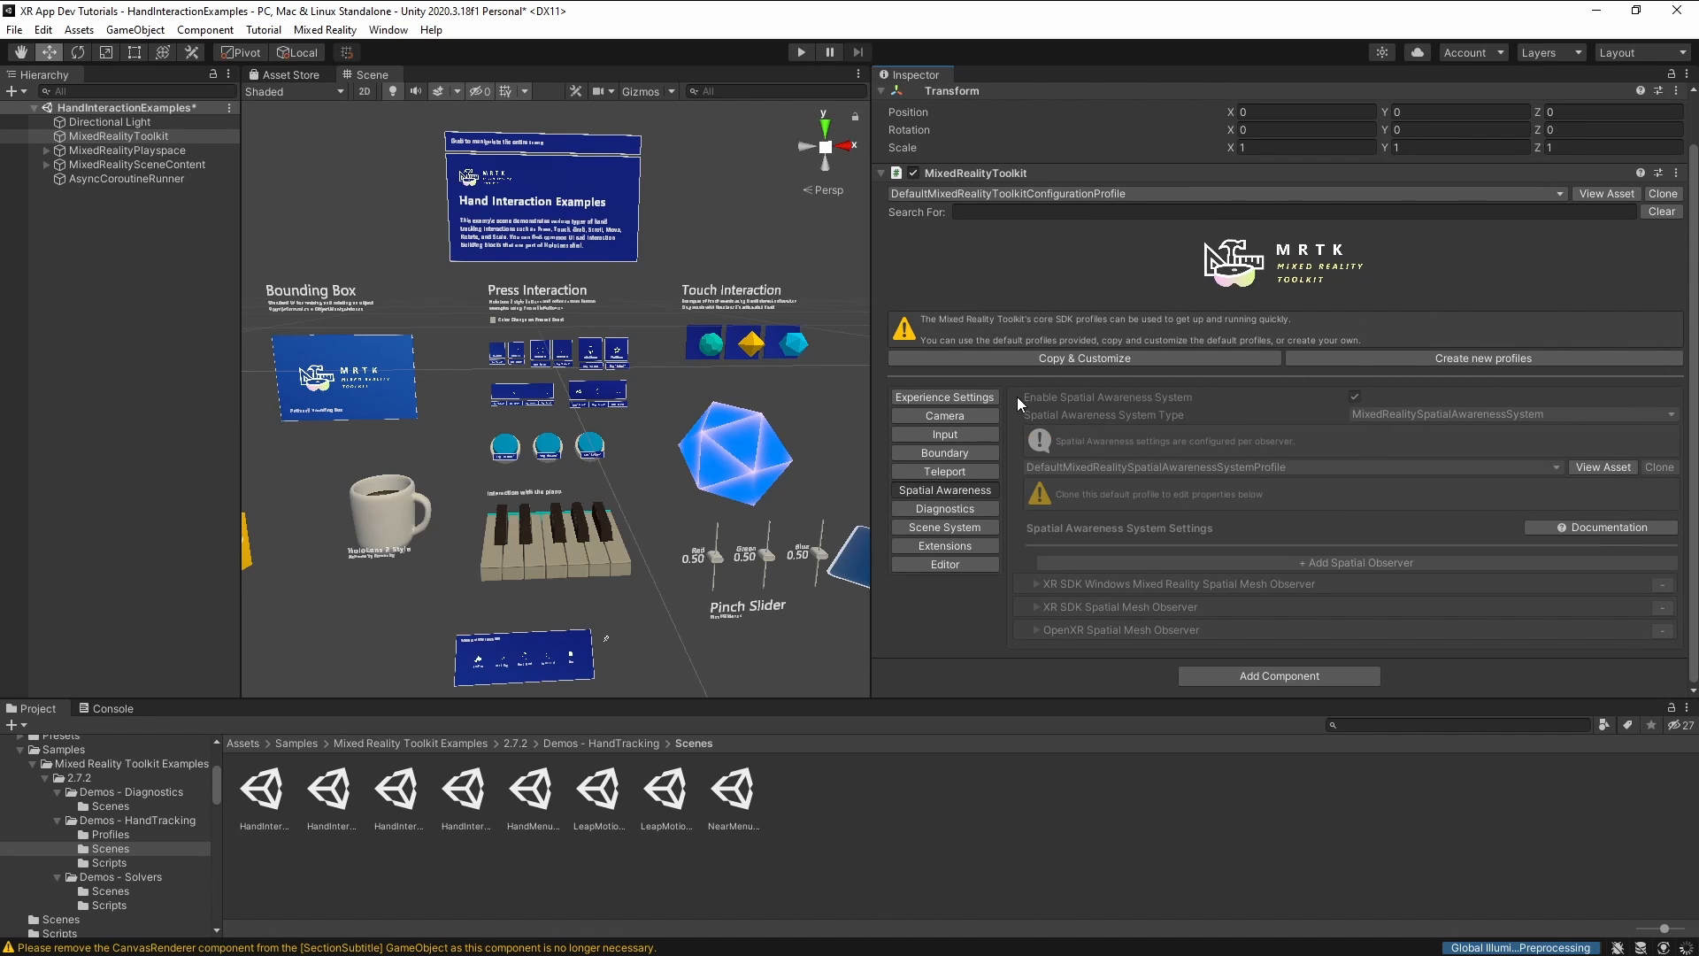
{"action": "left_click", "coordinate": [970, 454]}
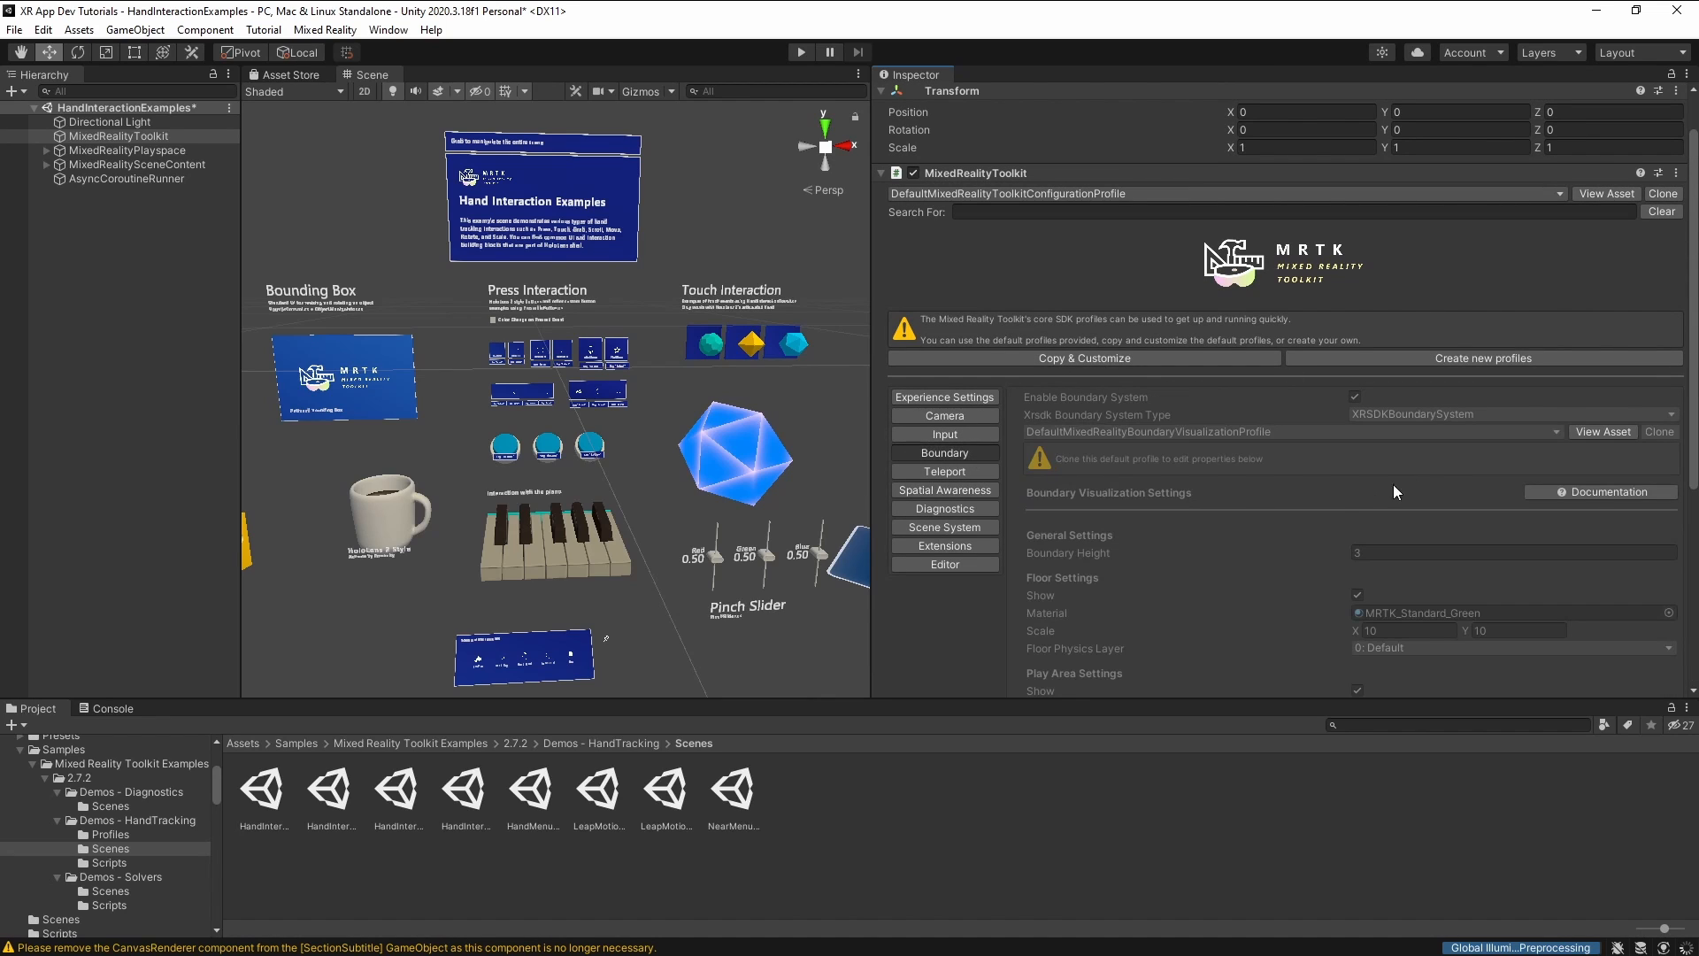
{"action": "scroll", "coordinate": [1306, 567], "scroll_direction": "down", "scroll_amount": 6}
{"action": "scroll", "coordinate": [1357, 515], "scroll_direction": "up", "scroll_amount": 6}
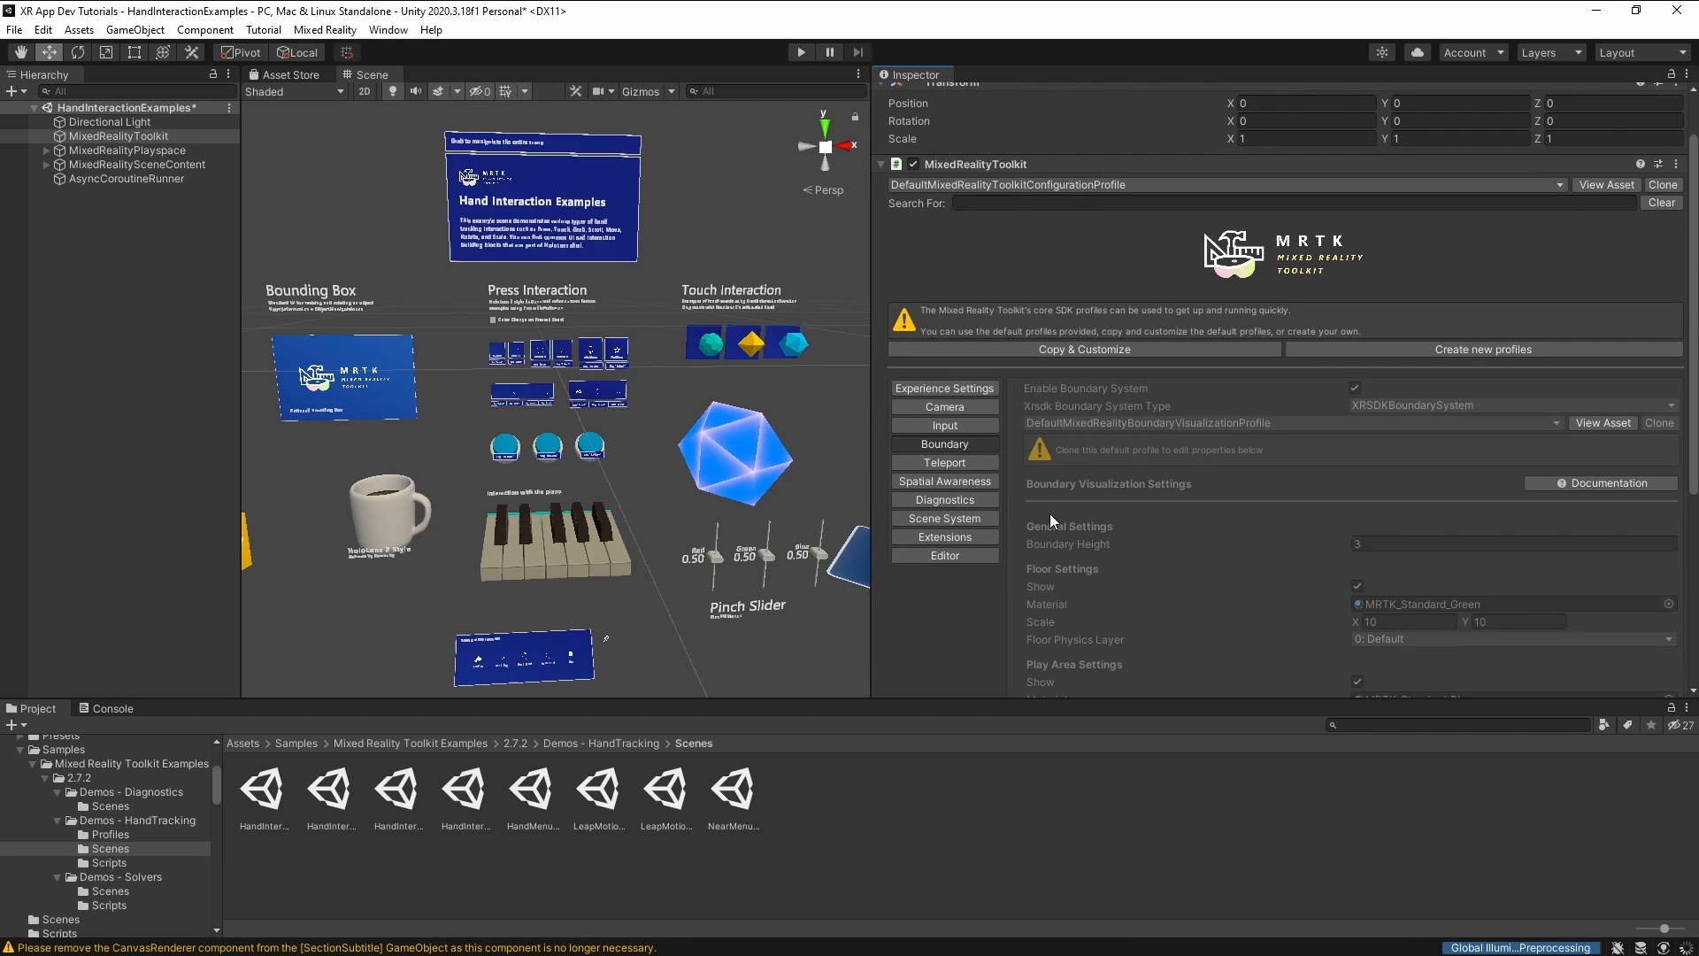
Review the Diagnostics and Scene System settings of the MixedRealityToolkit profile.
{"action": "left_click", "coordinate": [986, 499]}
{"action": "scroll", "coordinate": [1345, 482], "scroll_direction": "down", "scroll_amount": 3}
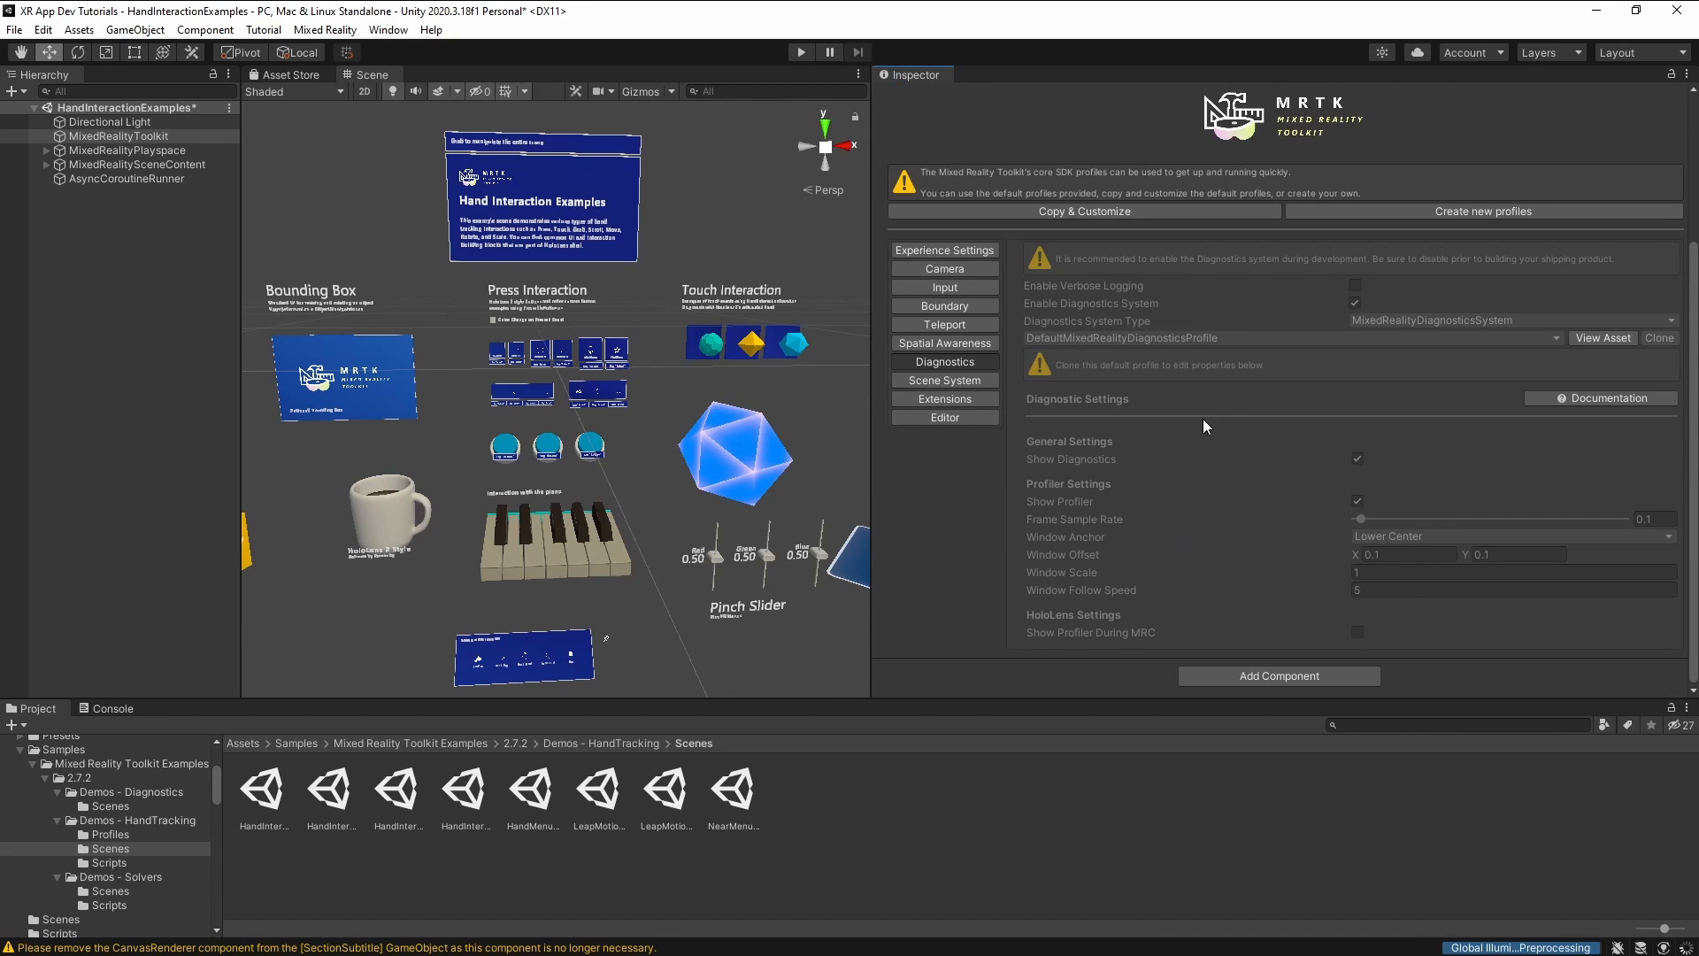
{"action": "left_click", "coordinate": [993, 380]}
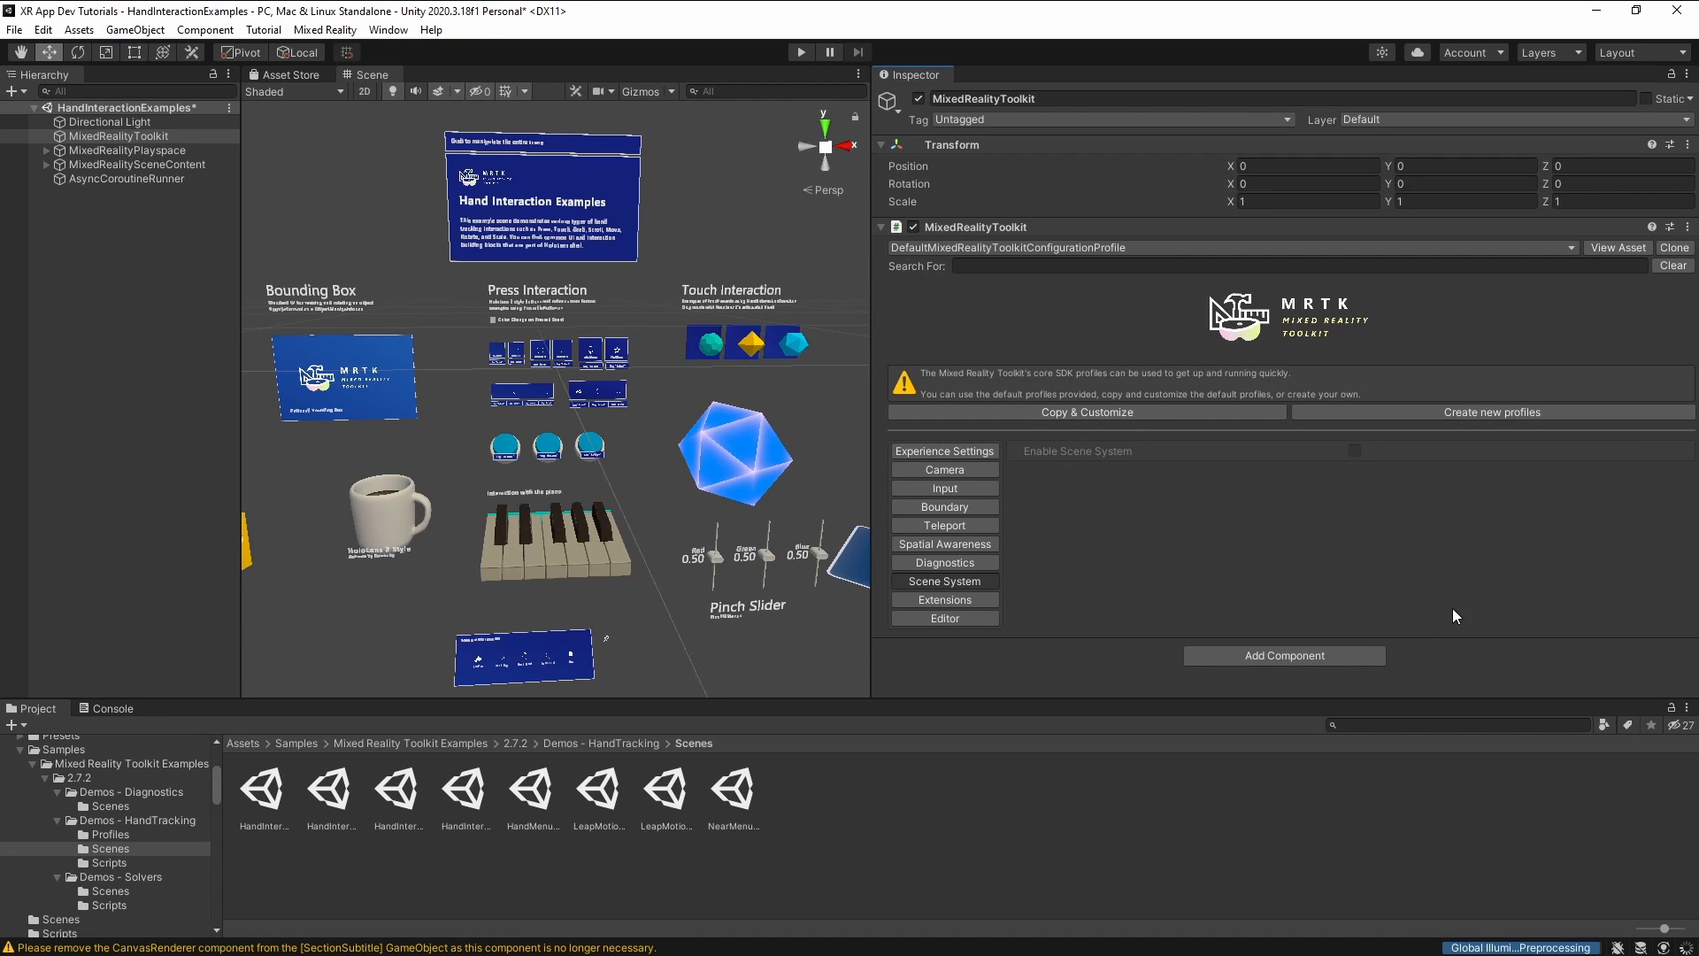
Return to the Input settings and expand the Input Actions, Speech and Articulated Hand Tracking sections to examine their options.
{"action": "left_click", "coordinate": [963, 489]}
{"action": "scroll", "coordinate": [1073, 586], "scroll_direction": "down", "scroll_amount": 7}
{"action": "left_click", "coordinate": [1024, 362]}
{"action": "scroll", "coordinate": [1044, 380], "scroll_direction": "down", "scroll_amount": 5}
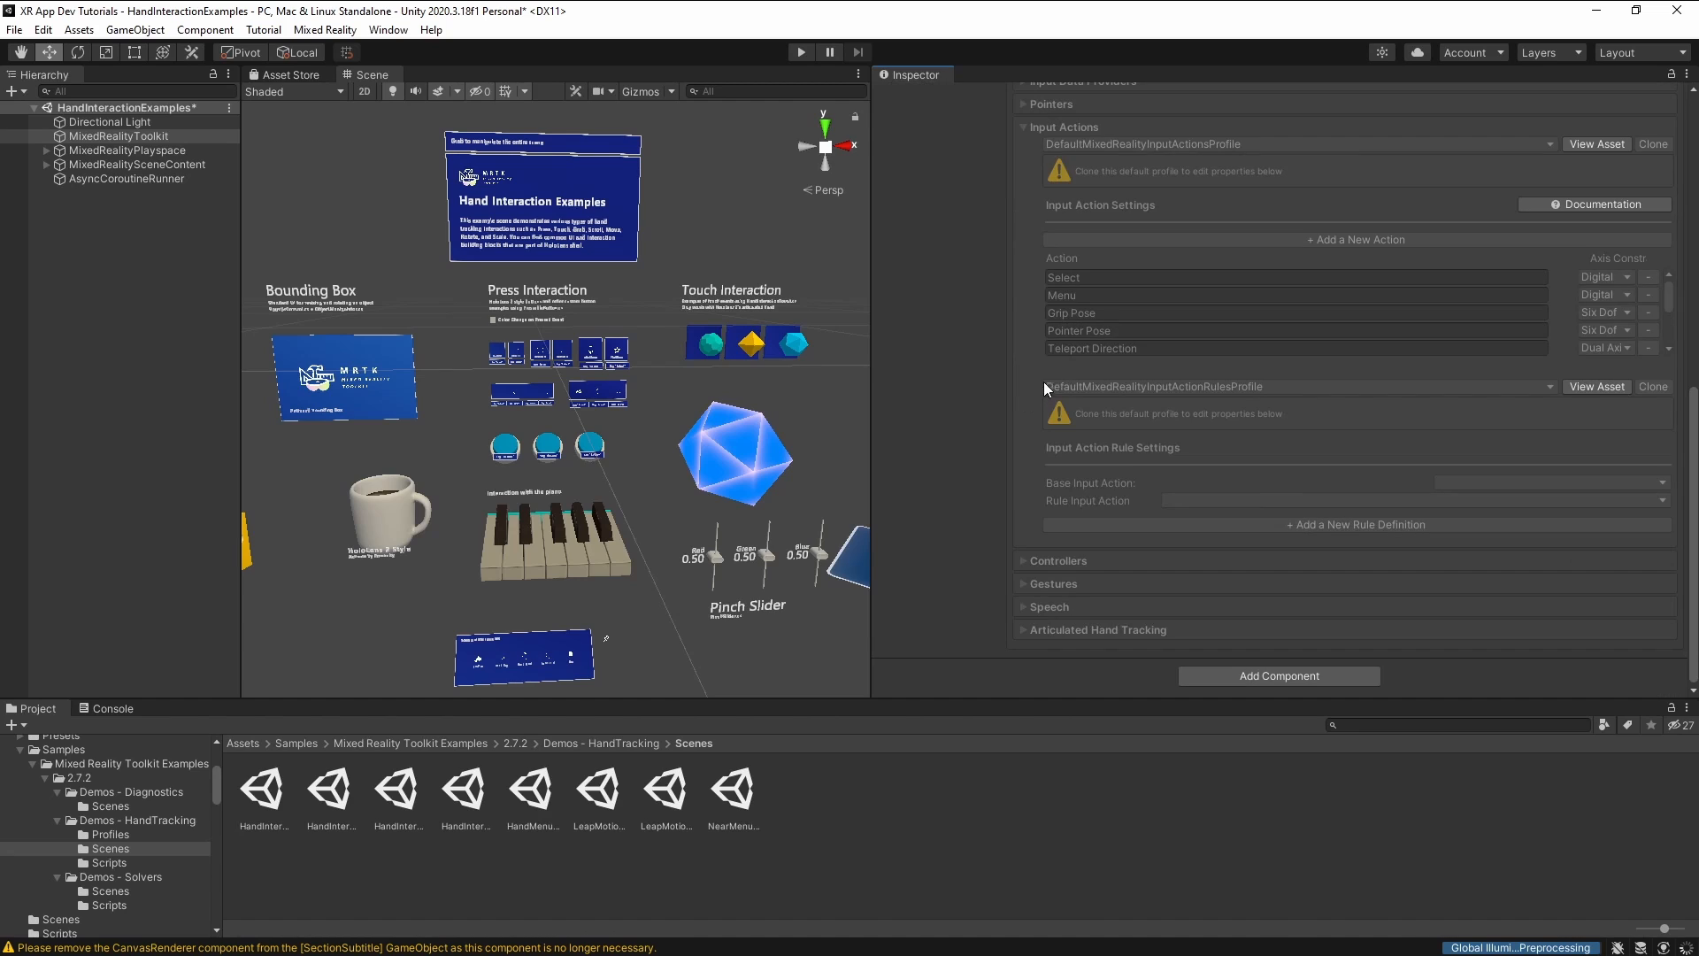
{"action": "left_click", "coordinate": [1020, 608]}
{"action": "scroll", "coordinate": [1070, 576], "scroll_direction": "down", "scroll_amount": 5}
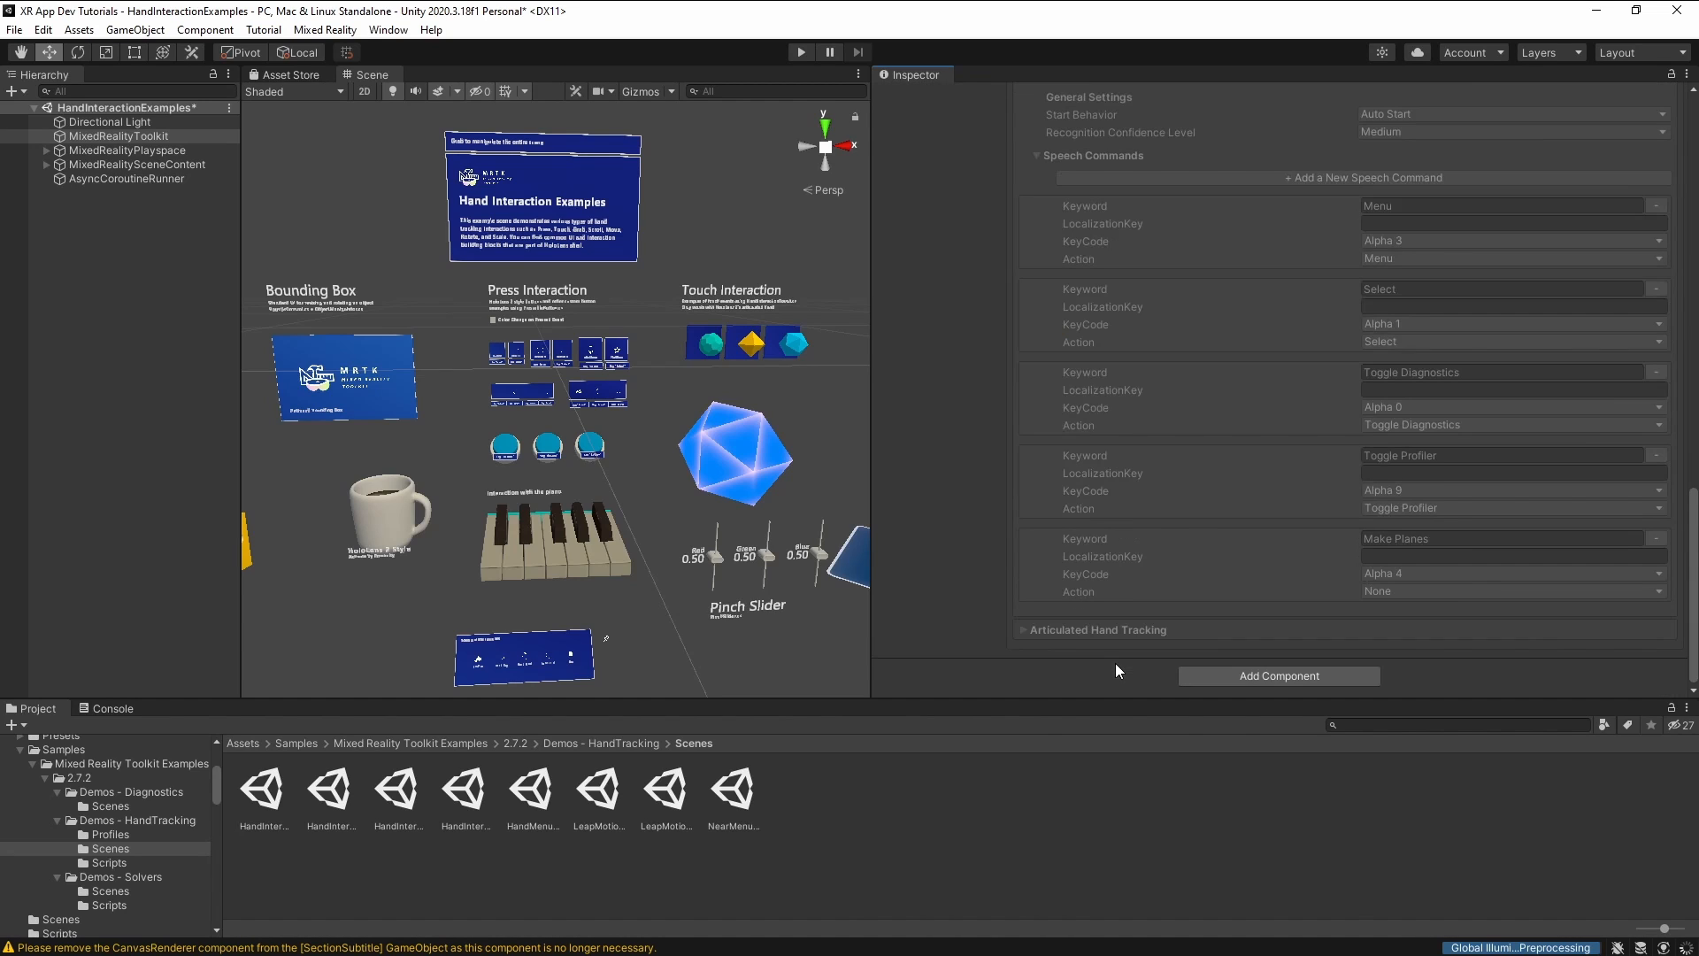
{"action": "left_click", "coordinate": [1027, 629]}
{"action": "scroll", "coordinate": [1141, 605], "scroll_direction": "down", "scroll_amount": 5}
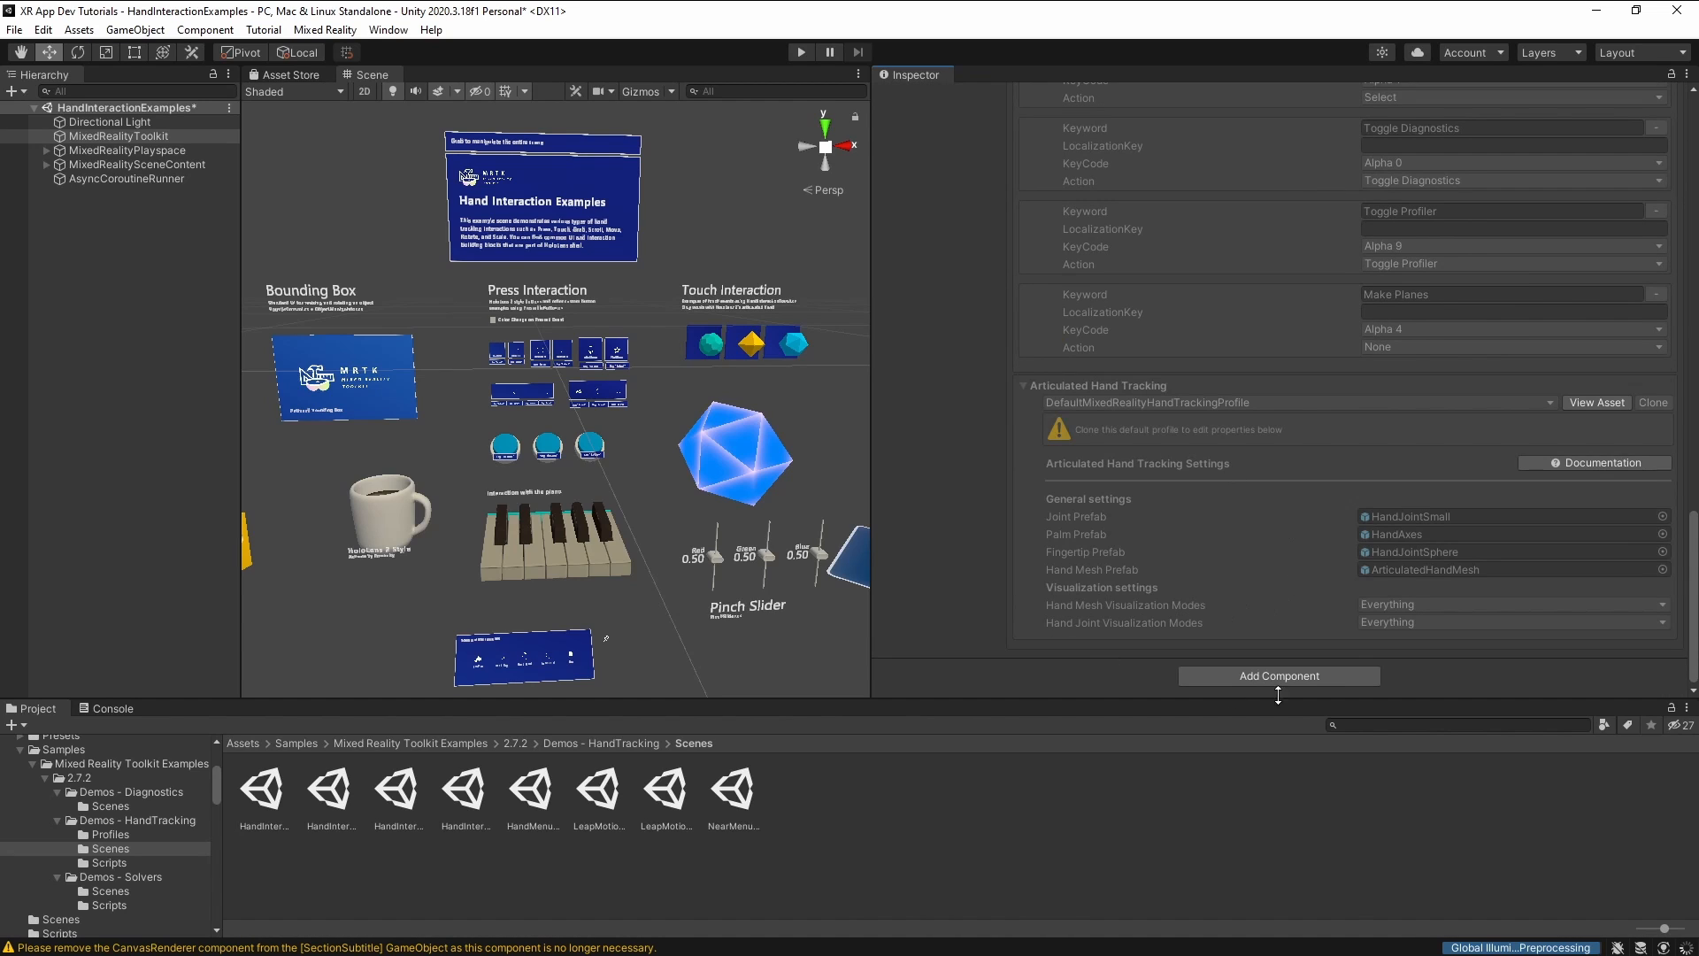
Review the Experience Settings and the Camera settings of the MixedRealityToolkit configuration profile.
{"action": "scroll", "coordinate": [1330, 485], "scroll_direction": "up", "scroll_amount": 10}
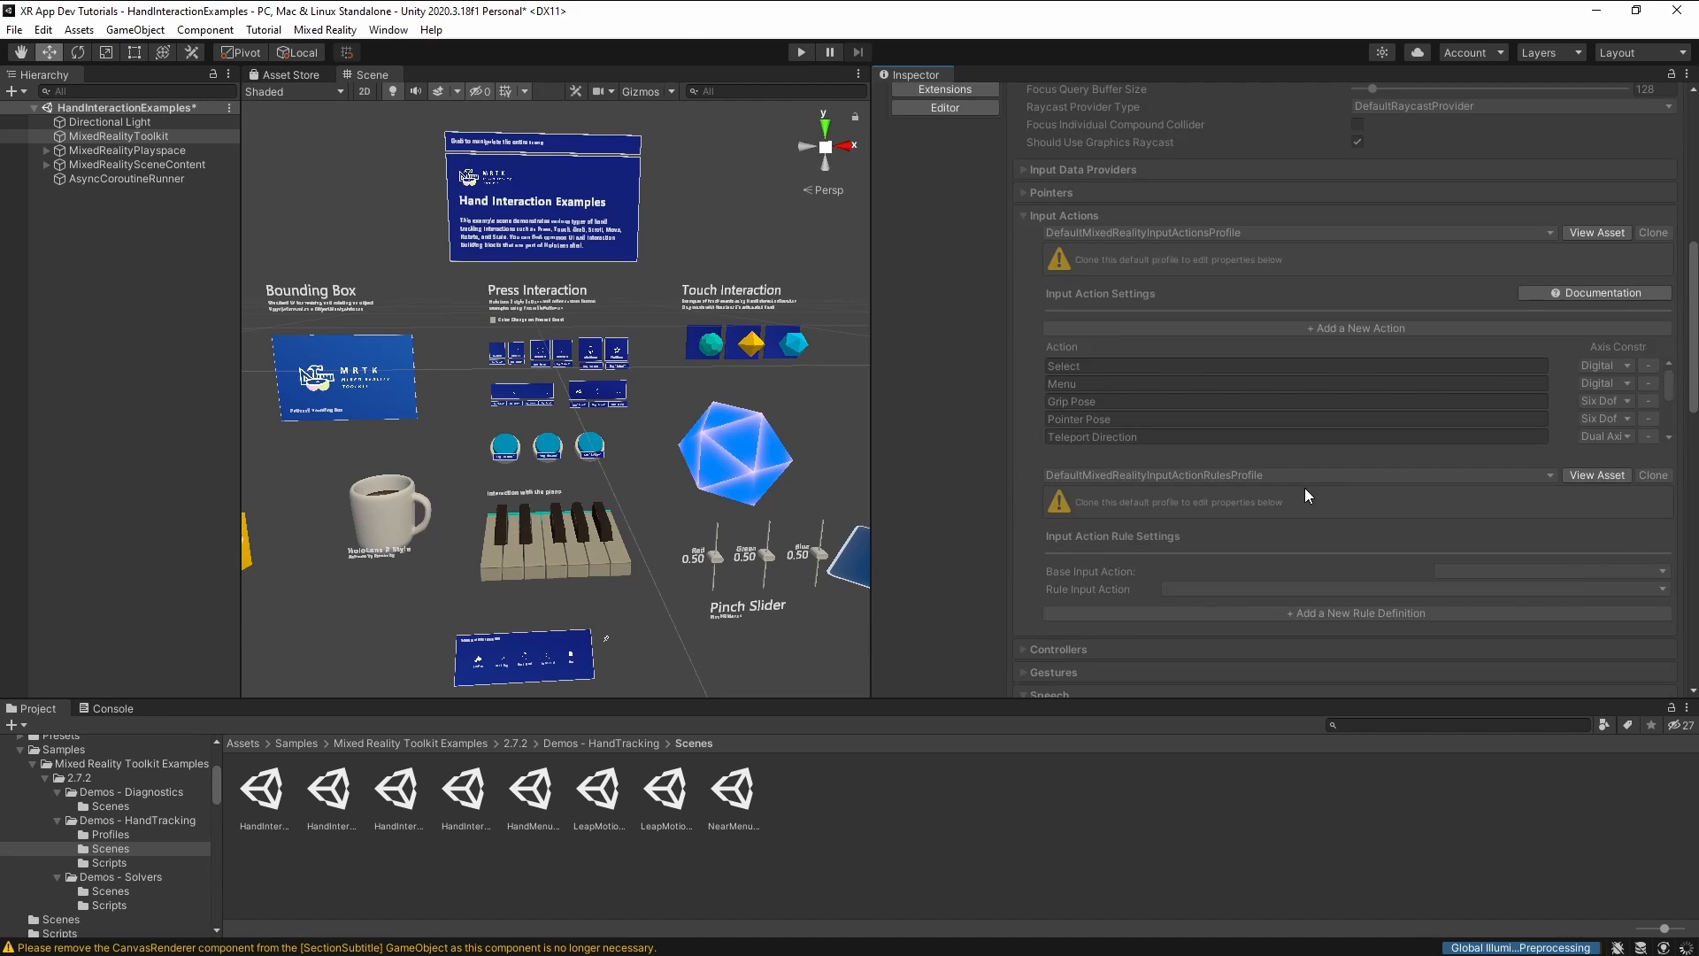
{"action": "scroll", "coordinate": [1305, 487], "scroll_direction": "up", "scroll_amount": 5}
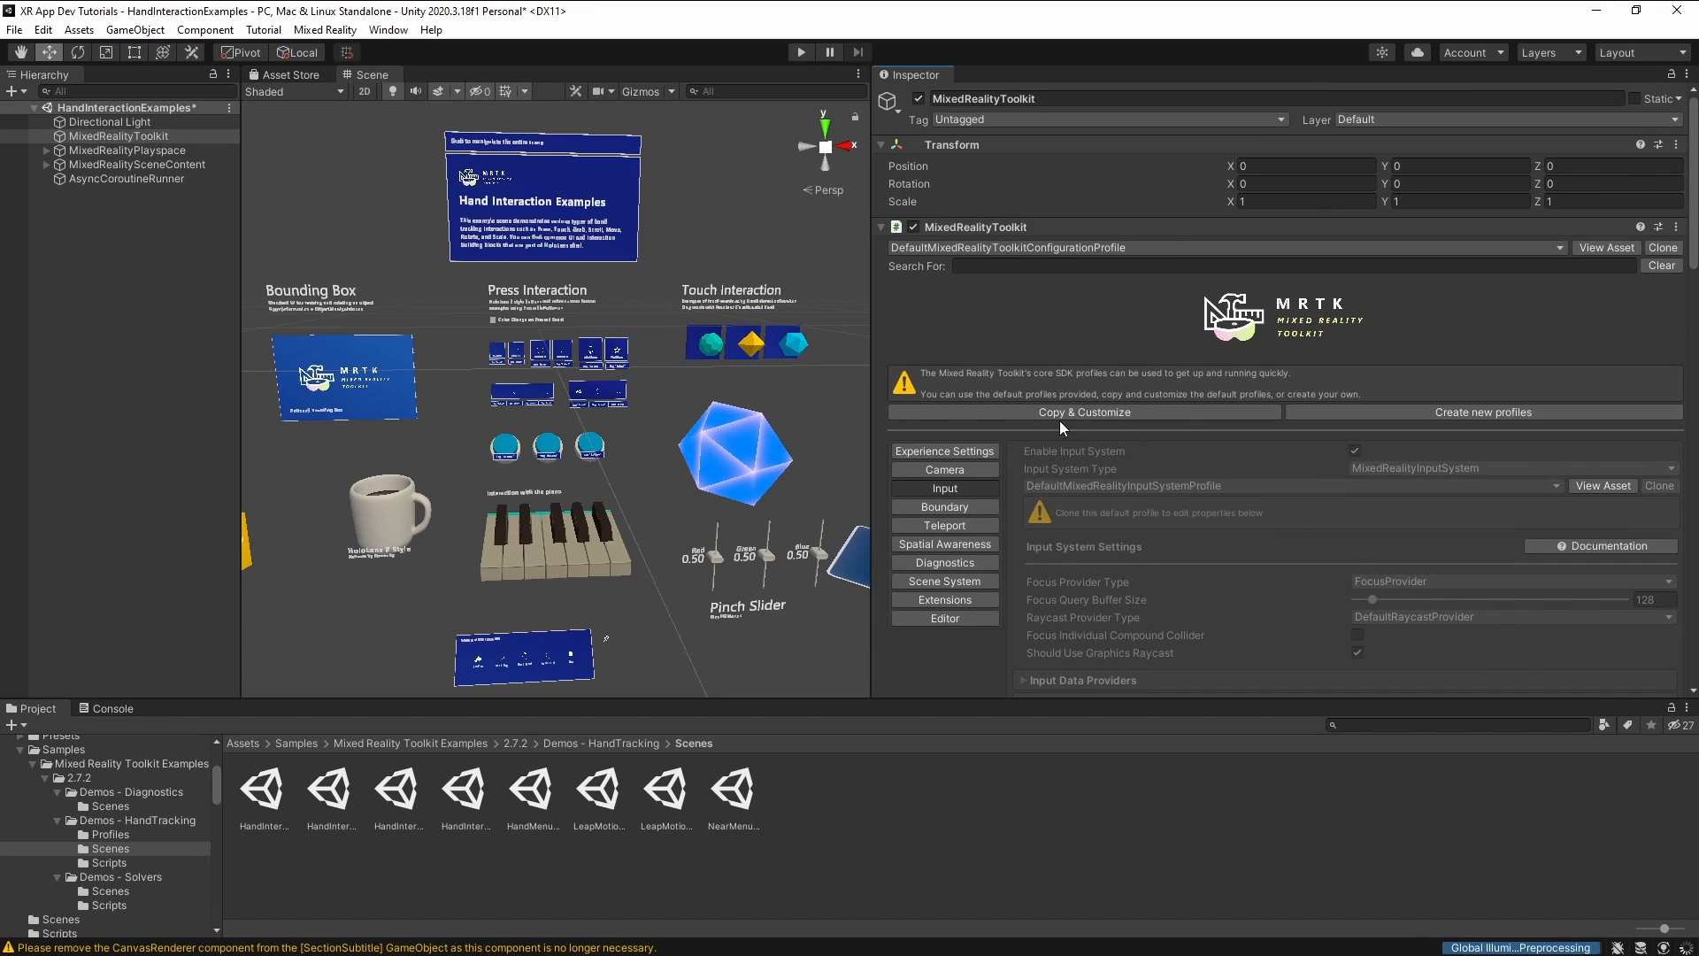
{"action": "left_click", "coordinate": [970, 451]}
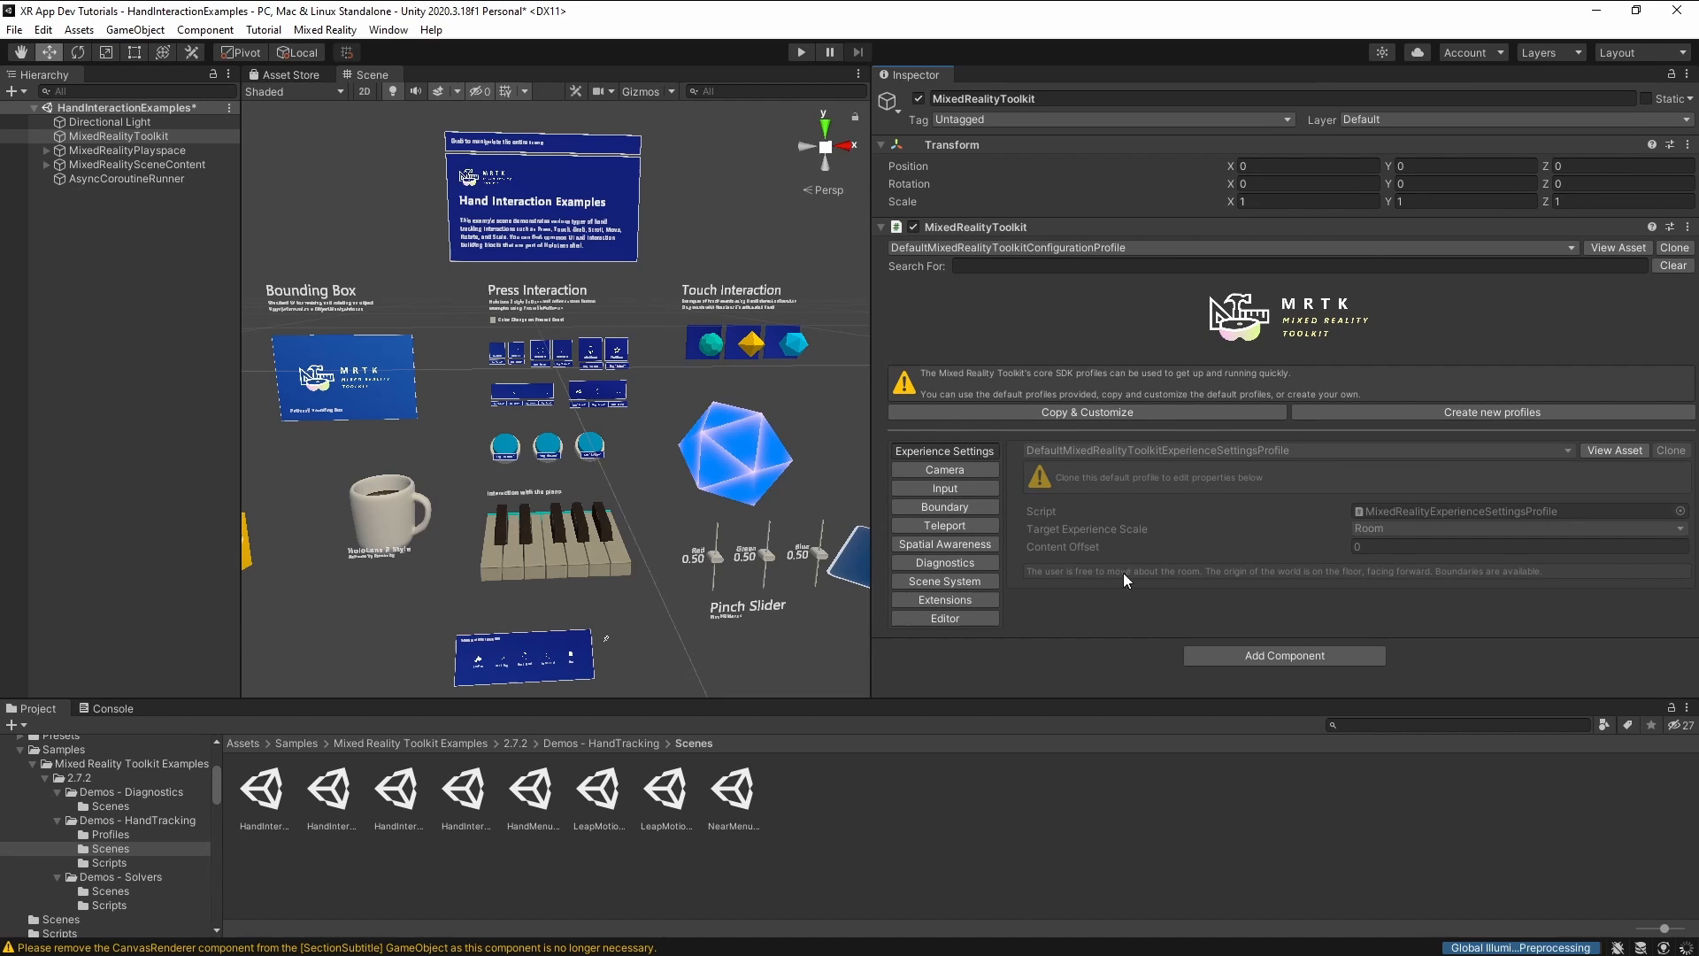
{"action": "left_click", "coordinate": [973, 471]}
{"action": "scroll", "coordinate": [1255, 486], "scroll_direction": "down", "scroll_amount": 5}
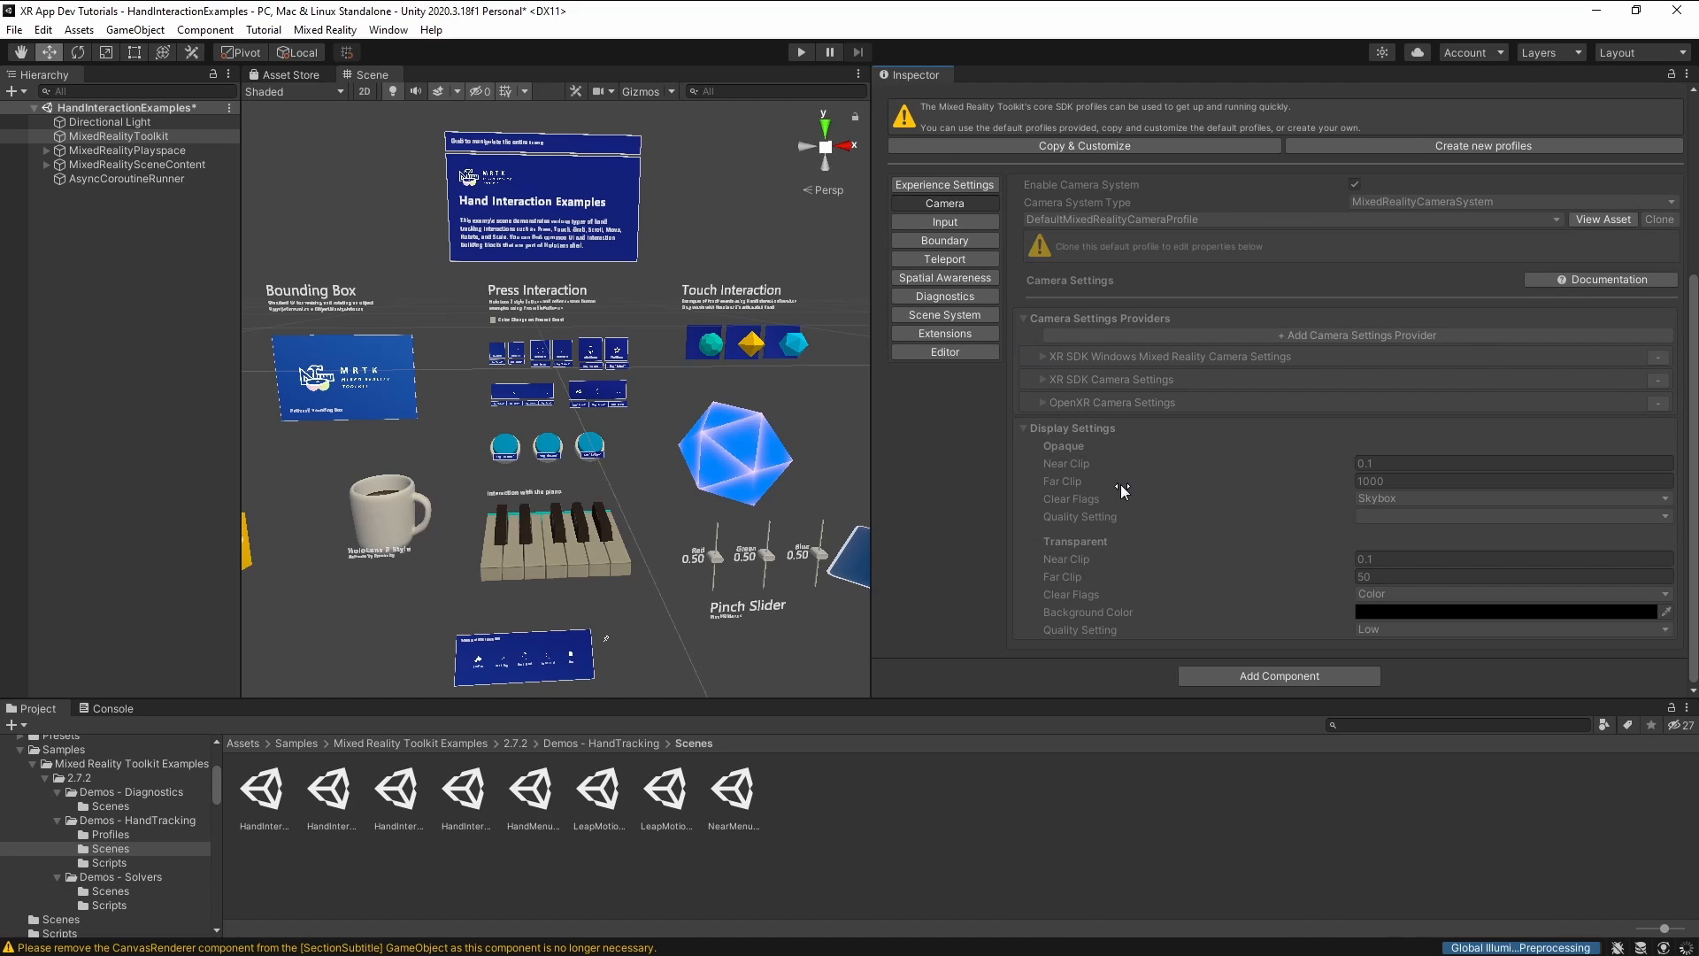
{"action": "scroll", "coordinate": [1122, 491], "scroll_direction": "up", "scroll_amount": 5}
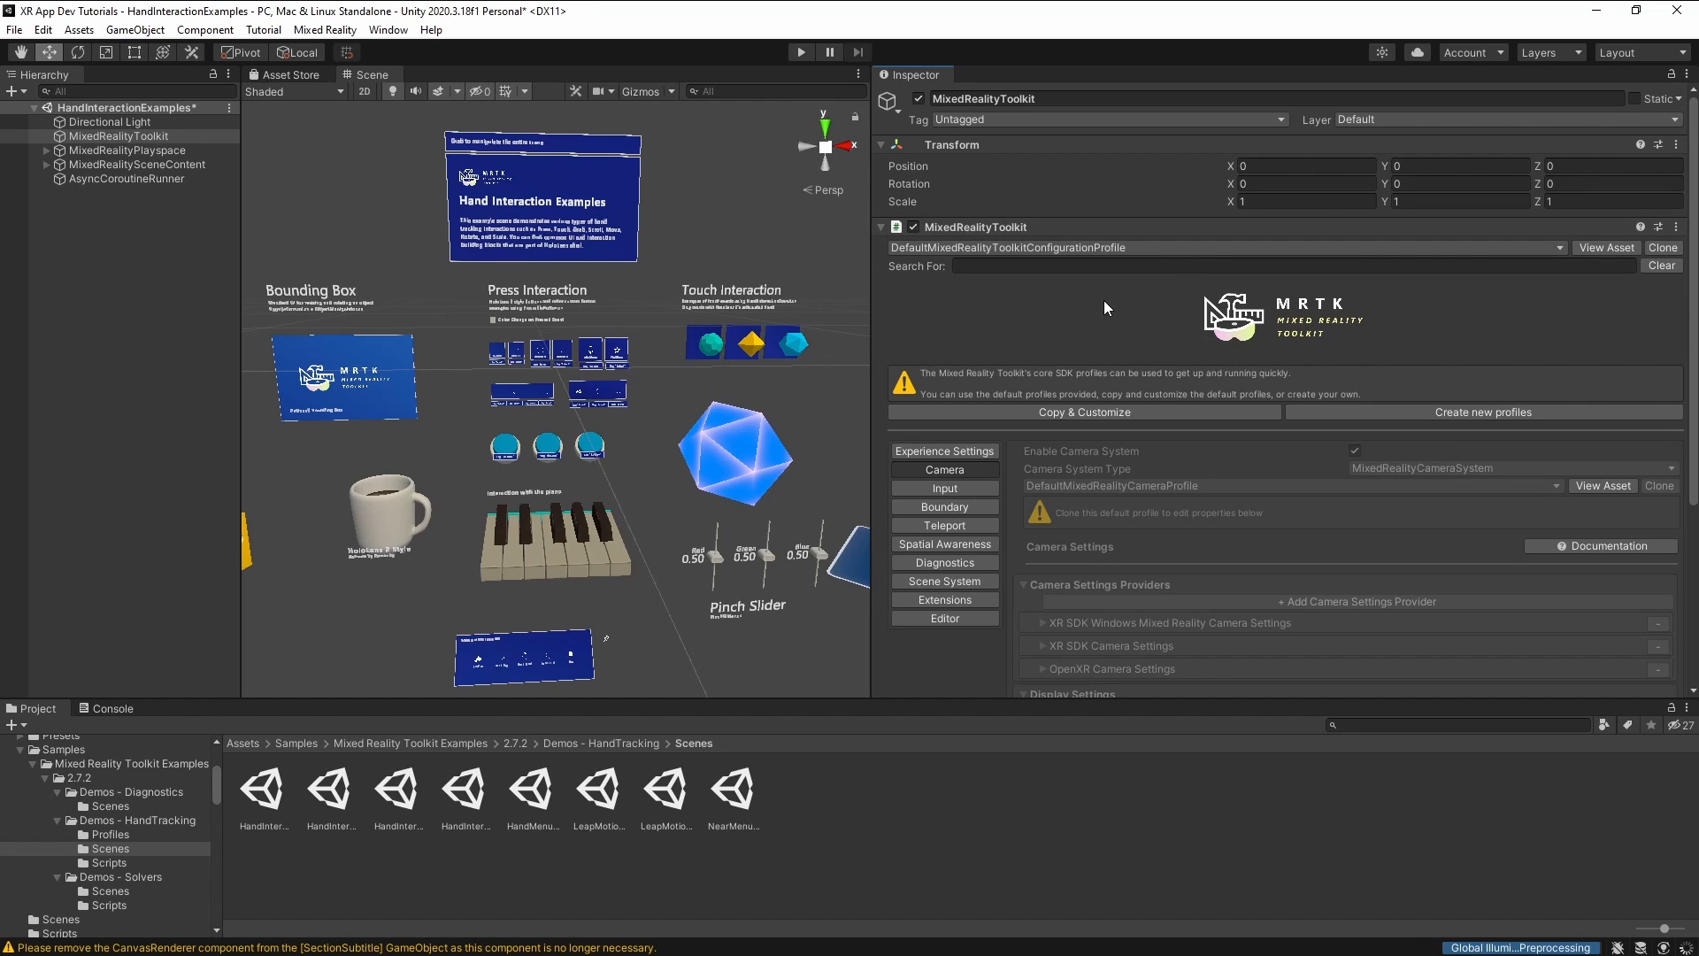
Switch the MixedRealityToolkit object to DefaultHoloLens2ConfigurationProfile and review its camera display settings.
{"action": "left_click", "coordinate": [1160, 248]}
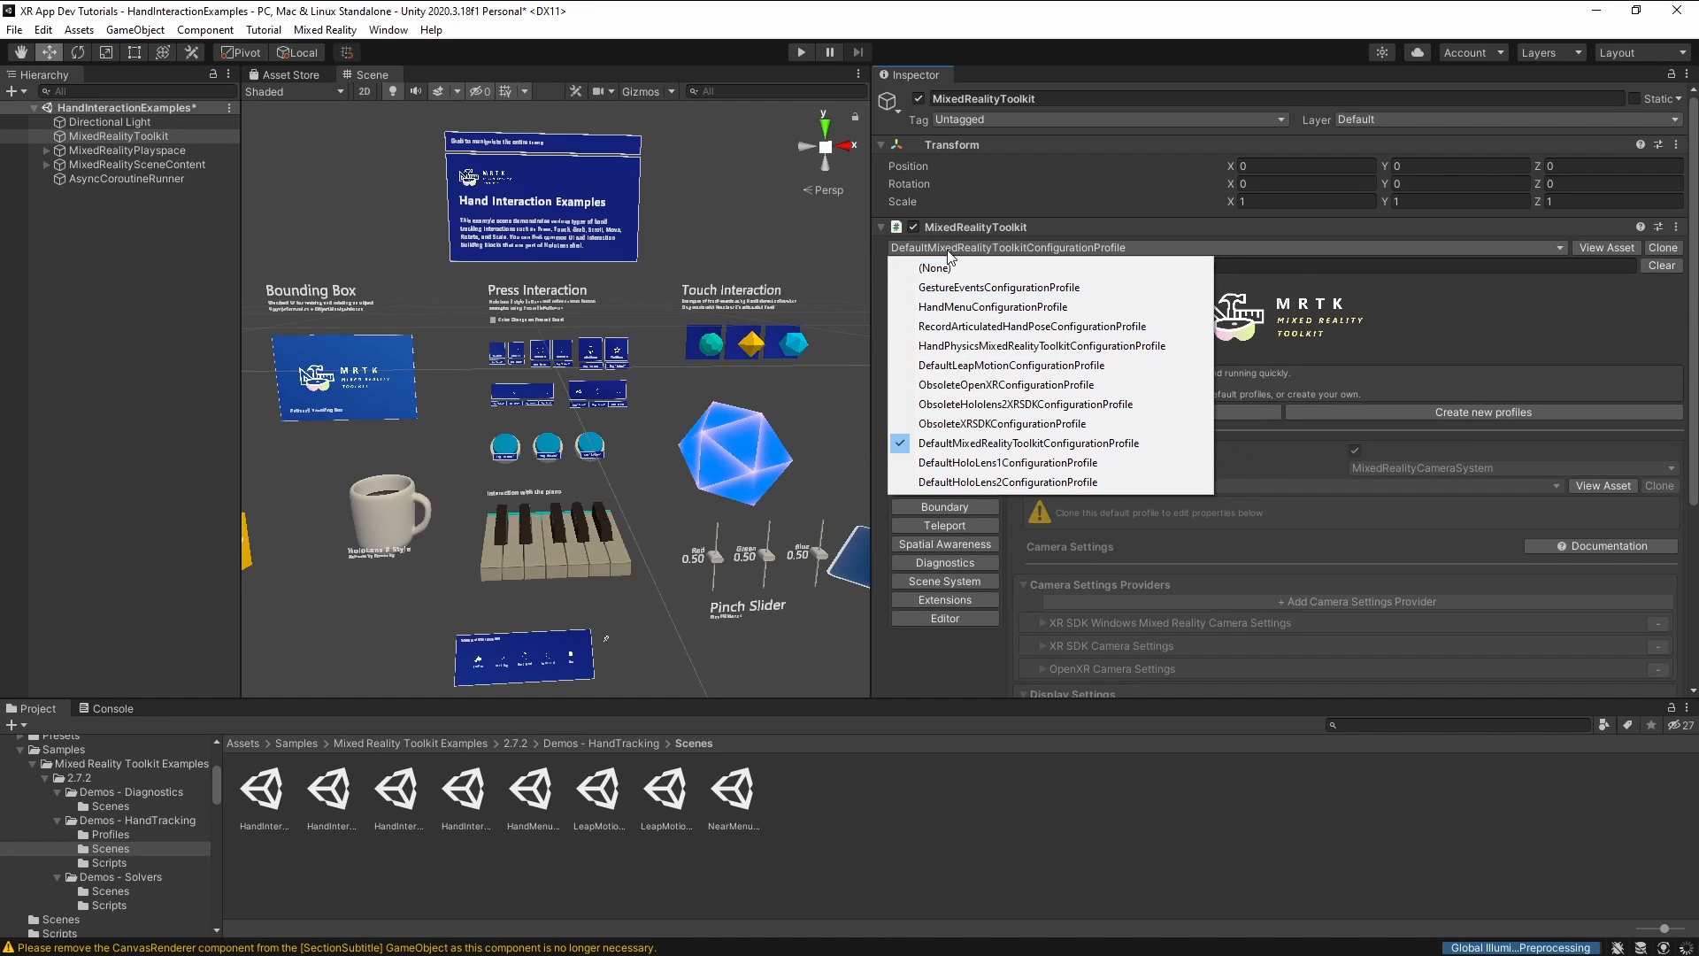
{"action": "left_click", "coordinate": [1020, 483]}
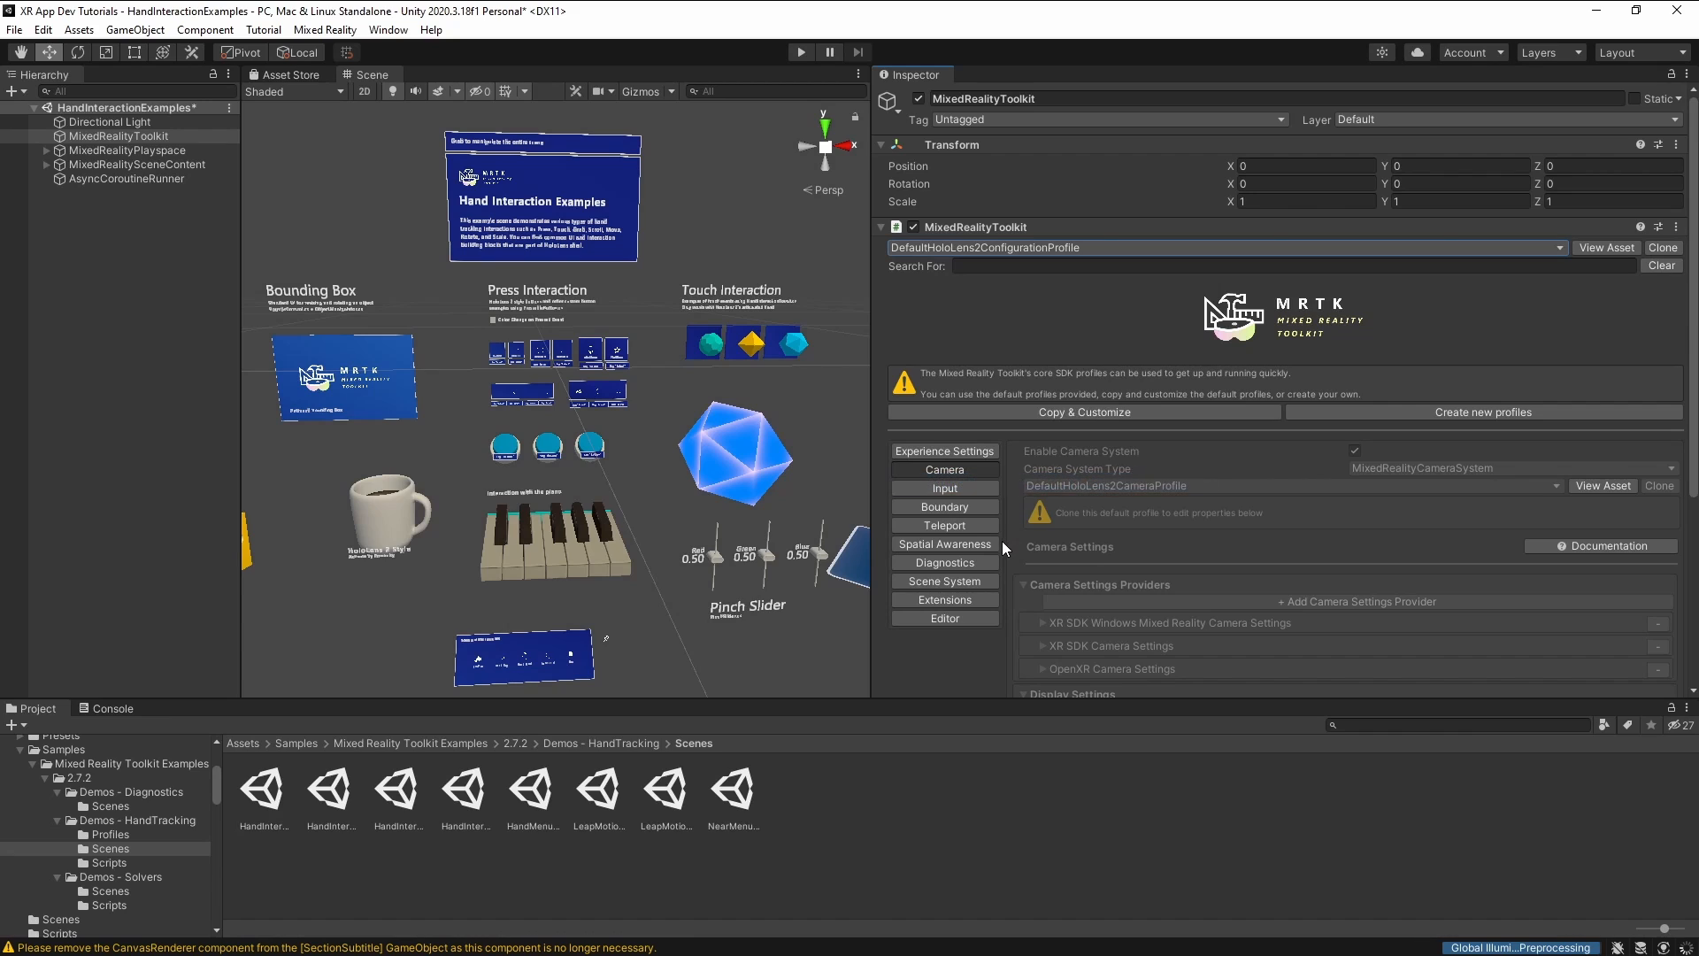
{"action": "scroll", "coordinate": [1044, 346], "scroll_direction": "down", "scroll_amount": 6}
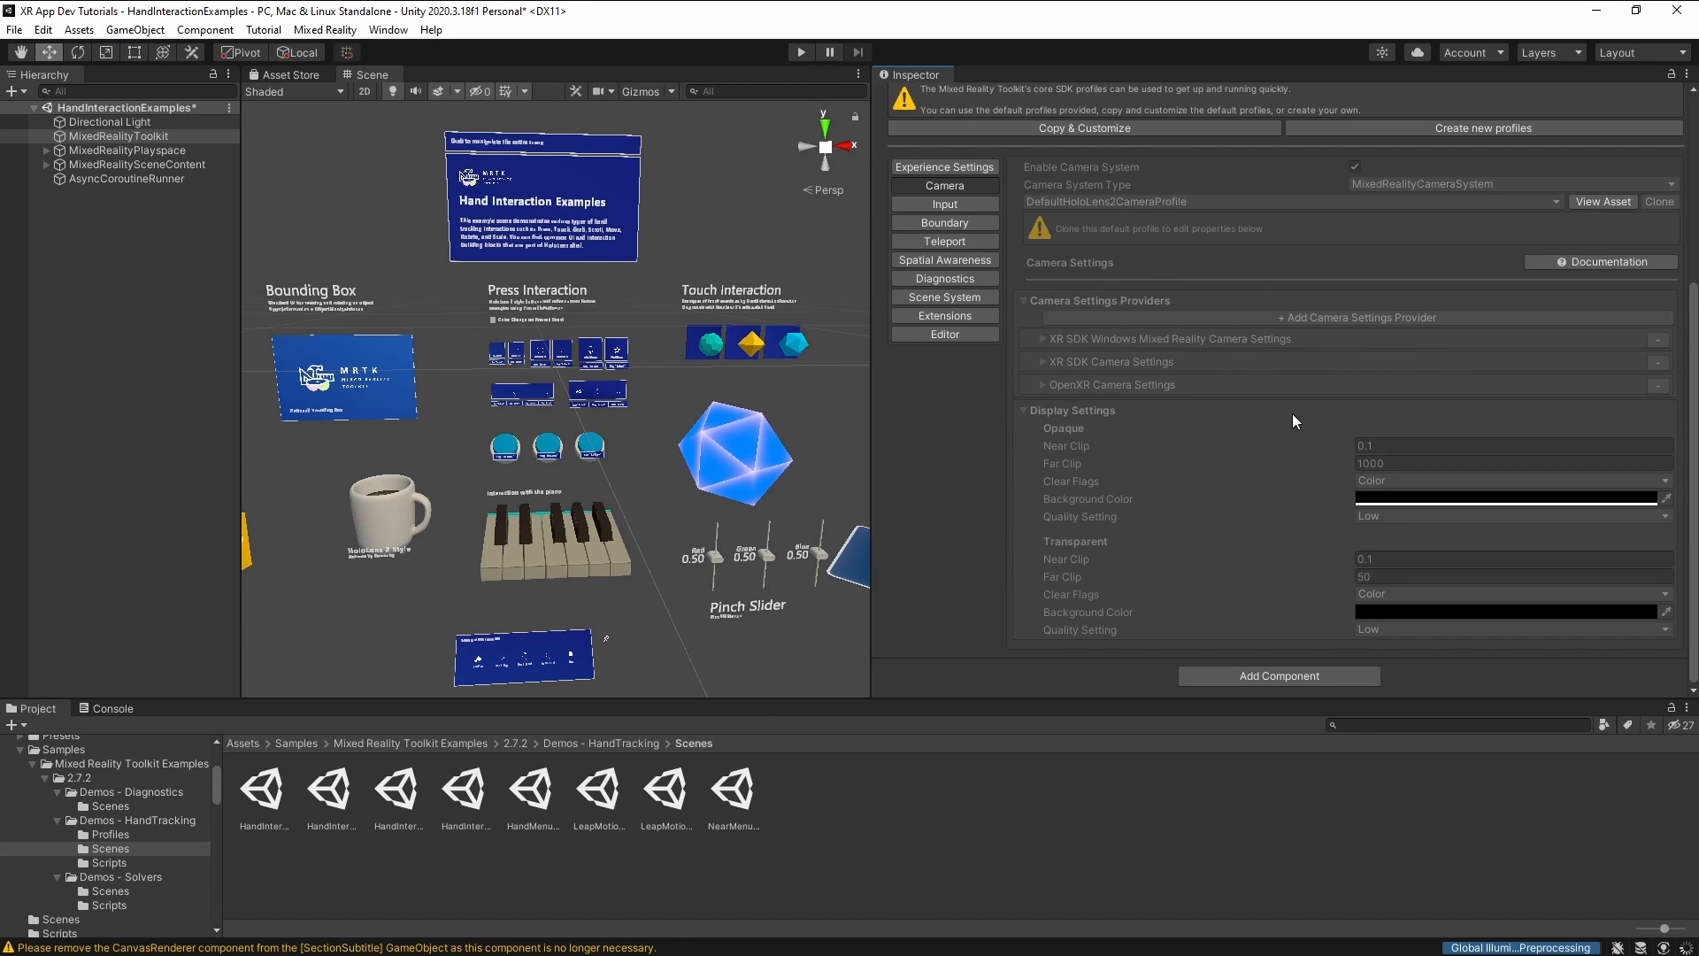
{"action": "scroll", "coordinate": [1225, 380], "scroll_direction": "up", "scroll_amount": 6}
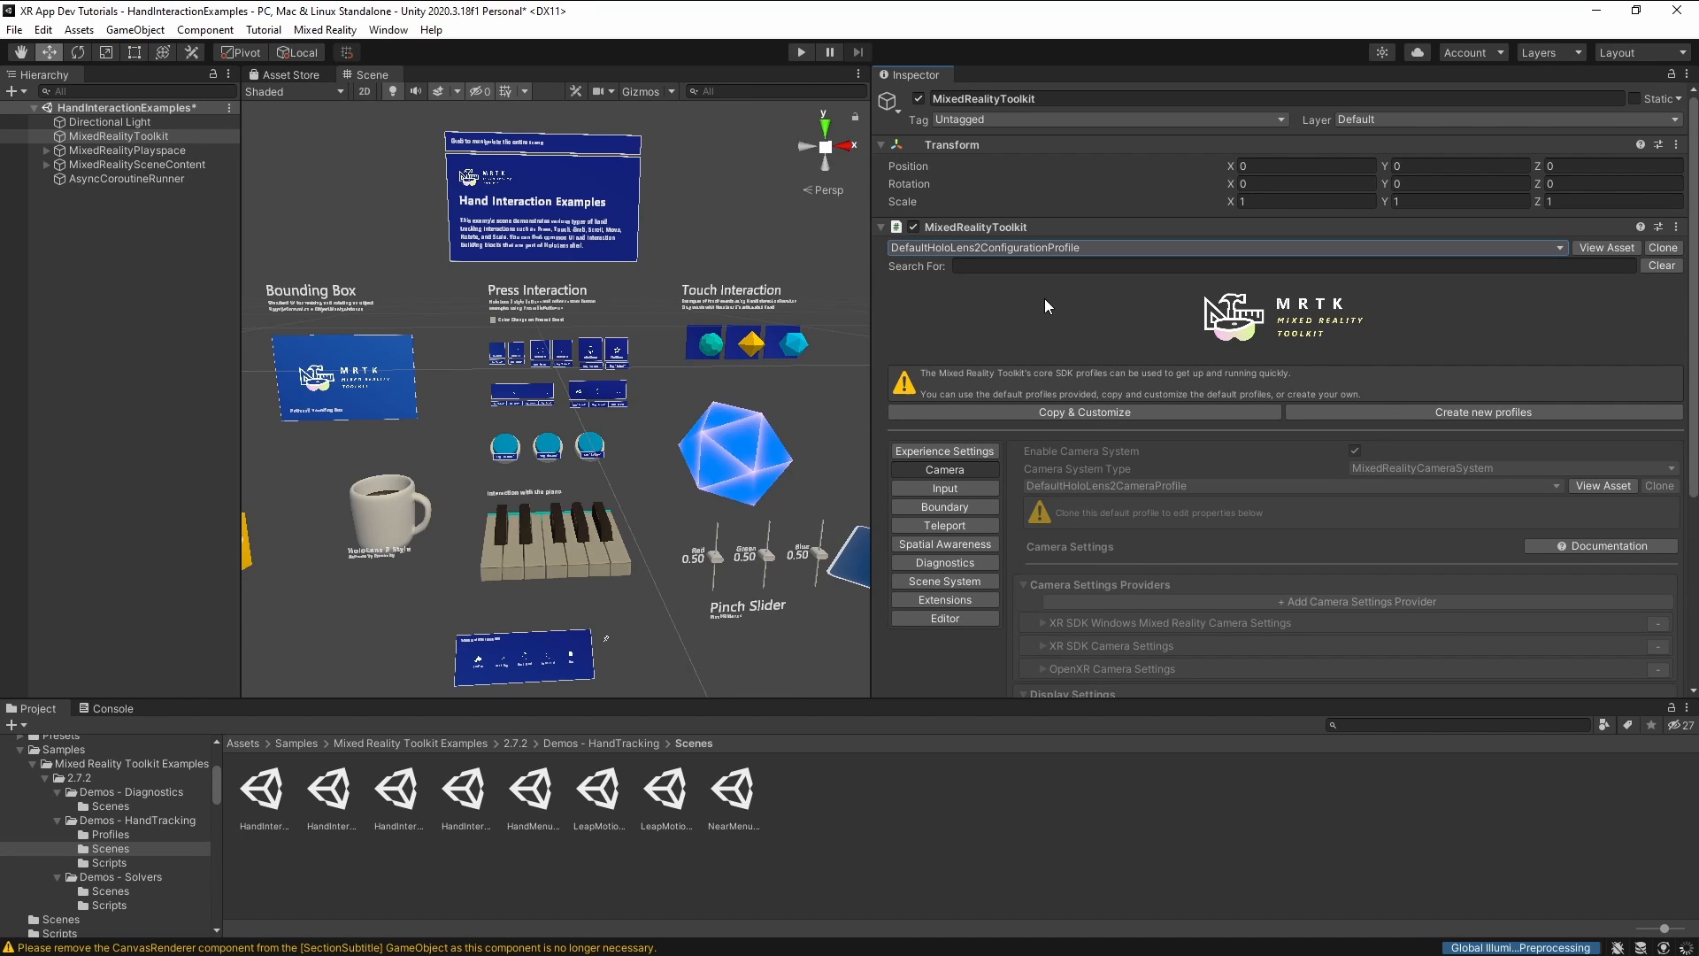
Switch the MixedRealityToolkit object to ObsoleteOpenXRConfigurationProfile and look over its camera settings.
{"action": "left_click", "coordinate": [1077, 247]}
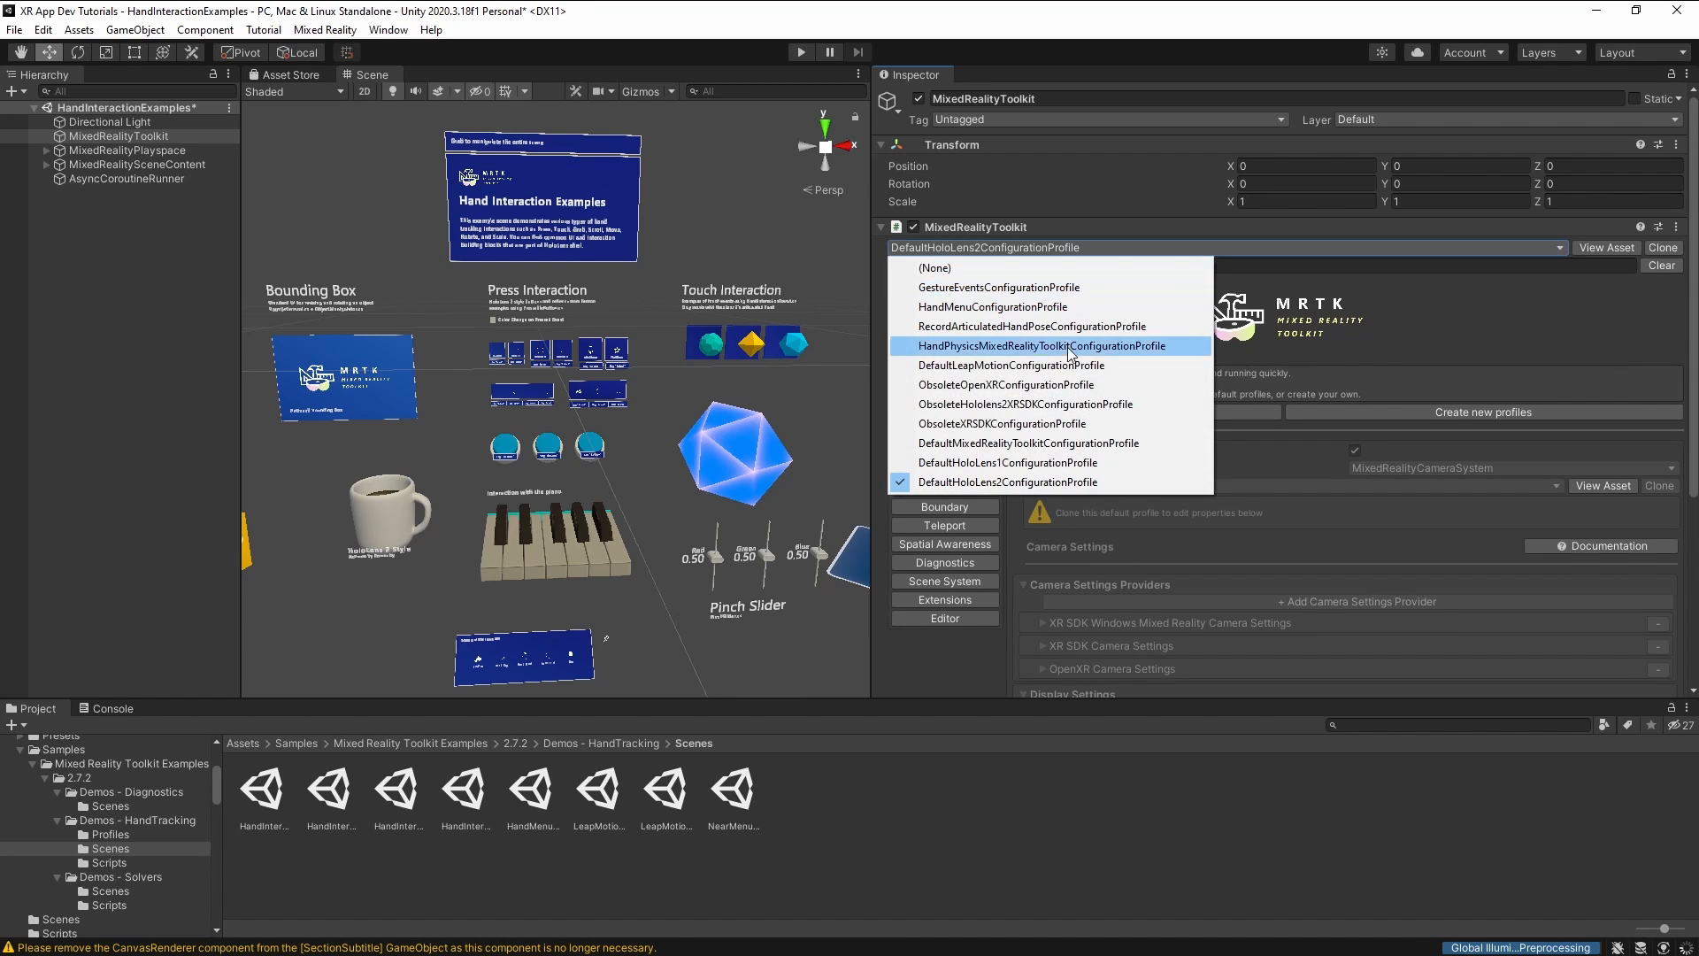
{"action": "left_click", "coordinate": [1042, 384]}
{"action": "scroll", "coordinate": [1040, 365], "scroll_direction": "down", "scroll_amount": 3}
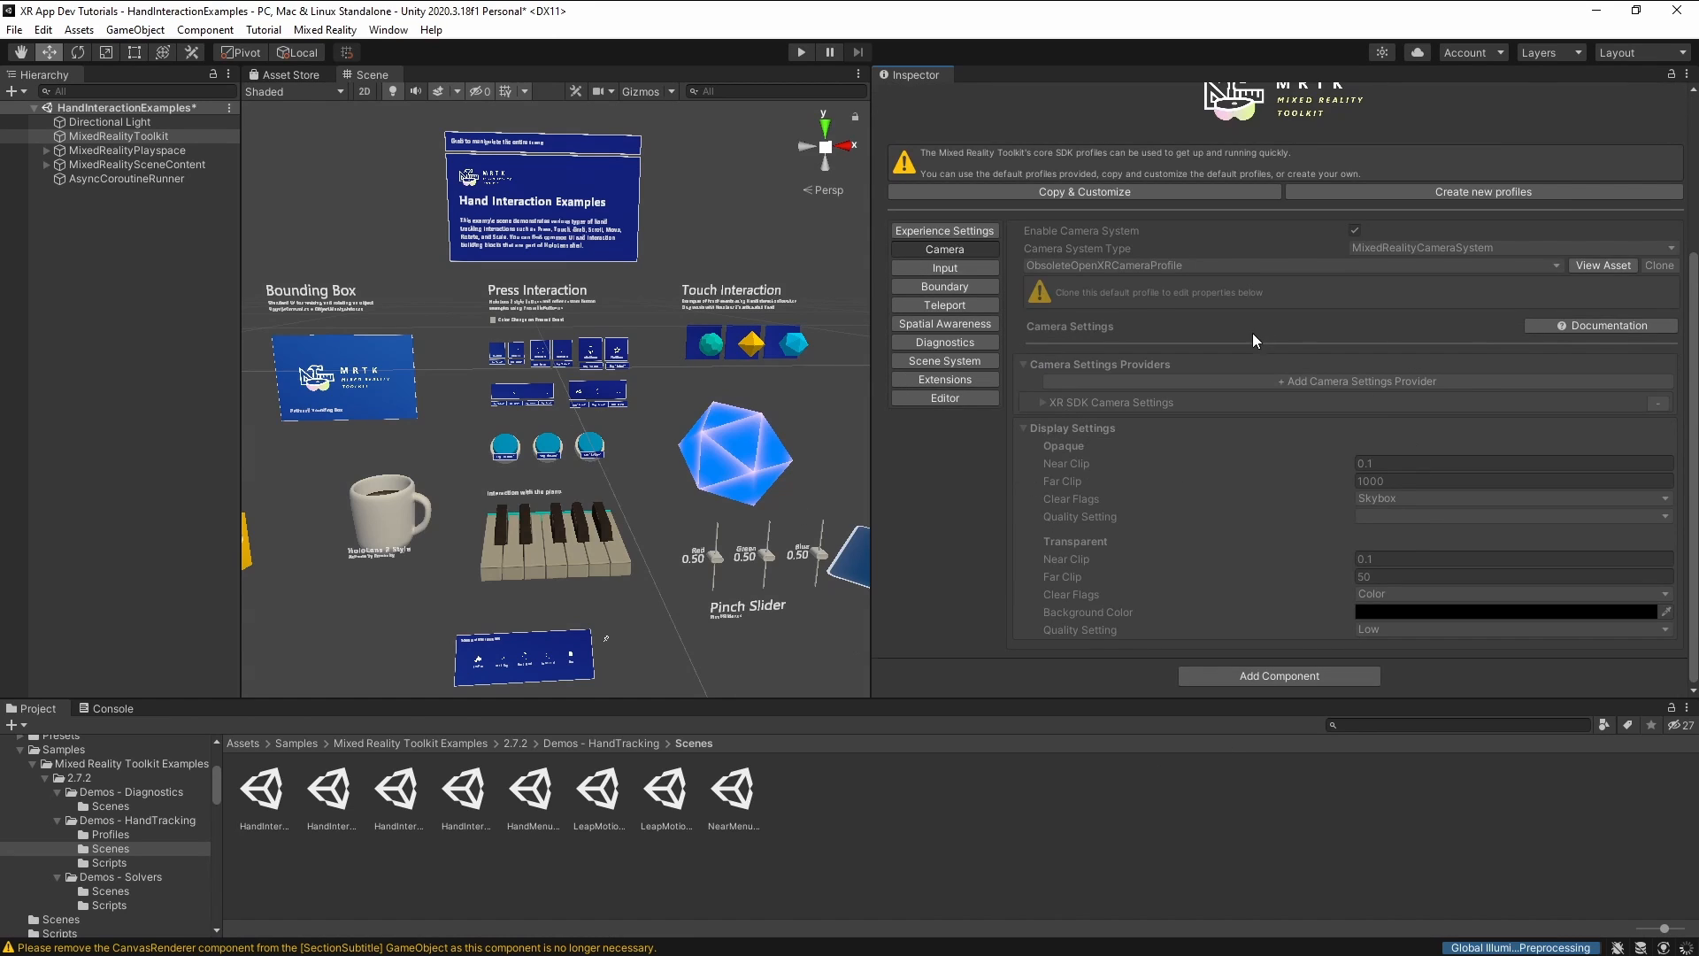
{"action": "scroll", "coordinate": [1243, 422], "scroll_direction": "up", "scroll_amount": 5}
Set the configuration profile back to DefaultMixedRealityToolkitConfigurationProfile and look over its camera settings.
{"action": "left_click", "coordinate": [1116, 246]}
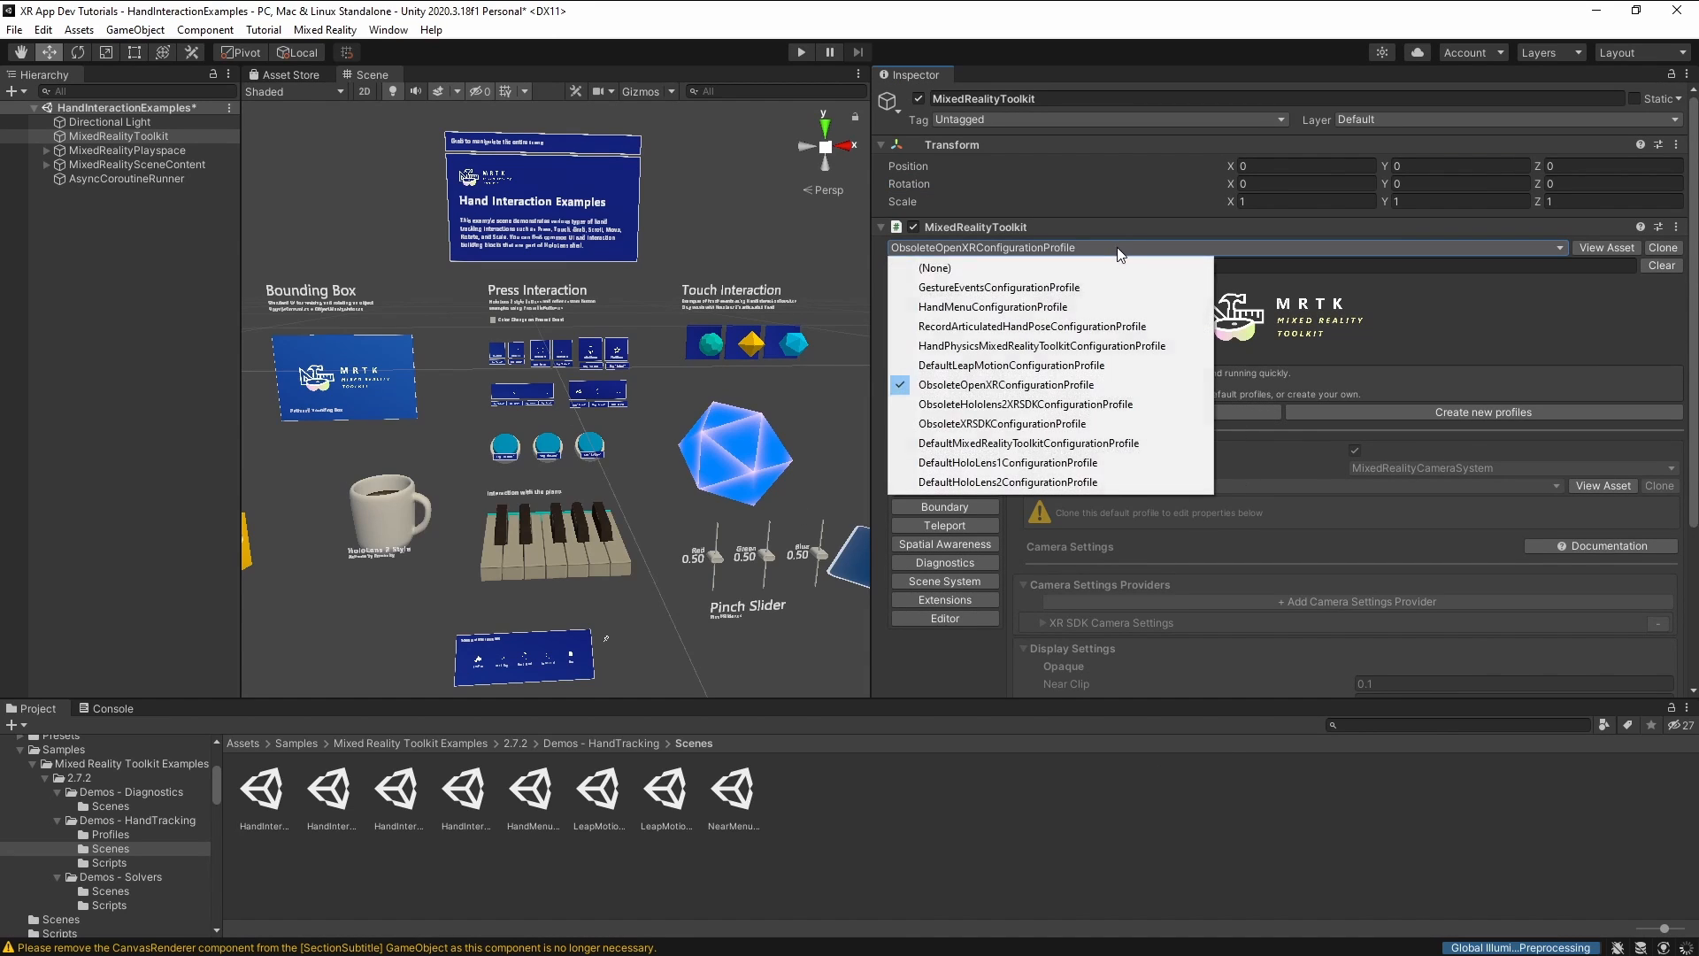
{"action": "left_click", "coordinate": [1120, 443]}
{"action": "scroll", "coordinate": [1260, 334], "scroll_direction": "down", "scroll_amount": 3}
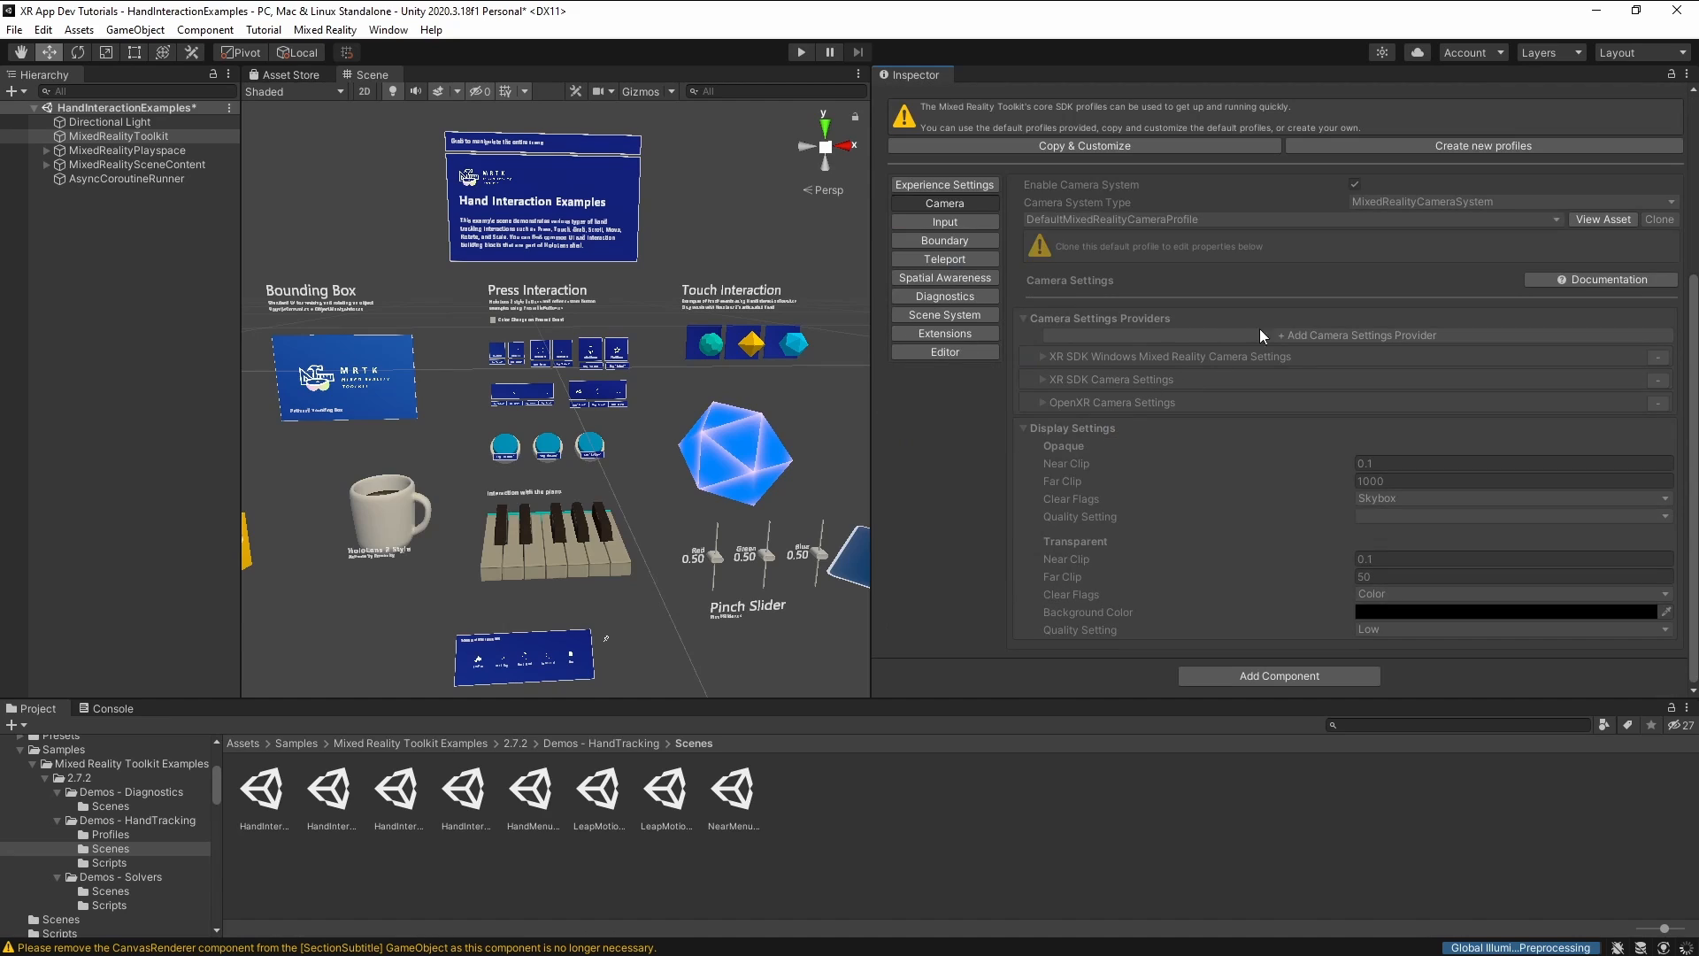
{"action": "scroll", "coordinate": [1111, 275], "scroll_direction": "up", "scroll_amount": 3}
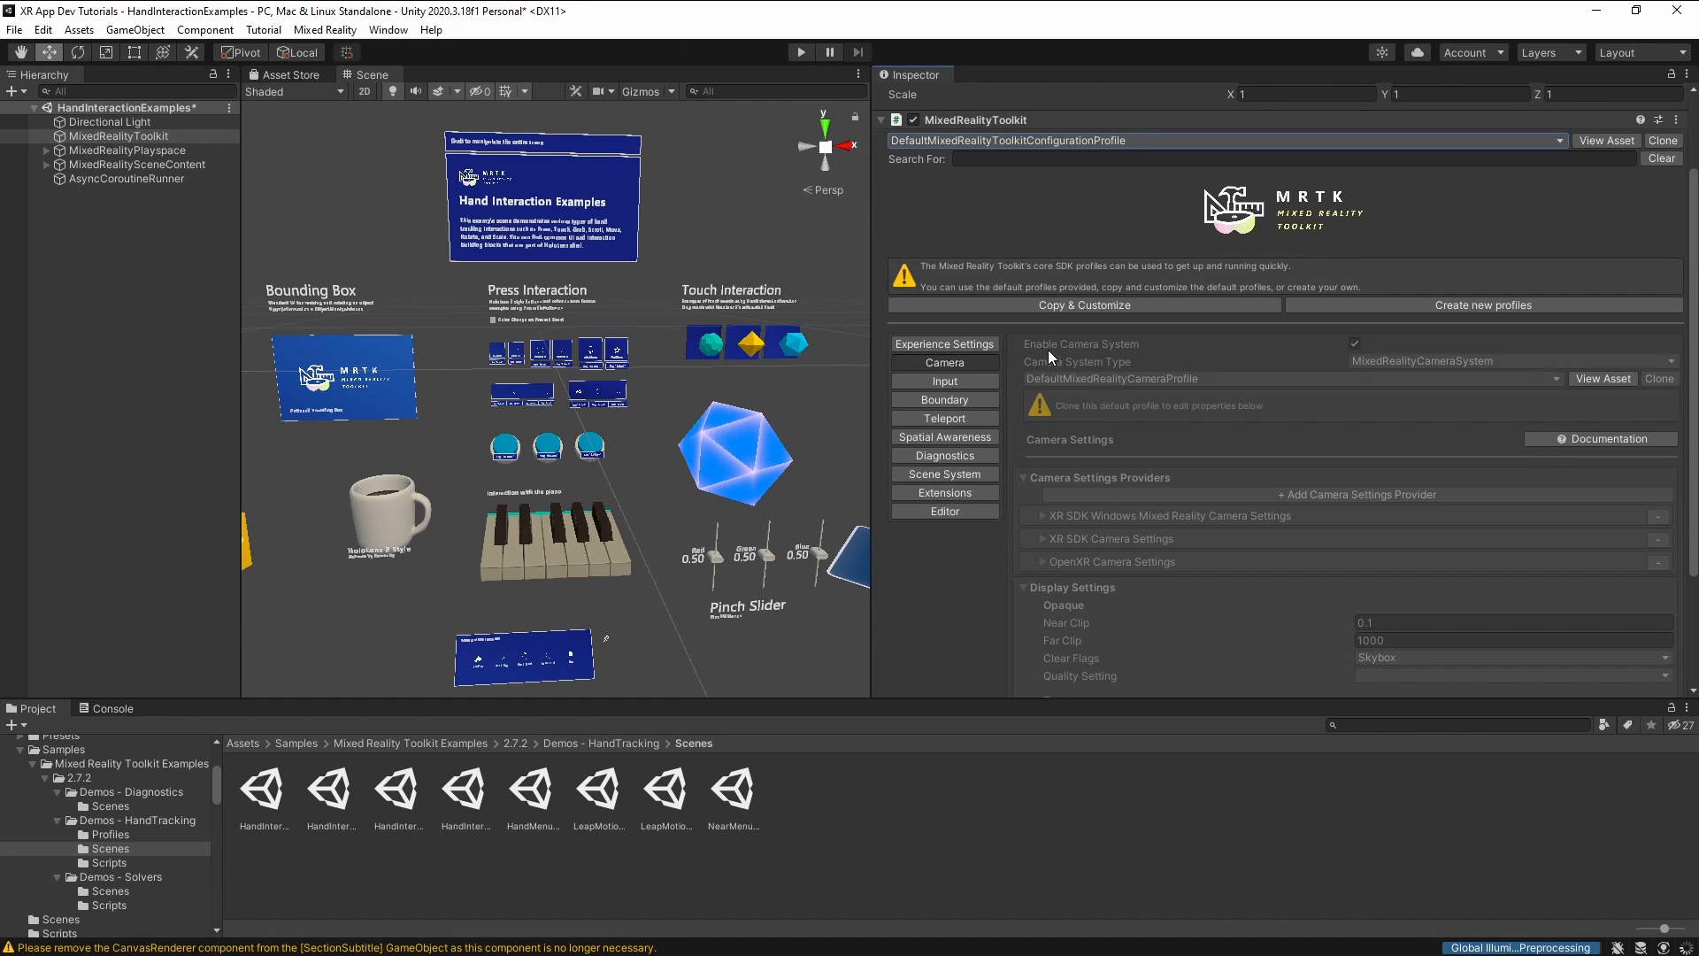
{"action": "scroll", "coordinate": [1074, 345], "scroll_direction": "up", "scroll_amount": 2}
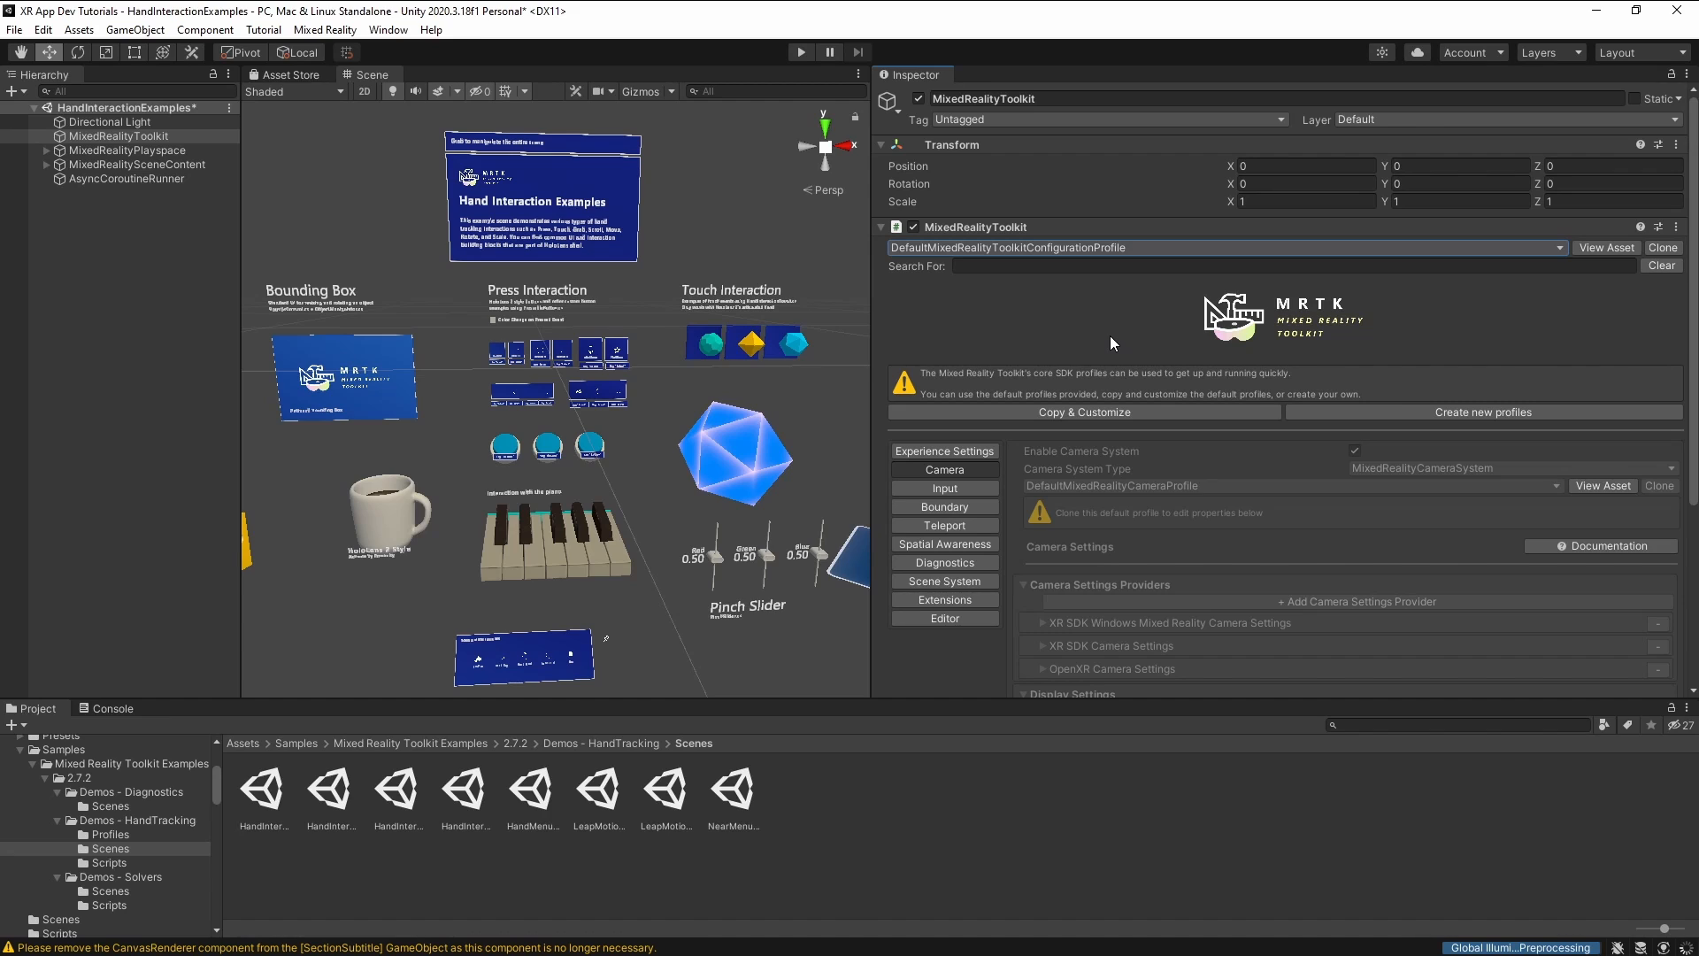
Try RecordArticulatedHandPoseConfigurationProfile and ObsoleteHololens2XRSDKConfigurationProfile on the MixedRealityToolkit object, and restore DefaultMixedRealityToolkitConfigurationProfile.
{"action": "left_click", "coordinate": [1061, 248]}
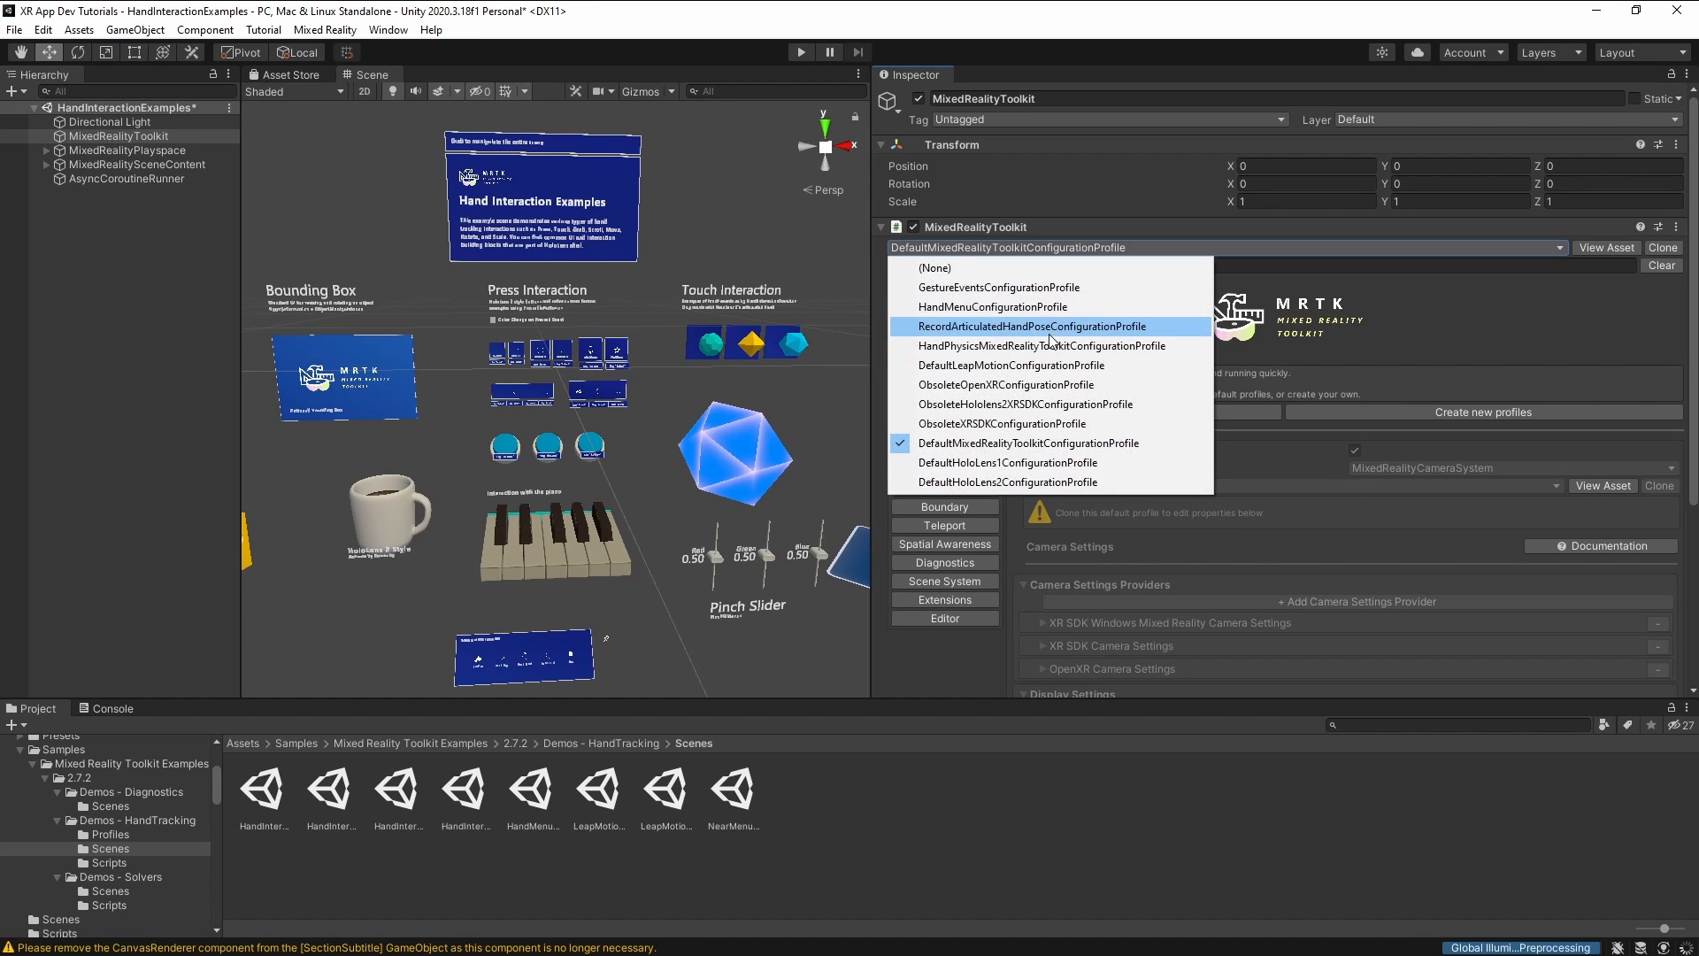
{"action": "left_click", "coordinate": [1044, 325]}
{"action": "left_click", "coordinate": [1051, 250]}
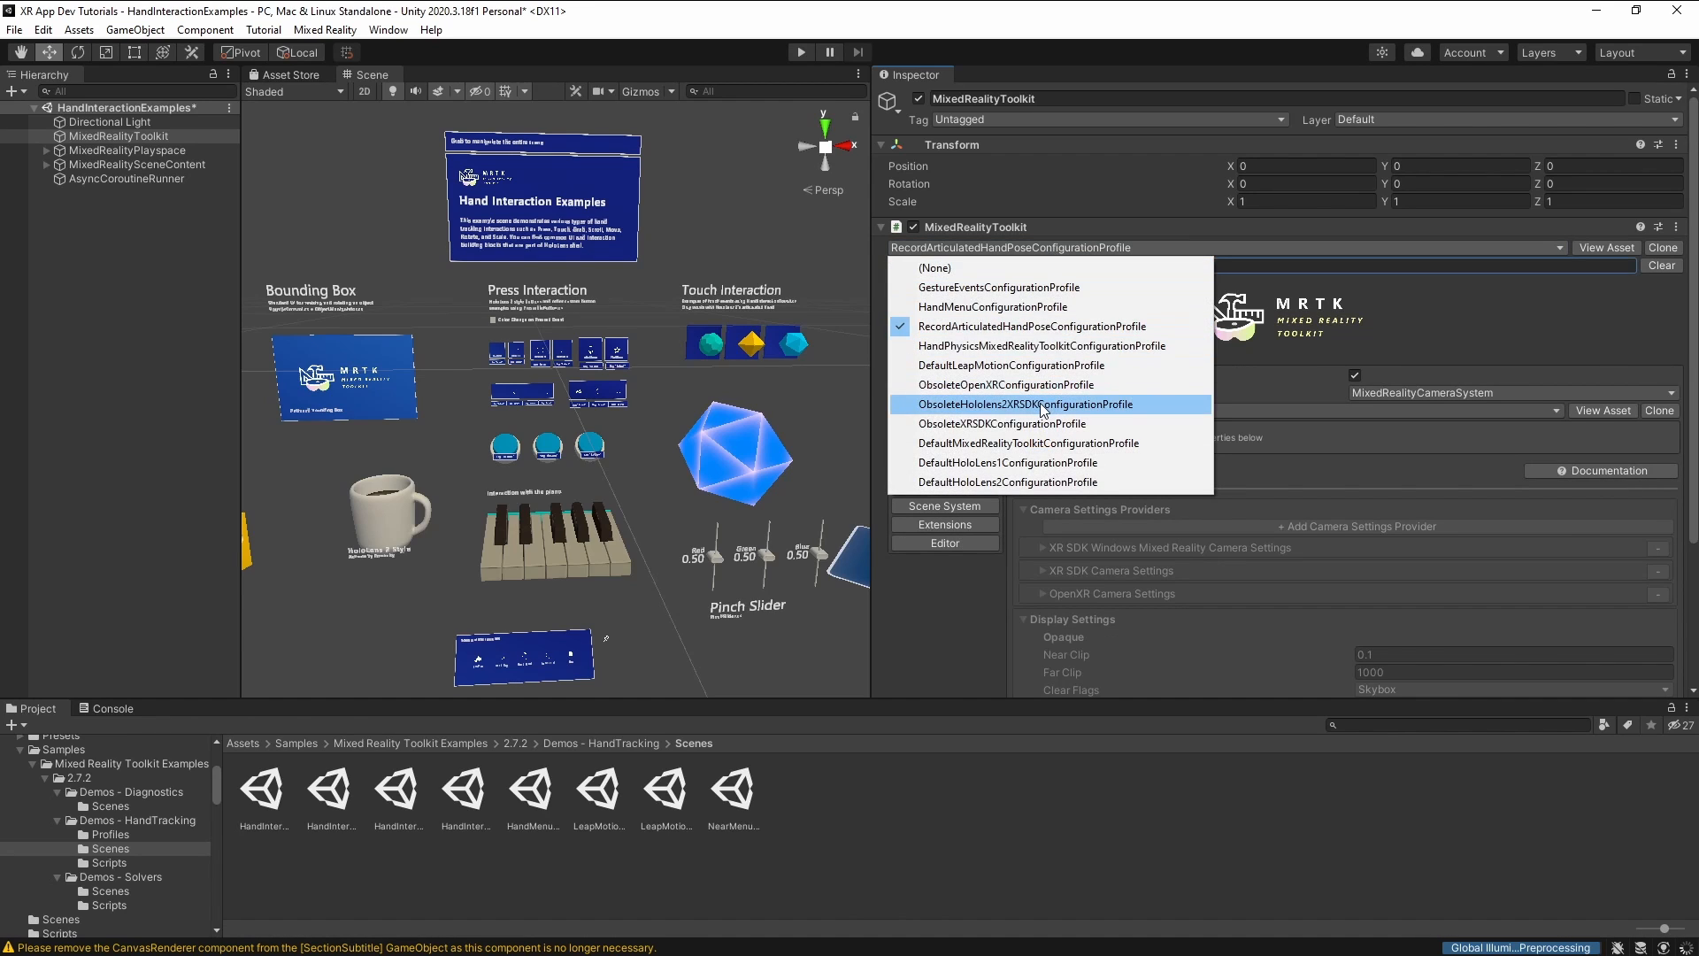
{"action": "left_click", "coordinate": [1031, 400]}
{"action": "left_click", "coordinate": [1031, 249]}
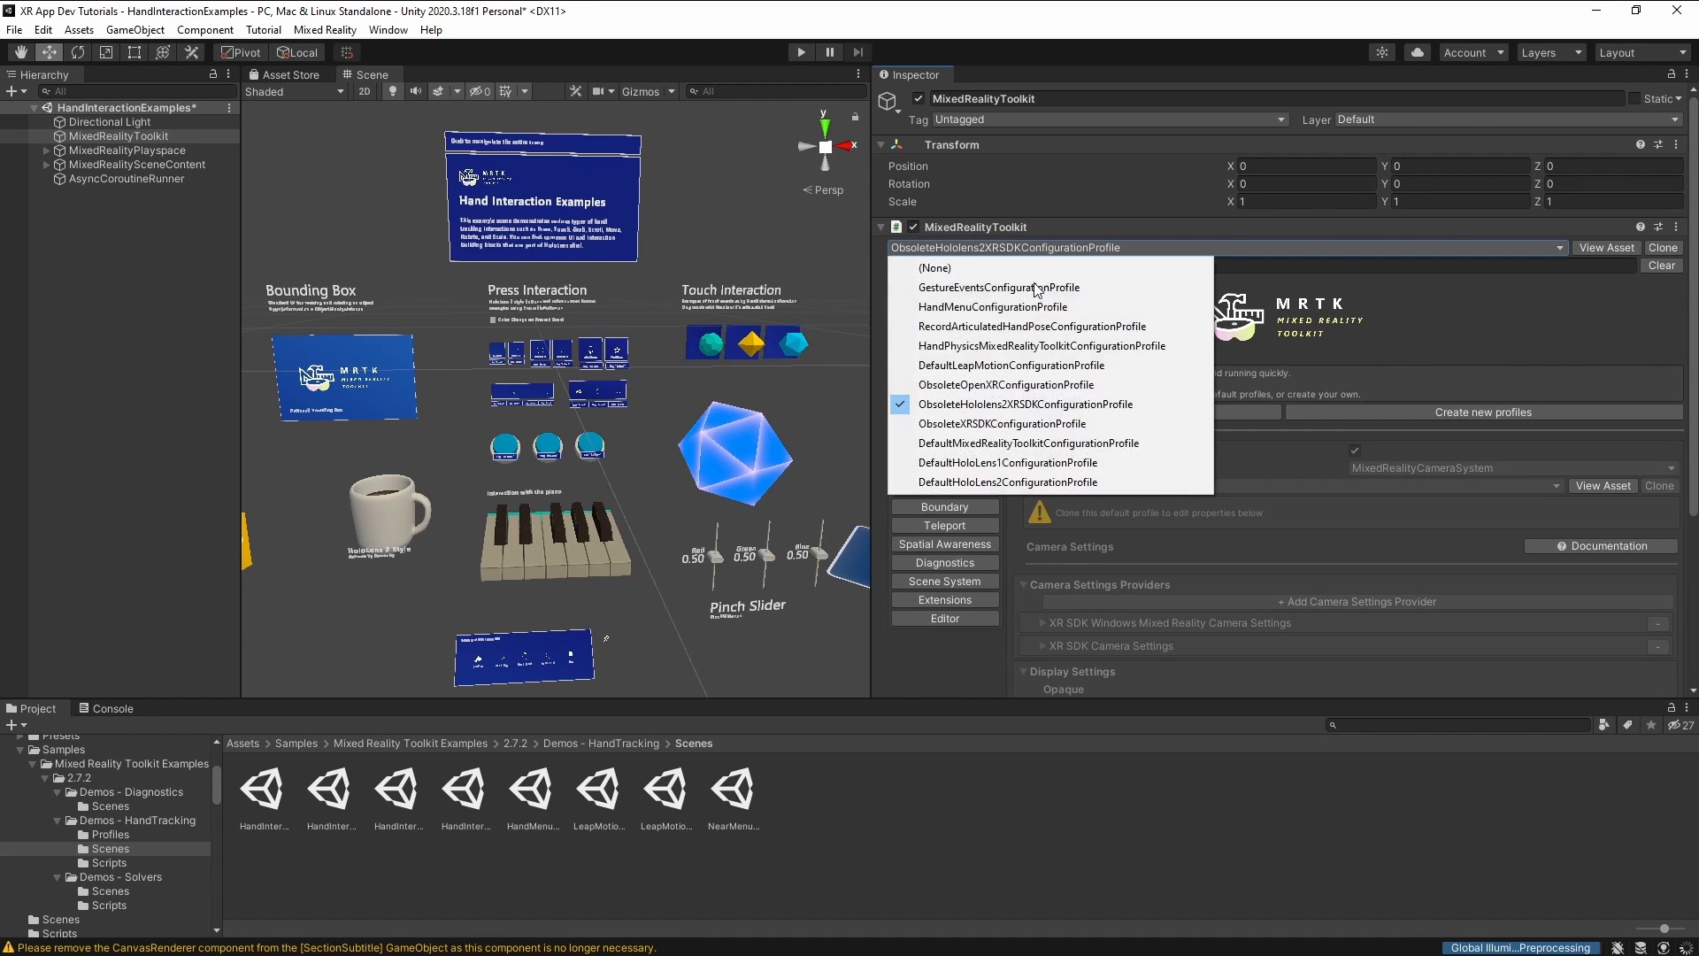
{"action": "left_click", "coordinate": [1038, 442]}
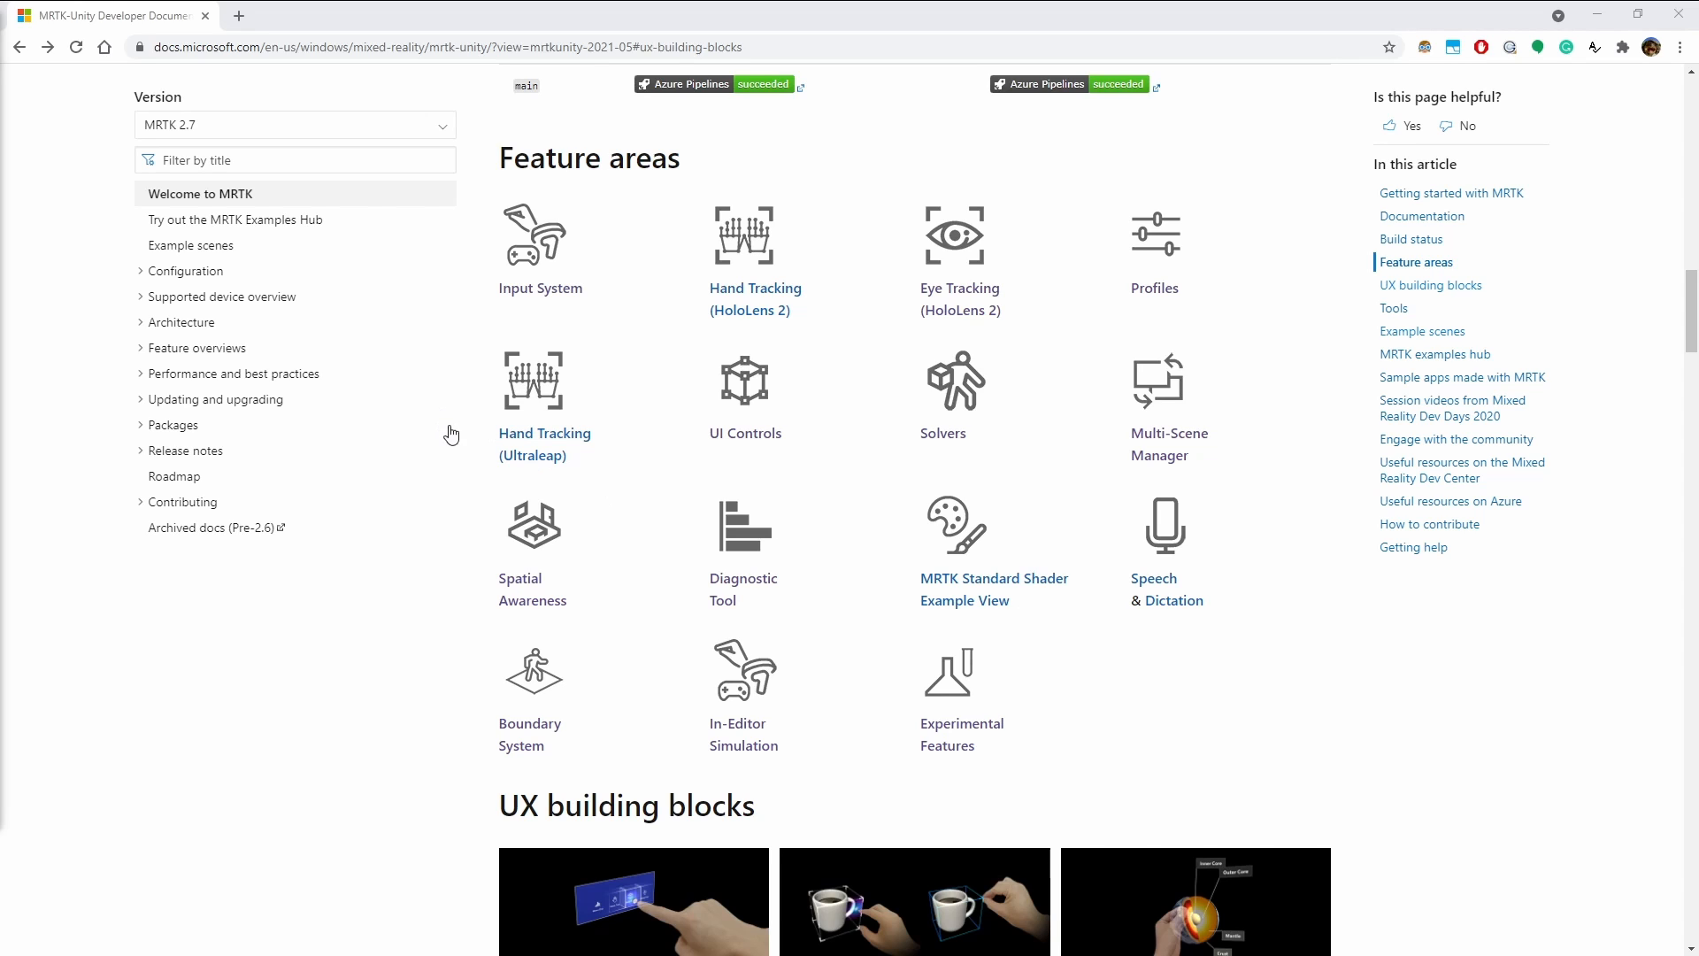
Switch to the MRTK-Unity documentation in the browser and look through the overview of UX building blocks.
{"action": "scroll", "coordinate": [468, 442], "scroll_direction": "down", "scroll_amount": 3}
{"action": "scroll", "coordinate": [470, 440], "scroll_direction": "down", "scroll_amount": 1}
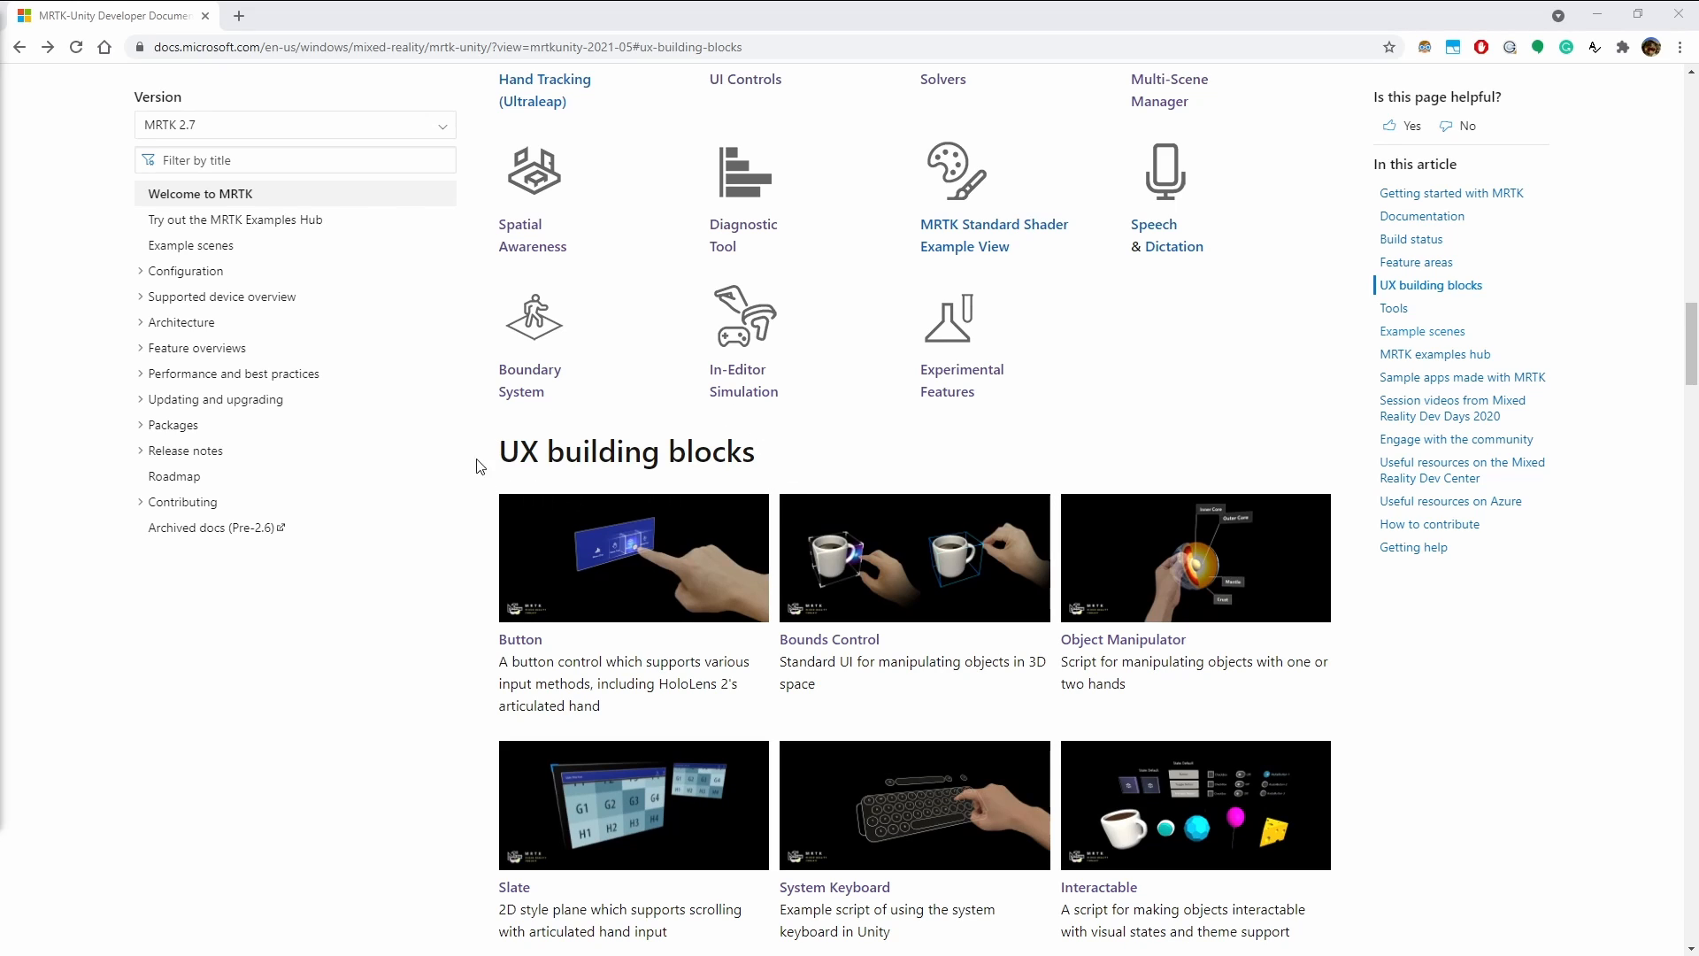
{"action": "scroll", "coordinate": [469, 460], "scroll_direction": "down", "scroll_amount": 1}
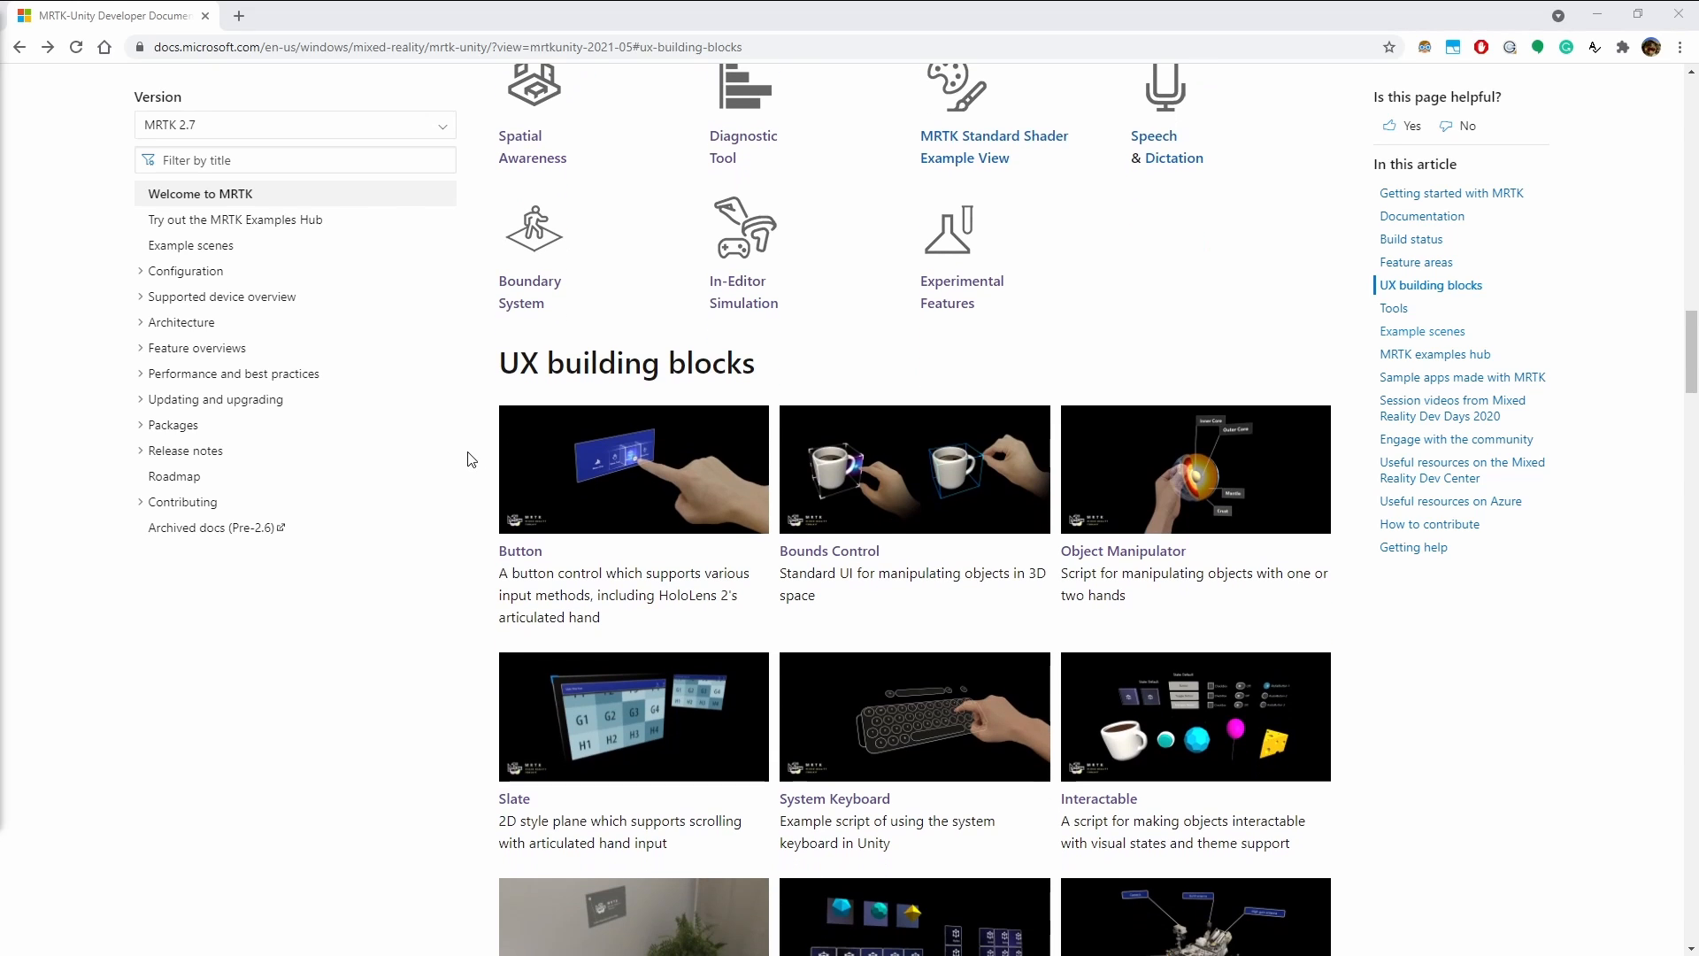
{"action": "scroll", "coordinate": [470, 452], "scroll_direction": "down", "scroll_amount": 1}
{"action": "scroll", "coordinate": [472, 440], "scroll_direction": "down", "scroll_amount": 2}
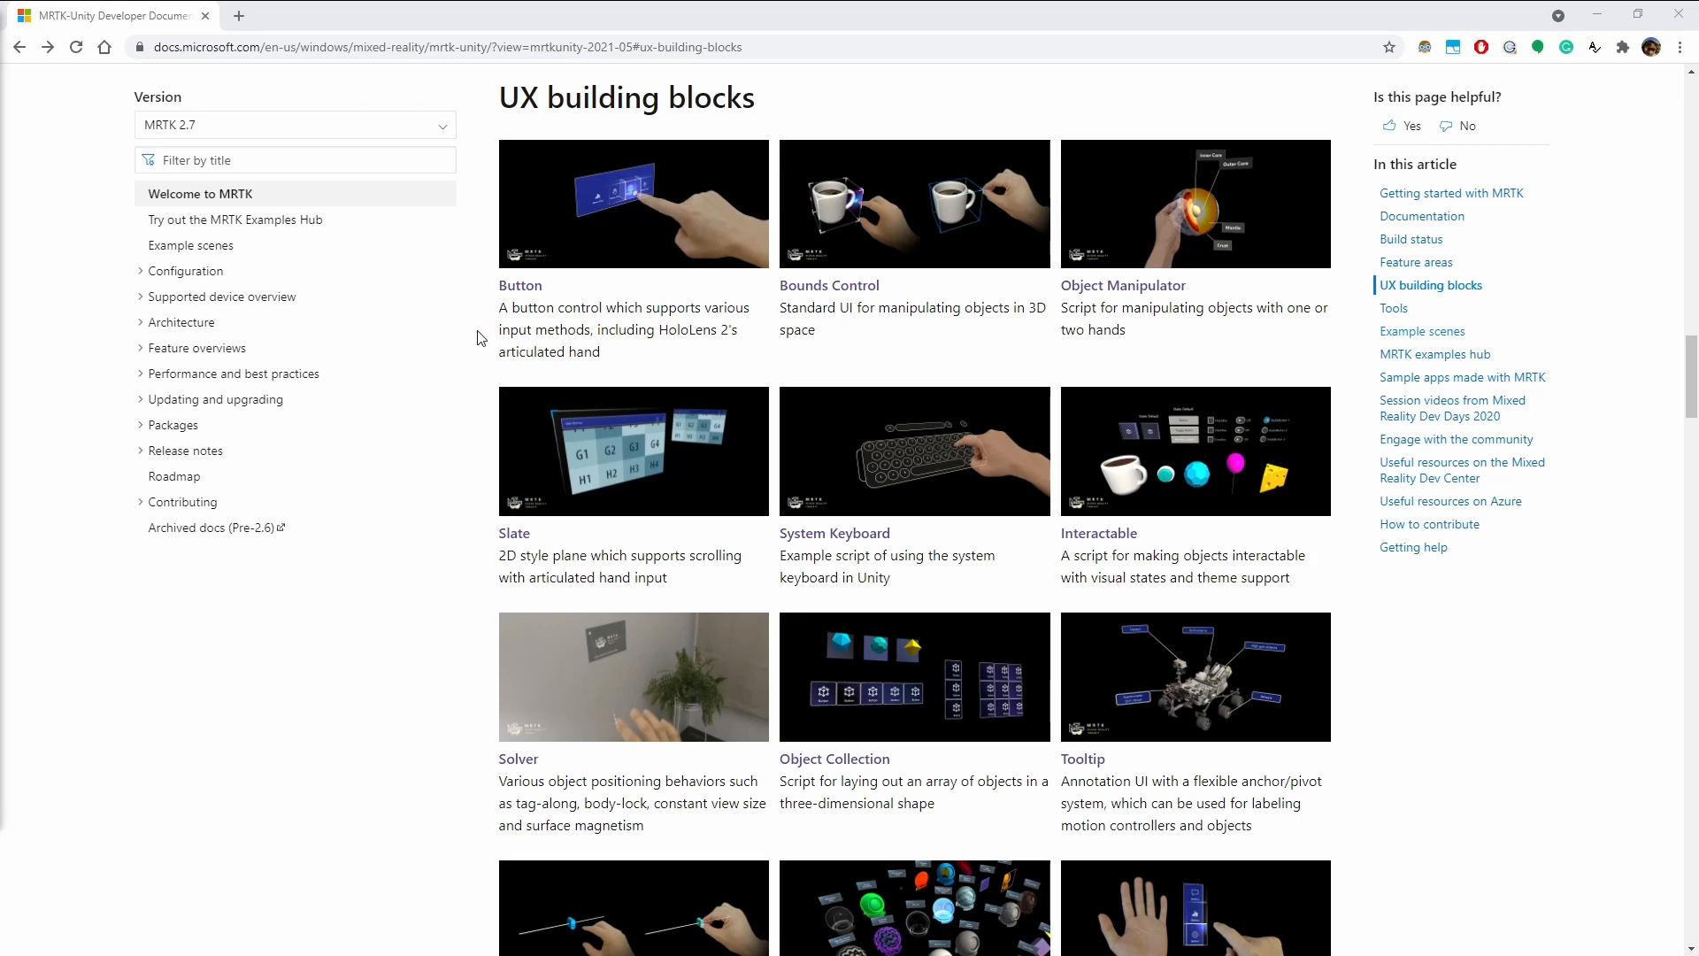
{"action": "scroll", "coordinate": [478, 337], "scroll_direction": "down", "scroll_amount": 10}
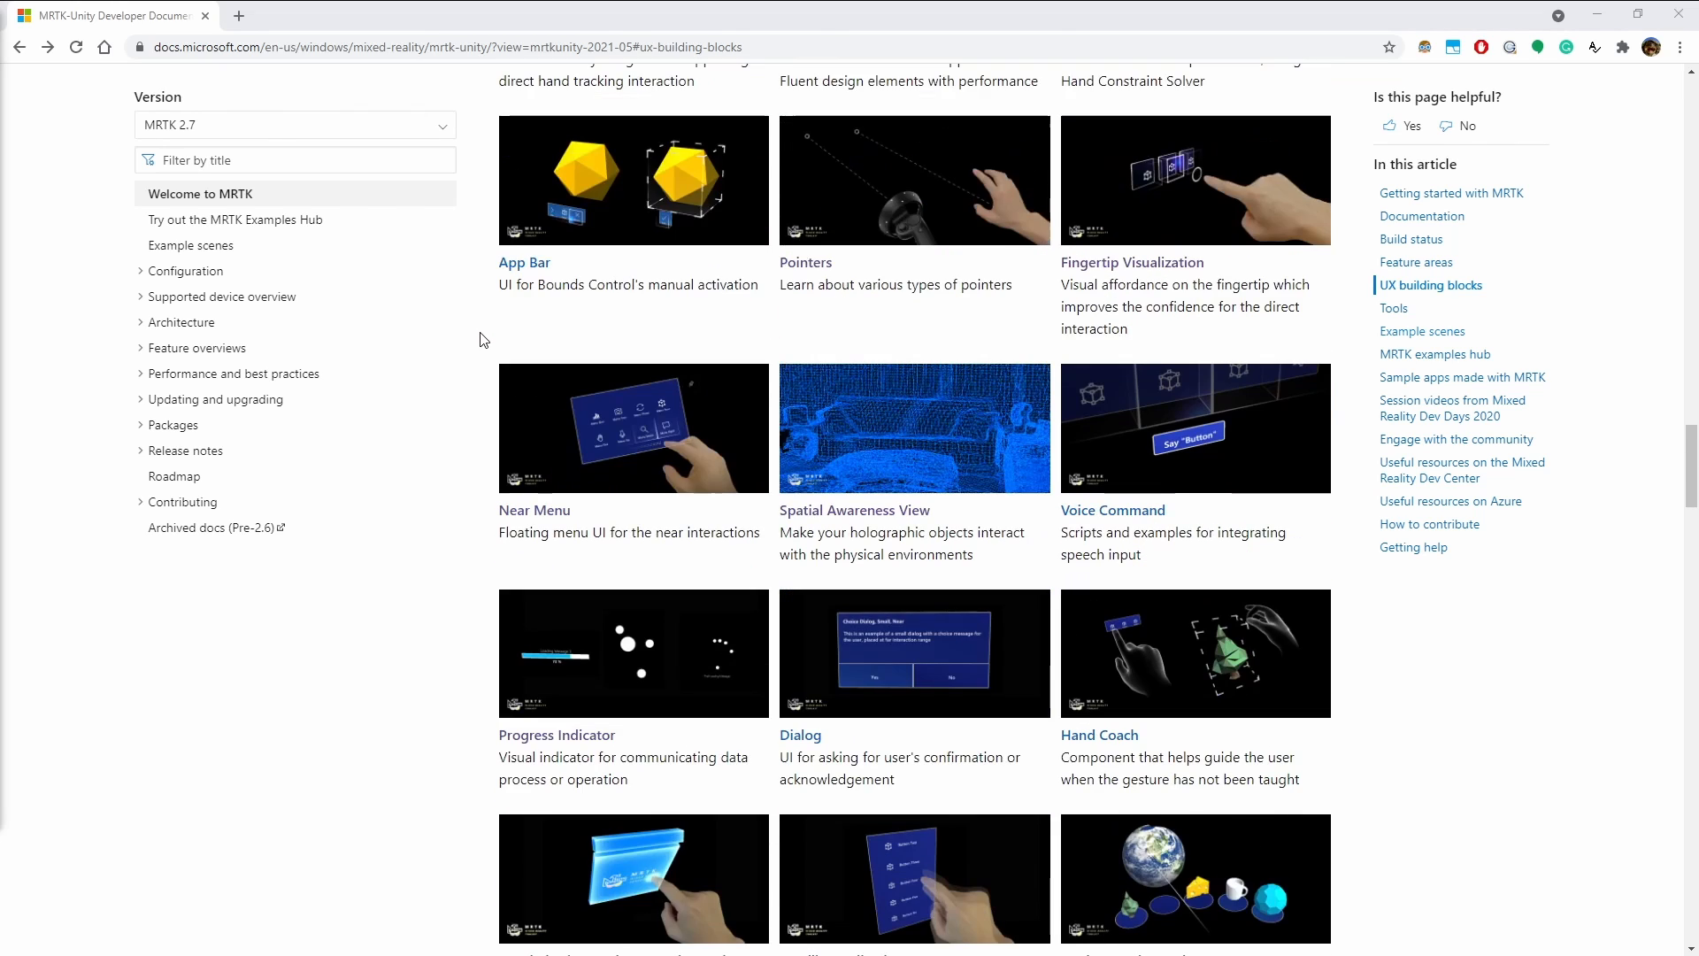
{"action": "scroll", "coordinate": [482, 339], "scroll_direction": "down", "scroll_amount": 5}
{"action": "scroll", "coordinate": [482, 339], "scroll_direction": "up", "scroll_amount": 4}
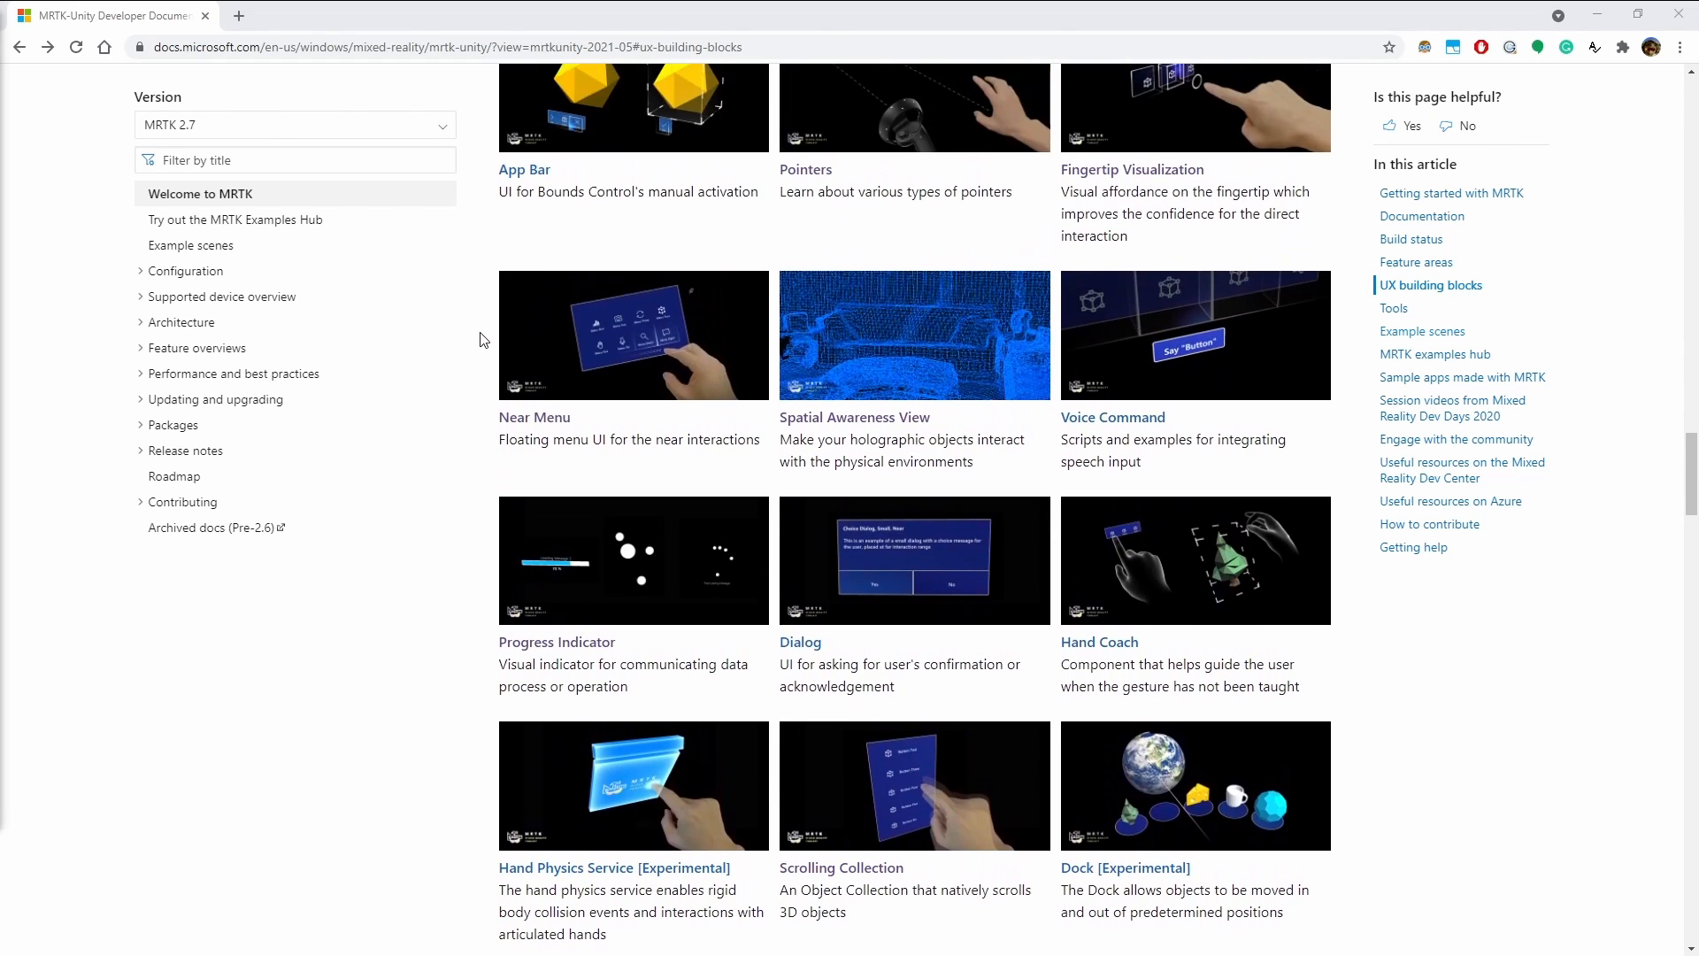
{"action": "scroll", "coordinate": [482, 338], "scroll_direction": "up", "scroll_amount": 1}
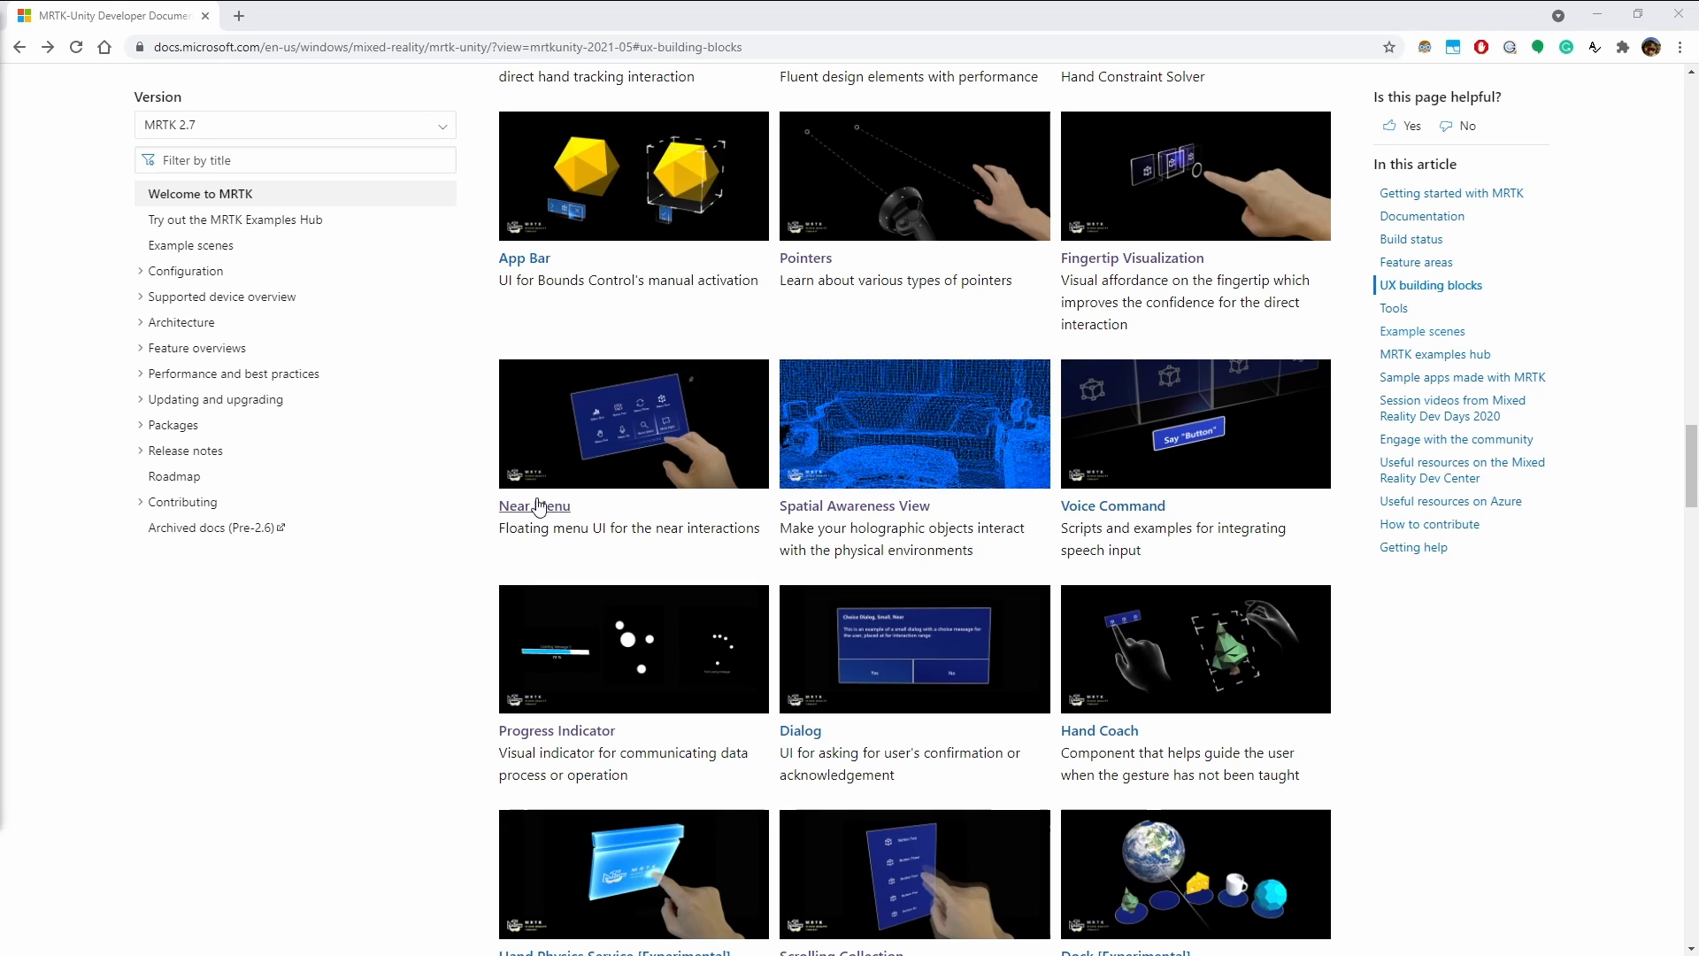
{"action": "scroll", "coordinate": [470, 470], "scroll_direction": "up", "scroll_amount": 7}
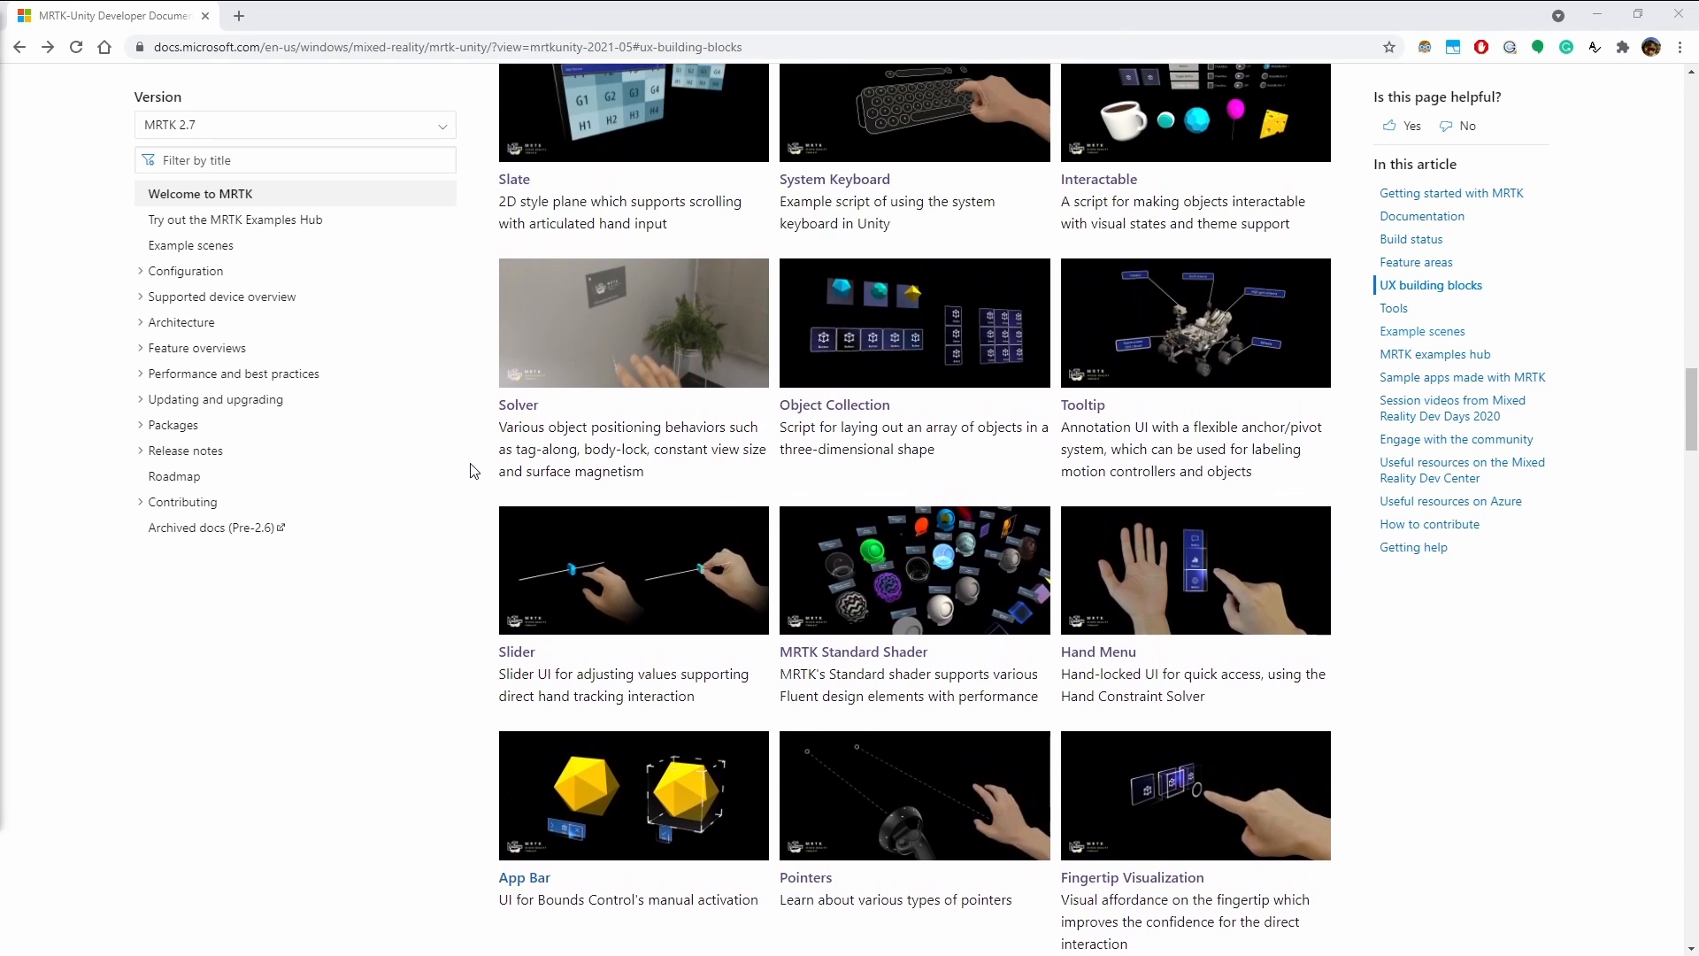
{"action": "scroll", "coordinate": [470, 470], "scroll_direction": "up", "scroll_amount": 5}
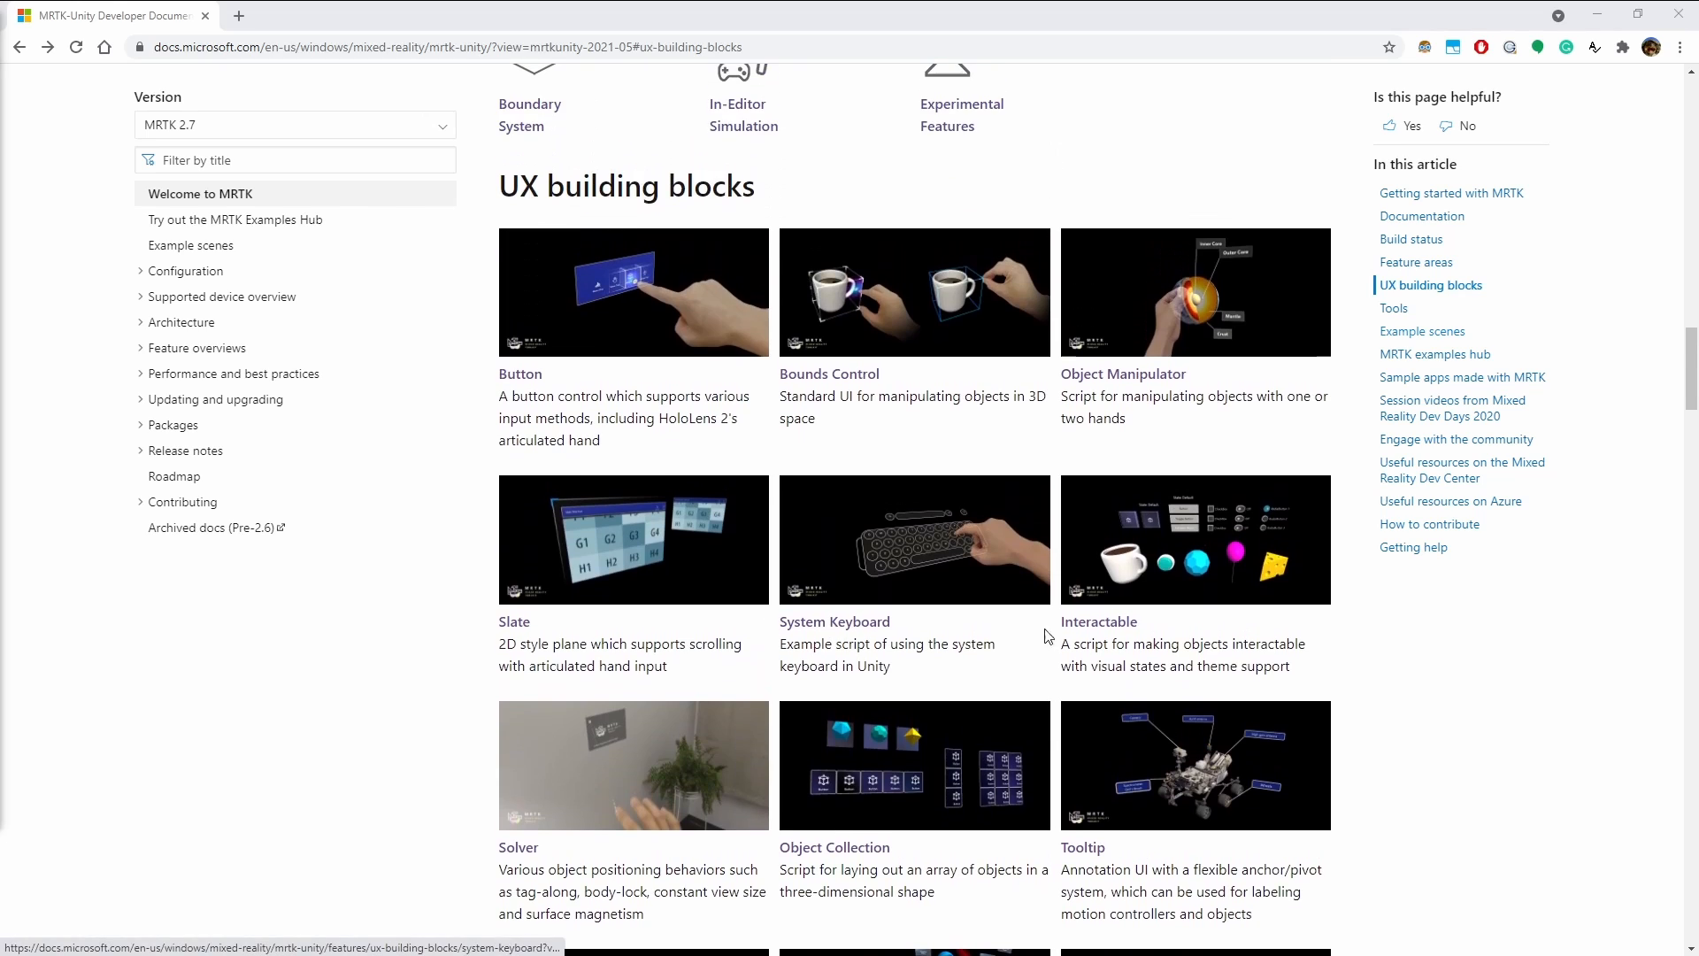
Find the Hand Menu building block, open its page and read through the hand menu examples to the Scripts section.
{"action": "scroll", "coordinate": [470, 430], "scroll_direction": "down", "scroll_amount": 1}
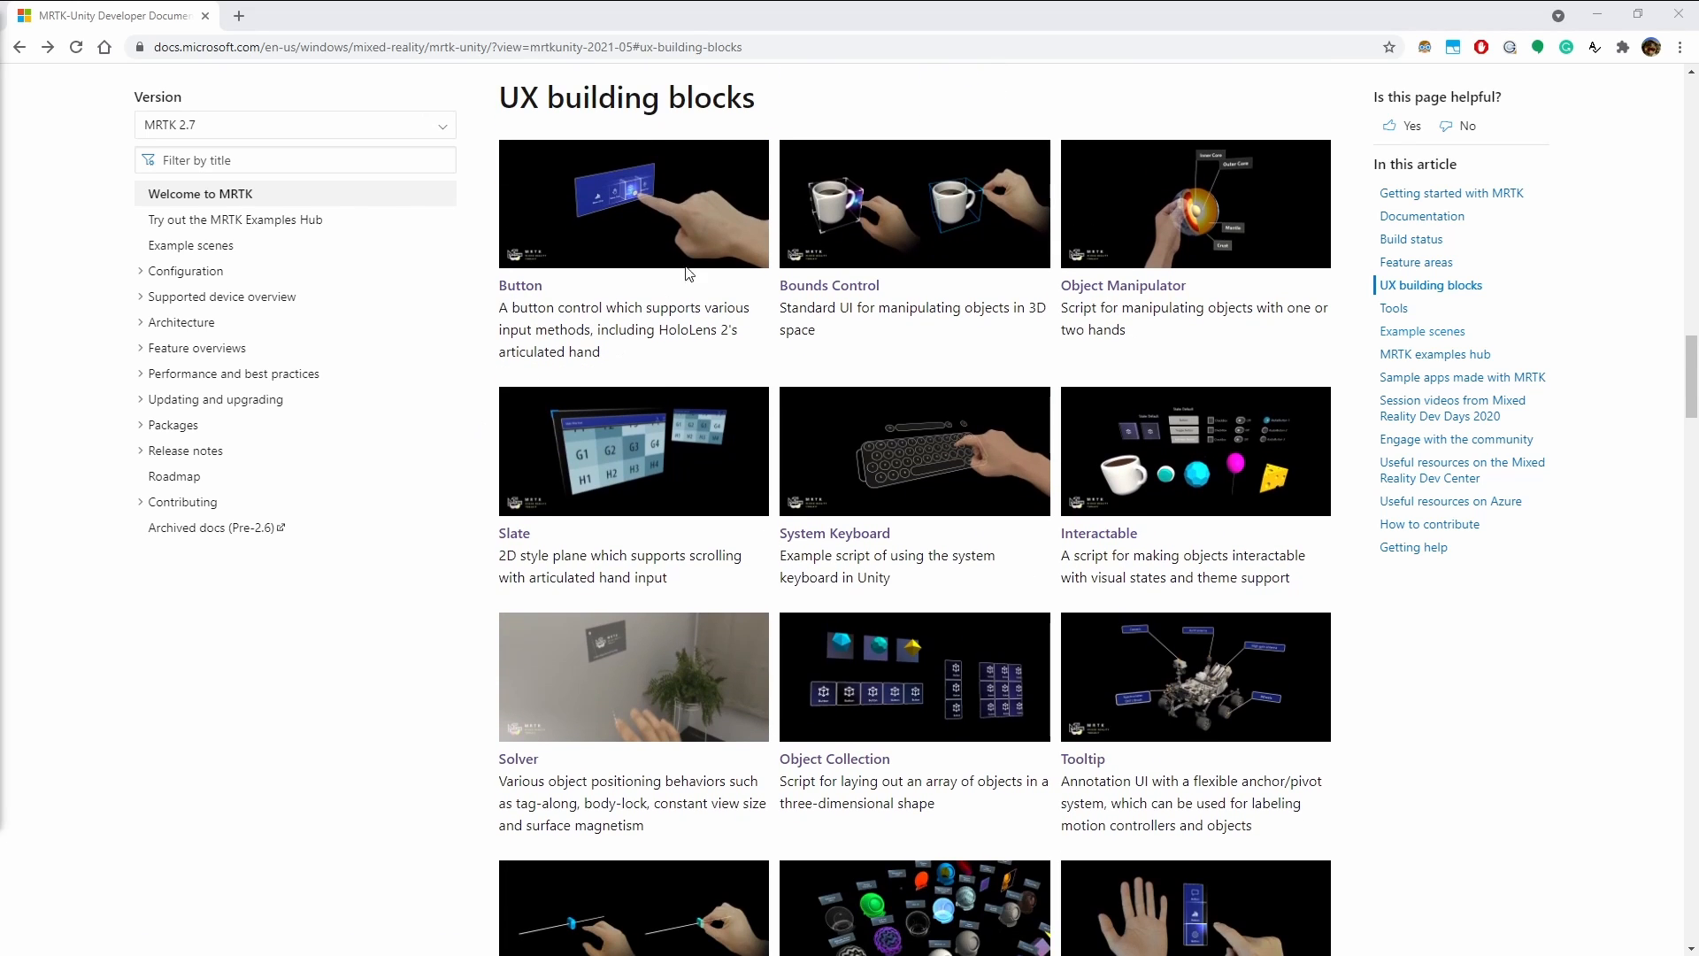
{"action": "scroll", "coordinate": [461, 441], "scroll_direction": "down", "scroll_amount": 3}
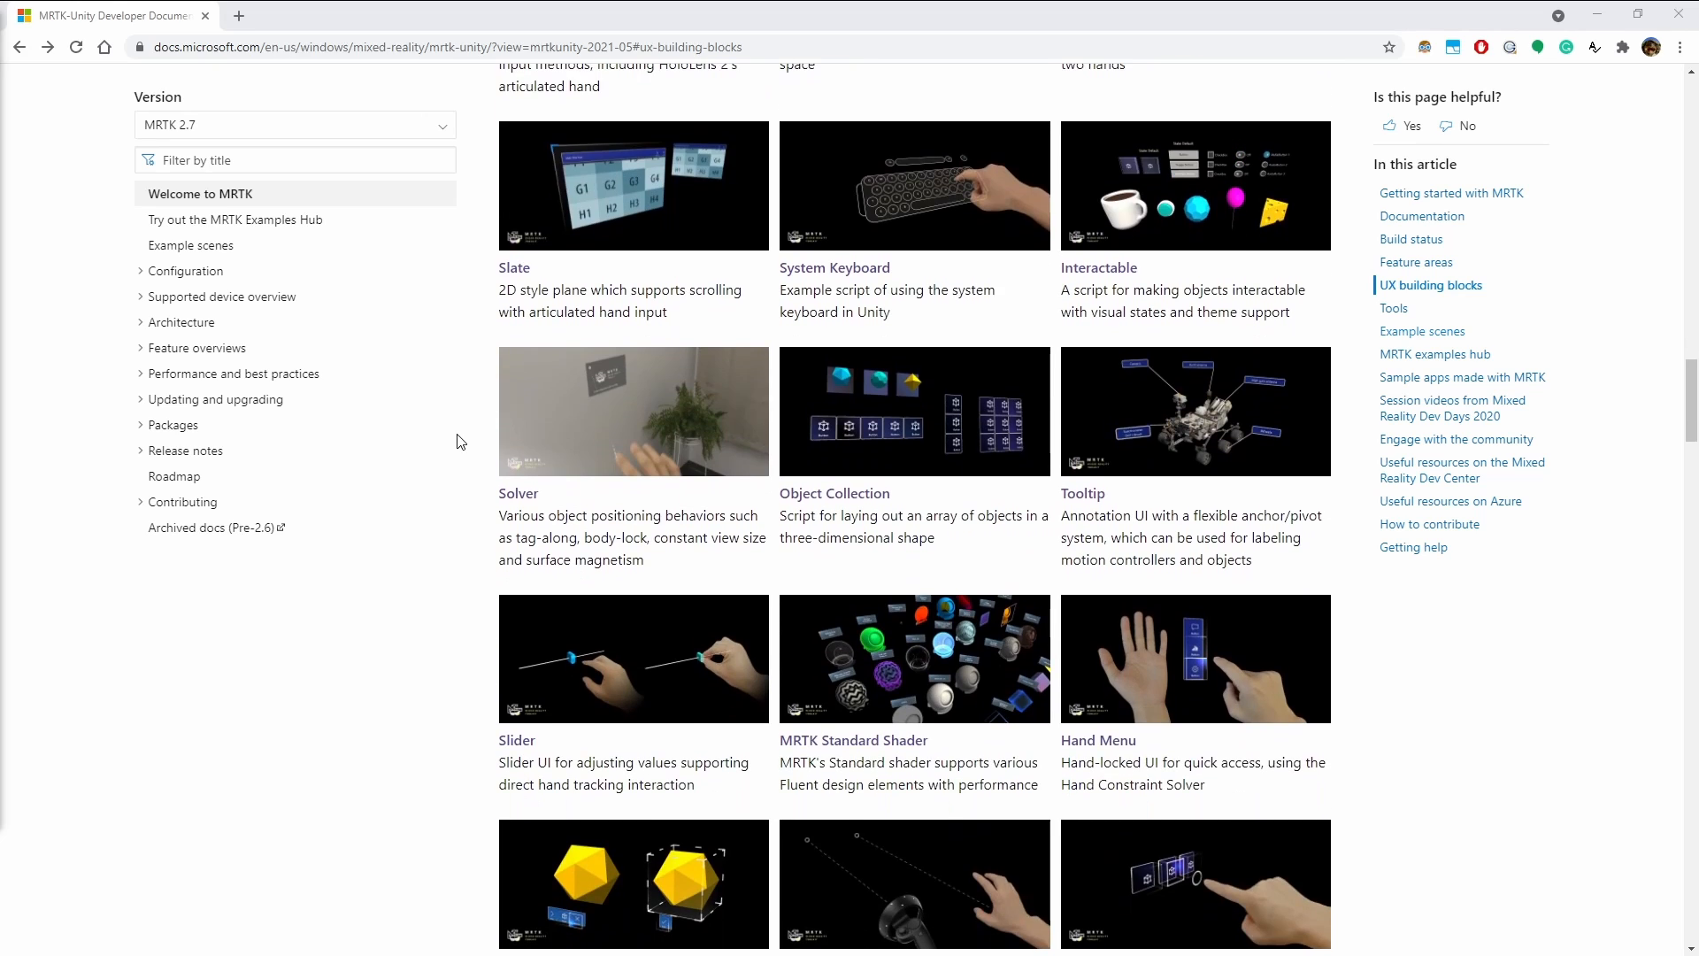
{"action": "scroll", "coordinate": [461, 442], "scroll_direction": "down", "scroll_amount": 2}
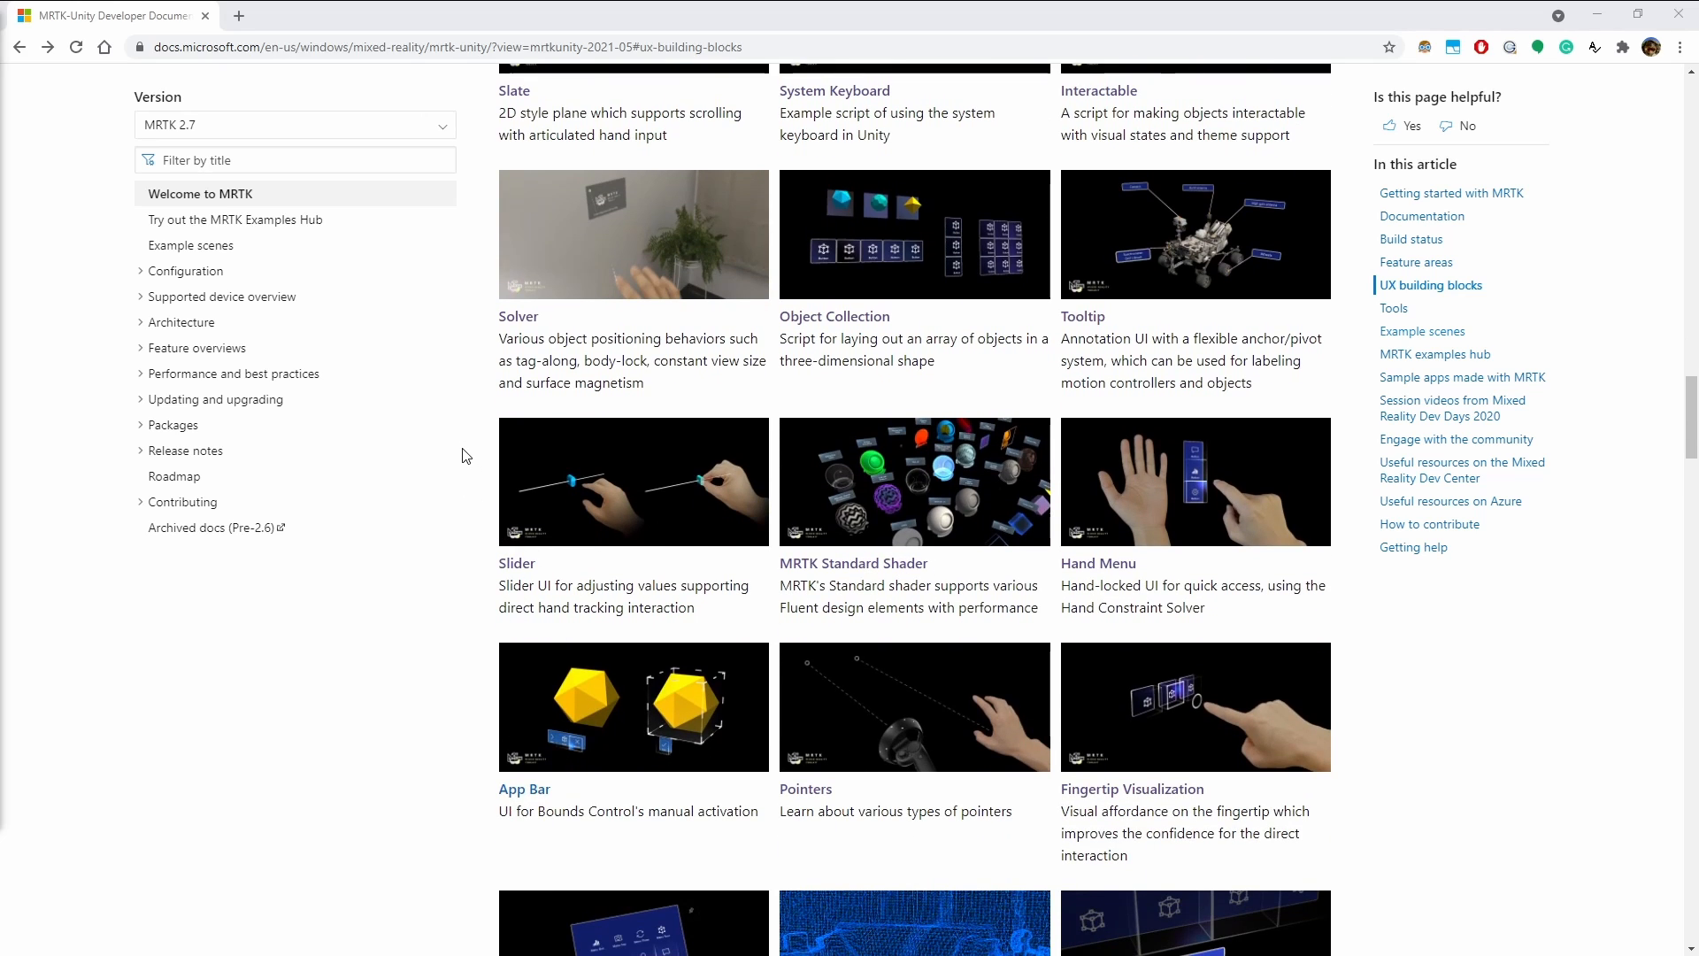
{"action": "scroll", "coordinate": [457, 456], "scroll_direction": "down", "scroll_amount": 2}
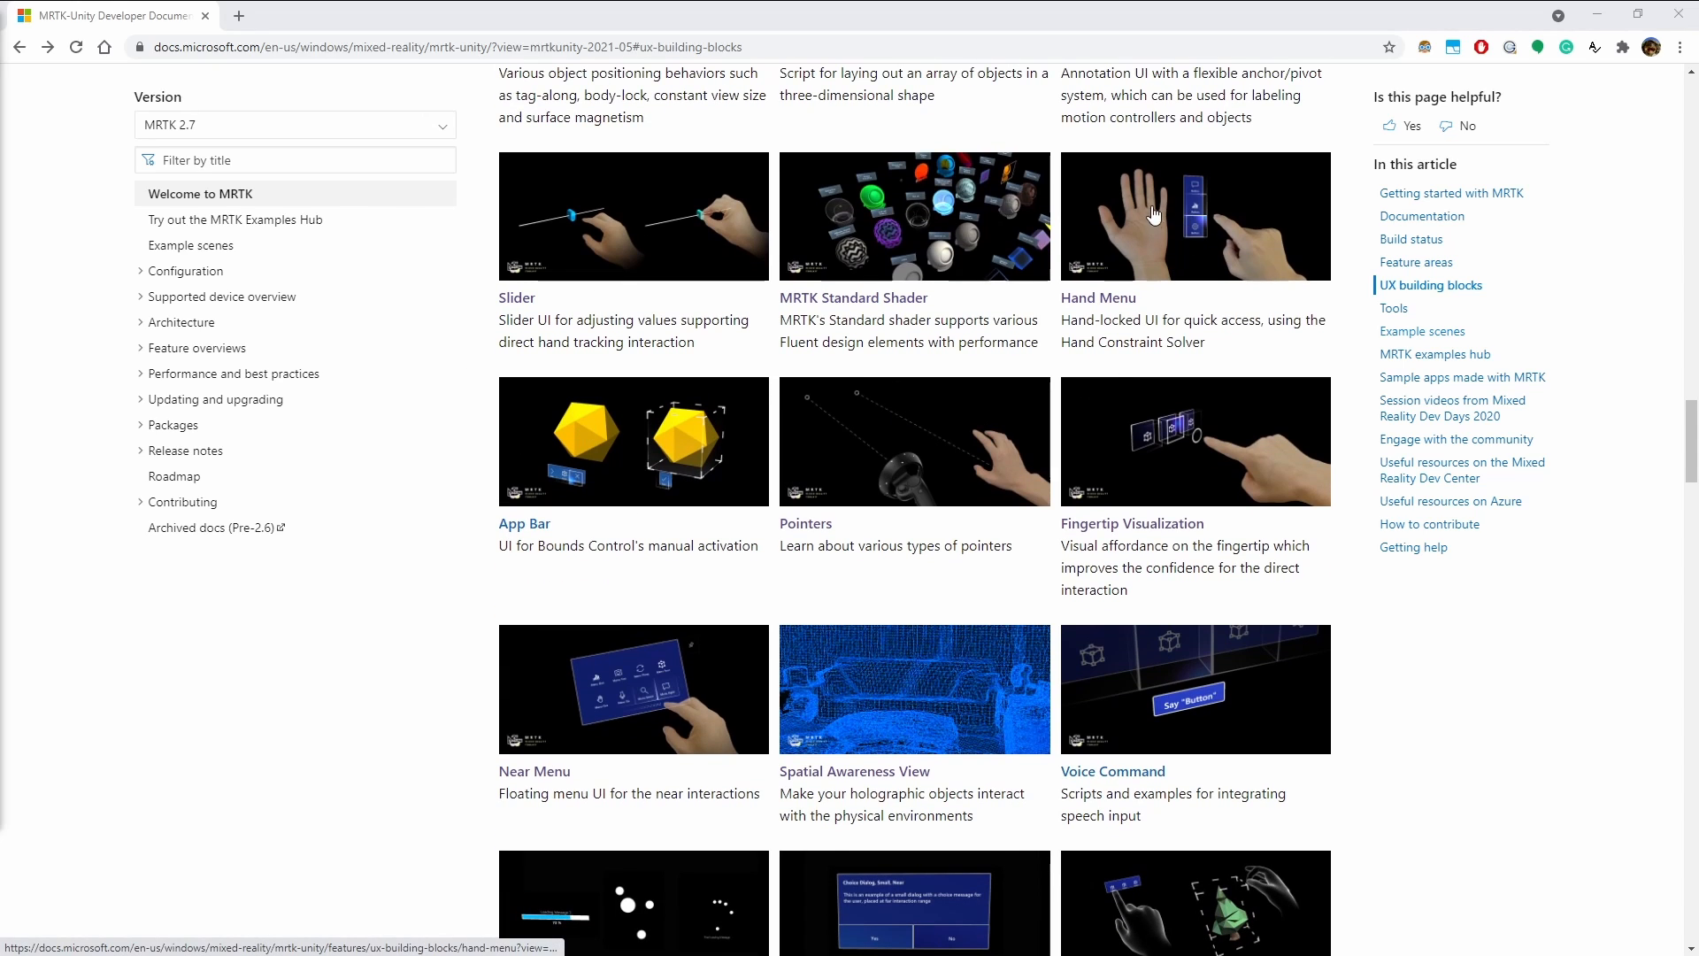
{"action": "left_click", "coordinate": [1090, 309]}
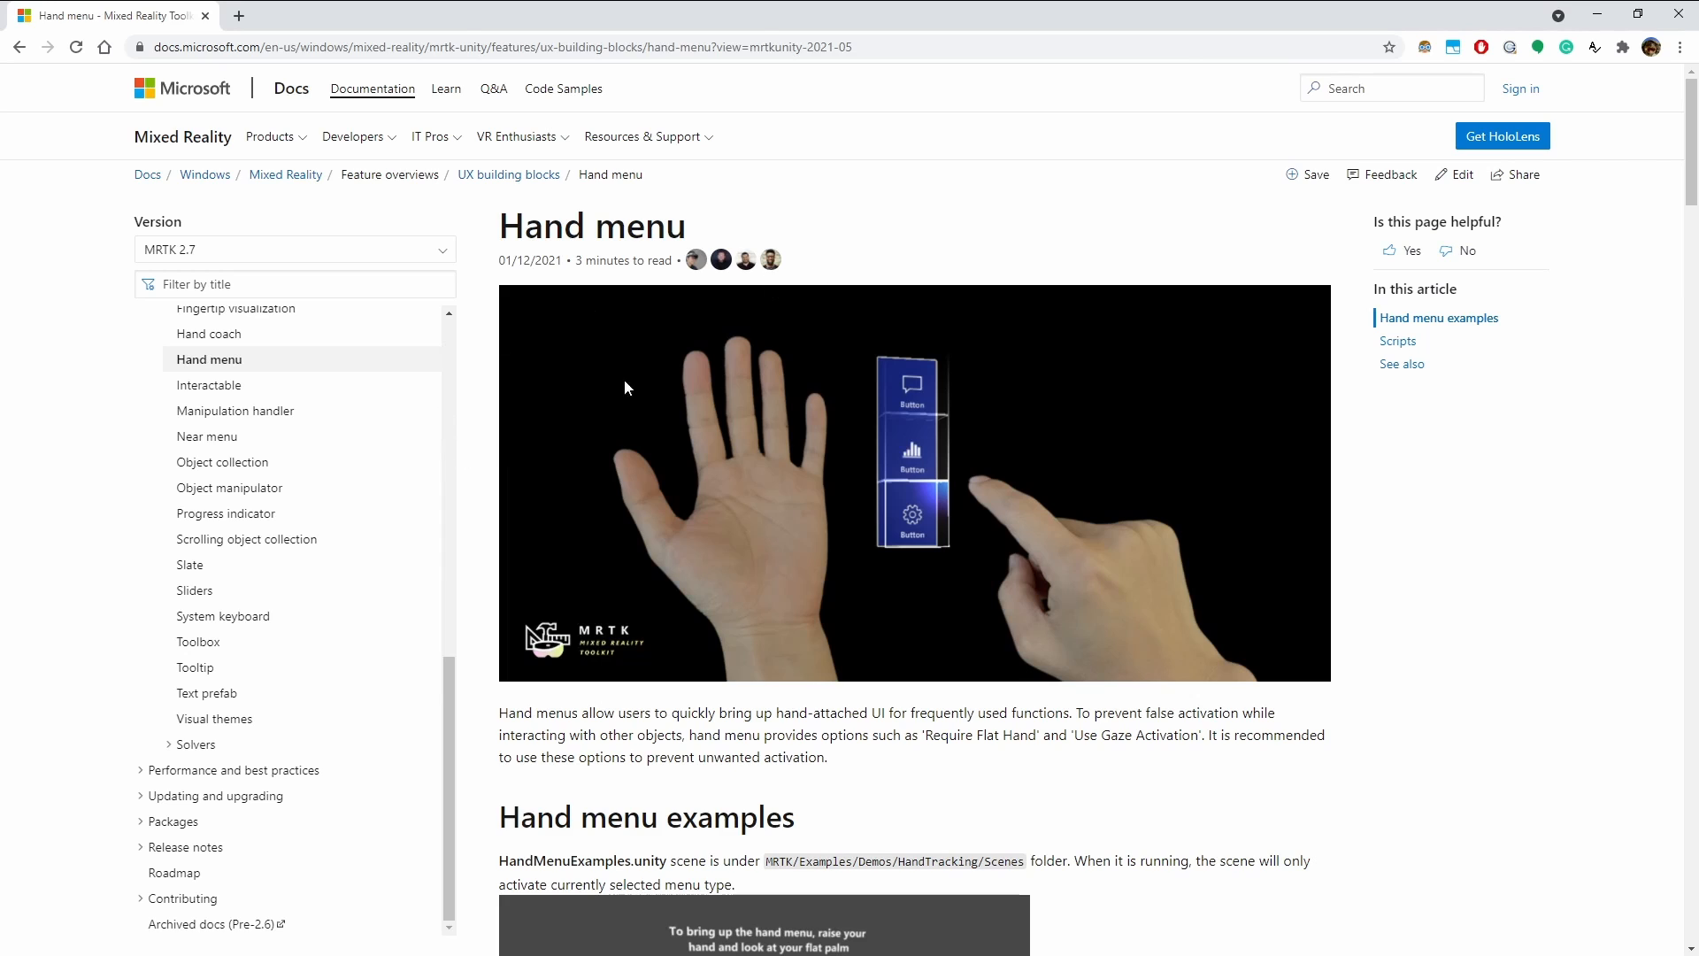
{"action": "scroll", "coordinate": [486, 517], "scroll_direction": "down", "scroll_amount": 10}
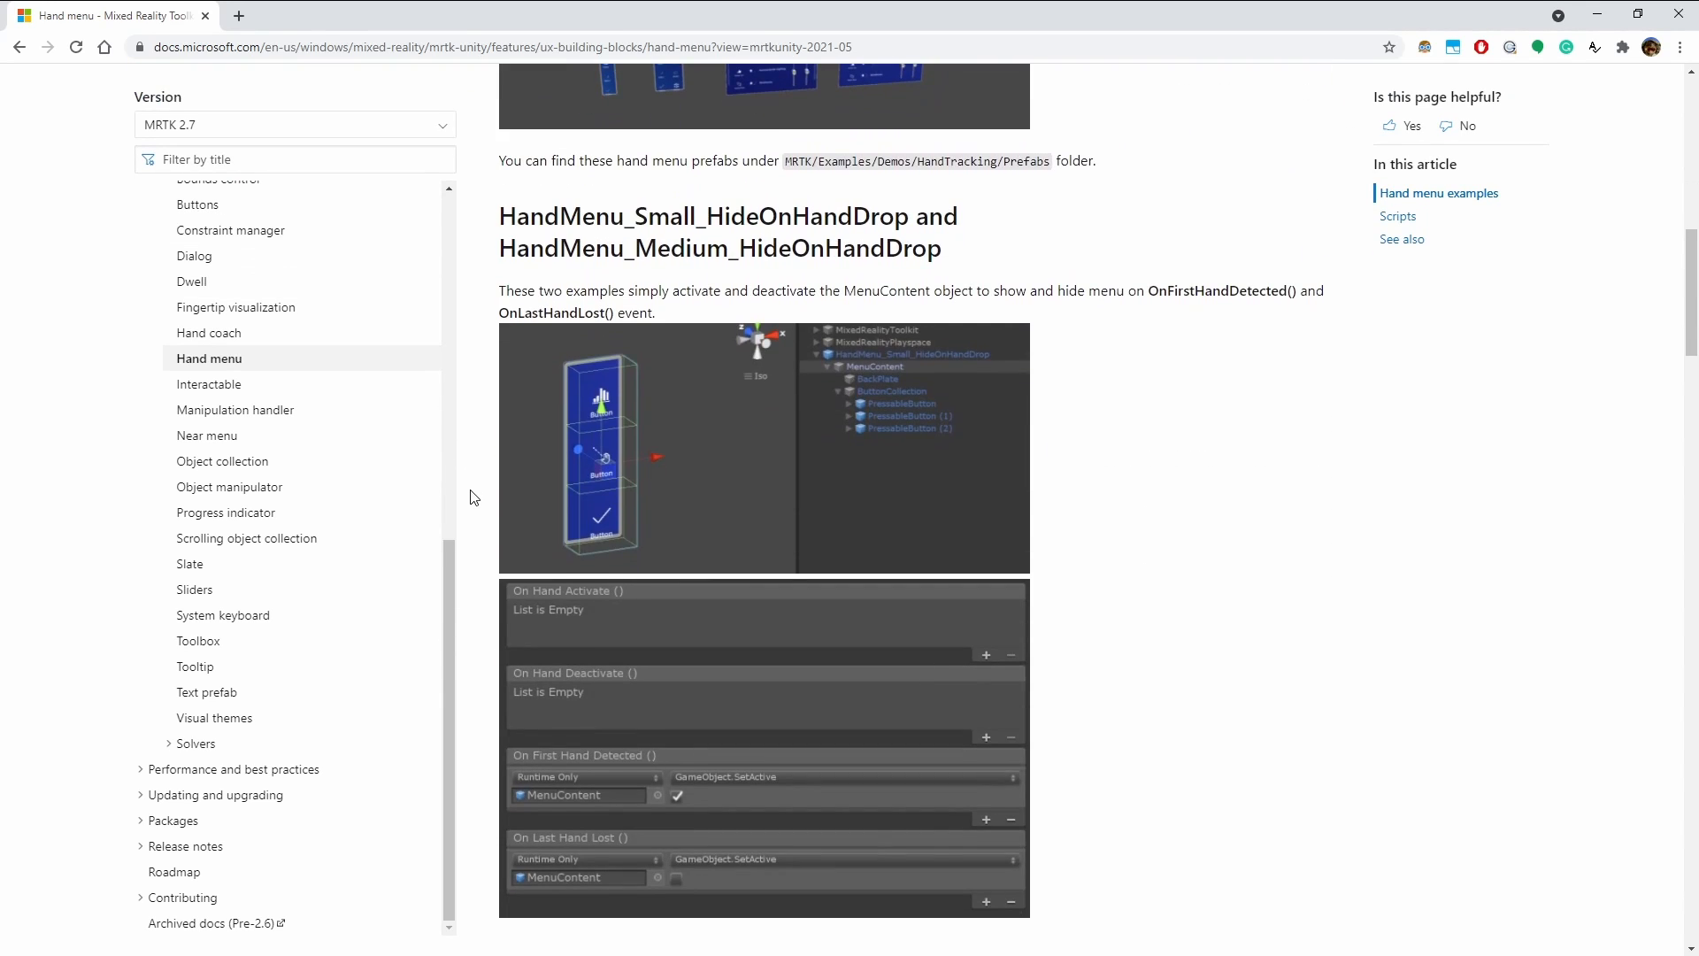
{"action": "scroll", "coordinate": [469, 498], "scroll_direction": "down", "scroll_amount": 10}
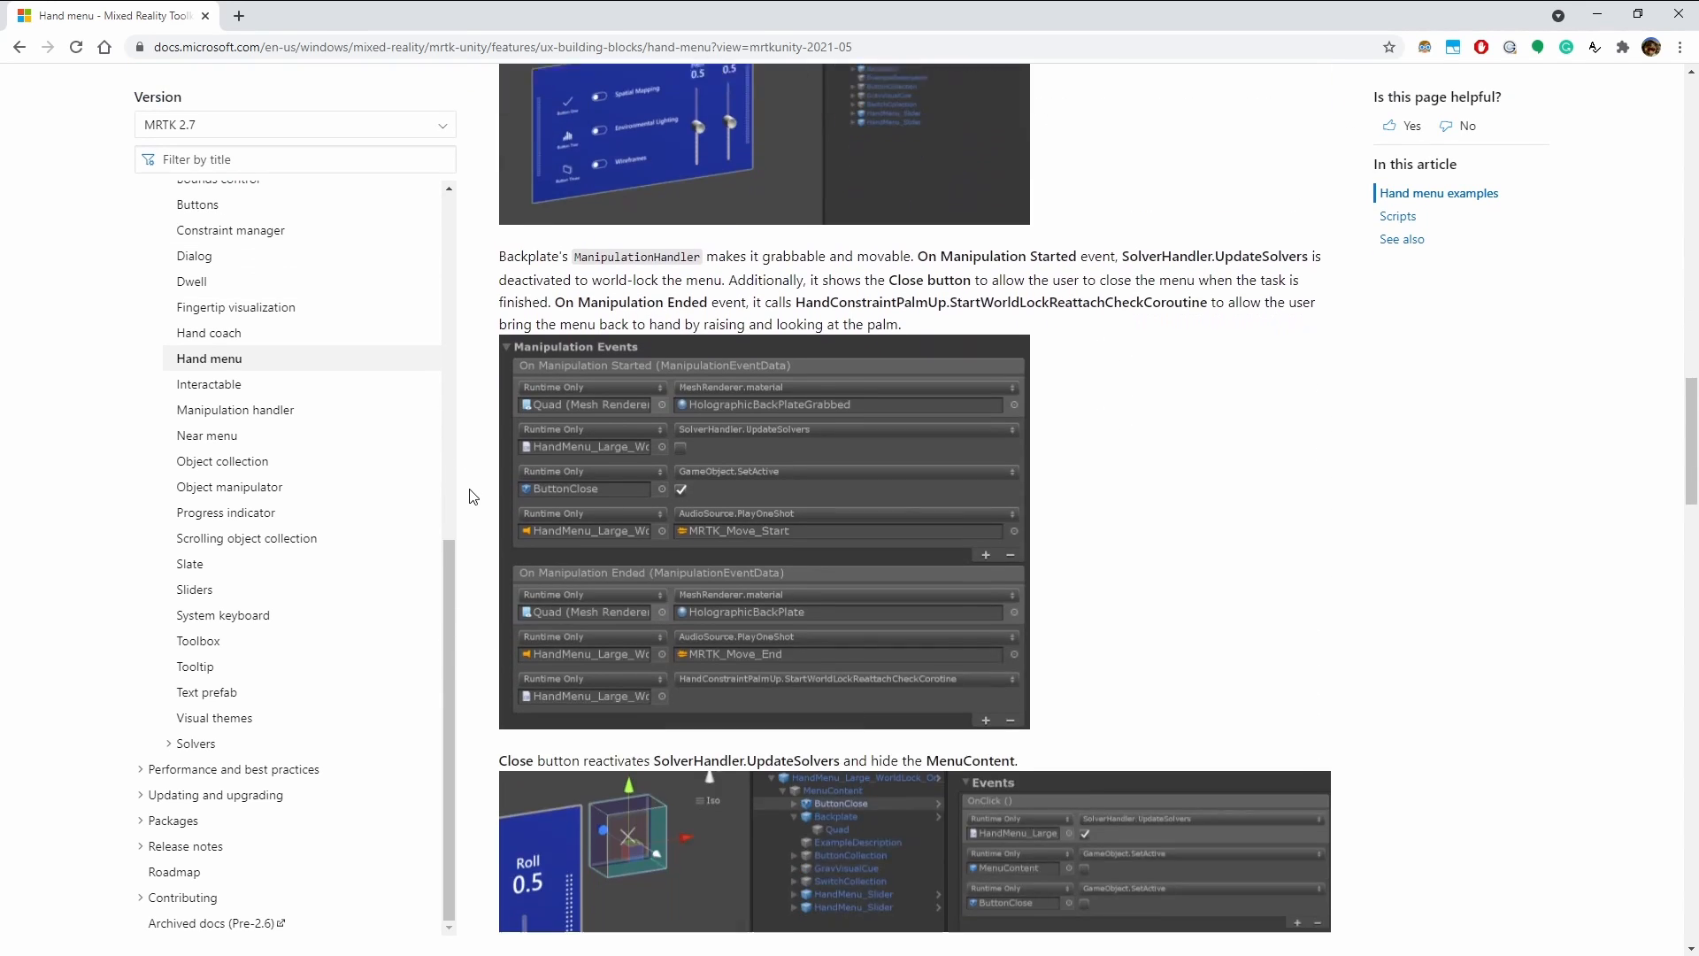
{"action": "scroll", "coordinate": [471, 496], "scroll_direction": "down", "scroll_amount": 4}
{"action": "scroll", "coordinate": [472, 496], "scroll_direction": "up", "scroll_amount": 1}
{"action": "scroll", "coordinate": [475, 495], "scroll_direction": "down", "scroll_amount": 1}
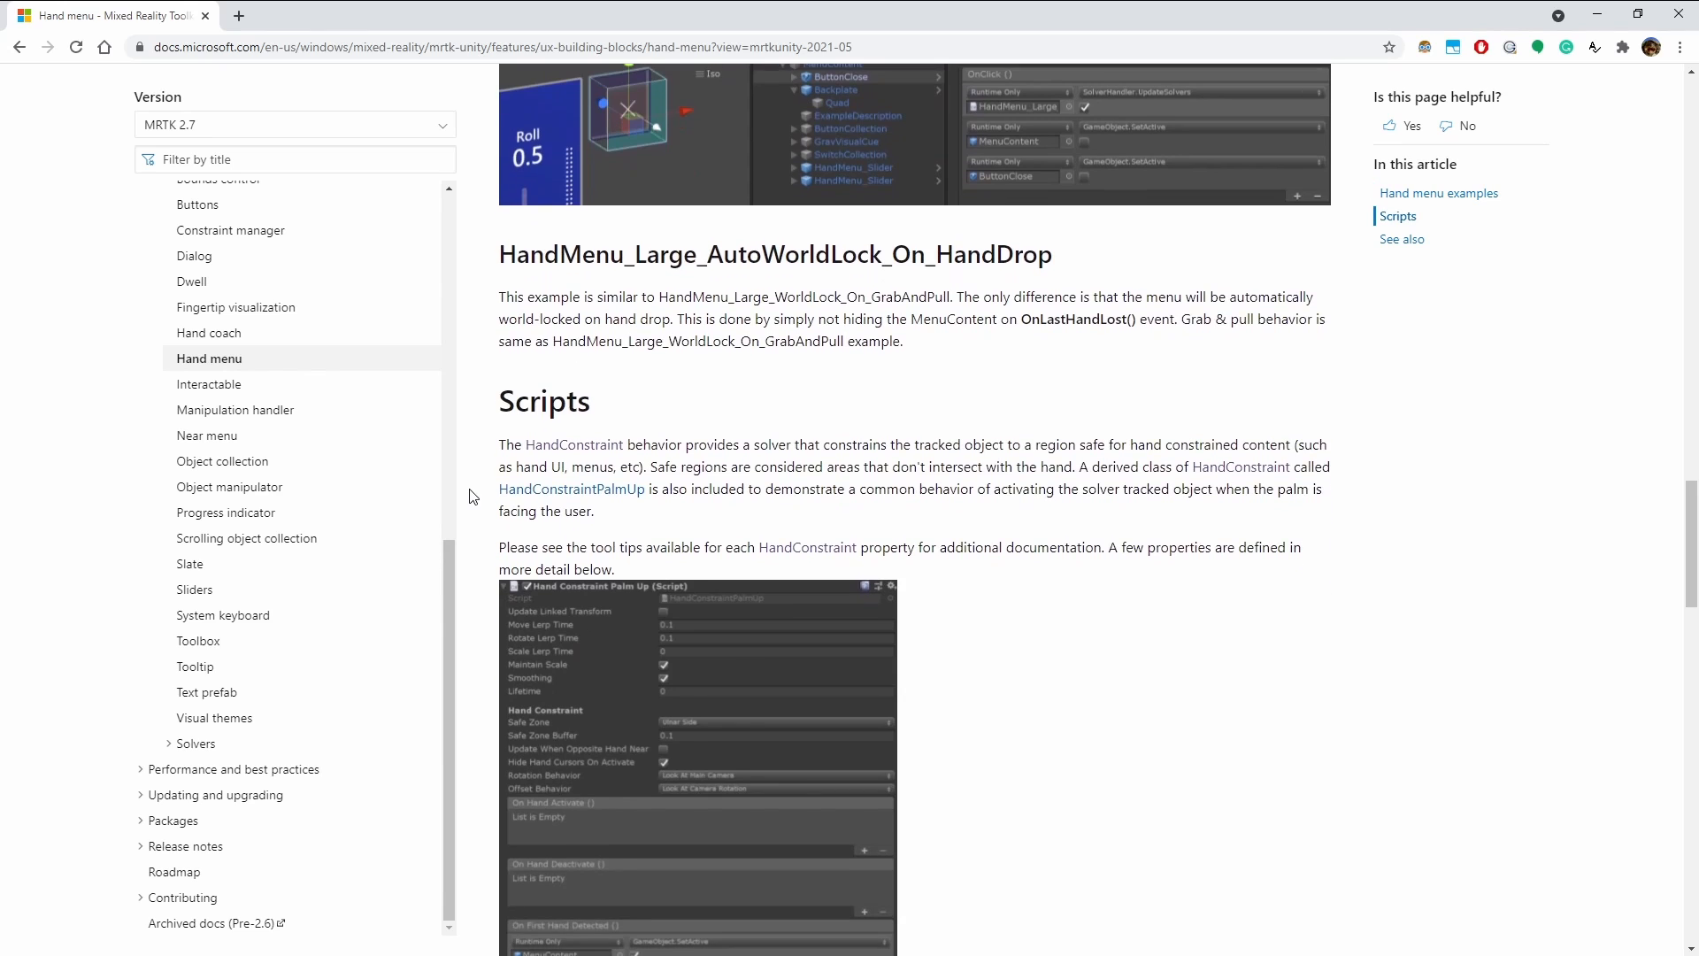
Return from the hand menu article to the UX building blocks overview and open the Button page.
{"action": "scroll", "coordinate": [478, 493], "scroll_direction": "up", "scroll_amount": 5}
{"action": "scroll", "coordinate": [478, 494], "scroll_direction": "up", "scroll_amount": 16}
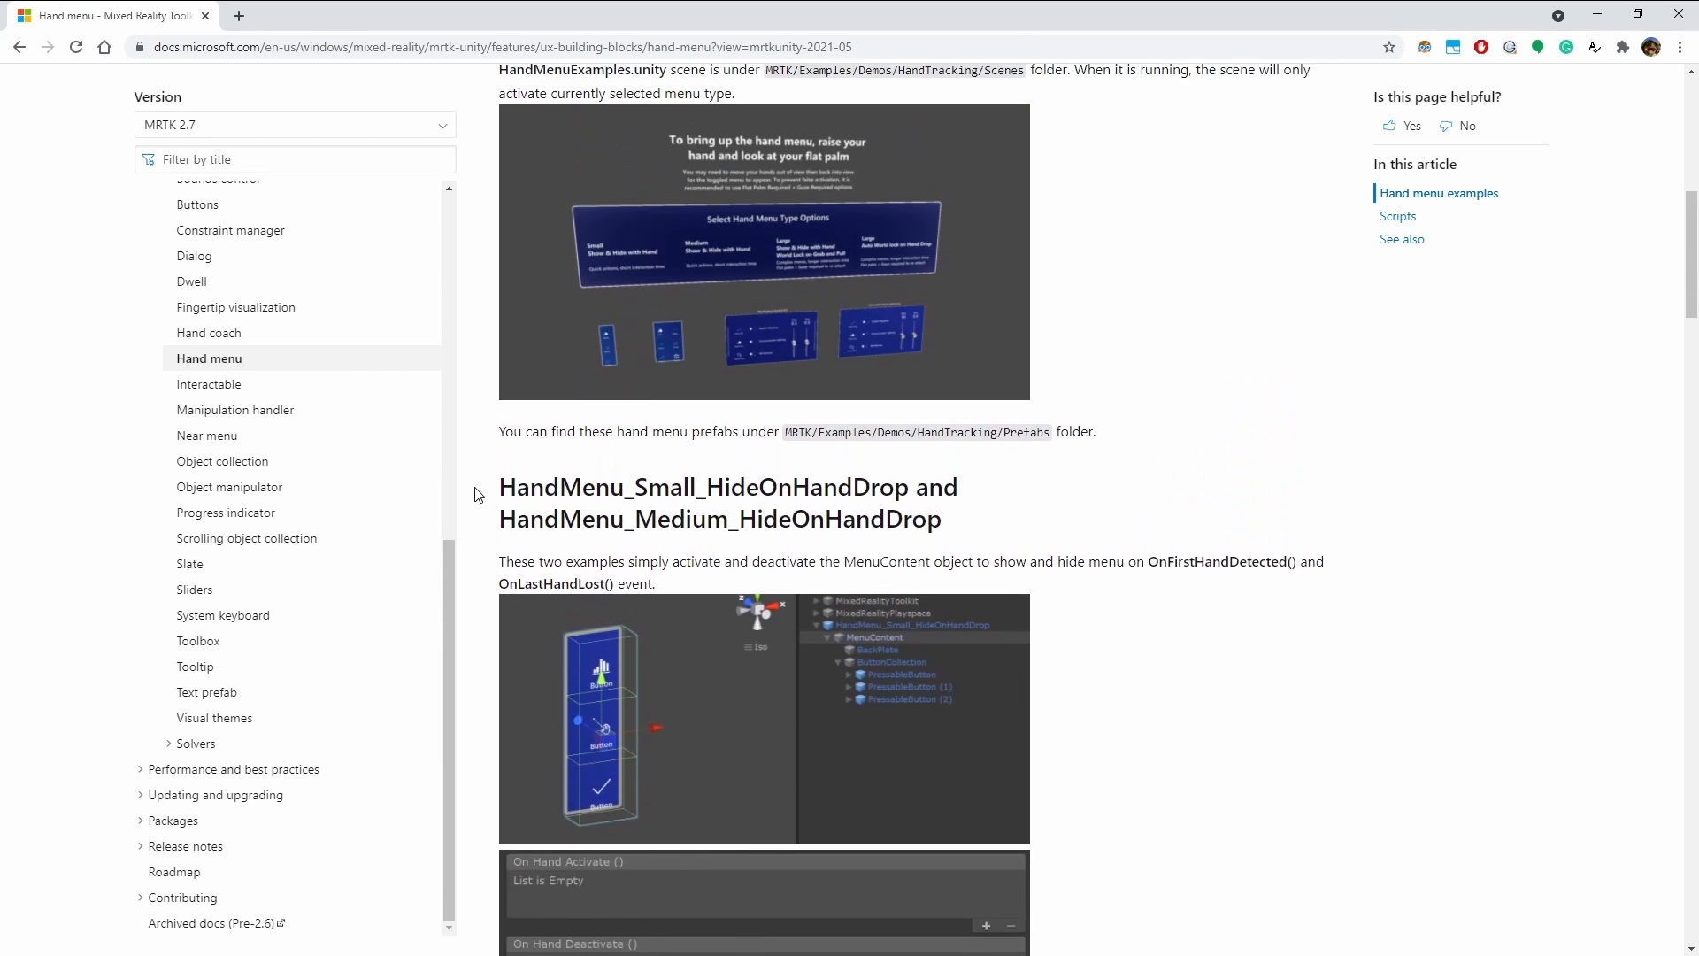
{"action": "key", "text": "alt+Left"}
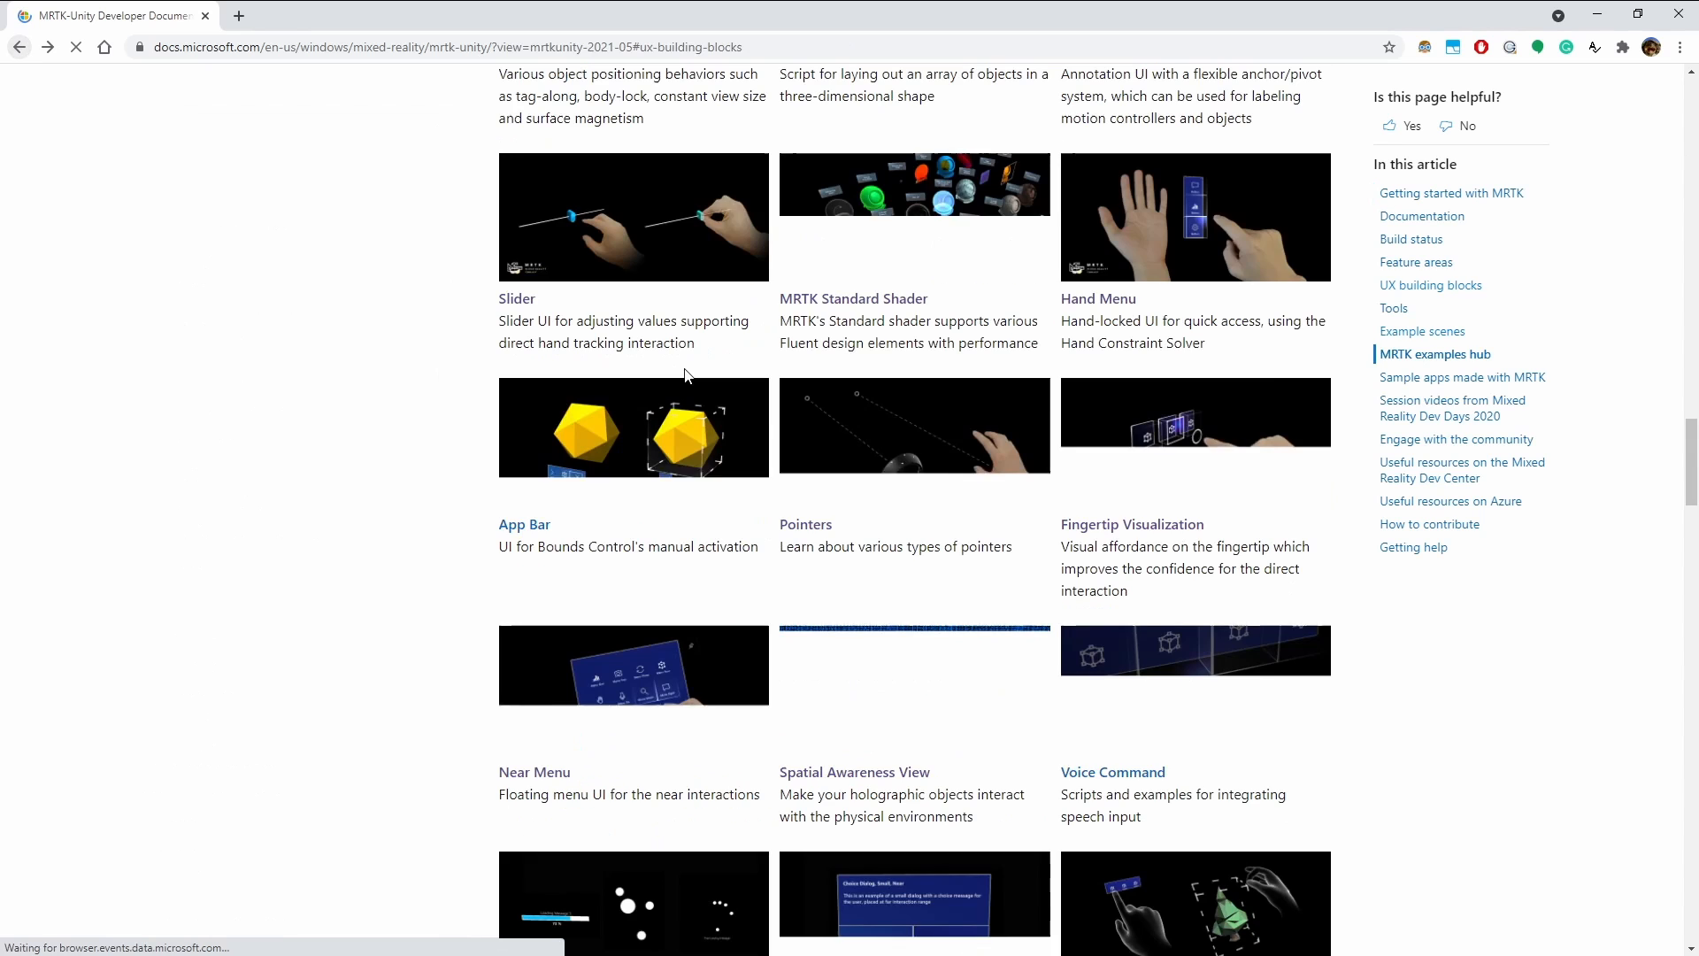
{"action": "scroll", "coordinate": [474, 390], "scroll_direction": "up", "scroll_amount": 5}
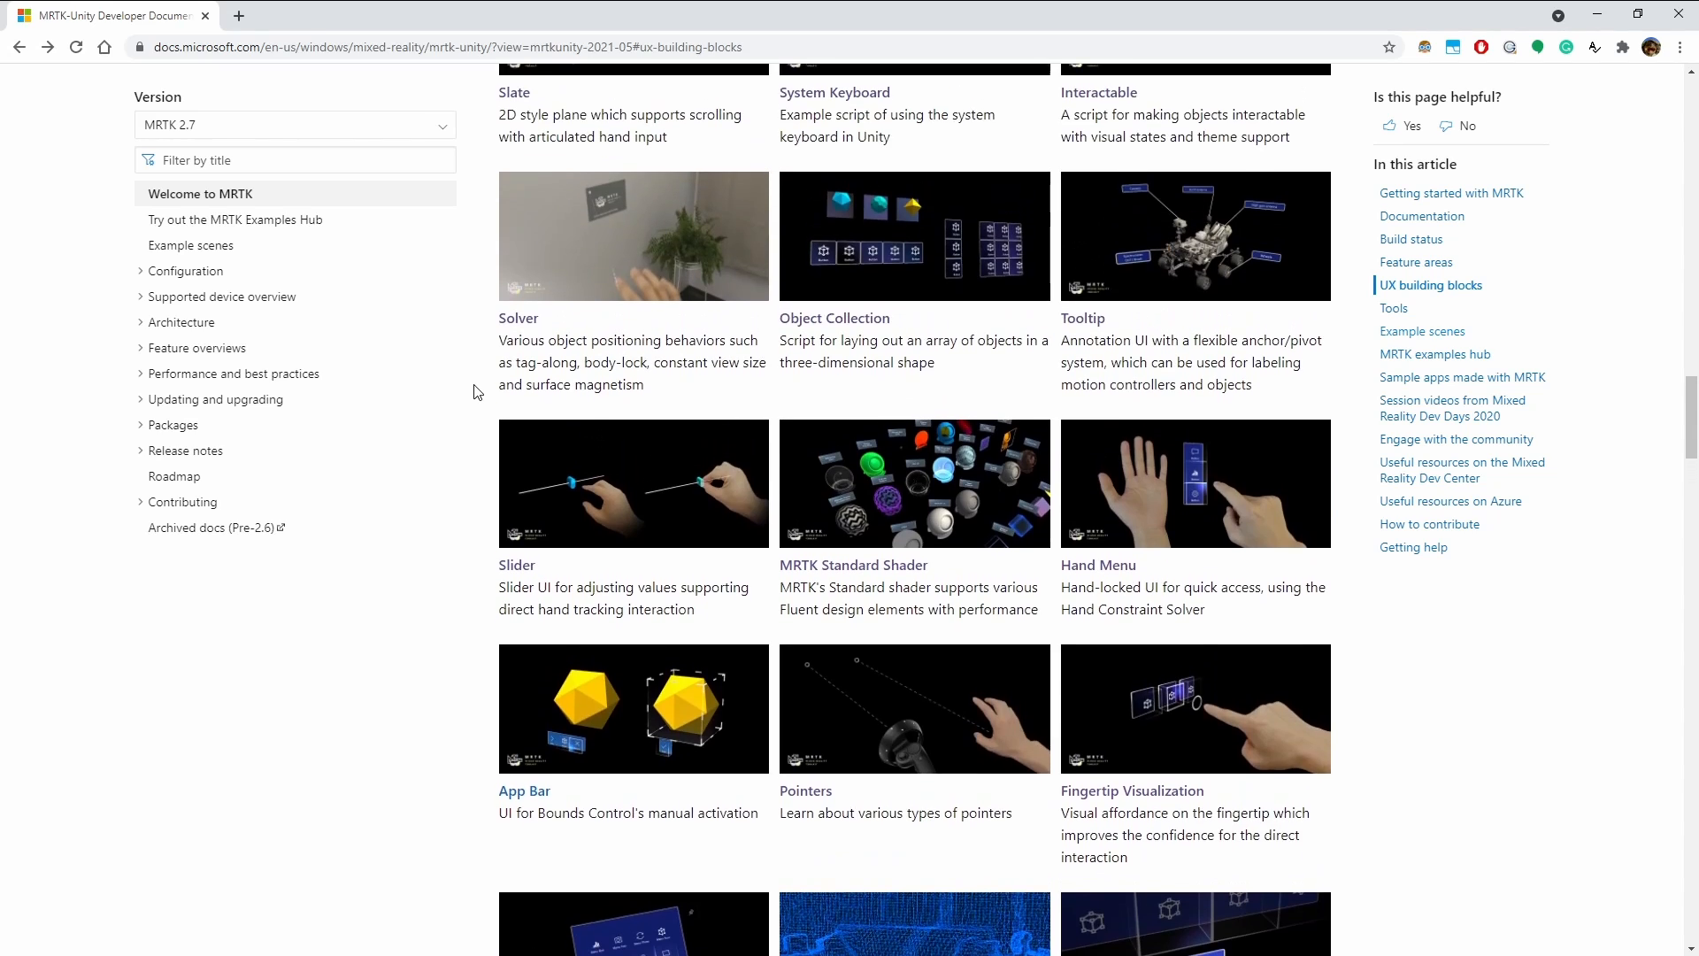
{"action": "scroll", "coordinate": [477, 392], "scroll_direction": "up", "scroll_amount": 2}
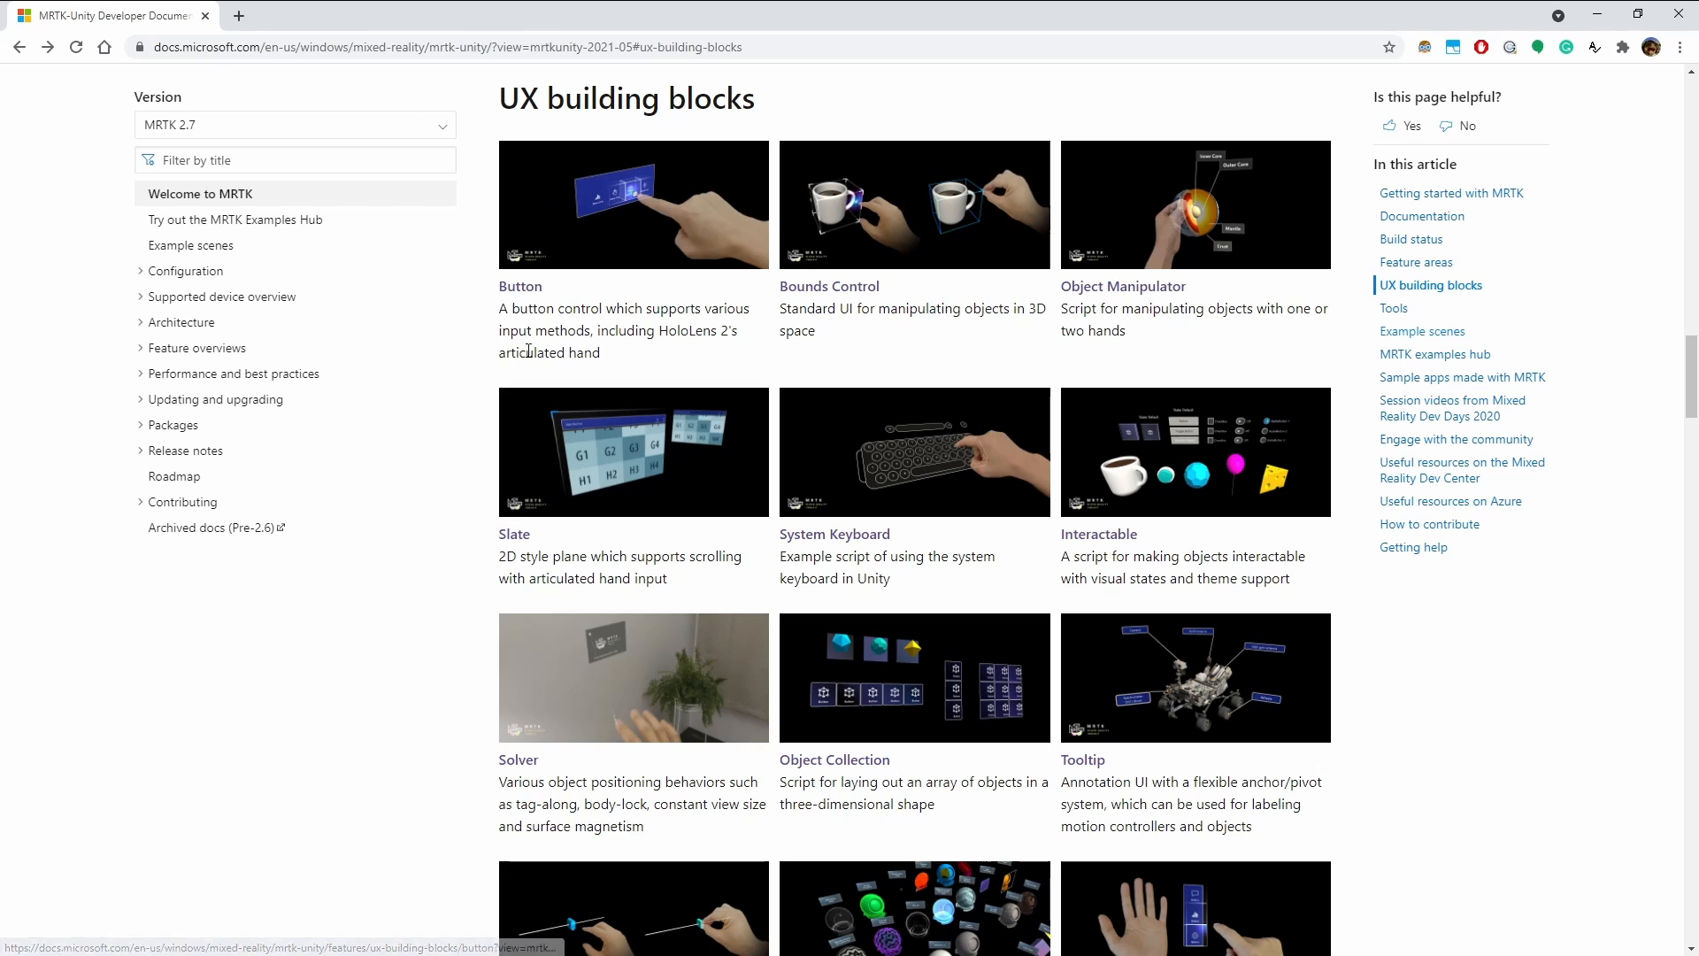
{"action": "left_click", "coordinate": [522, 294]}
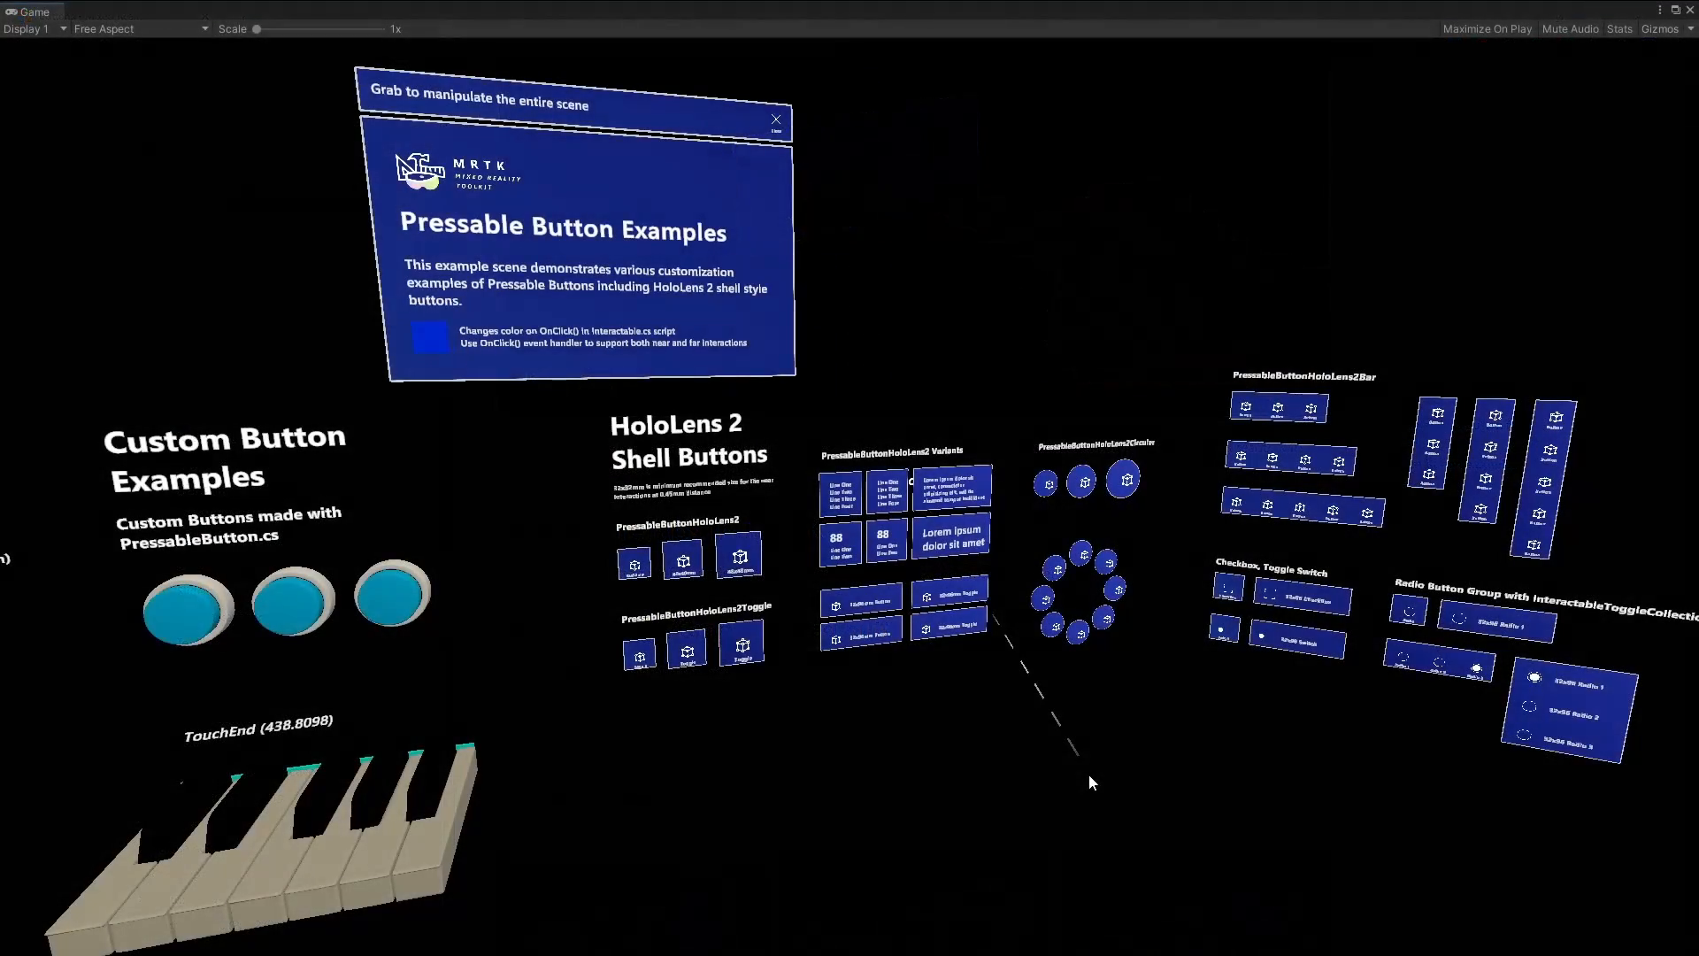
Switch to the running Pressable Button Examples scene in Unity and look over the shell, circular, bar, checkbox, switch and radio button samples.
{"action": "right_click_drag", "start_coordinate": [1088, 775], "coordinate": [1159, 719]}
{"action": "key", "text": "w"}
{"action": "key", "text": "s"}
{"action": "key", "text": "w"}
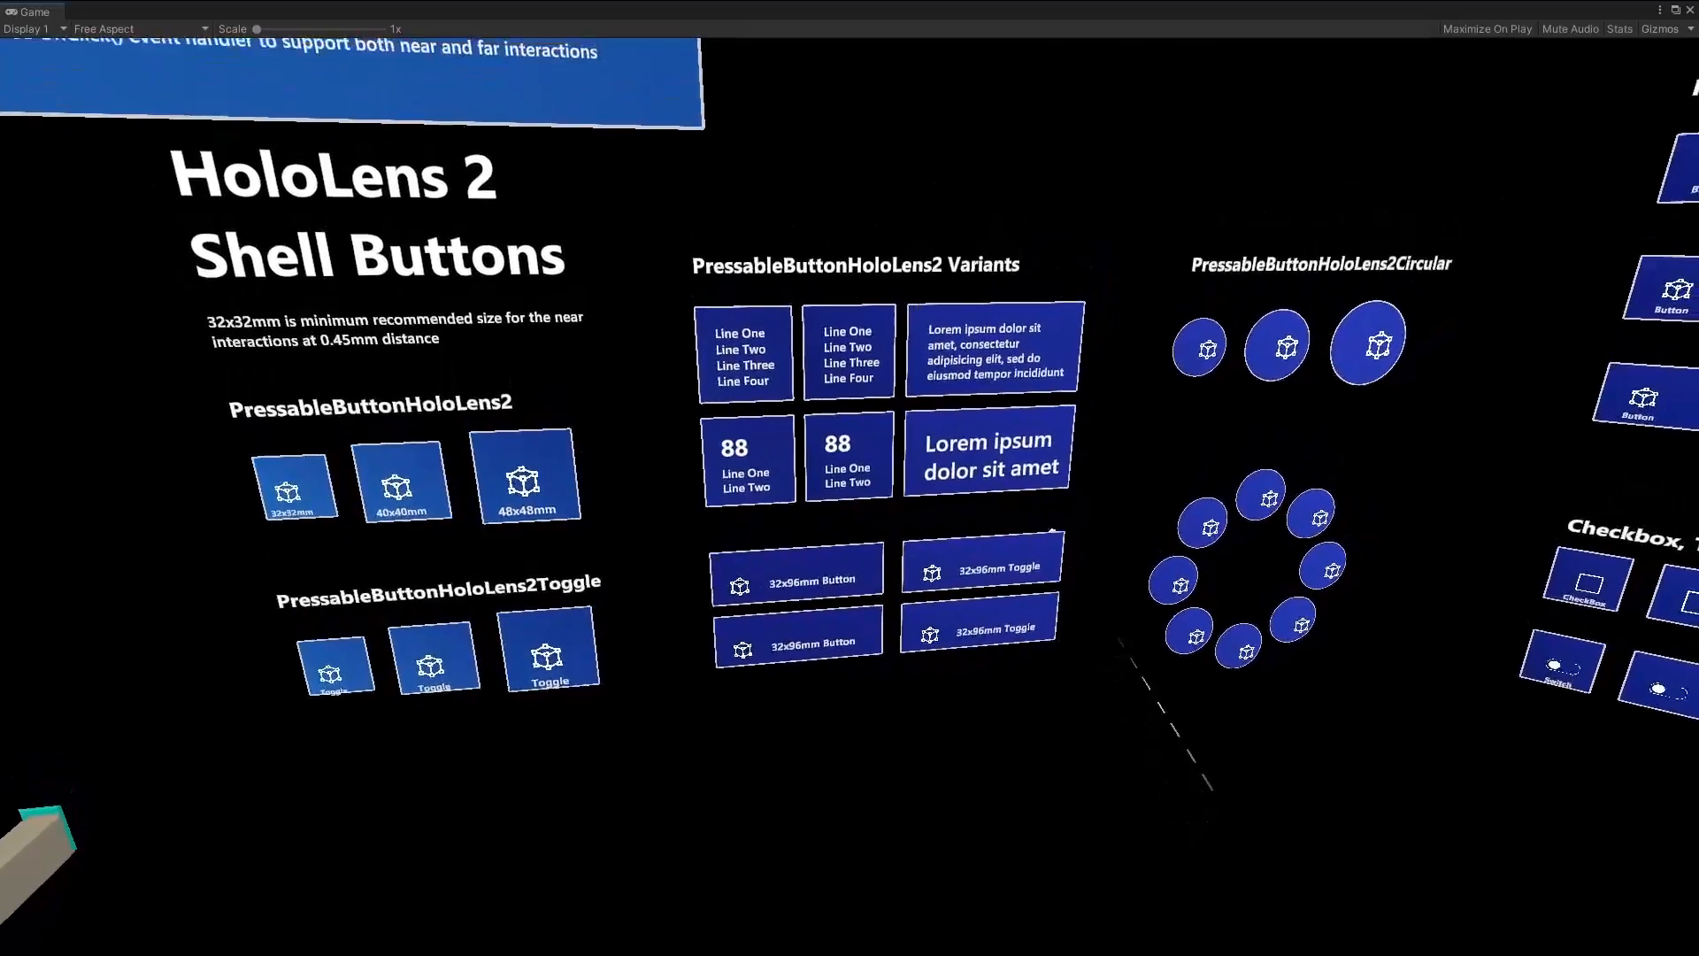
{"action": "right_click_drag", "start_coordinate": [1212, 789], "coordinate": [1390, 693]}
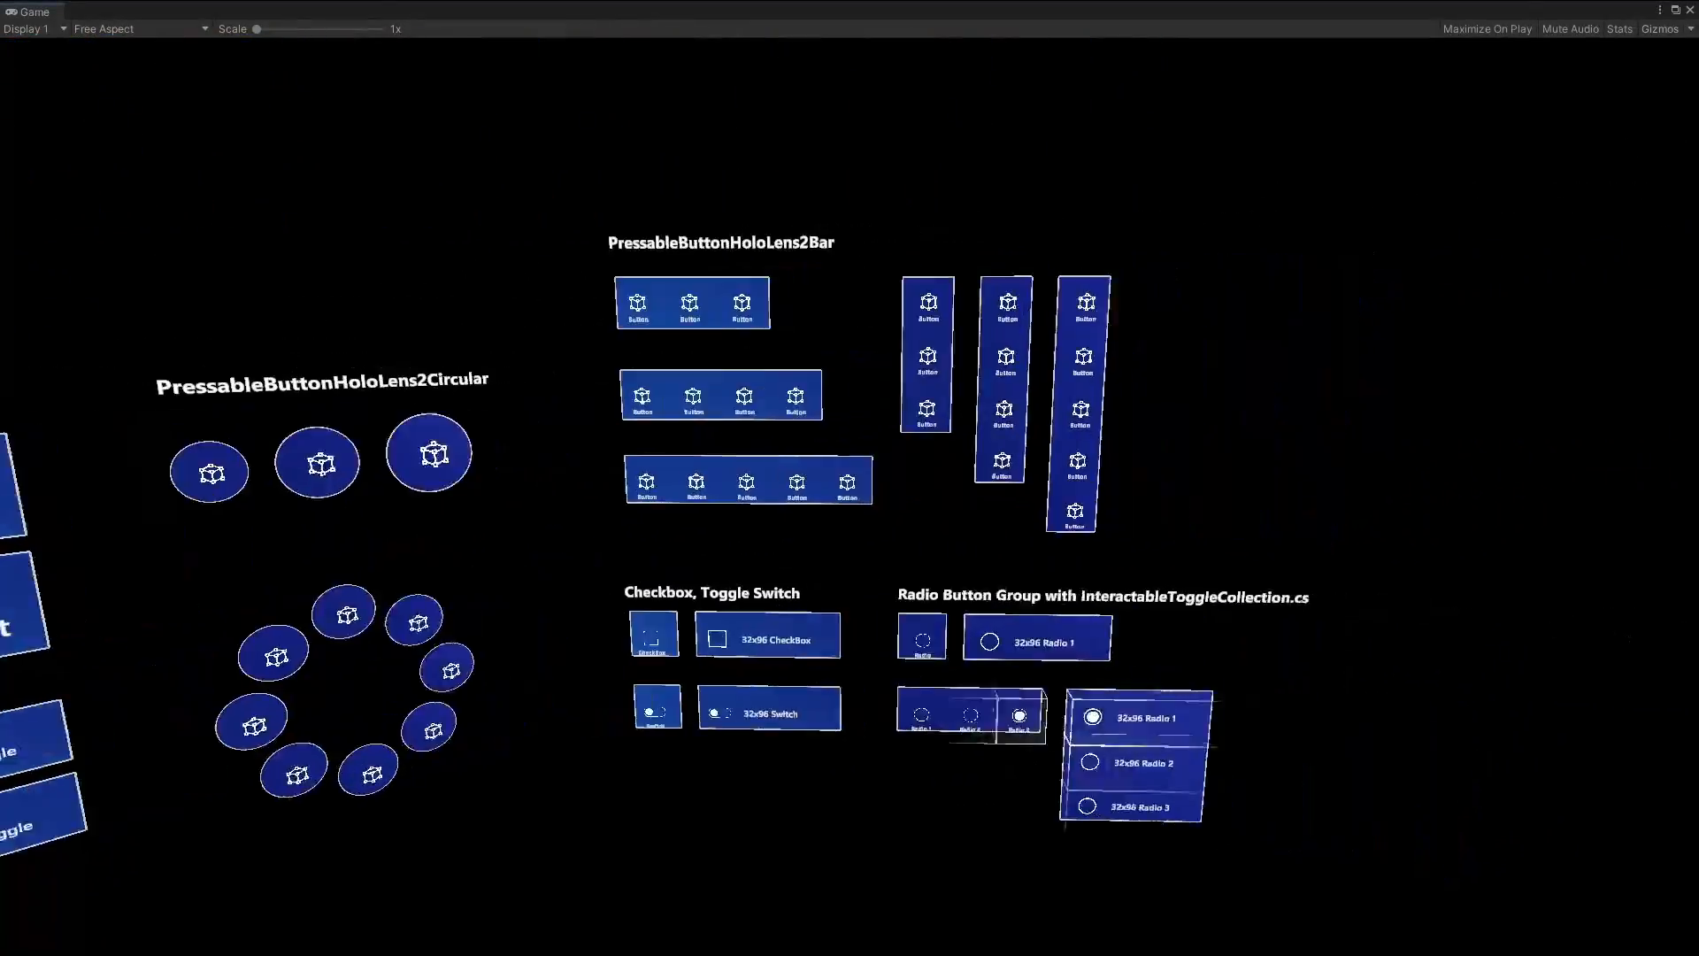
{"action": "key", "text": "w"}
{"action": "right_click_drag", "start_coordinate": [996, 668], "coordinate": [1108, 851]}
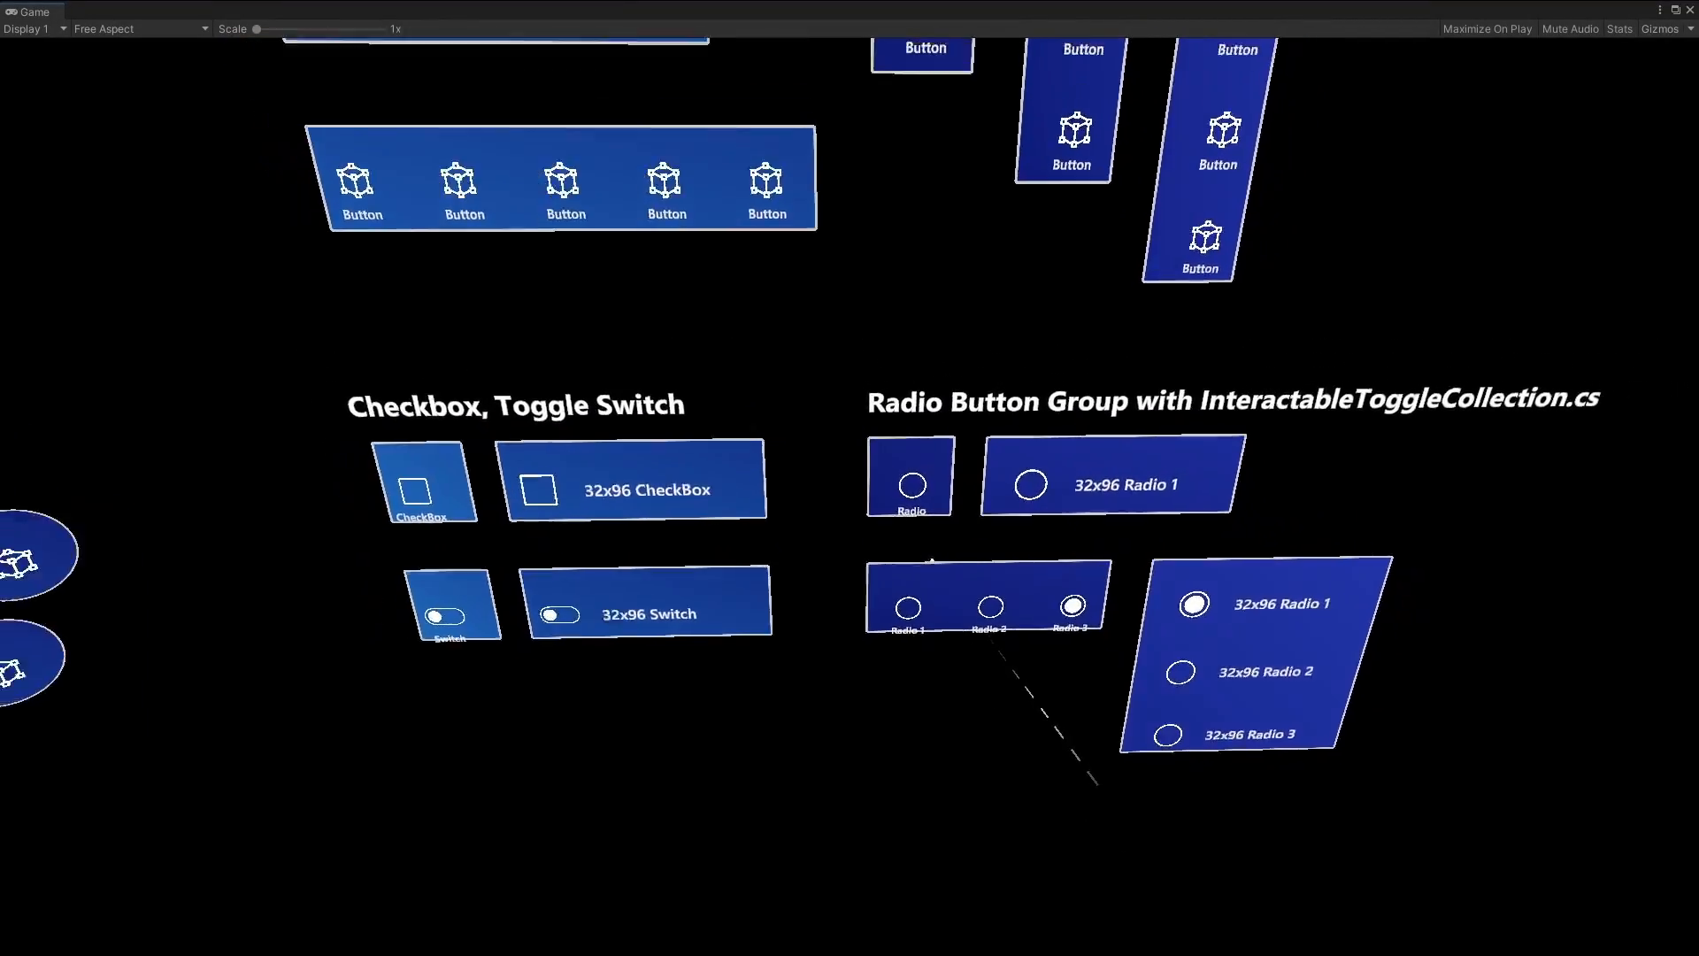
Go back to the HoloLens 2 shell buttons and turn on the largest PressableButtonHoloLens2Toggle and the upper 32x96mm Toggle.
{"action": "key", "text": "s"}
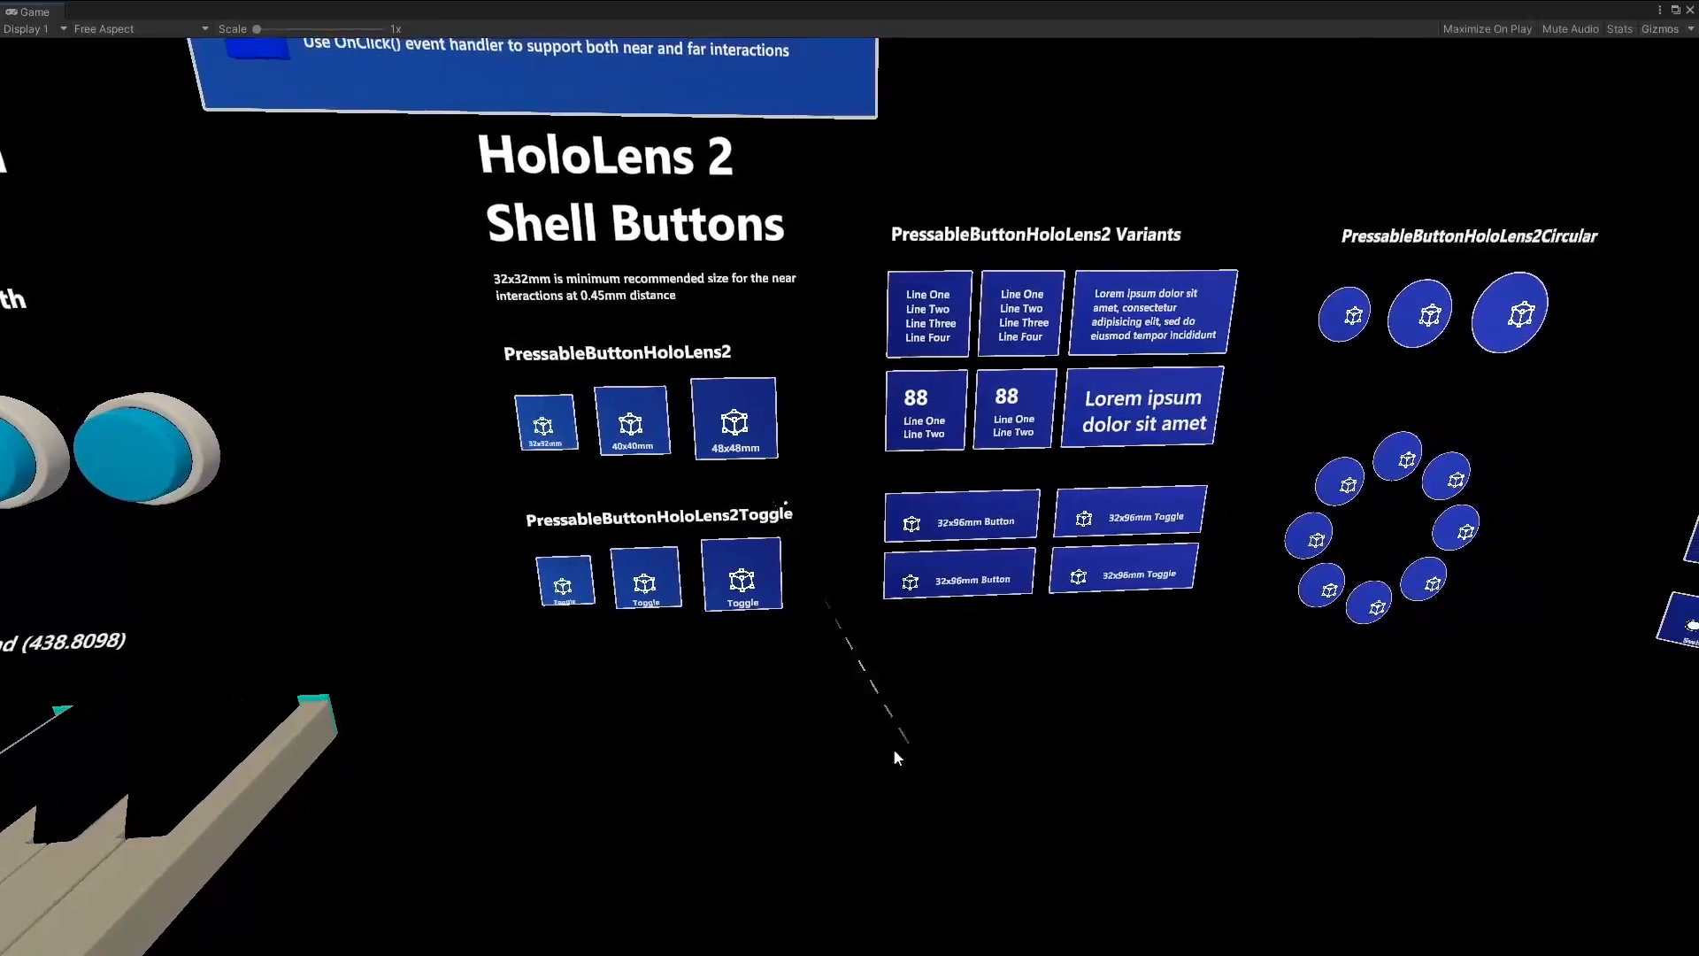
{"action": "key", "text": "w"}
{"action": "key", "text": "s"}
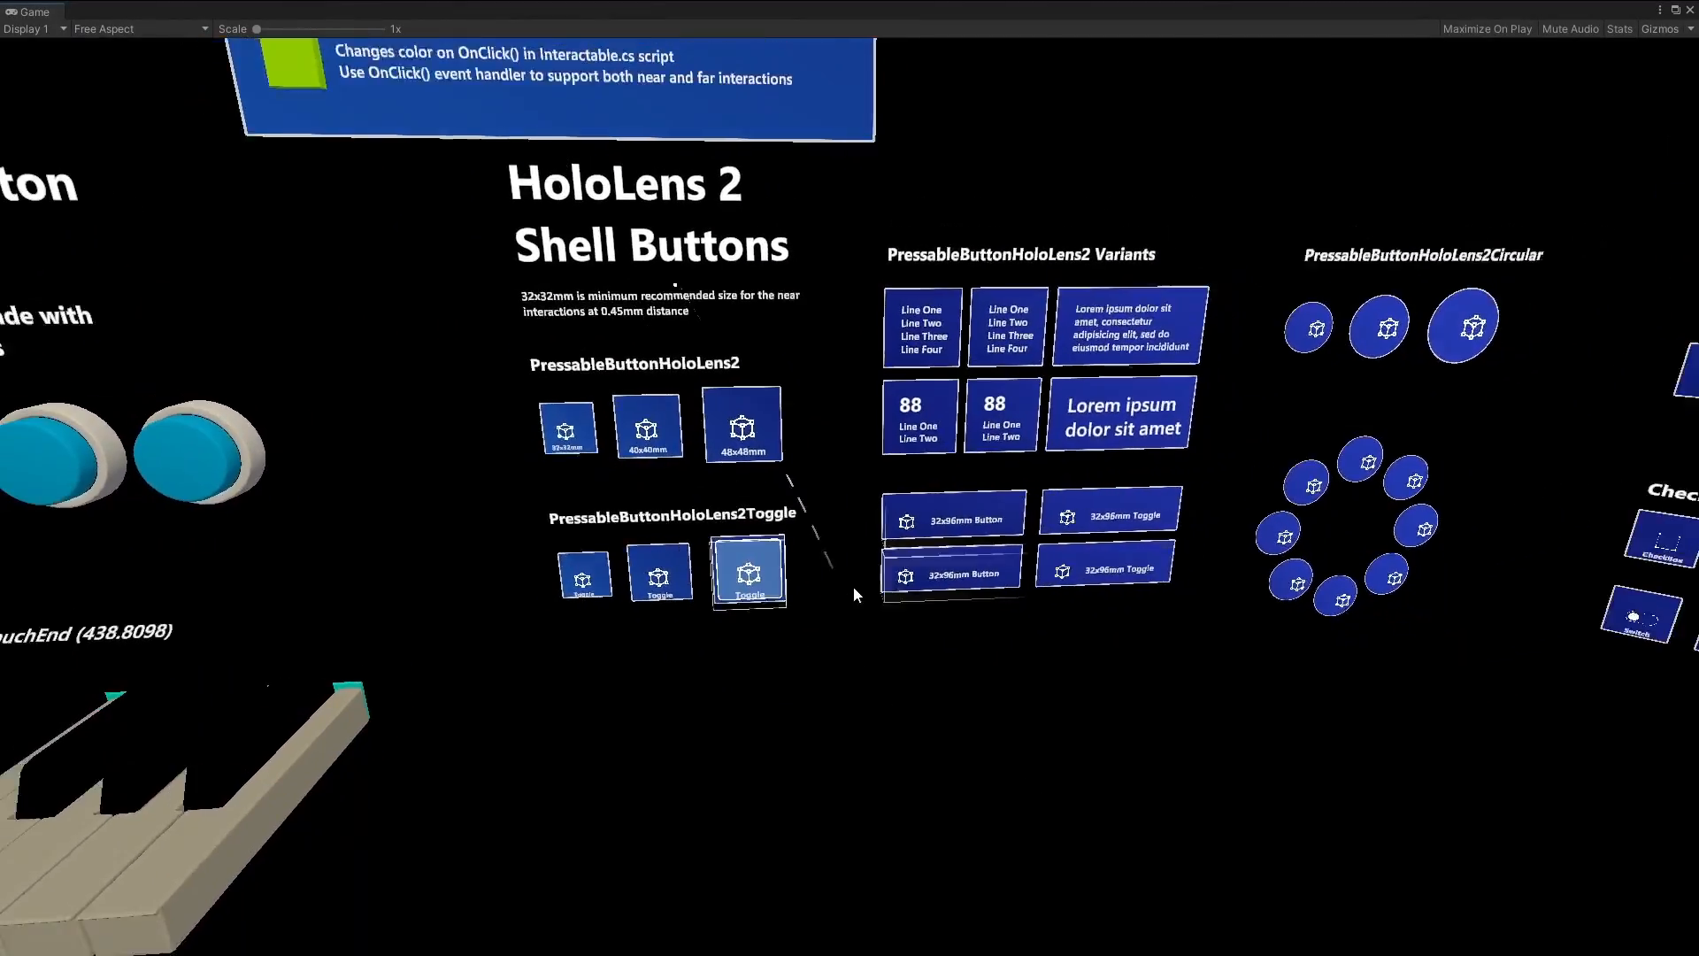
{"action": "key", "text": "d"}
{"action": "key", "text": "w"}
{"action": "left_click", "coordinate": [966, 522]}
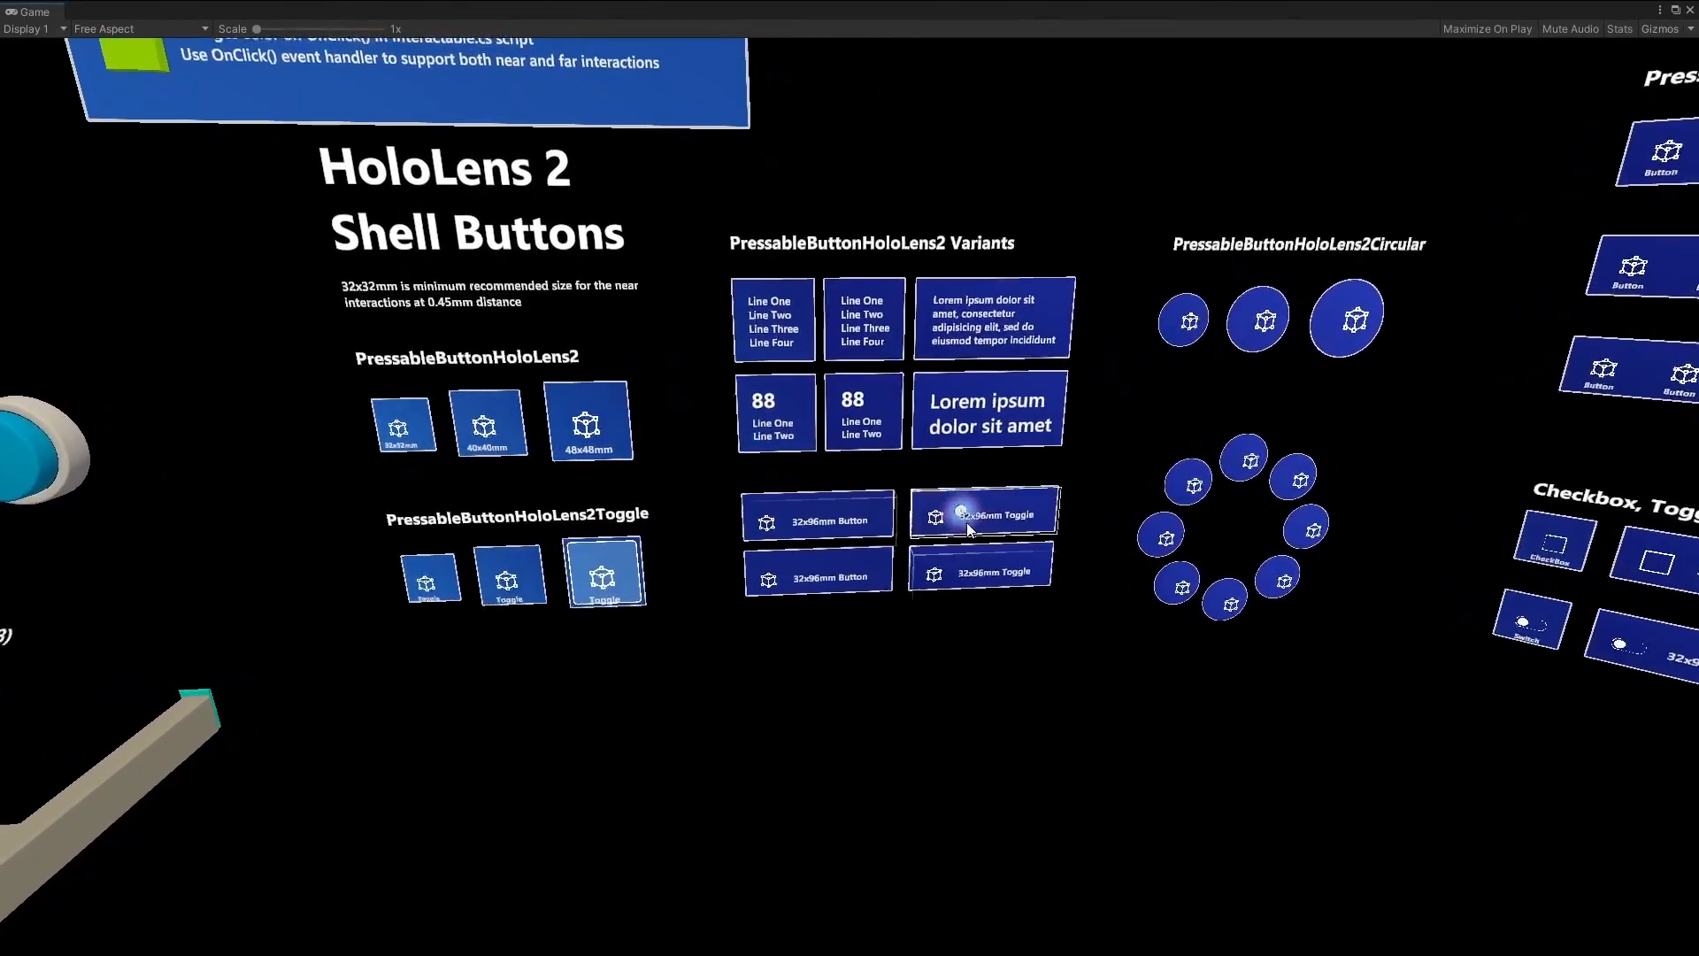
Trigger the second "88" button and the large-text "Lorem ipsum dolor sit amet" button among the PressableButtonHoloLens2 variants.
{"action": "key", "text": "w"}
{"action": "left_click", "coordinate": [869, 440]}
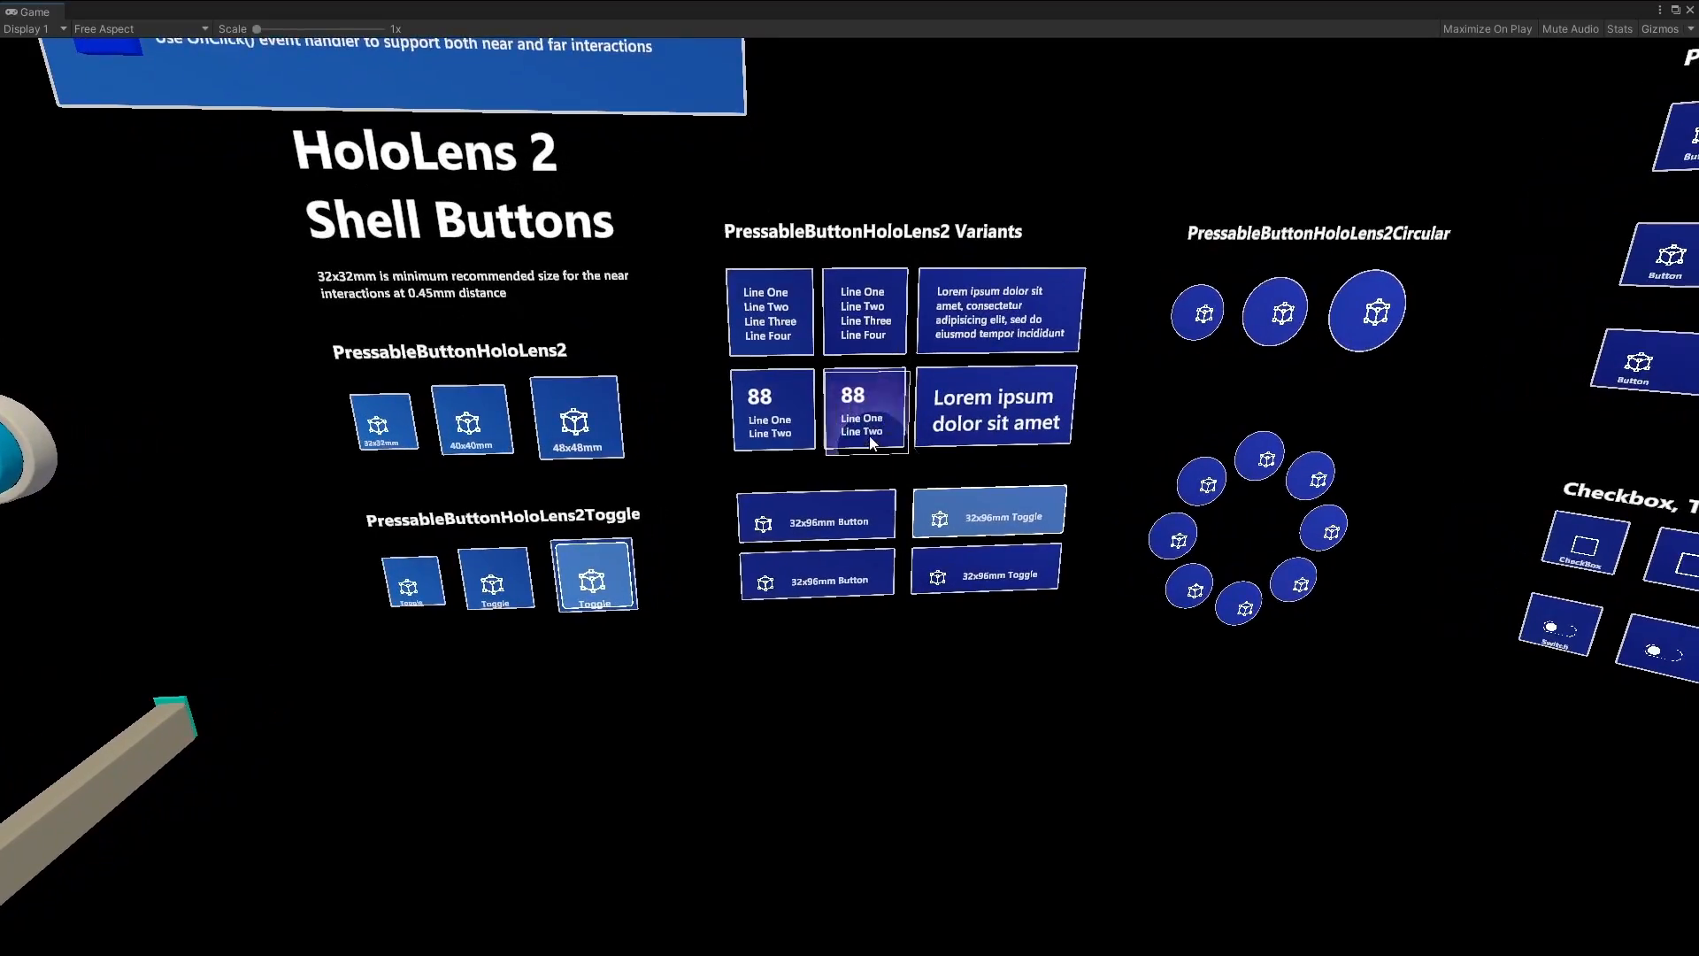
{"action": "key", "text": "s"}
{"action": "key", "text": "w"}
{"action": "key", "text": "w"}
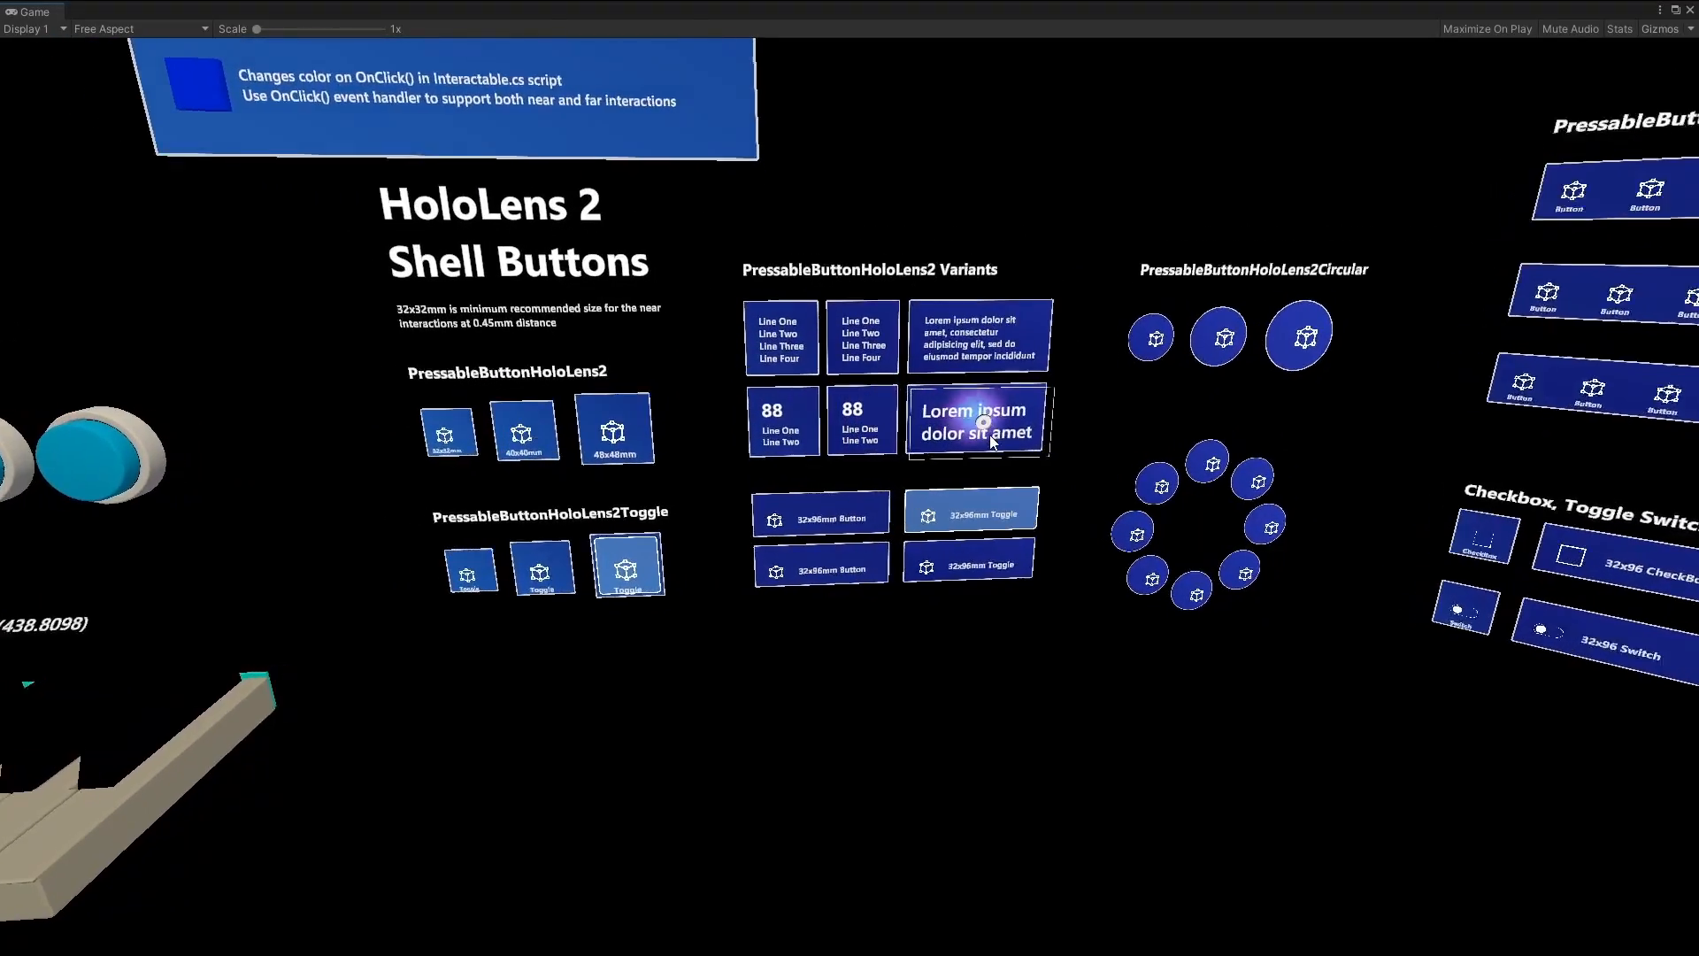
{"action": "left_click", "coordinate": [993, 427]}
Trigger the lowest button in the ring of PressableButtonHoloLens2Circular buttons.
{"action": "key", "text": "d"}
{"action": "right_click_drag", "start_coordinate": [1021, 482], "coordinate": [1017, 561]}
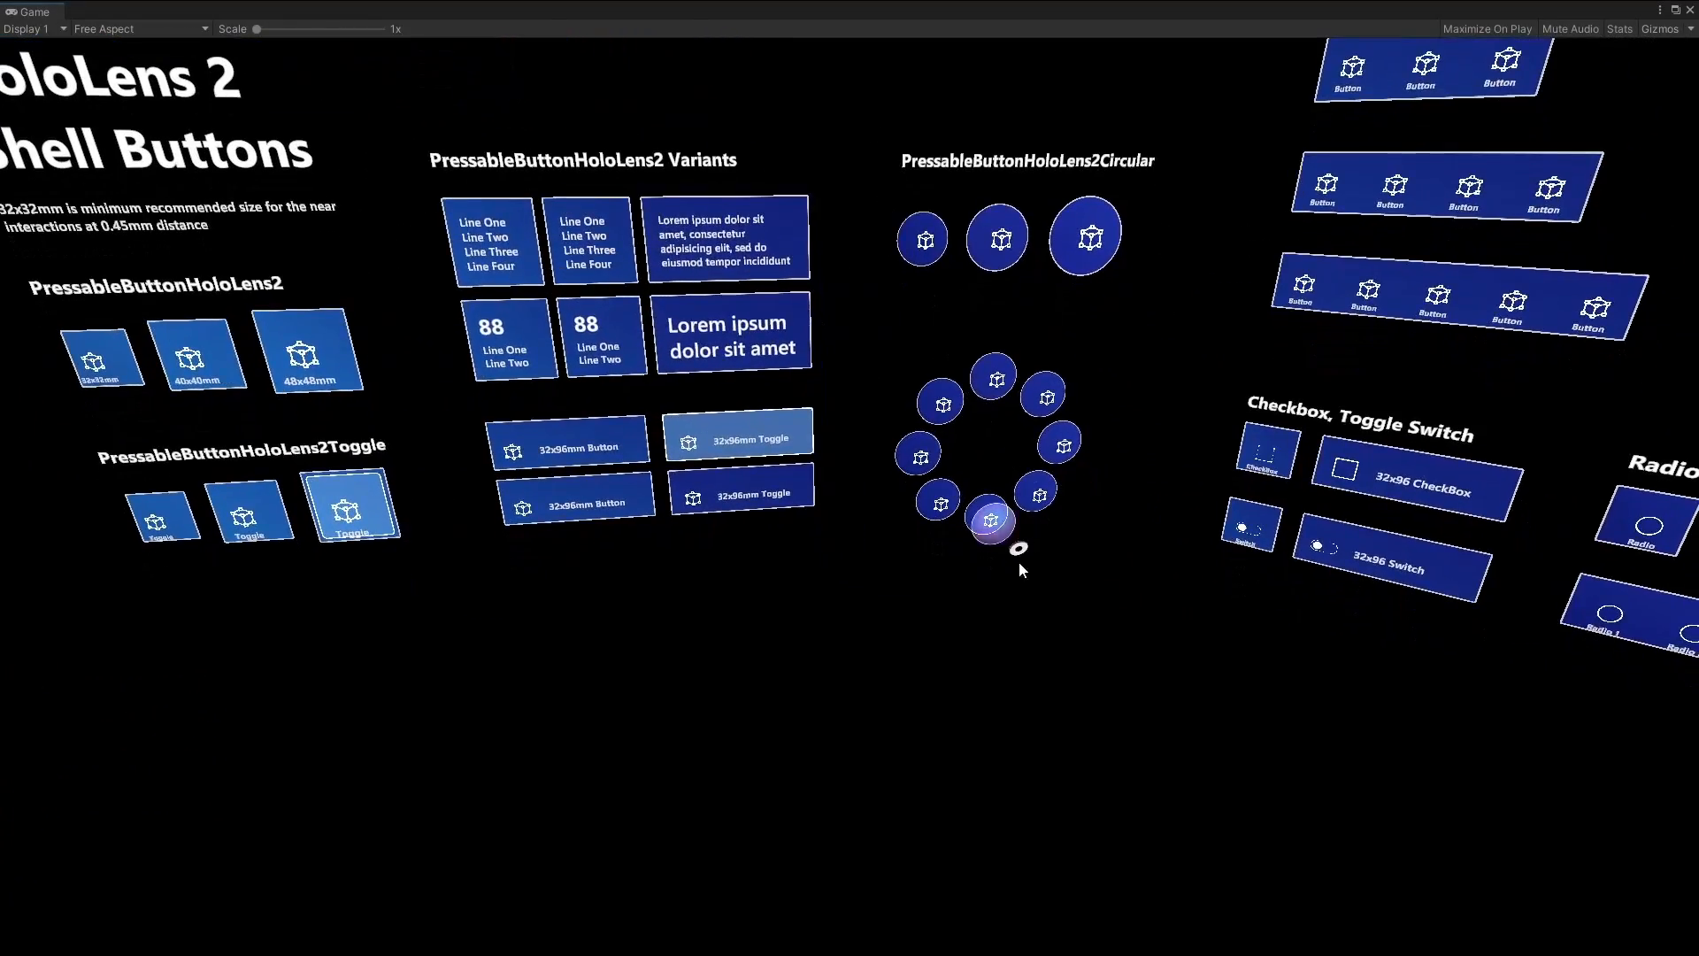
{"action": "key", "text": "s"}
{"action": "key", "text": "w"}
{"action": "left_click", "coordinate": [1014, 536]}
{"action": "key", "text": "s"}
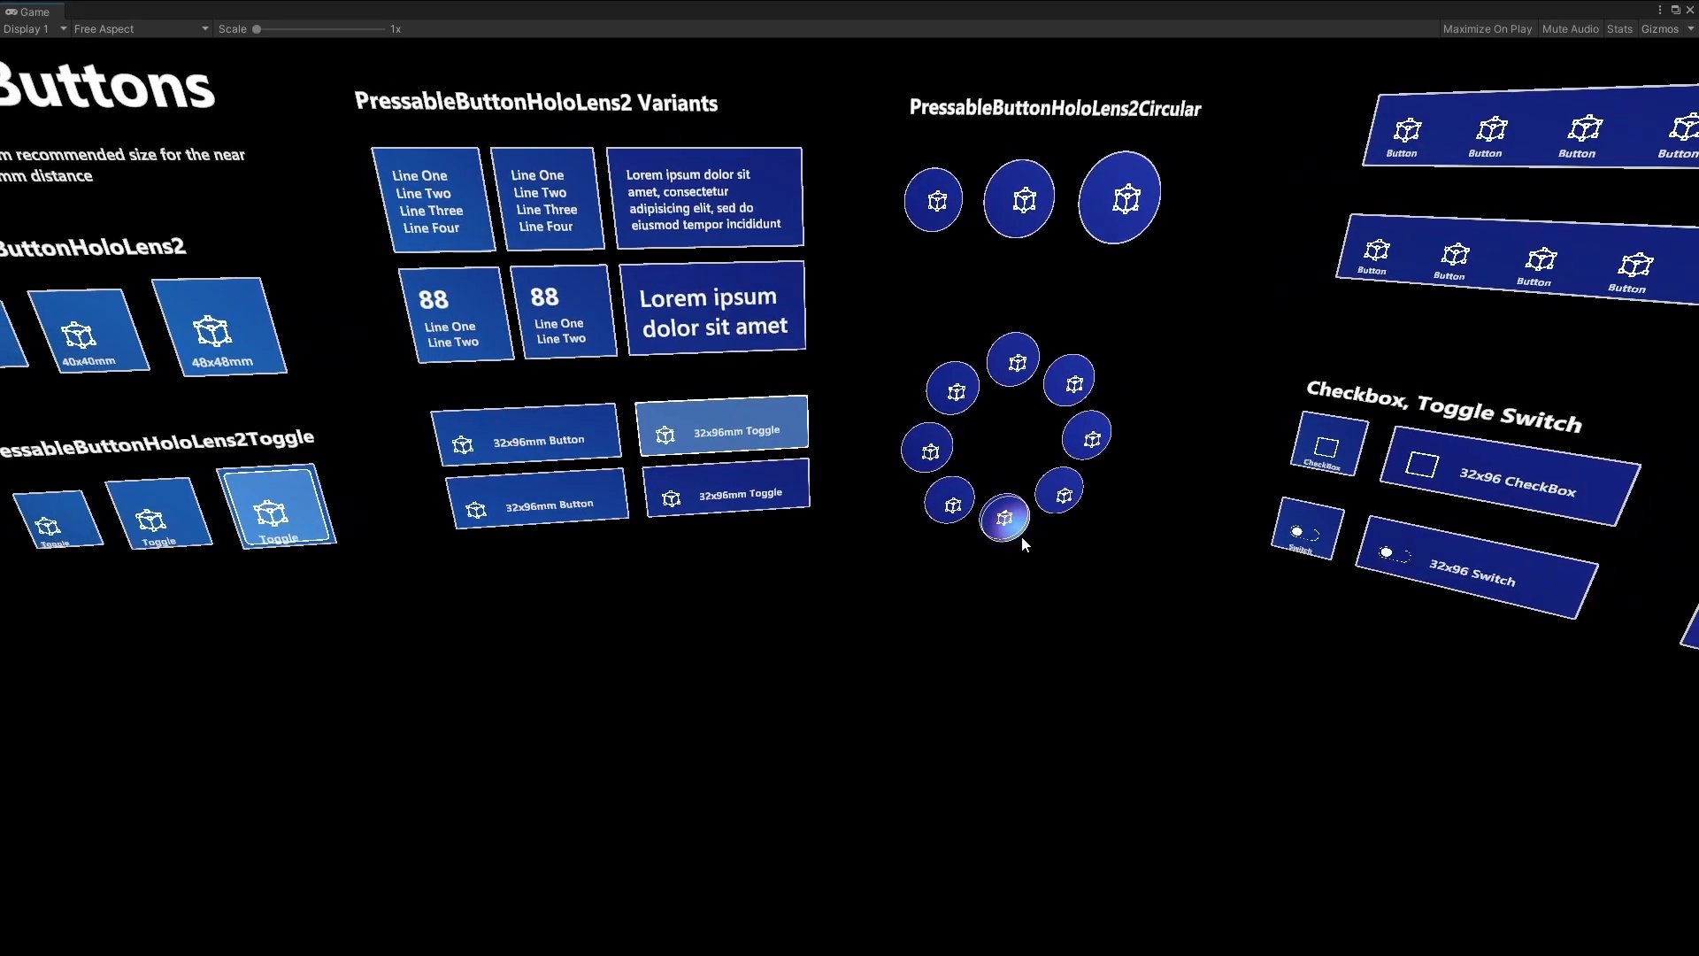
Turn on the small CheckBox and the small Switch in the Checkbox, Toggle Switch group.
{"action": "right_click_drag", "start_coordinate": [1019, 554], "coordinate": [1261, 476]}
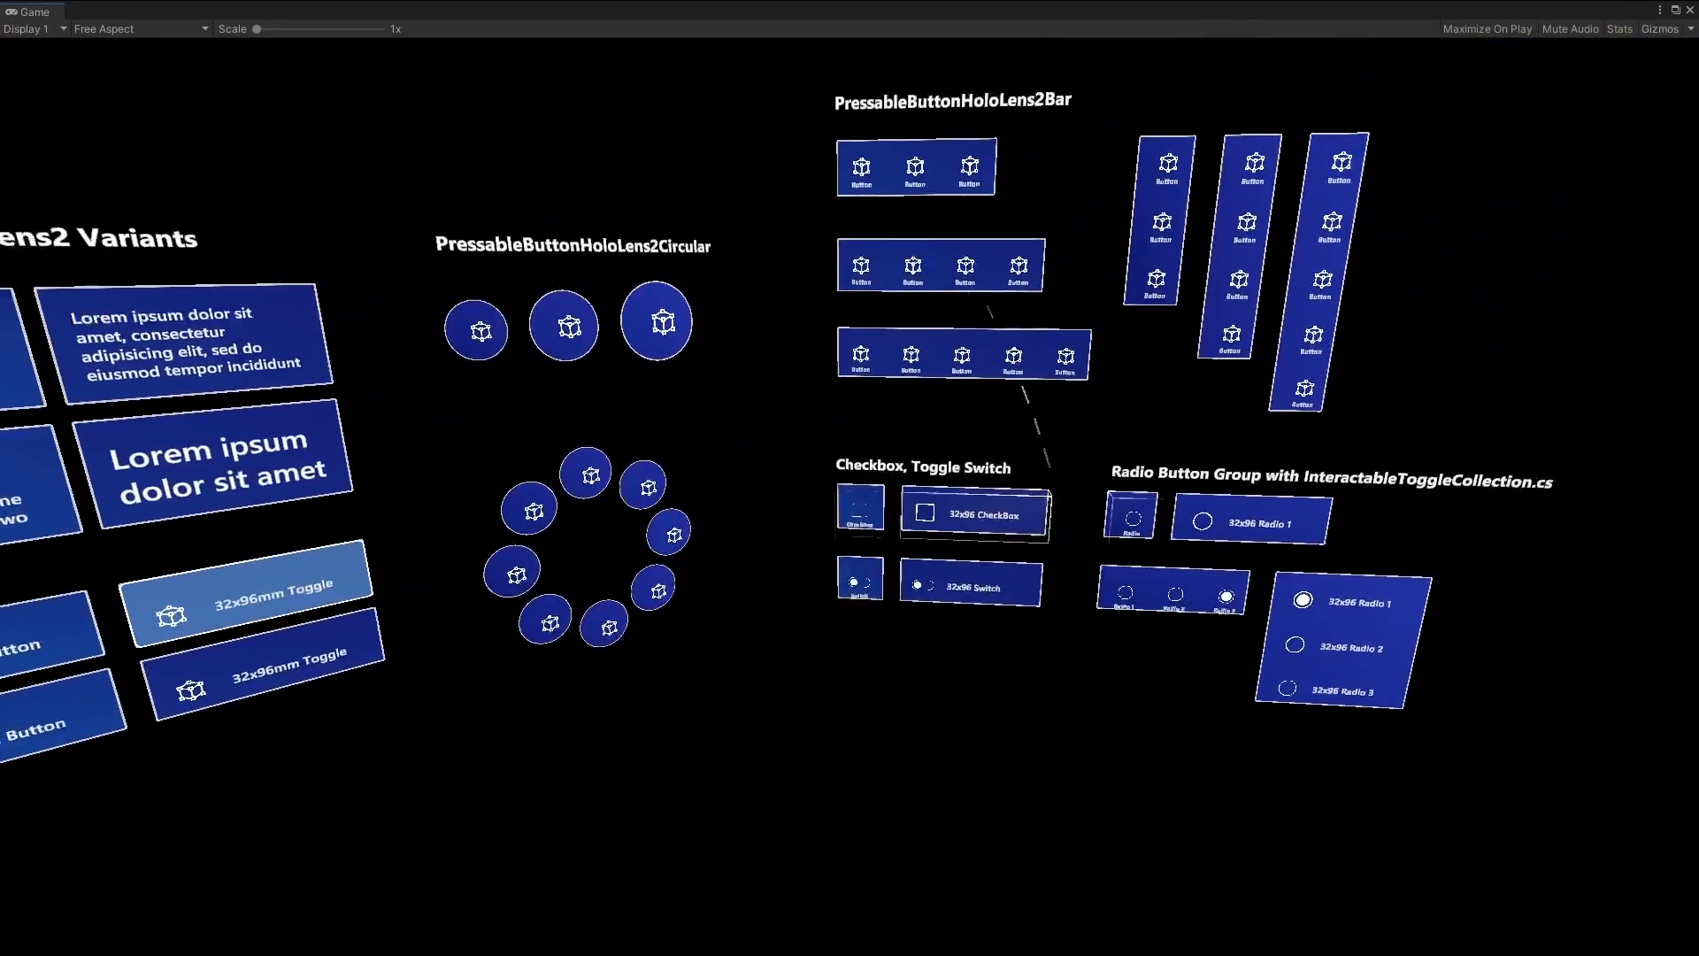
{"action": "key", "text": "w"}
{"action": "right_click_drag", "start_coordinate": [1051, 522], "coordinate": [1073, 520]}
{"action": "key", "text": "w"}
{"action": "key", "text": "s"}
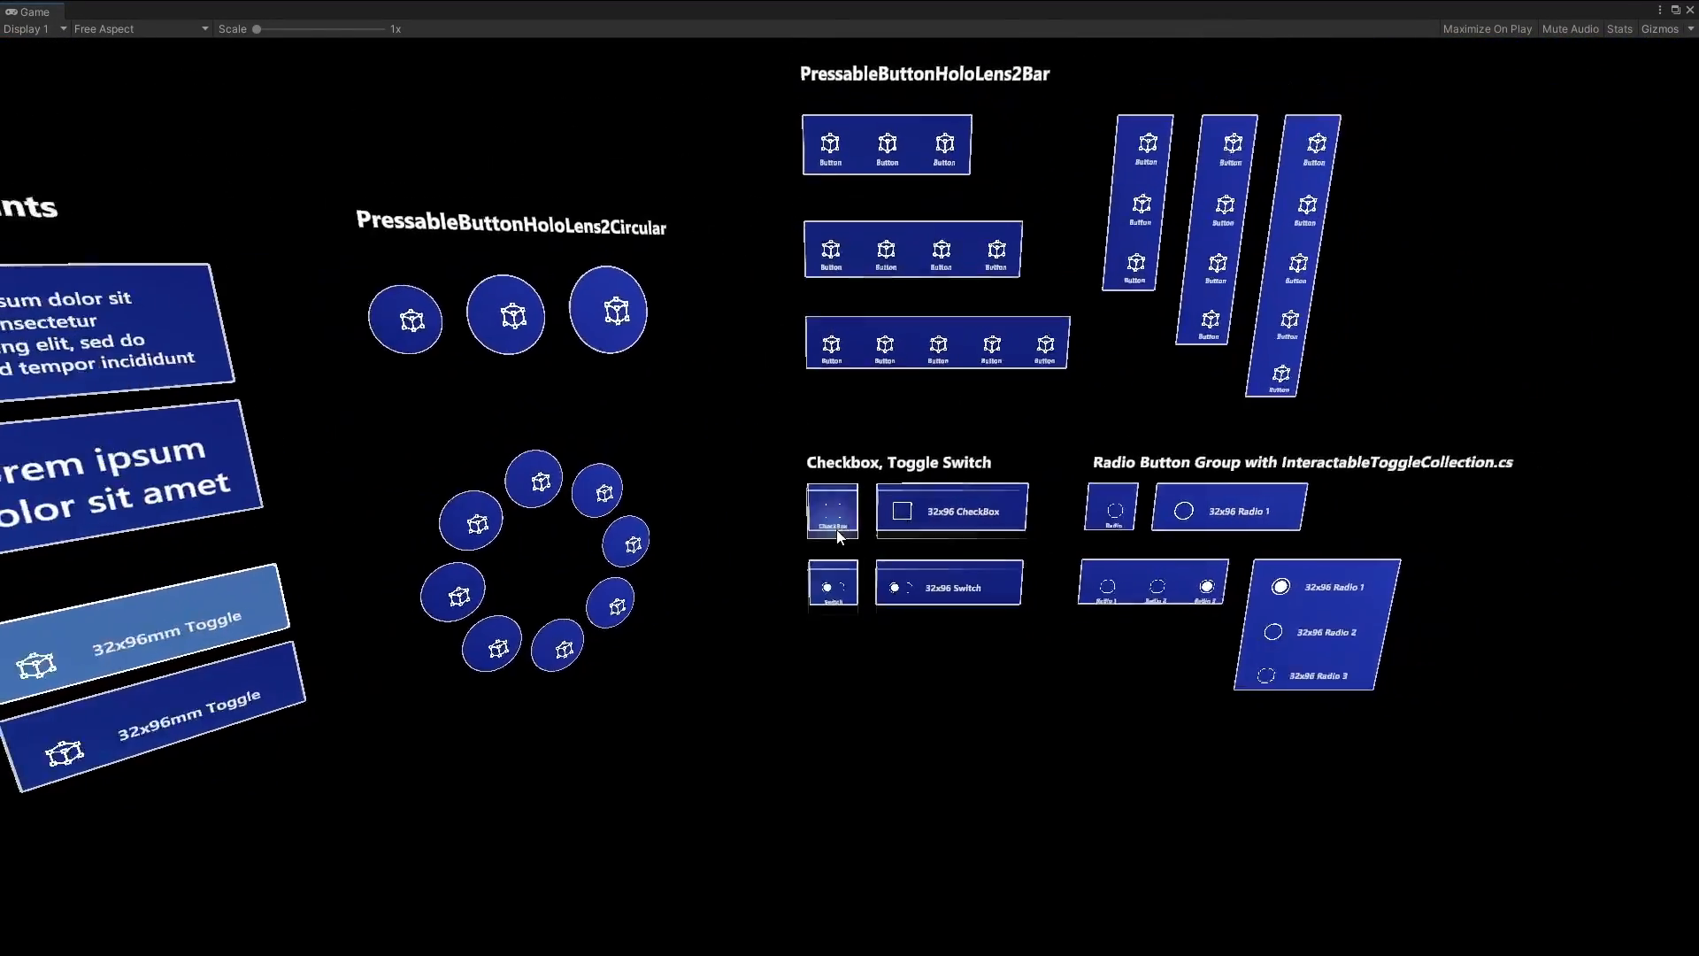
{"action": "left_click", "coordinate": [839, 530]}
{"action": "key", "text": "w"}
{"action": "key", "text": "s"}
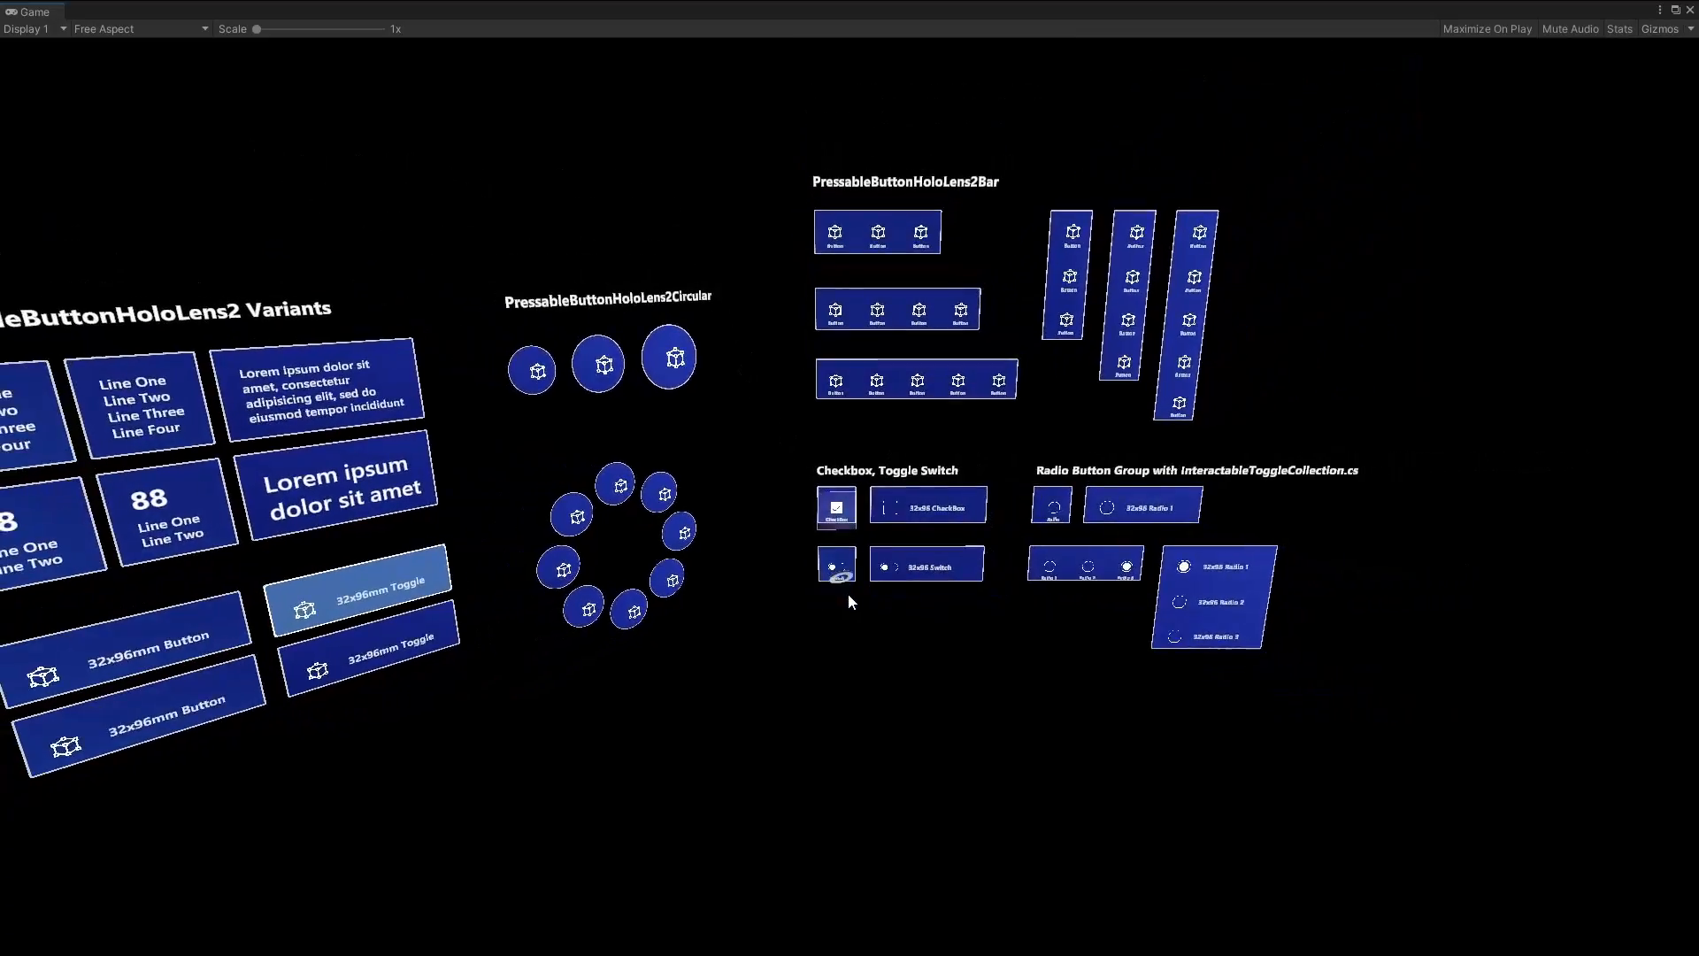
{"action": "key", "text": "w"}
{"action": "left_click", "coordinate": [839, 596]}
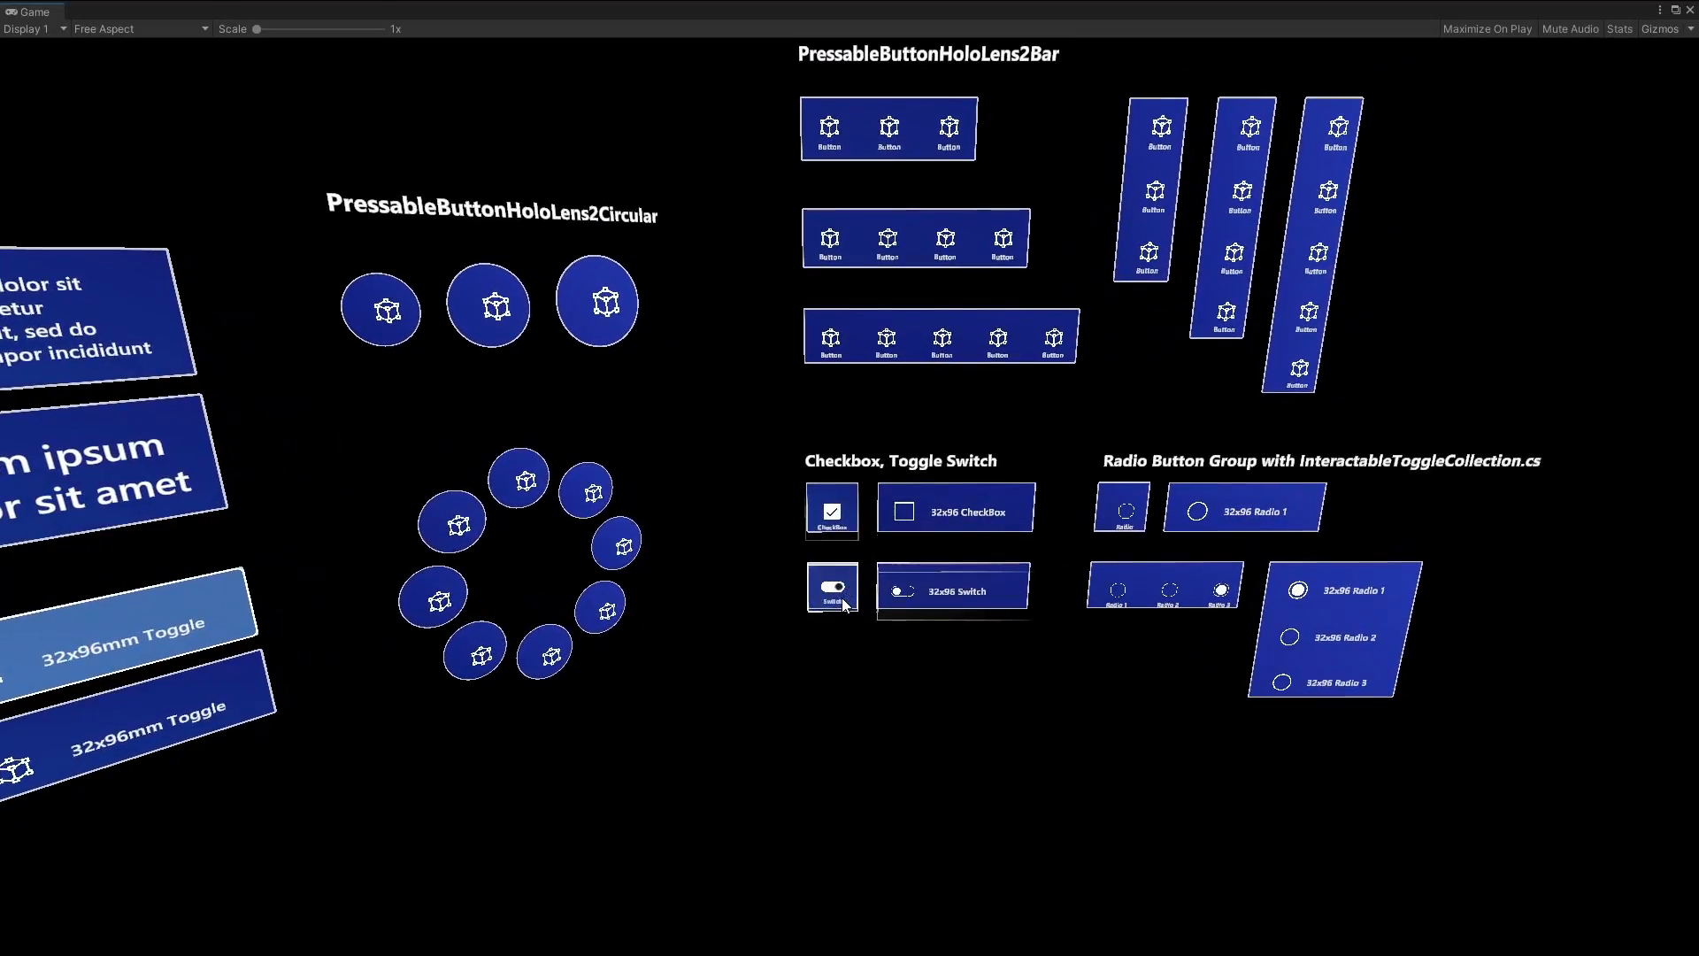
Select Radio 2 in the horizontal radio group and 32x96 Radio 2 in the vertical radio group.
{"action": "key", "text": "s"}
{"action": "key", "text": "w"}
{"action": "key", "text": "d"}
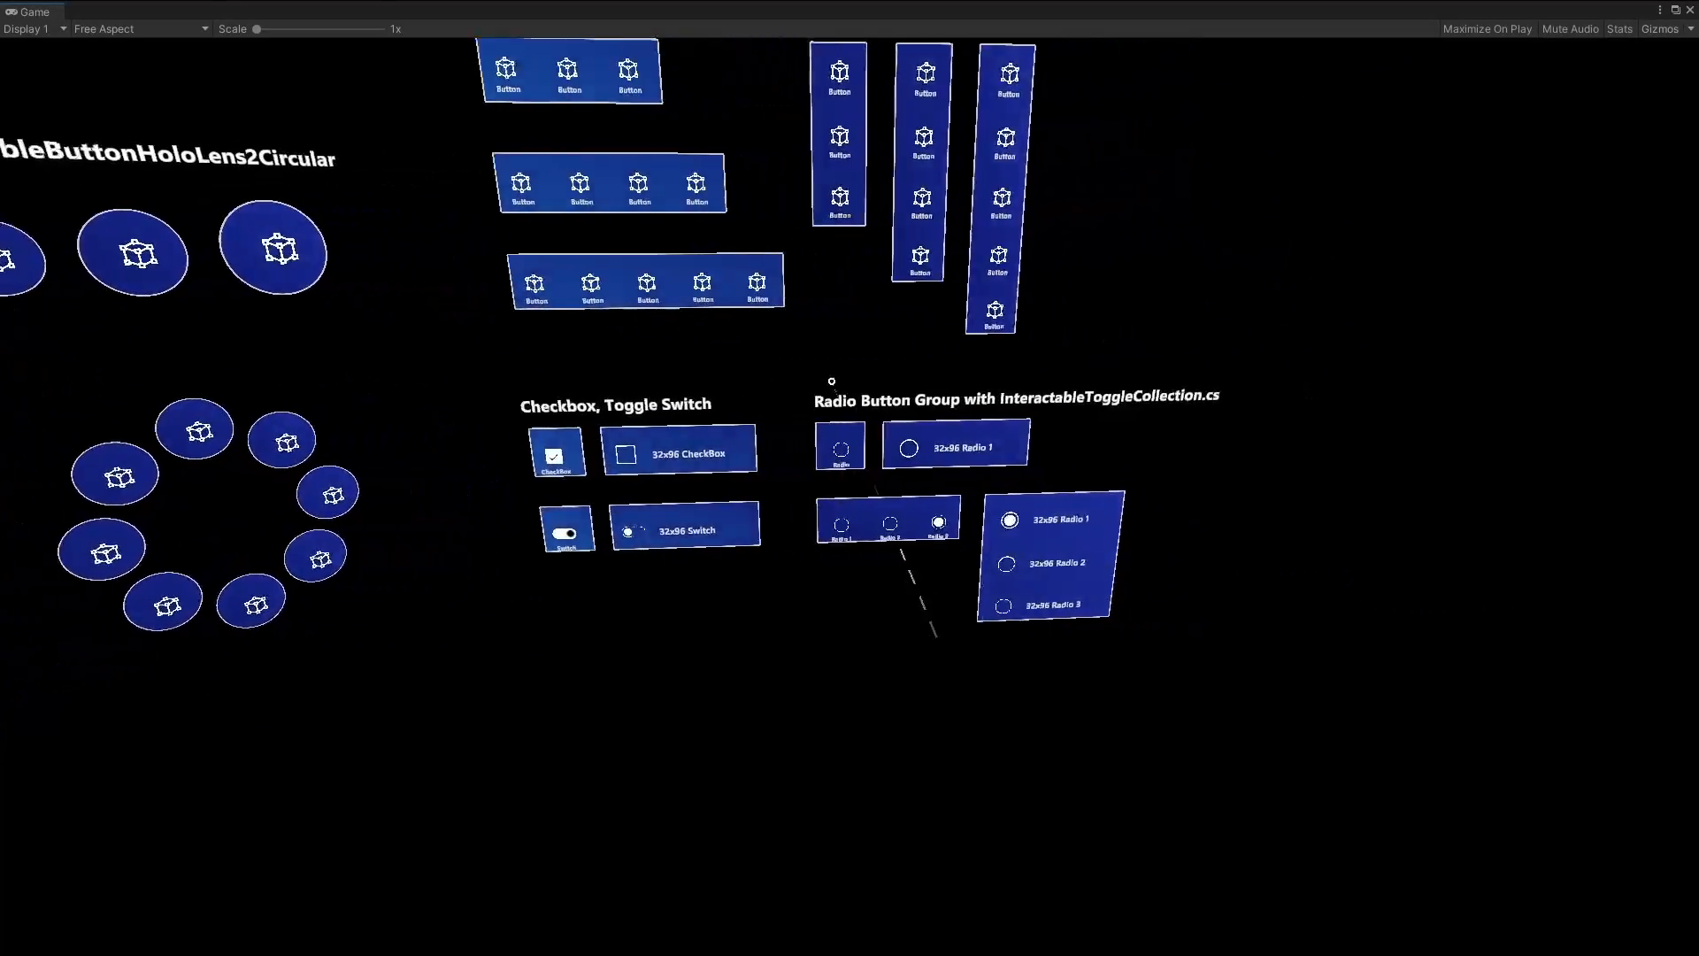
{"action": "key", "text": "w"}
{"action": "key", "text": "s"}
{"action": "key", "text": "w"}
{"action": "left_click", "coordinate": [823, 551]}
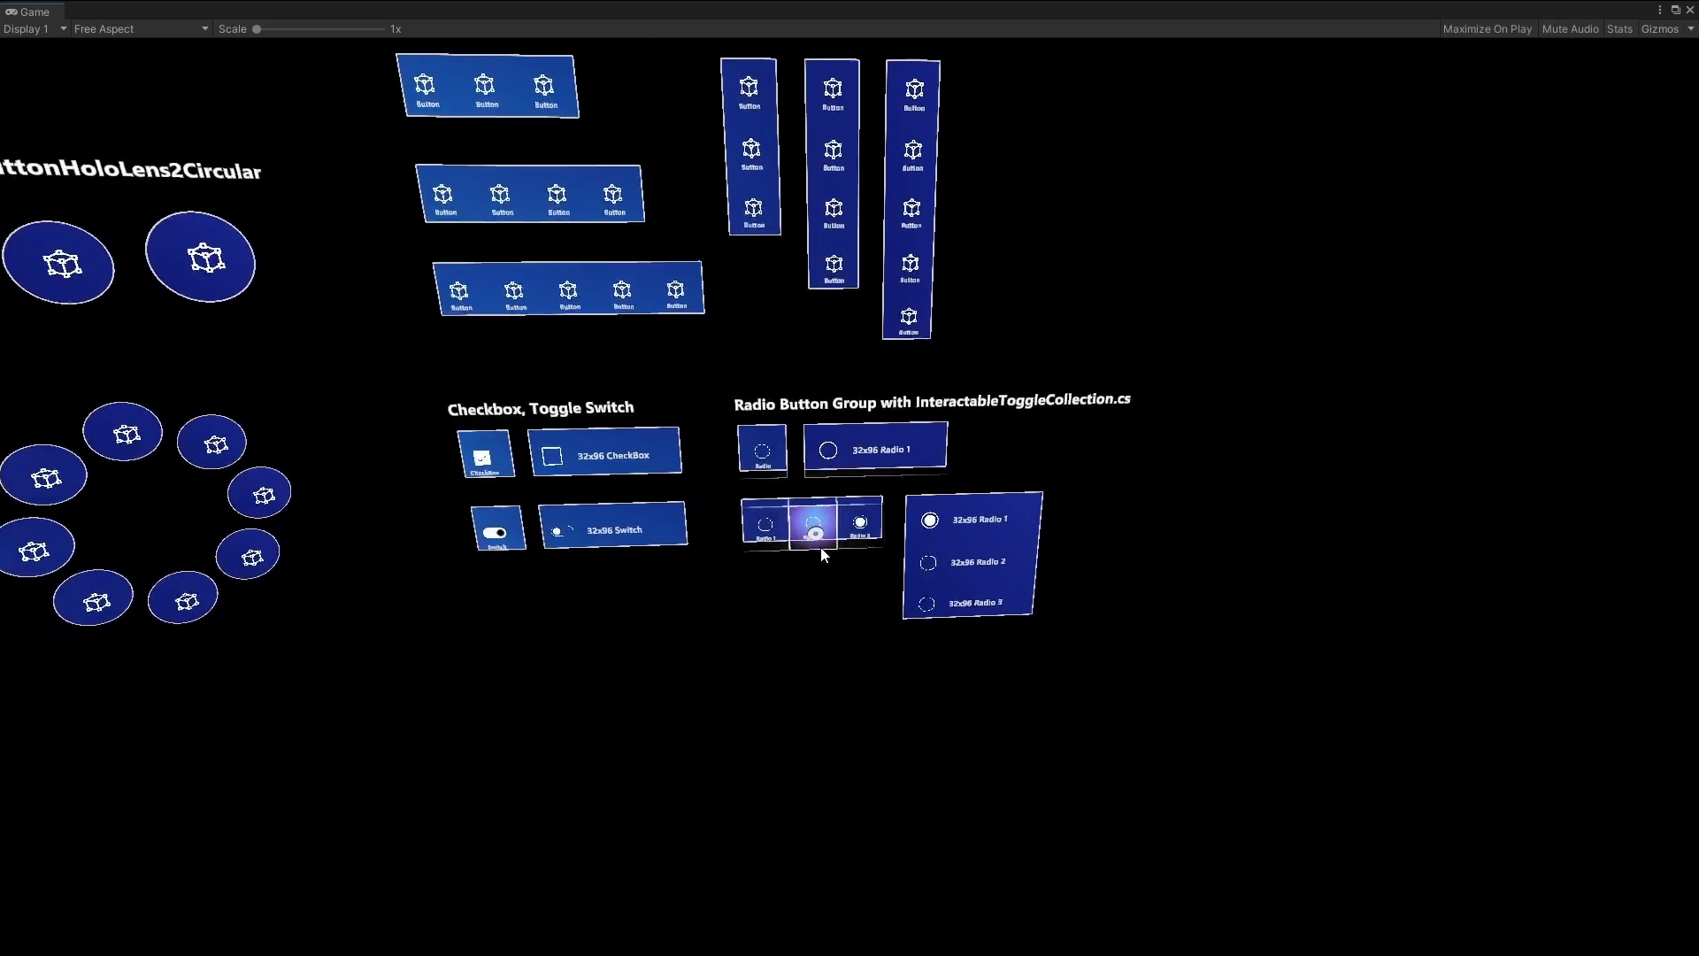
{"action": "key", "text": "s"}
{"action": "key", "text": "w"}
{"action": "left_click", "coordinate": [955, 594]}
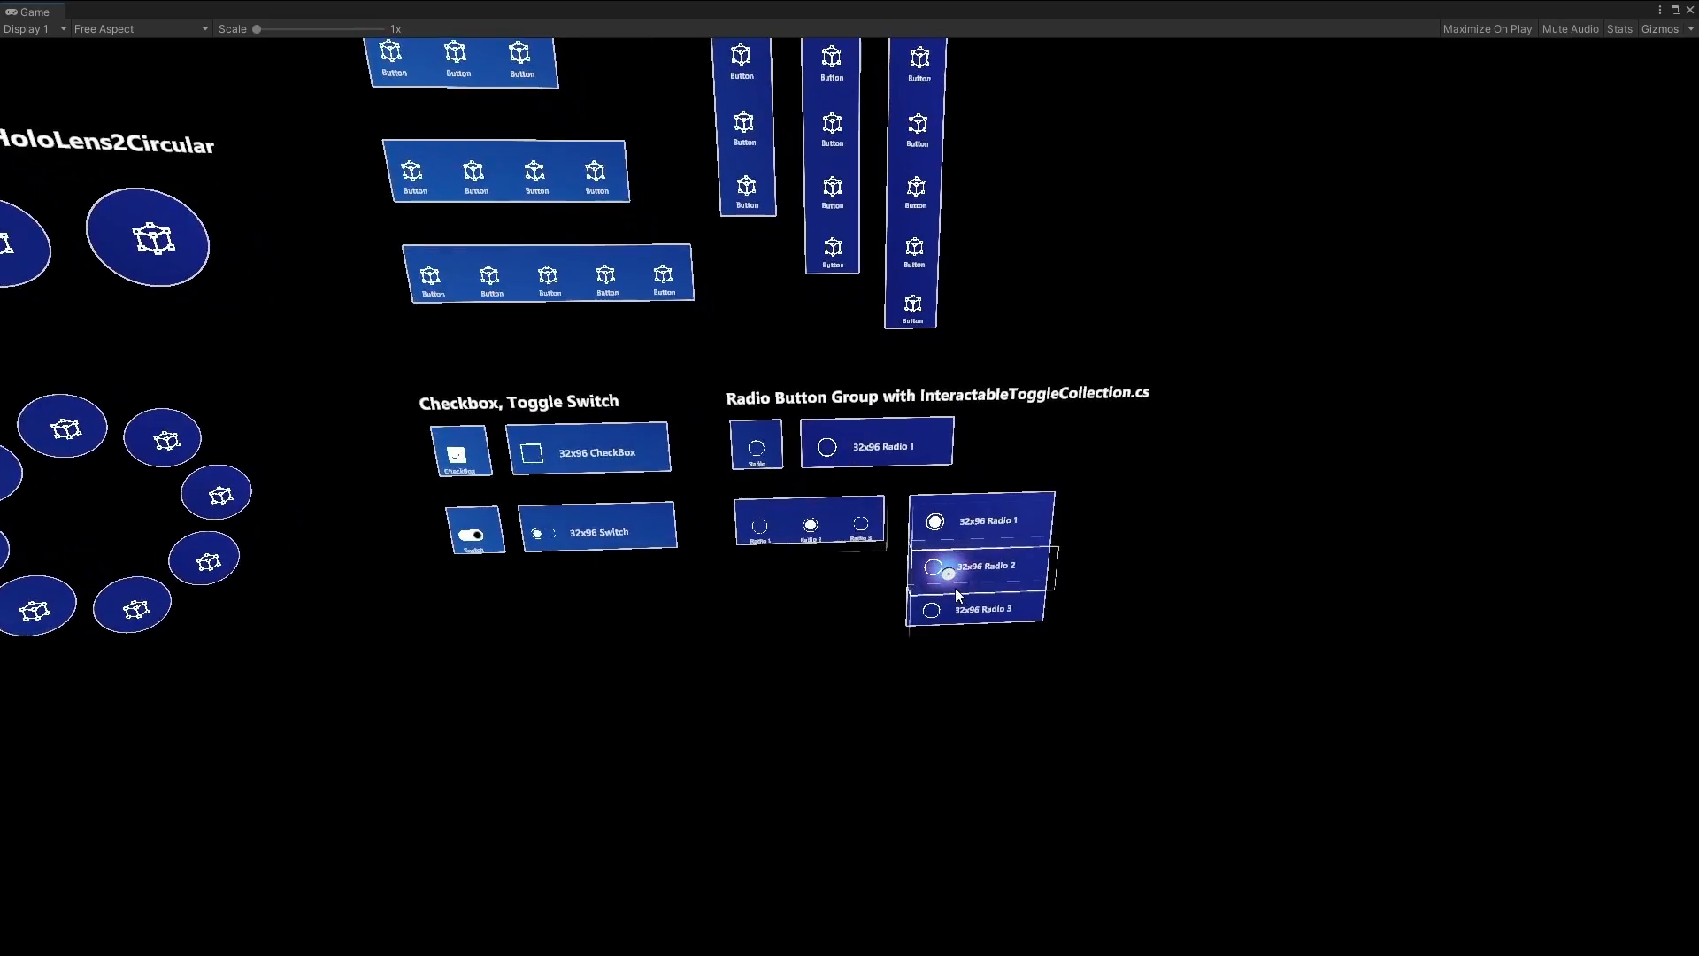
Try out the highlighting of the vertical five-button PressableButtonHoloLens2Bar.
{"action": "key", "text": "s"}
{"action": "right_click_drag", "start_coordinate": [929, 594], "coordinate": [910, 523]}
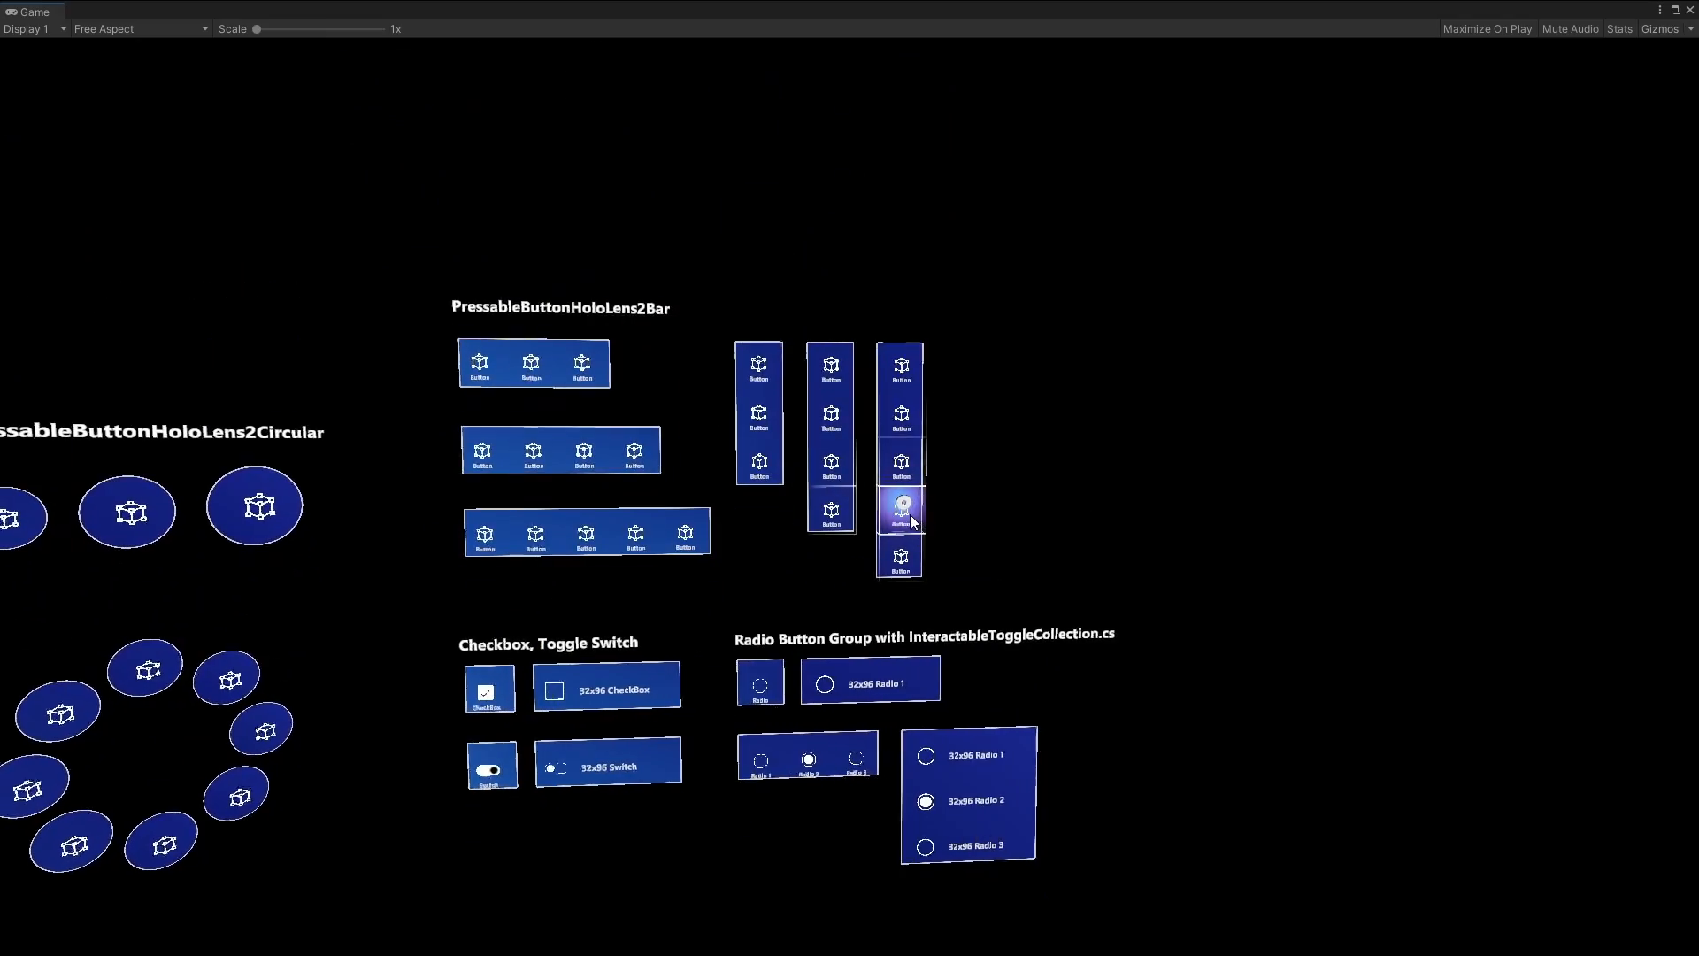
{"action": "key", "text": "w"}
{"action": "key", "text": "s"}
{"action": "key", "text": "w"}
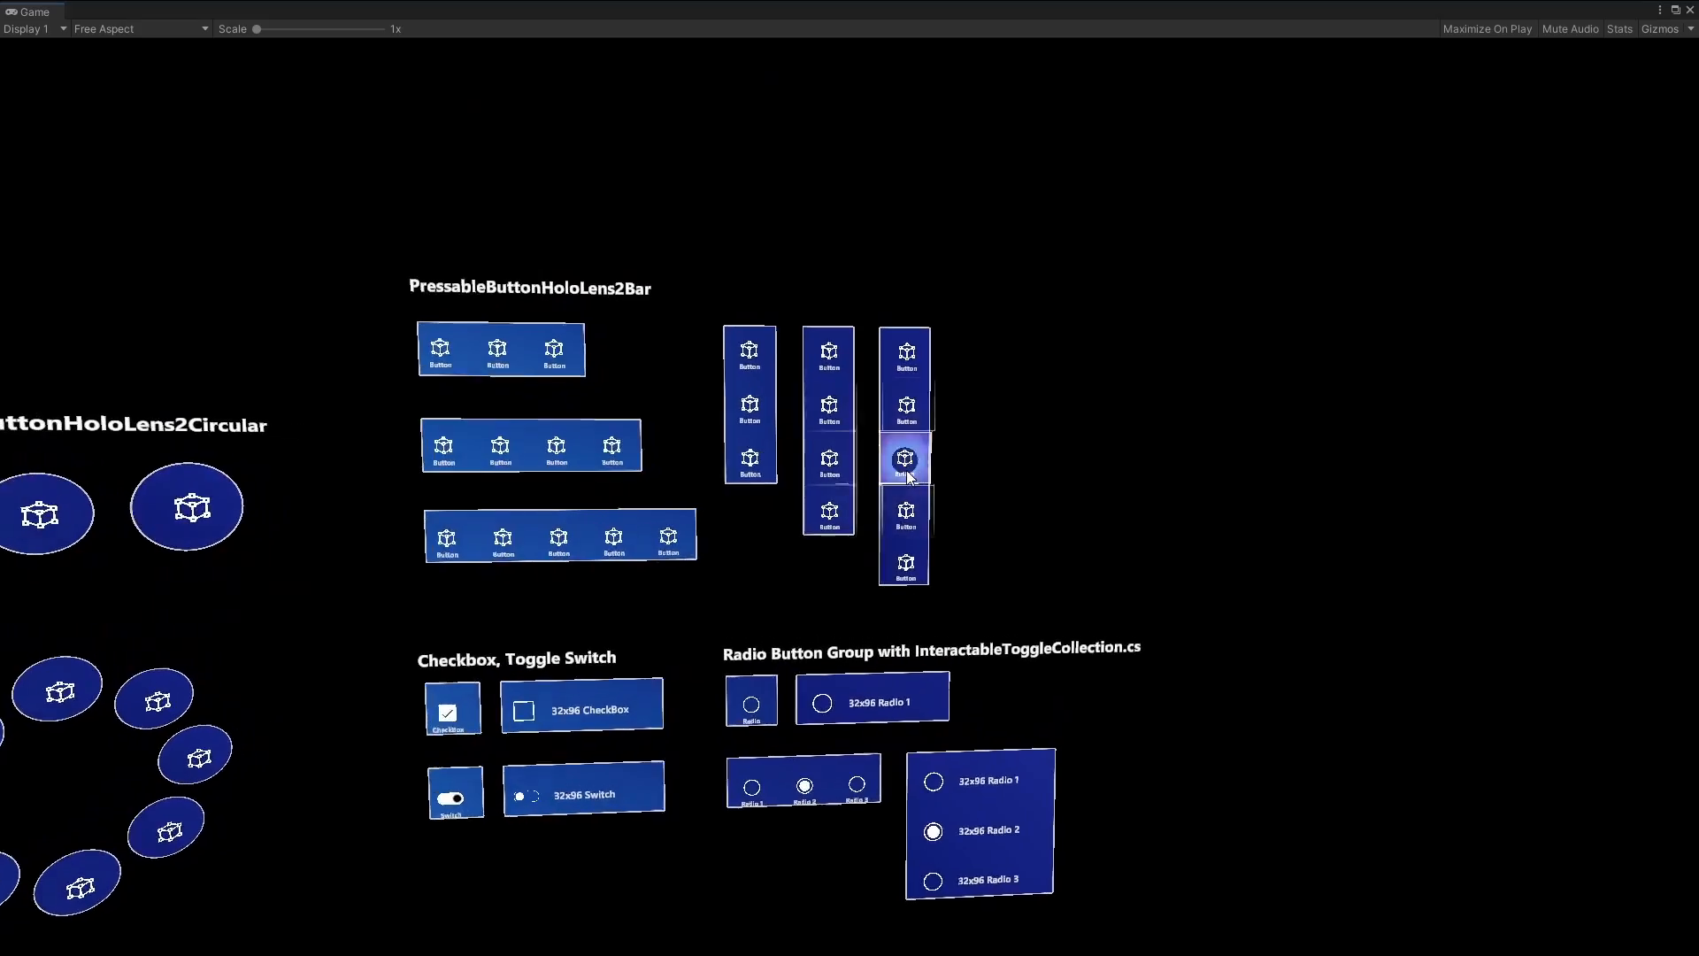
{"action": "key", "text": "s"}
Go to the Custom Button Examples and trigger each of the three round buttons.
{"action": "right_click_drag", "start_coordinate": [910, 476], "coordinate": [531, 569]}
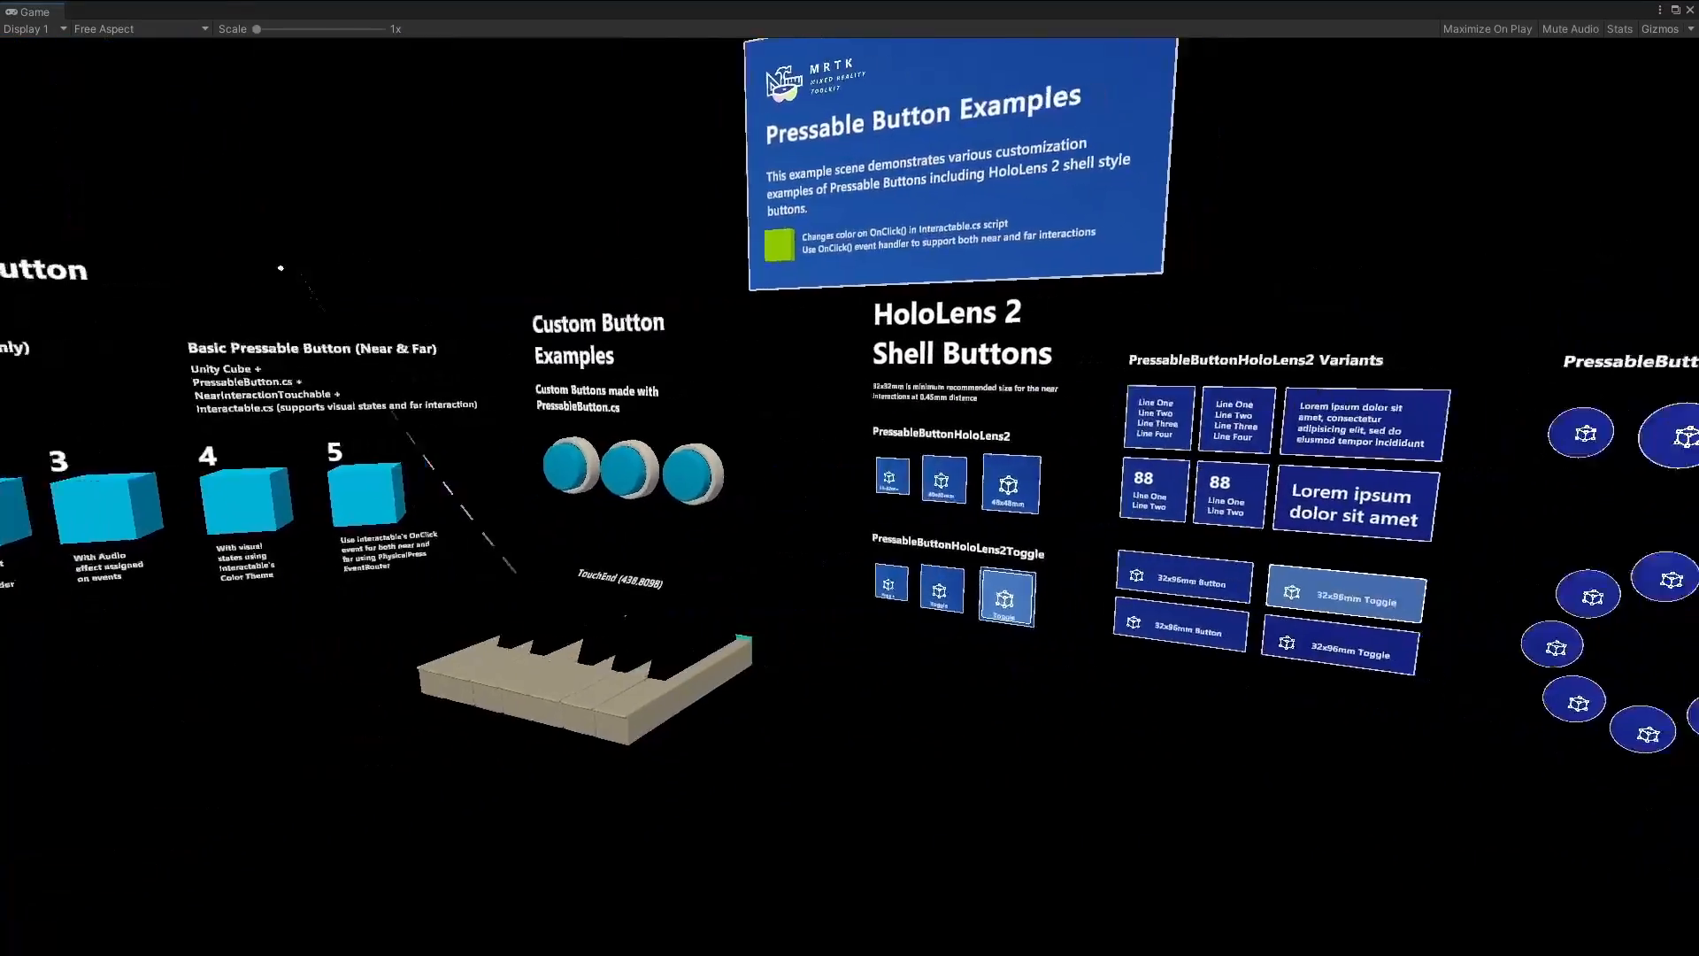
{"action": "key", "text": "a"}
{"action": "key", "text": "w"}
{"action": "right_click_drag", "start_coordinate": [823, 497], "coordinate": [831, 531]}
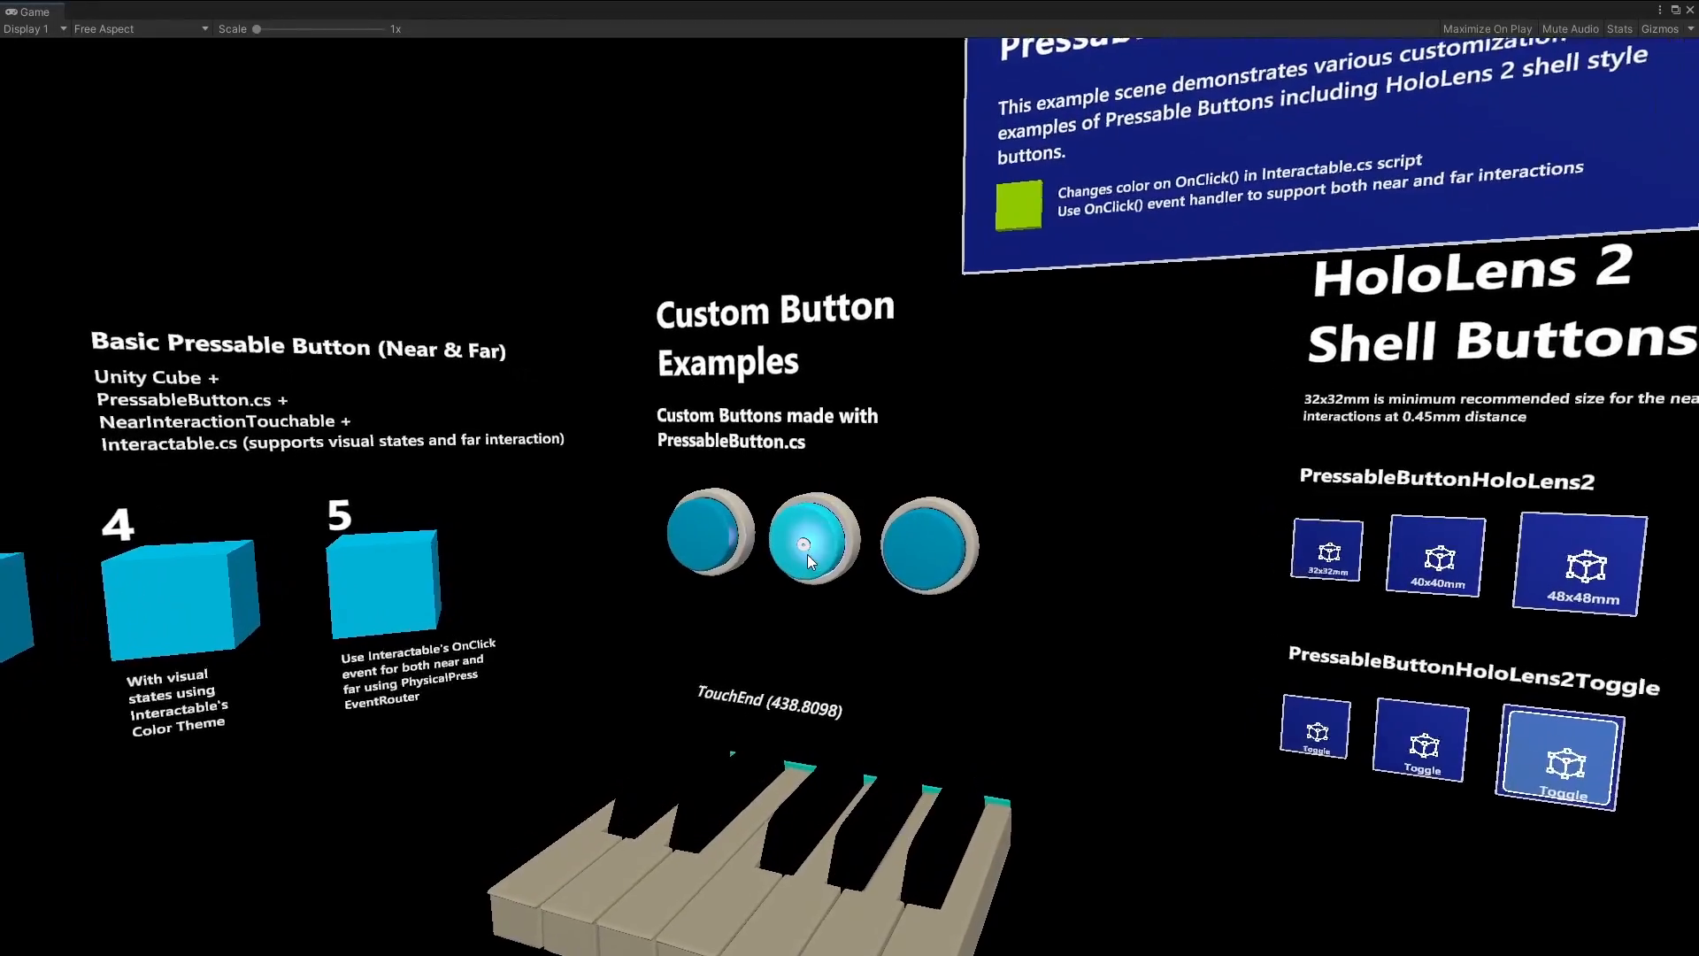
{"action": "left_click", "coordinate": [808, 552]}
{"action": "left_click", "coordinate": [931, 557]}
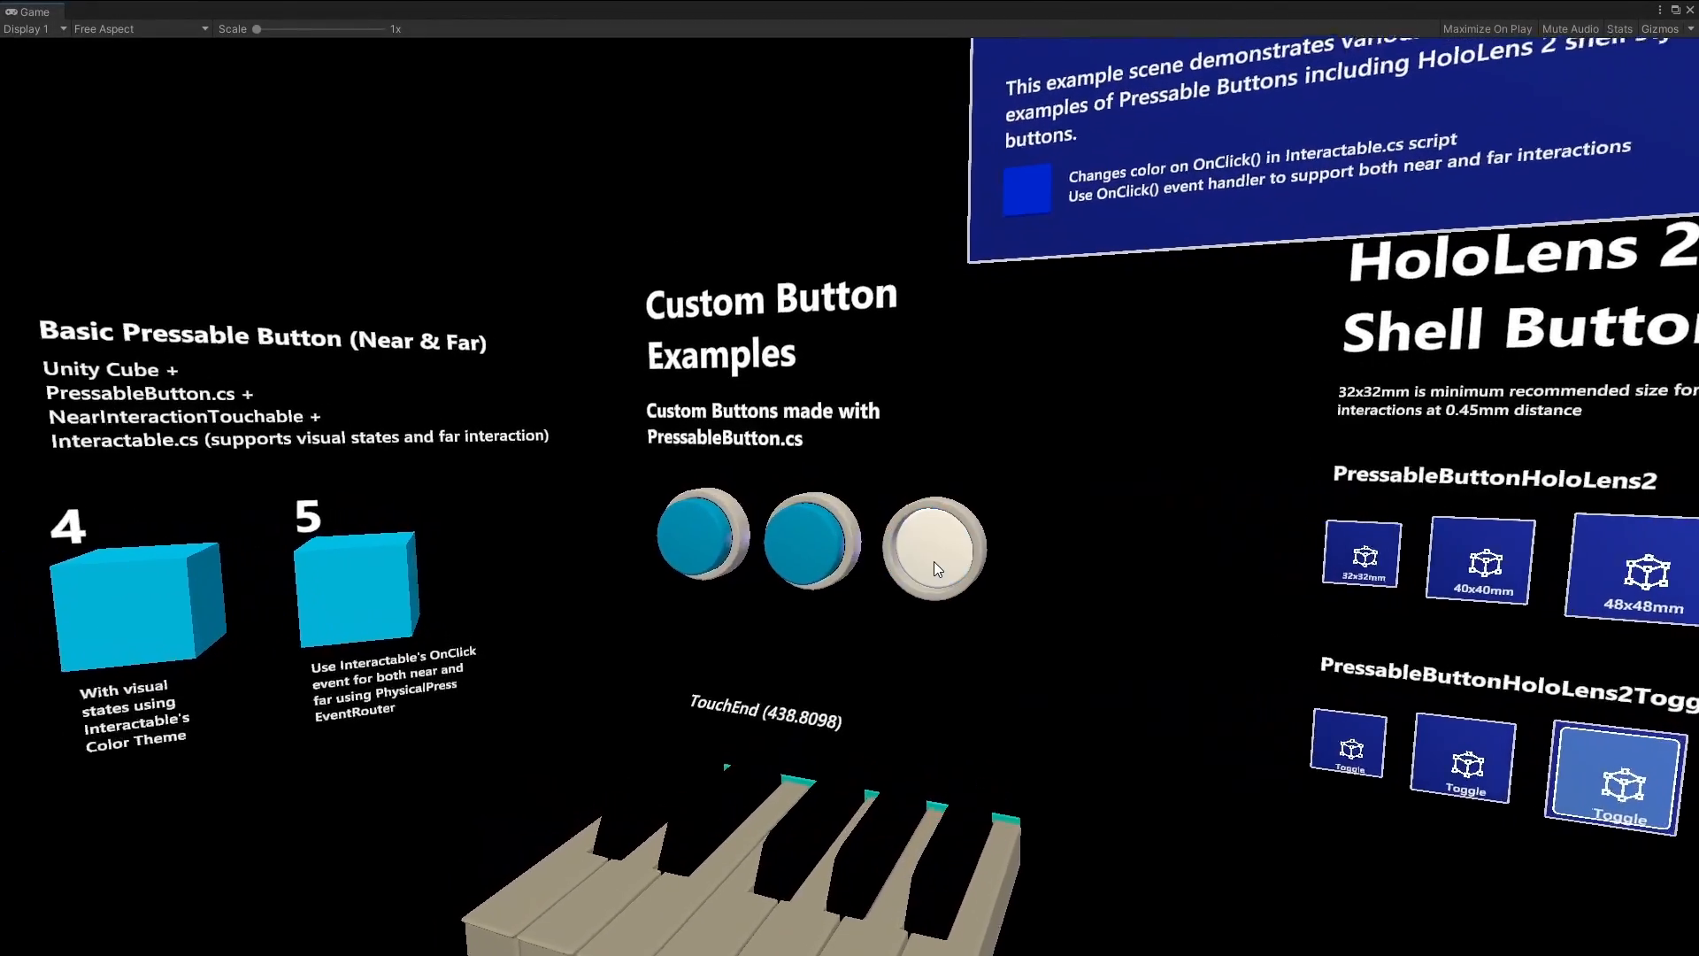
{"action": "key", "text": "w"}
{"action": "left_click", "coordinate": [690, 554]}
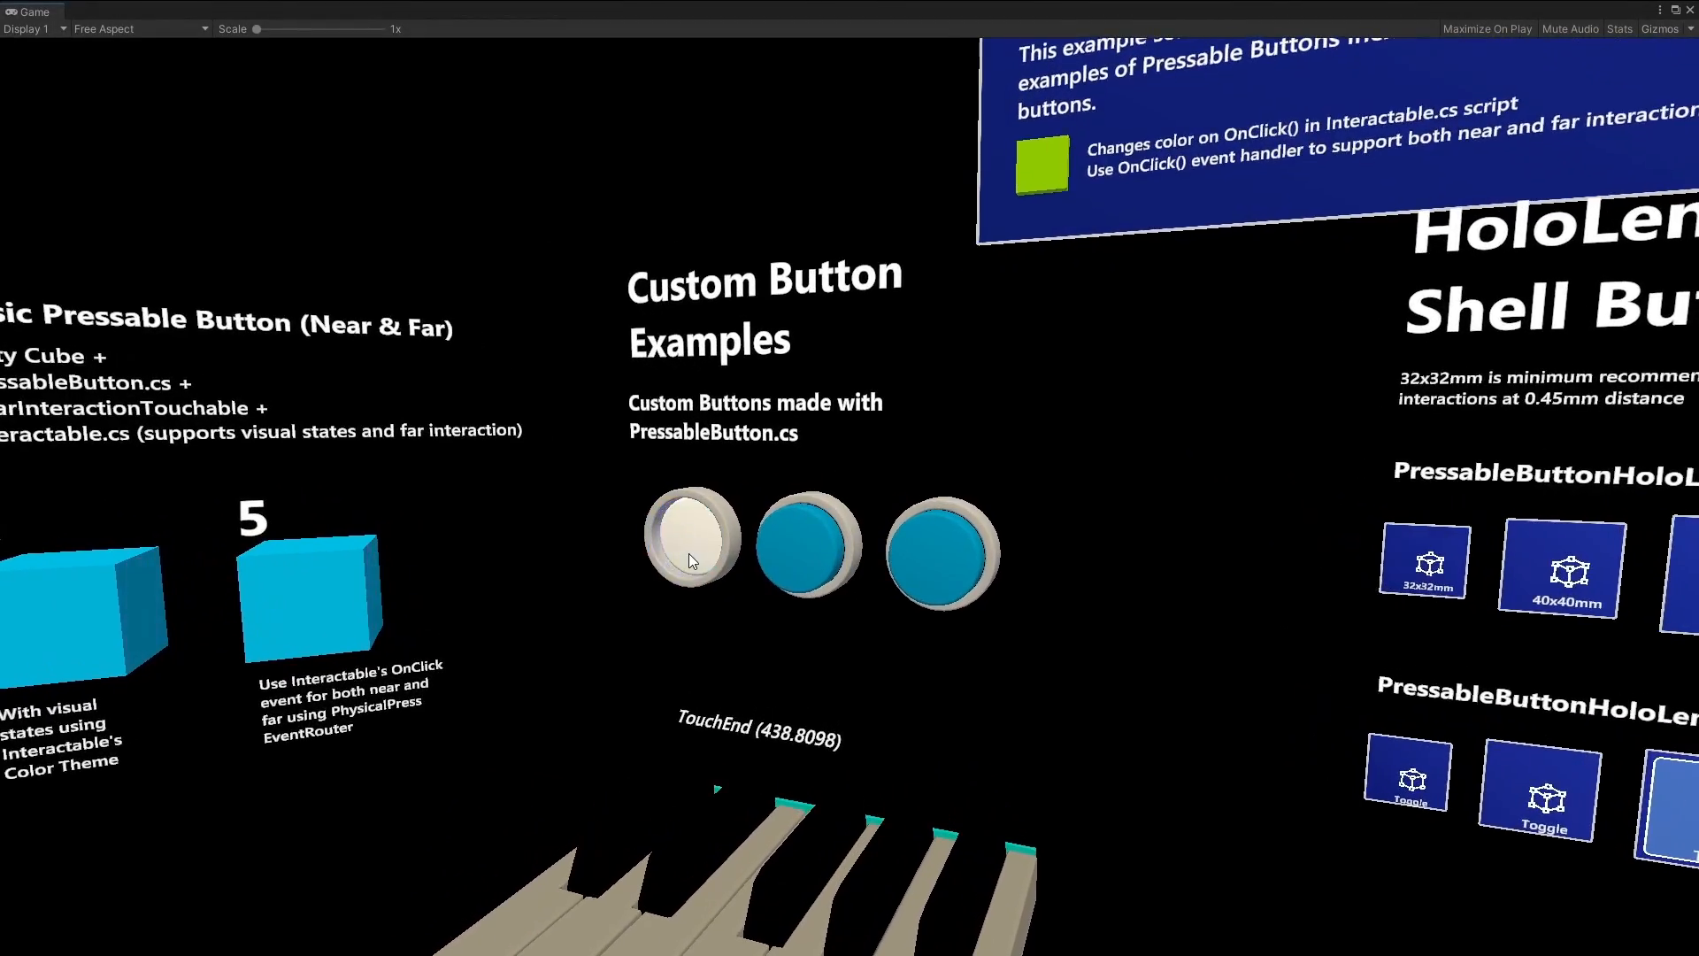
Play several white piano keys below the custom buttons and trigger the middle round button again.
{"action": "key", "text": "s"}
{"action": "right_click_drag", "start_coordinate": [708, 554], "coordinate": [775, 681]}
{"action": "left_click", "coordinate": [780, 688]}
{"action": "left_click", "coordinate": [821, 664]}
{"action": "key", "text": "s"}
{"action": "left_click", "coordinate": [870, 686]}
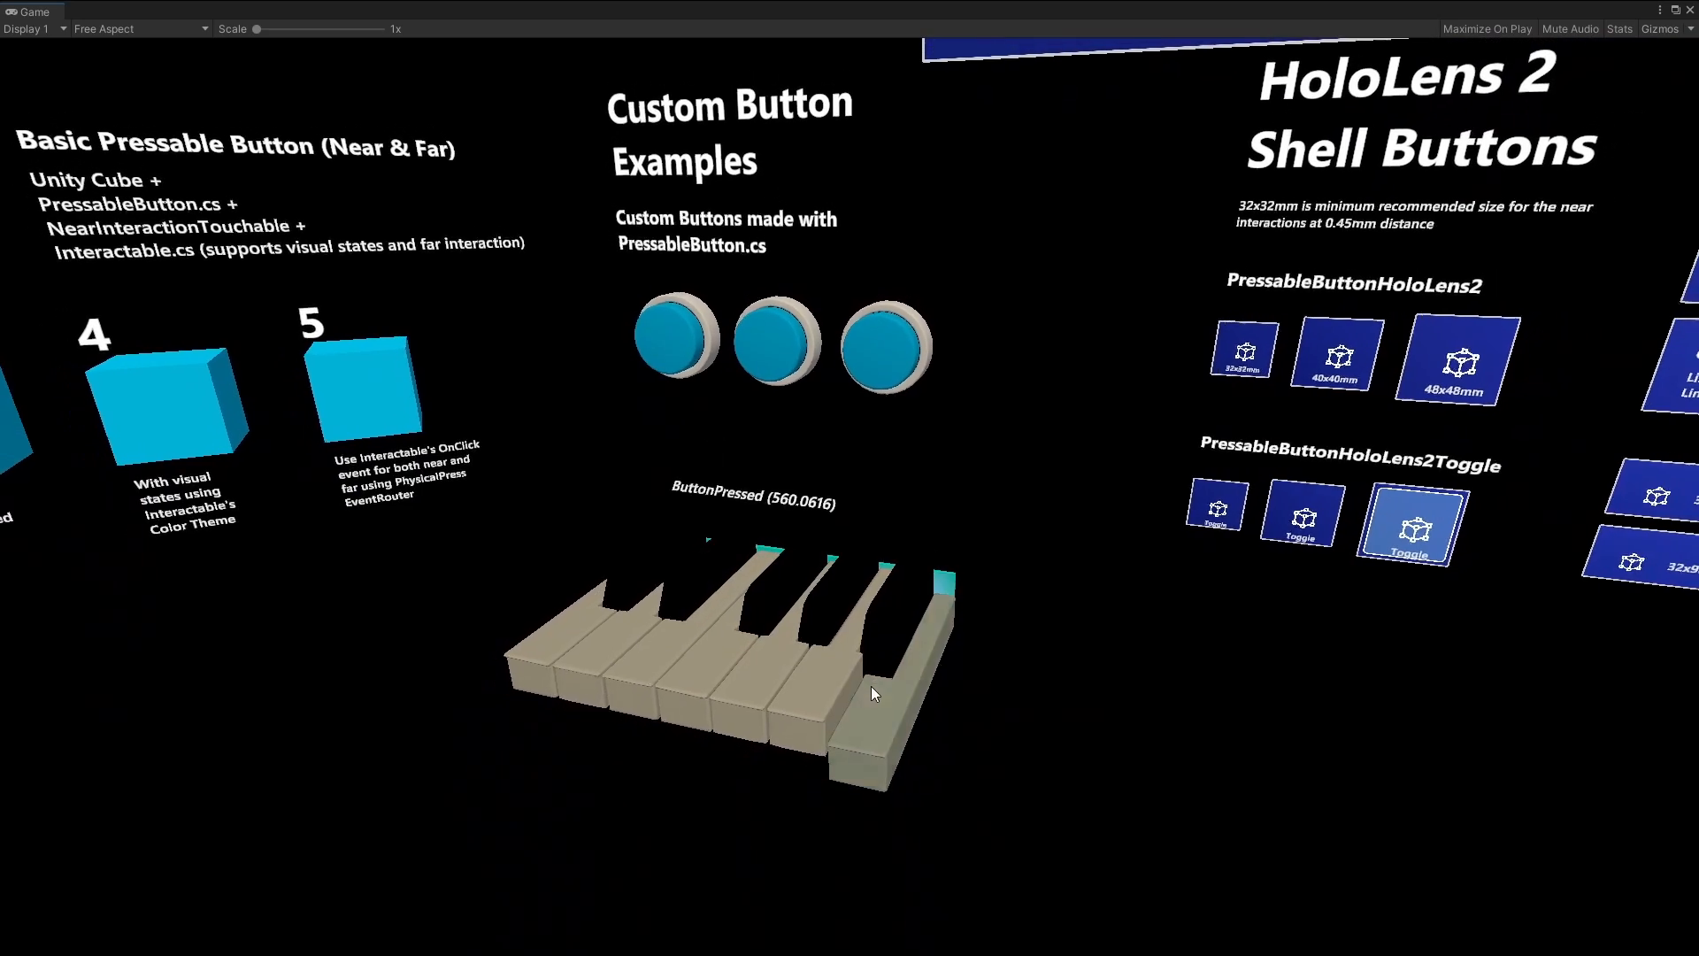
{"action": "left_click", "coordinate": [824, 666]}
{"action": "key", "text": "s"}
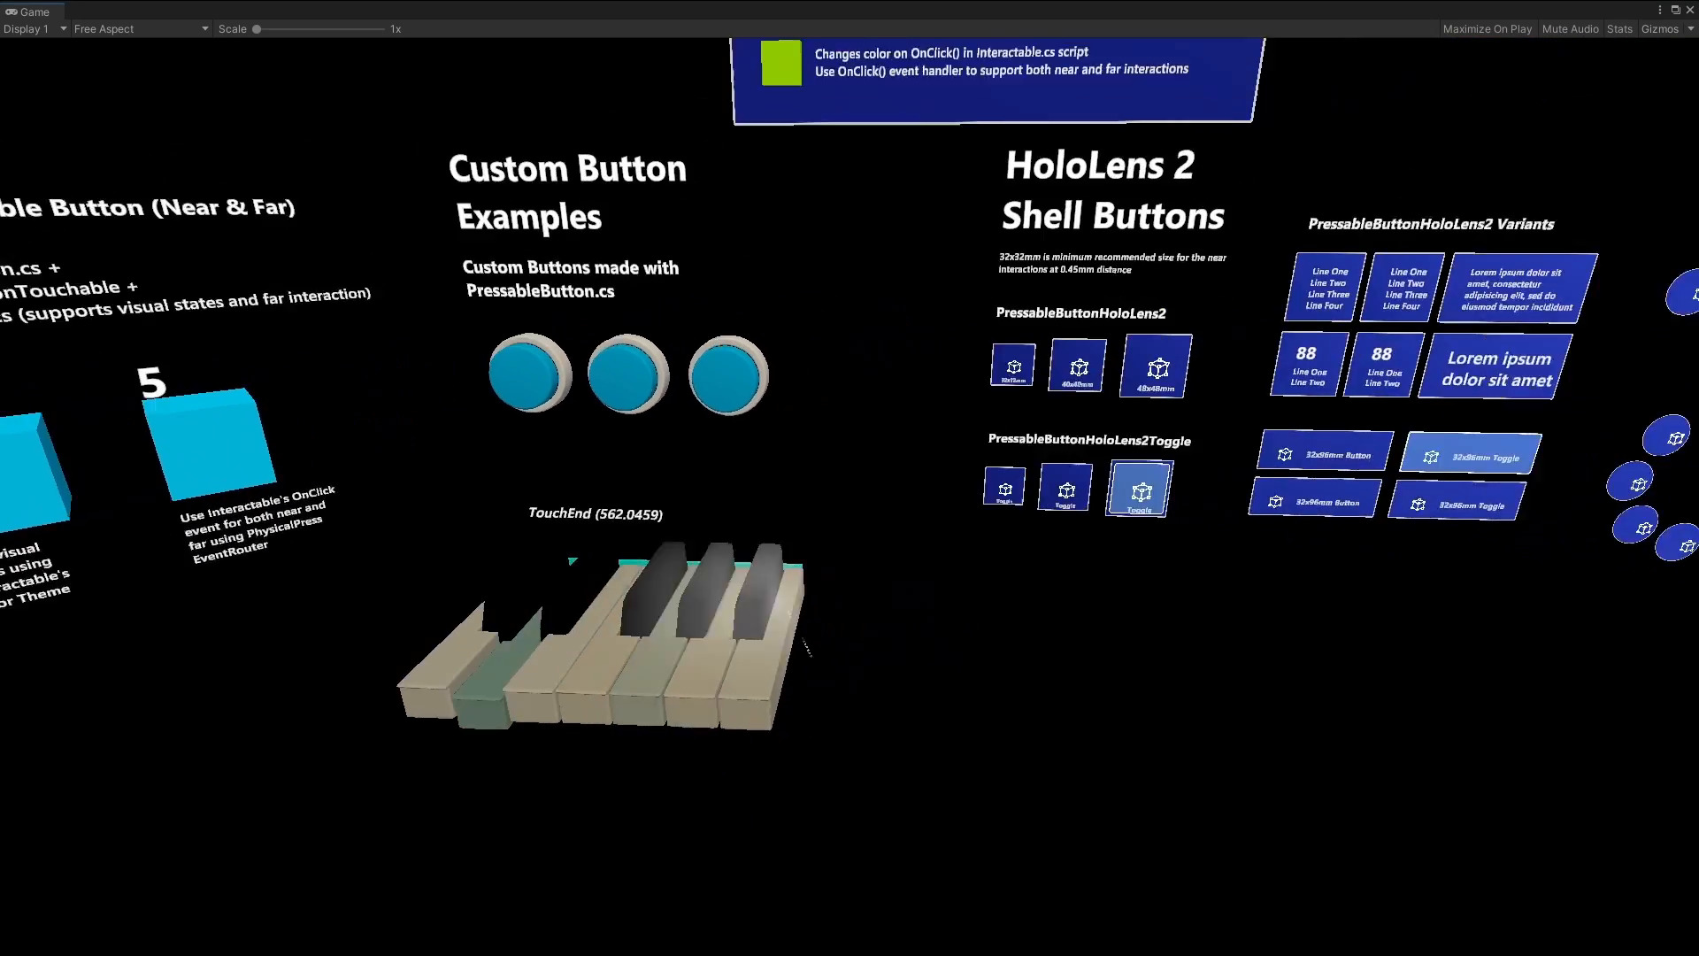
{"action": "left_click", "coordinate": [858, 745]}
{"action": "left_click", "coordinate": [800, 741]}
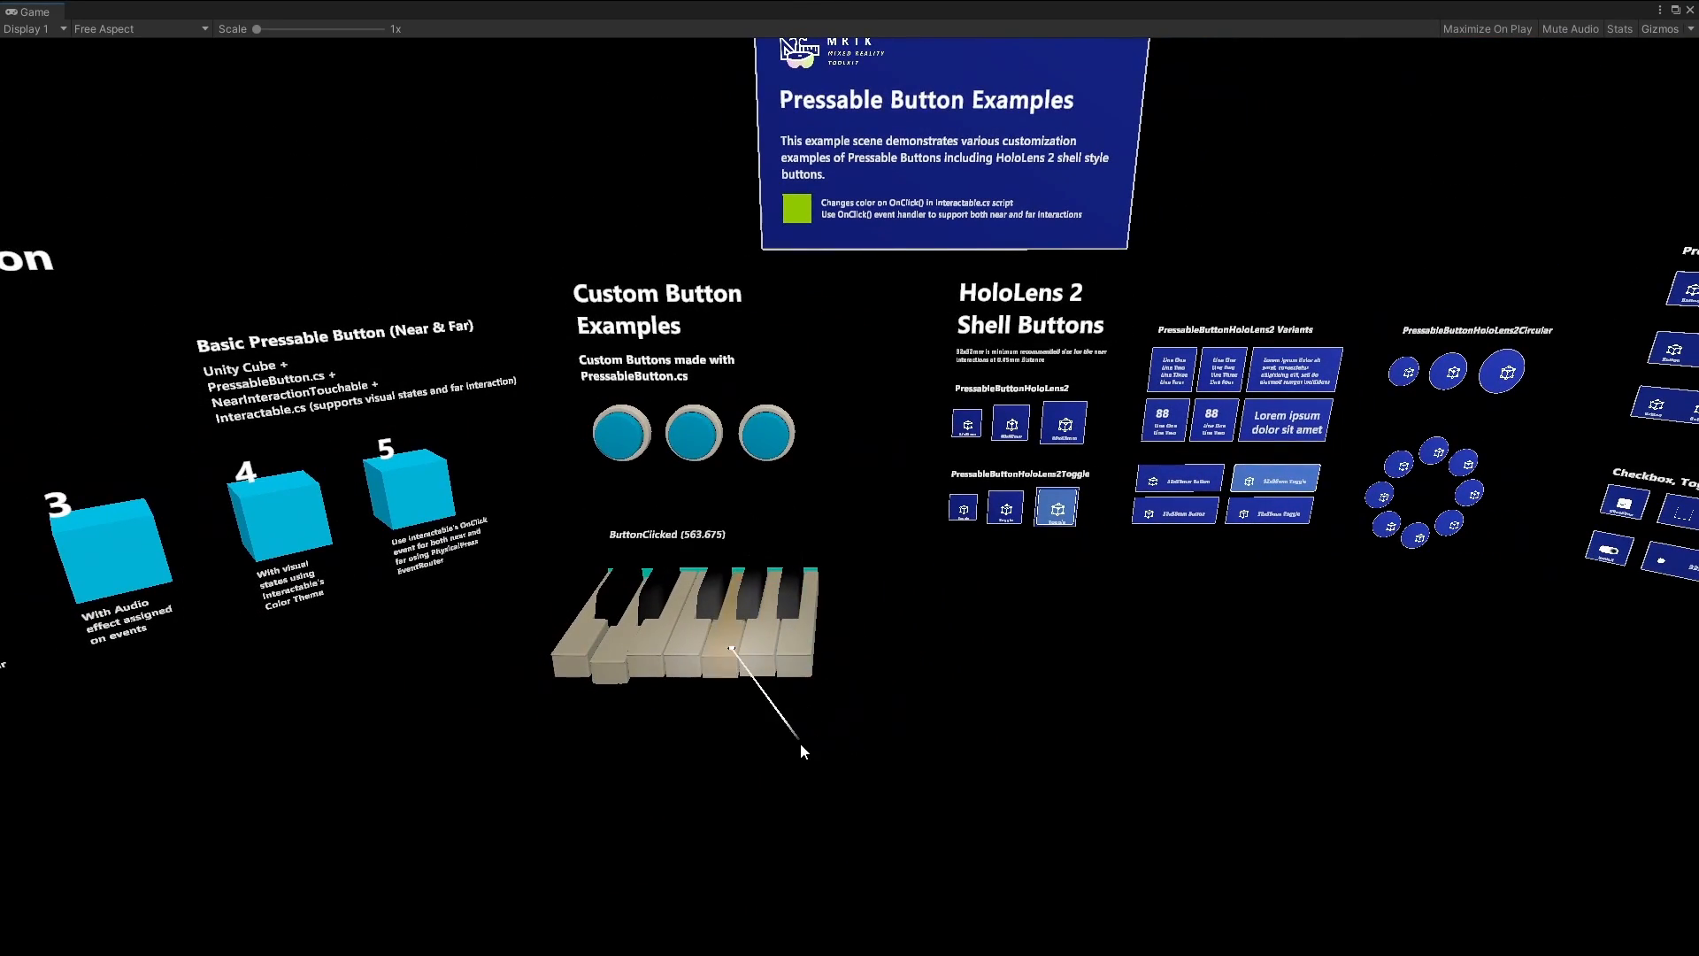
{"action": "left_click", "coordinate": [688, 749]}
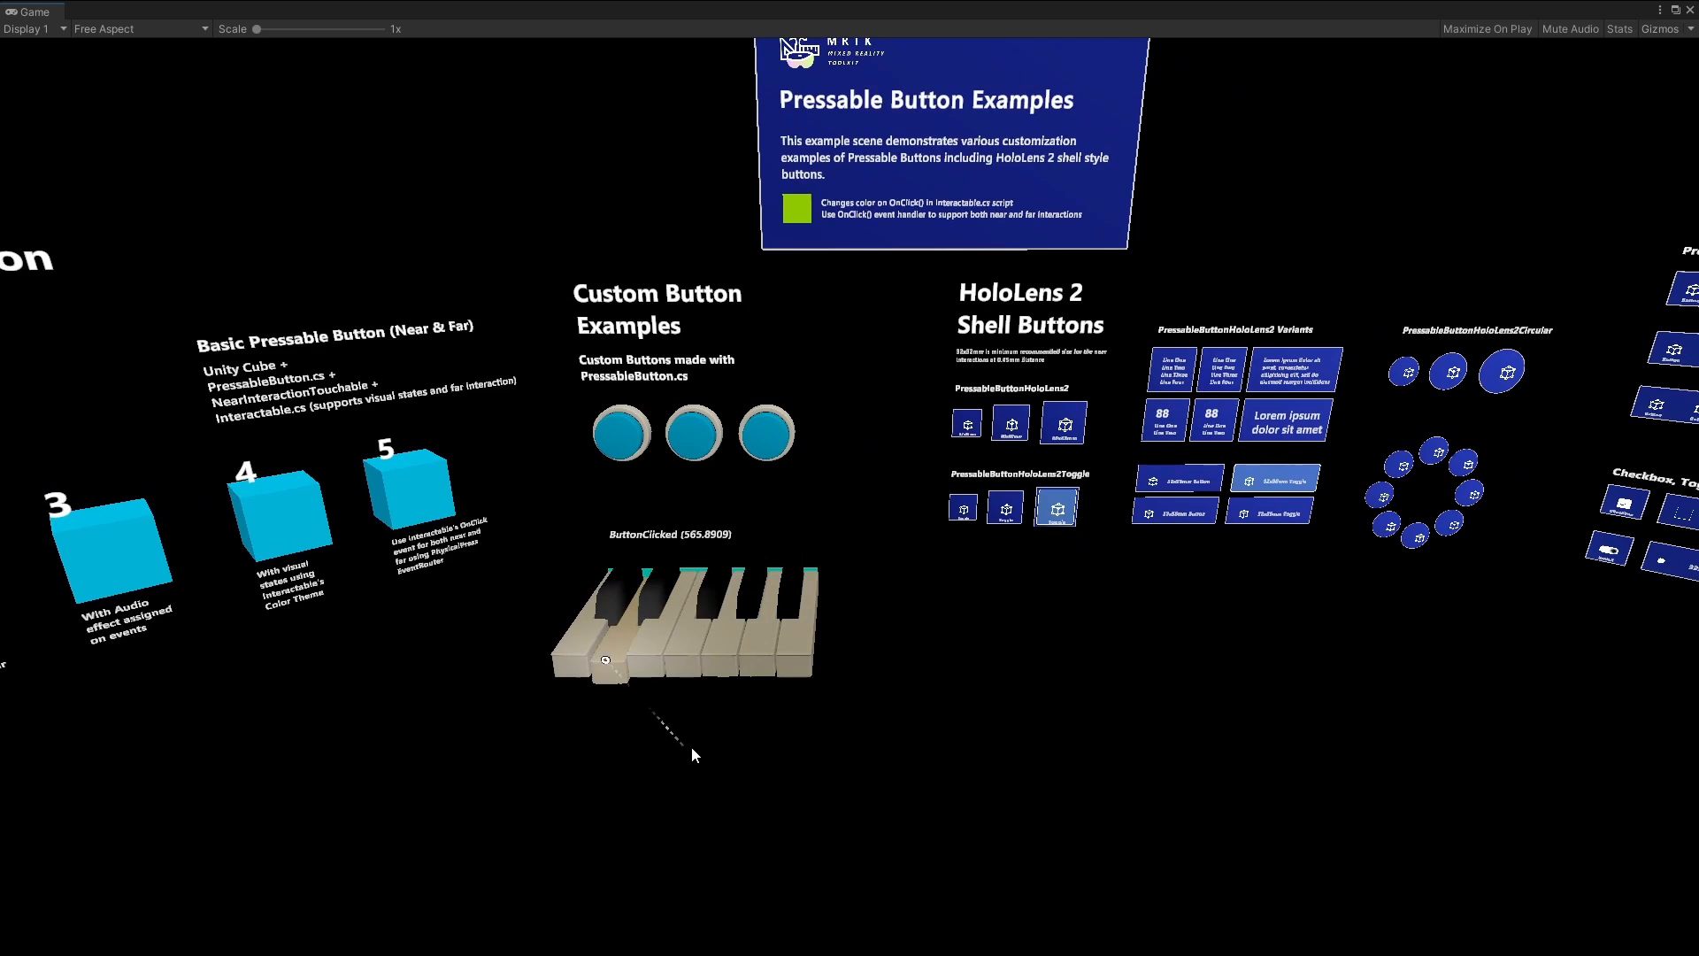
{"action": "left_click", "coordinate": [839, 578]}
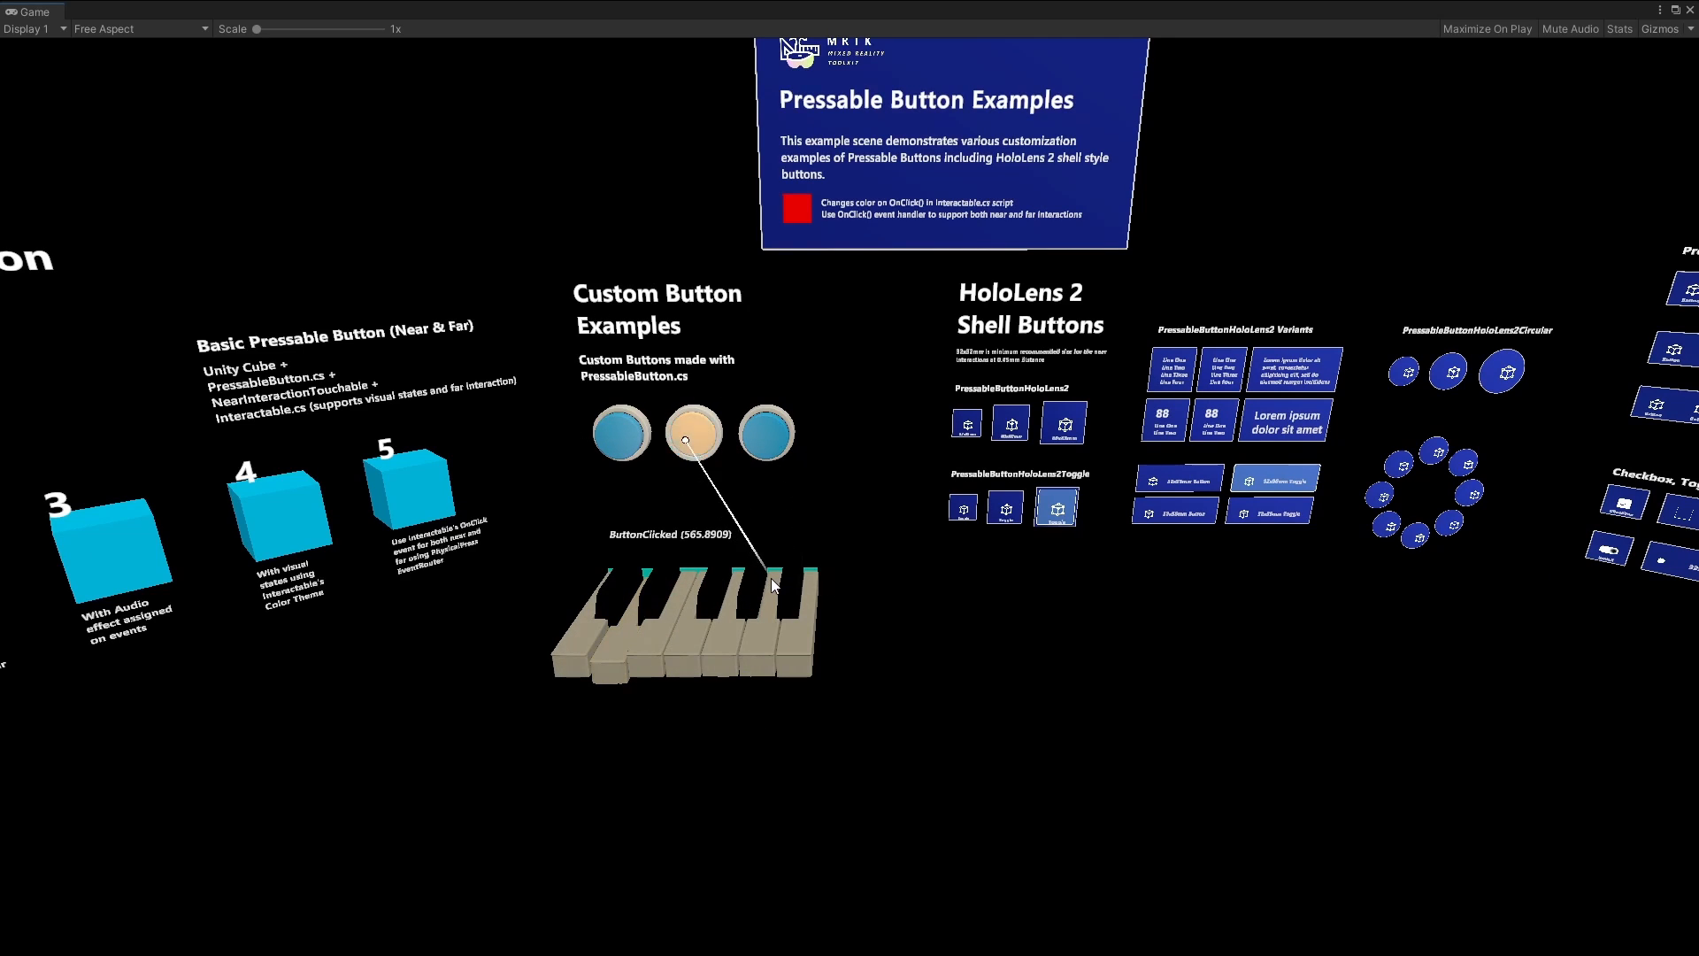
Look over the button variants, circular buttons, button bars and toggle groups once more.
{"action": "right_click_drag", "start_coordinate": [733, 583], "coordinate": [970, 528]}
{"action": "key", "text": "w"}
{"action": "key", "text": "w"}
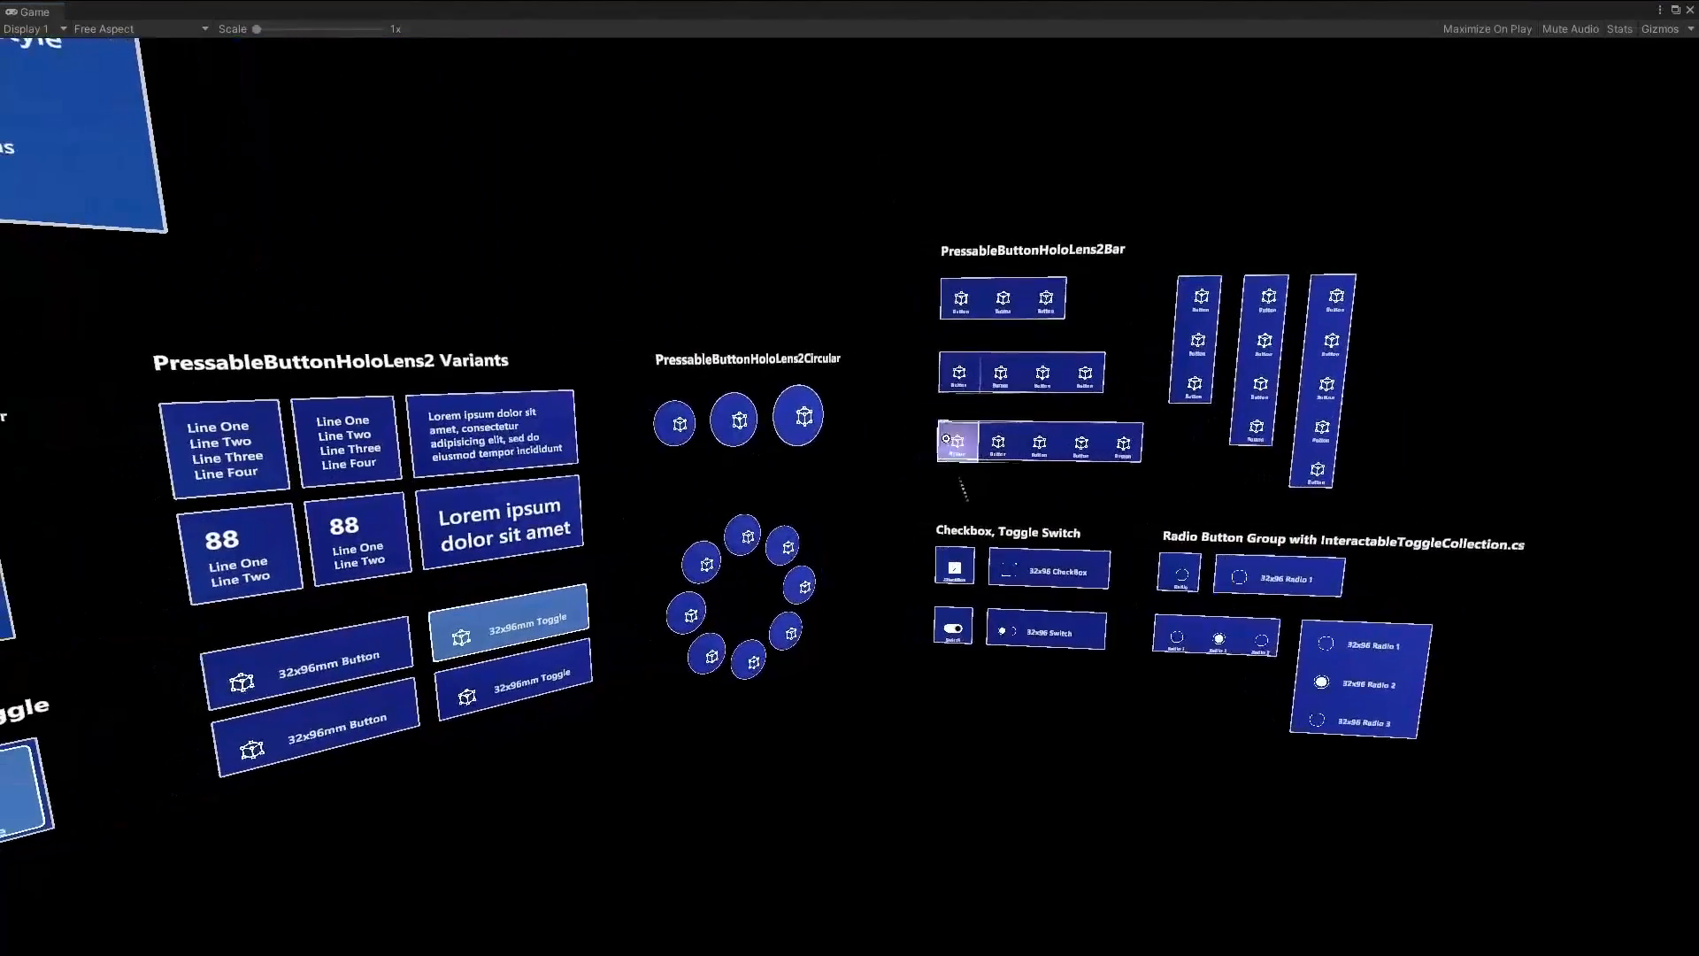
{"action": "right_click_drag", "start_coordinate": [921, 381], "coordinate": [891, 483]}
{"action": "key", "text": "s"}
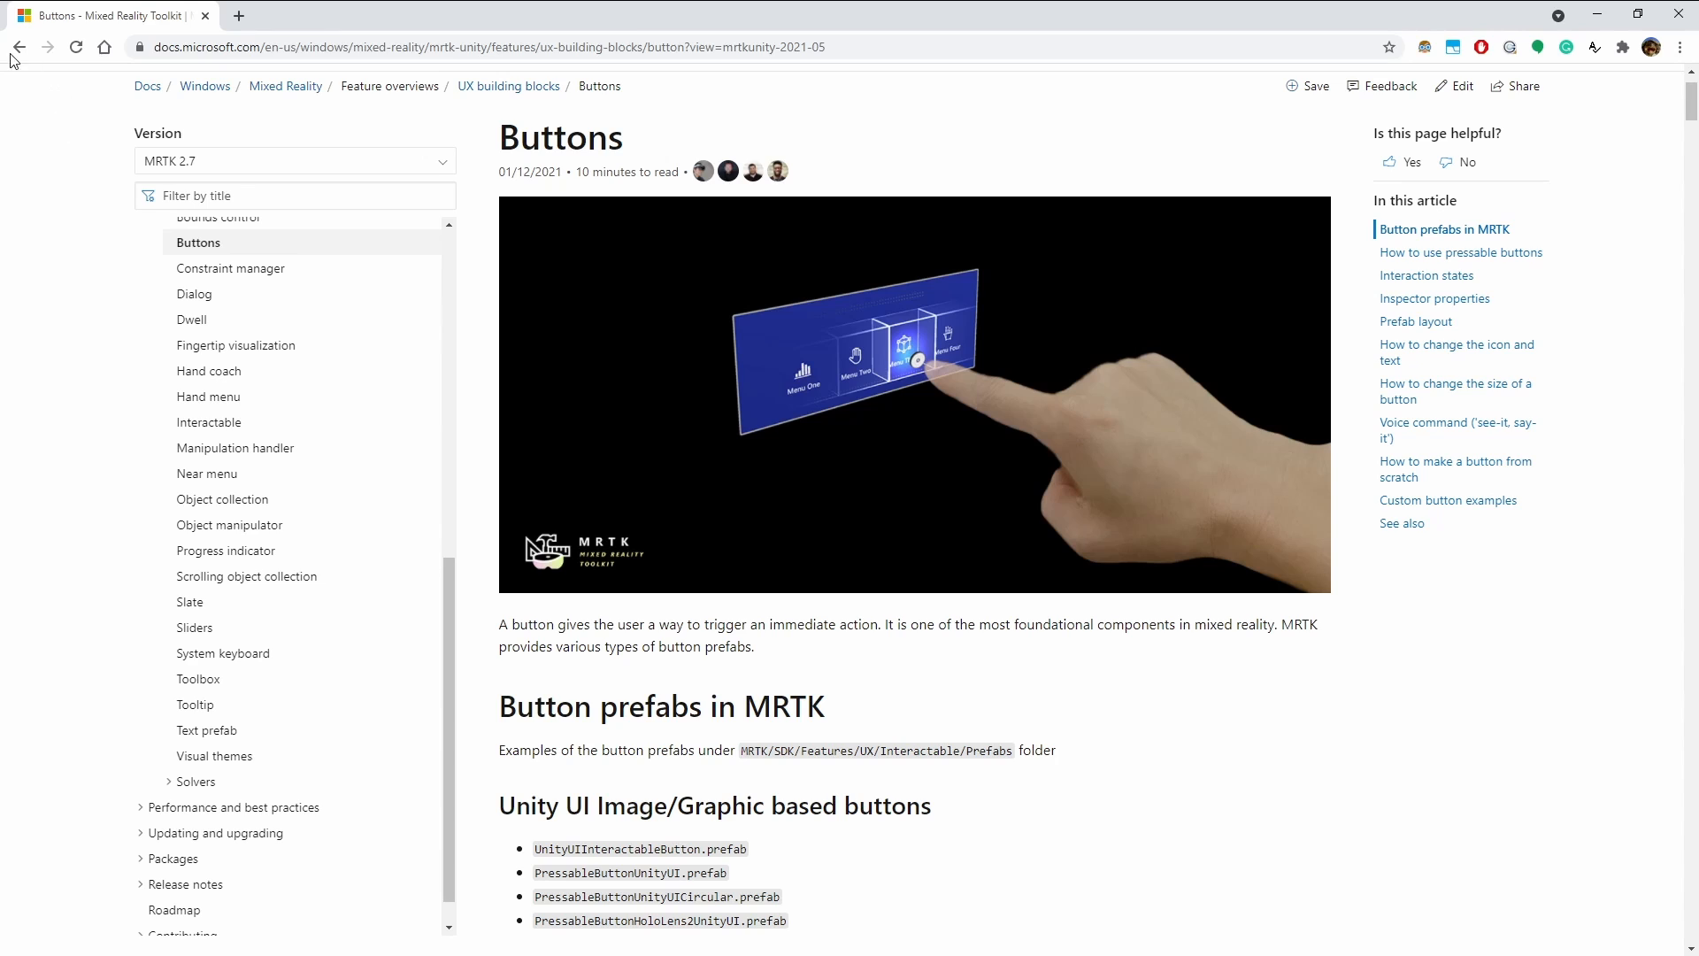
Return to the UX building blocks overview and open the Bounds Control documentation page.
{"action": "left_click", "coordinate": [17, 48]}
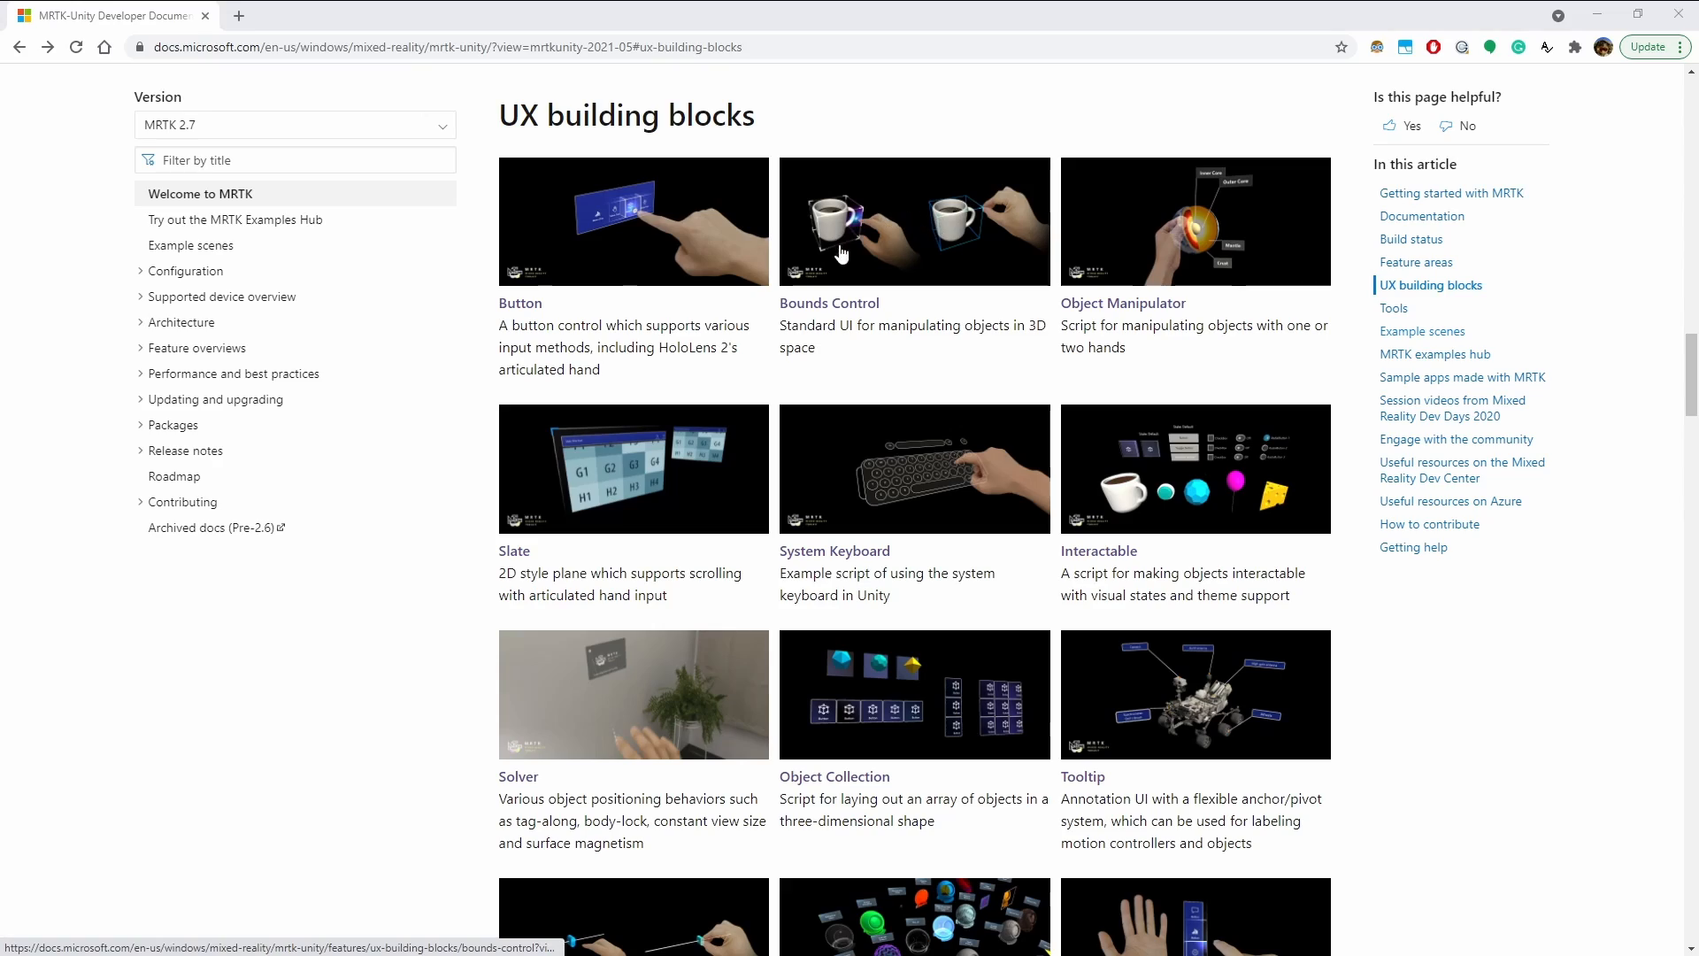
{"action": "left_click", "coordinate": [896, 254]}
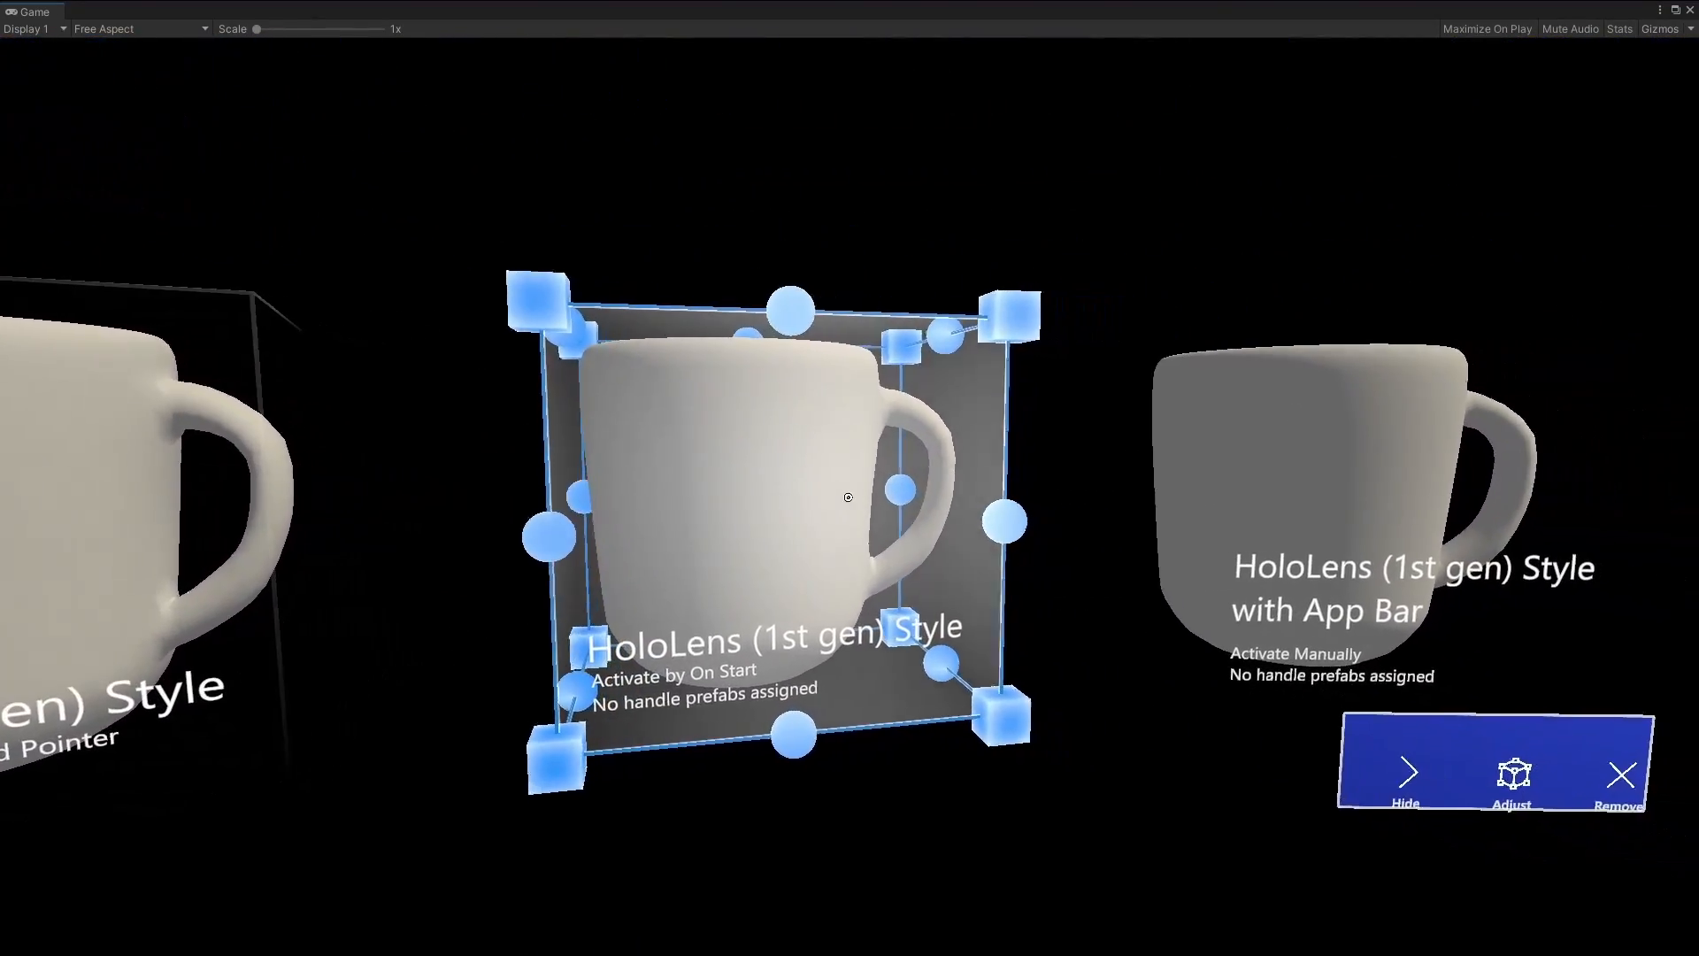
In the Bounds Control Examples scene in Unity, try manipulating the blue-handled HoloLens (1st gen) Style mug activated by On Start.
{"action": "key", "text": "s"}
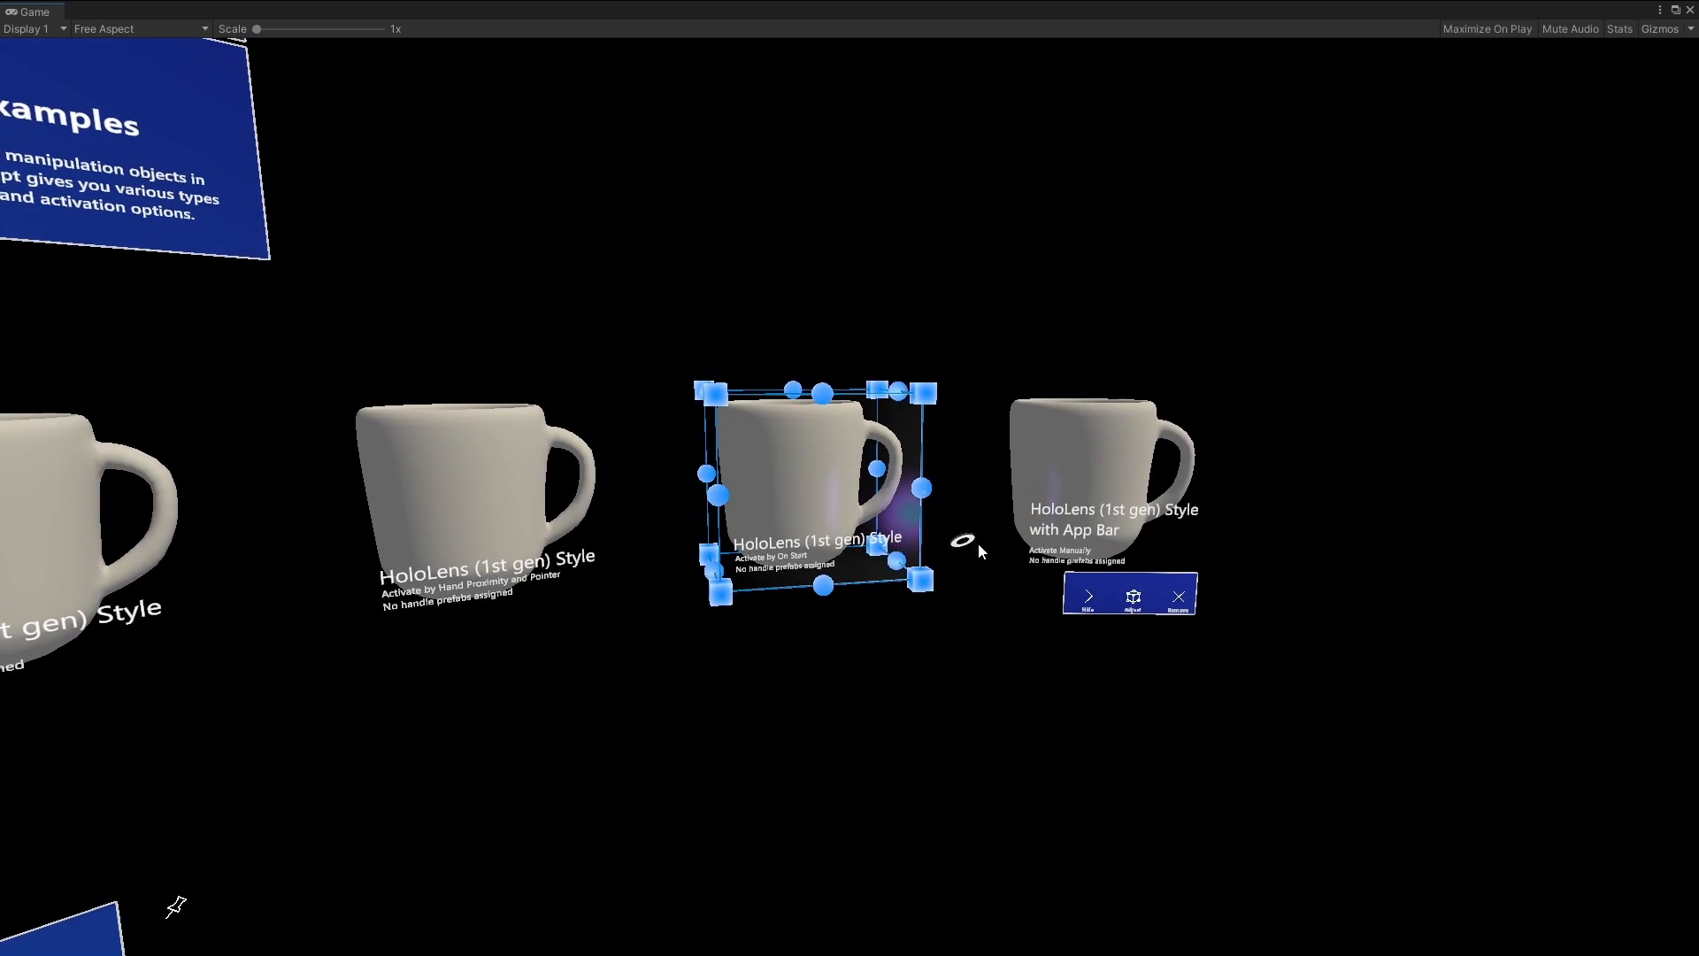
{"action": "left_click_drag", "start_coordinate": [952, 536], "coordinate": [936, 577]}
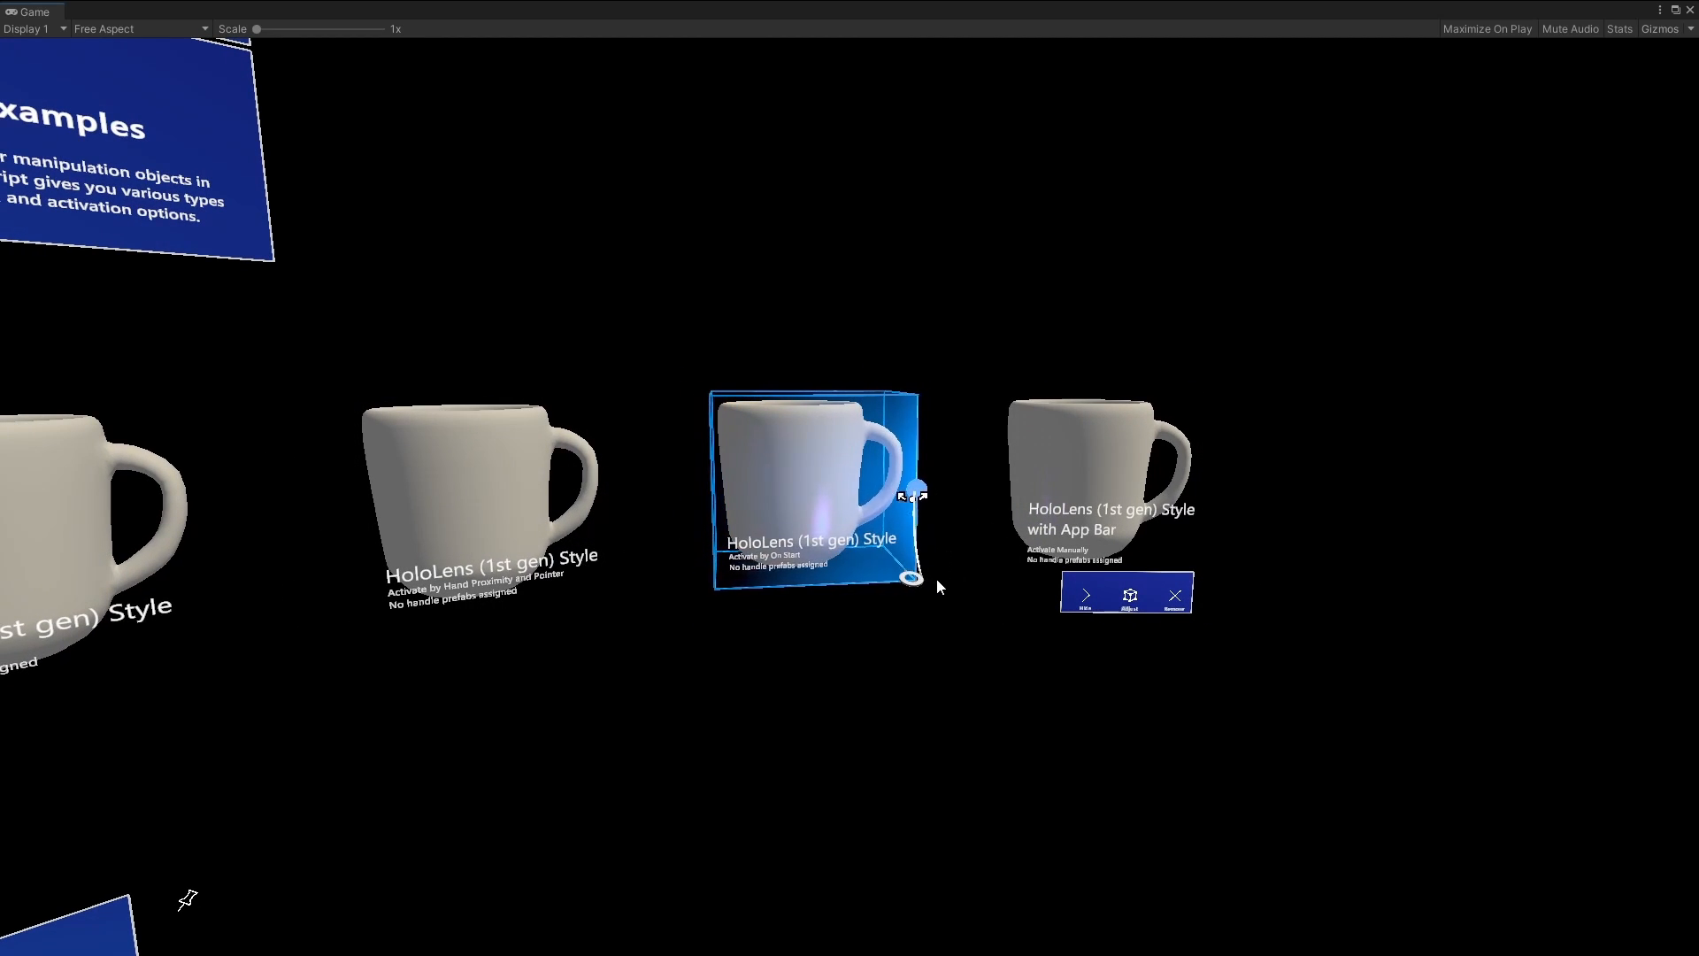
{"action": "left_click_drag", "start_coordinate": [952, 433], "coordinate": [1001, 516]}
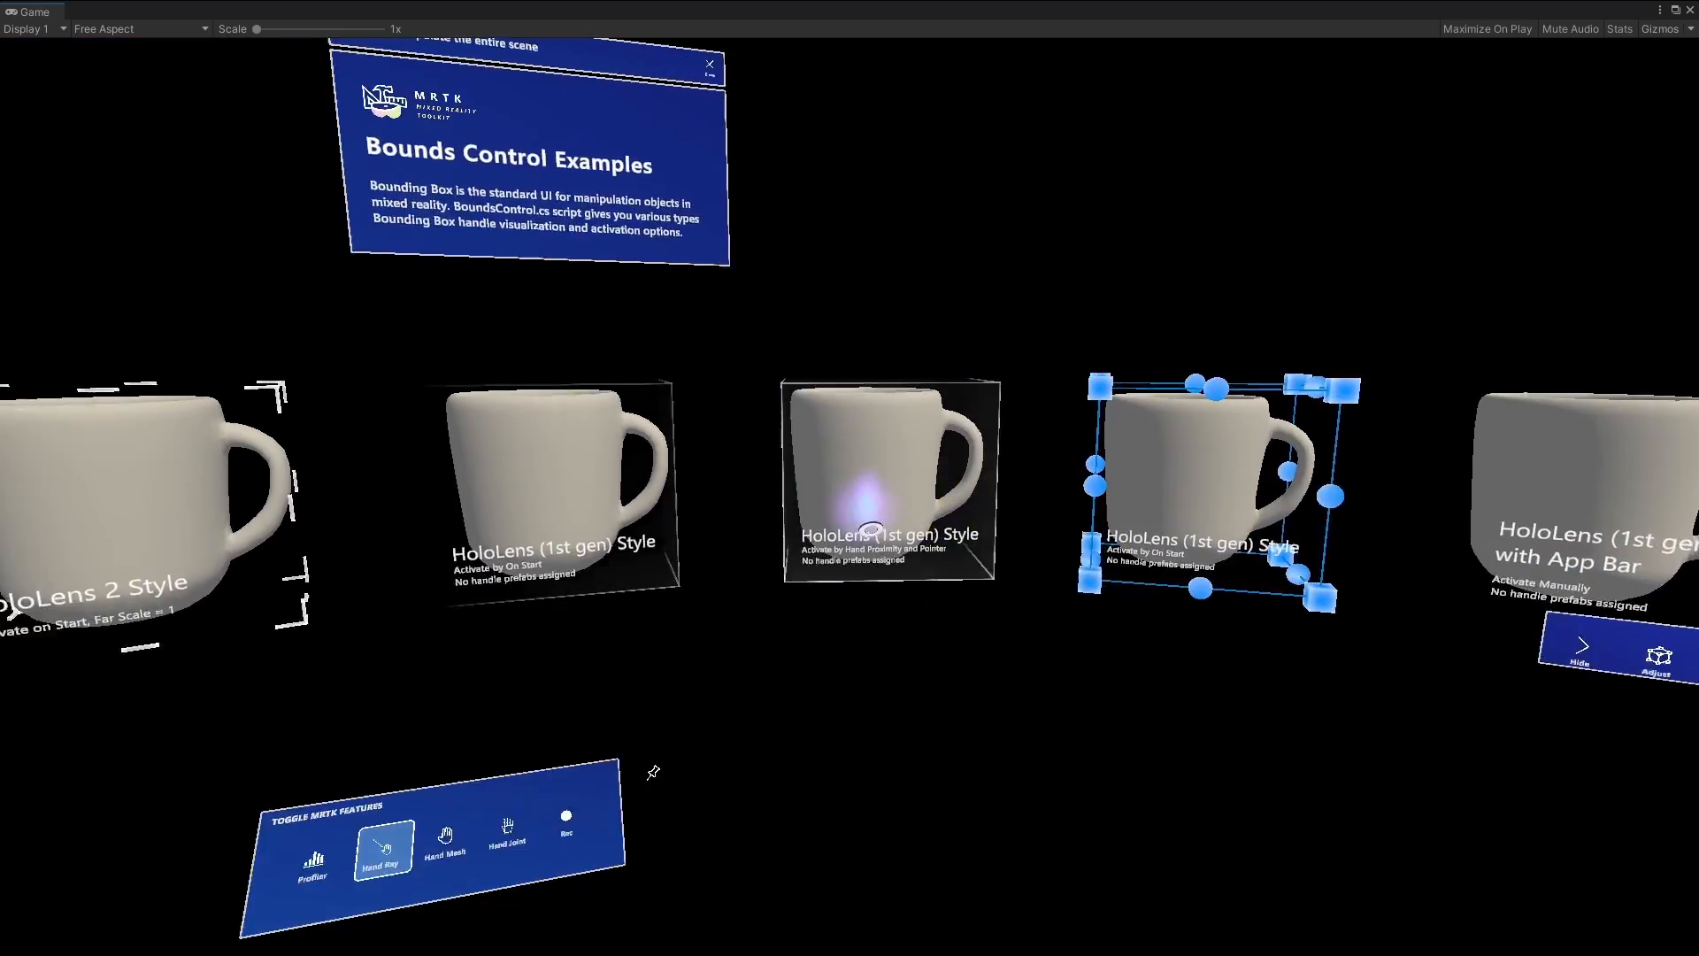
Go to the HoloLens 2 Style mug marked Activate on Start and rotate it with its handles until its coffee surface faces the camera.
{"action": "right_click_drag", "start_coordinate": [871, 529], "coordinate": [770, 539]}
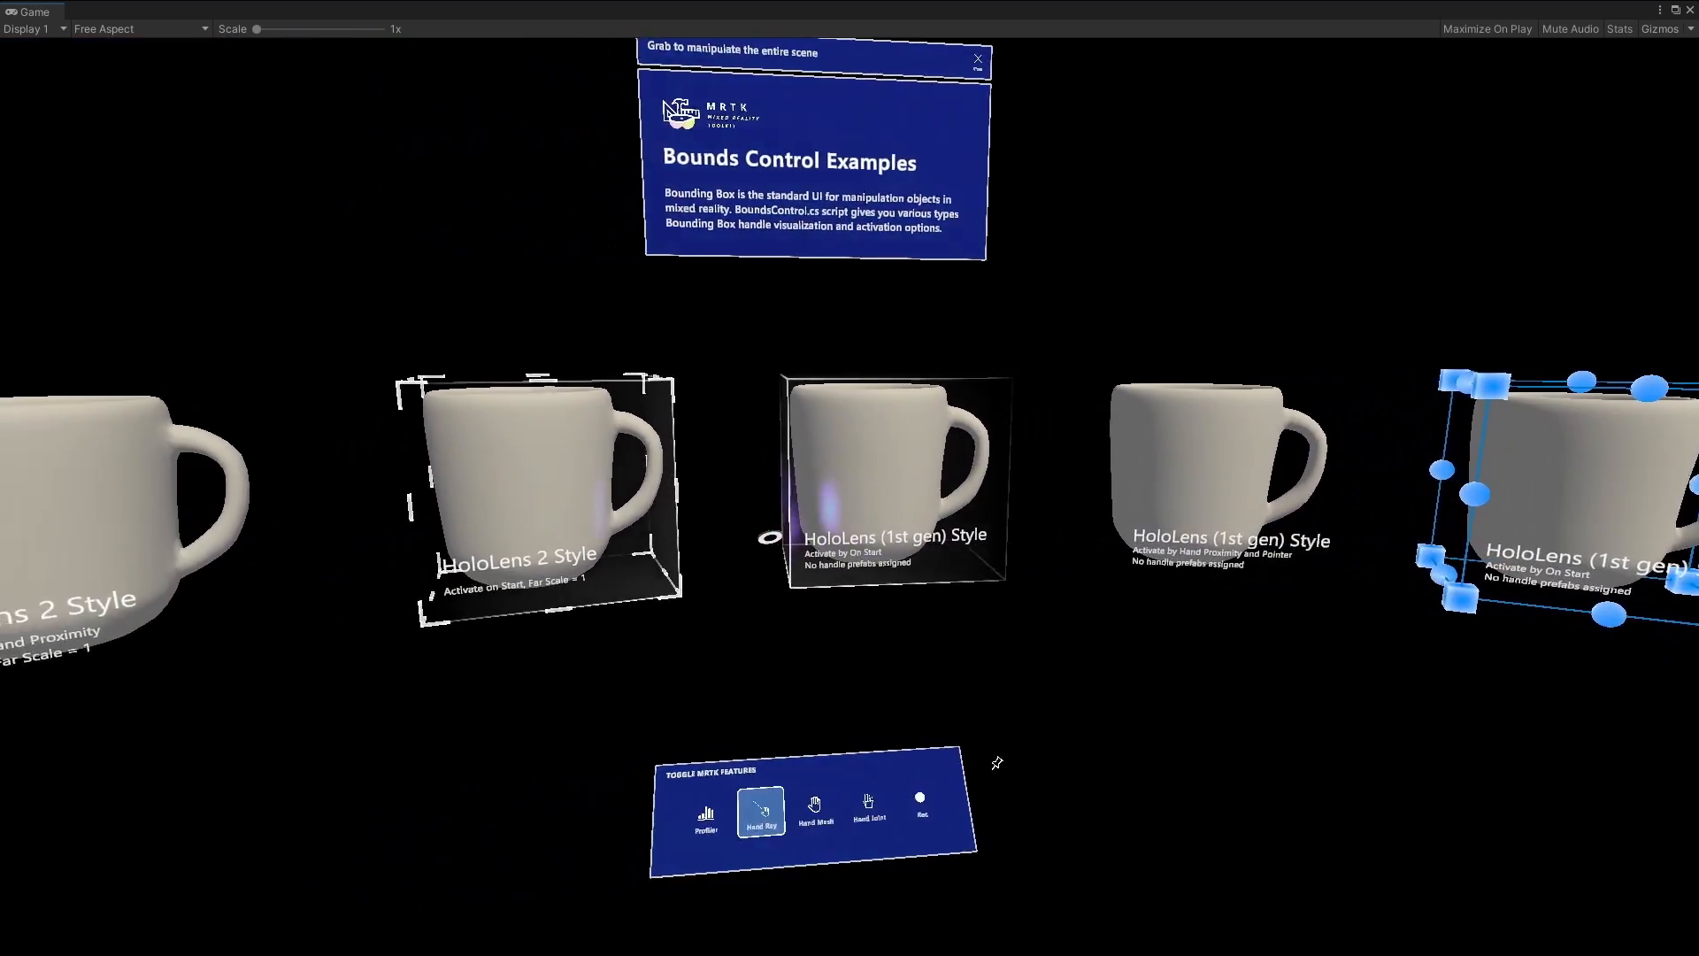
{"action": "key", "text": "s"}
{"action": "key", "text": "a"}
{"action": "key", "text": "a"}
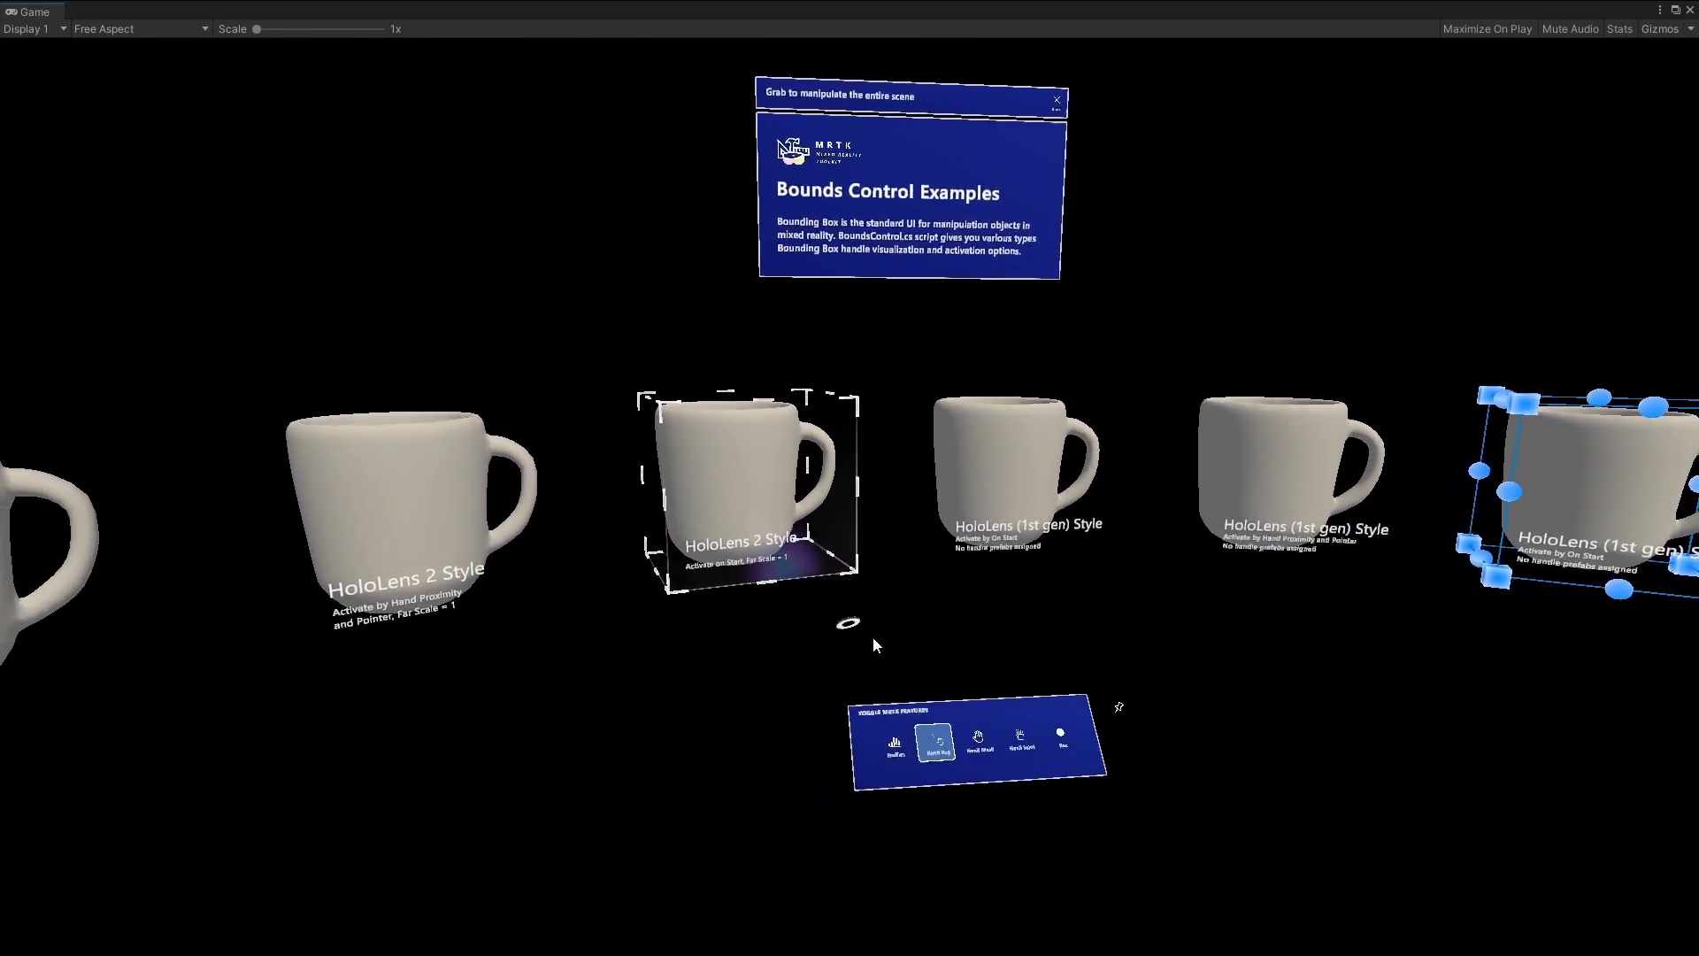
{"action": "key", "text": "s"}
{"action": "key", "text": "space"}
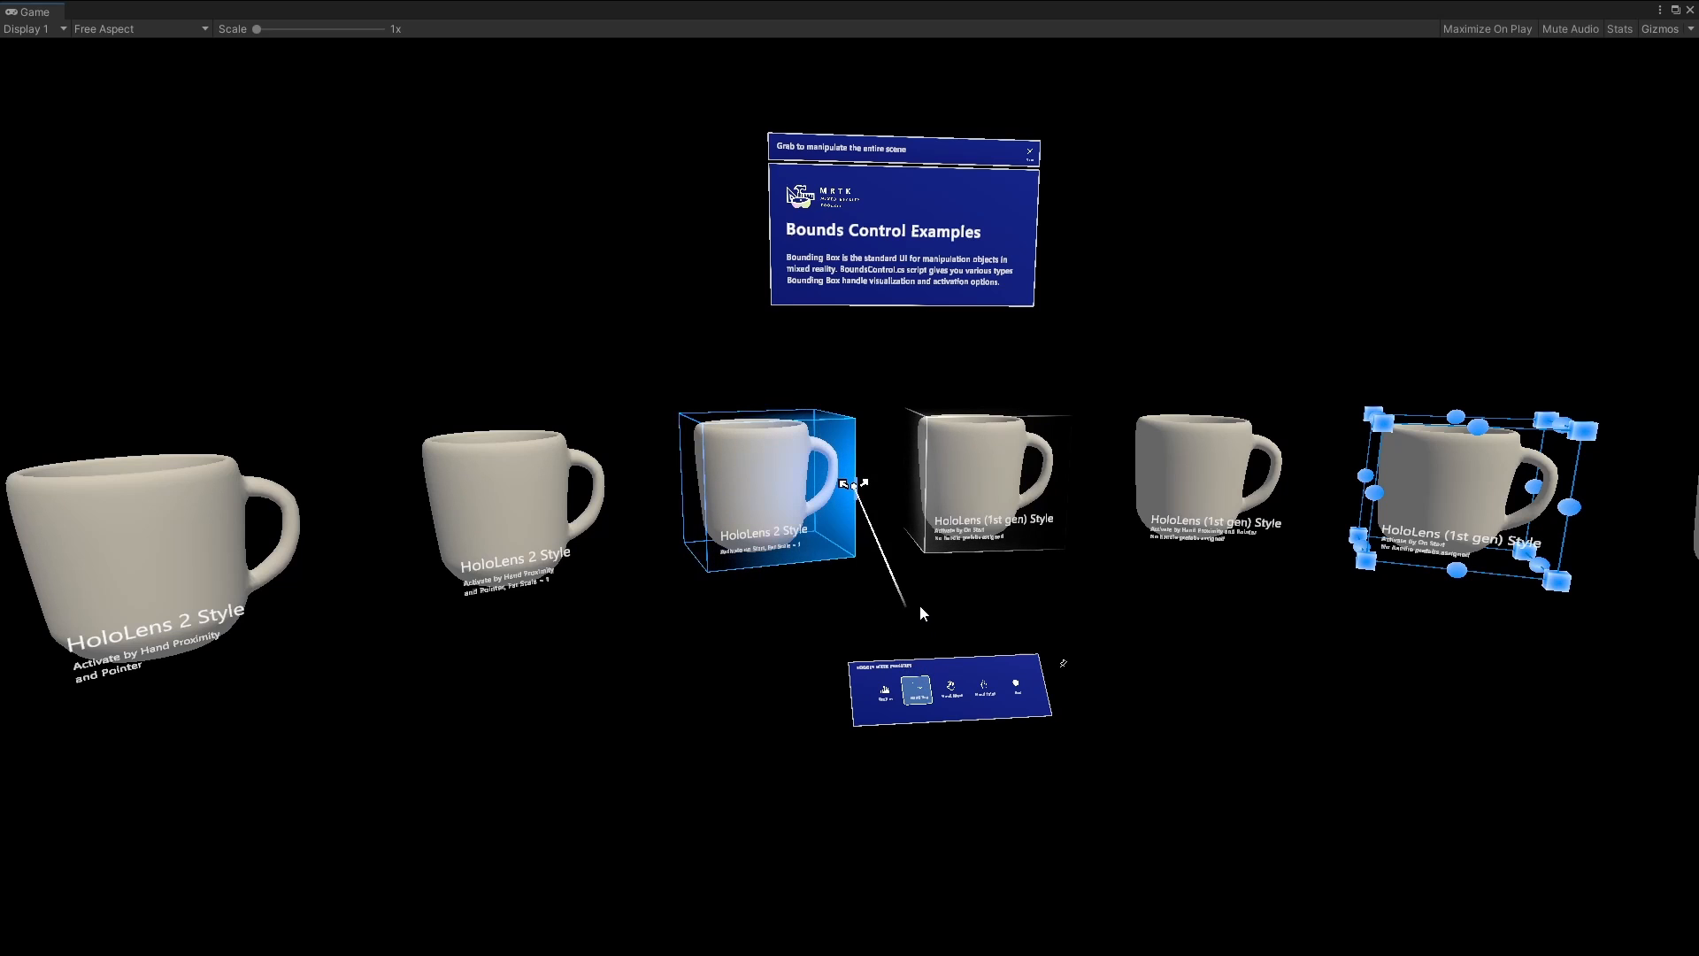
{"action": "left_click_drag", "start_coordinate": [920, 603], "coordinate": [847, 628]}
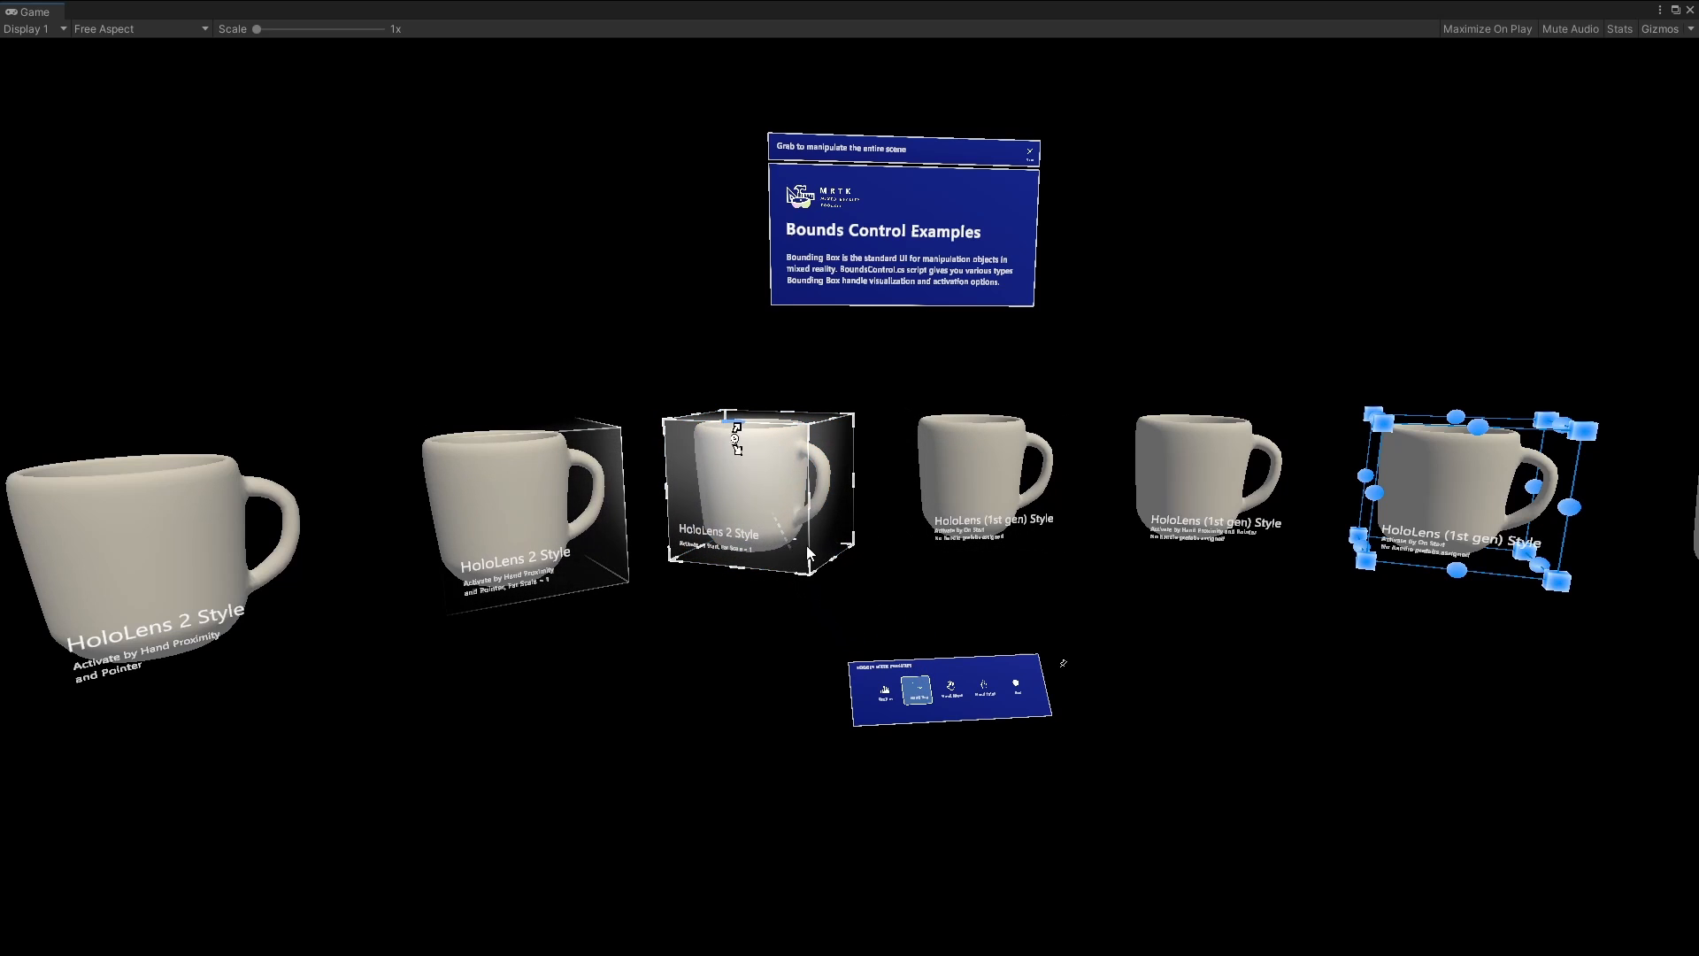
{"action": "left_click_drag", "start_coordinate": [806, 540], "coordinate": [797, 629]}
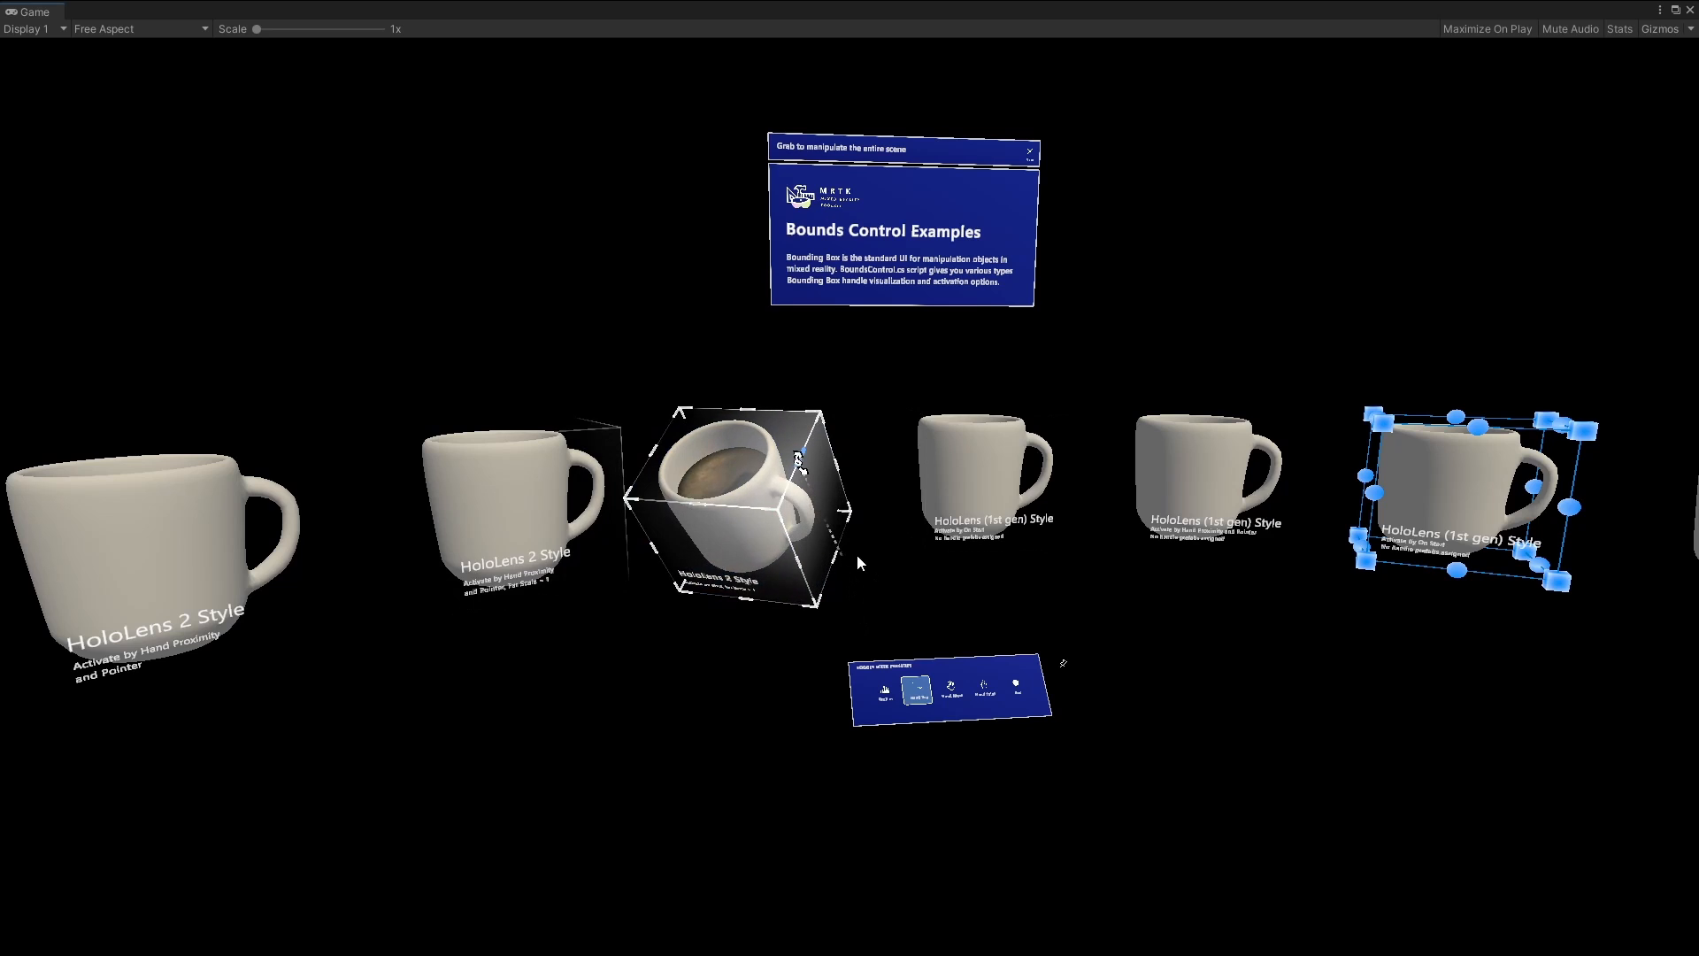
{"action": "left_click_drag", "start_coordinate": [869, 560], "coordinate": [877, 616]}
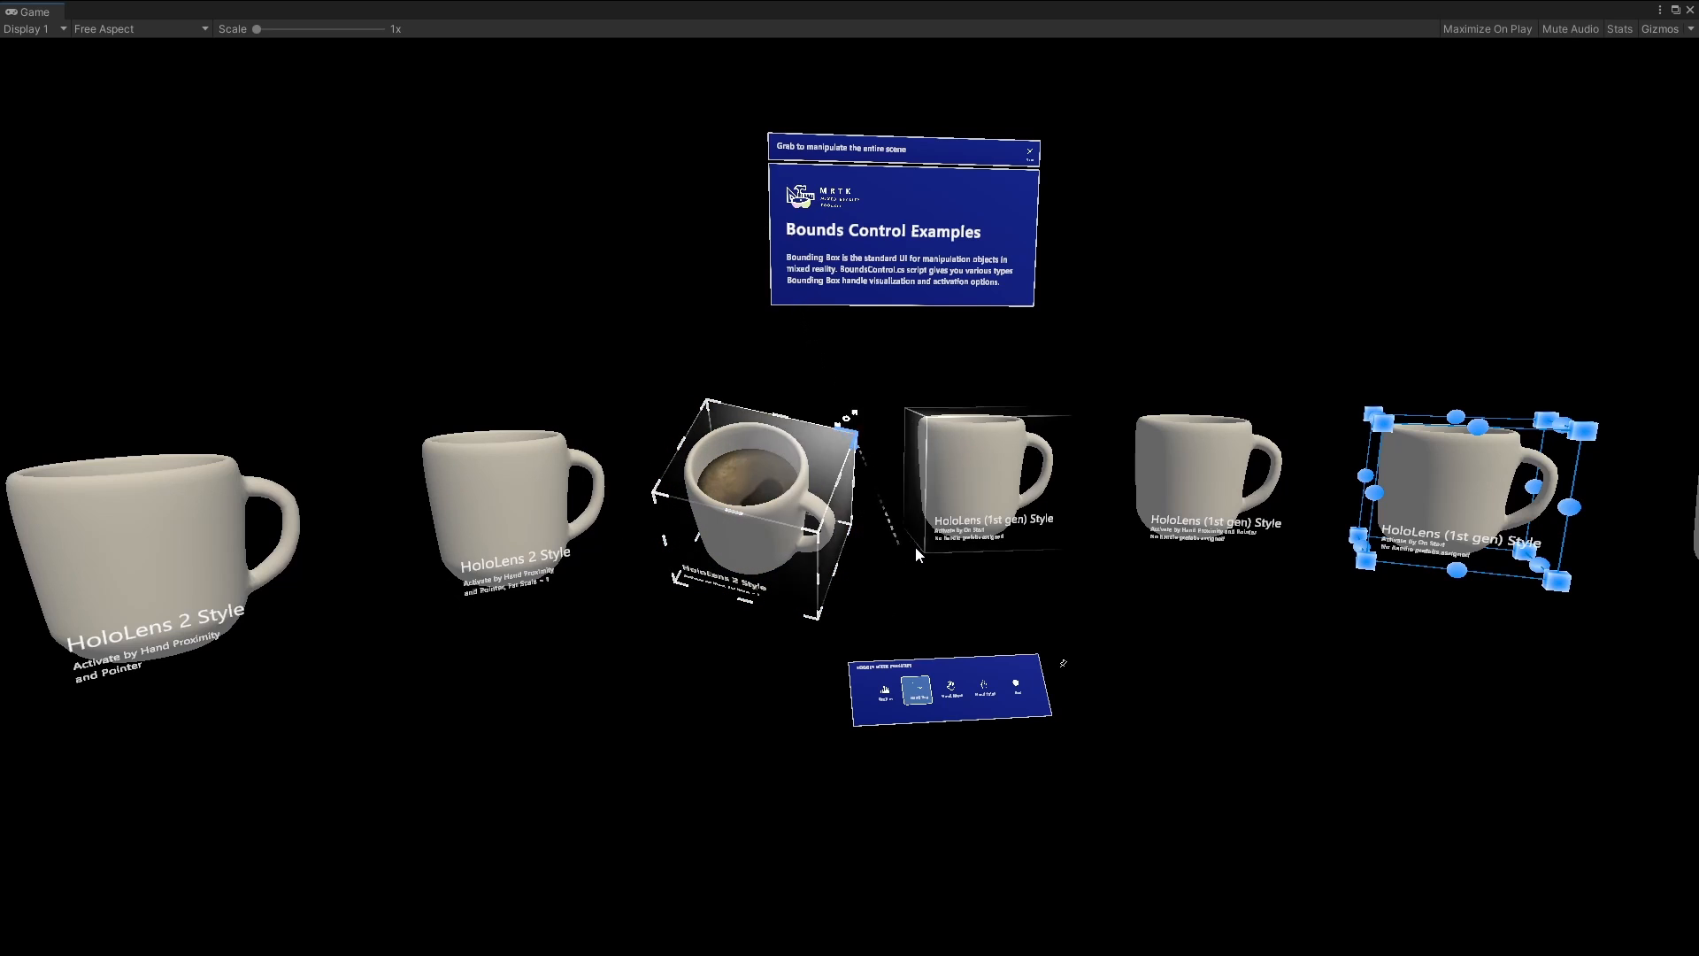
{"action": "mouse_move", "coordinate": [916, 549]}
{"action": "left_mouse_down"}
{"action": "mouse_move", "coordinate": [1118, 469]}
{"action": "mouse_move", "coordinate": [1223, 387]}
{"action": "mouse_move", "coordinate": [889, 634]}
{"action": "mouse_move", "coordinate": [976, 599]}
{"action": "mouse_move", "coordinate": [956, 607]}
{"action": "left_mouse_up"}
Tilt the HoloLens (1st gen) Style mug marked Activate by Hand Proximity and Pointer forward with its rotation handle.
{"action": "right_click_drag", "start_coordinate": [975, 605], "coordinate": [1150, 499]}
{"action": "key", "text": "w"}
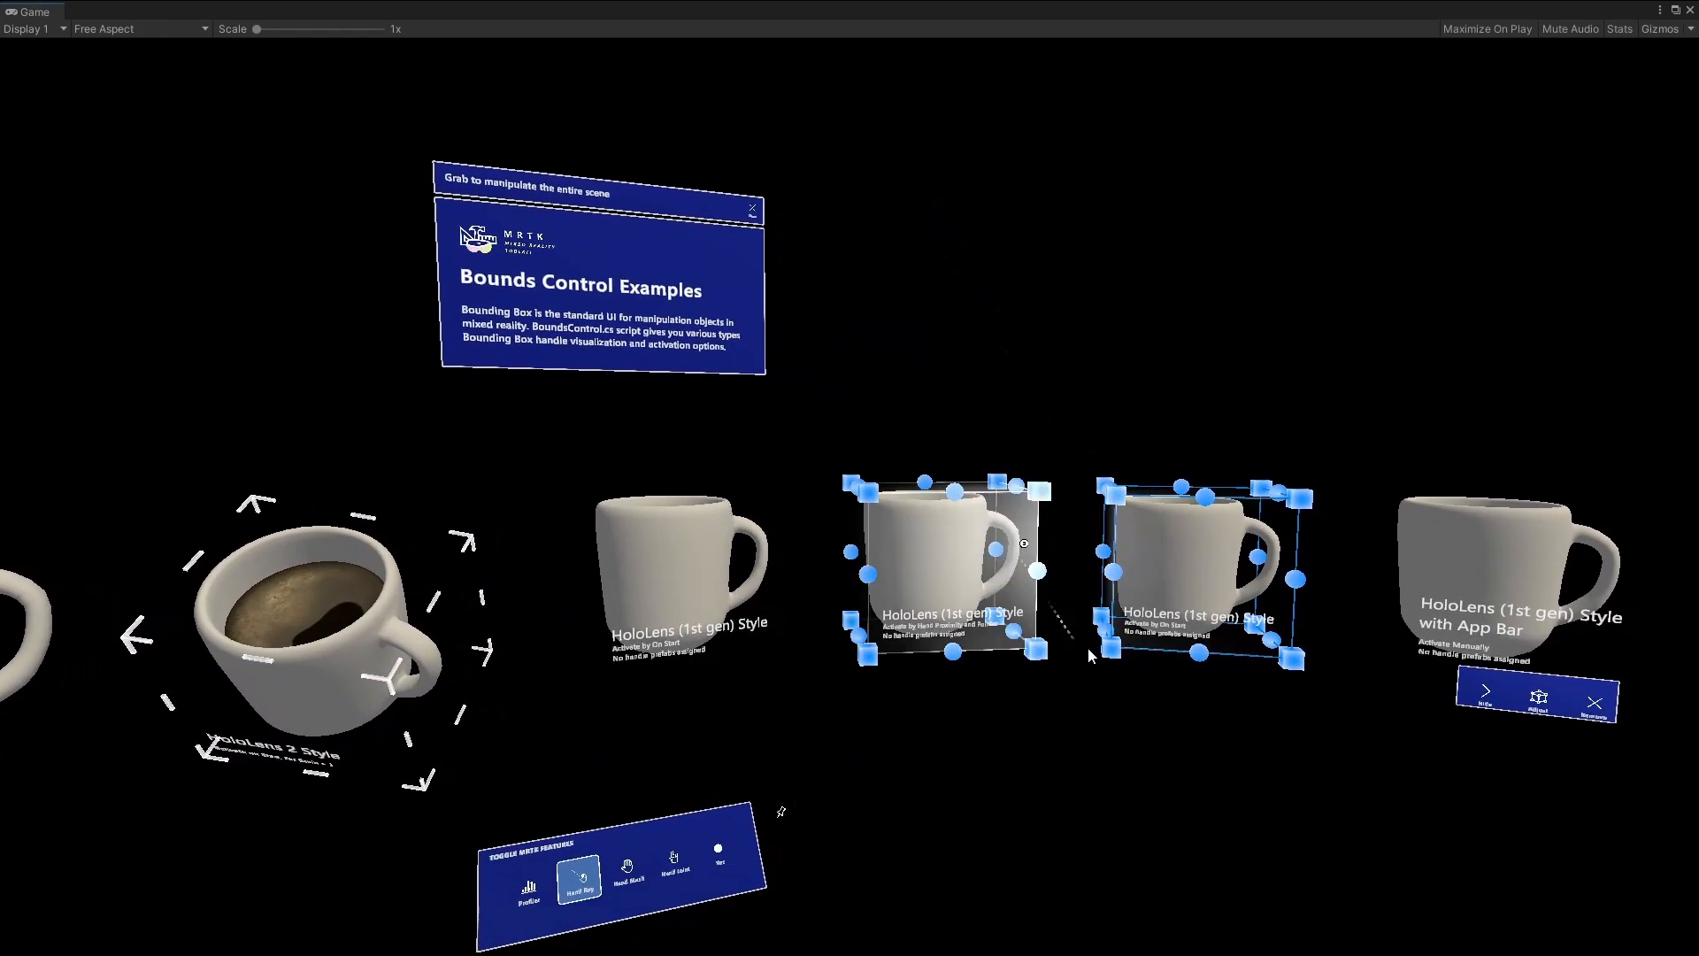
{"action": "left_click_drag", "start_coordinate": [1001, 731], "coordinate": [982, 770]}
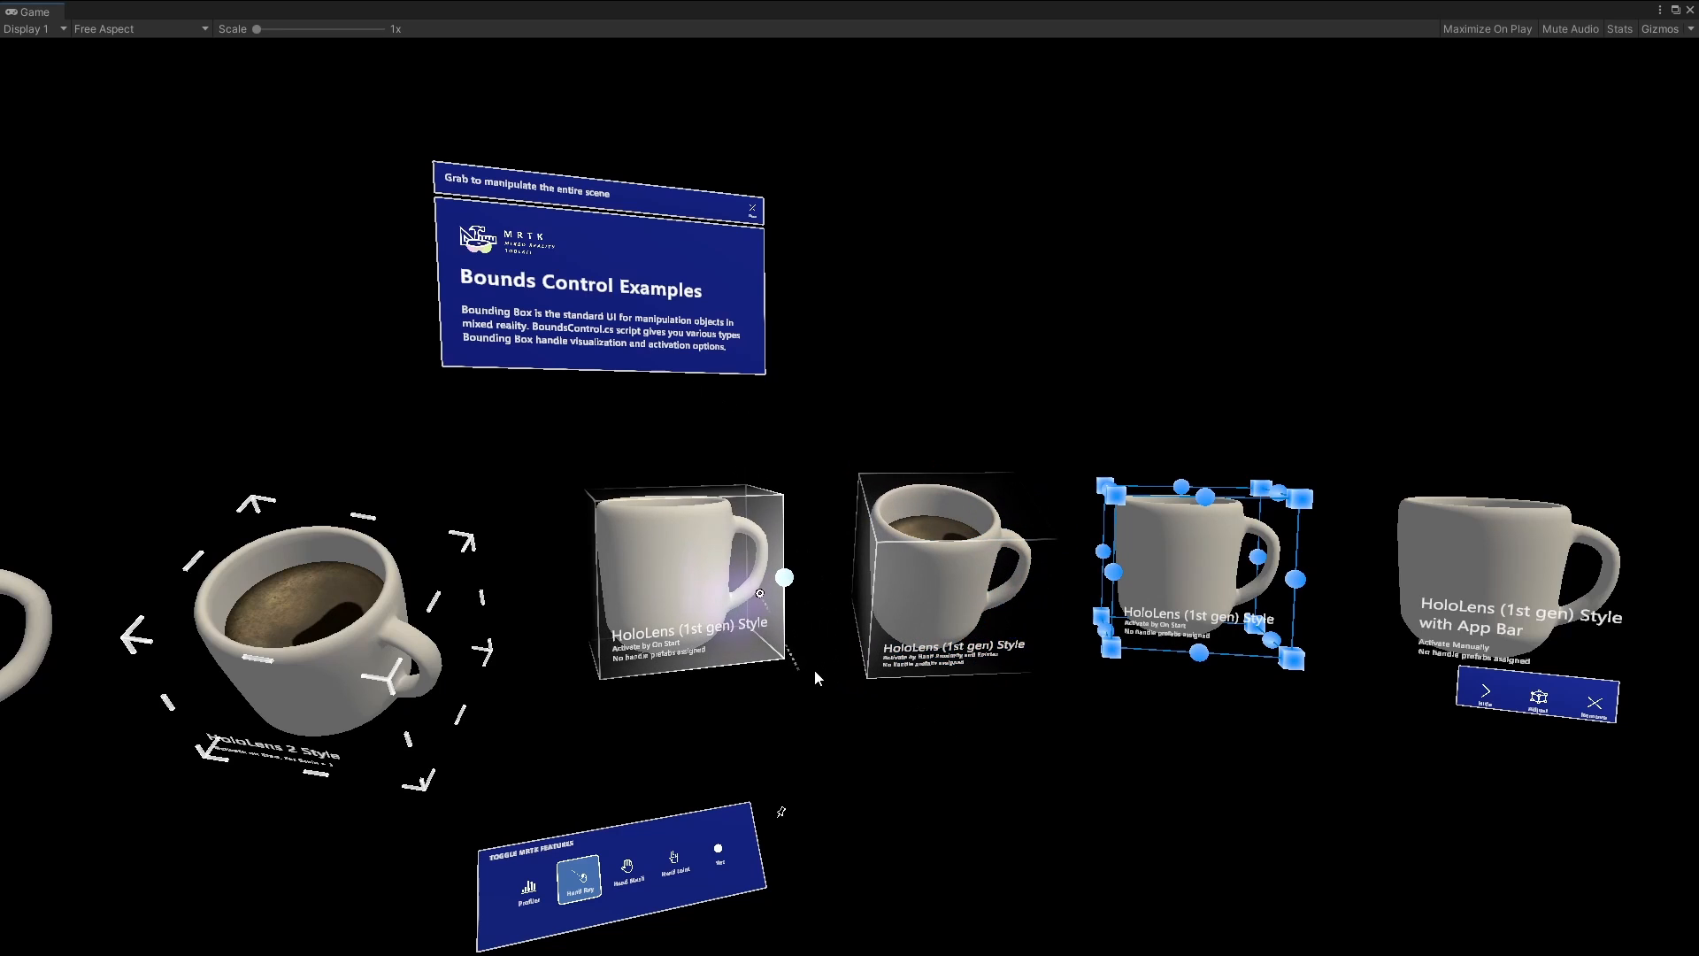
Turn, enlarge and tilt the HoloLens (1st gen) Style mug beside the rotated HoloLens 2 Style mug.
{"action": "left_click_drag", "start_coordinate": [814, 669], "coordinate": [754, 651]}
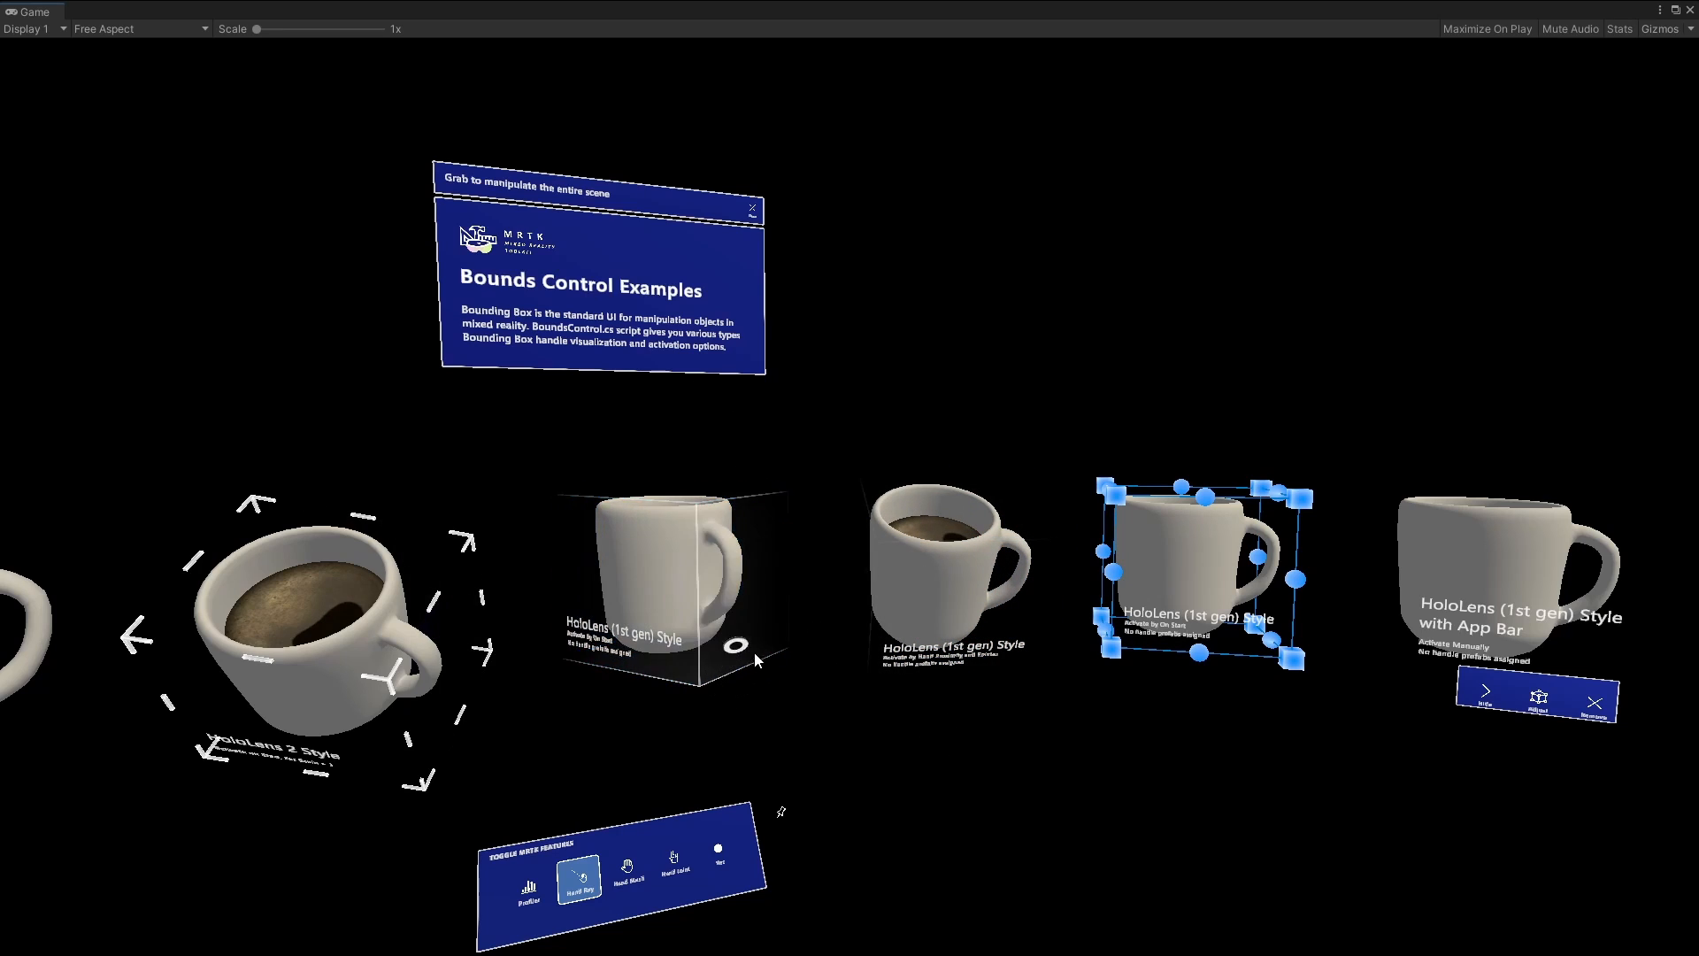
{"action": "left_click_drag", "start_coordinate": [734, 556], "coordinate": [831, 528]}
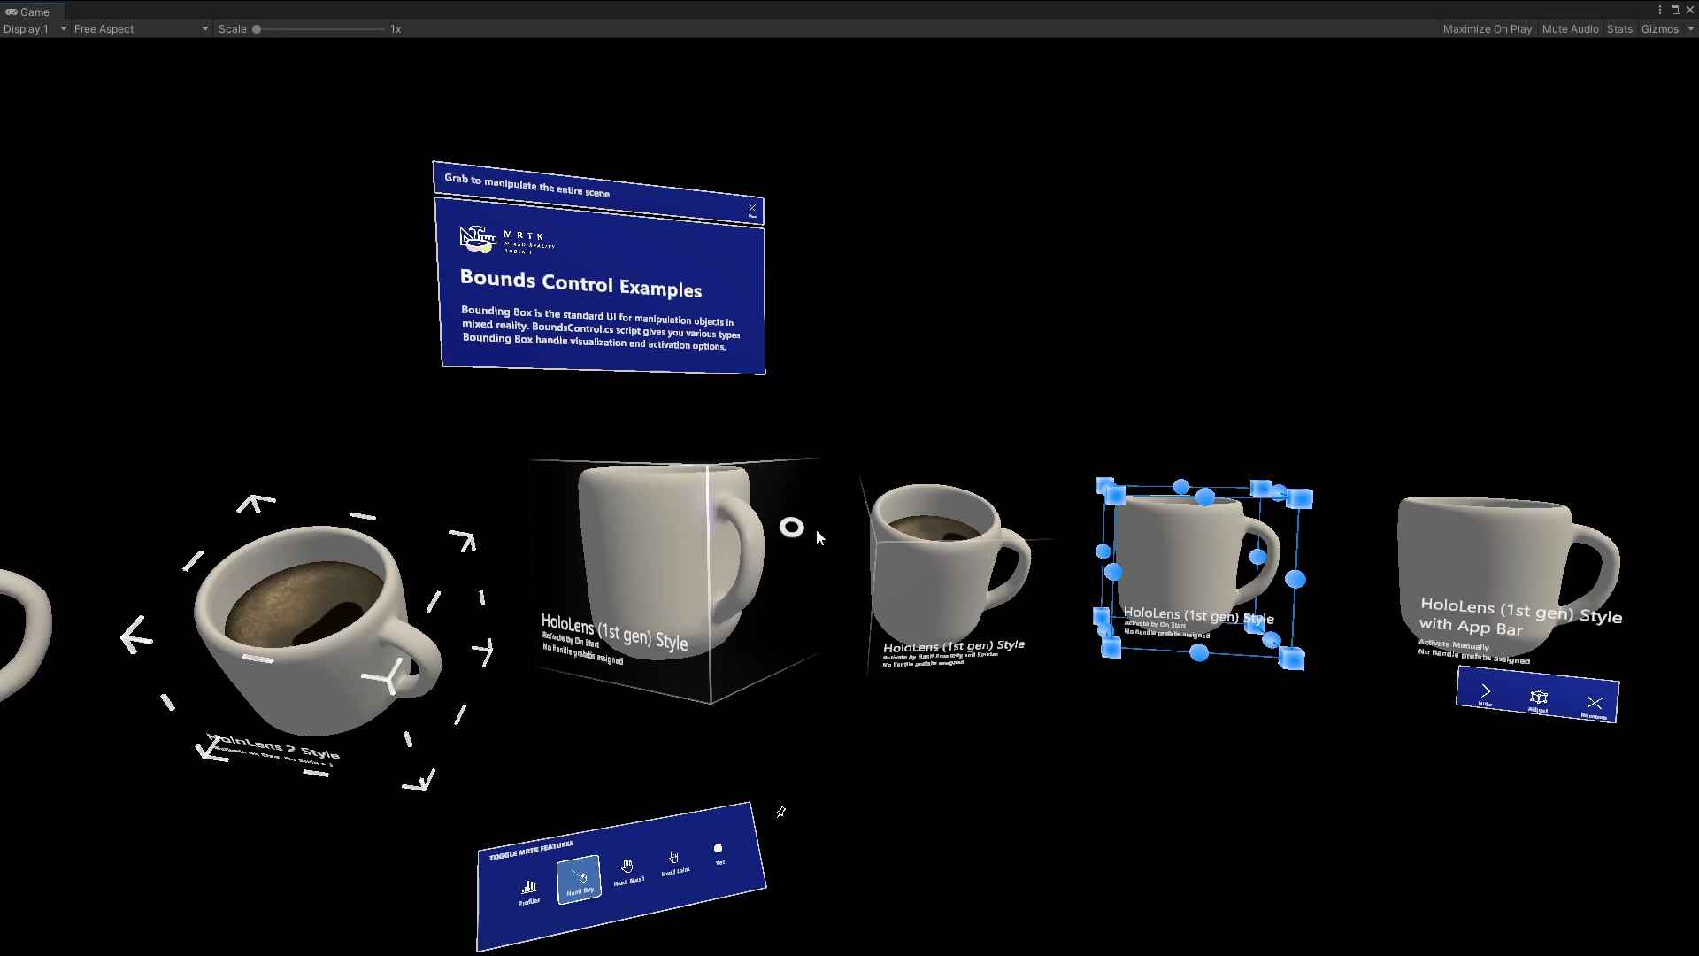
{"action": "key", "text": "s"}
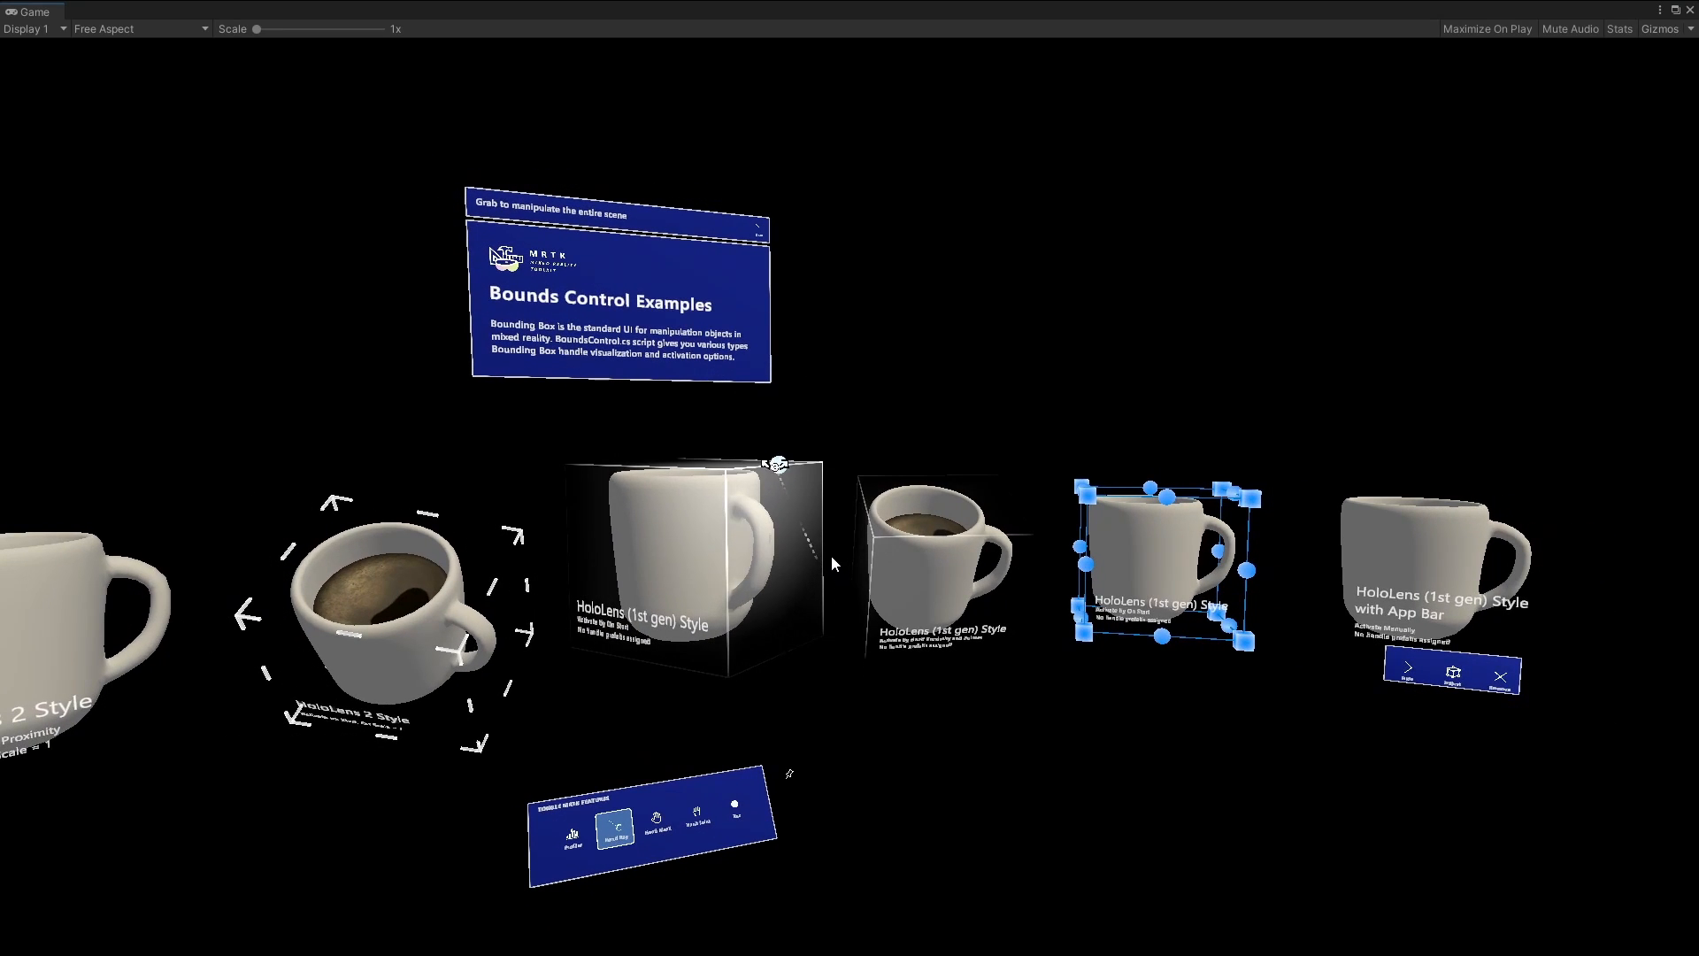
{"action": "key", "text": "s"}
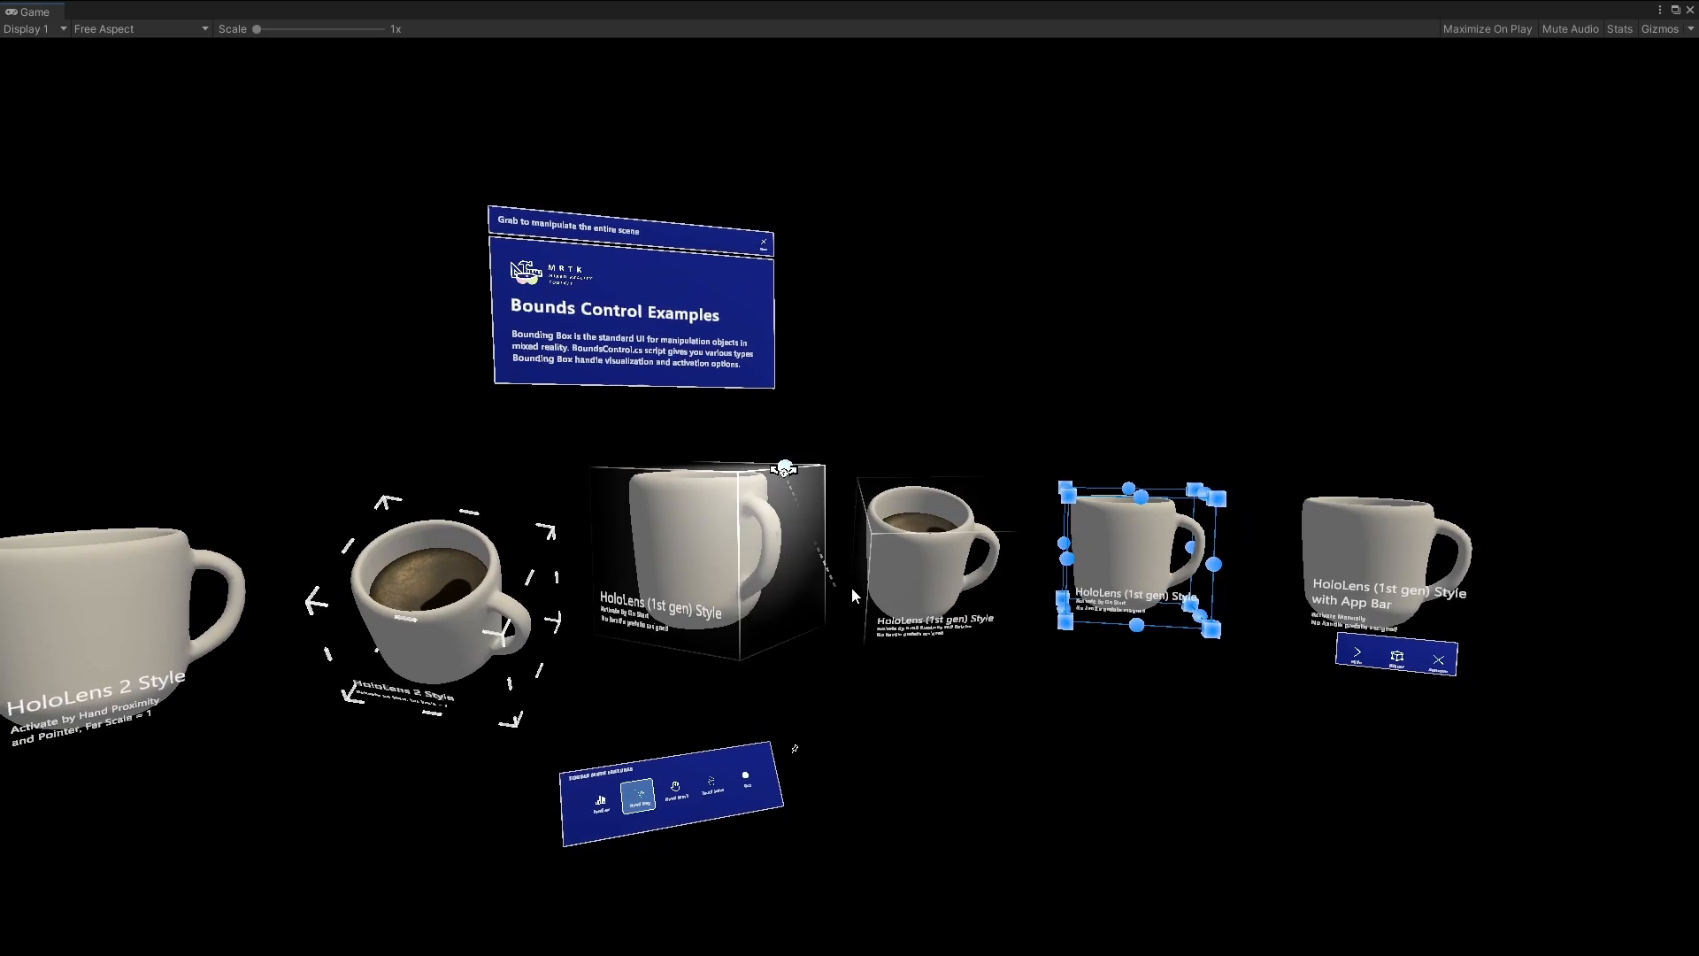
{"action": "left_click_drag", "start_coordinate": [851, 588], "coordinate": [853, 685]}
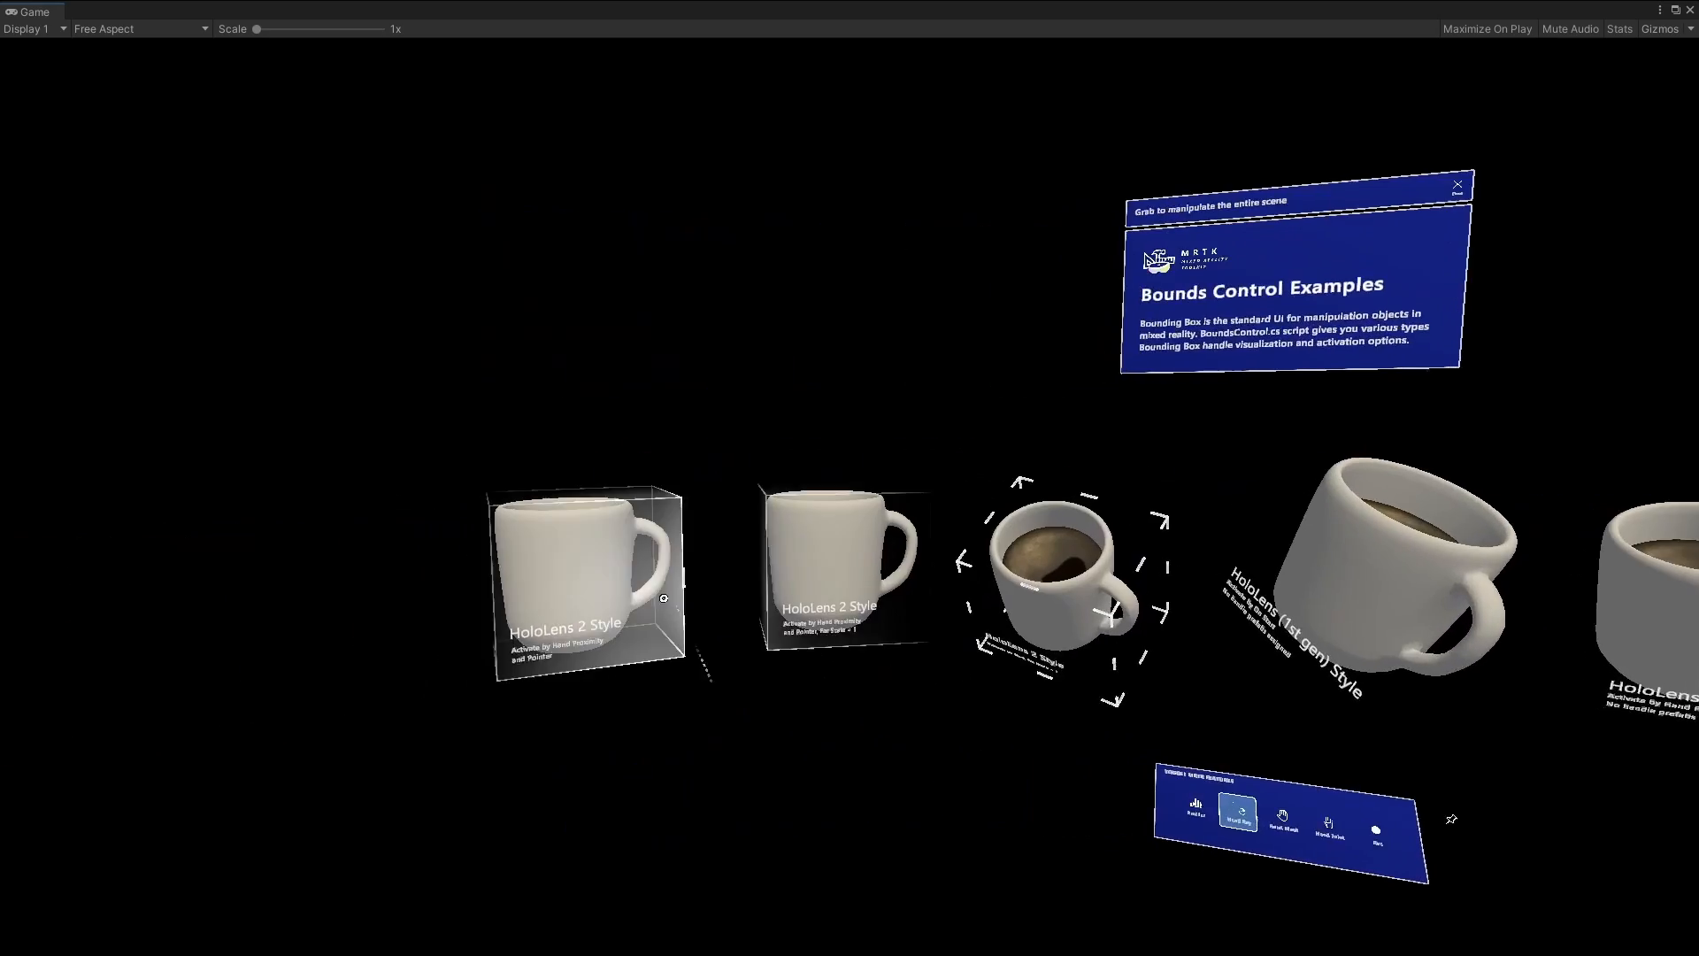
Rotate the HoloLens 2 Style mug marked Activate by Hand Proximity and Pointer, Far Scale = 1, so that its opening faces forward.
{"action": "mouse_move", "coordinate": [663, 598]}
{"action": "right_mouse_down"}
{"action": "mouse_move", "coordinate": [595, 360]}
{"action": "mouse_move", "coordinate": [685, 588]}
{"action": "right_mouse_up"}
{"action": "key", "text": "w"}
{"action": "key", "text": "s"}
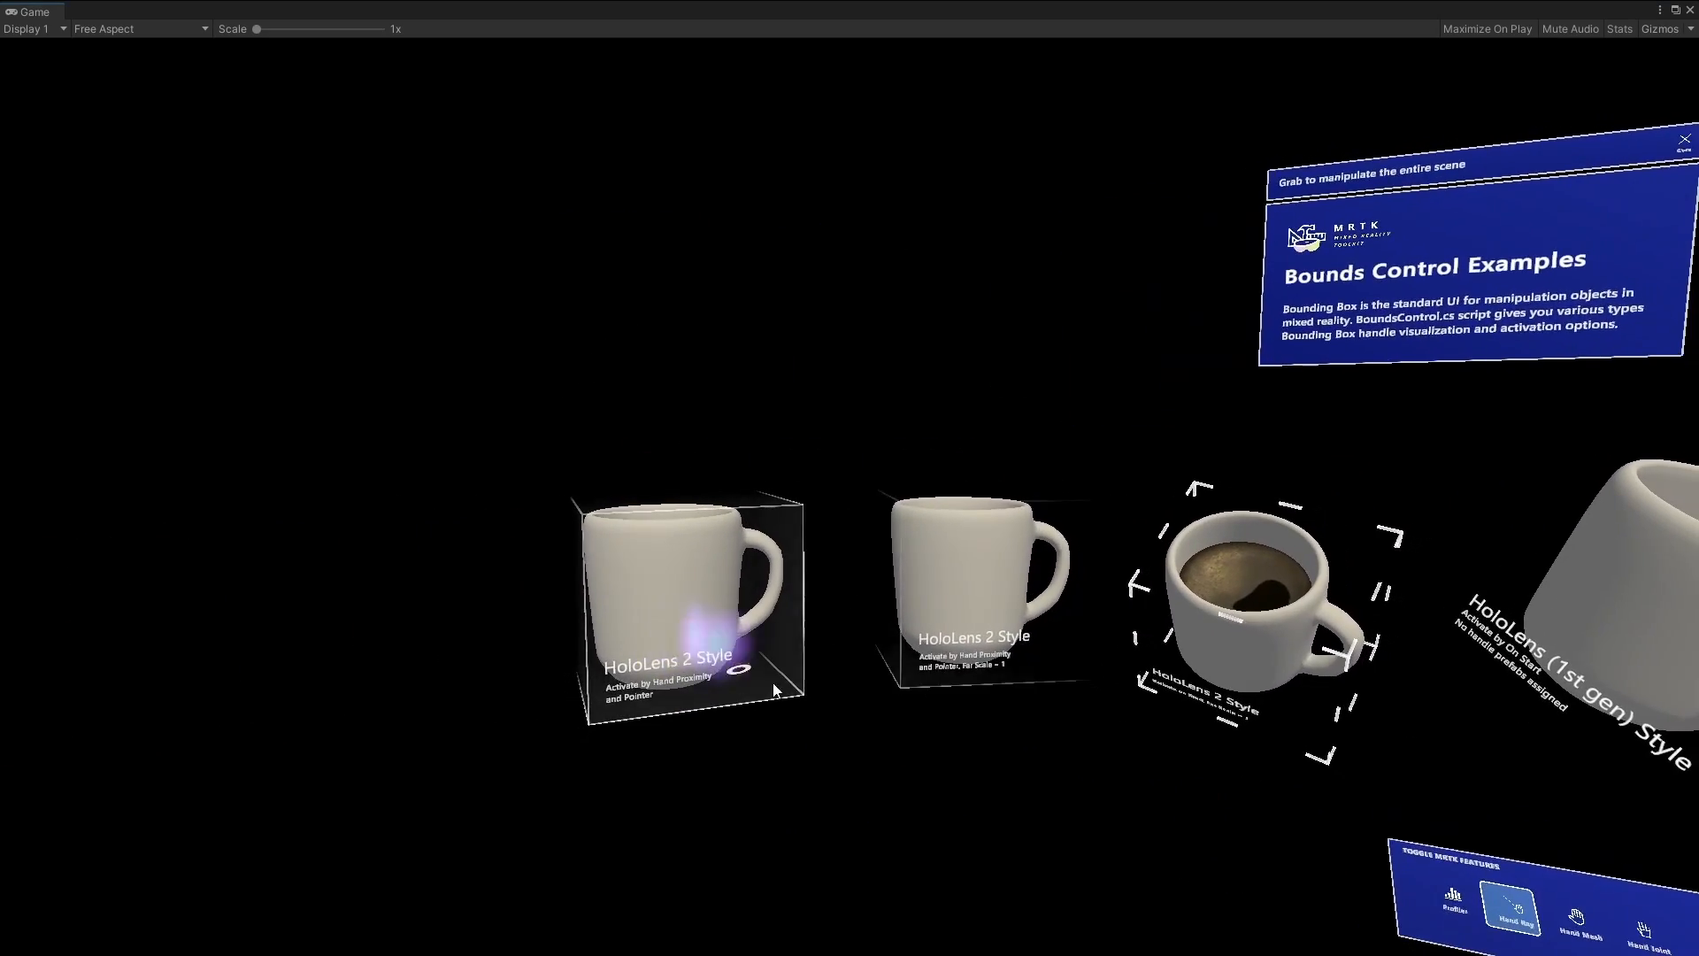
{"action": "key", "text": "s"}
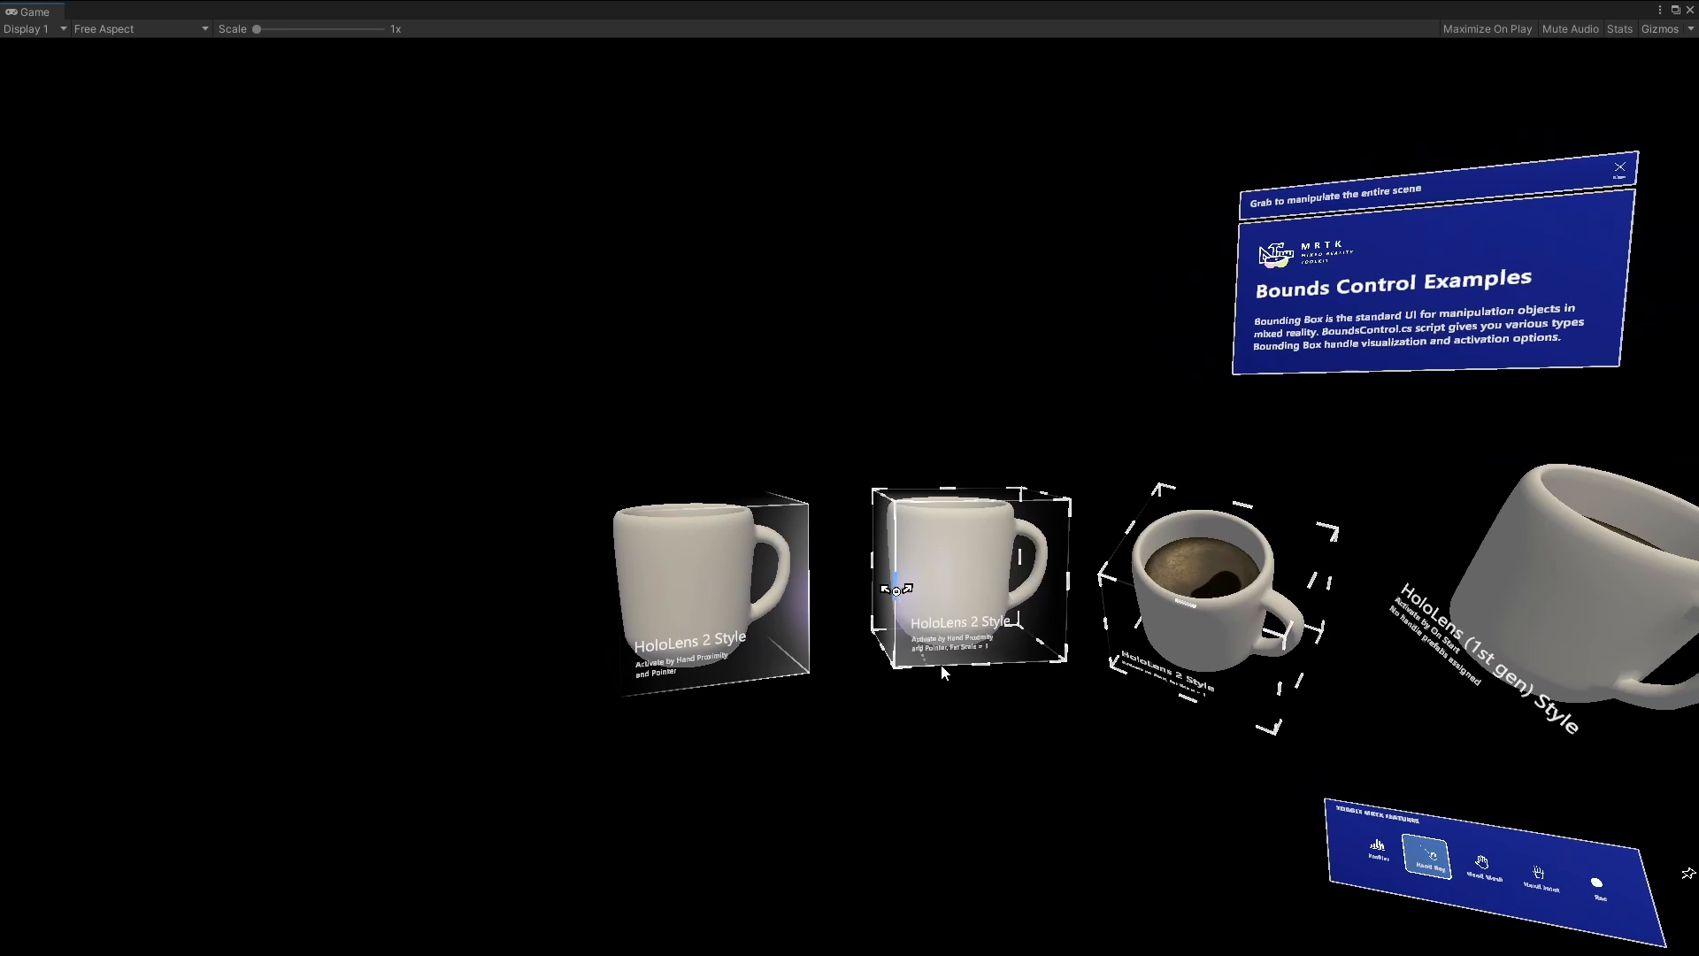
{"action": "key", "text": "s"}
{"action": "left_click_drag", "start_coordinate": [945, 676], "coordinate": [1050, 702]}
{"action": "key", "text": "w"}
{"action": "key", "text": "s"}
{"action": "left_click_drag", "start_coordinate": [1097, 633], "coordinate": [1218, 670]}
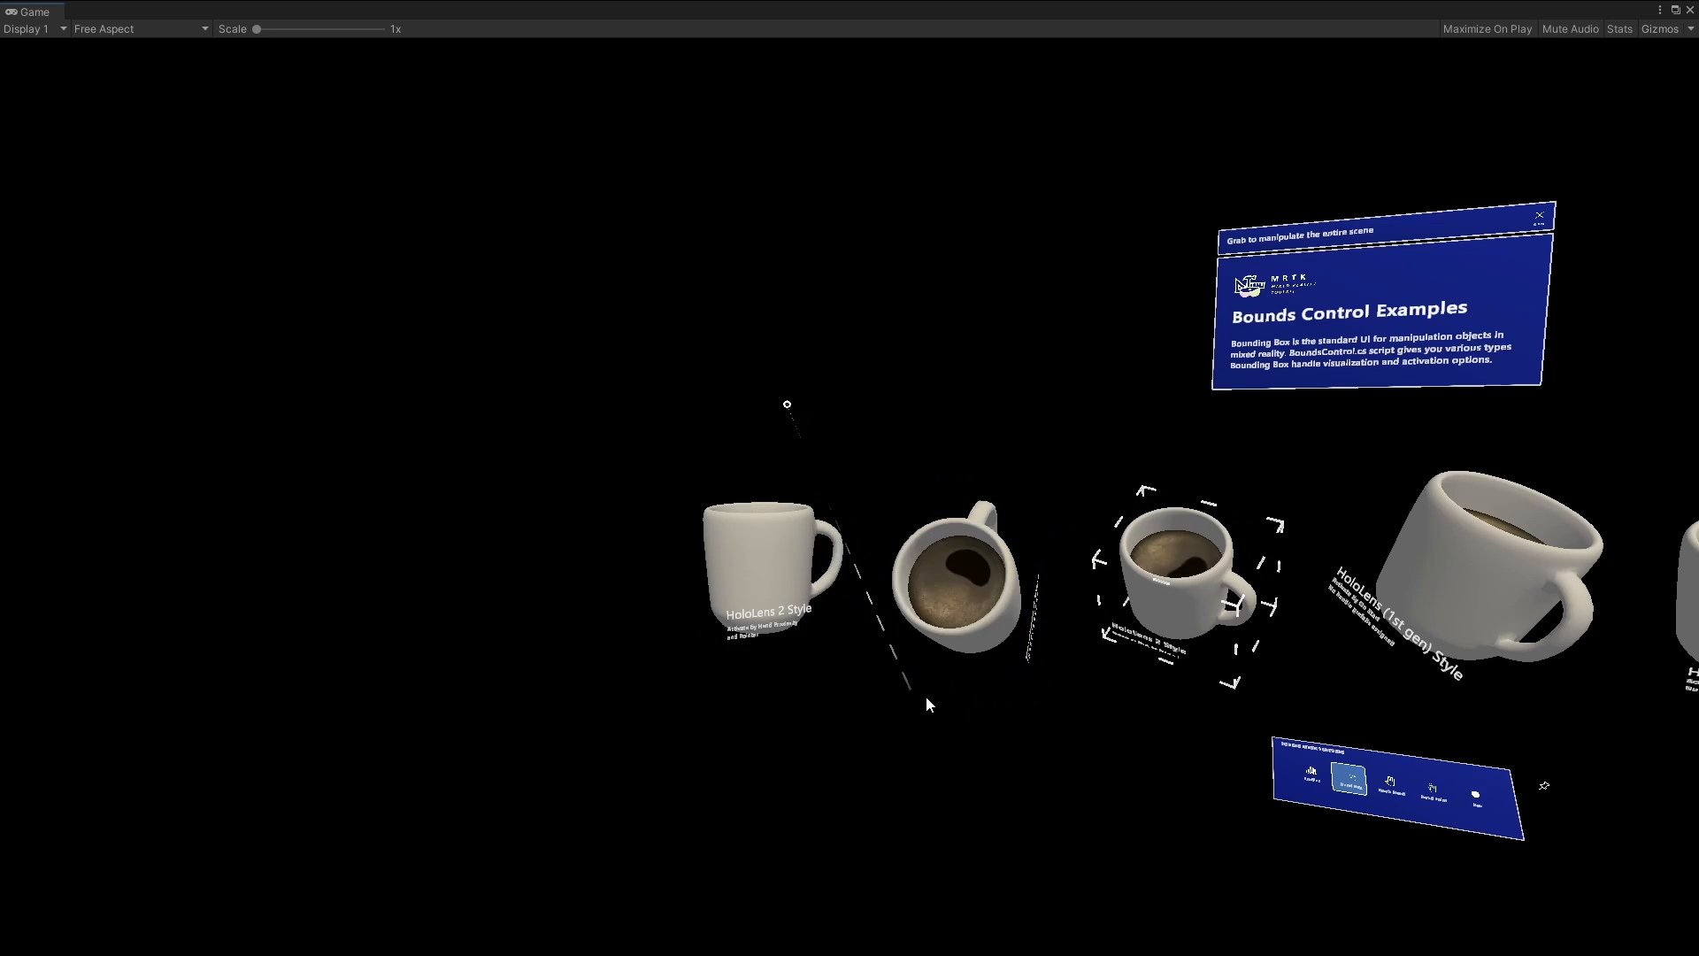
Scale up the outermost HoloLens 2 Style mug by a corner handle and tilt it forward.
{"action": "left_click_drag", "start_coordinate": [846, 684], "coordinate": [821, 680]}
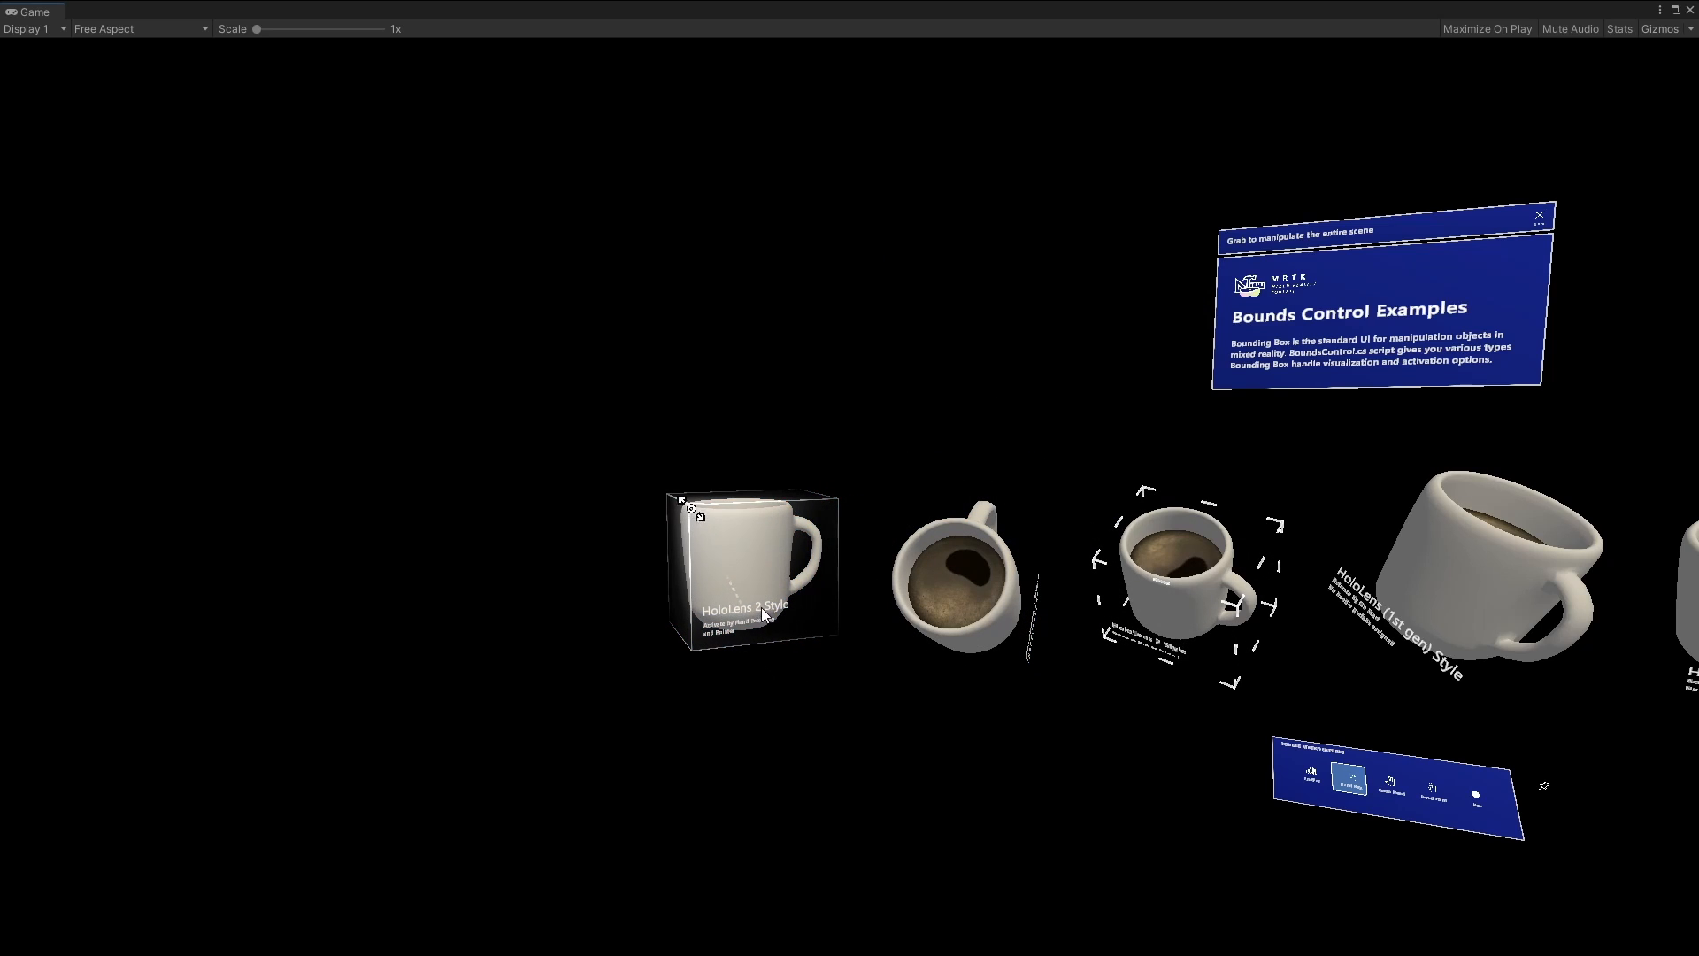
{"action": "left_click_drag", "start_coordinate": [761, 607], "coordinate": [608, 613]}
{"action": "key", "text": "s"}
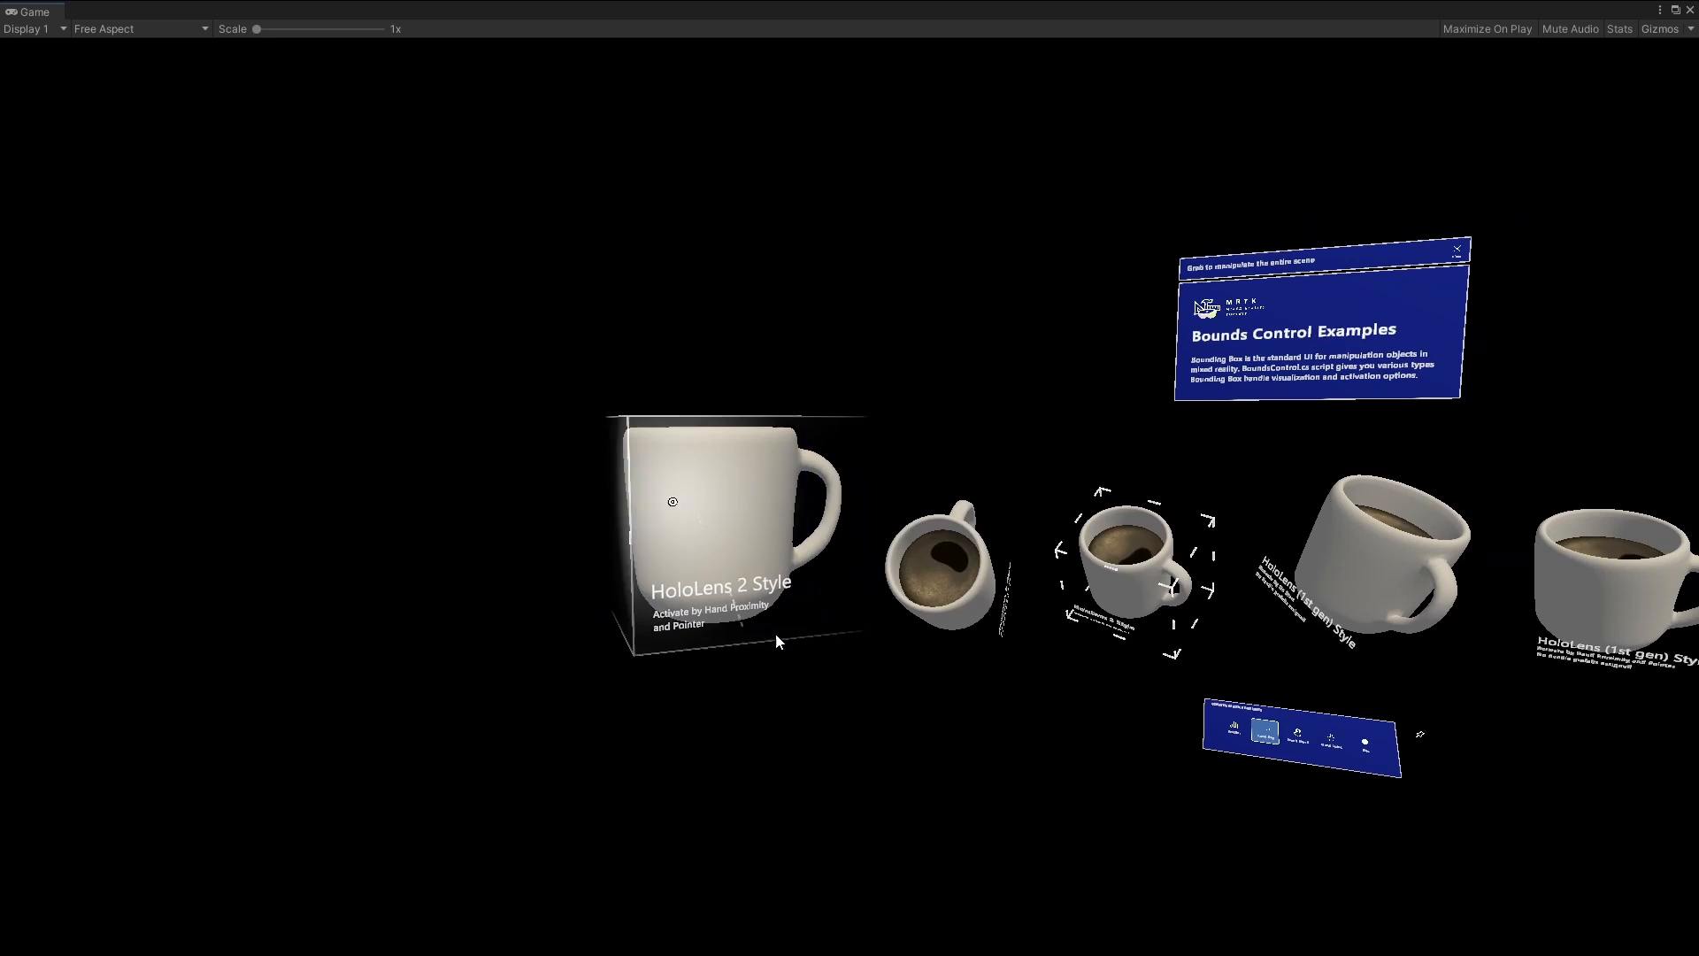
{"action": "right_click_drag", "start_coordinate": [1026, 672], "coordinate": [1046, 645]}
{"action": "key", "text": "s"}
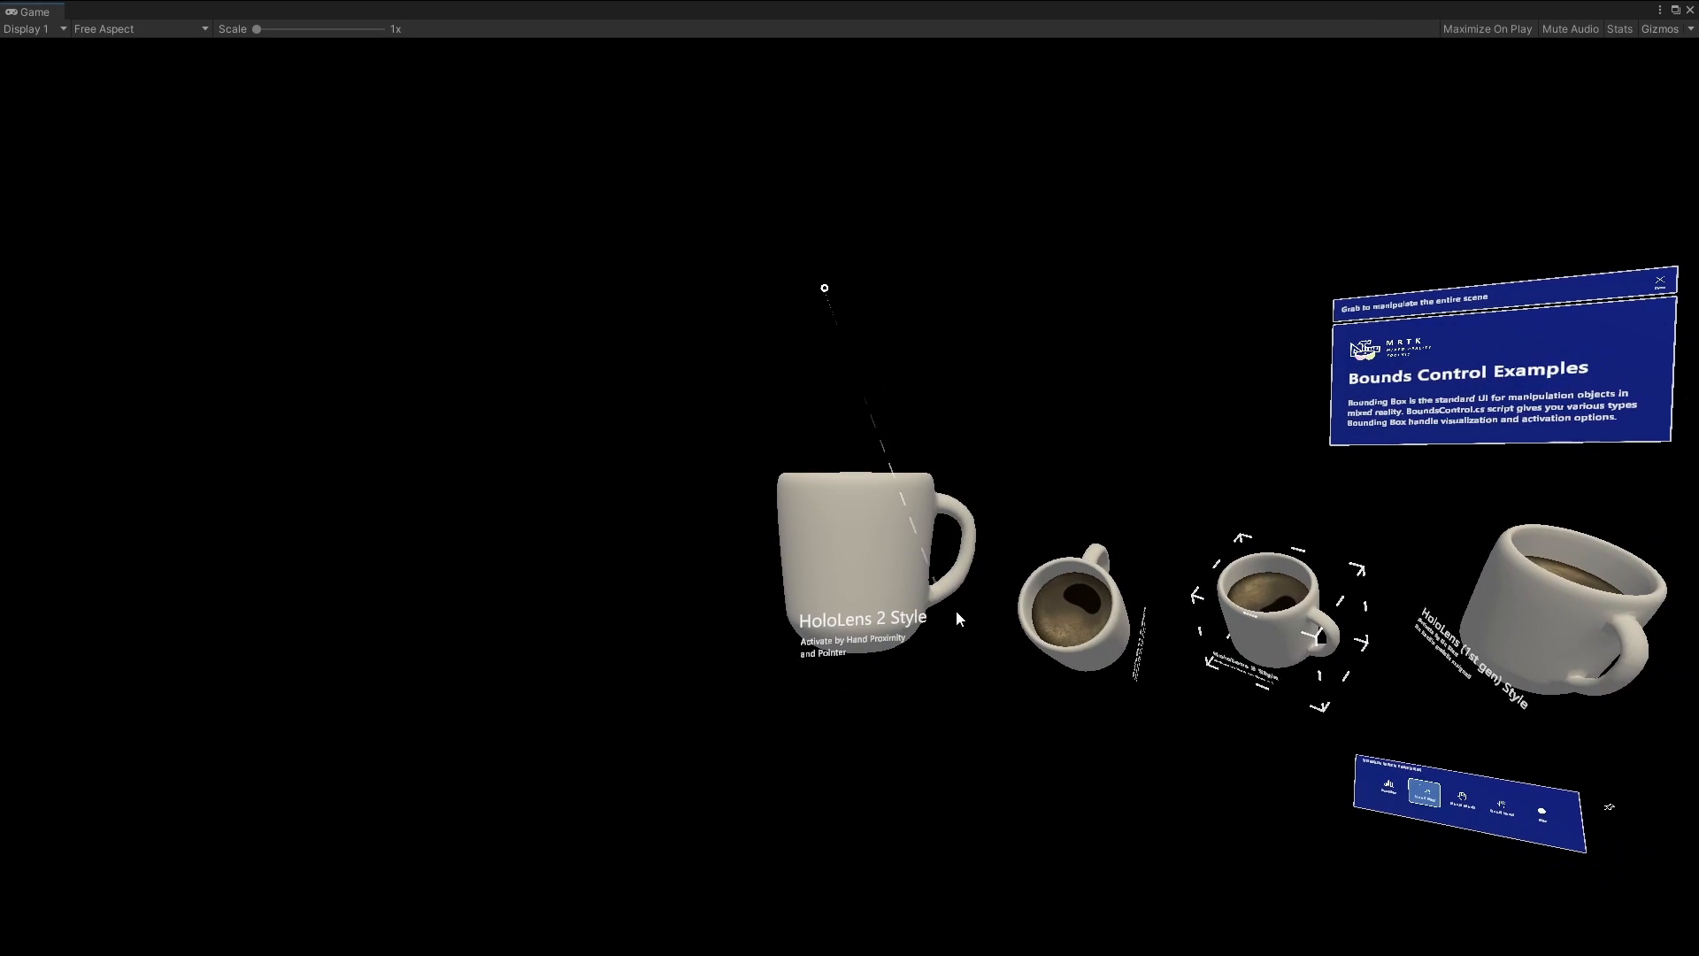
{"action": "left_click_drag", "start_coordinate": [970, 613], "coordinate": [972, 700]}
{"action": "key", "text": "w"}
{"action": "key", "text": "s"}
Look over the HoloLens (1st gen) Style mugs, including the one with the App Bar.
{"action": "right_click_drag", "start_coordinate": [971, 700], "coordinate": [1051, 585]}
{"action": "key", "text": "w"}
{"action": "key", "text": "s"}
{"action": "key", "text": "s"}
{"action": "key", "text": "w"}
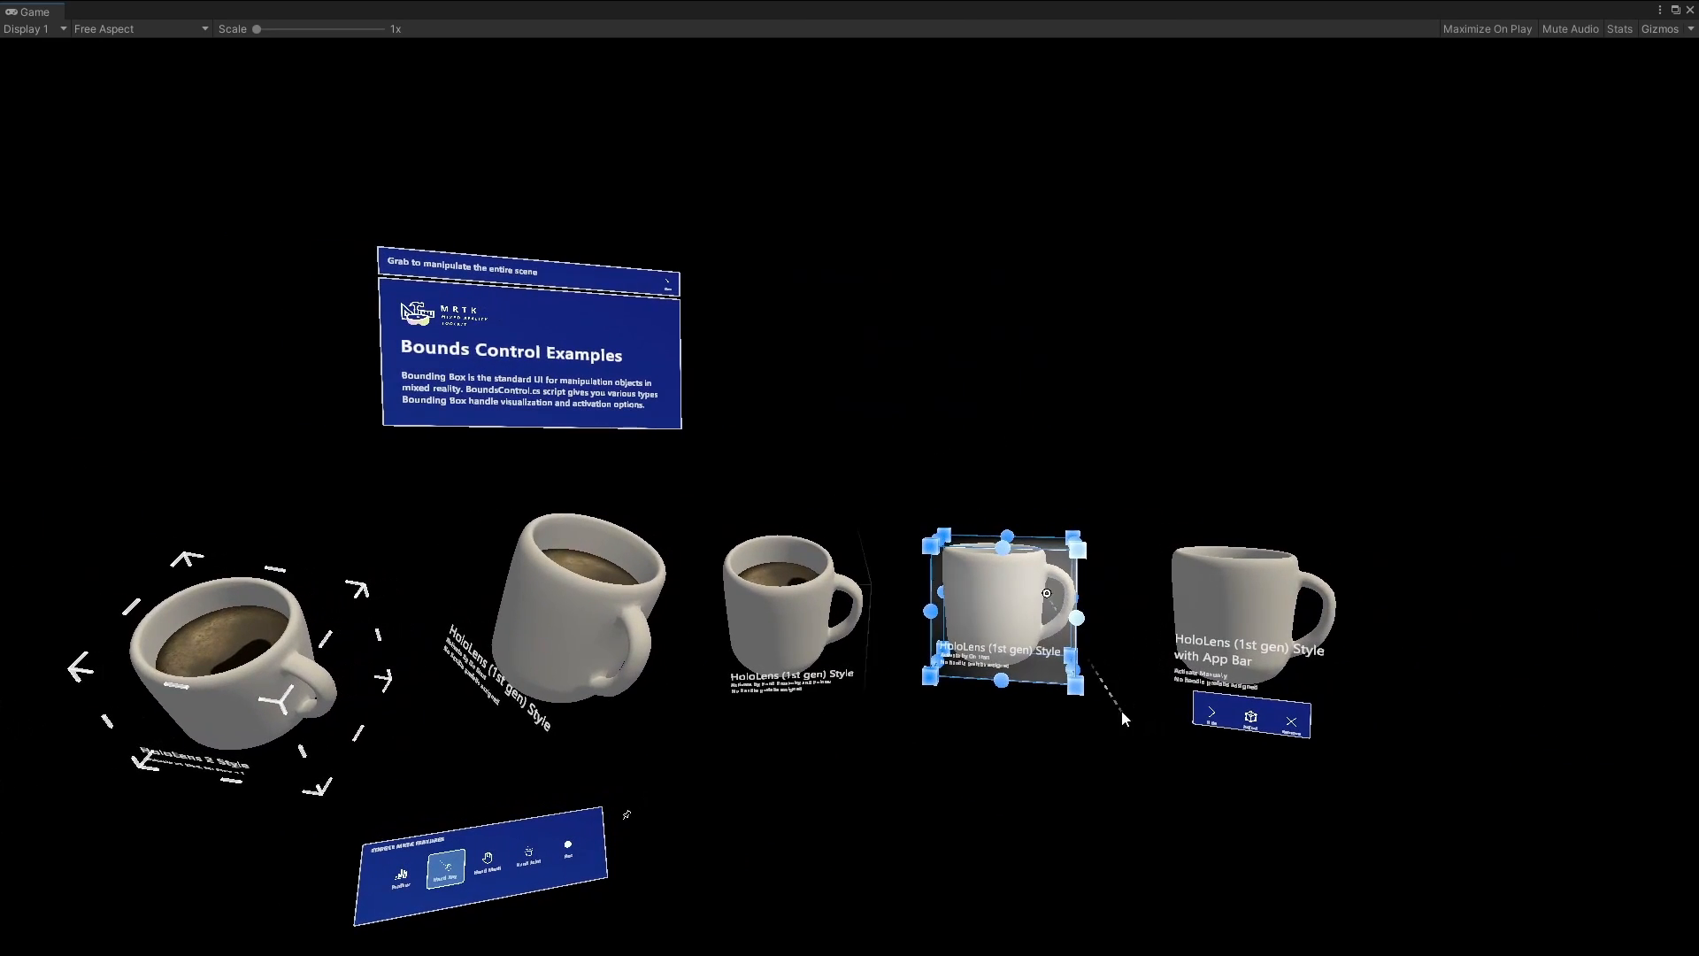
{"action": "left_click_drag", "start_coordinate": [1172, 679], "coordinate": [1214, 681]}
{"action": "right_click_drag", "start_coordinate": [1214, 685], "coordinate": [911, 748]}
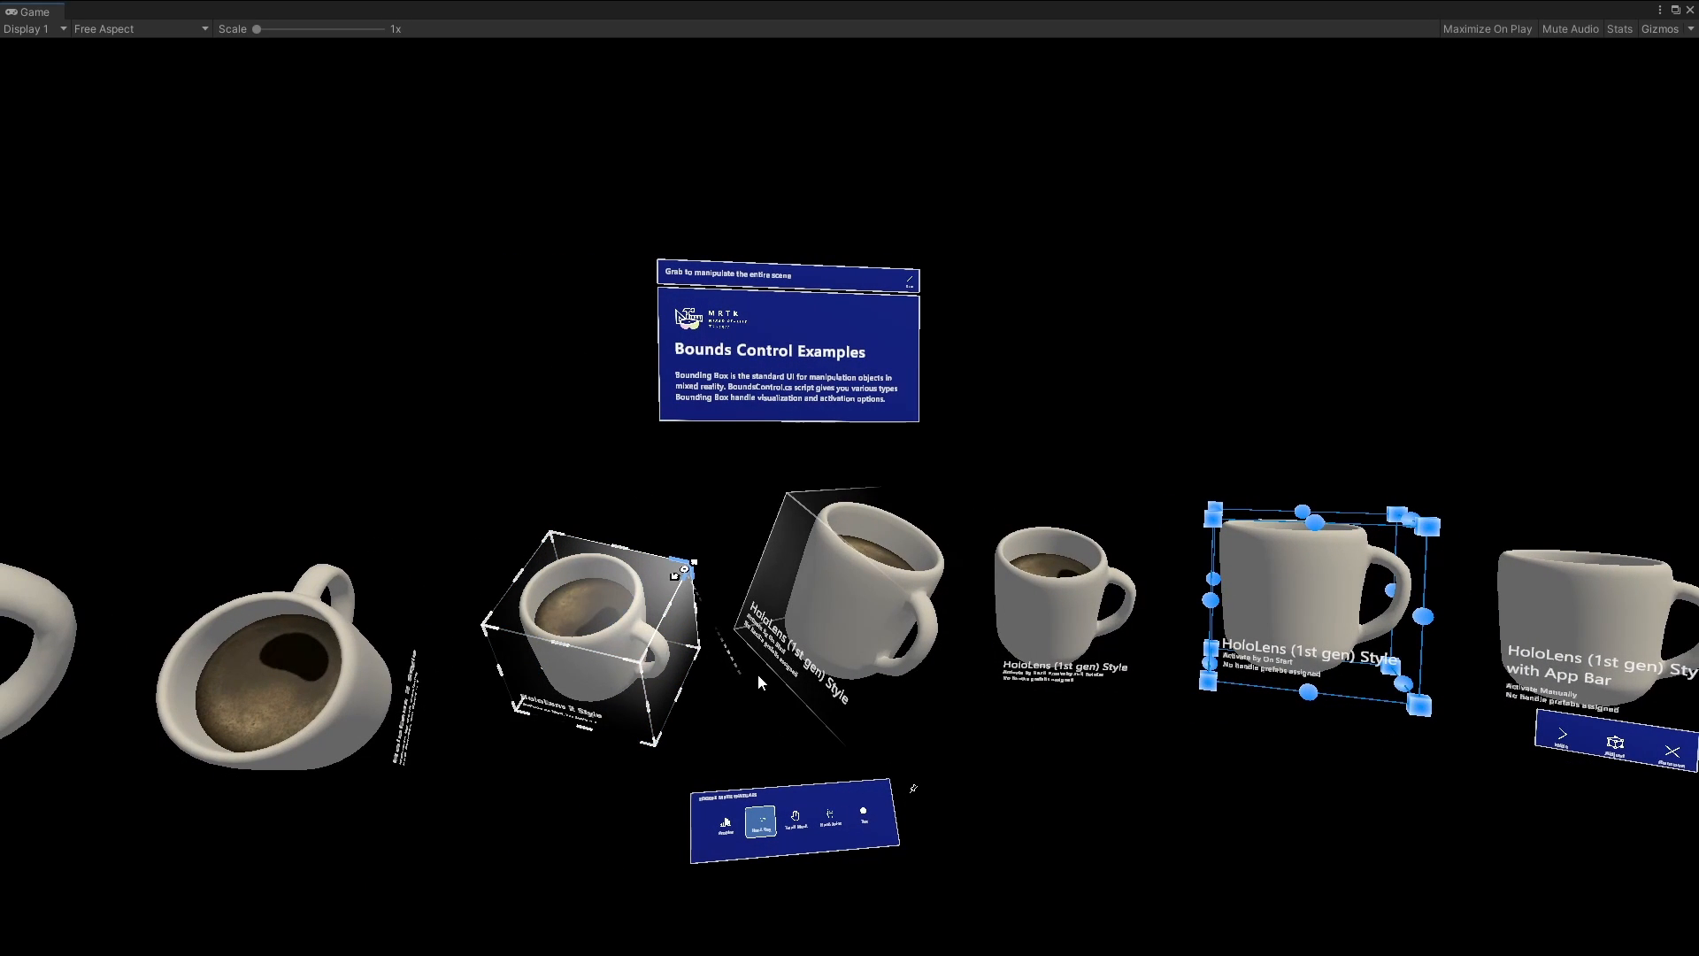
Rotate the HoloLens 2 Style mug marked Activate on Start back toward an upright orientation.
{"action": "key", "text": "s"}
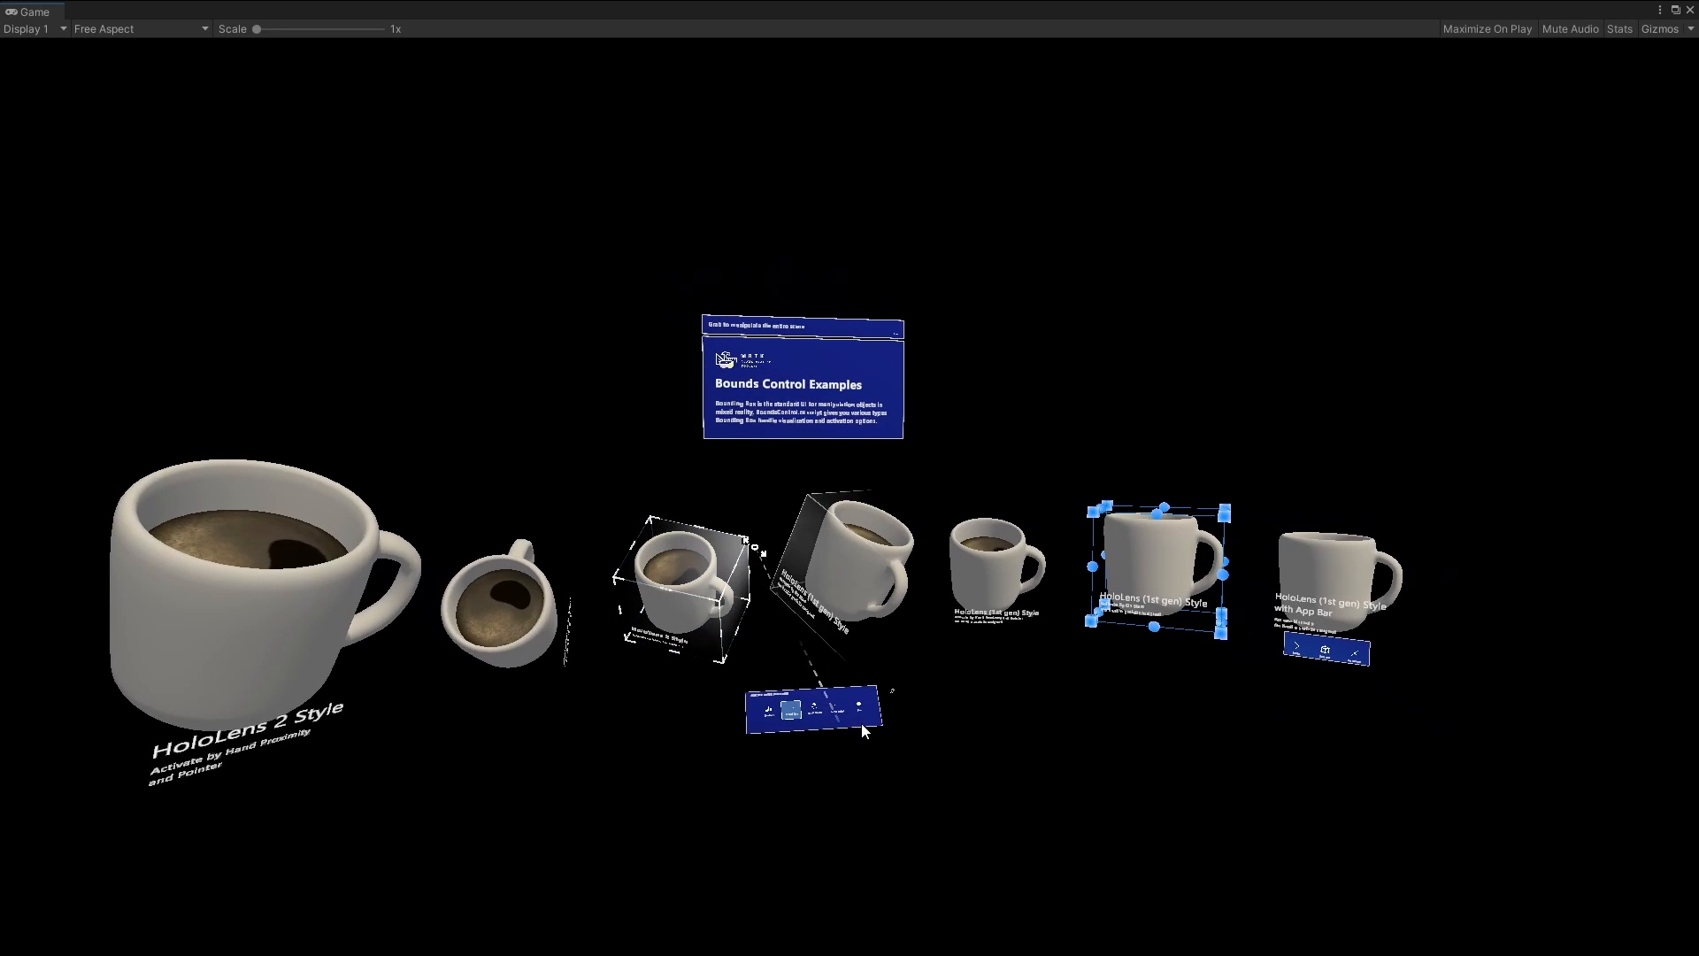
{"action": "mouse_move", "coordinate": [846, 719]}
{"action": "left_mouse_down"}
{"action": "mouse_move", "coordinate": [885, 703]}
{"action": "mouse_move", "coordinate": [847, 719]}
{"action": "left_mouse_up"}
{"action": "key", "text": "w"}
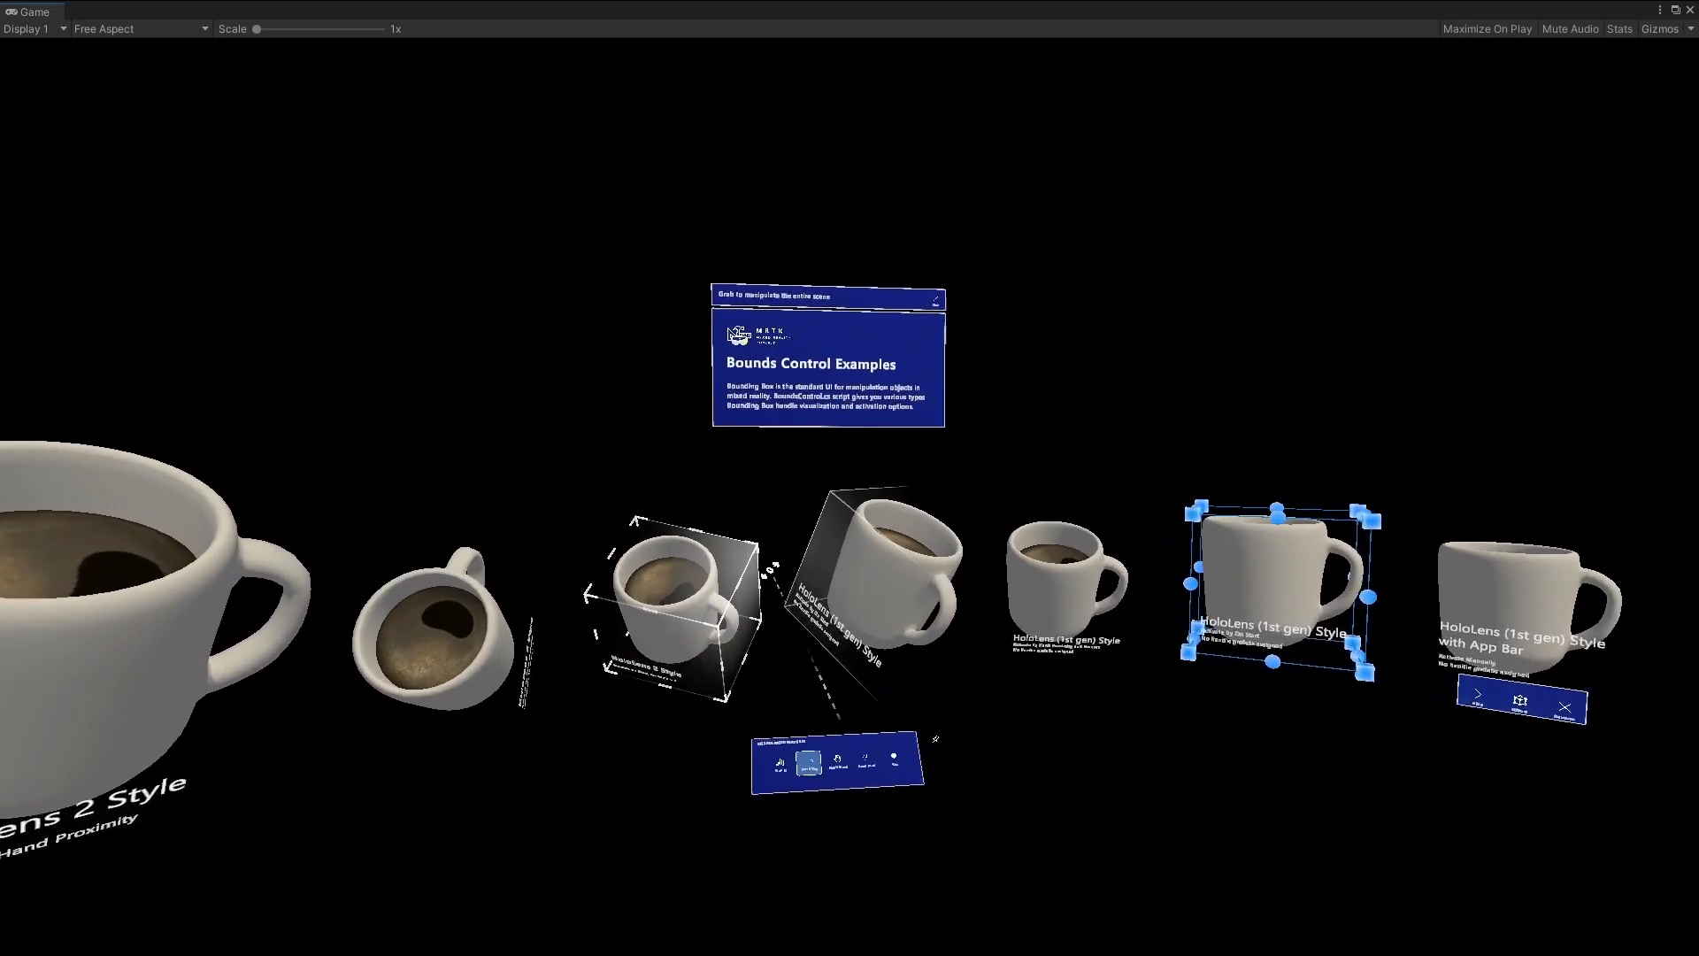
{"action": "key", "text": "s"}
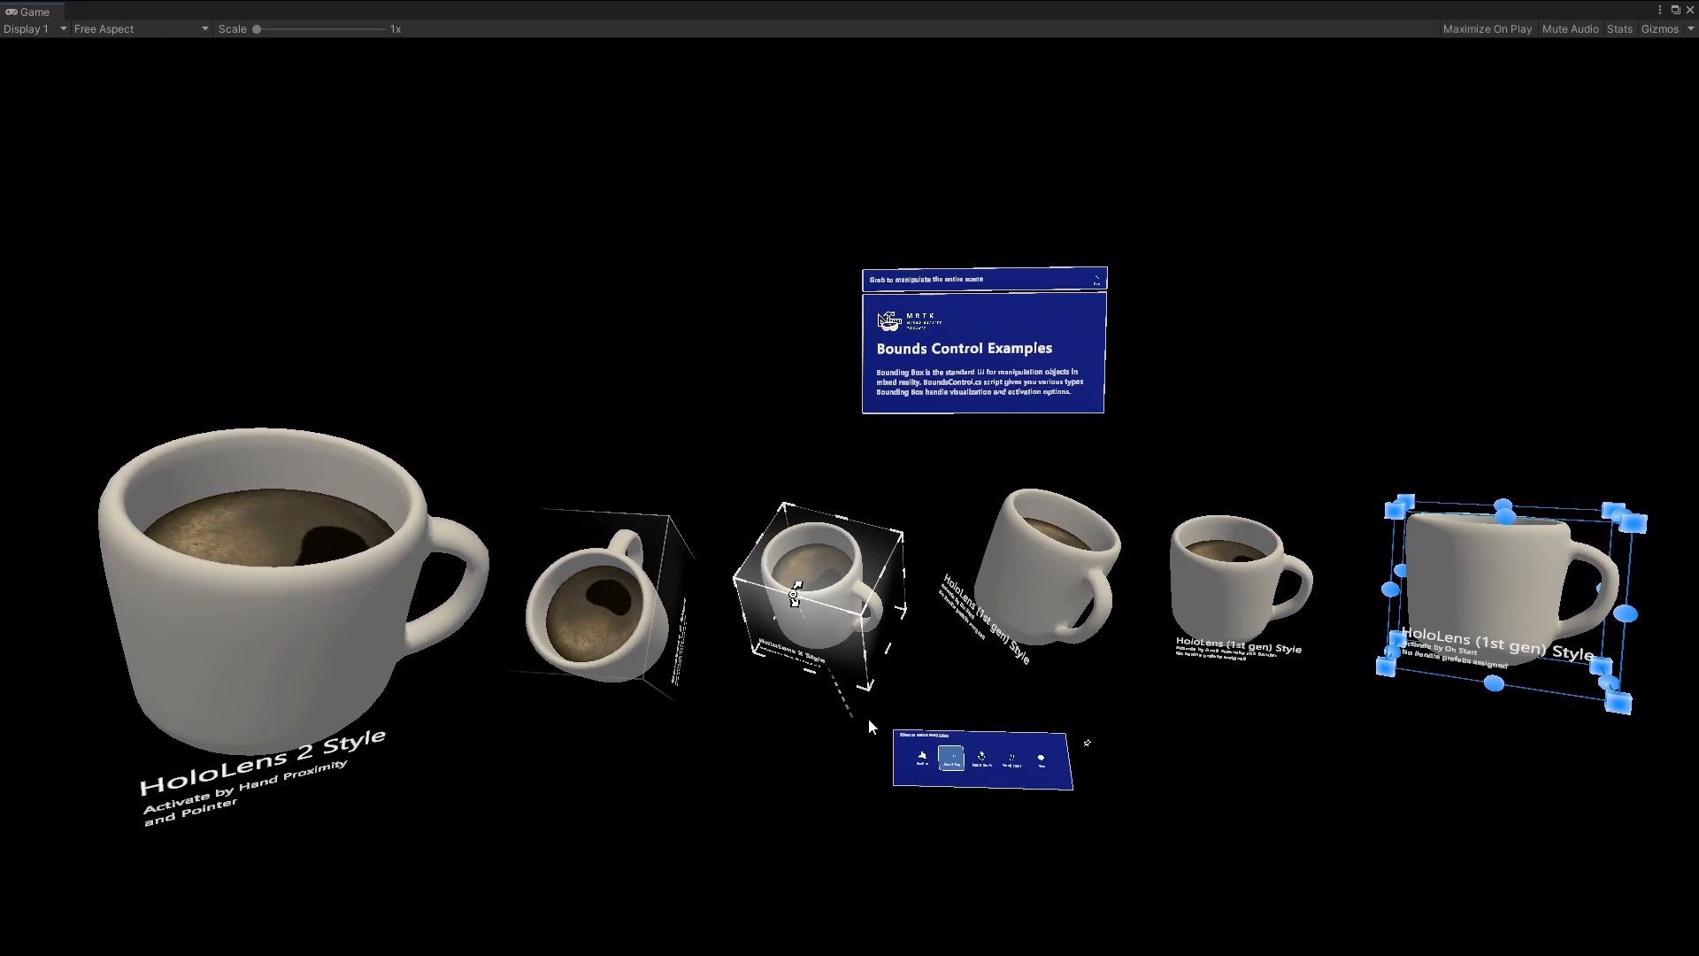
{"action": "left_click_drag", "start_coordinate": [868, 719], "coordinate": [910, 688]}
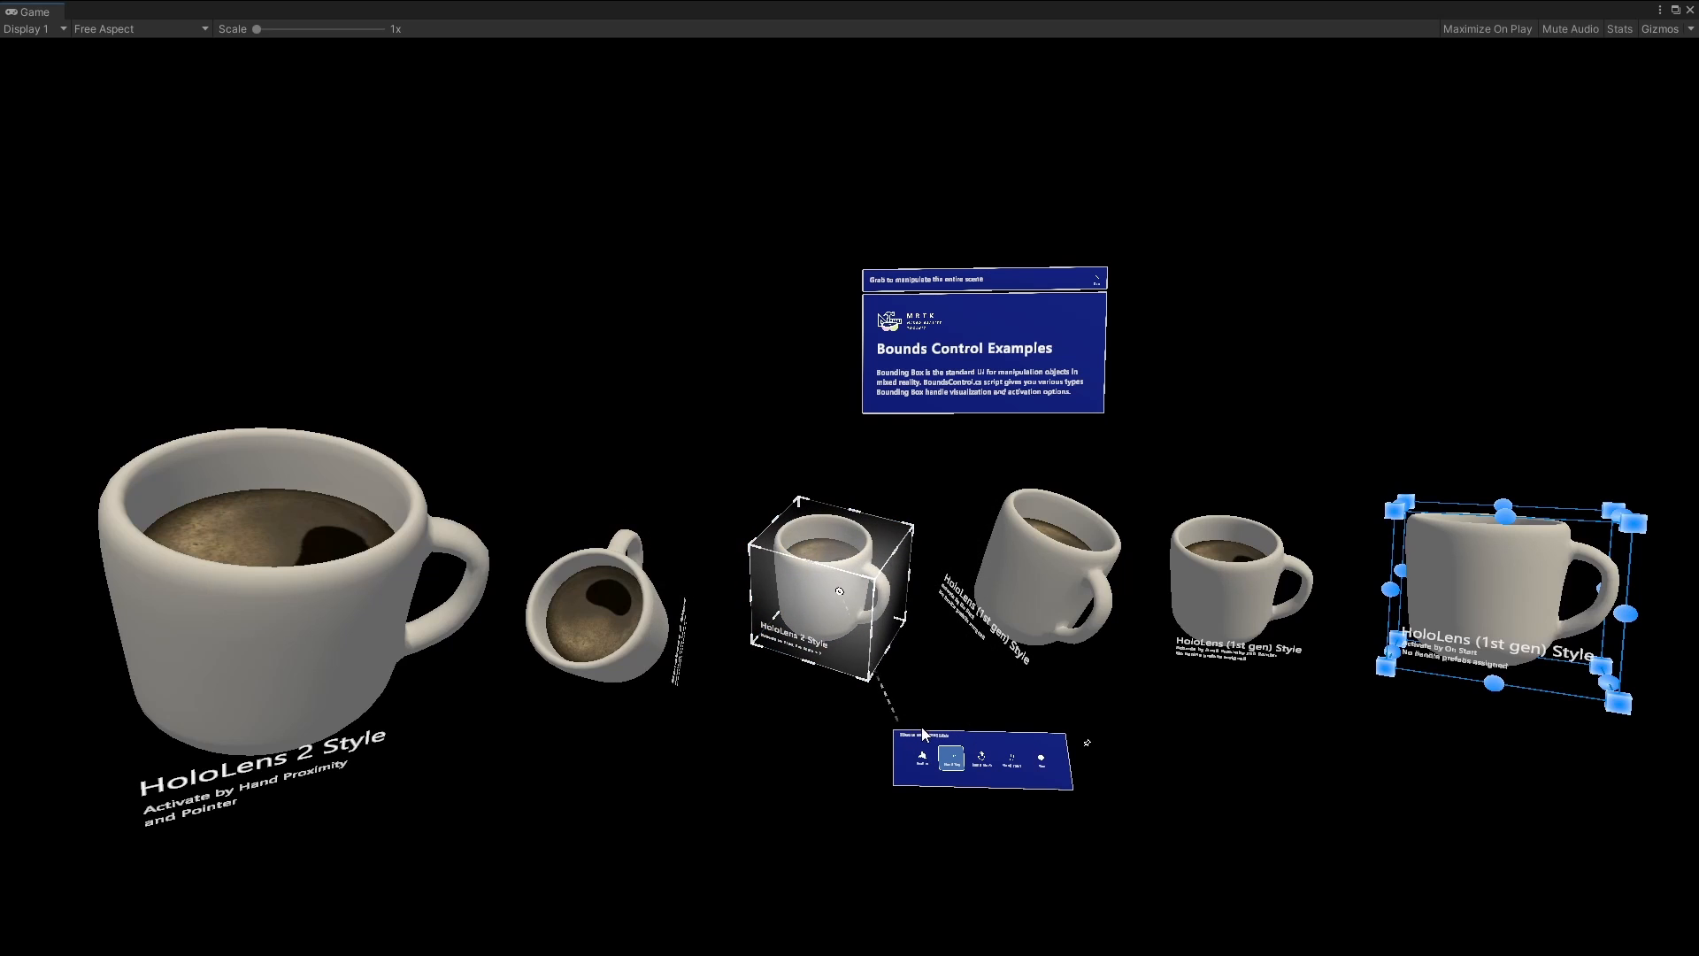
Rotate the tilted HoloLens (1st gen) Style mug next to it with its edge handle.
{"action": "key", "text": "d"}
{"action": "right_click_drag", "start_coordinate": [931, 724], "coordinate": [983, 727]}
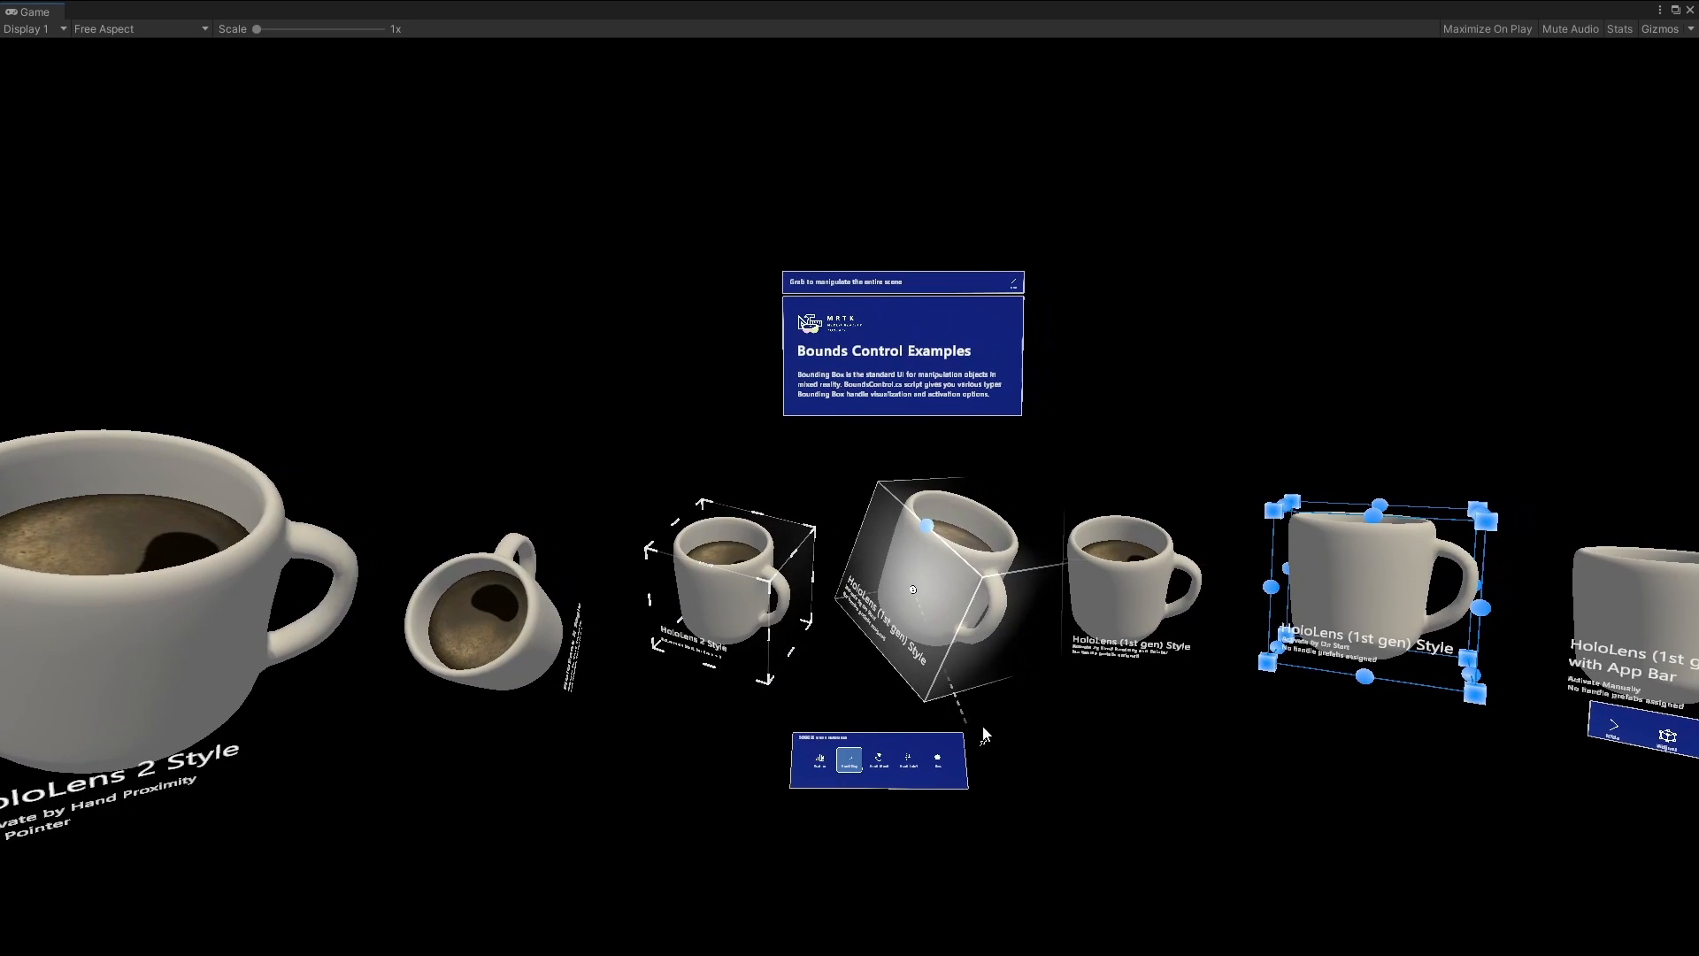
{"action": "mouse_move", "coordinate": [985, 729]}
{"action": "left_mouse_down"}
{"action": "mouse_move", "coordinate": [990, 561]}
{"action": "mouse_move", "coordinate": [1034, 697]}
{"action": "mouse_move", "coordinate": [1151, 602]}
{"action": "mouse_move", "coordinate": [1039, 708]}
{"action": "mouse_move", "coordinate": [876, 731]}
{"action": "mouse_move", "coordinate": [863, 713]}
{"action": "mouse_move", "coordinate": [1026, 703]}
{"action": "mouse_move", "coordinate": [971, 726]}
{"action": "left_mouse_up"}
{"action": "right_click_drag", "start_coordinate": [971, 725], "coordinate": [1043, 721]}
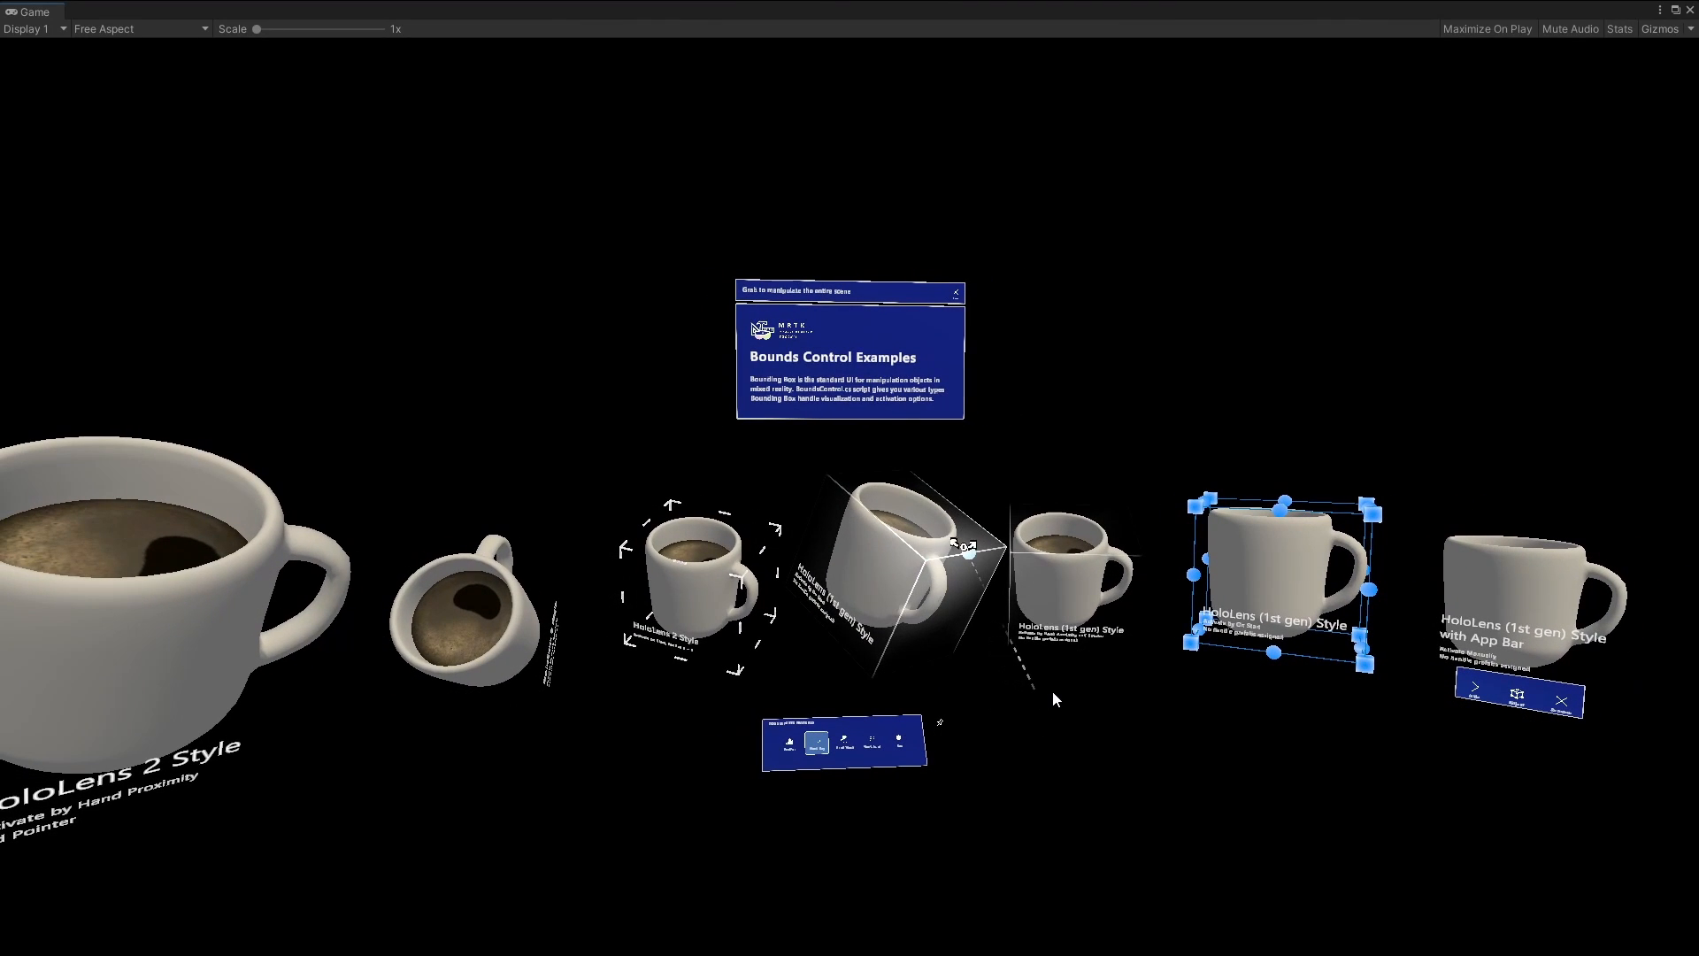
{"action": "left_click_drag", "start_coordinate": [1054, 698], "coordinate": [885, 593]}
{"action": "key", "text": "s"}
{"action": "key", "text": "s"}
{"action": "key", "text": "w"}
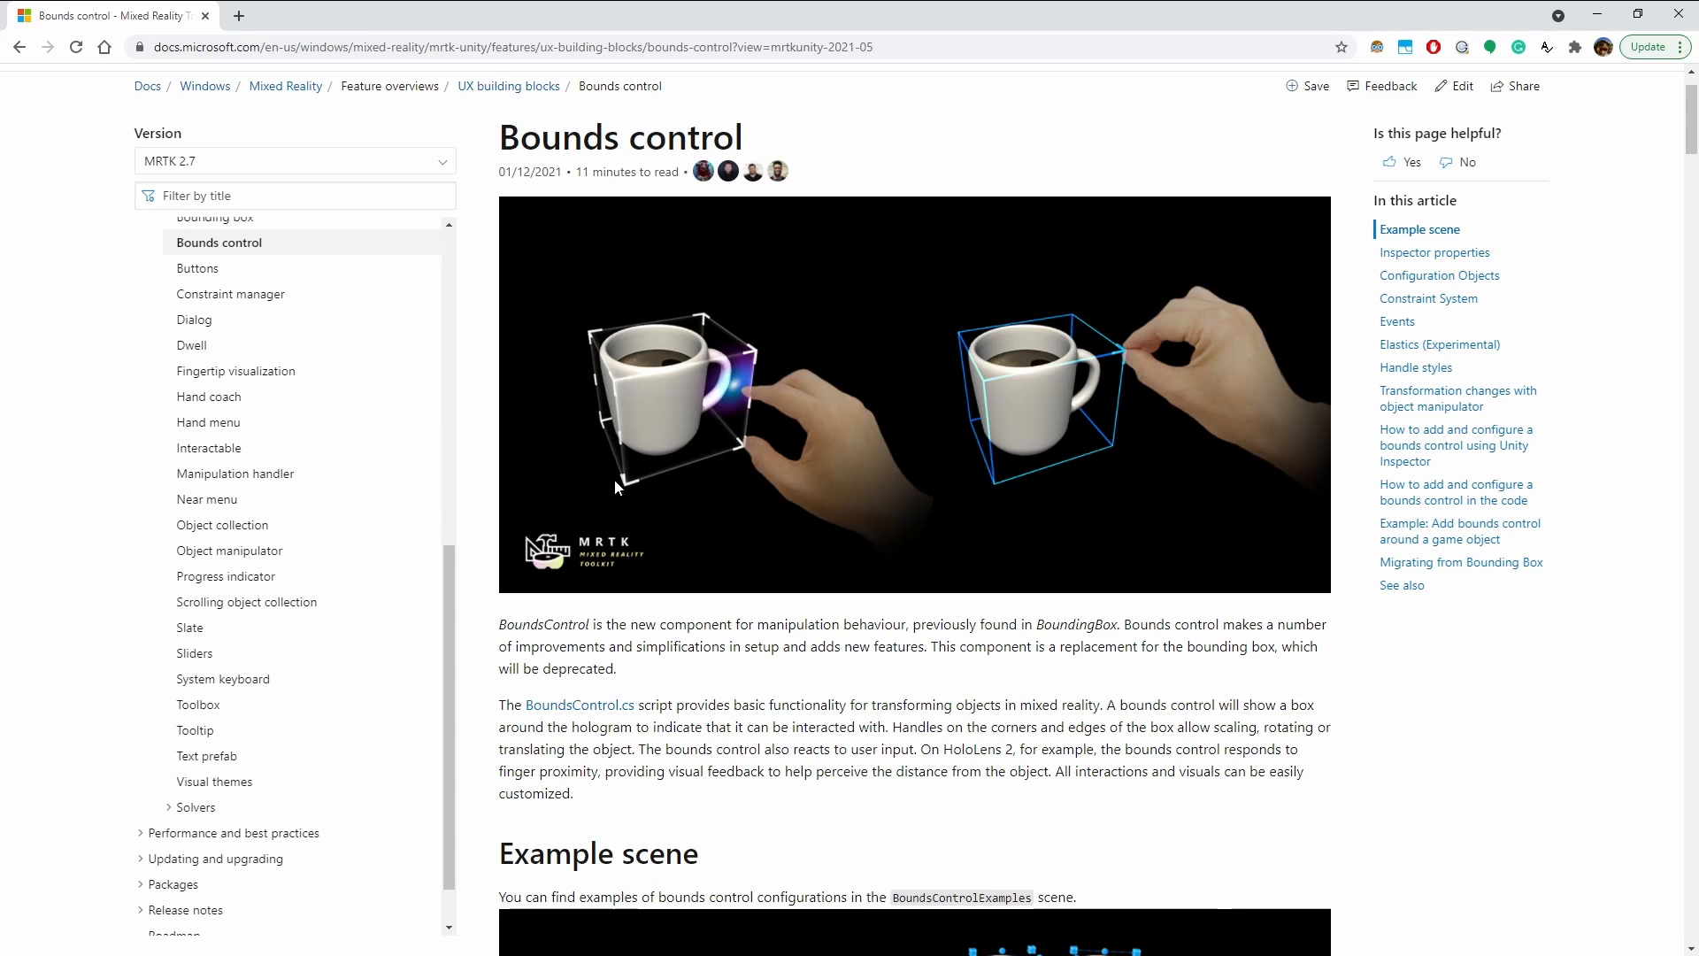
Return to the UX building blocks overview in the browser and open the Object Manipulator page.
{"action": "left_click", "coordinate": [19, 47]}
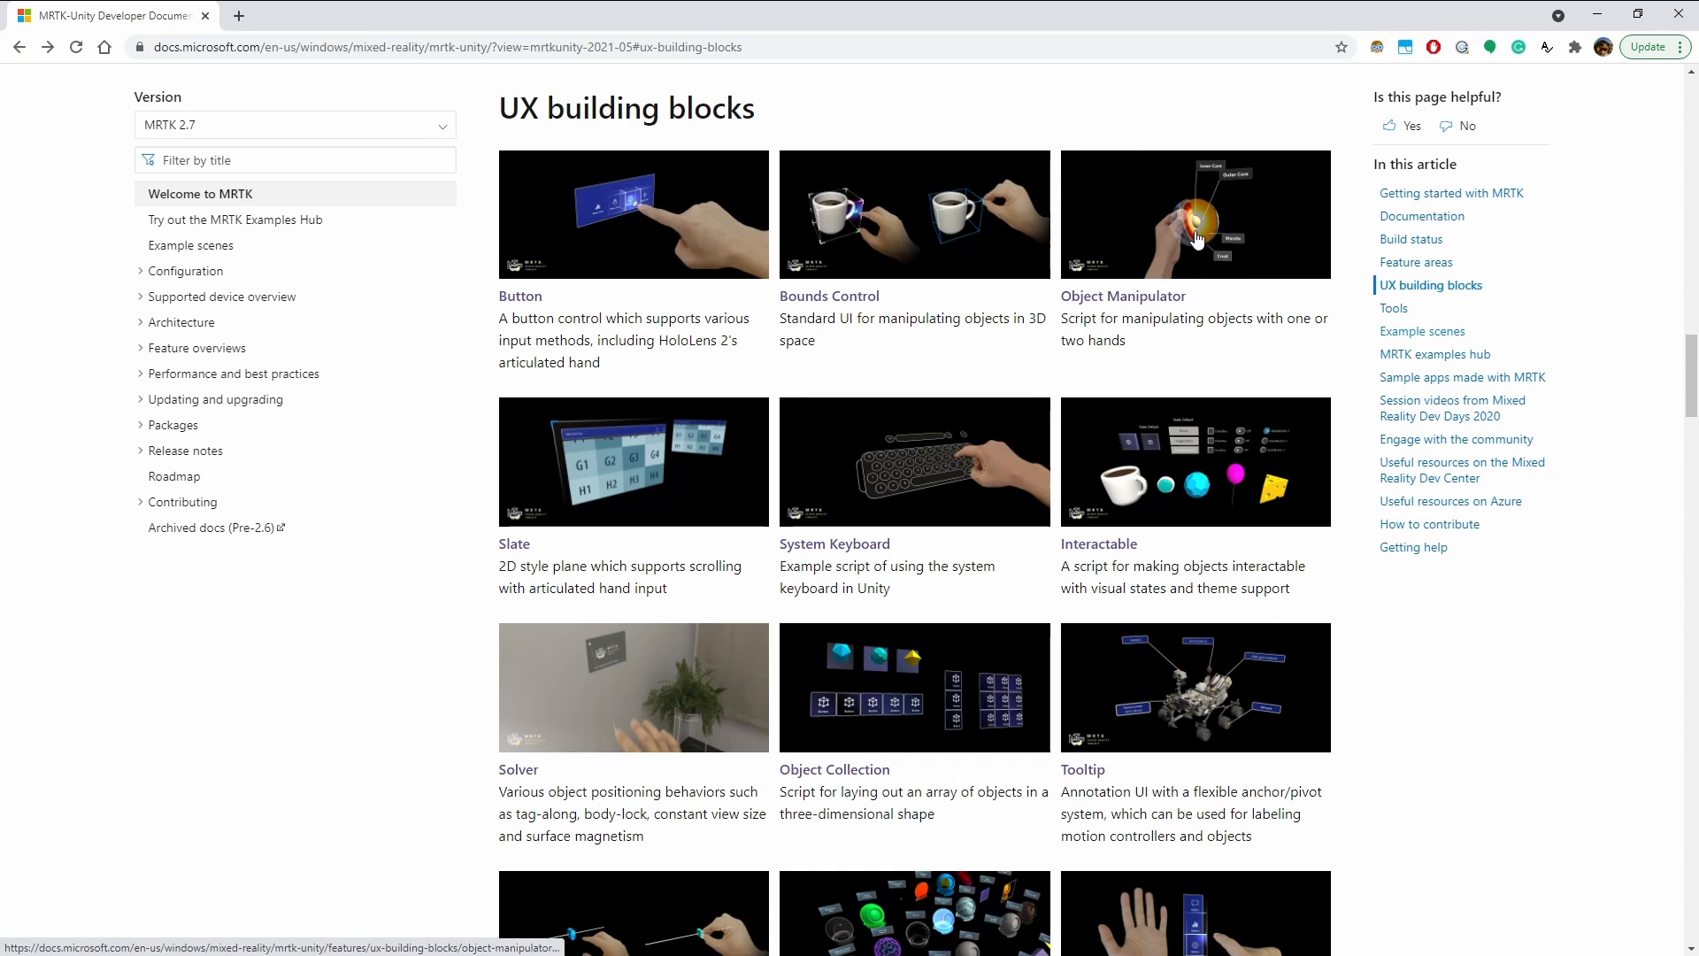
{"action": "left_click", "coordinate": [1198, 229]}
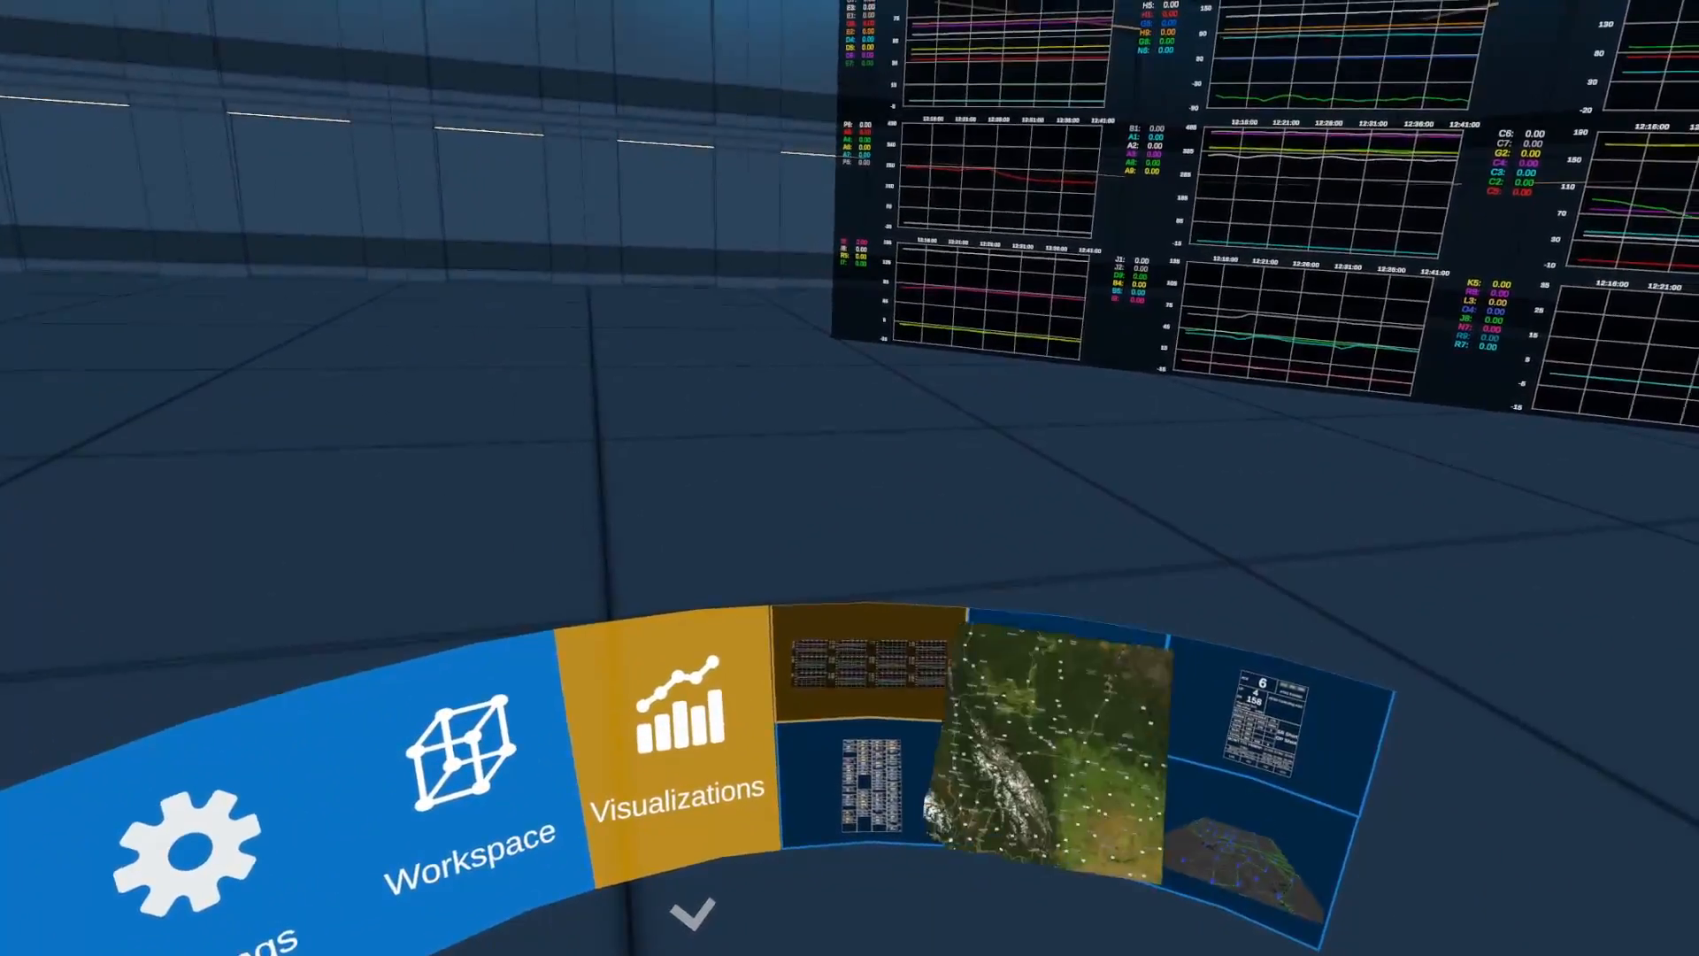
Show the city map and the terrain map among the visualizations, and toggle the line diagram off.
{"action": "left_click", "coordinate": [1167, 787]}
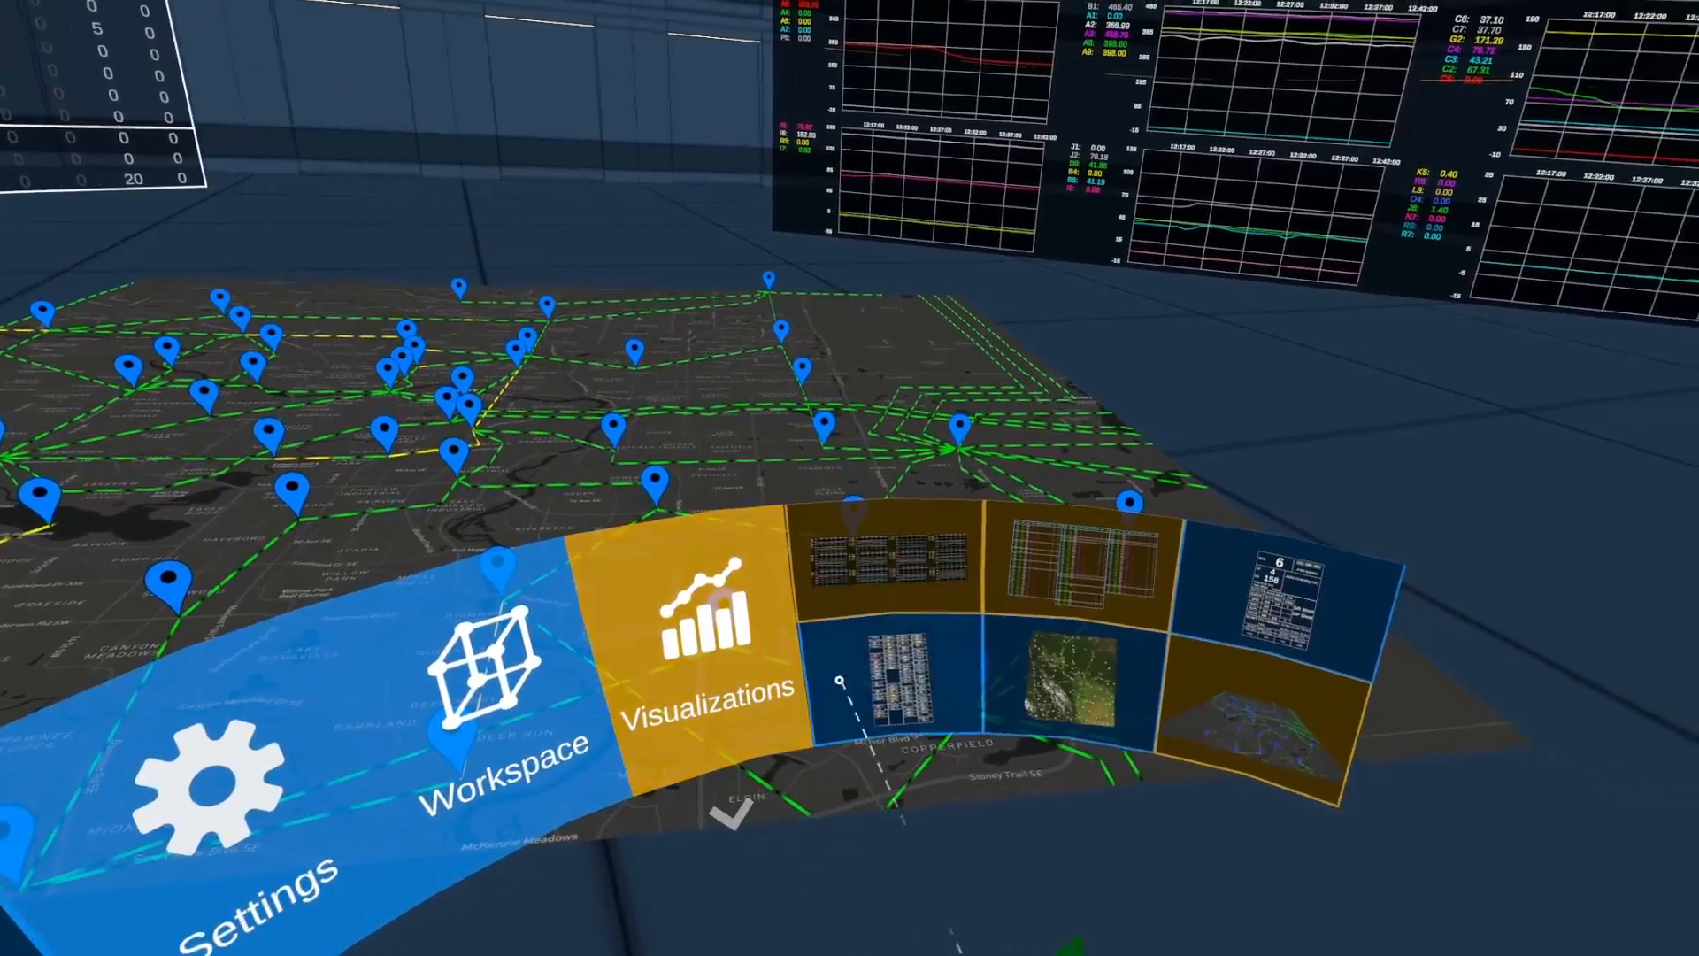
{"action": "left_click", "coordinate": [1044, 690]}
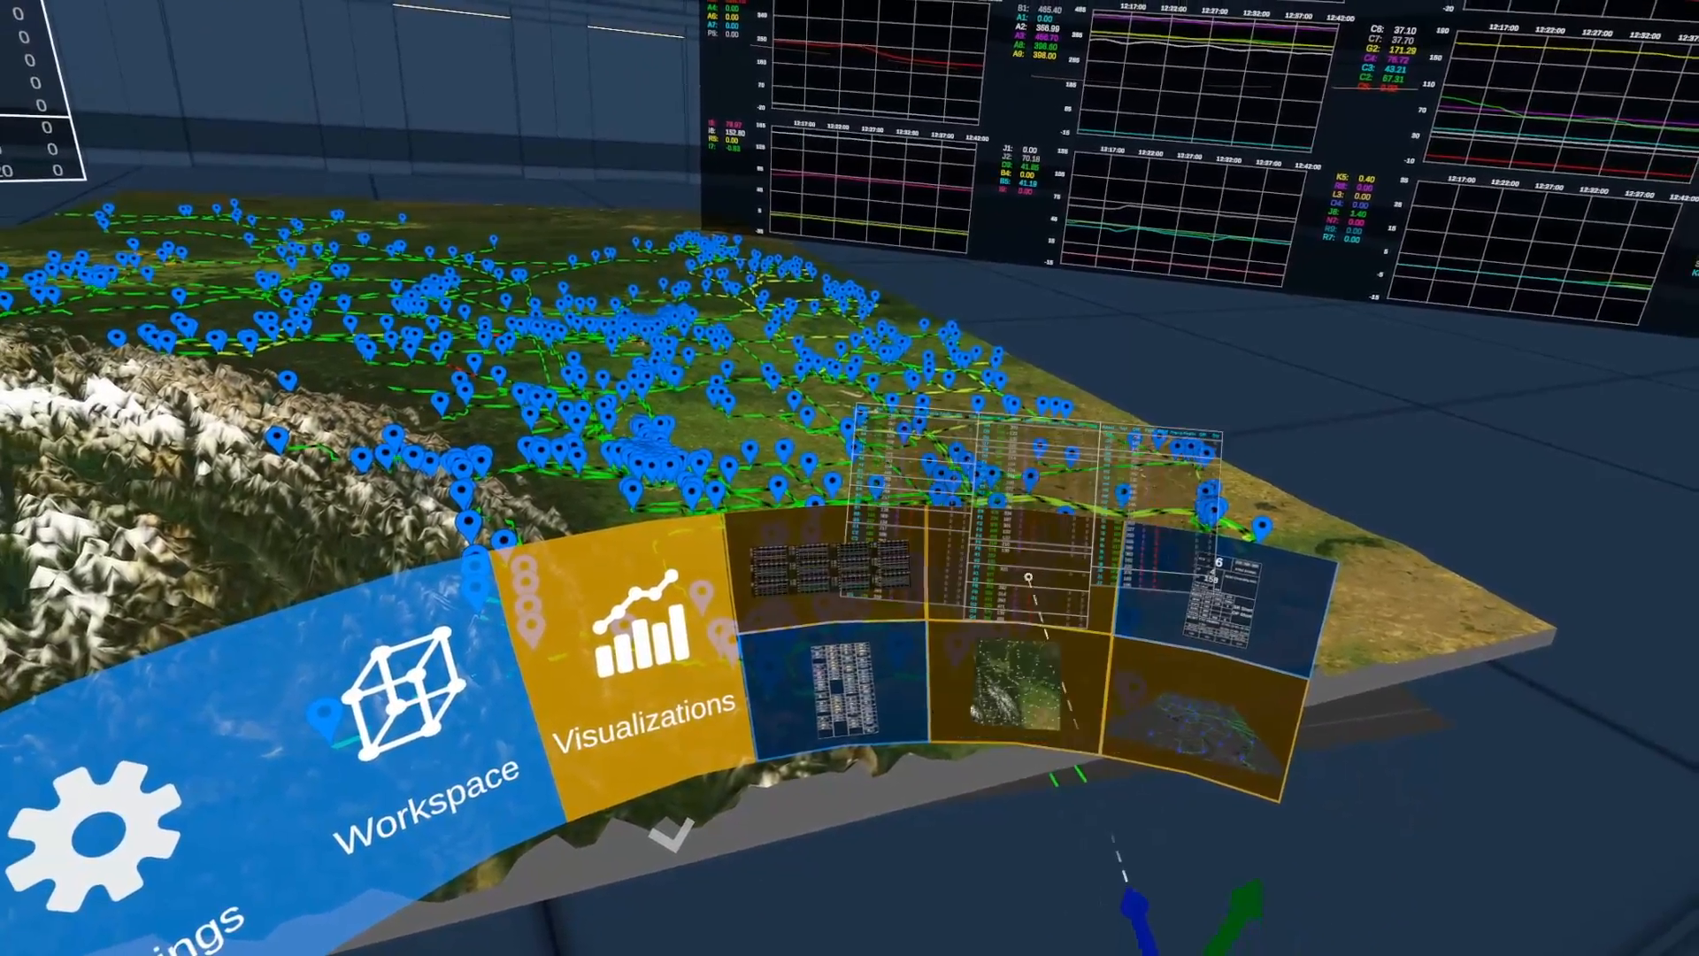
{"action": "left_click", "coordinate": [1070, 593]}
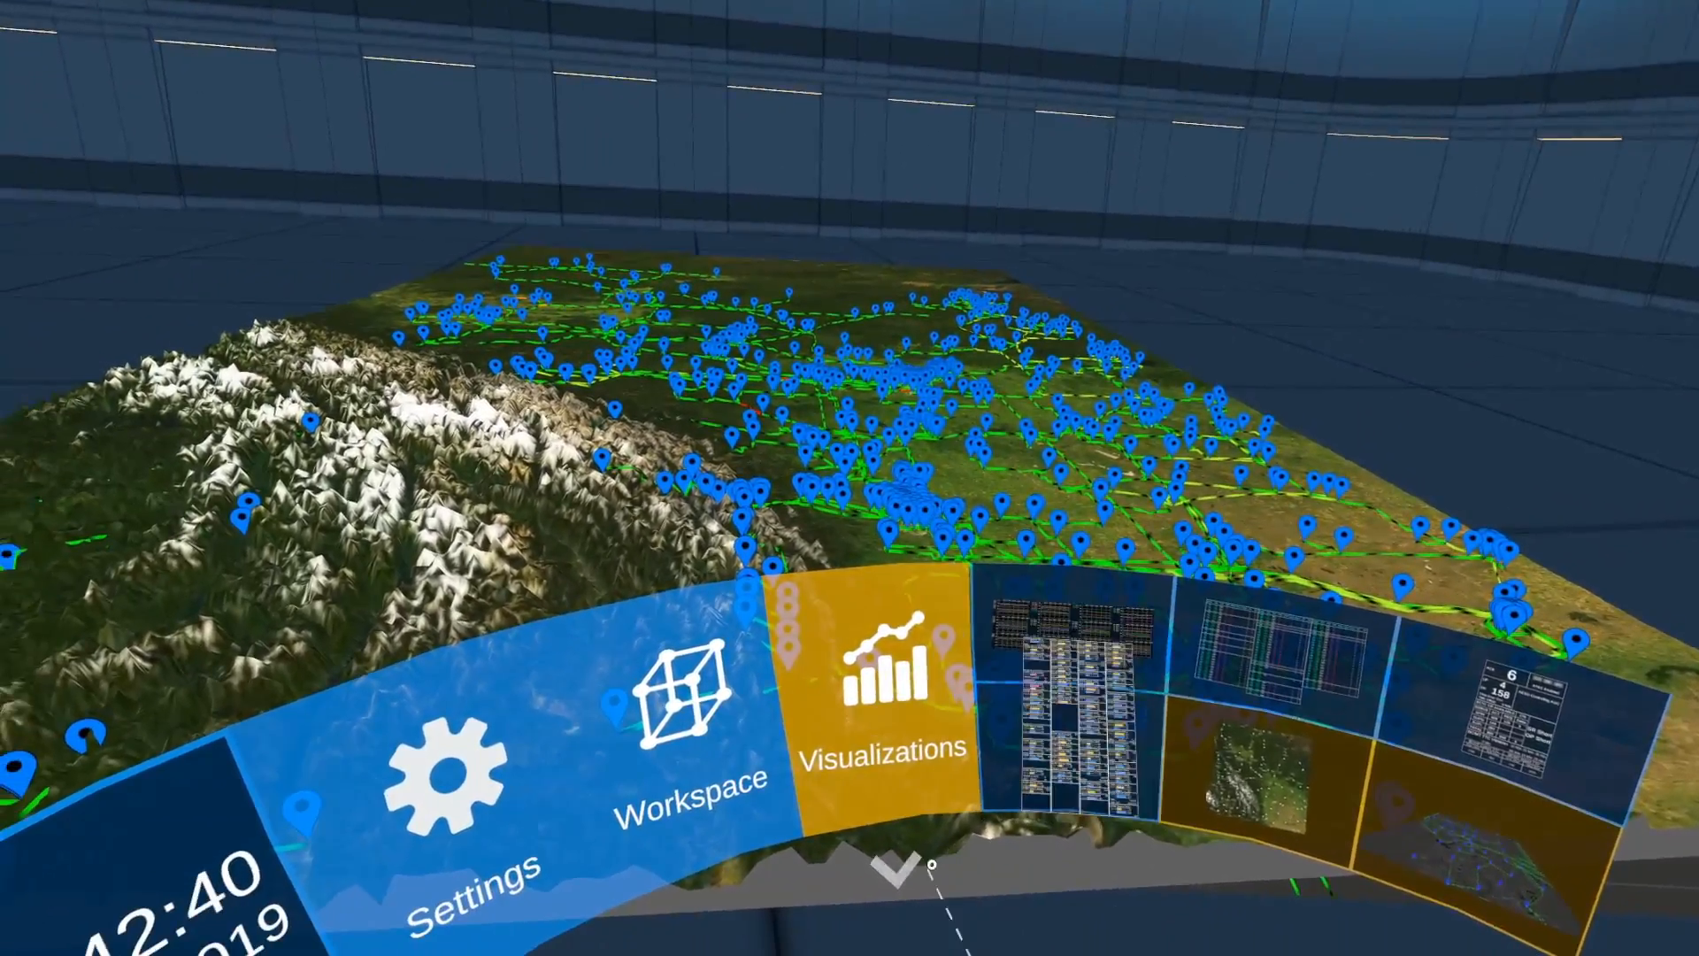
Reposition the city map on the floor with both pointers, and show the ACE status table visualization.
{"action": "left_click", "coordinate": [956, 871]}
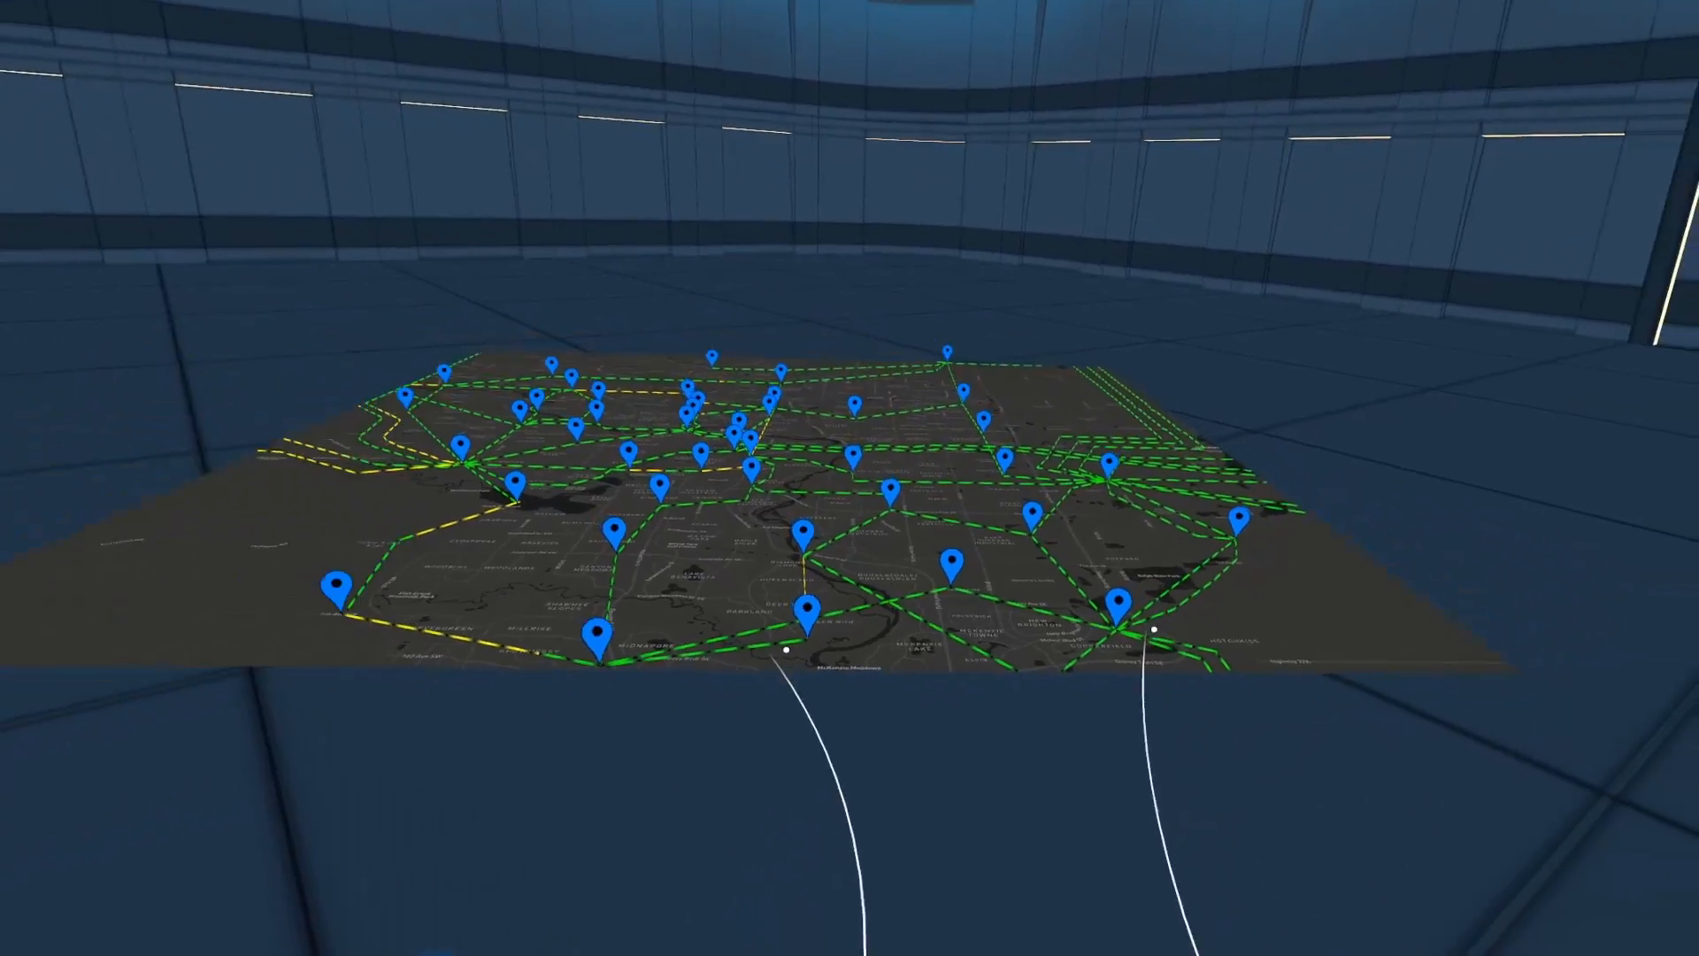
{"action": "left_click", "coordinate": [1011, 790]}
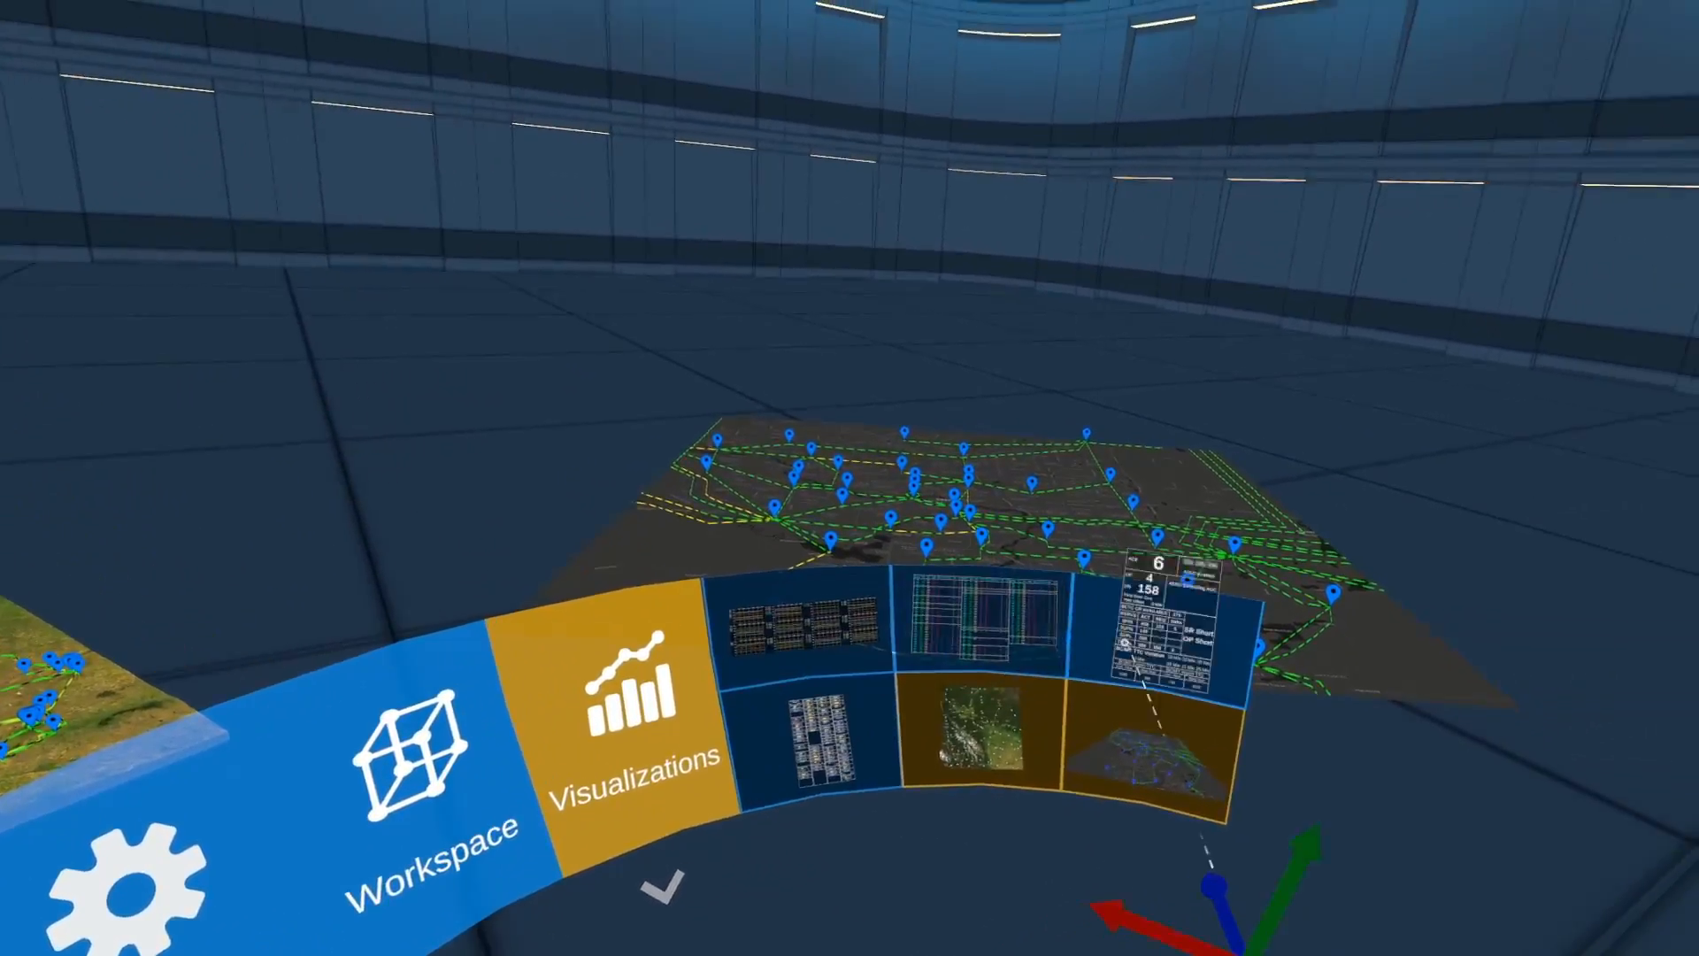
{"action": "left_click", "coordinate": [1142, 668]}
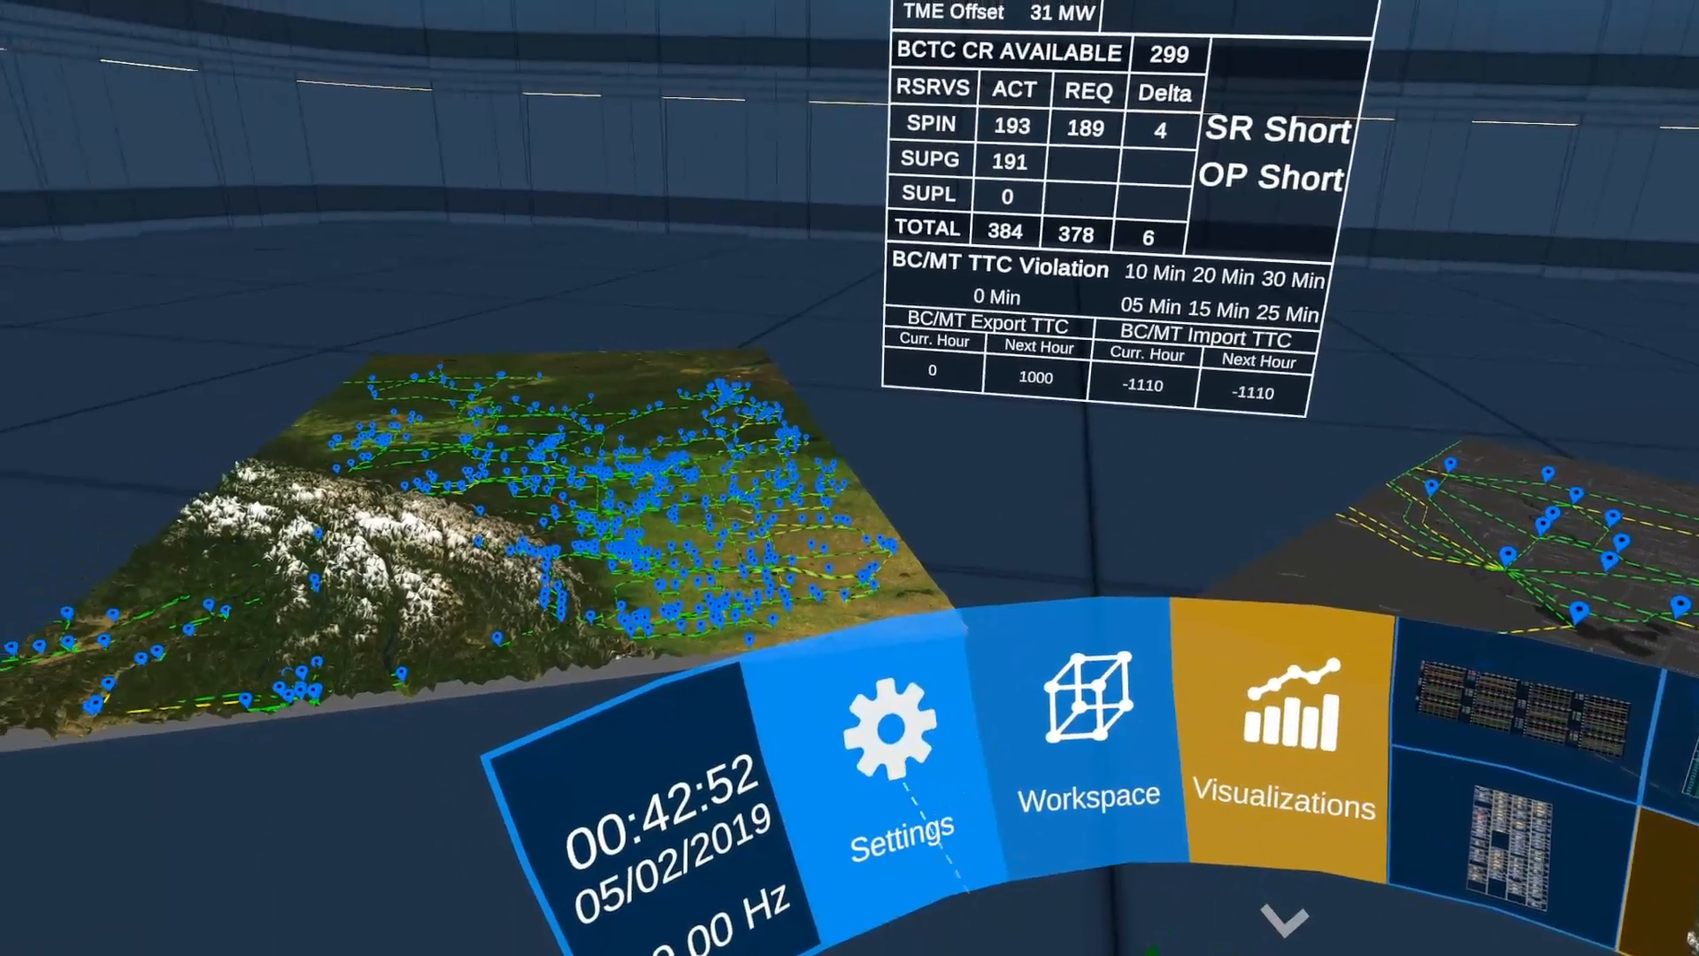
Turn on the Bounding Box setting, and resize and rotate the terrain map with its handles.
{"action": "left_click", "coordinate": [930, 823]}
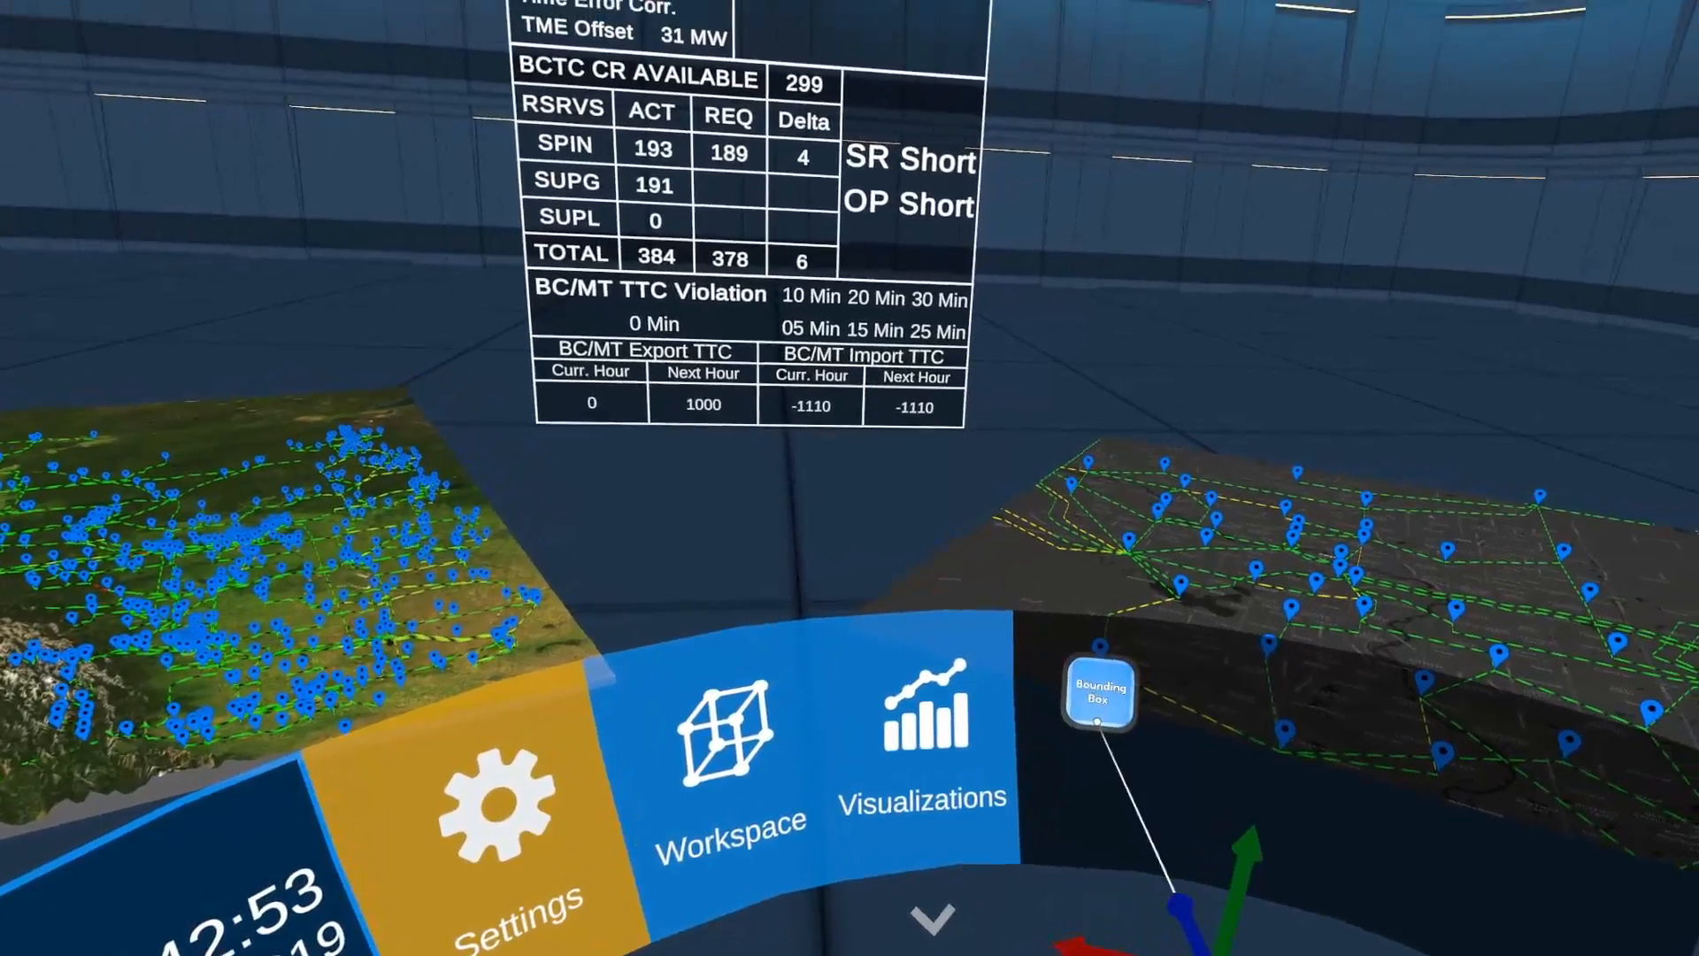
{"action": "left_click", "coordinate": [1108, 703]}
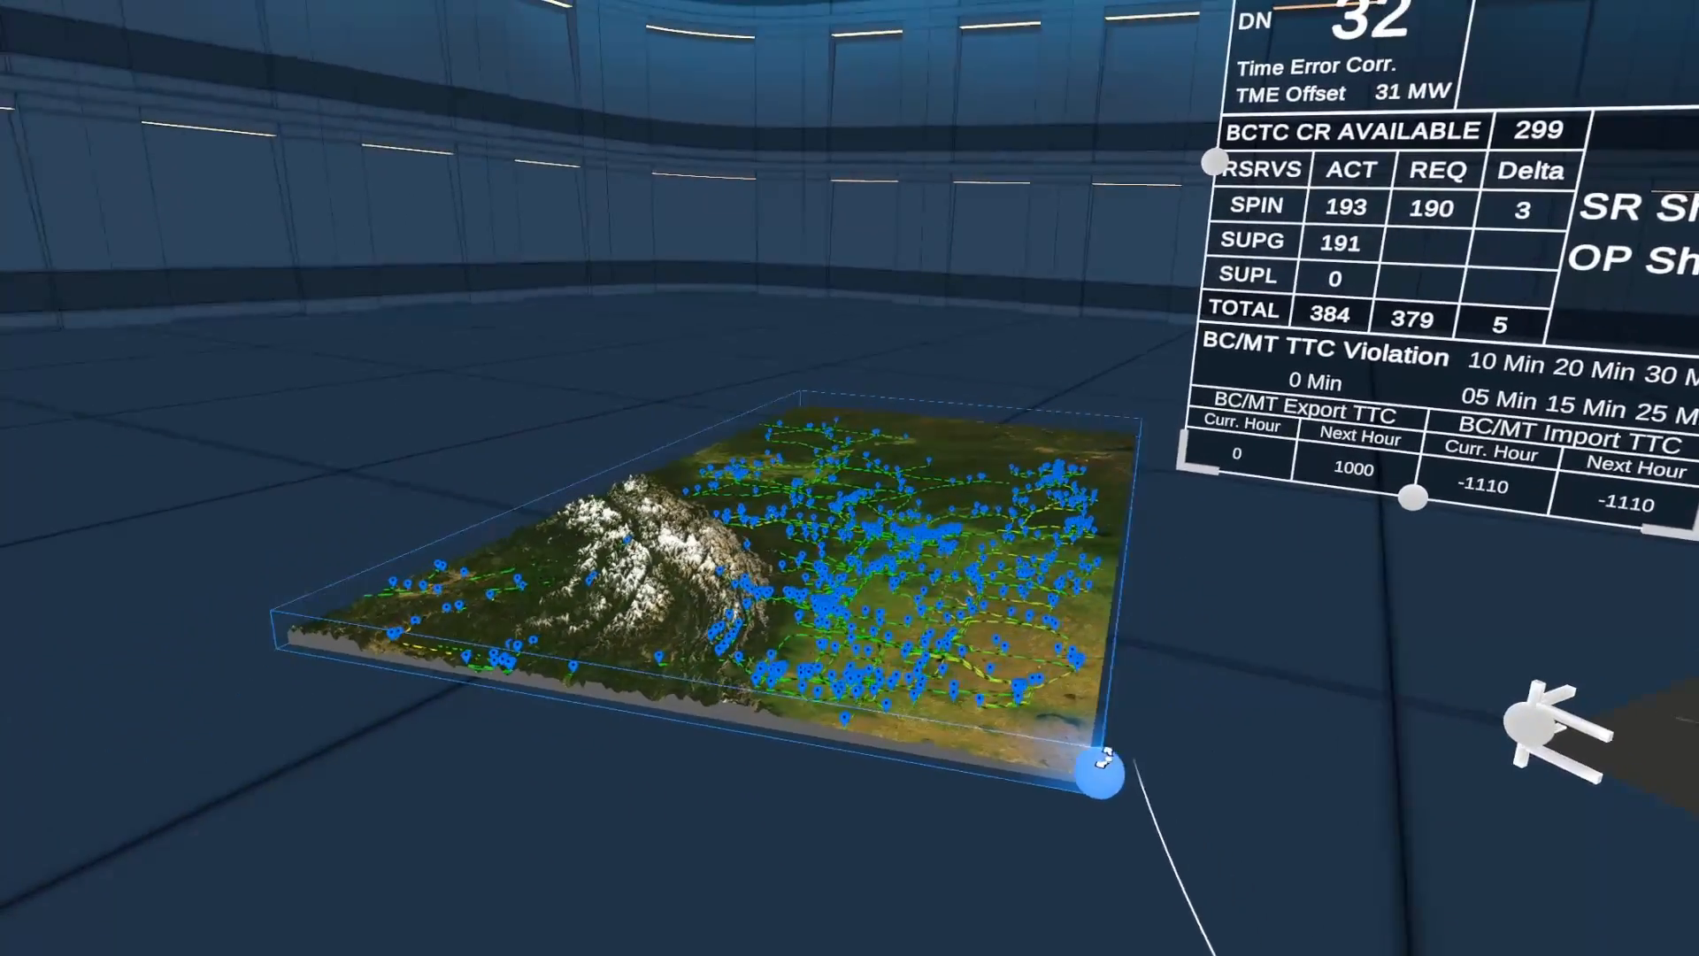
{"action": "left_click_drag", "start_coordinate": [1101, 763], "coordinate": [1177, 684]}
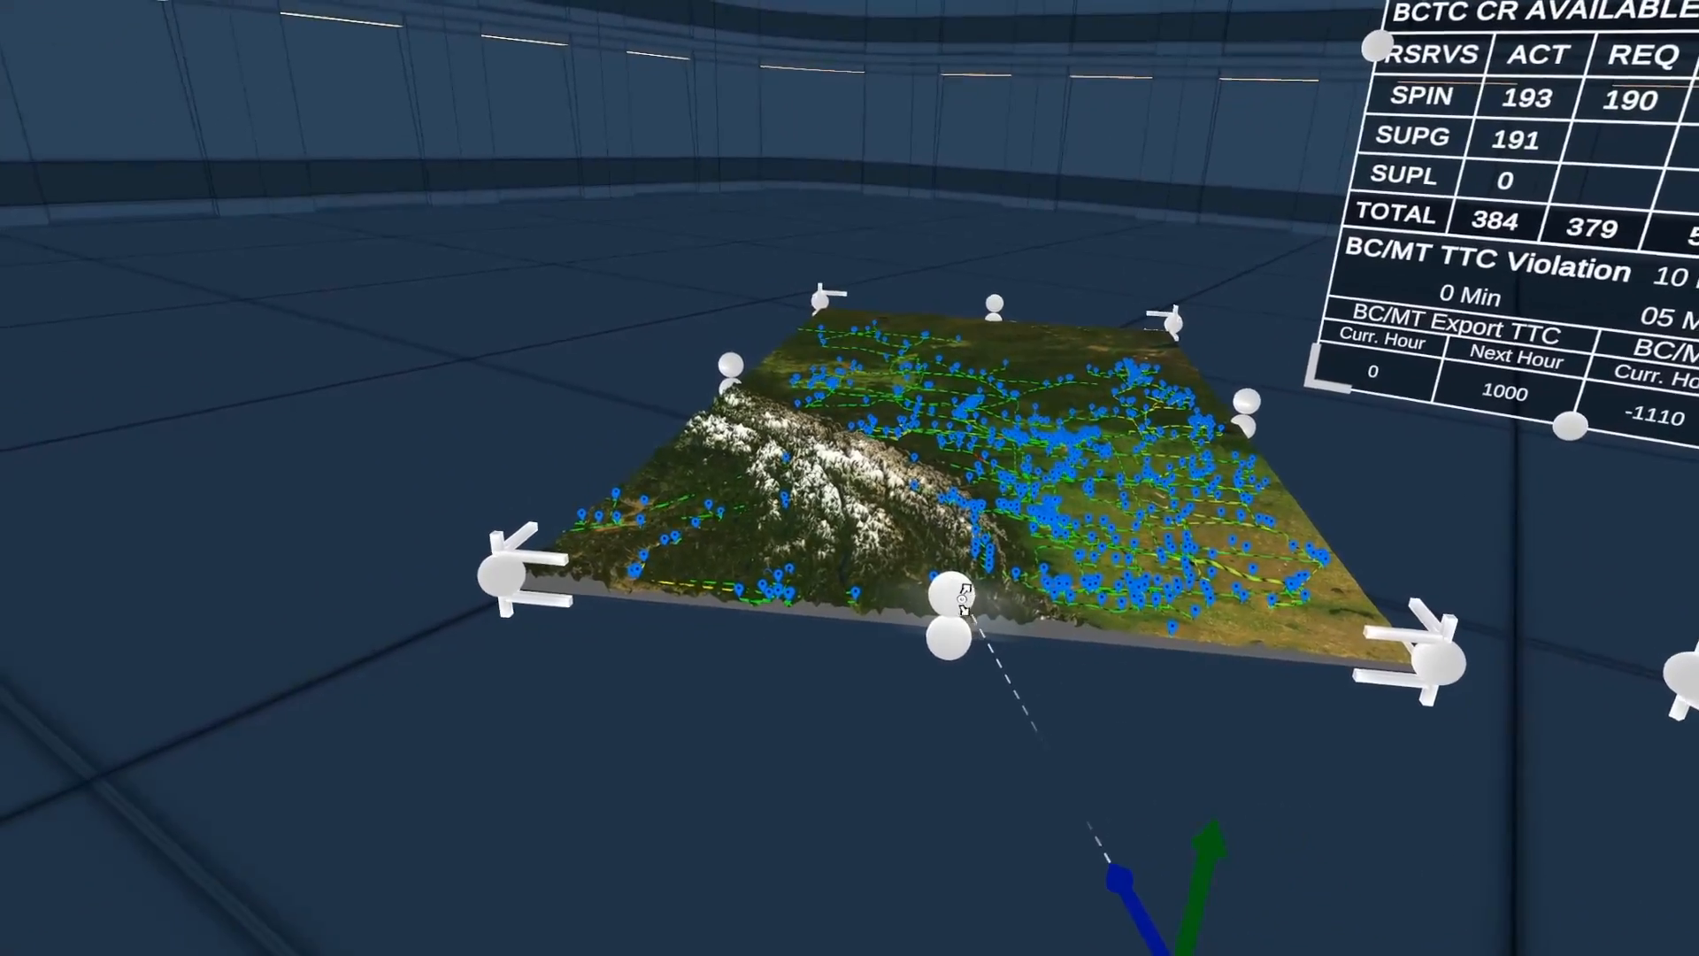
{"action": "left_click_drag", "start_coordinate": [958, 598], "coordinate": [1004, 952]}
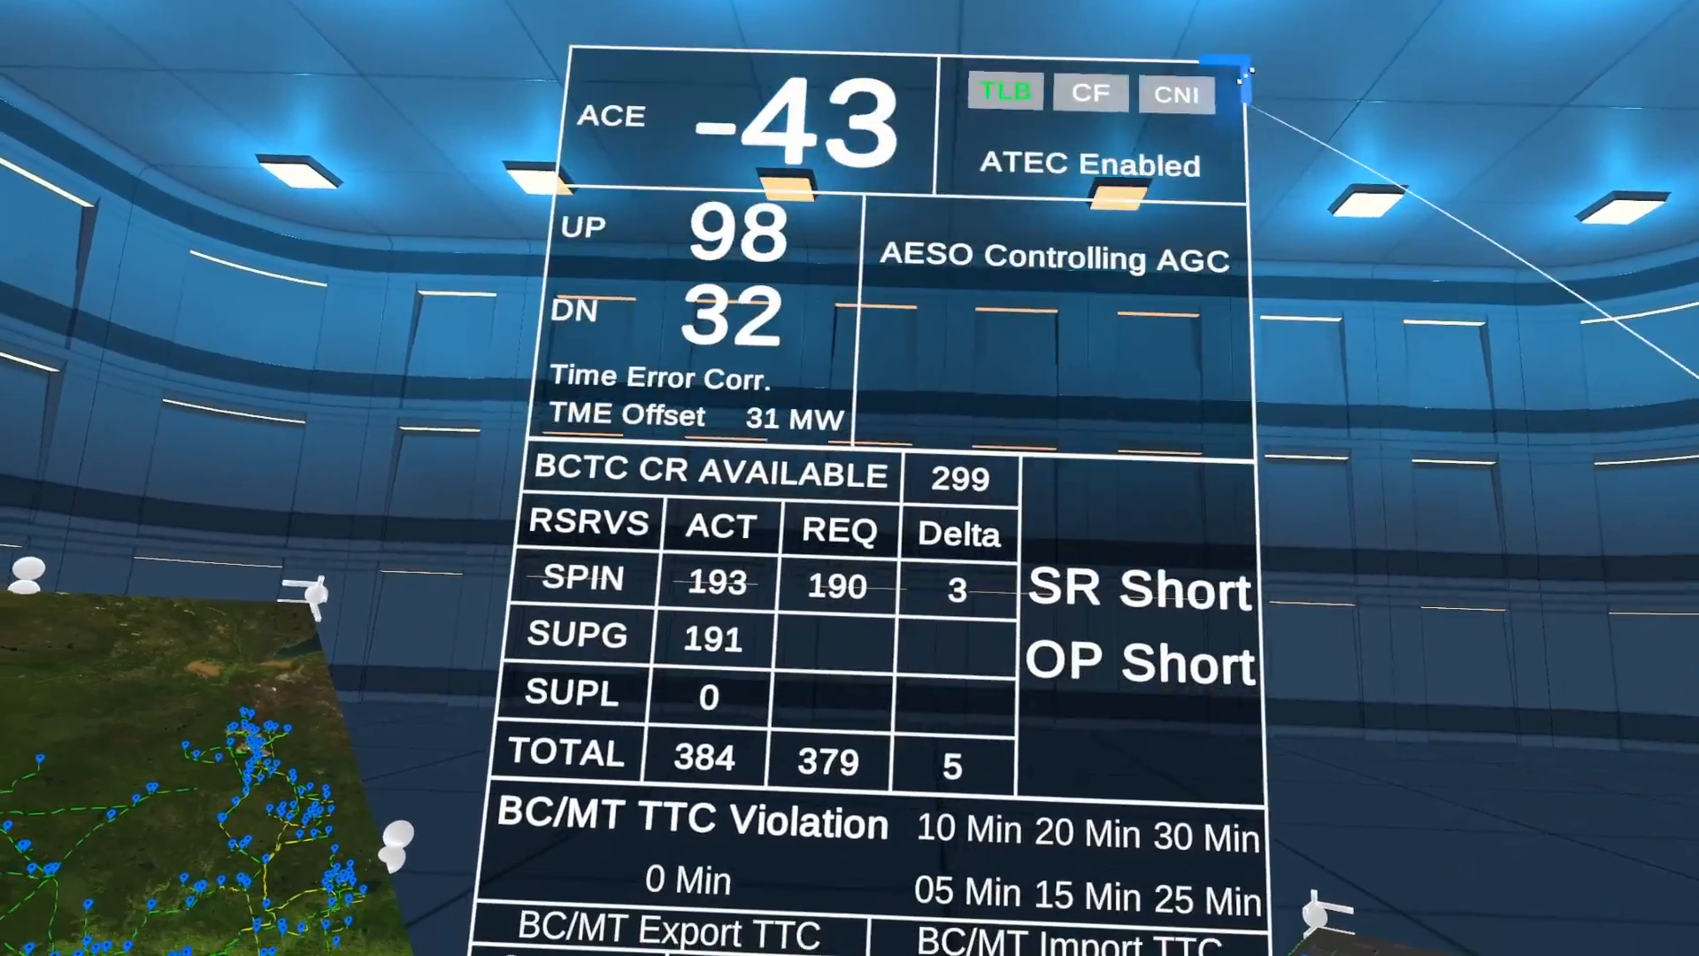
Resize the ACE status table by its corner, and resize and rotate the city map with its bounding box handles.
{"action": "left_click_drag", "start_coordinate": [1248, 72], "coordinate": [1407, 5]}
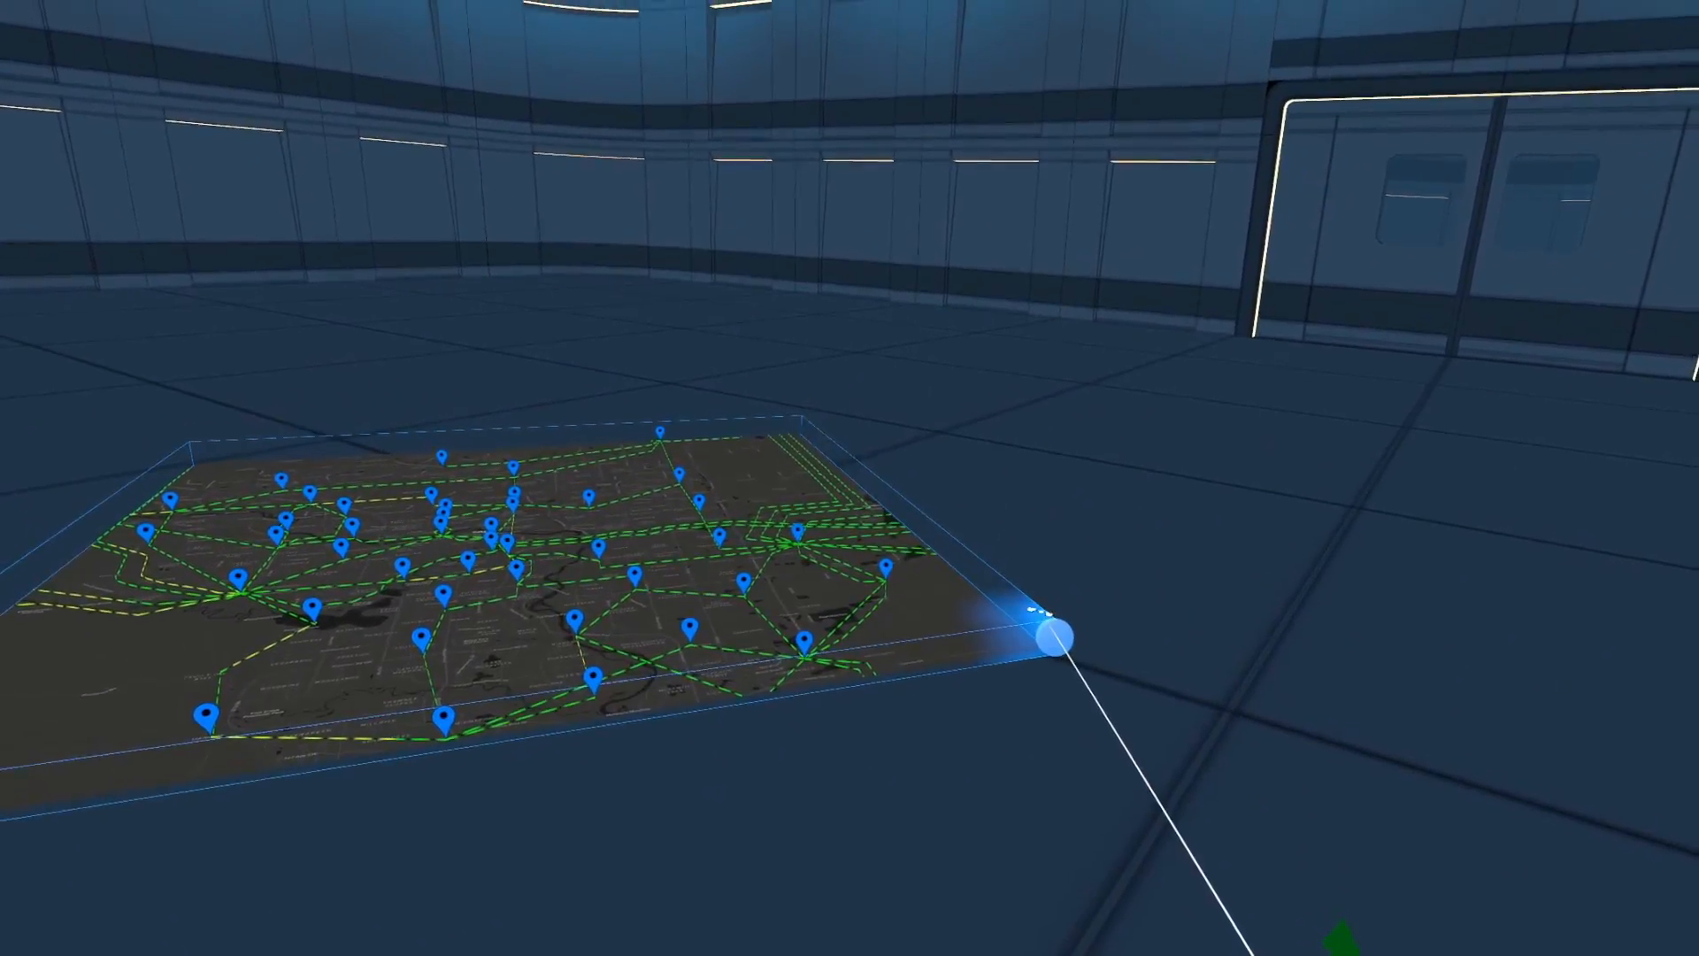
{"action": "left_click_drag", "start_coordinate": [1055, 637], "coordinate": [1357, 780]}
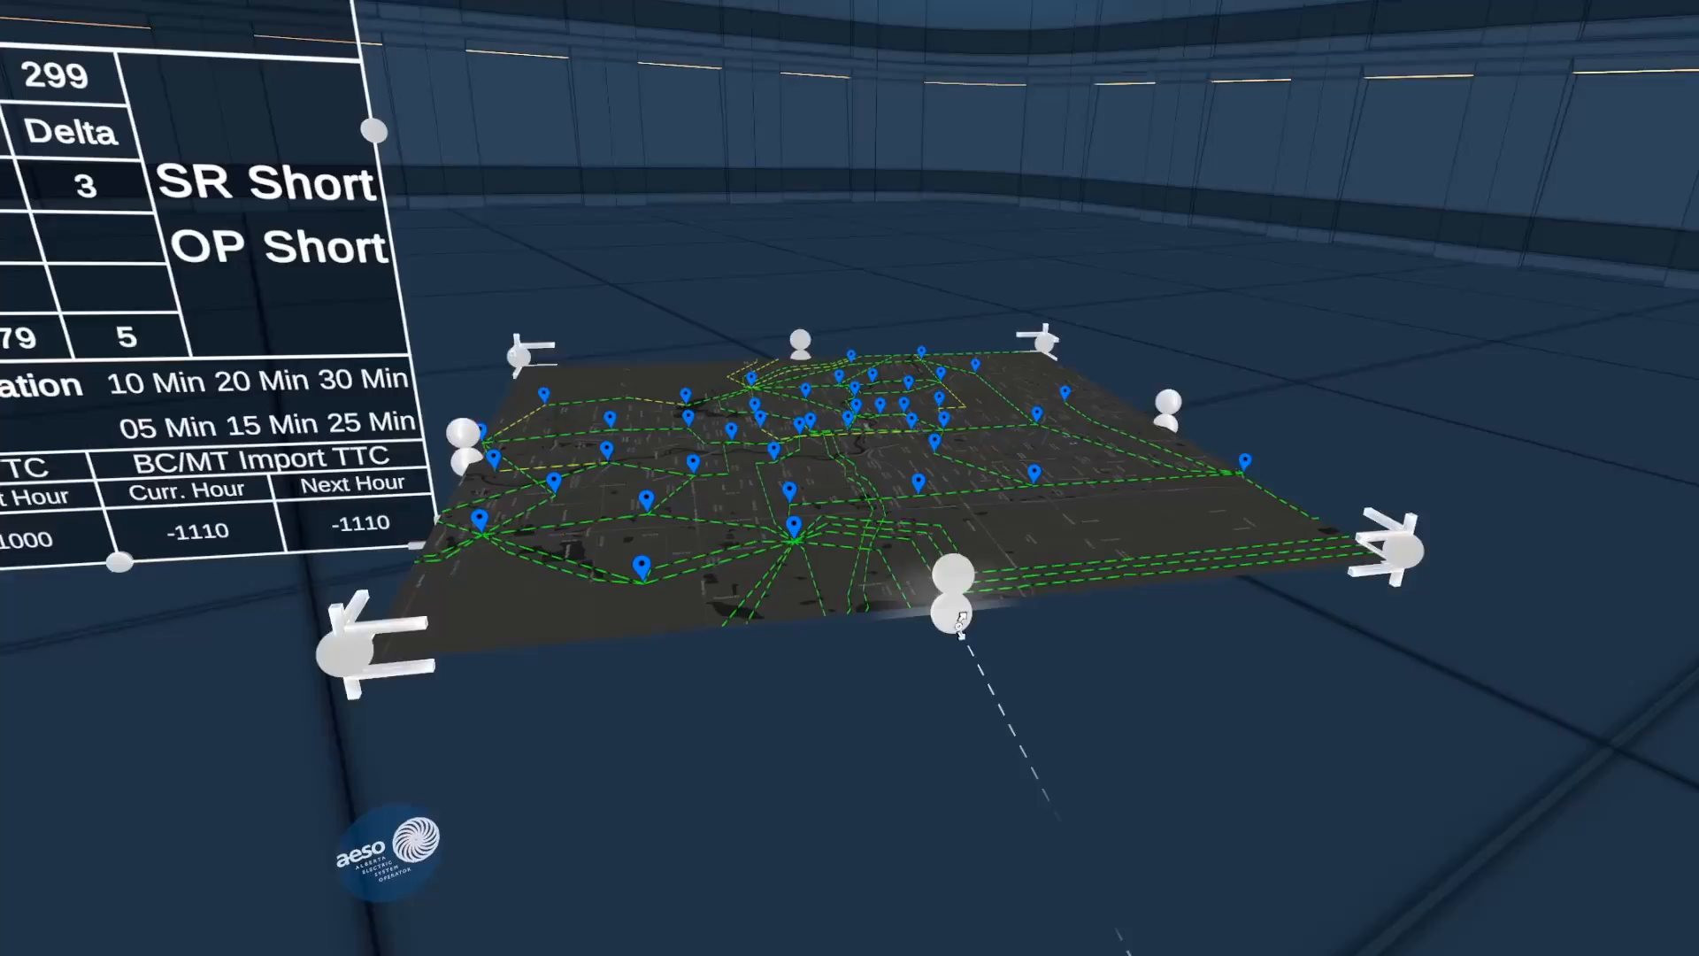
{"action": "left_click_drag", "start_coordinate": [953, 607], "coordinate": [982, 951]}
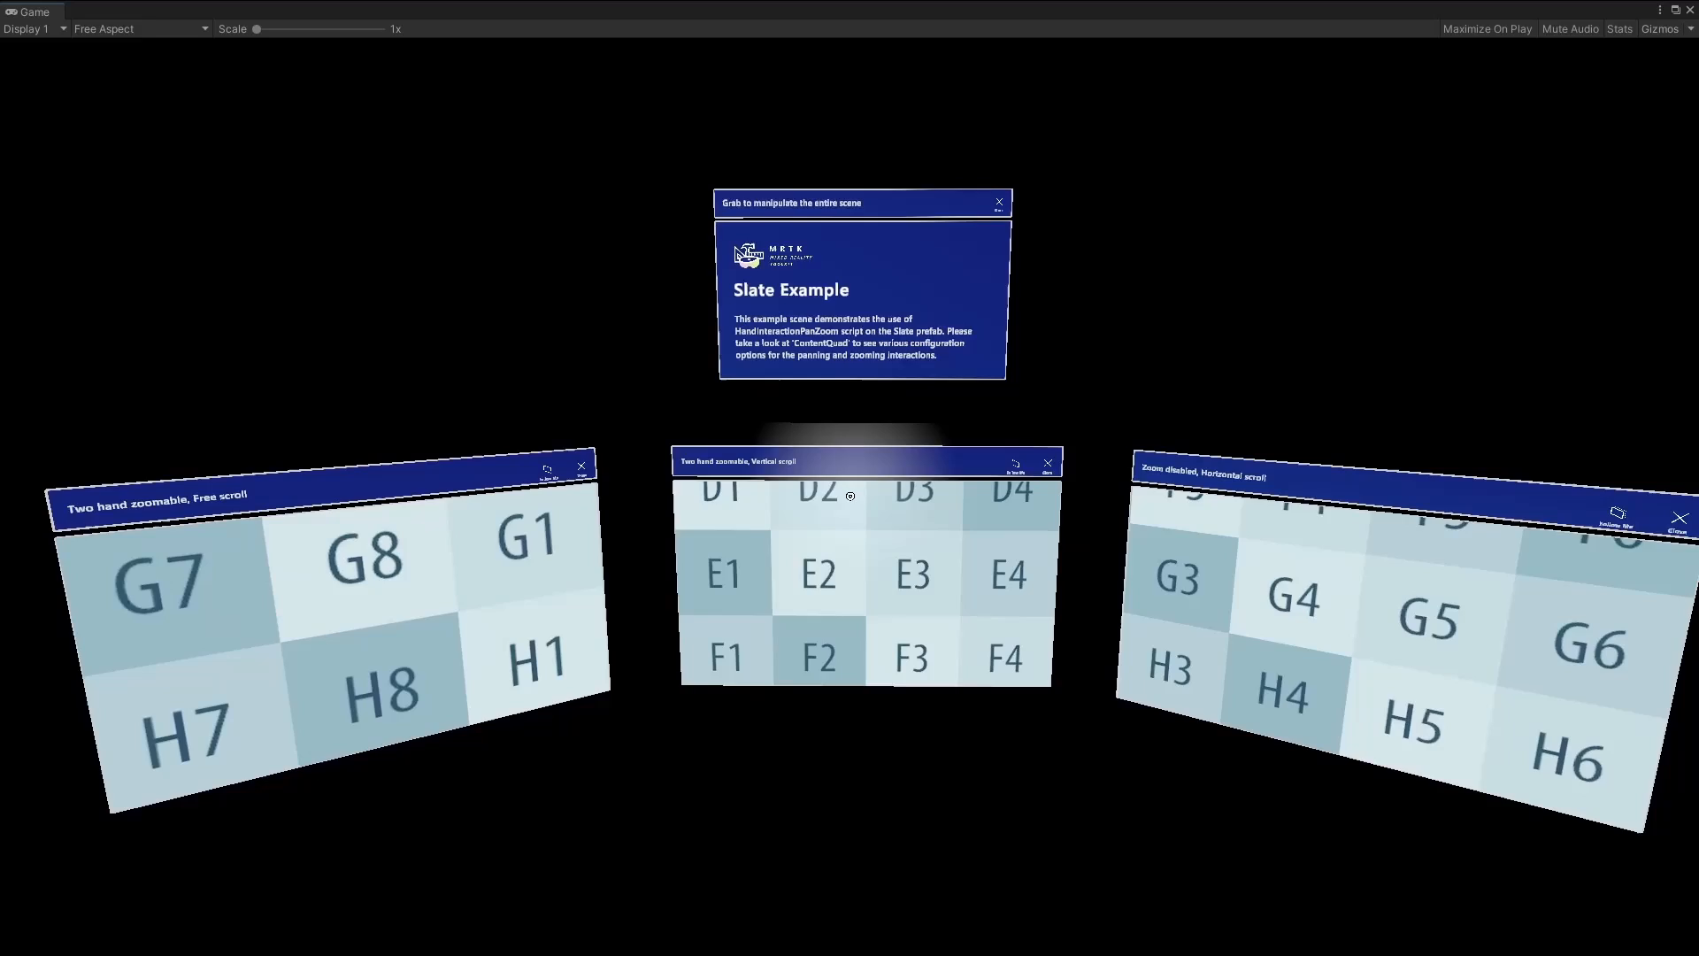
In the Slate Example scene, scroll the vertical-scroll slate and the horizontal-scroll slate with the simulated hand.
{"action": "key", "text": "space"}
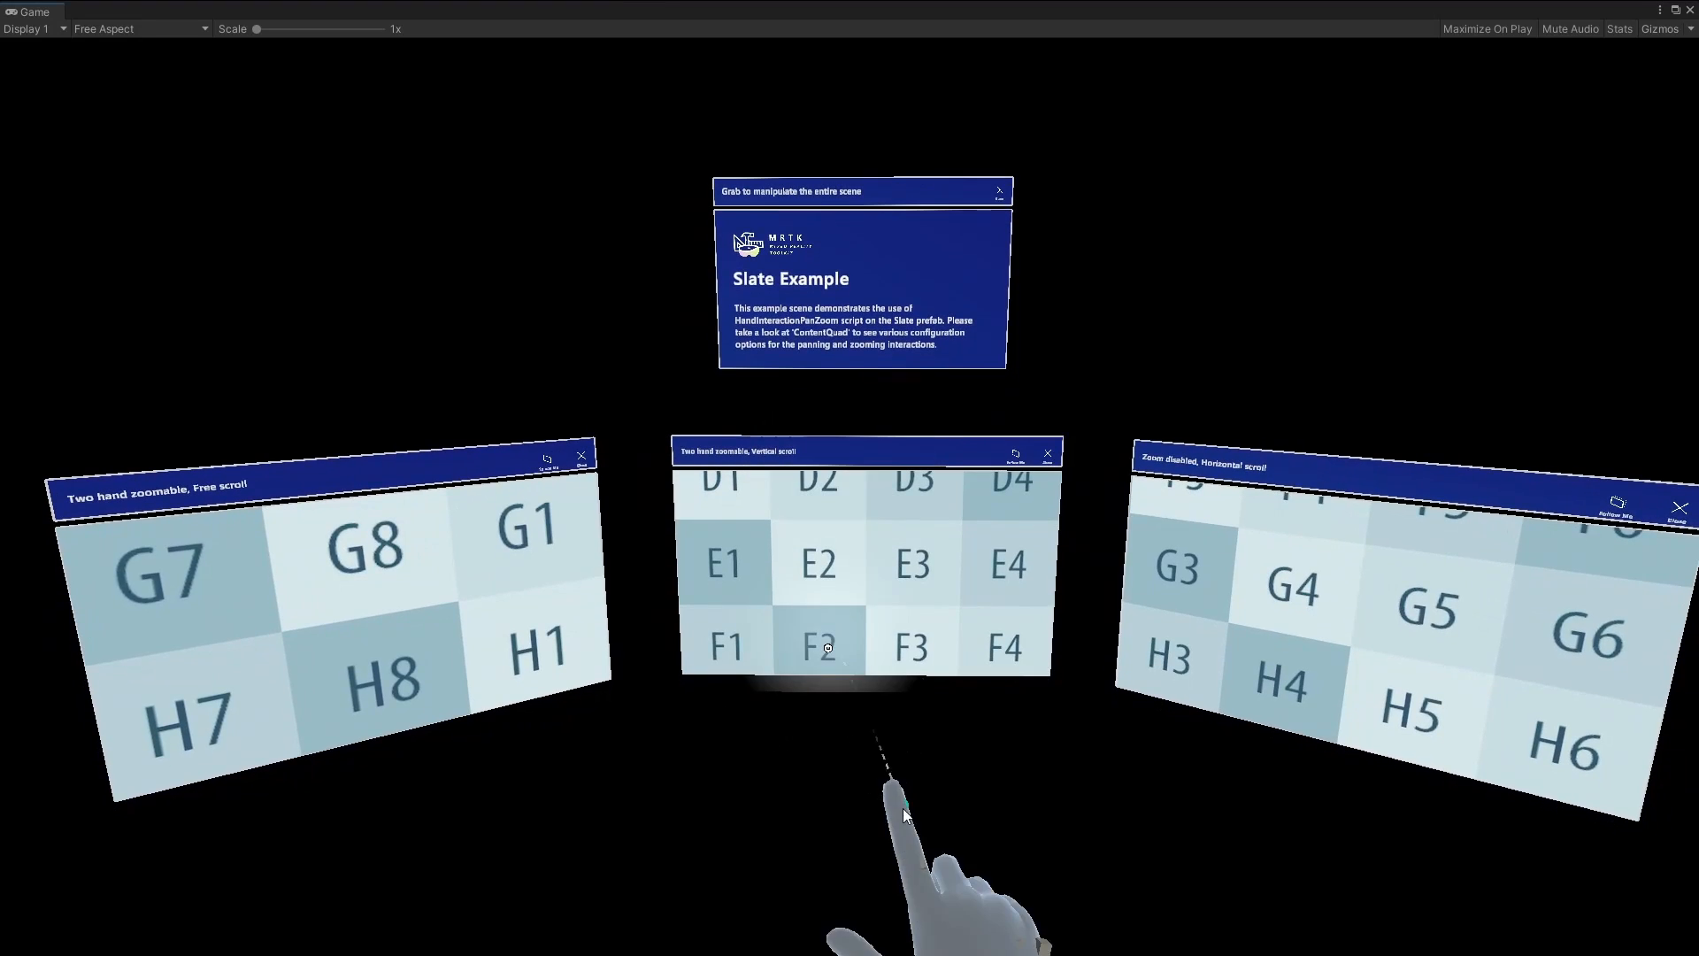
{"action": "left_click_drag", "start_coordinate": [922, 683], "coordinate": [975, 904]}
{"action": "right_click_drag", "start_coordinate": [950, 818], "coordinate": [1083, 759]}
{"action": "left_click_drag", "start_coordinate": [1083, 757], "coordinate": [1367, 789]}
{"action": "right_click_drag", "start_coordinate": [1364, 788], "coordinate": [1018, 741]}
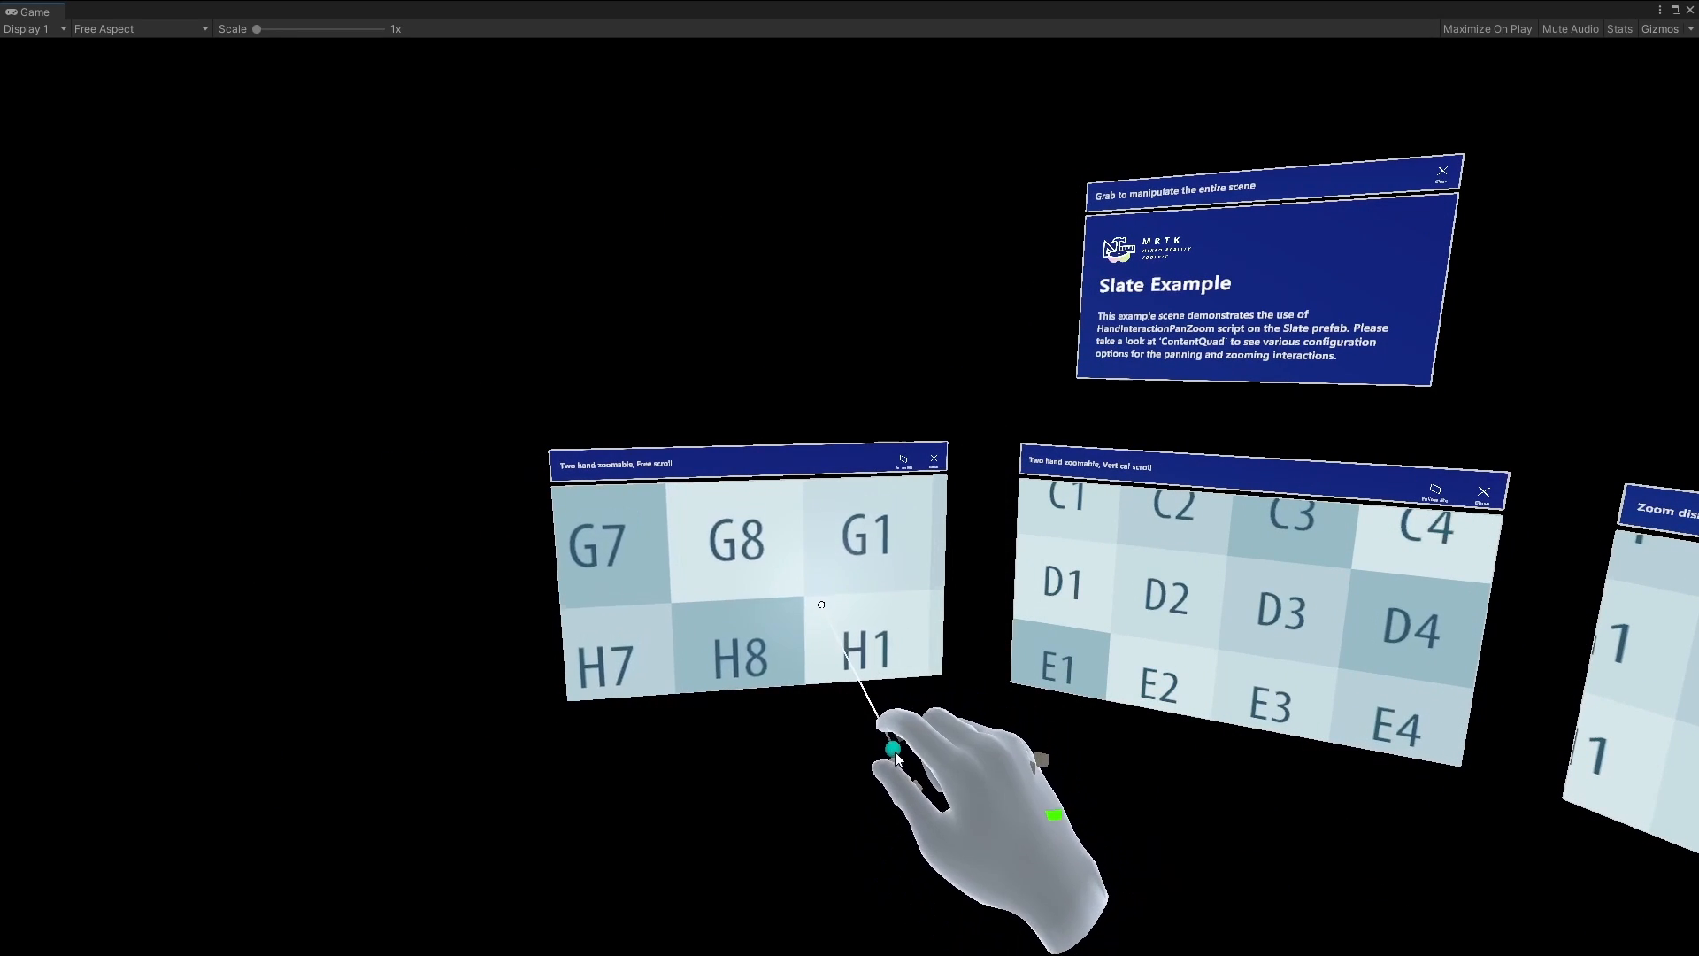
Pan the content of the free-scroll slate and zoom it out with both simulated hands.
{"action": "left_click_drag", "start_coordinate": [921, 721], "coordinate": [964, 681]}
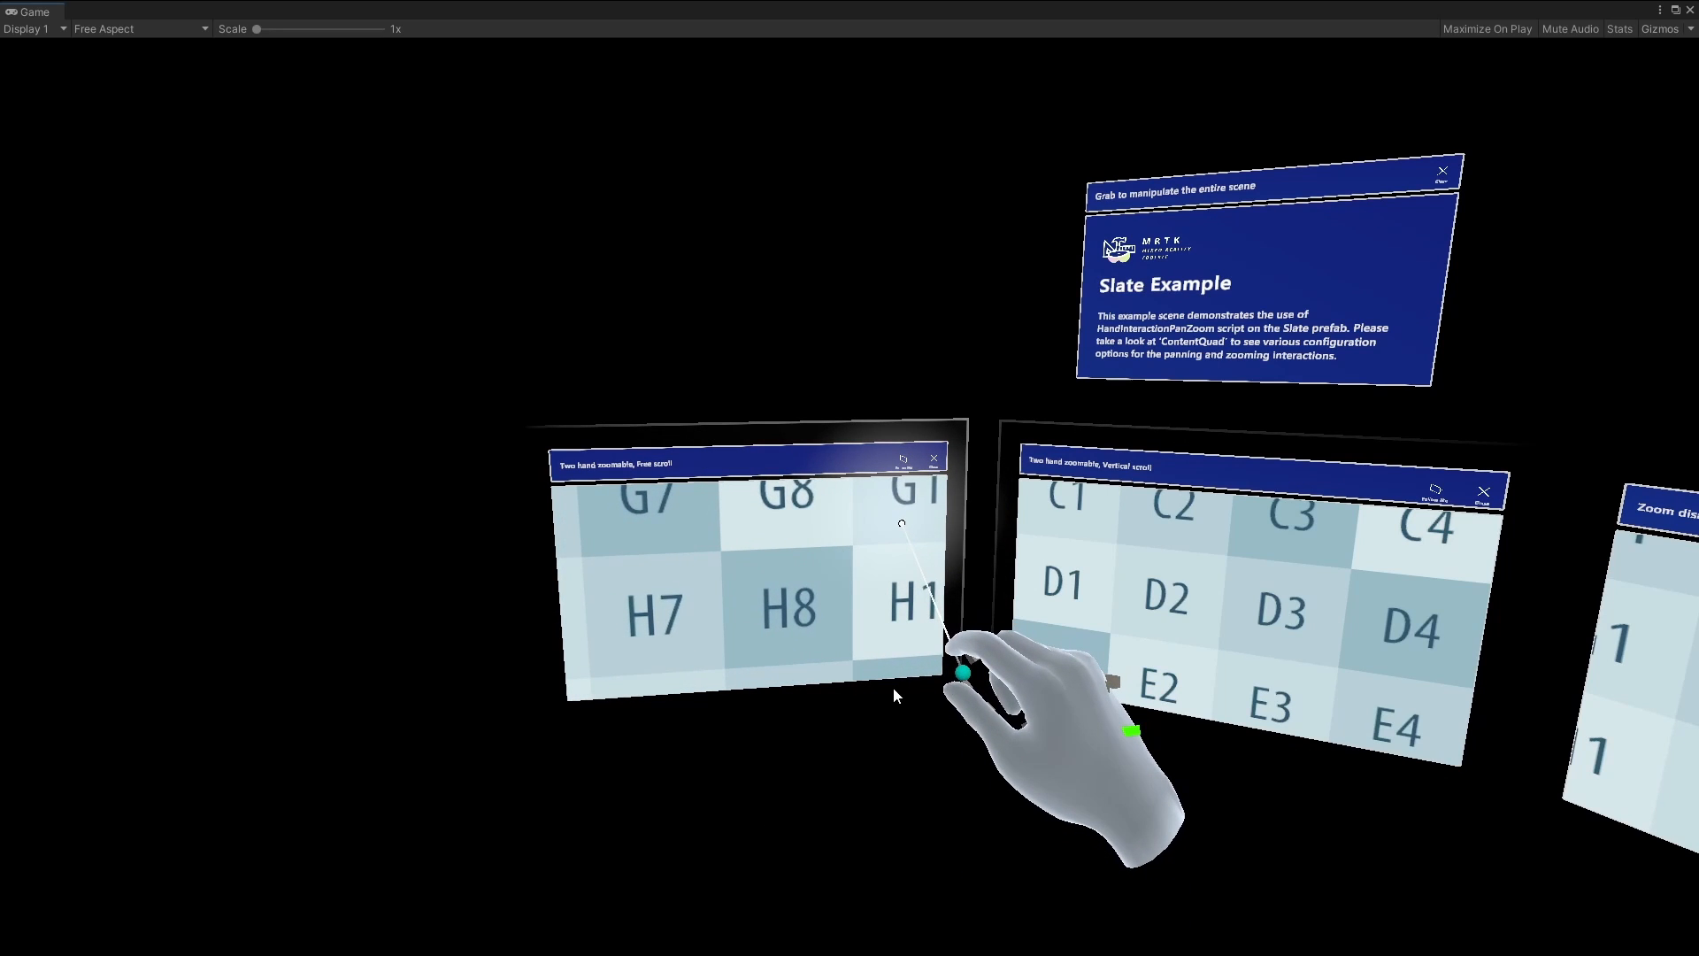
{"action": "key", "text": "shift"}
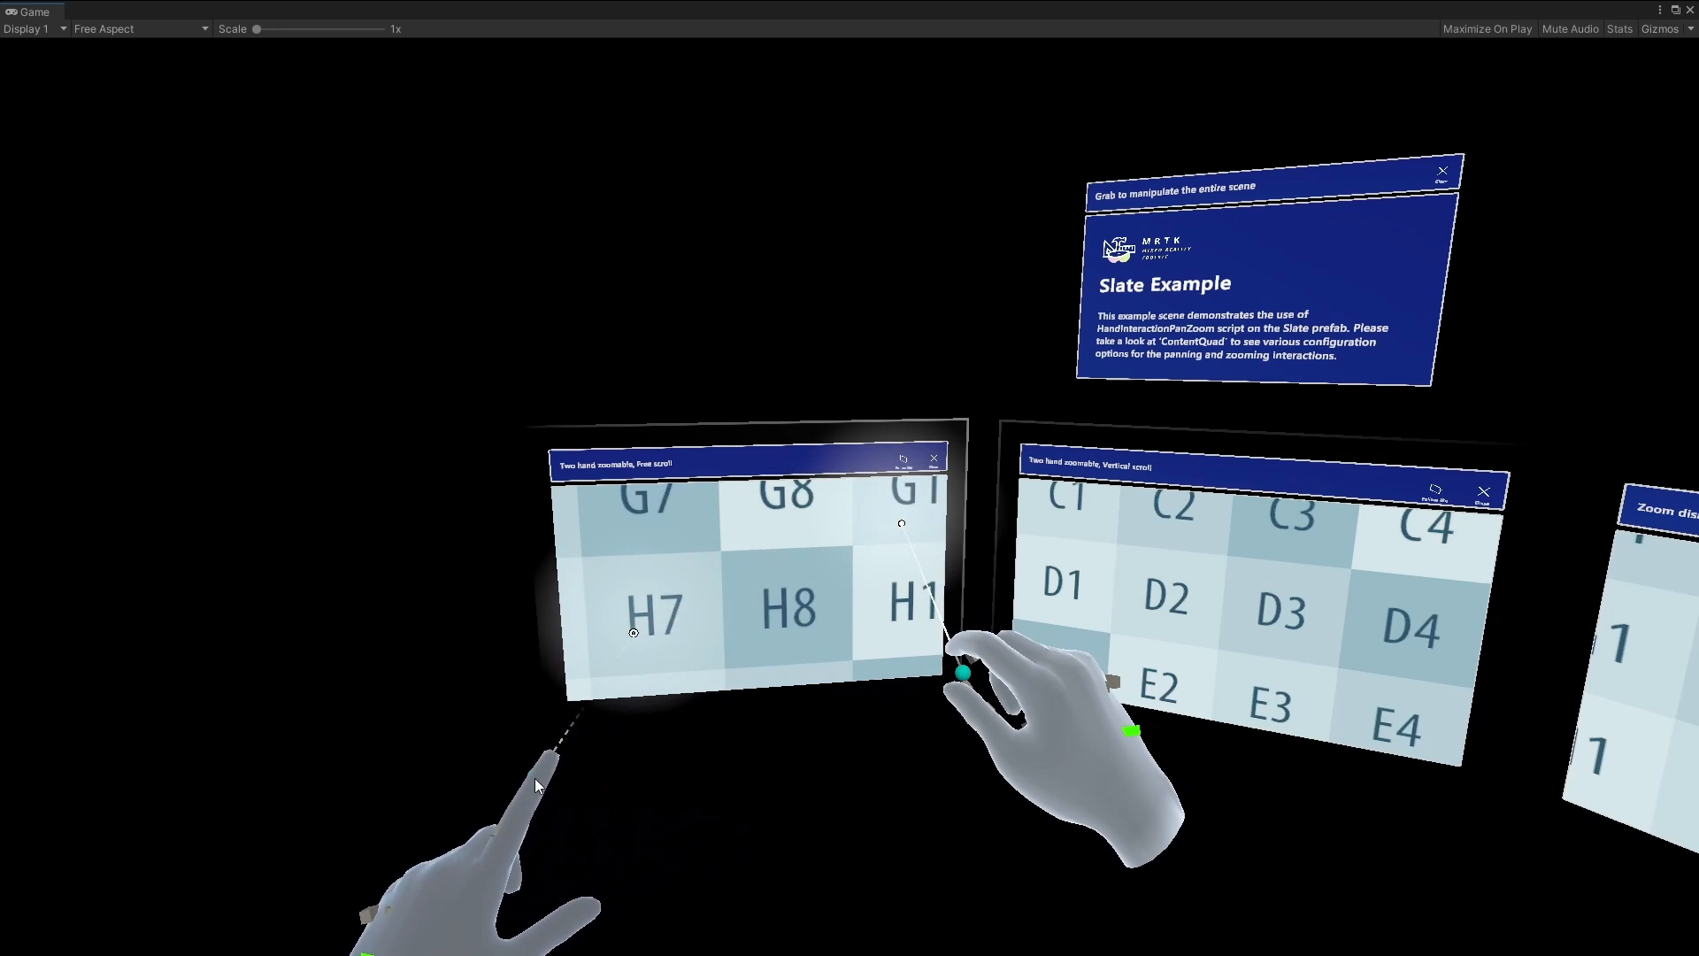
{"action": "left_click_drag", "start_coordinate": [534, 778], "coordinate": [788, 683], "text": "shift"}
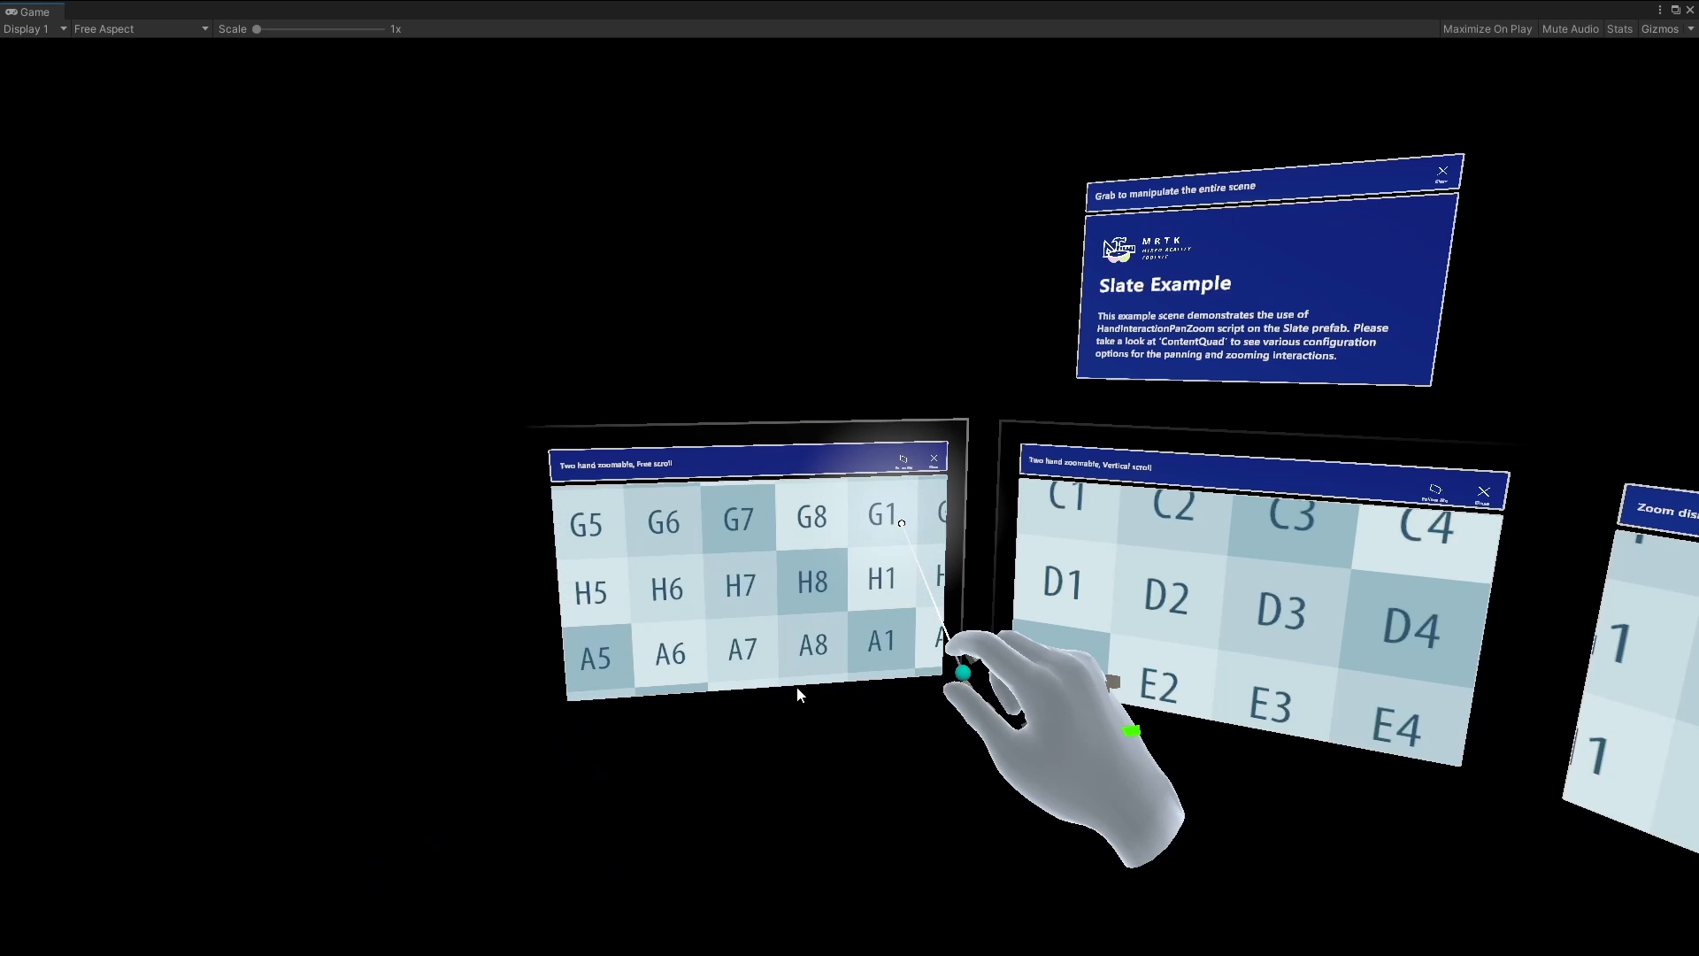
{"action": "key", "text": "y"}
Face the middle slate again and scroll it slightly with the simulated hand.
{"action": "key", "text": "space"}
{"action": "right_click_drag", "start_coordinate": [1048, 745], "coordinate": [1179, 739]}
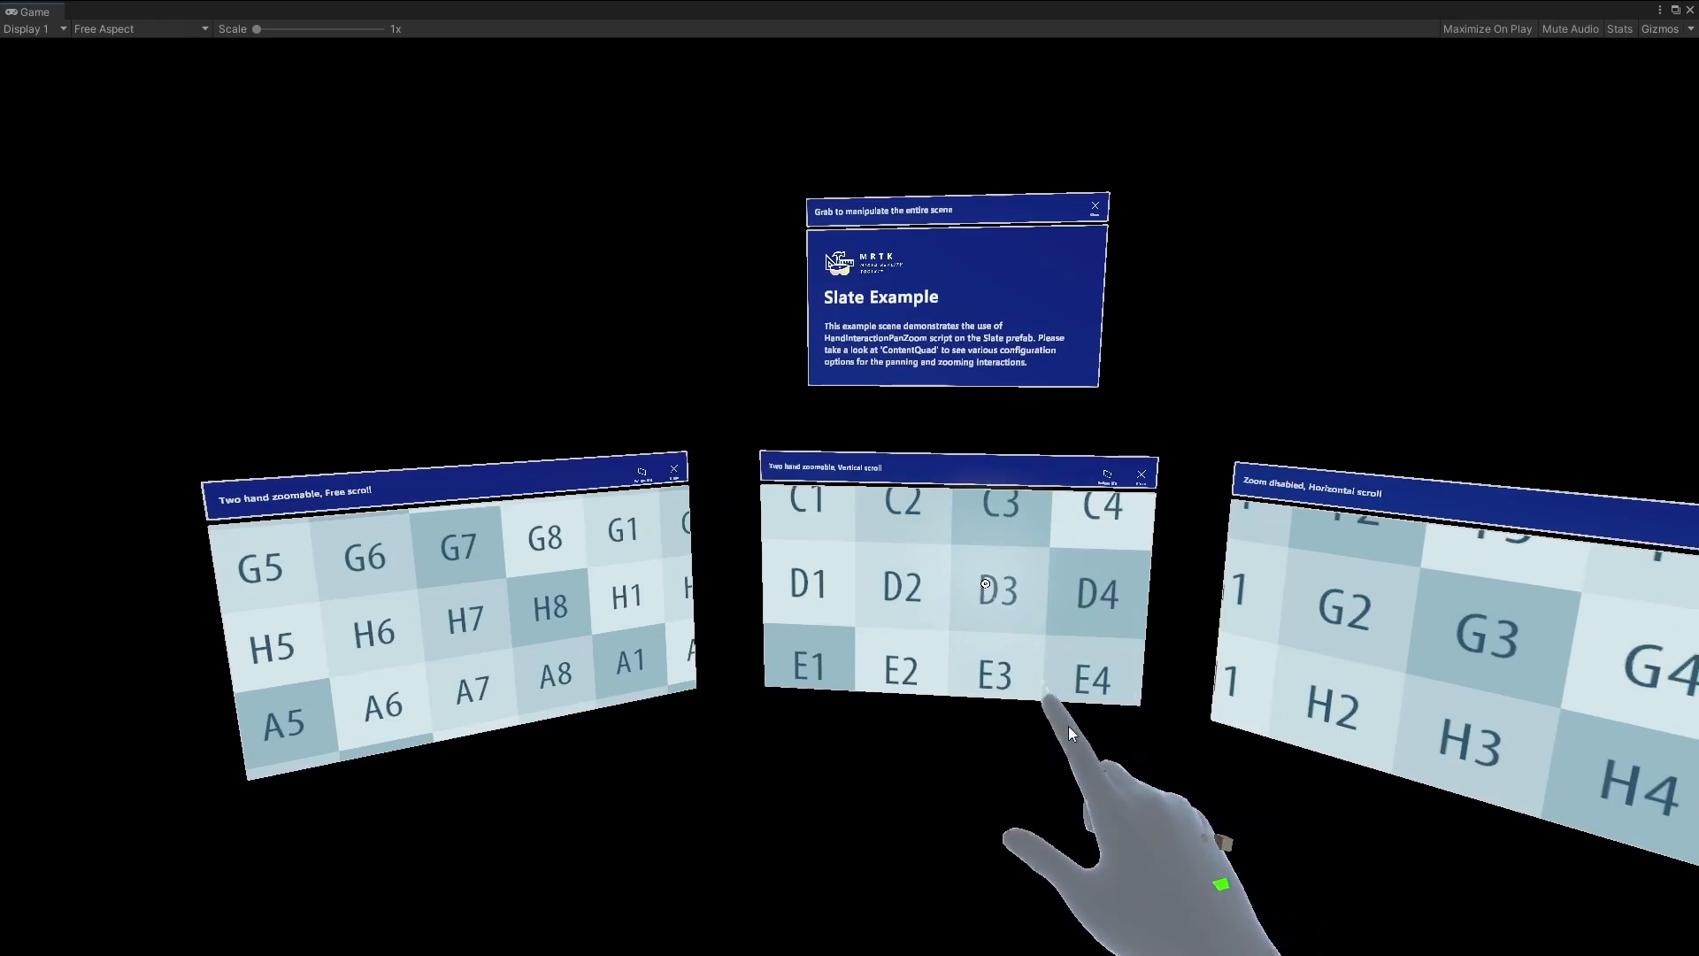
{"action": "left_click_drag", "start_coordinate": [1068, 732], "coordinate": [1081, 779]}
{"action": "key", "text": "s"}
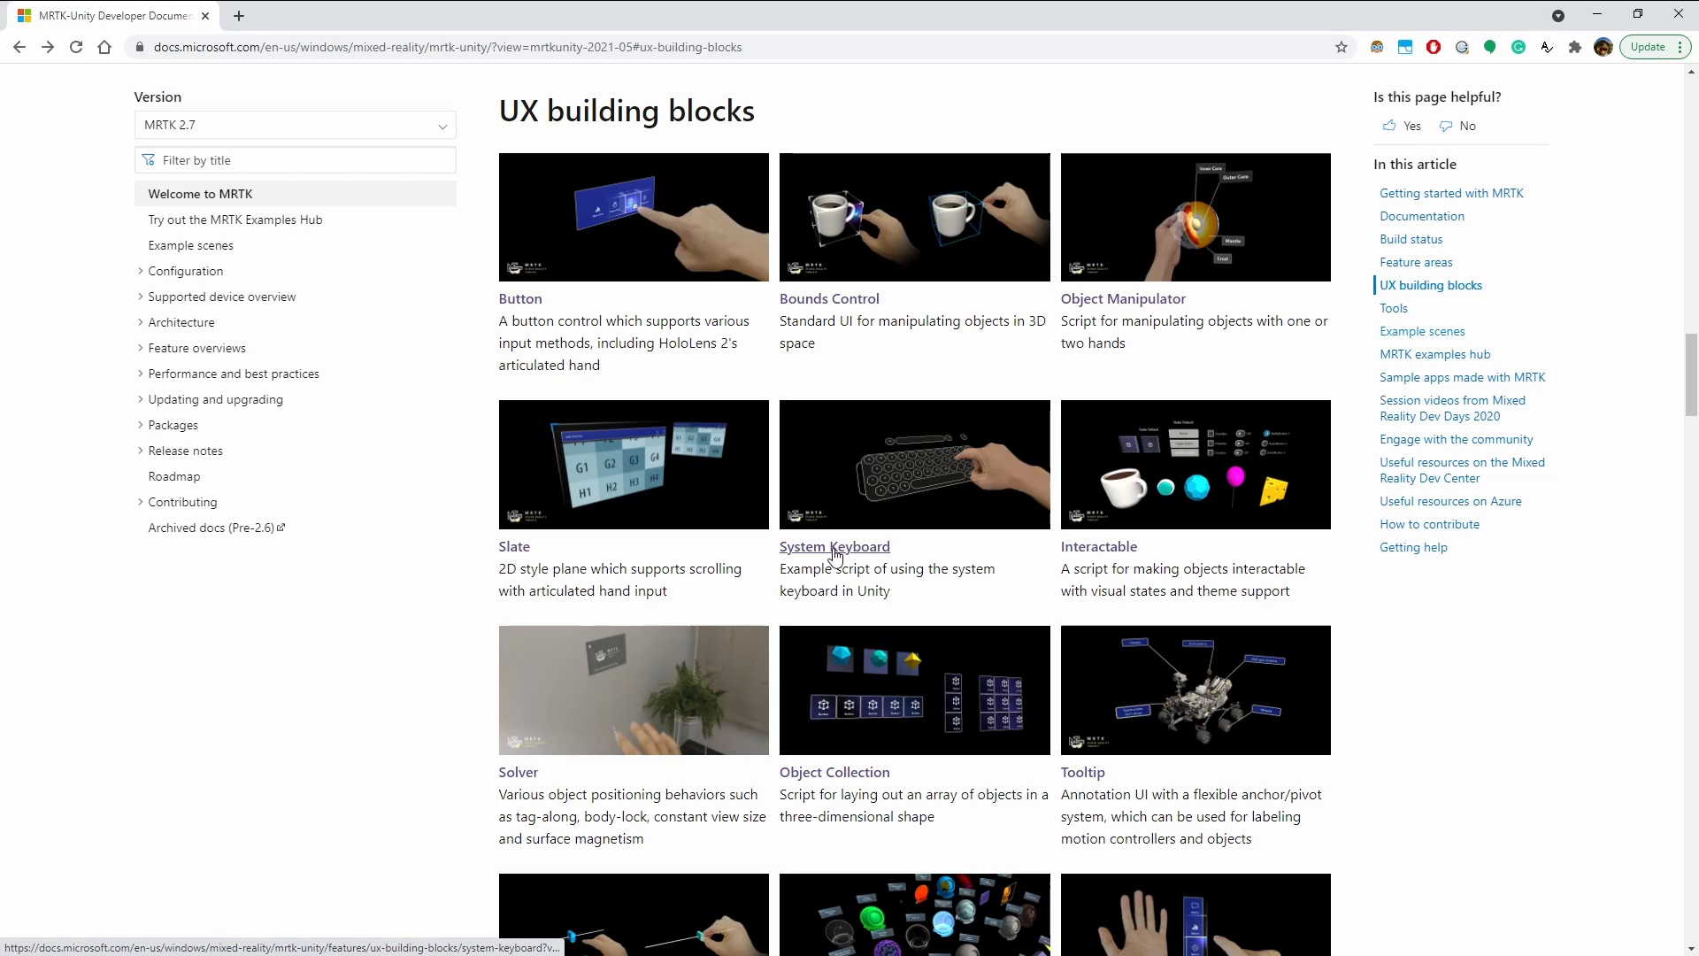
Open the System Keyboard documentation page in the browser, and bring up the virtual keyboard in Unity's NonNativeKeyboardExample scene.
{"action": "left_click", "coordinate": [831, 548]}
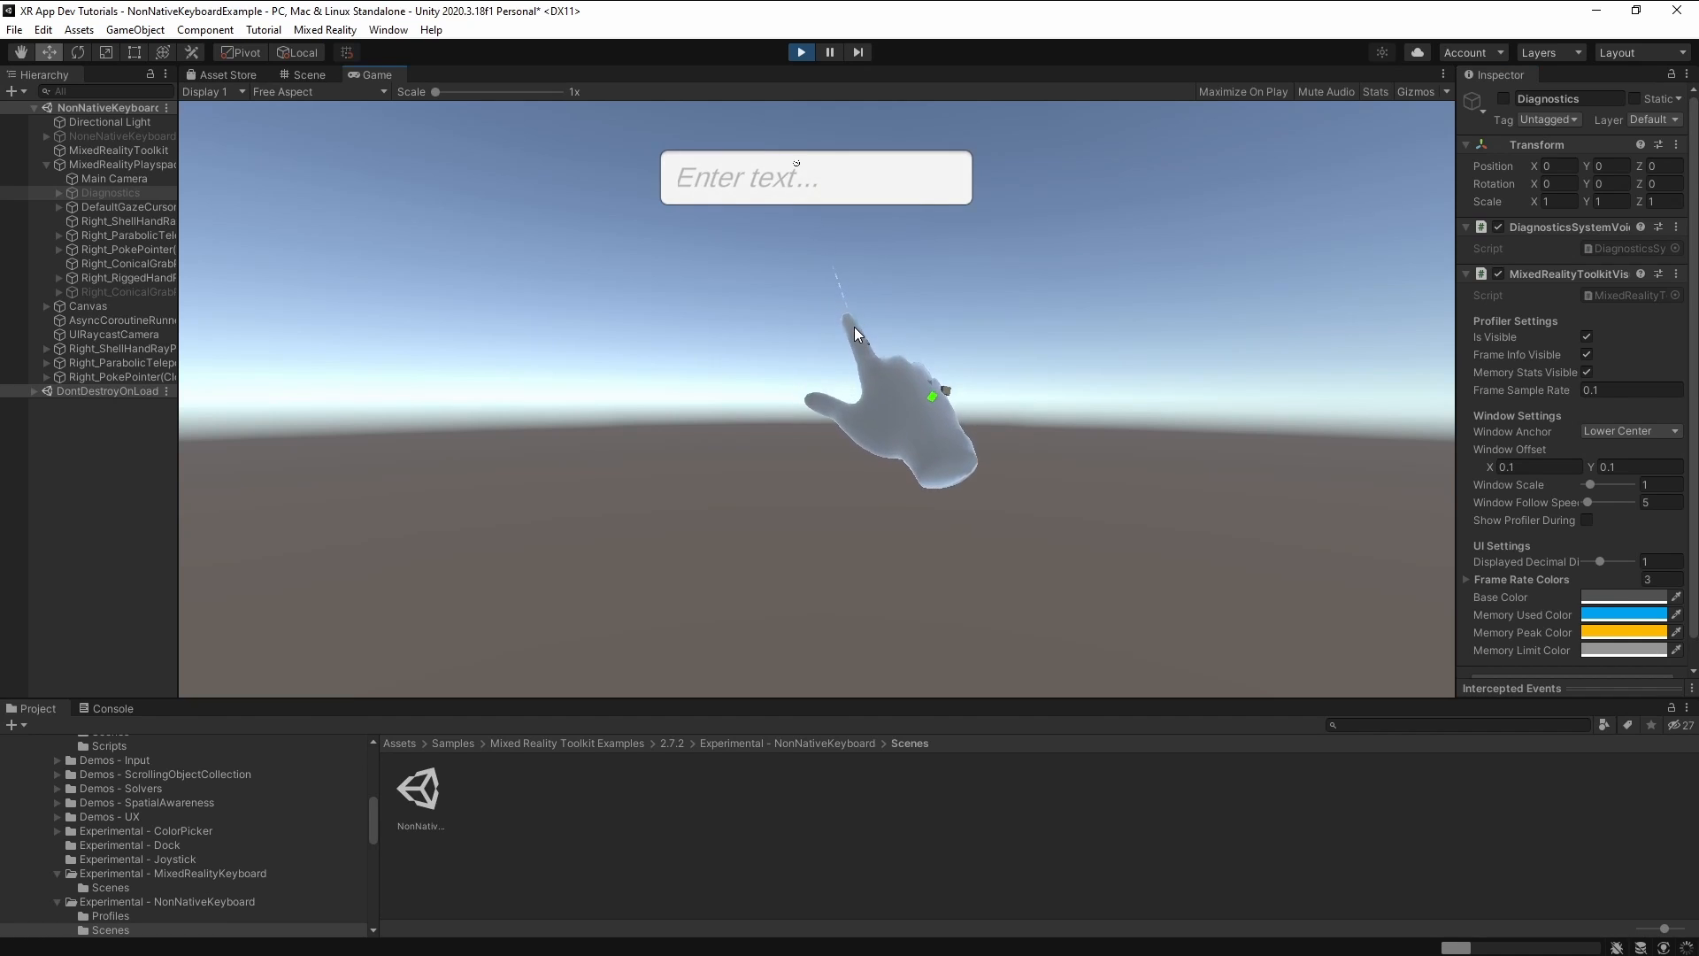
{"action": "left_click", "coordinate": [853, 326]}
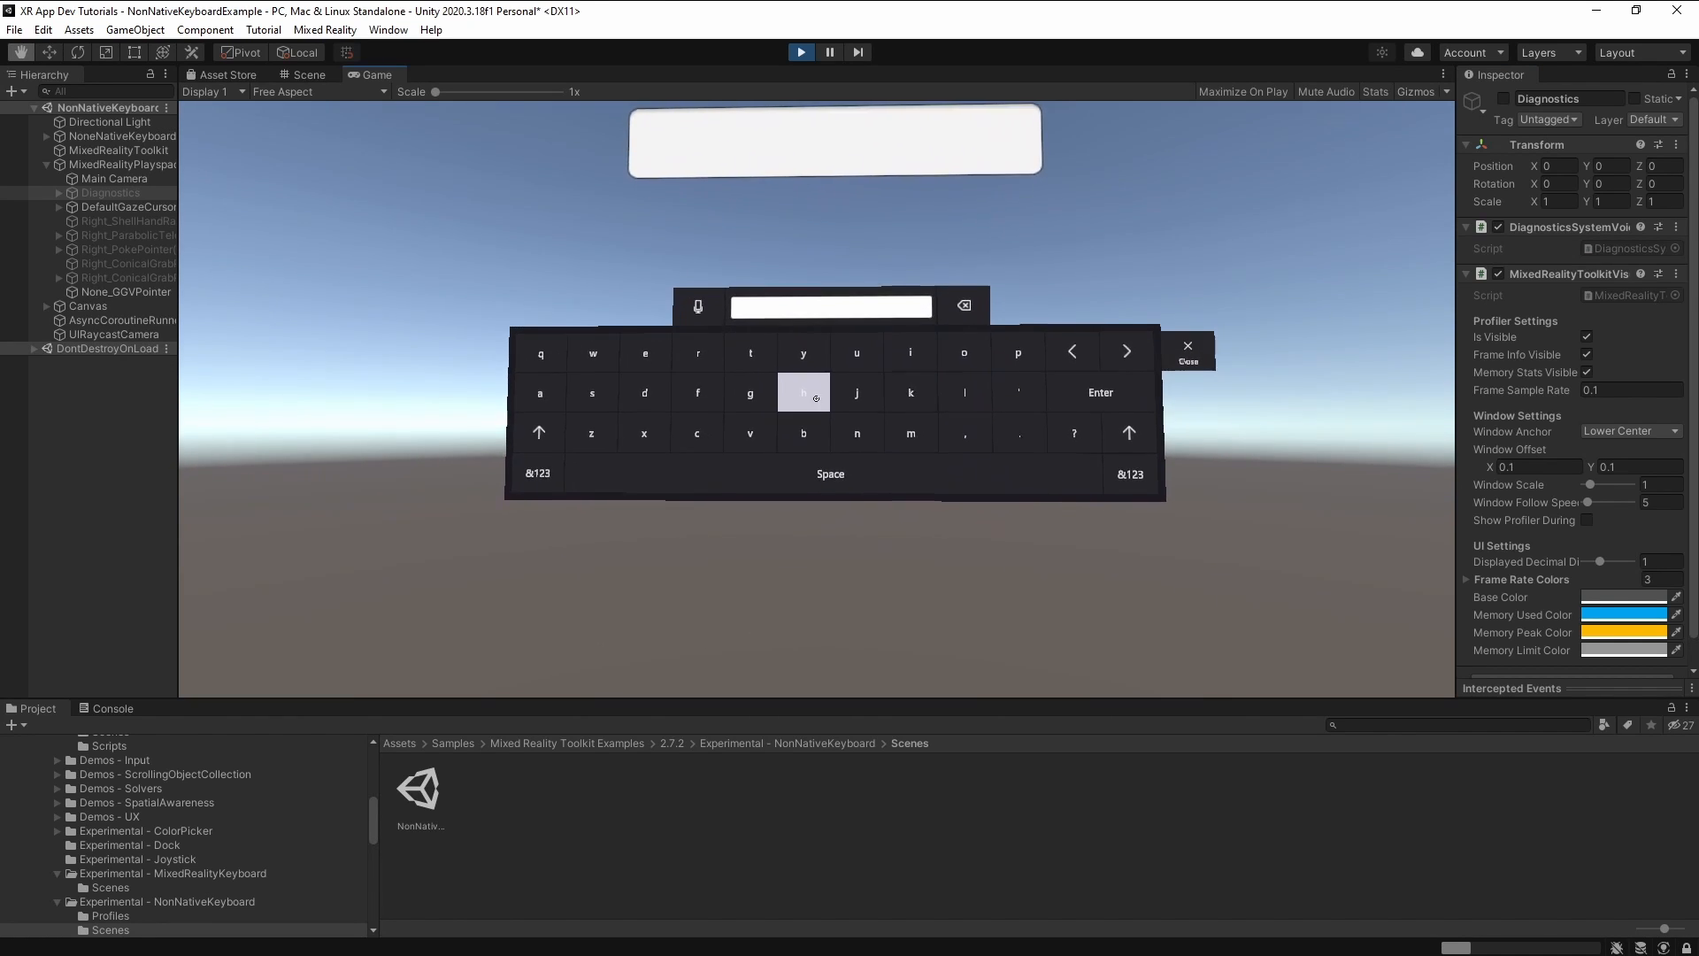
{"action": "key", "text": "space"}
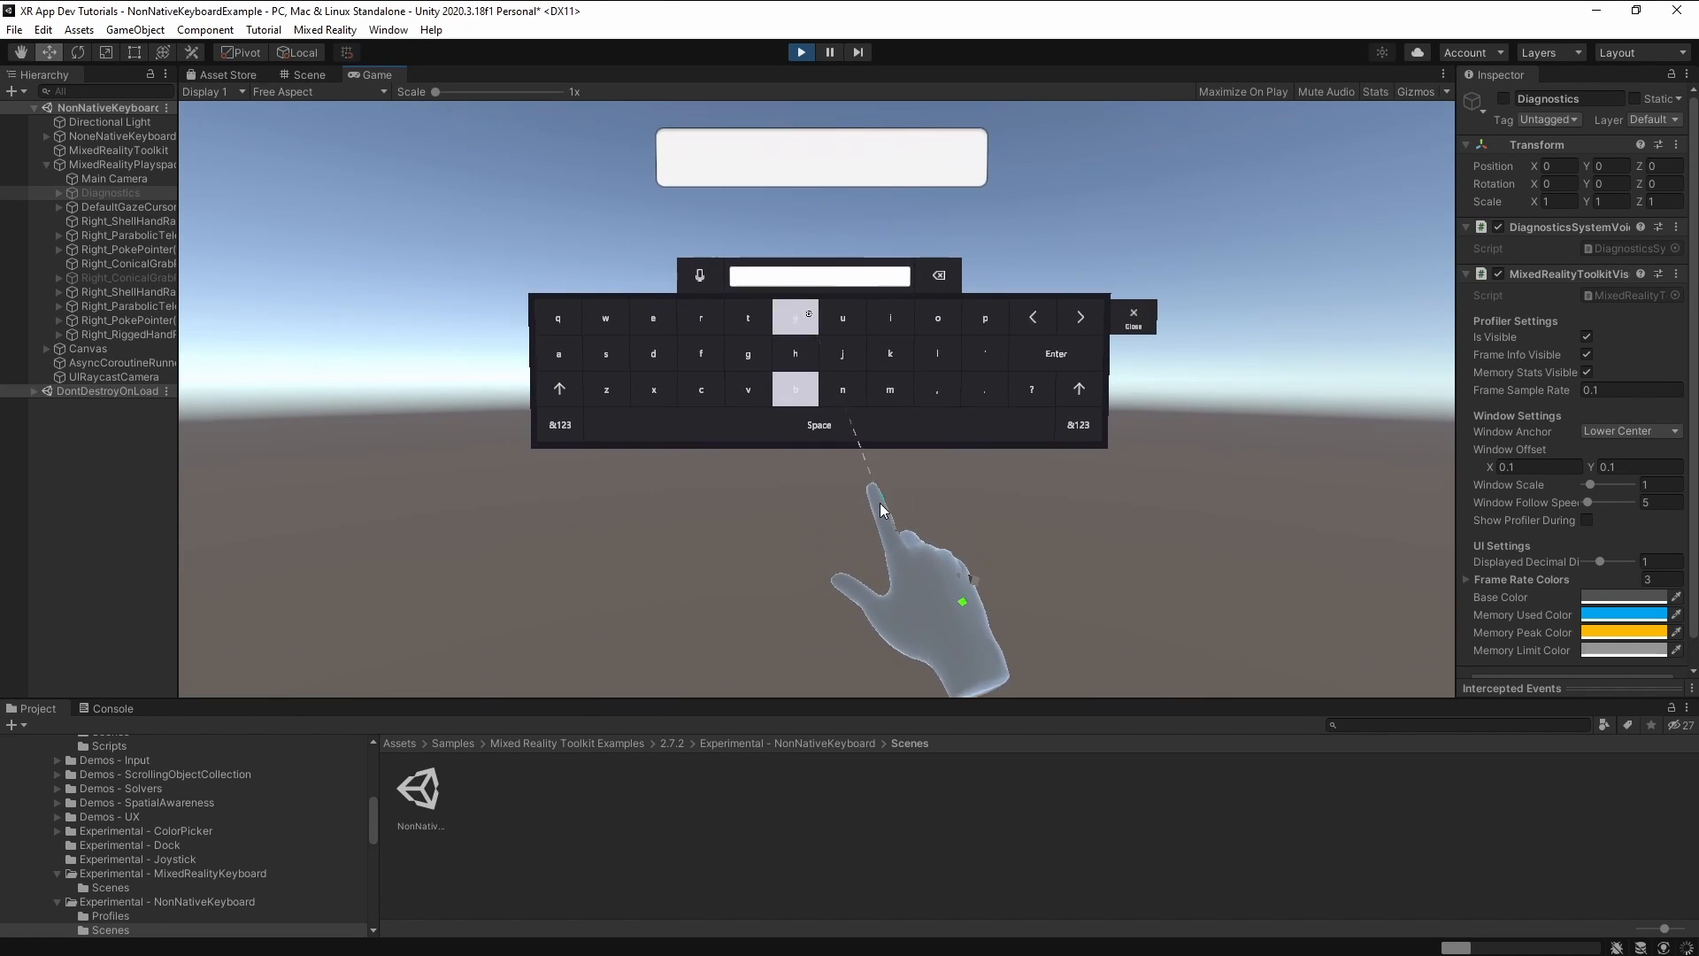
Enter hjuy on the virtual keyboard with the simulated hand, and erase all of the entered text.
{"action": "left_click", "coordinate": [878, 530]}
{"action": "left_click", "coordinate": [921, 535]}
{"action": "left_click", "coordinate": [923, 511]}
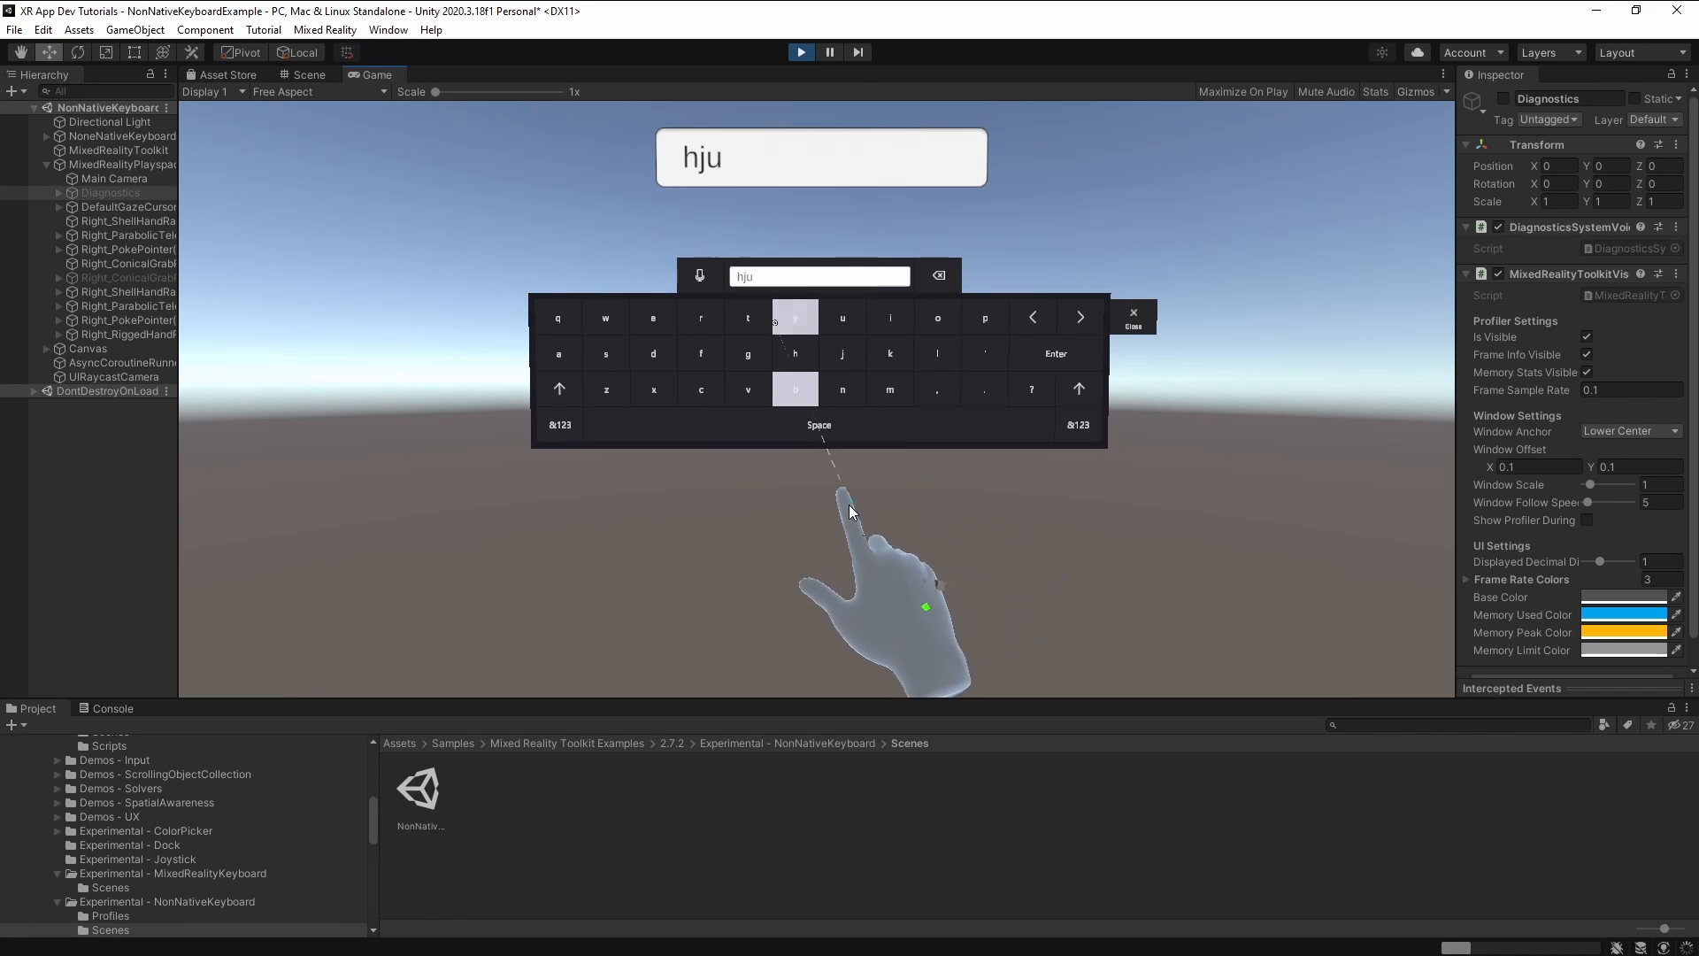
{"action": "left_click", "coordinate": [848, 504]}
{"action": "left_click", "coordinate": [1049, 465]}
{"action": "left_click", "coordinate": [1048, 466]}
{"action": "left_click", "coordinate": [1048, 466]}
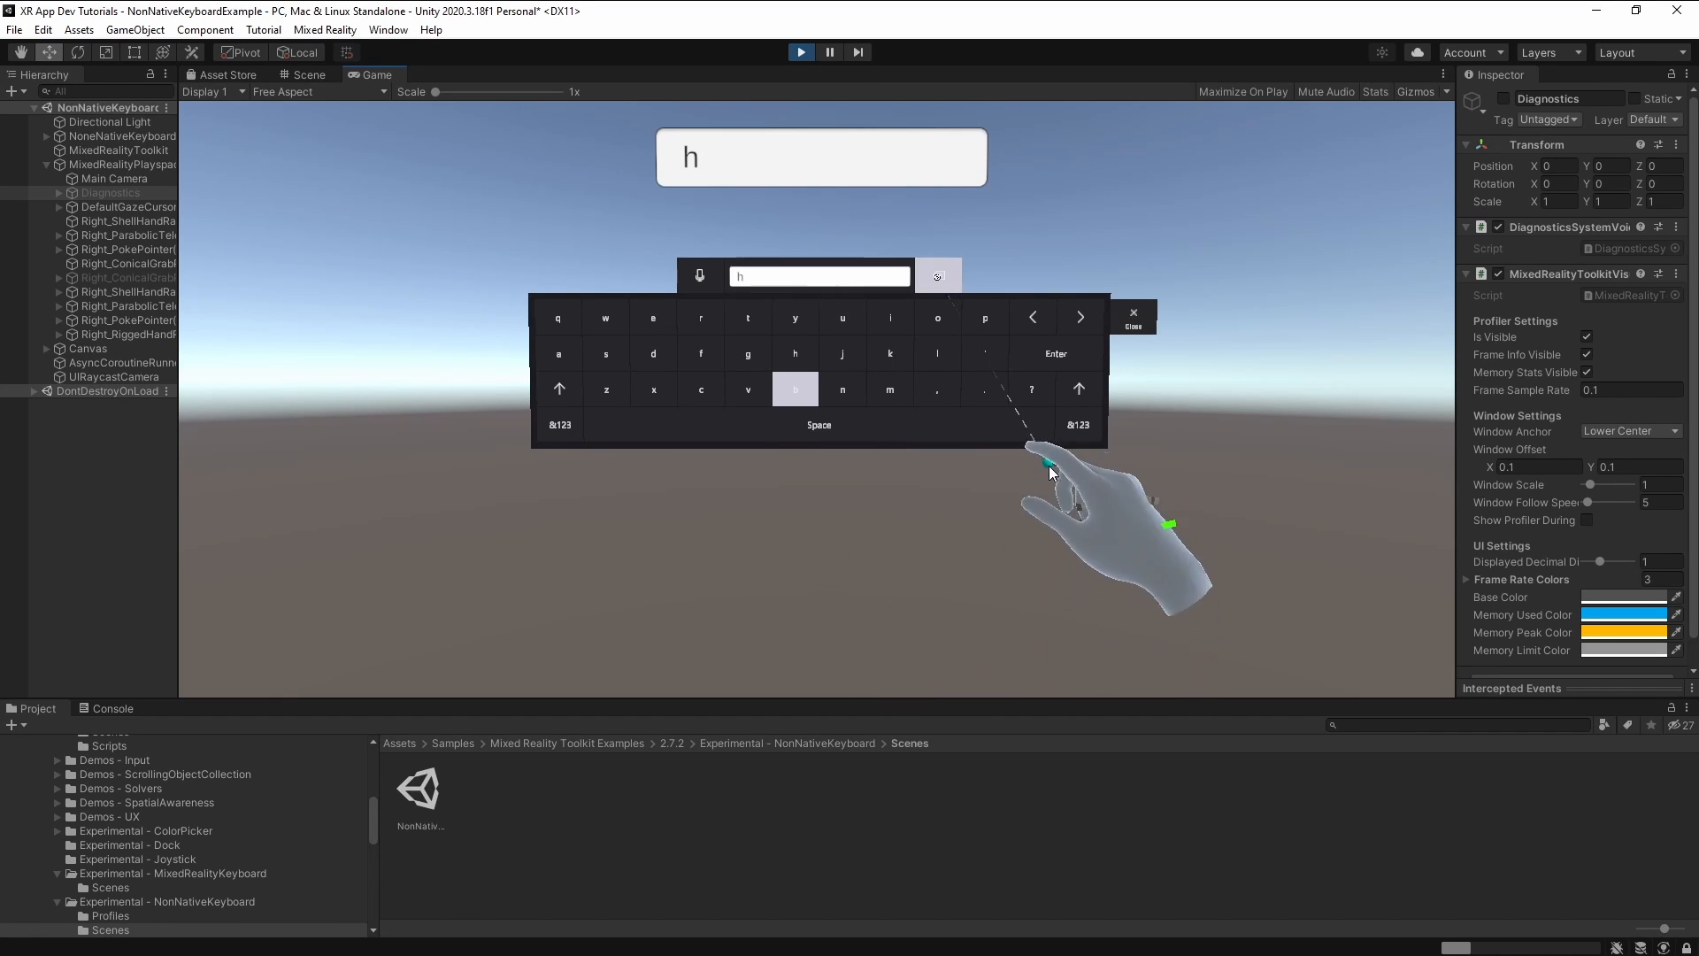
{"action": "left_click", "coordinate": [1048, 465]}
Enter Fju with a capital F on the virtual keyboard.
{"action": "left_click", "coordinate": [679, 577]}
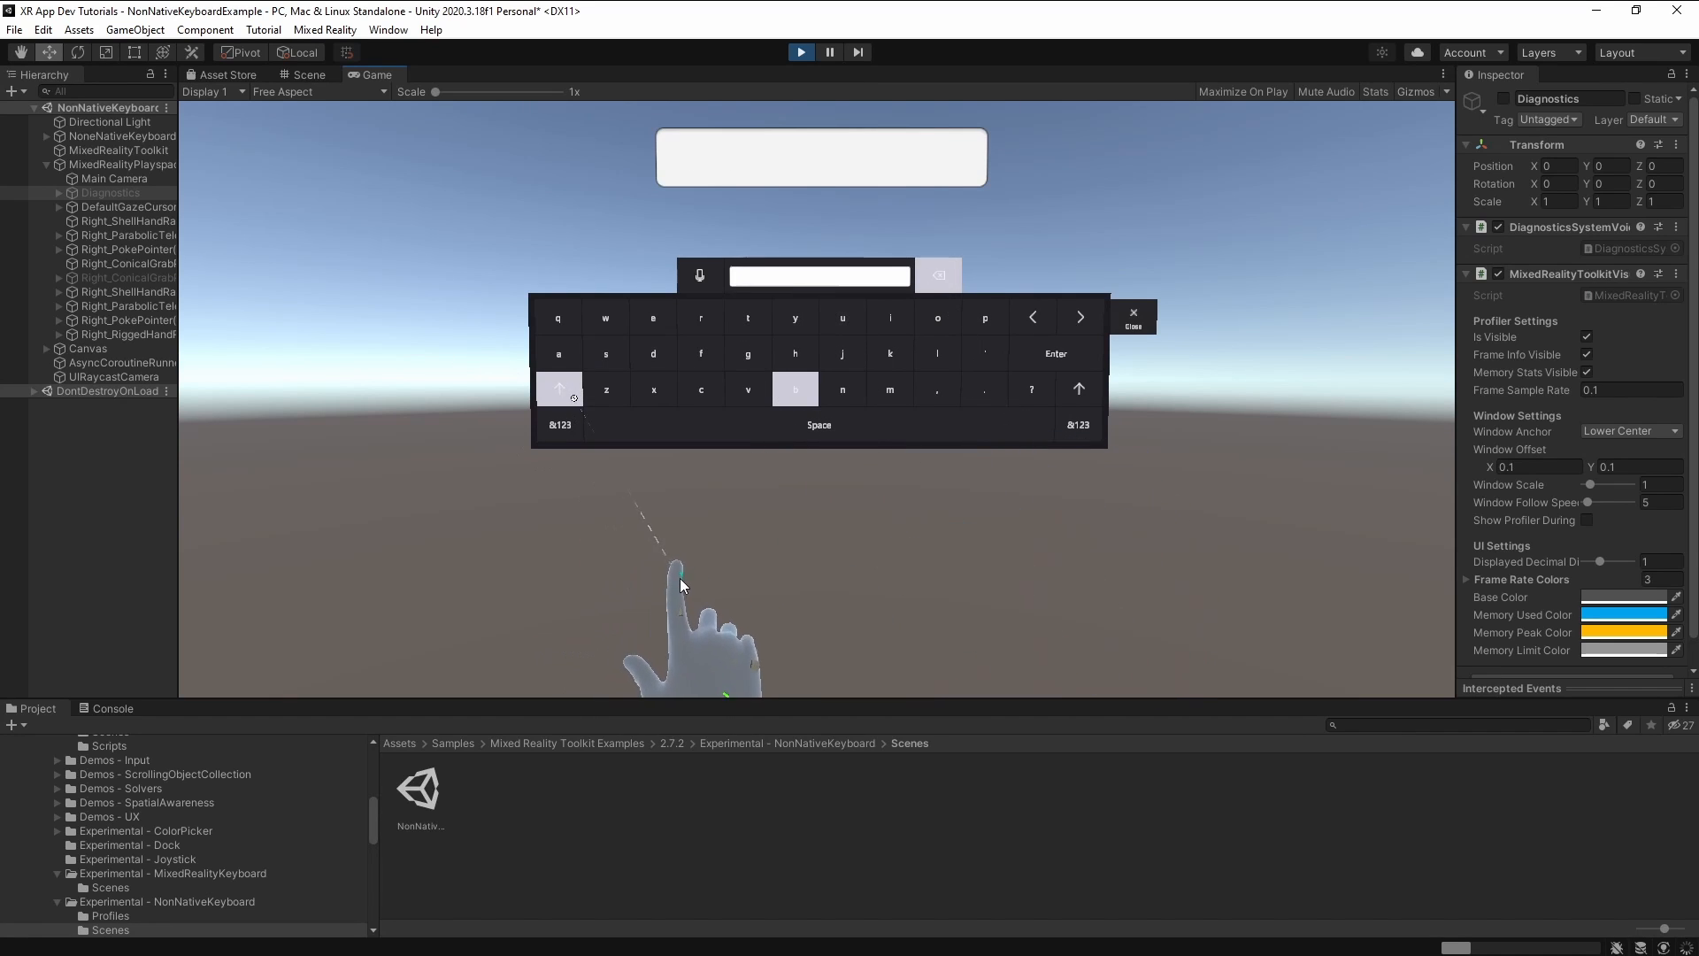
{"action": "left_click", "coordinate": [807, 537]}
{"action": "left_click", "coordinate": [876, 524]}
{"action": "left_click", "coordinate": [902, 517]}
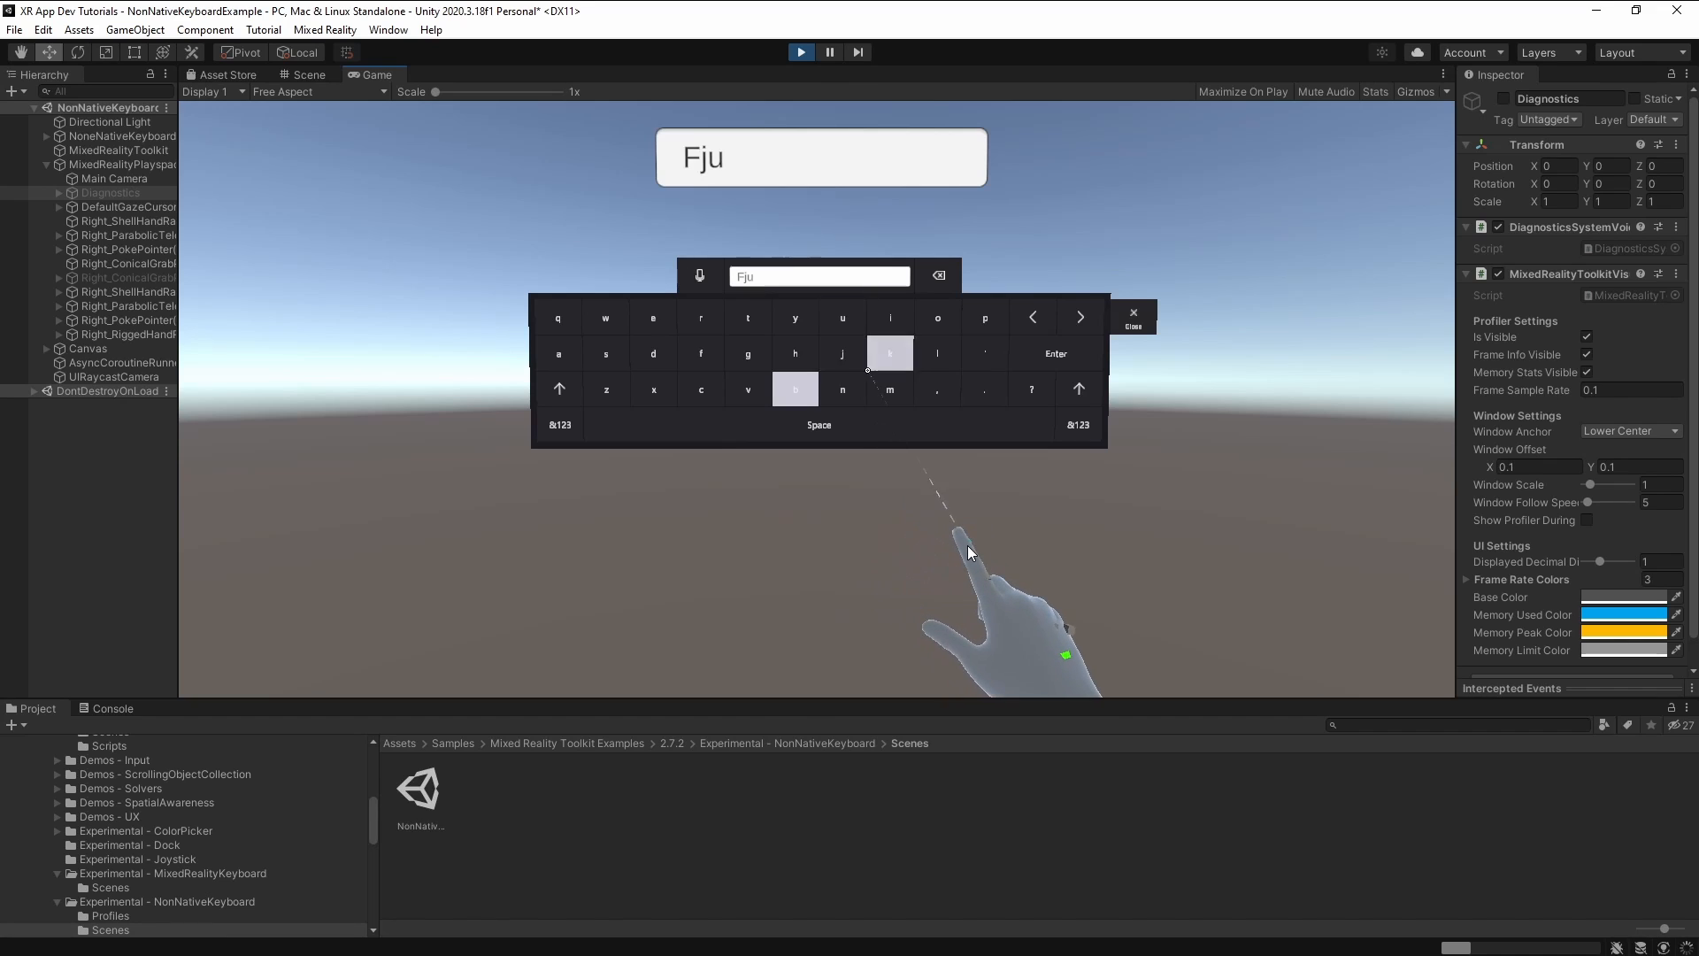
Switch the virtual keyboard to the symbol layout and append $#-+& to the text.
{"action": "left_click", "coordinate": [726, 587]}
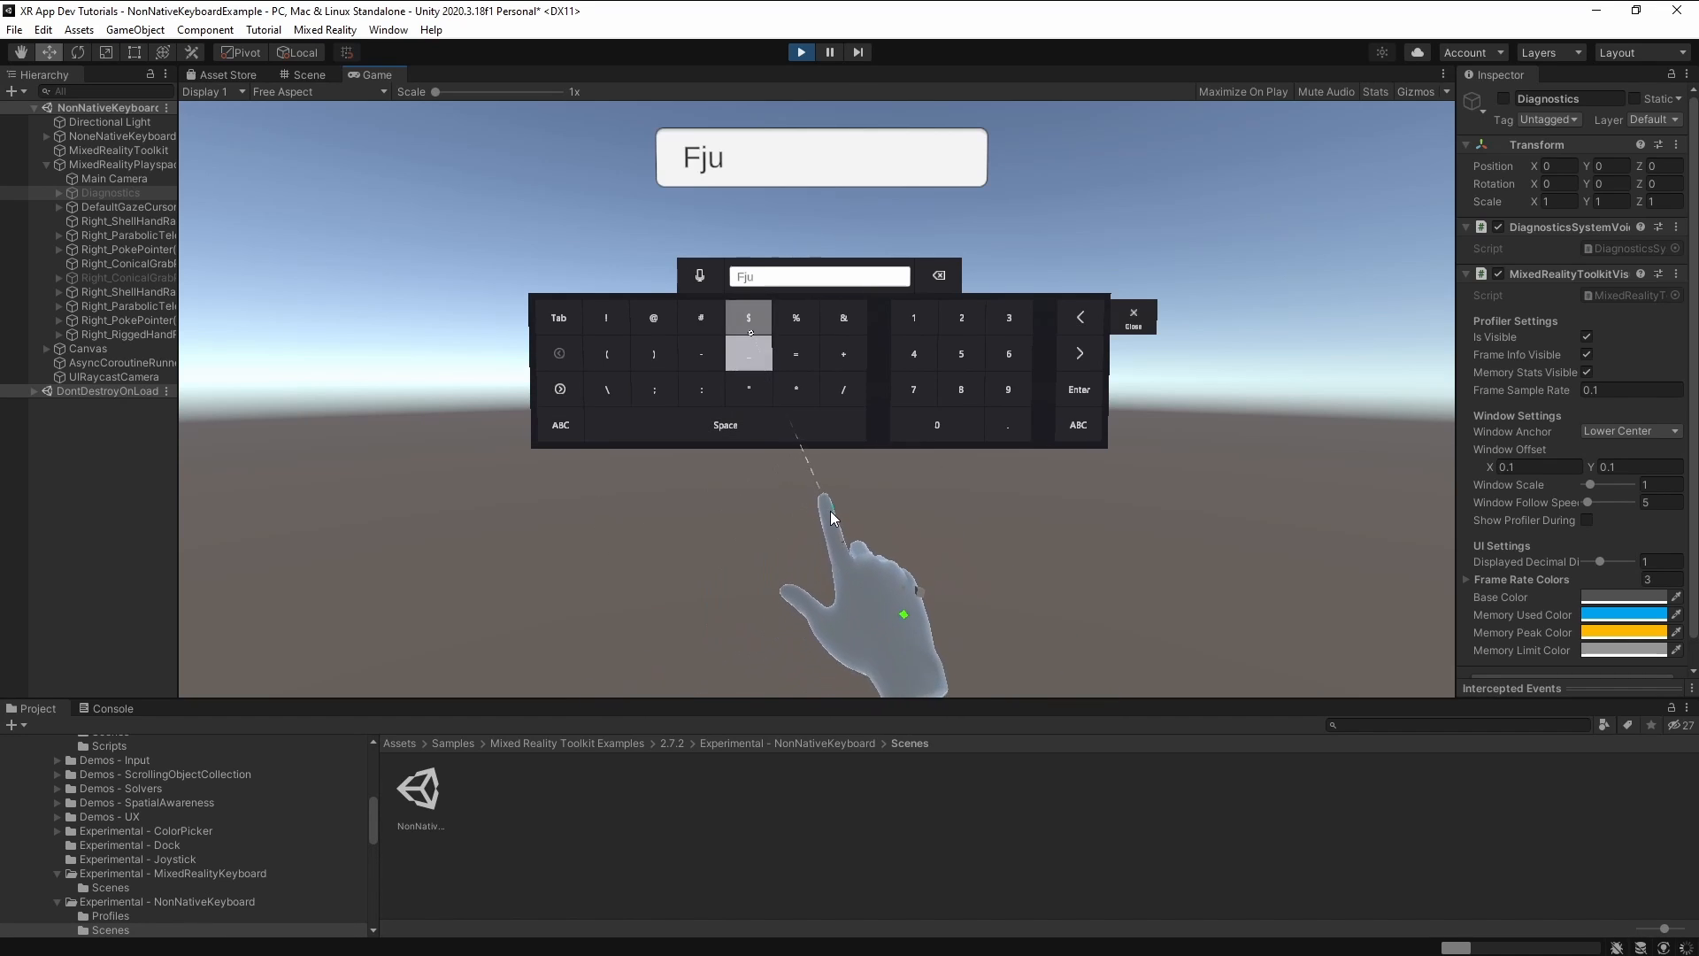
{"action": "left_click", "coordinate": [827, 505]}
{"action": "left_click", "coordinate": [783, 509]}
{"action": "left_click", "coordinate": [791, 539]}
{"action": "left_click", "coordinate": [936, 512]}
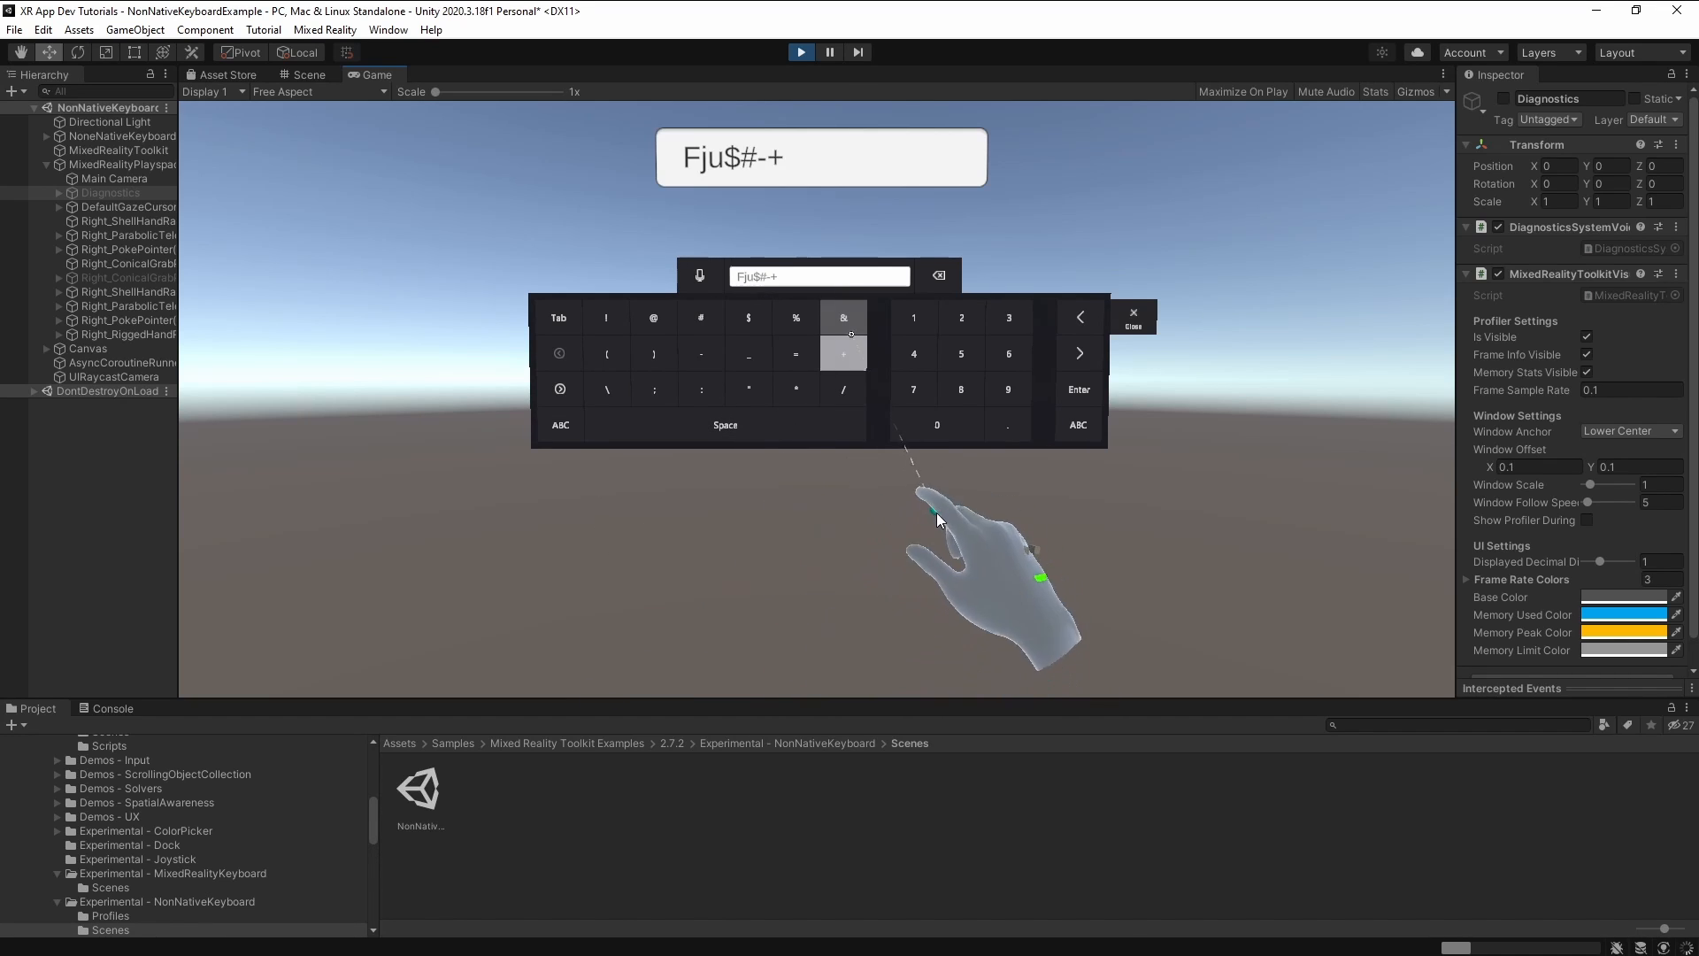
{"action": "left_click", "coordinate": [937, 507]}
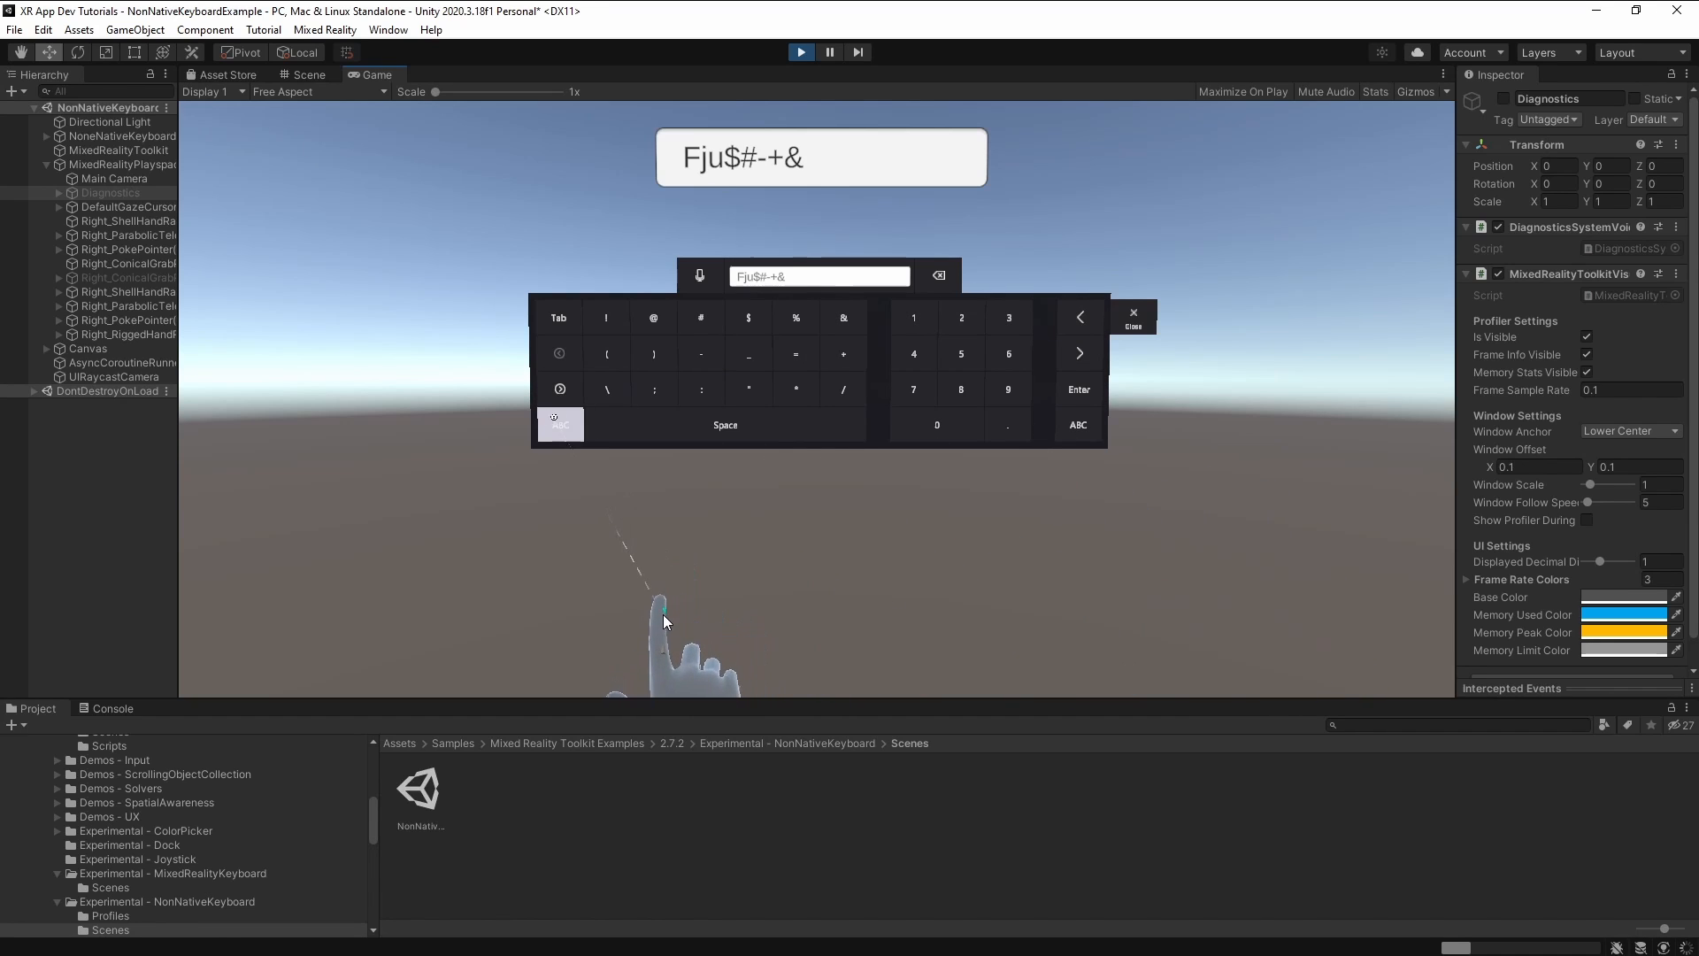
Switch the virtual keyboard back to letters and insert a space and kil before the ampersand.
{"action": "left_click", "coordinate": [662, 614]}
{"action": "left_click", "coordinate": [996, 607]}
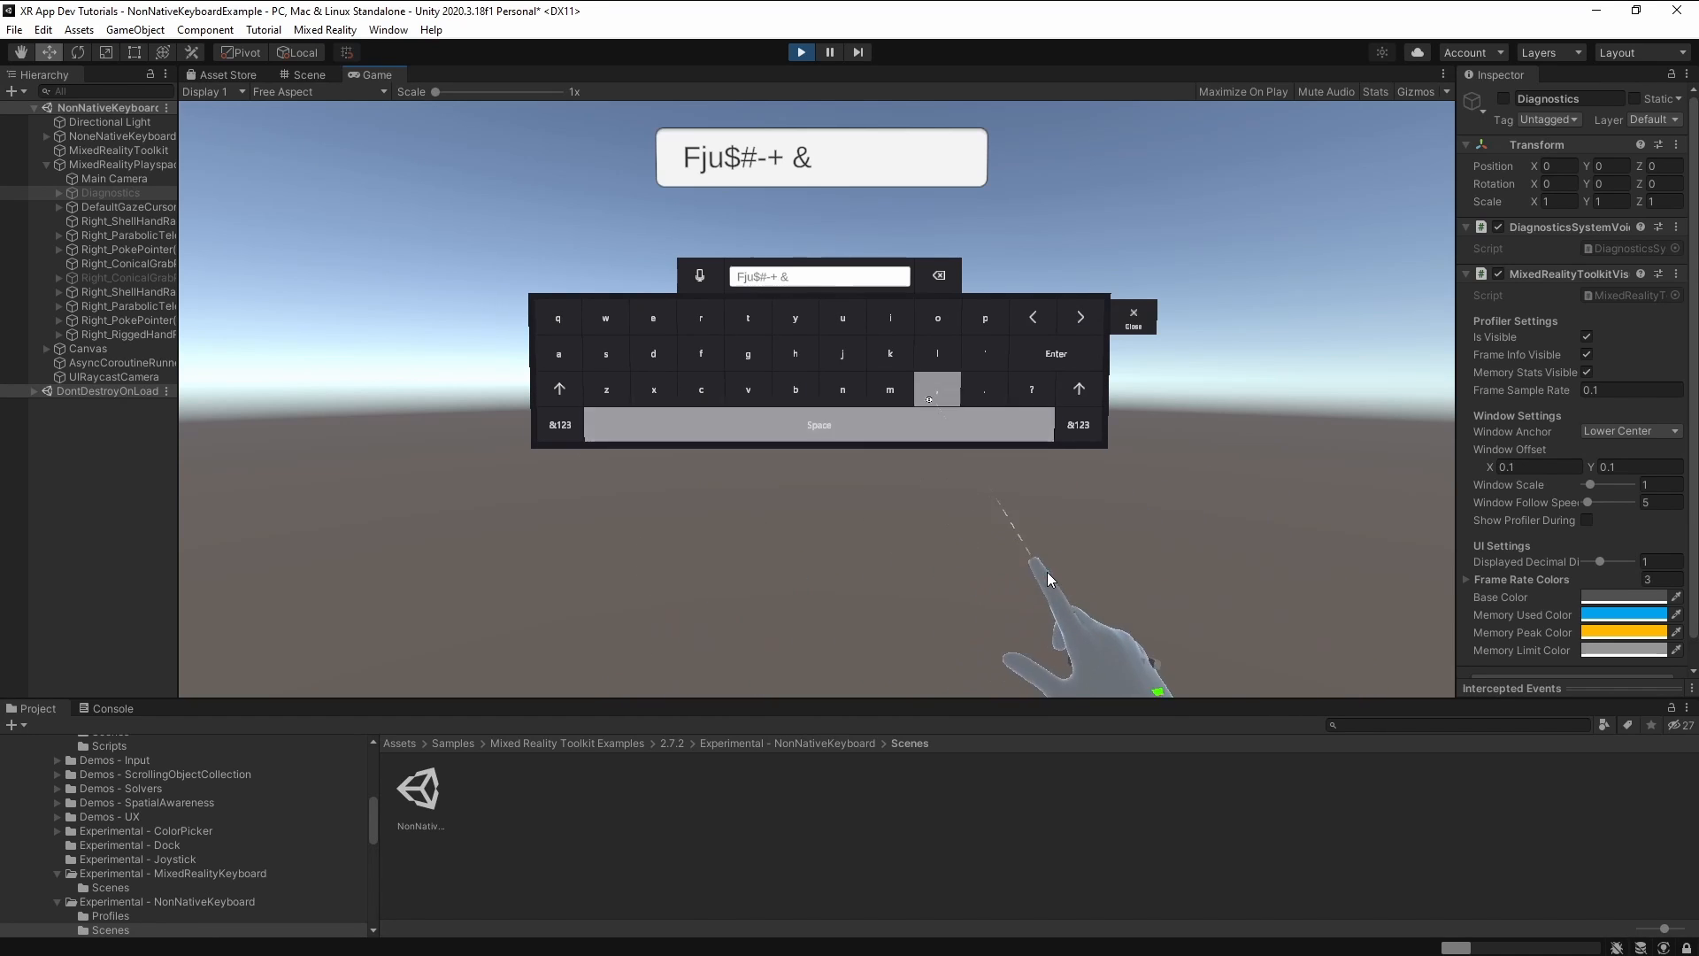
{"action": "left_click", "coordinate": [1009, 518]}
{"action": "left_click", "coordinate": [1039, 528]}
{"action": "left_click", "coordinate": [1050, 531]}
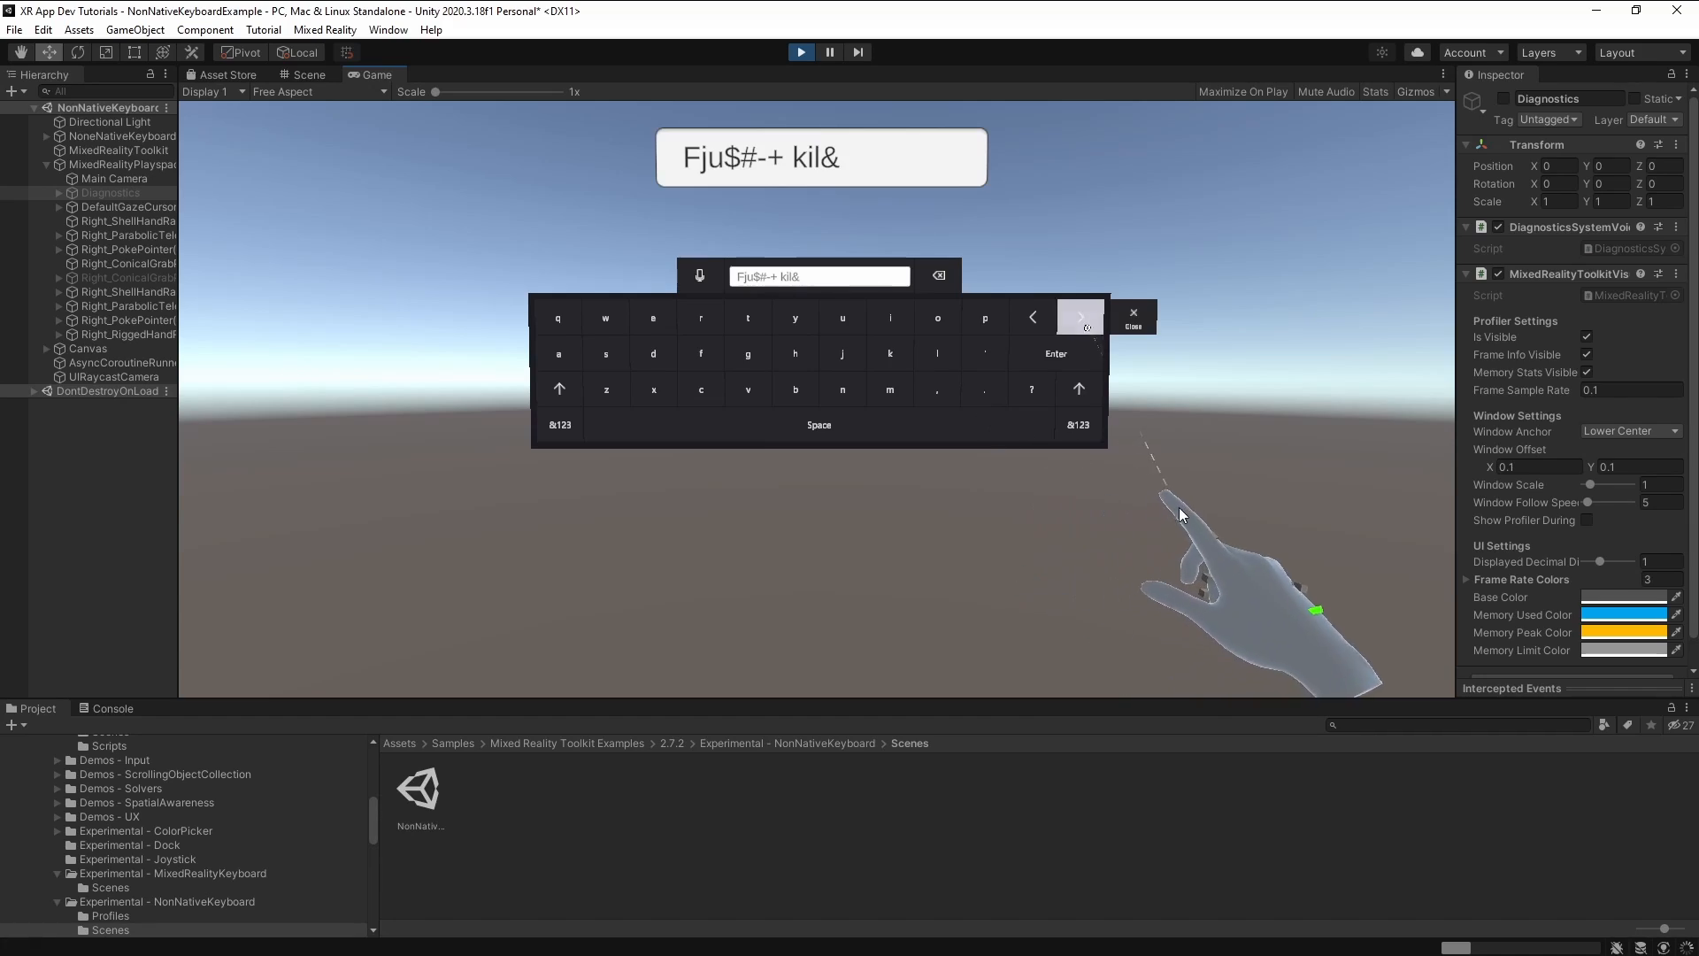
Move the text caret past the ampersand on the virtual keyboard and append the letters iu.
{"action": "left_click", "coordinate": [1168, 508]}
{"action": "left_click", "coordinate": [967, 508]}
{"action": "left_click", "coordinate": [926, 519]}
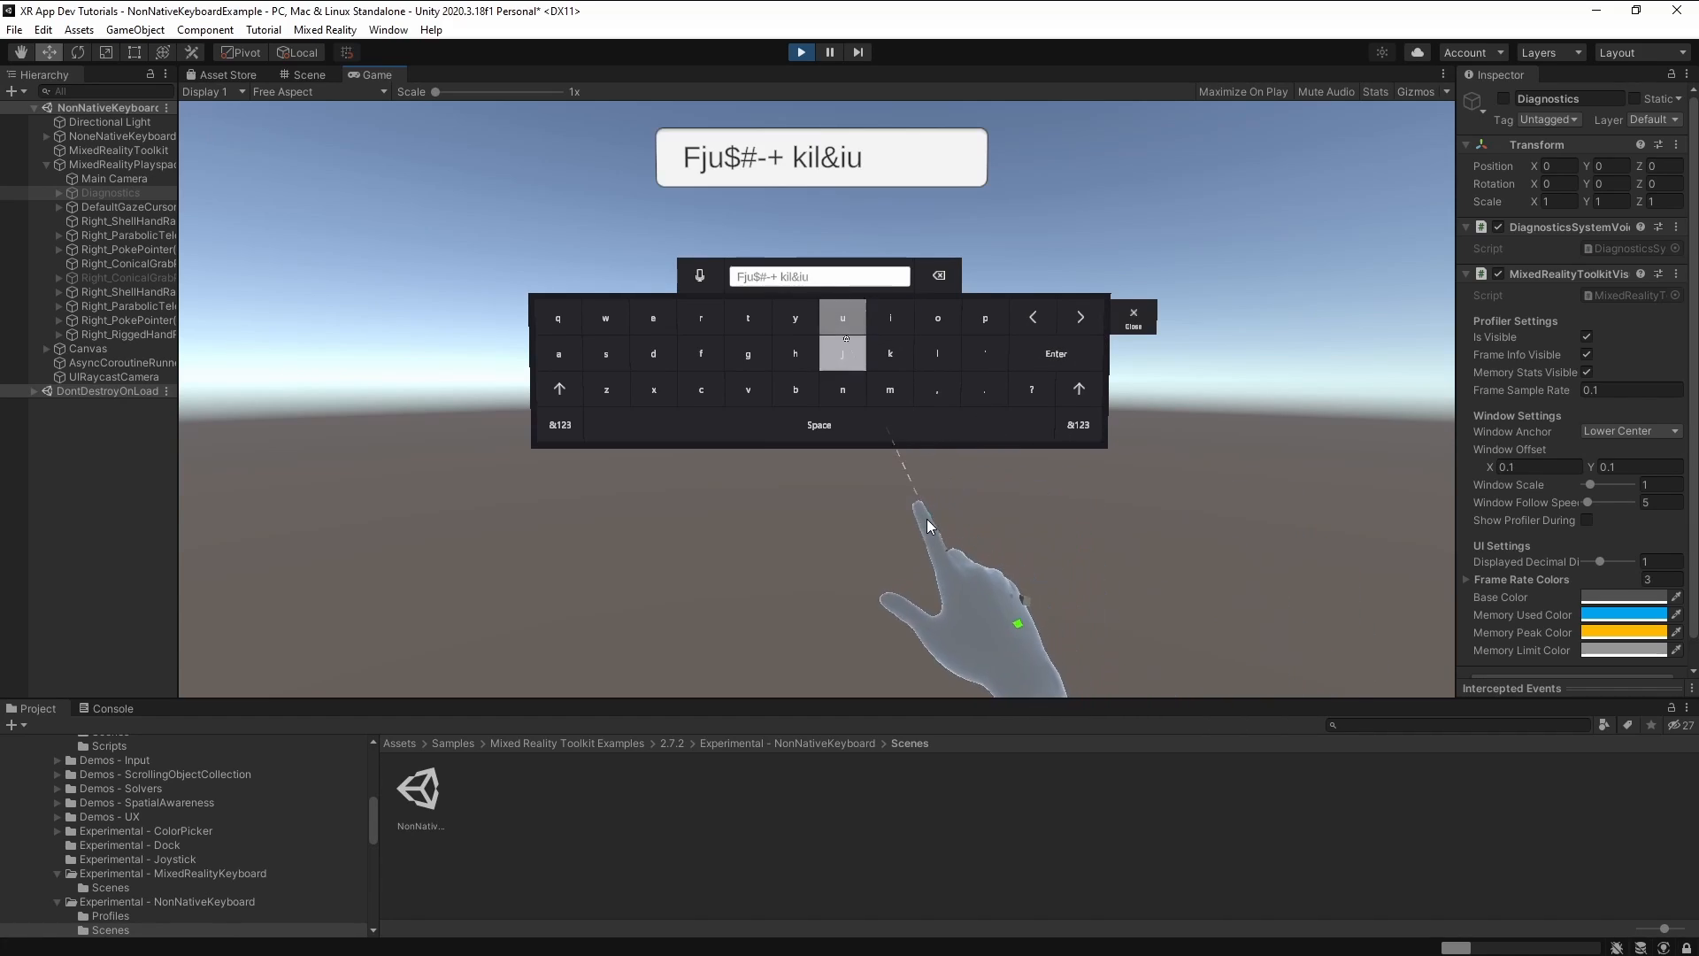
{"action": "left_click", "coordinate": [934, 543]}
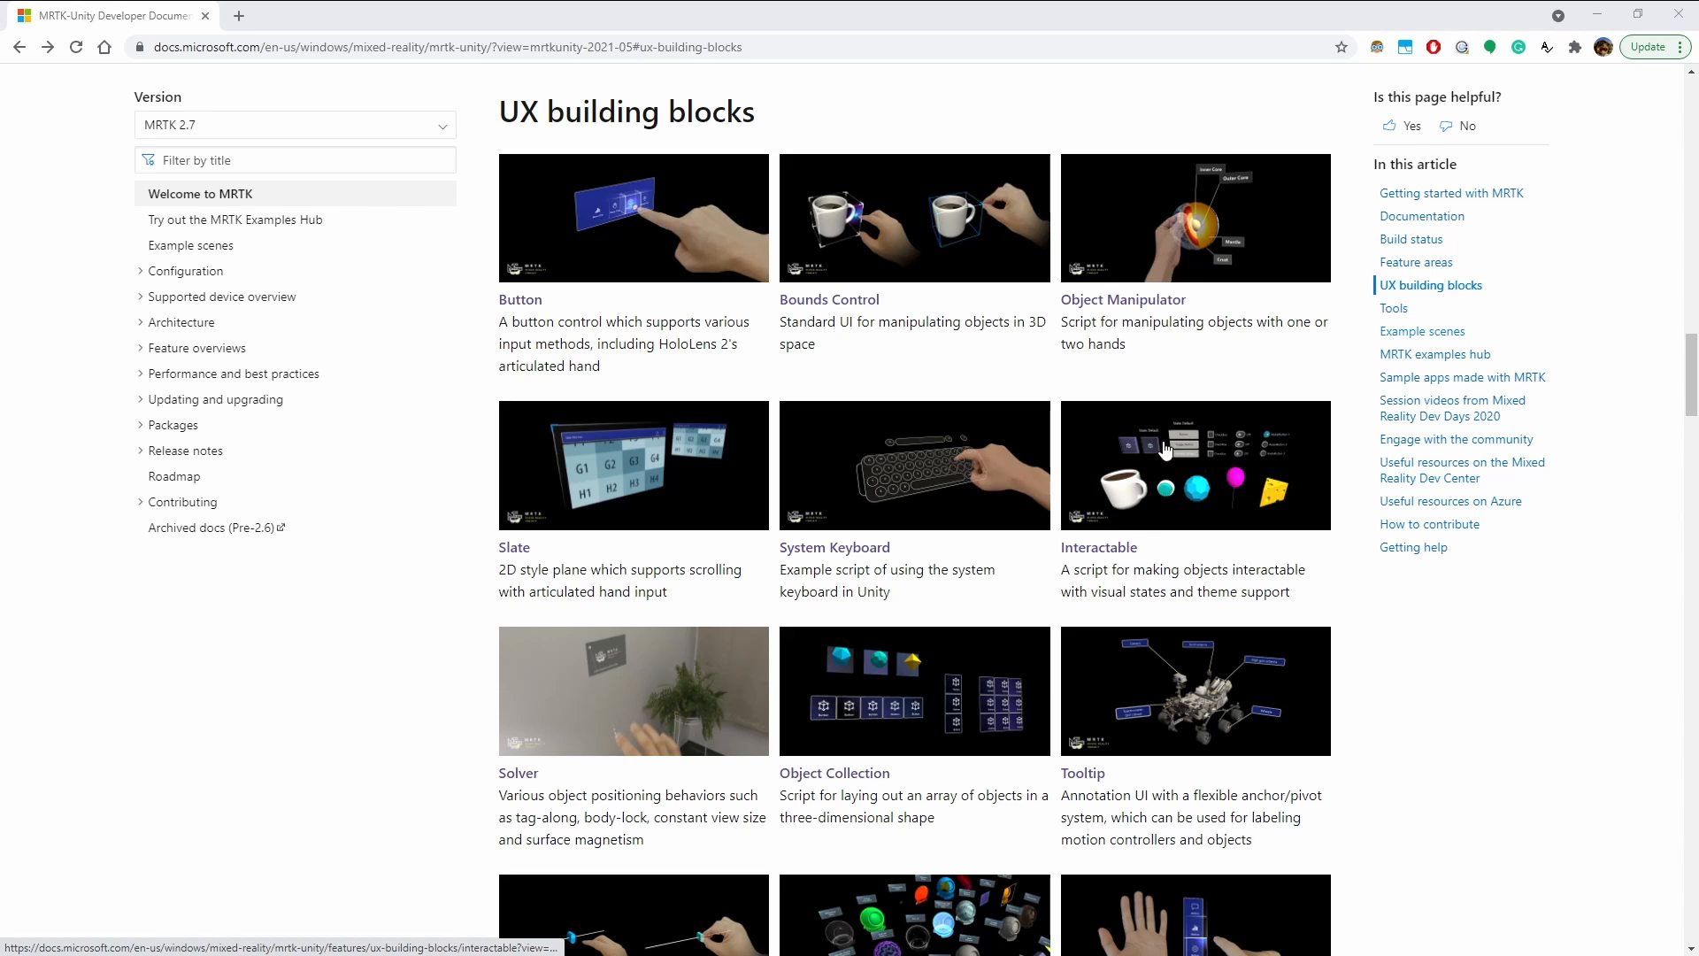
Return to the UX building blocks overview in the browser and open the Interactable page.
{"action": "left_click", "coordinate": [1210, 504]}
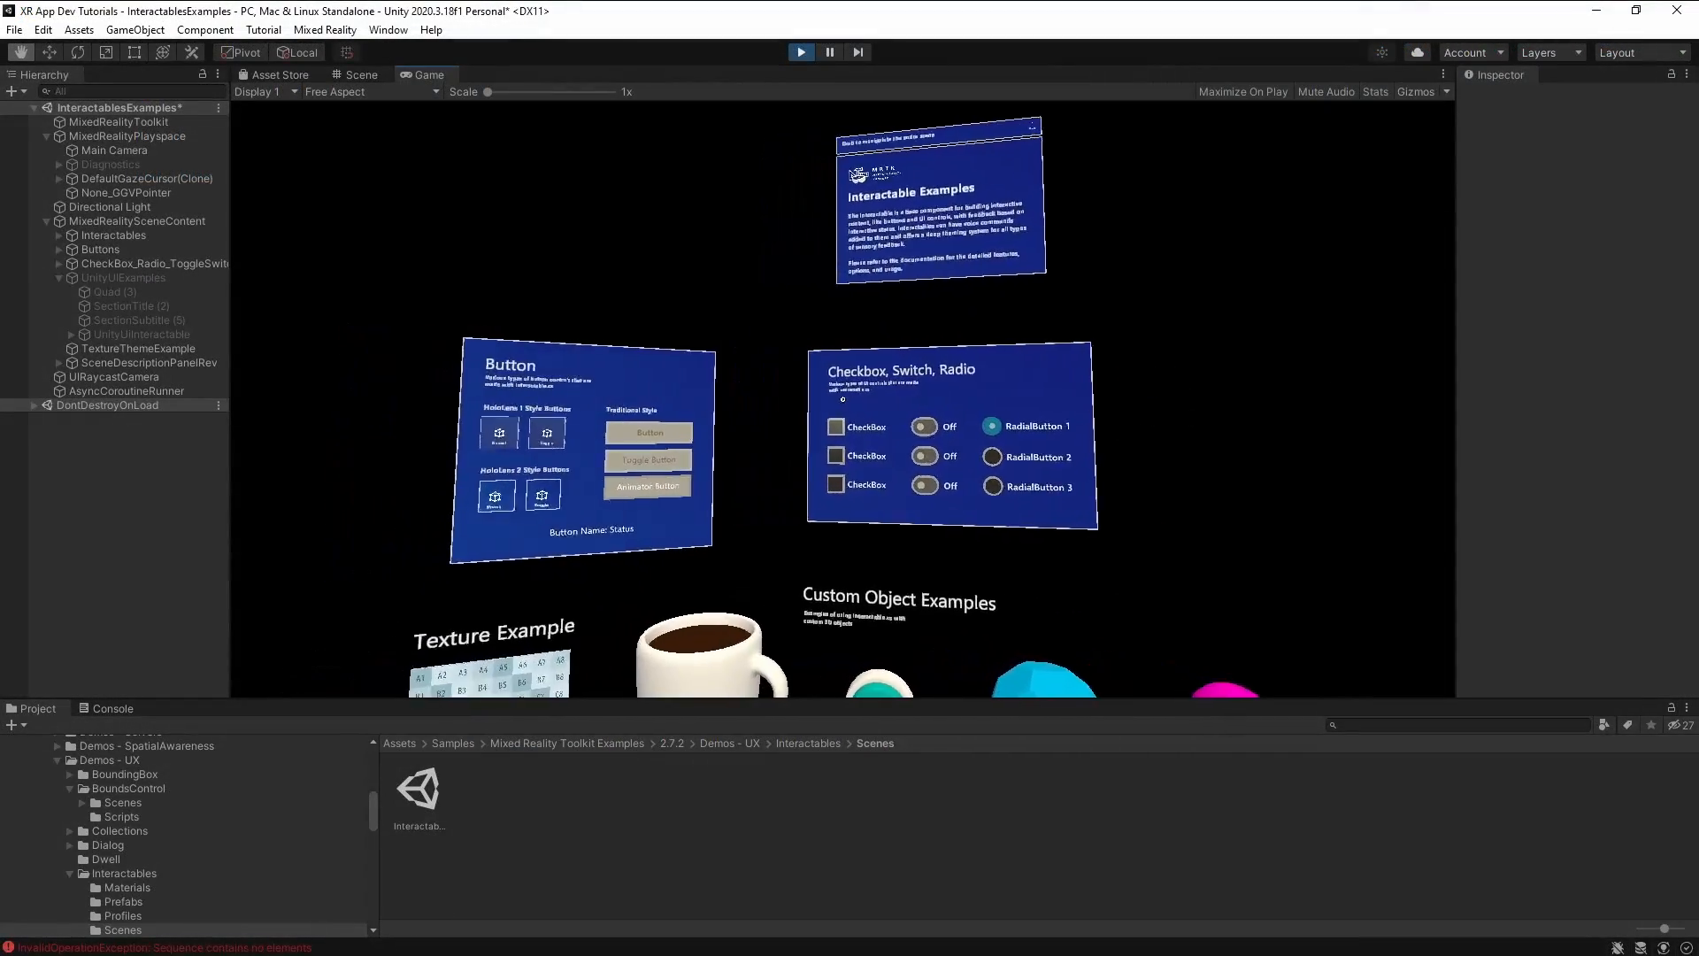
Move to the Button panel, bring up the simulated right hand and select the HoloLens 2 style buttons with its ray.
{"action": "key", "text": "w"}
{"action": "key", "text": "d"}
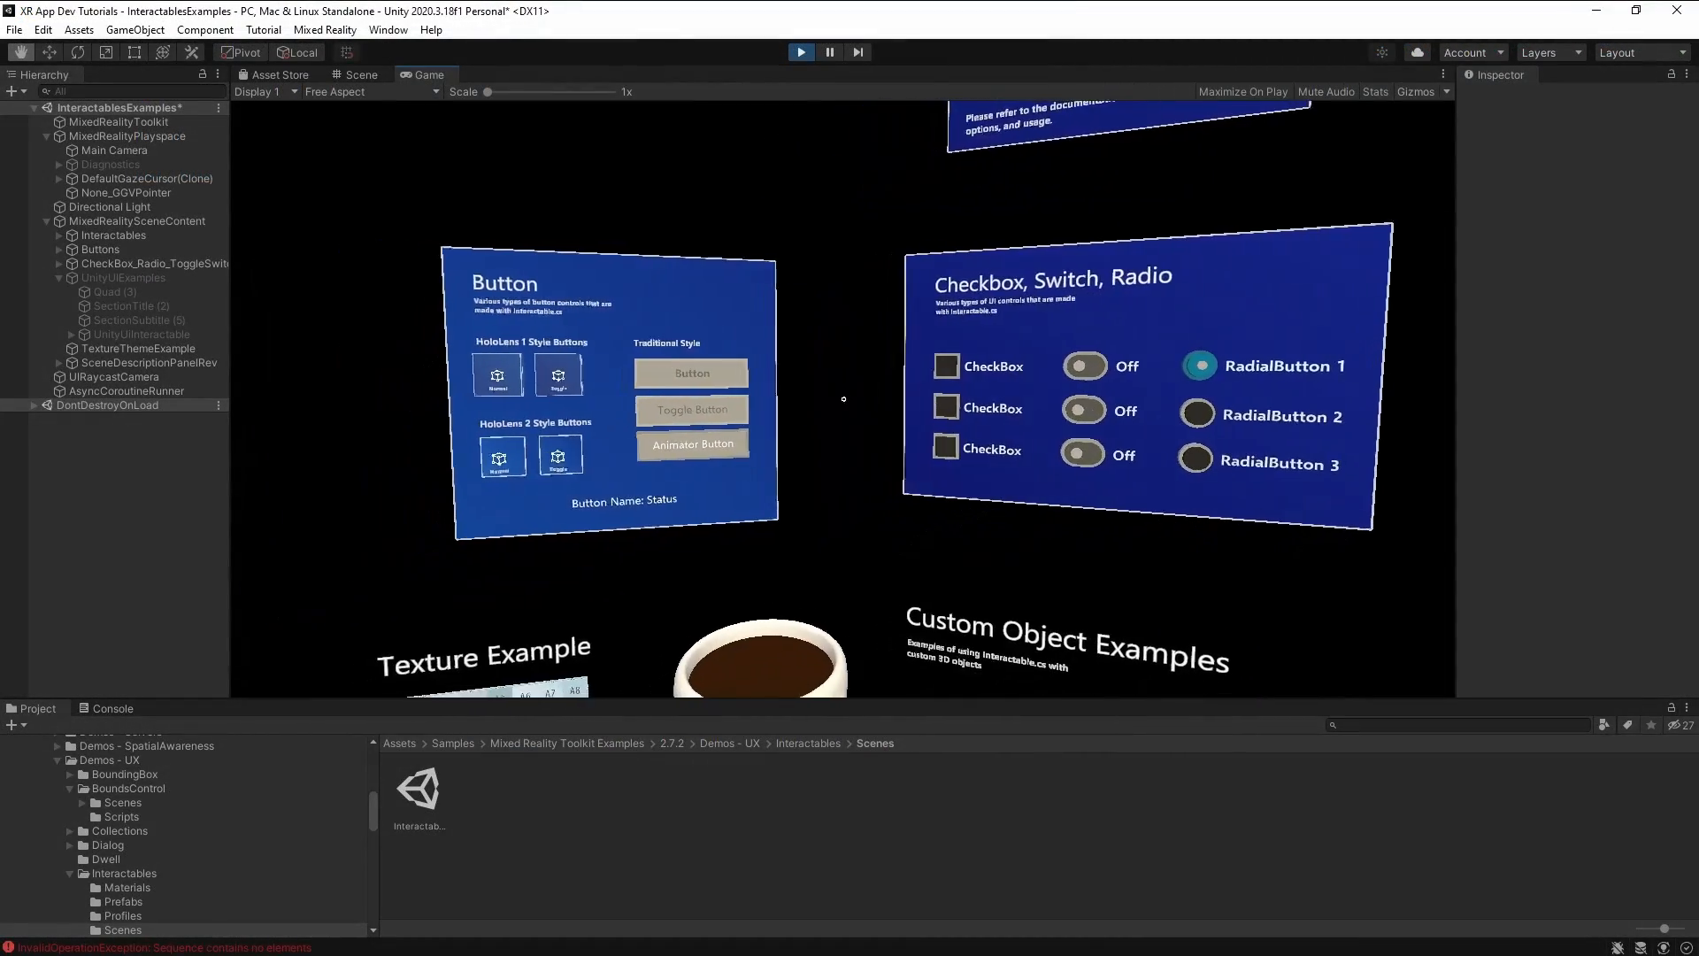
{"action": "key", "text": "a"}
{"action": "right_click_drag", "start_coordinate": [843, 399], "coordinate": [754, 349]}
{"action": "key", "text": "space"}
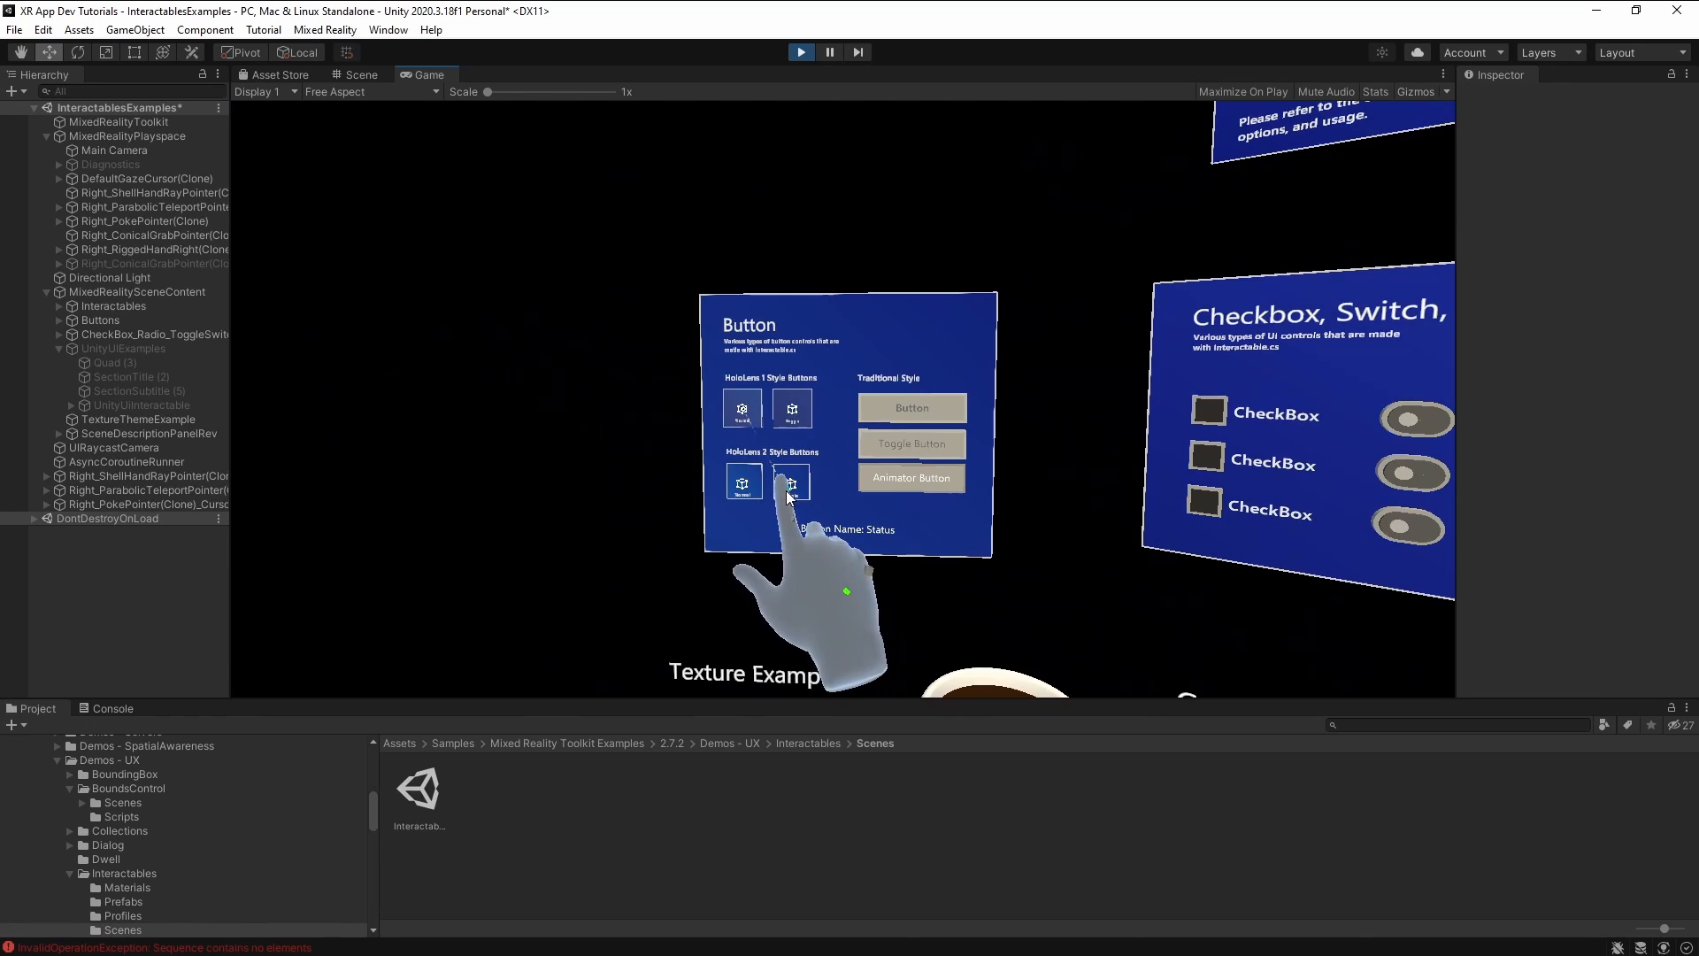
{"action": "left_click", "coordinate": [803, 469]}
{"action": "left_click", "coordinate": [826, 554]}
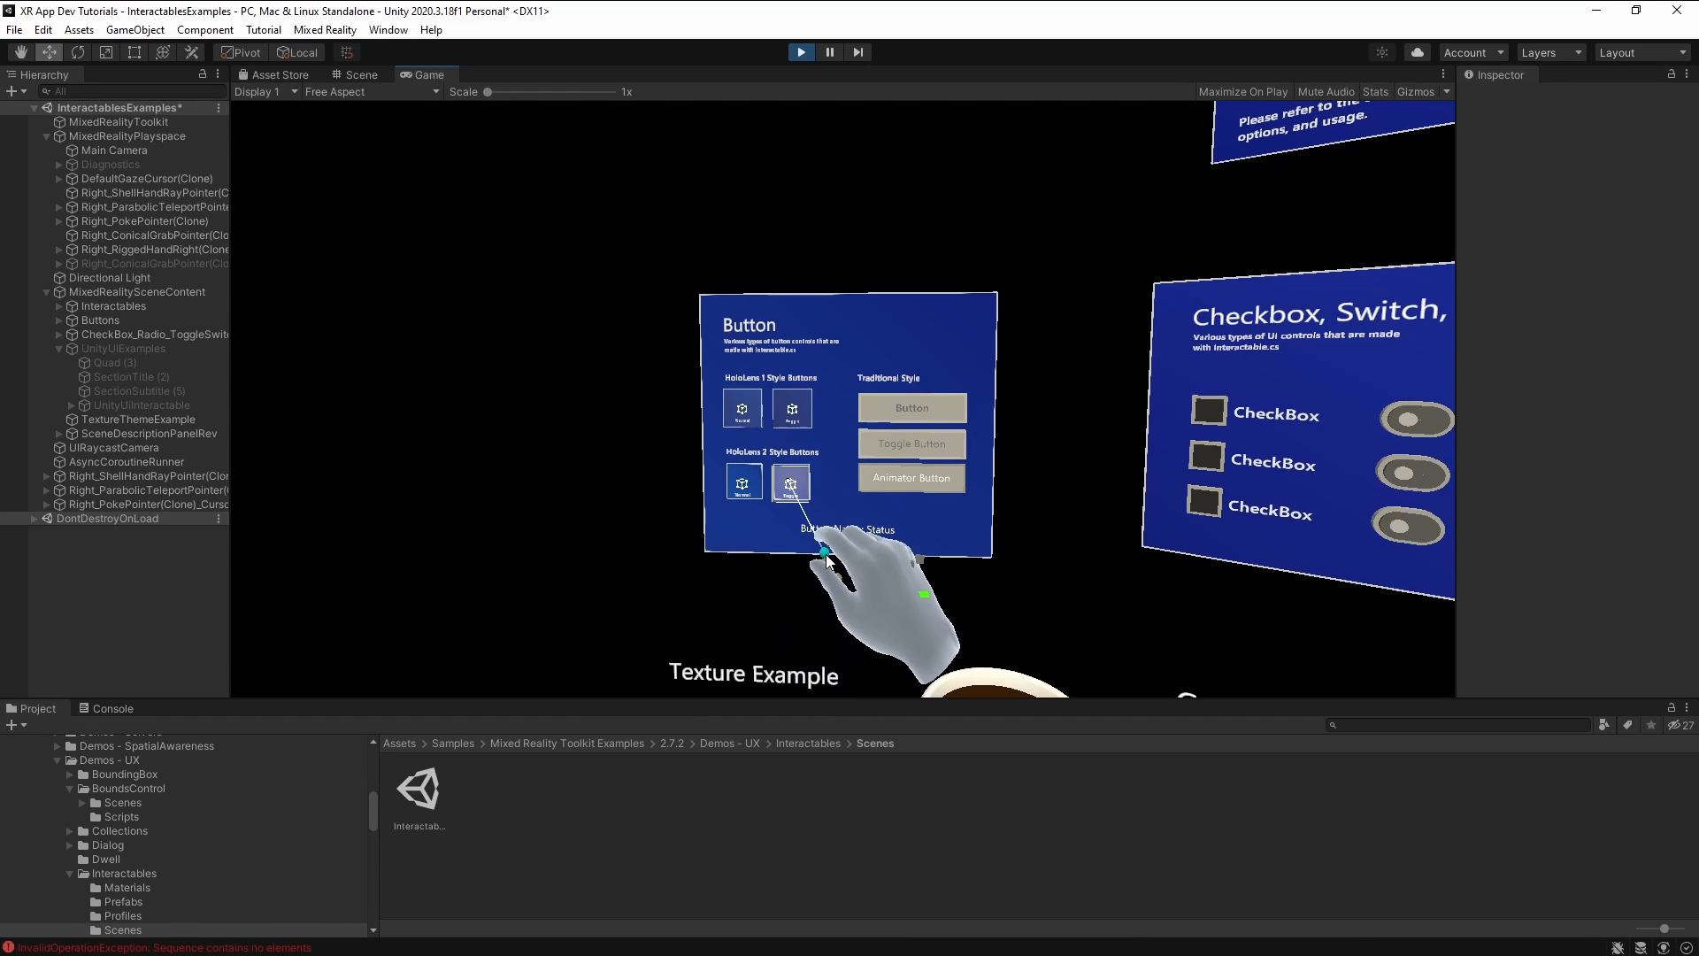
{"action": "left_click", "coordinate": [787, 568]}
Approach the Button panel and poke the HoloLens 2 style Toggle and Normal buttons with the simulated fingertip.
{"action": "right_click_drag", "start_coordinate": [788, 566], "coordinate": [941, 544]}
{"action": "key", "text": "a"}
{"action": "key", "text": "w"}
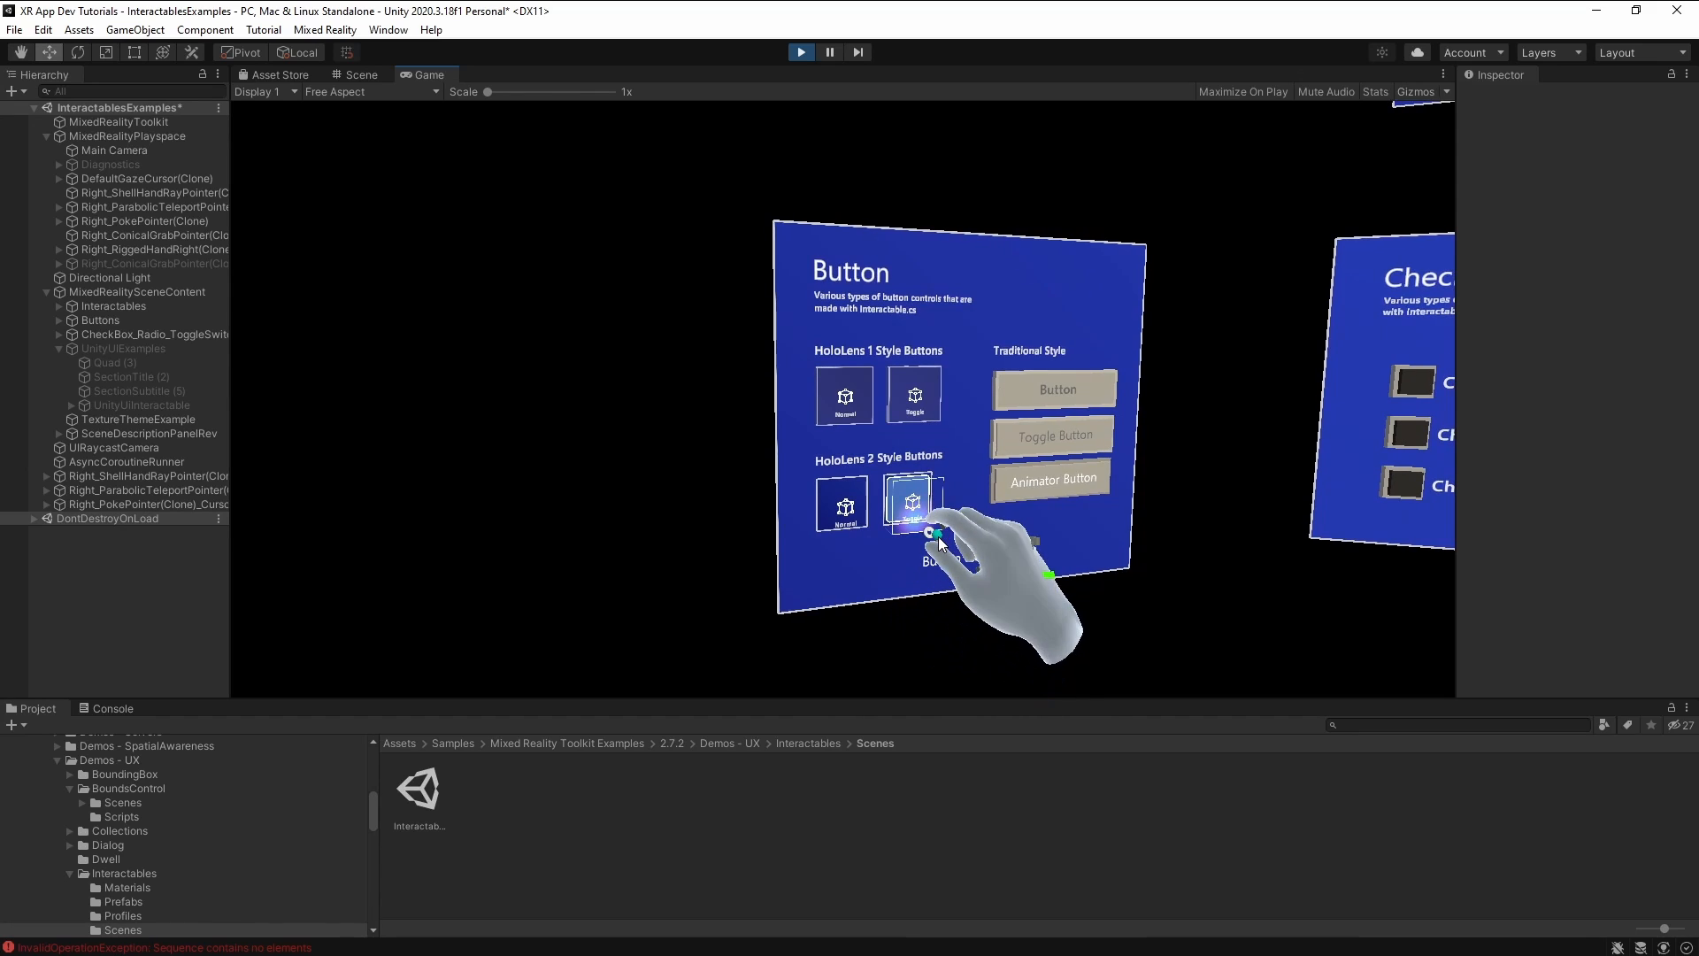
{"action": "key", "text": "w"}
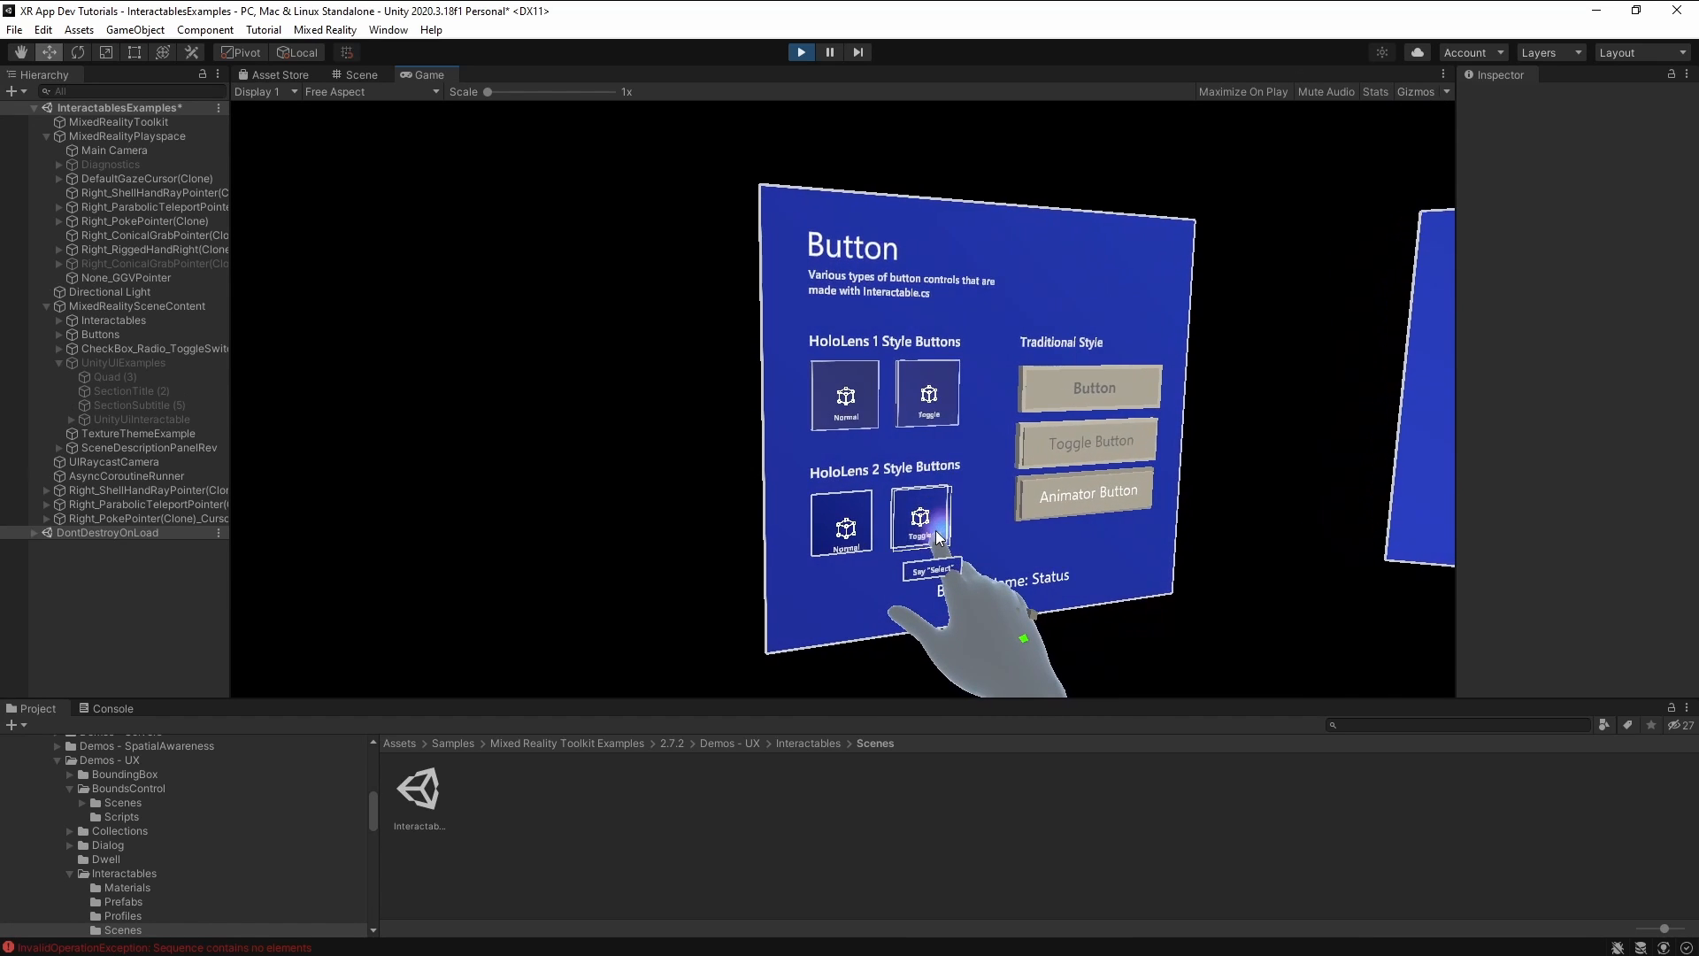
{"action": "key", "text": "s"}
{"action": "key", "text": "w"}
{"action": "key", "text": "w"}
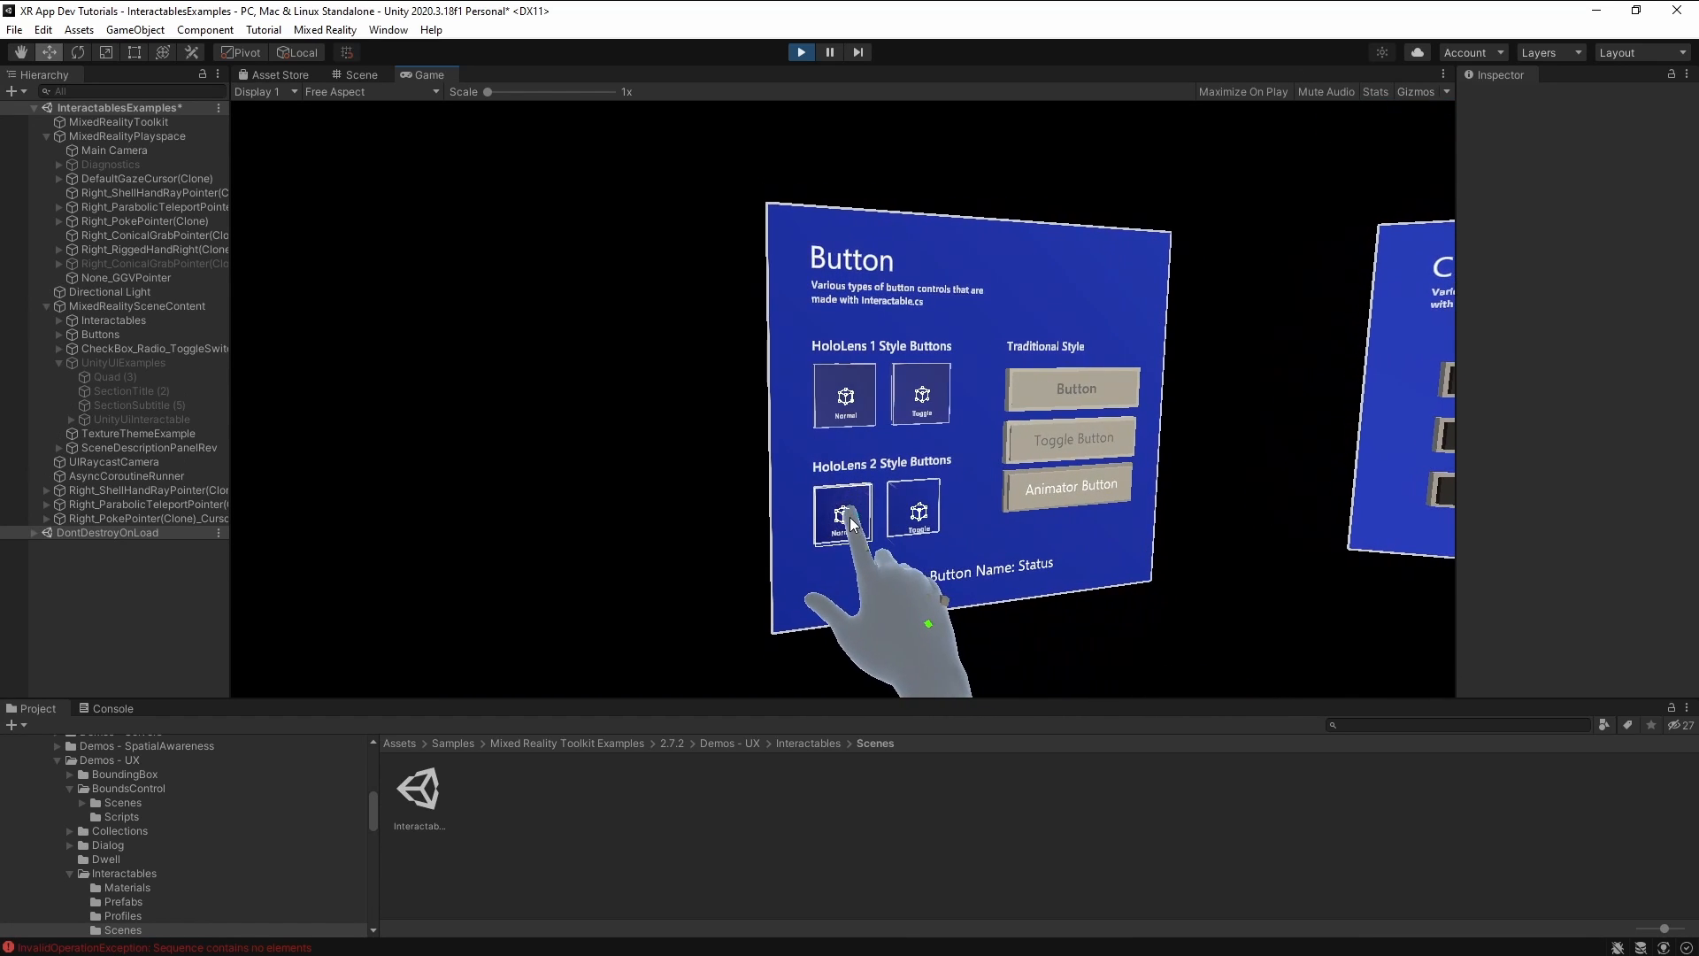
Try the Traditional Style Animator Button and Toggle Button with the simulated hand, near and from a distance.
{"action": "key", "text": "d"}
{"action": "key", "text": "w"}
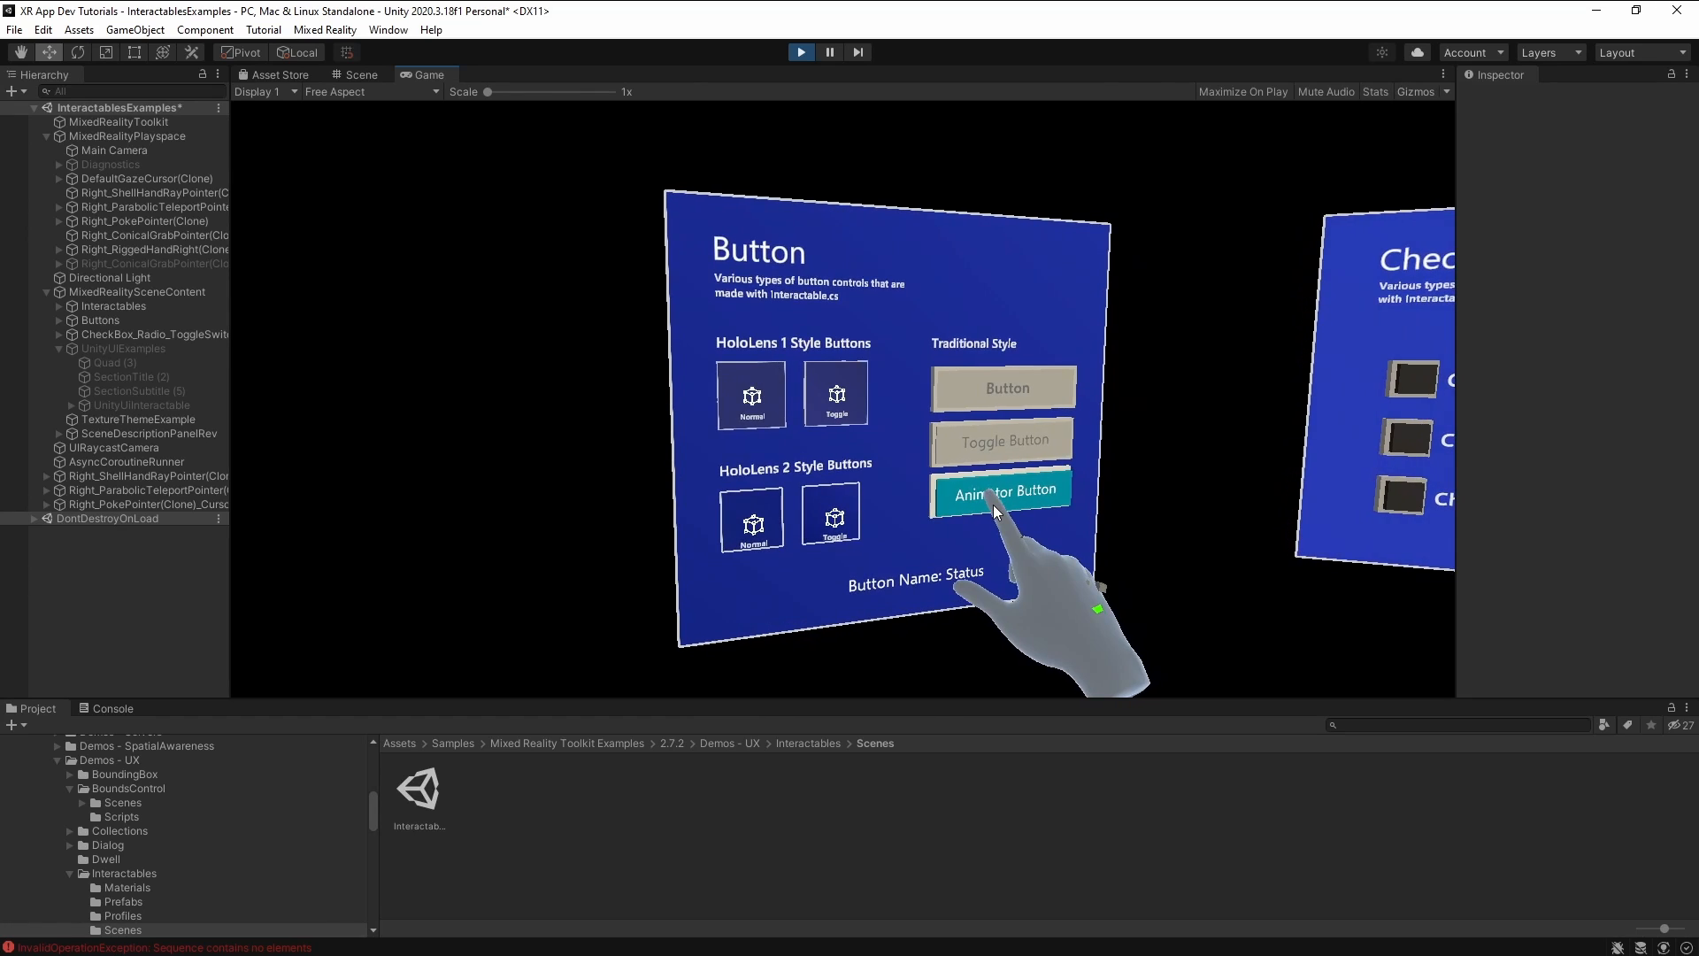
{"action": "key", "text": "s"}
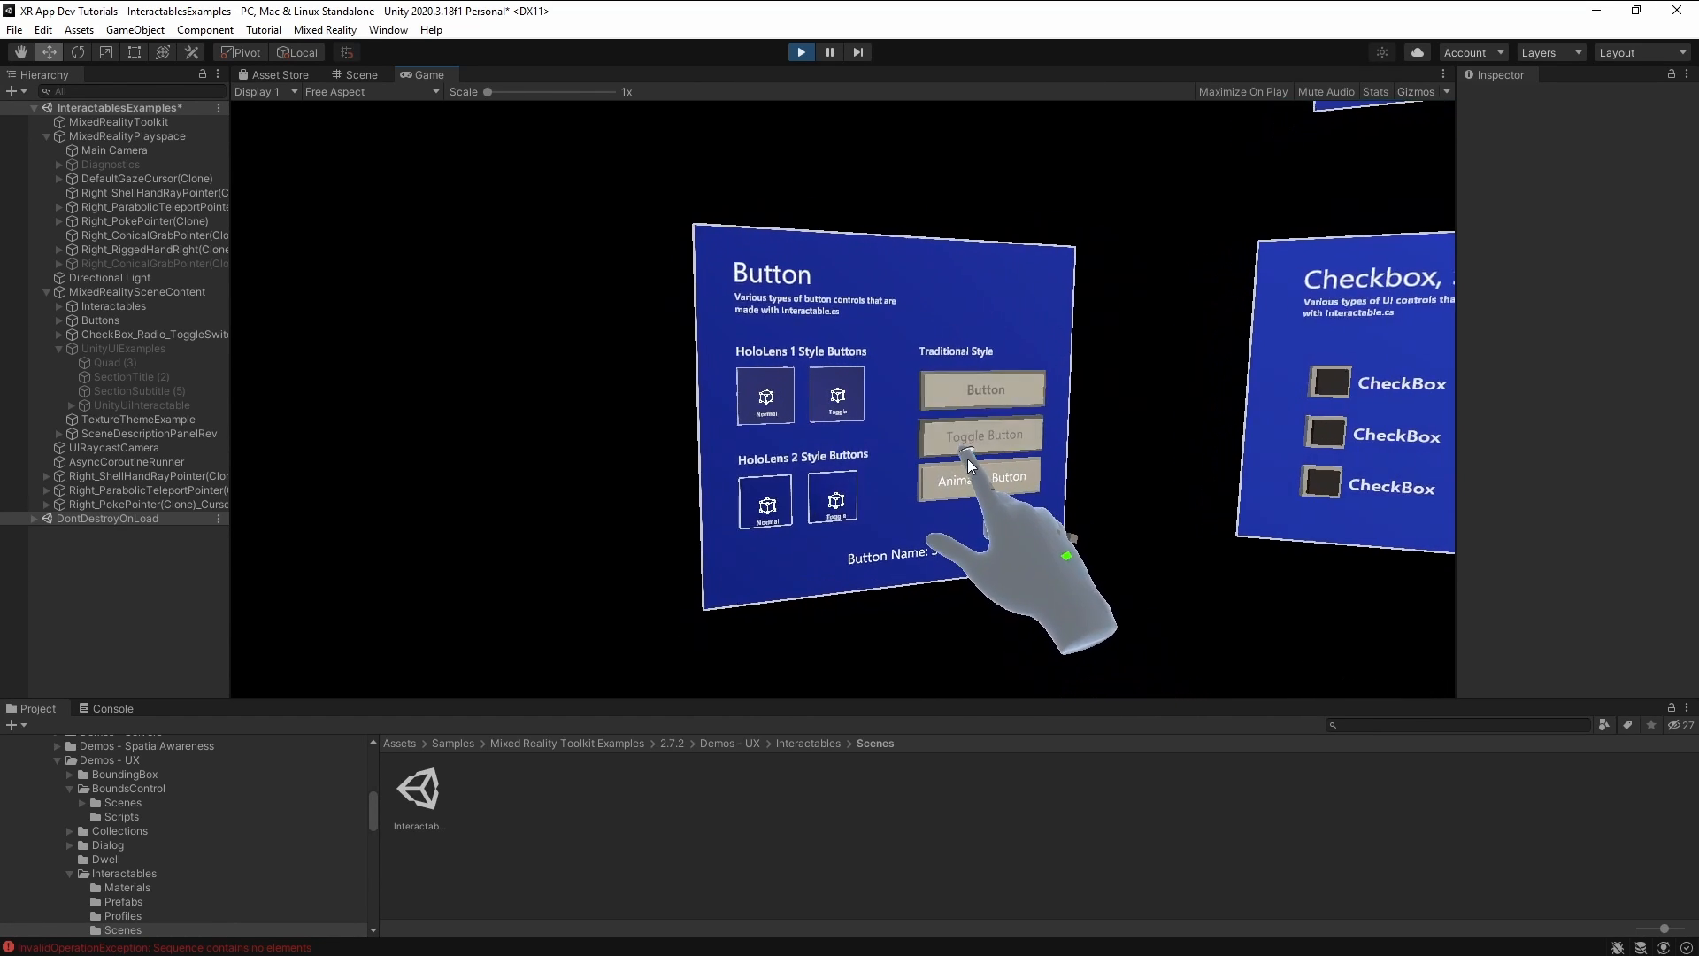
{"action": "key", "text": "s"}
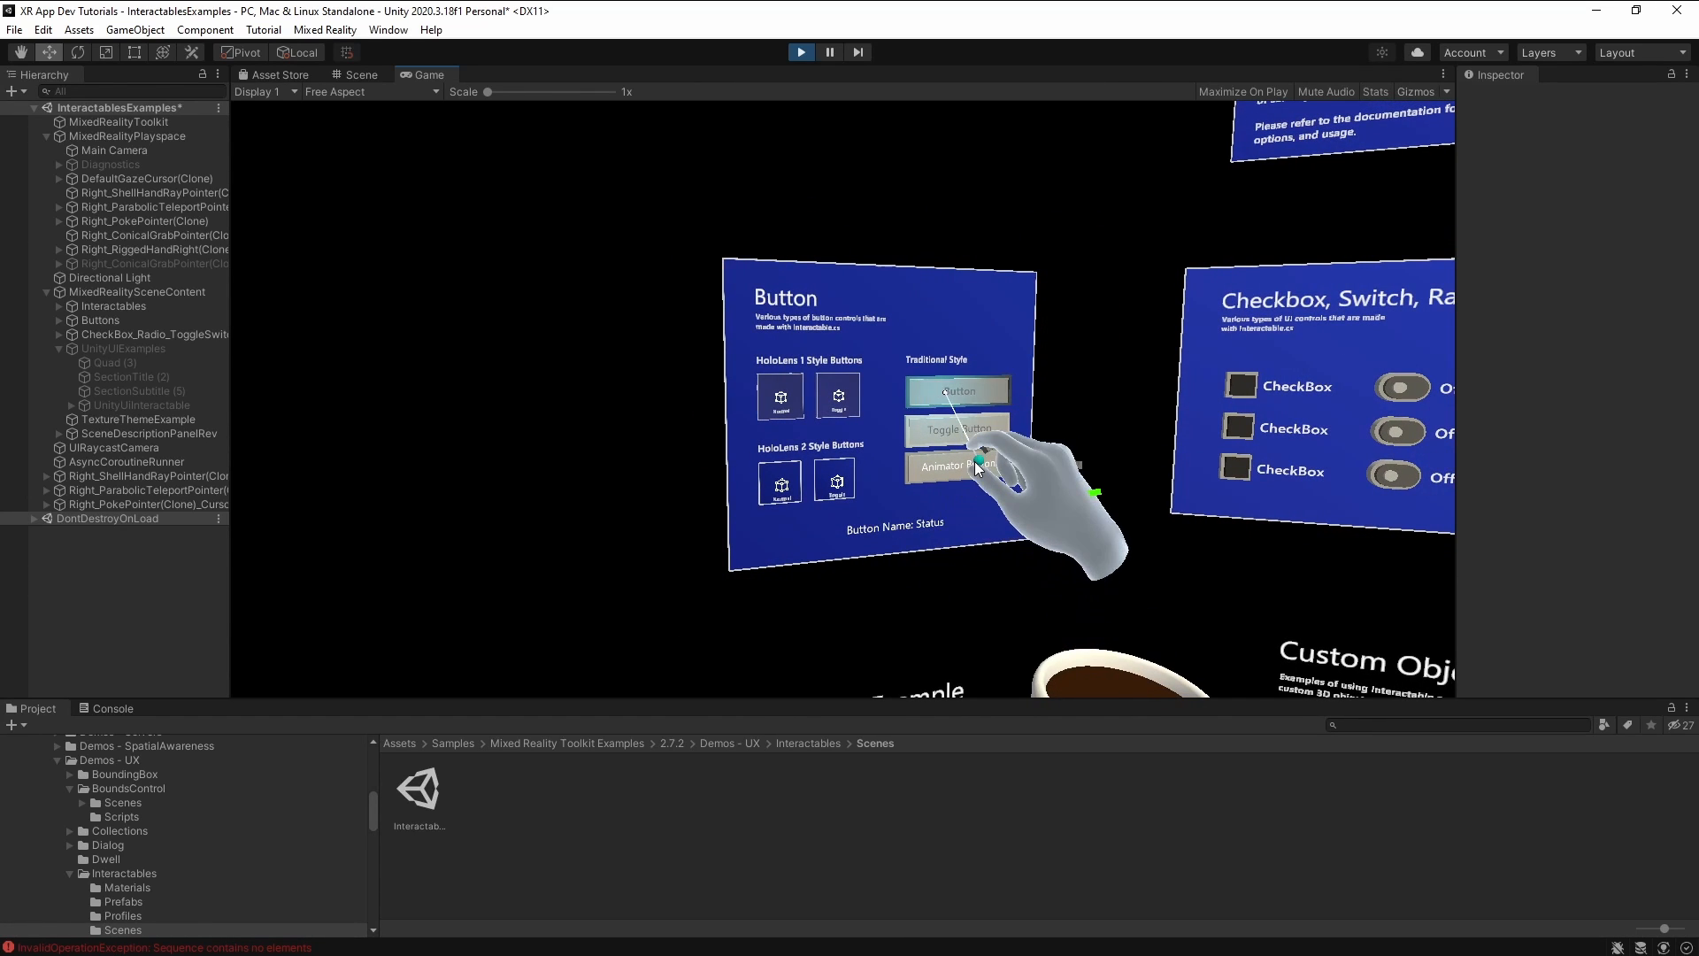
Tick the first two checkboxes and turn on all three switches, and clear the first checkbox and first switch again.
{"action": "right_click_drag", "start_coordinate": [1001, 506], "coordinate": [1060, 492]}
{"action": "key", "text": "d"}
{"action": "left_click", "coordinate": [833, 481]}
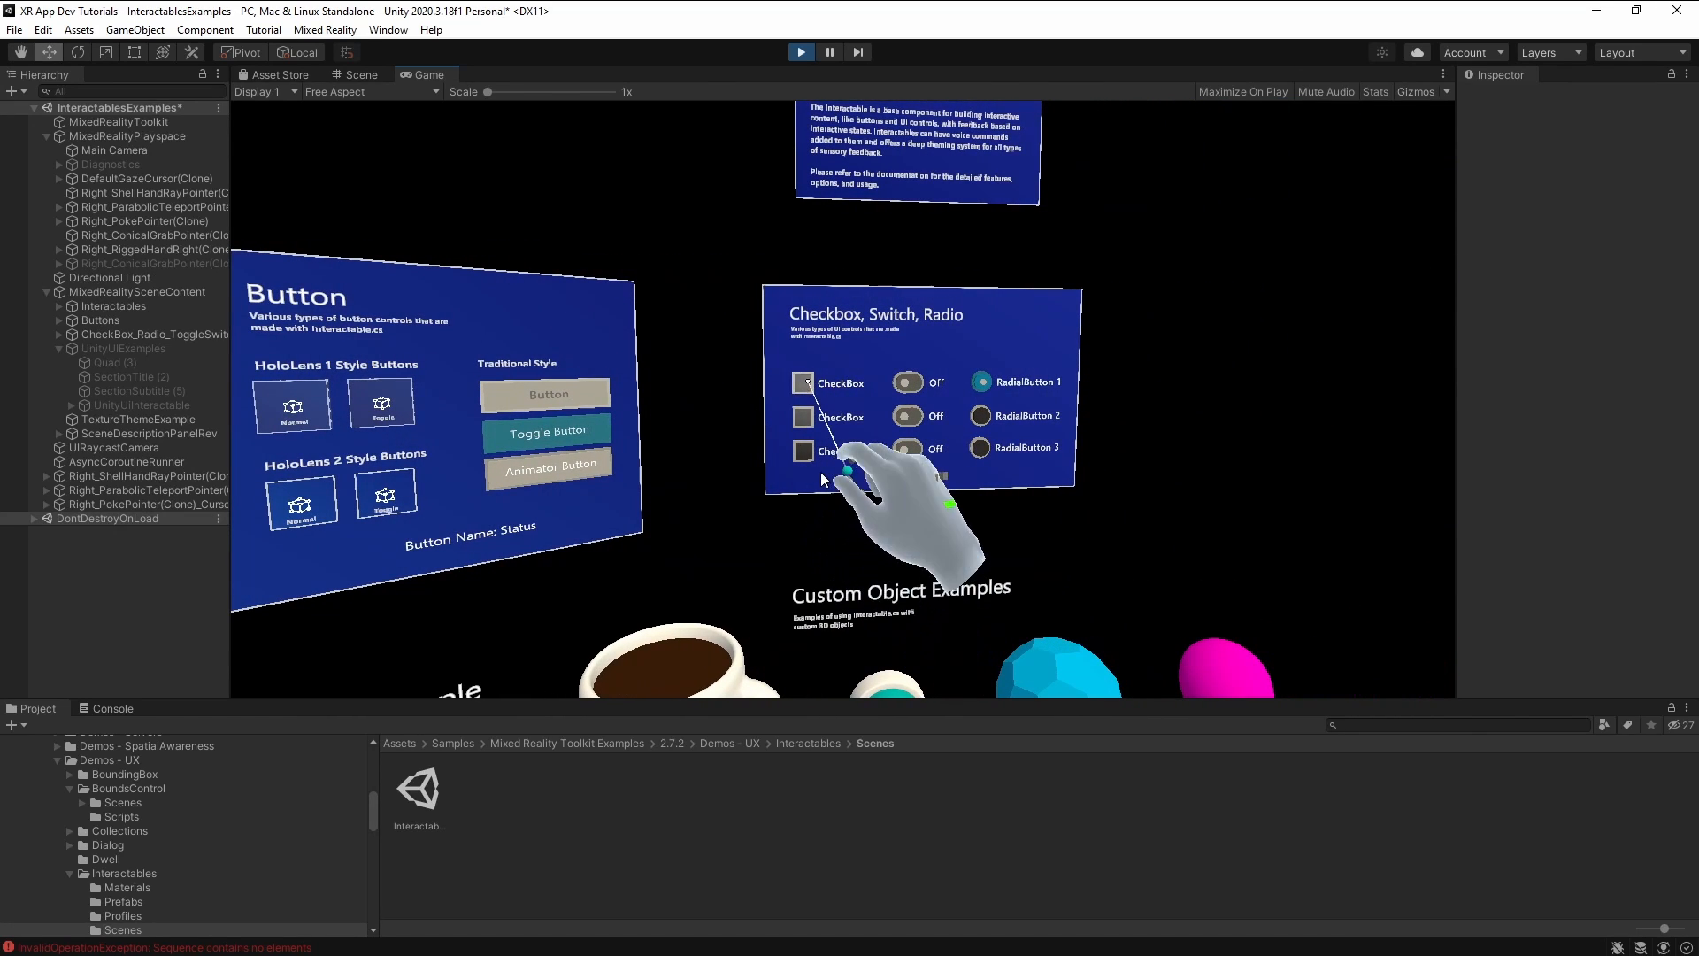
{"action": "left_click", "coordinate": [823, 512]}
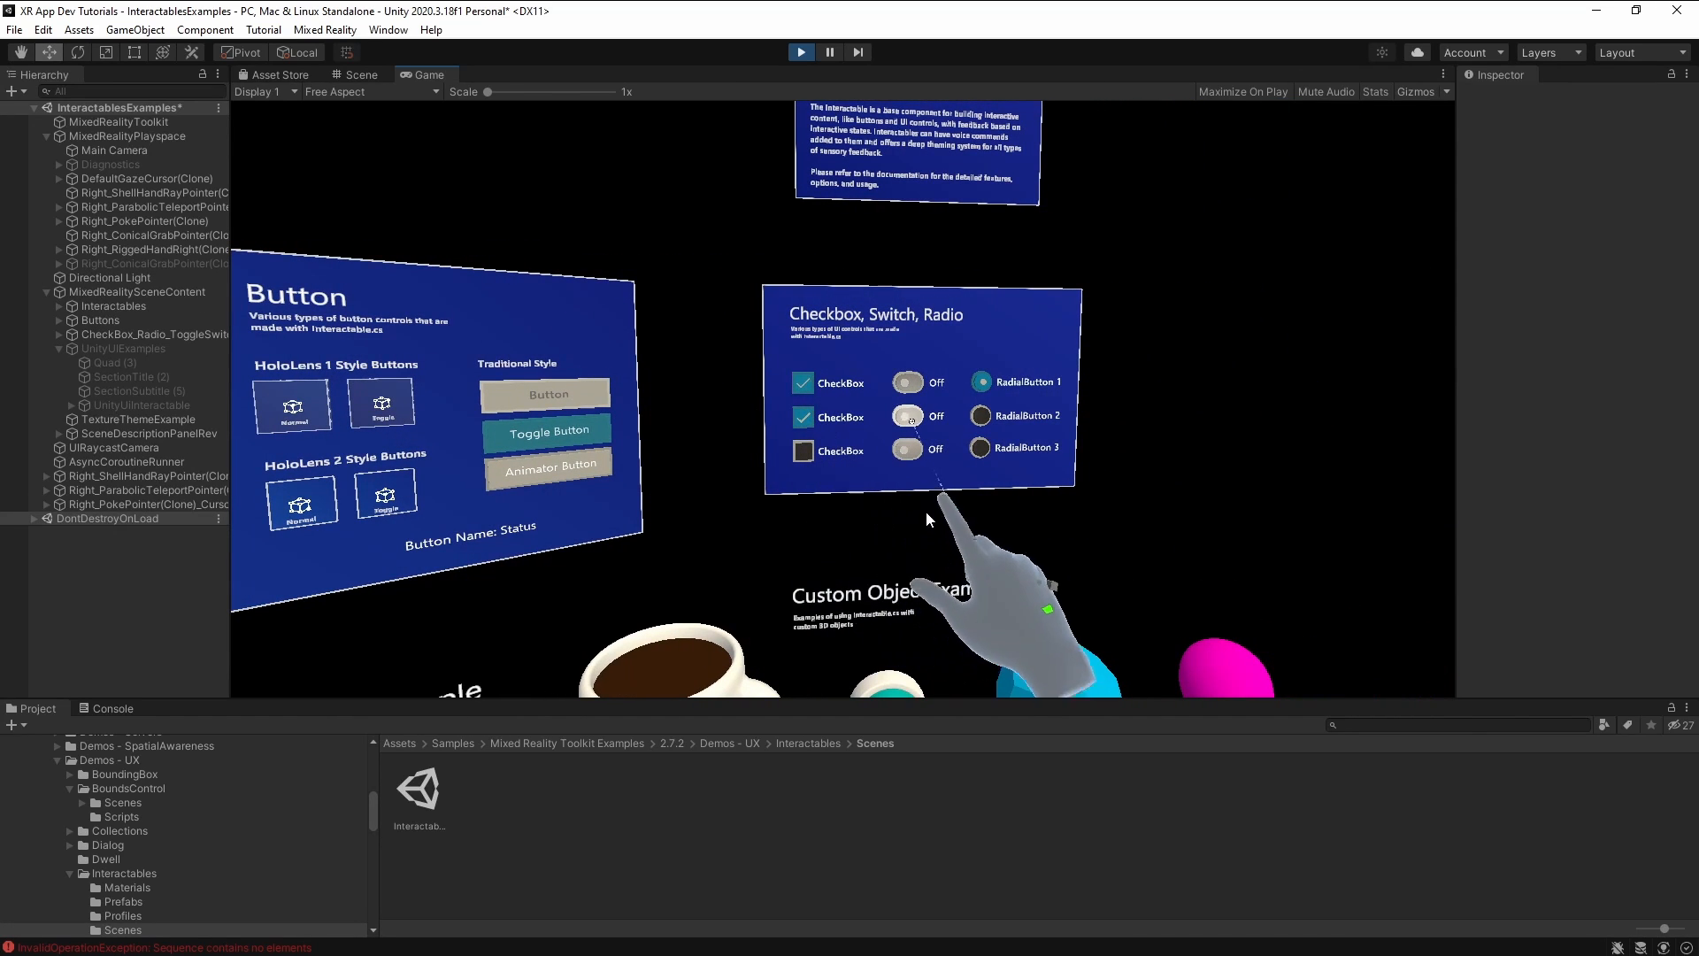
{"action": "left_click", "coordinate": [929, 543]}
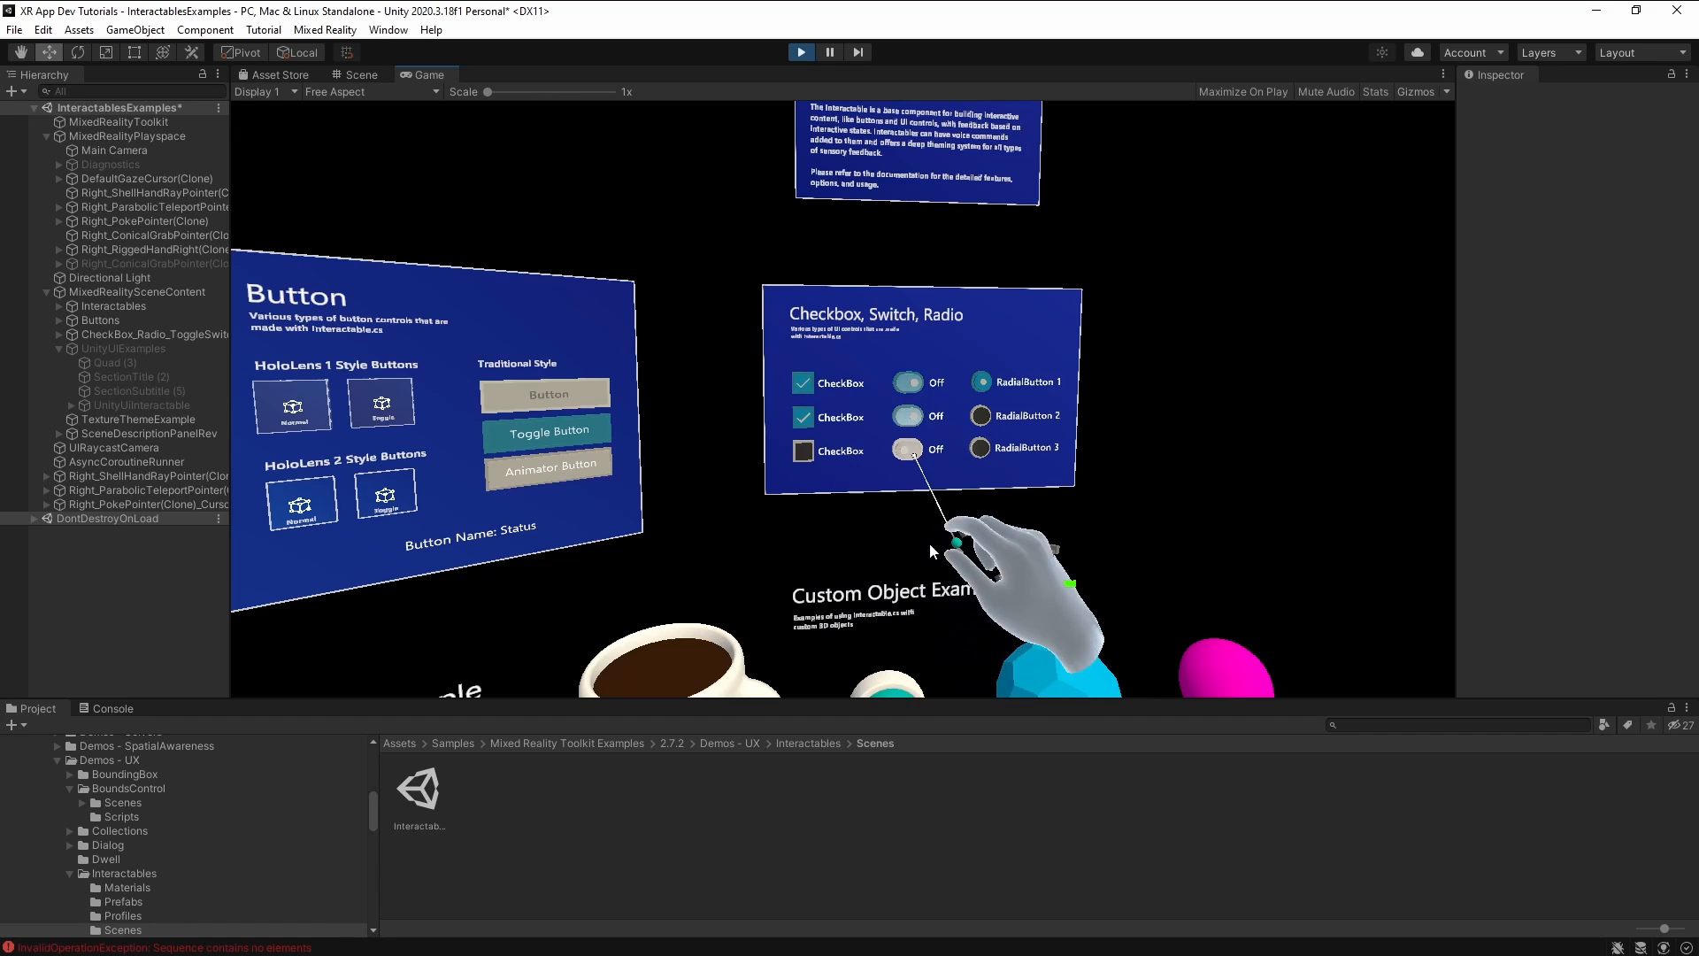
{"action": "left_click", "coordinate": [922, 471]}
{"action": "left_click", "coordinate": [819, 479]}
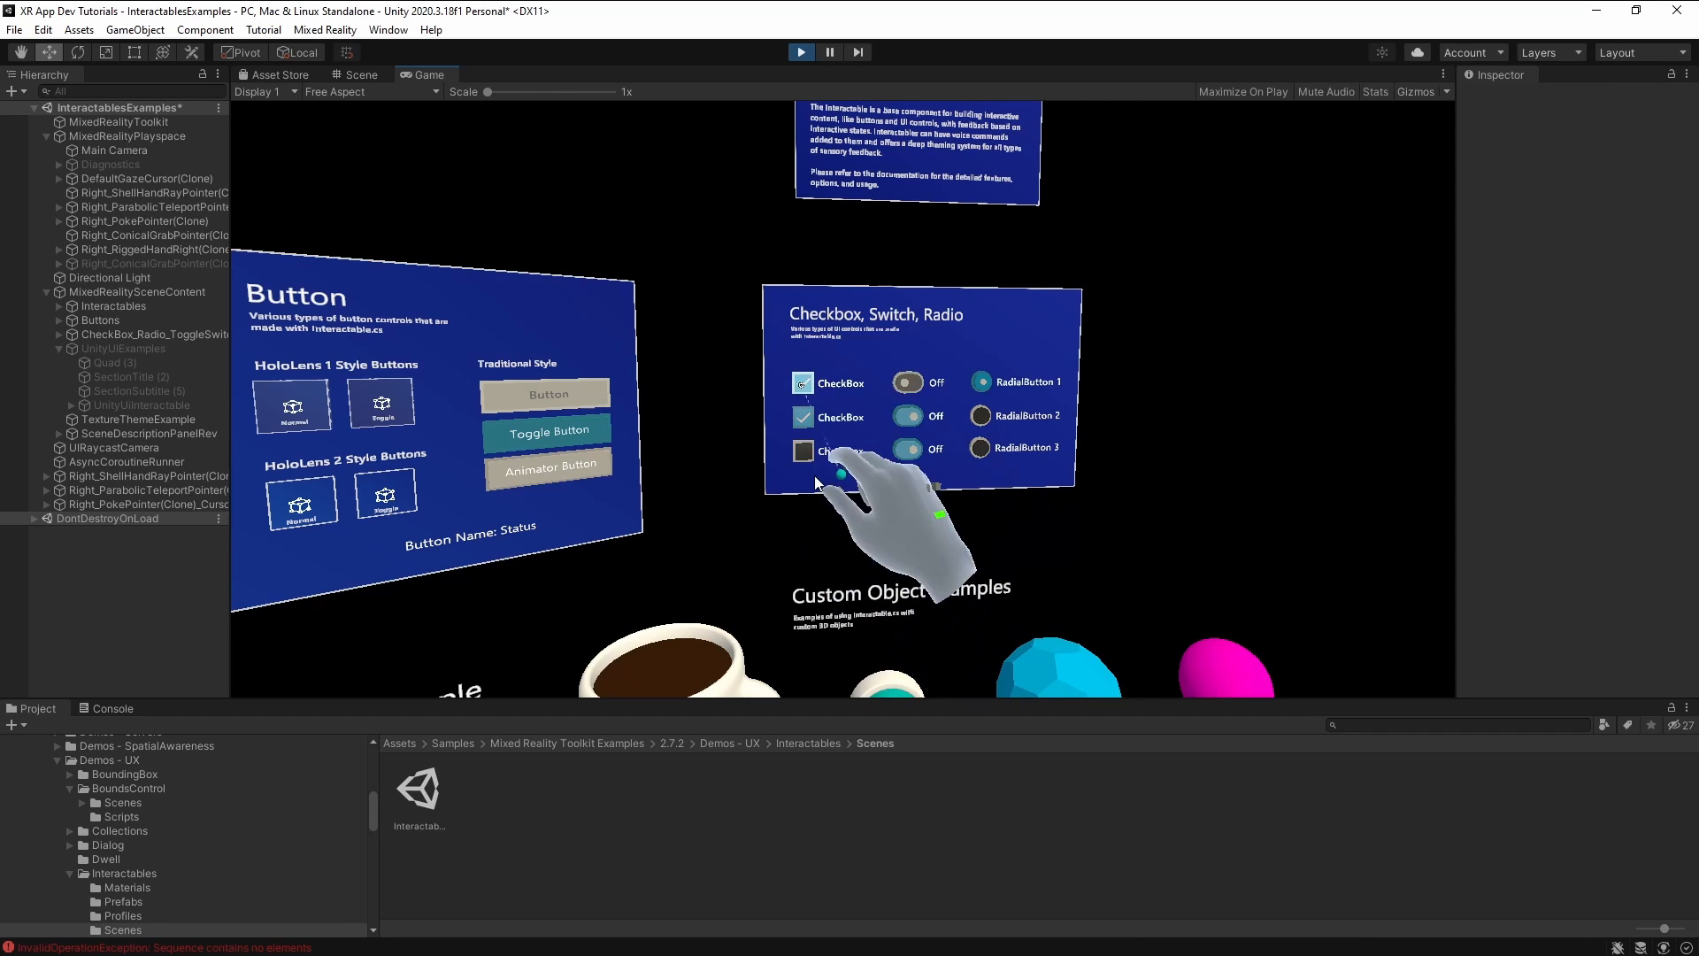
Cycle the radio selection through RadialButton 2, 3 and 1, ending on RadialButton 2.
{"action": "key", "text": "d"}
{"action": "left_click", "coordinate": [956, 516]}
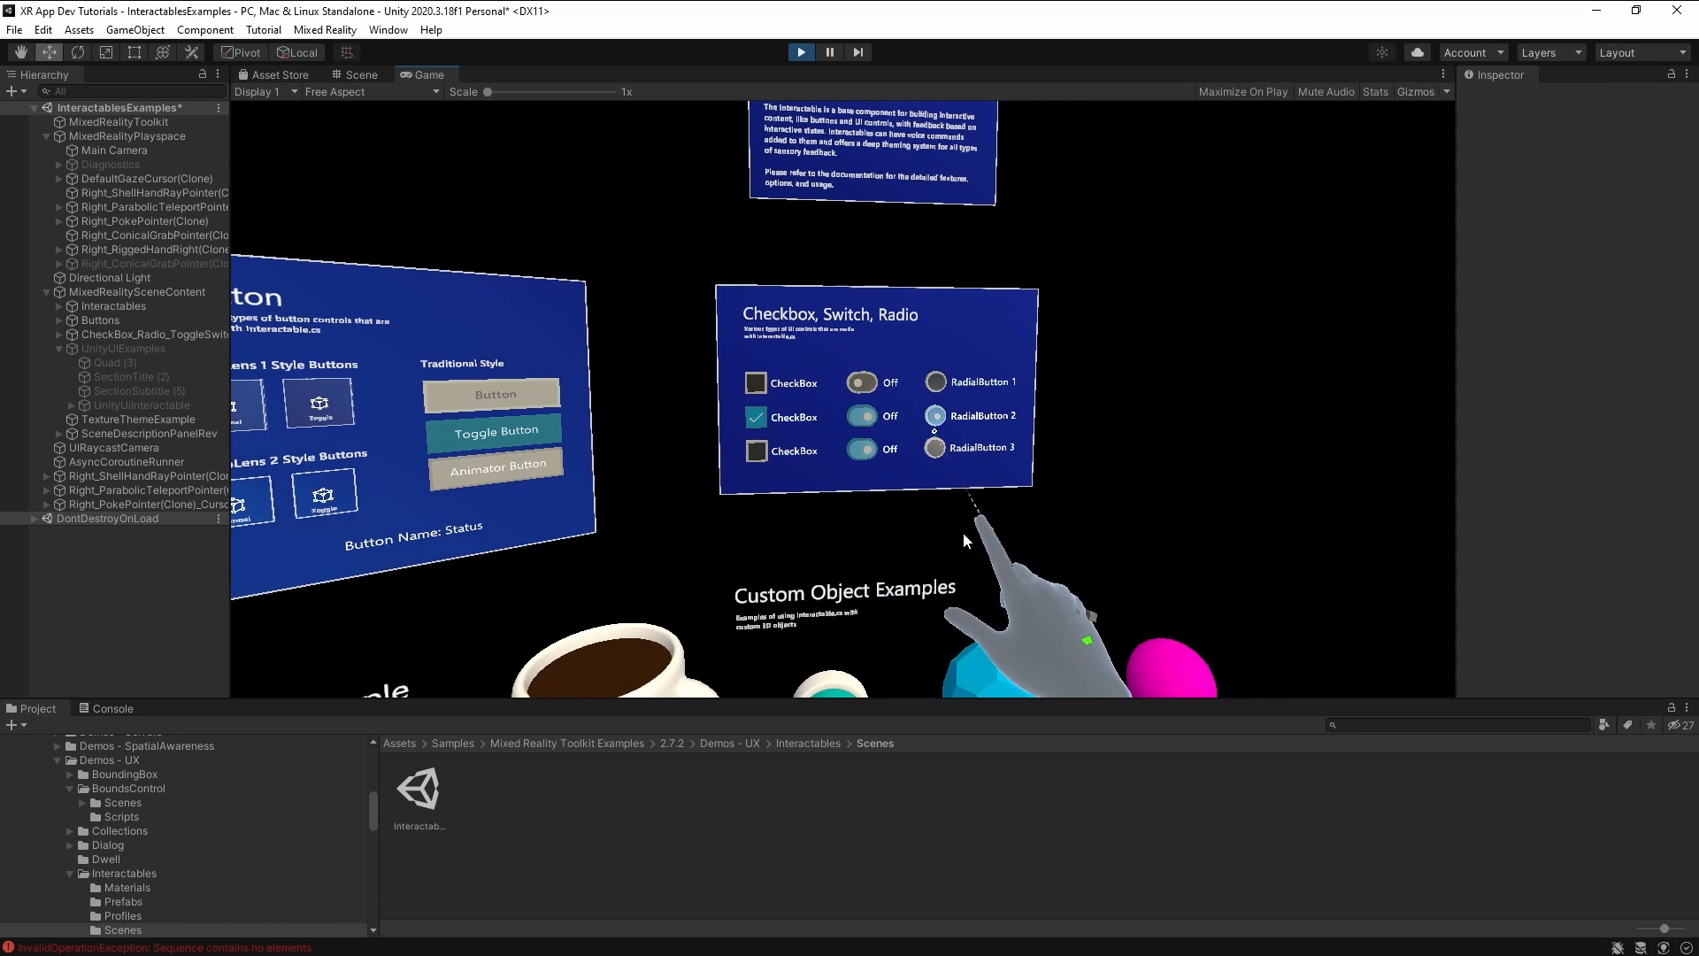
{"action": "left_click", "coordinate": [963, 539]}
{"action": "left_click", "coordinate": [958, 470]}
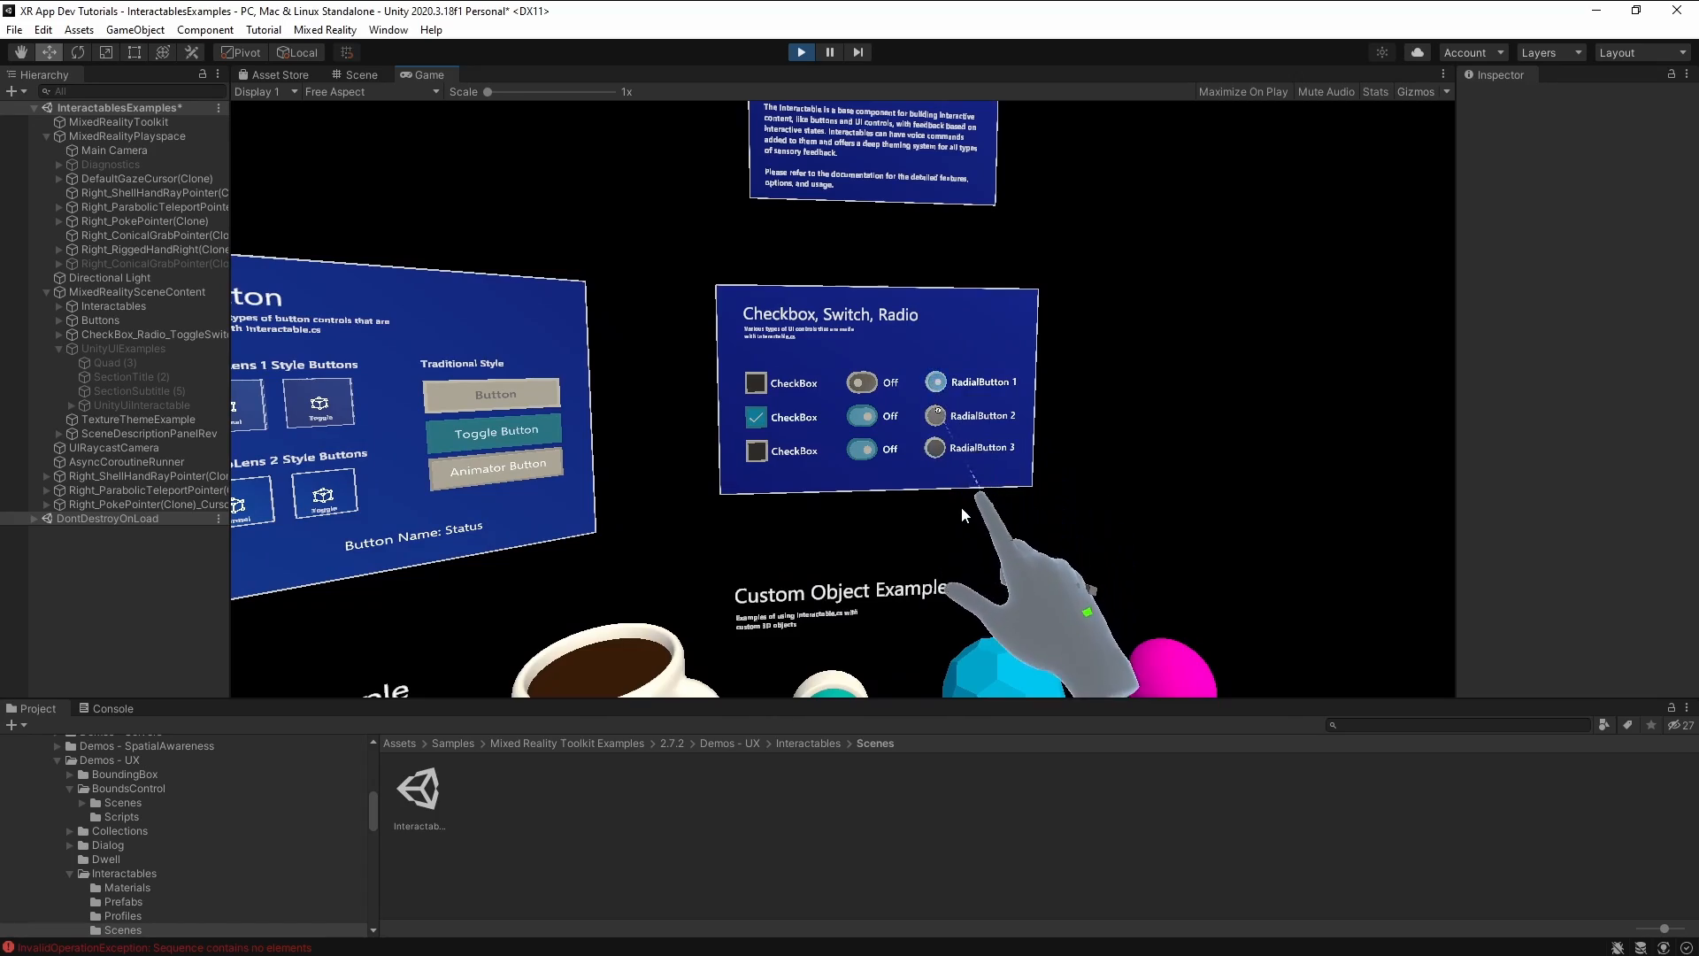
{"action": "left_click", "coordinate": [959, 511]}
Move to the Texture Example and point the simulated hand at its tile to trigger the focus texture.
{"action": "right_click_drag", "start_coordinate": [989, 455], "coordinate": [904, 502]}
{"action": "key", "text": "s"}
{"action": "key", "text": "q"}
{"action": "key", "text": "w"}
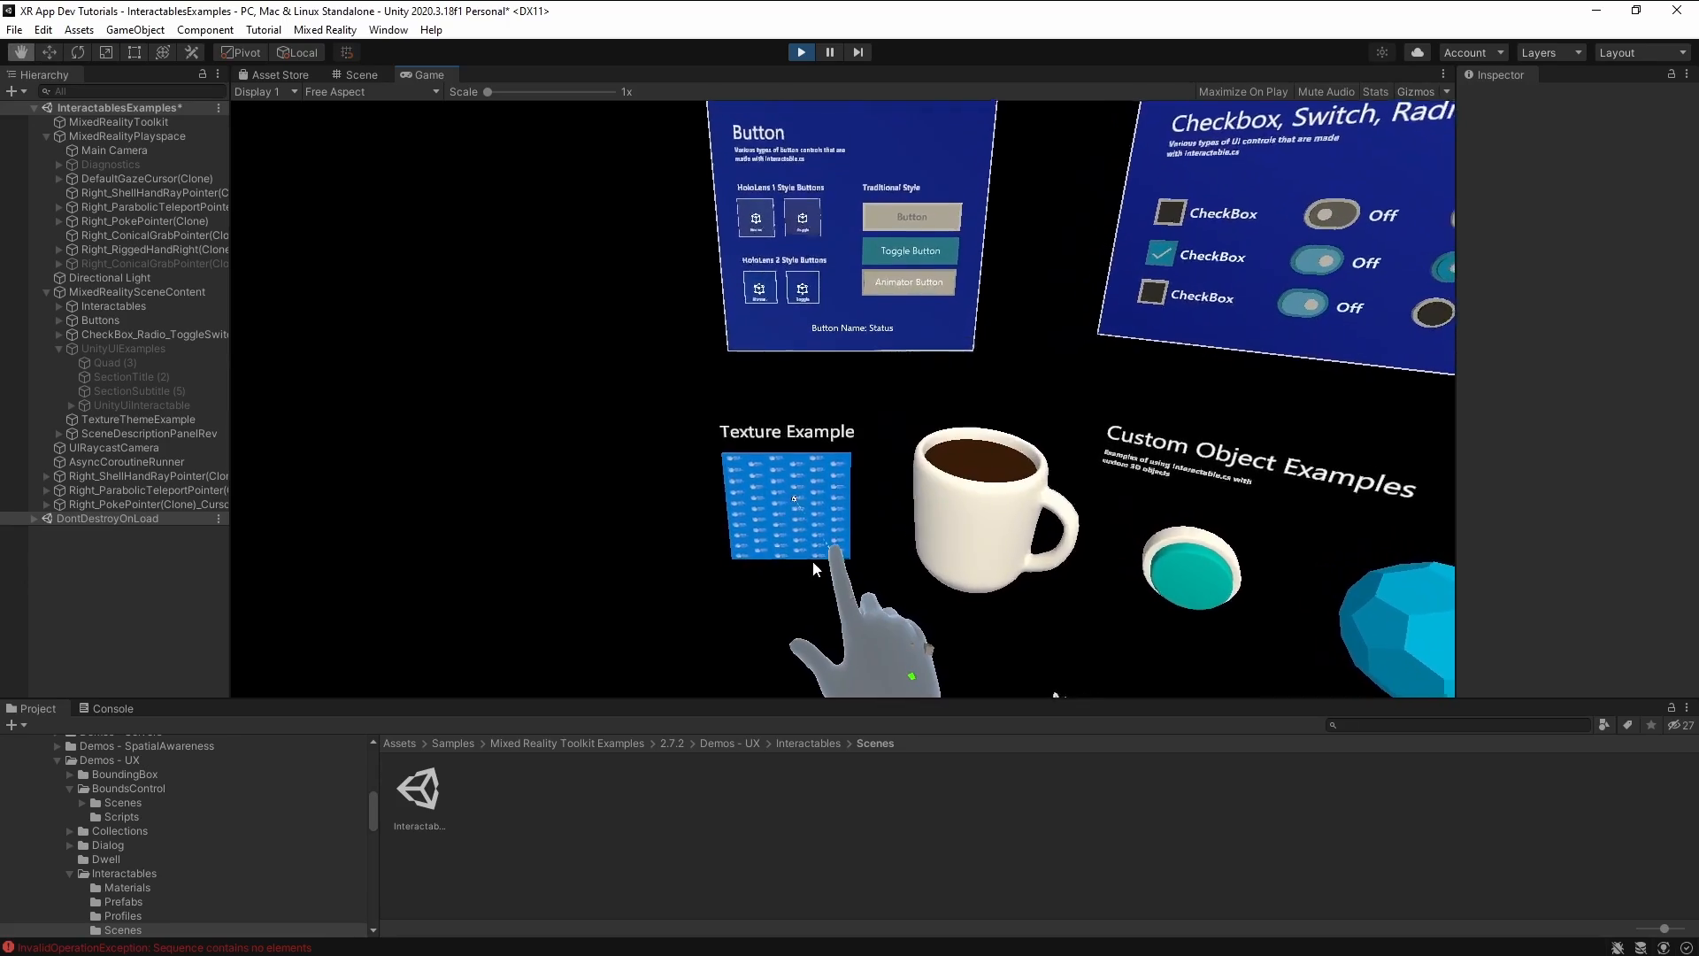
Move up to the round push button under Custom Object Examples and poke it in and out with the simulated finger.
{"action": "right_click_drag", "start_coordinate": [809, 560], "coordinate": [902, 569]}
{"action": "key", "text": "s"}
{"action": "key", "text": "q"}
{"action": "key", "text": "w"}
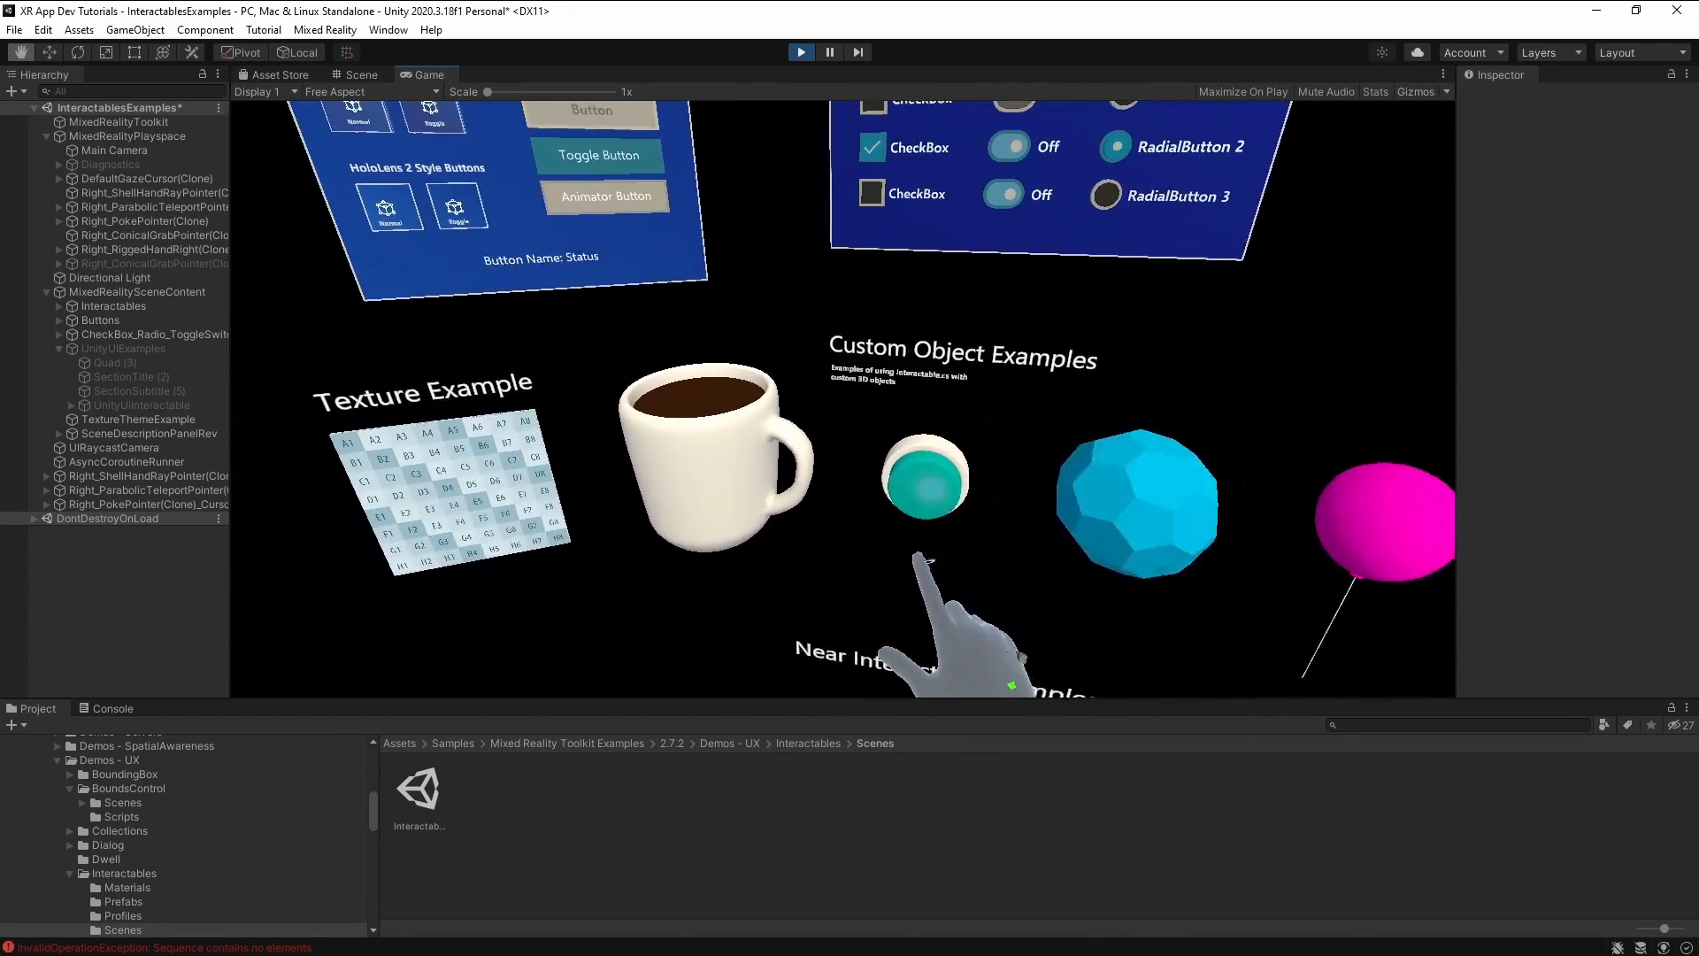
{"action": "key", "text": "w"}
{"action": "key", "text": "w"}
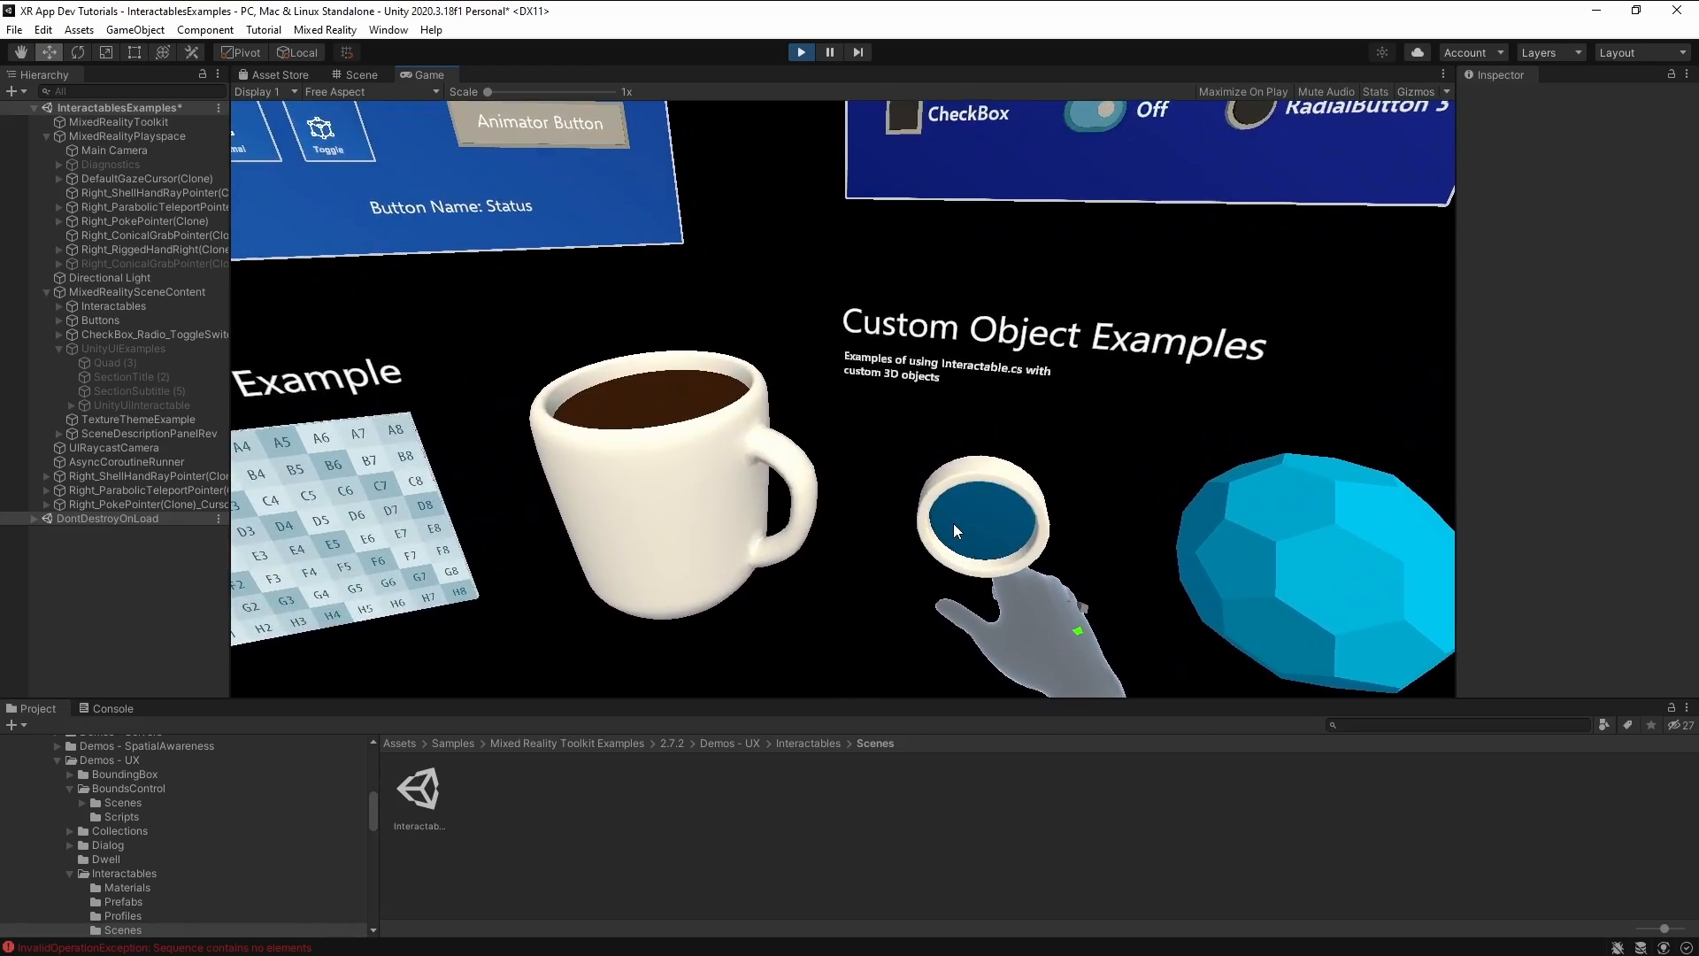
{"action": "key", "text": "s"}
{"action": "key", "text": "w"}
{"action": "key", "text": "s"}
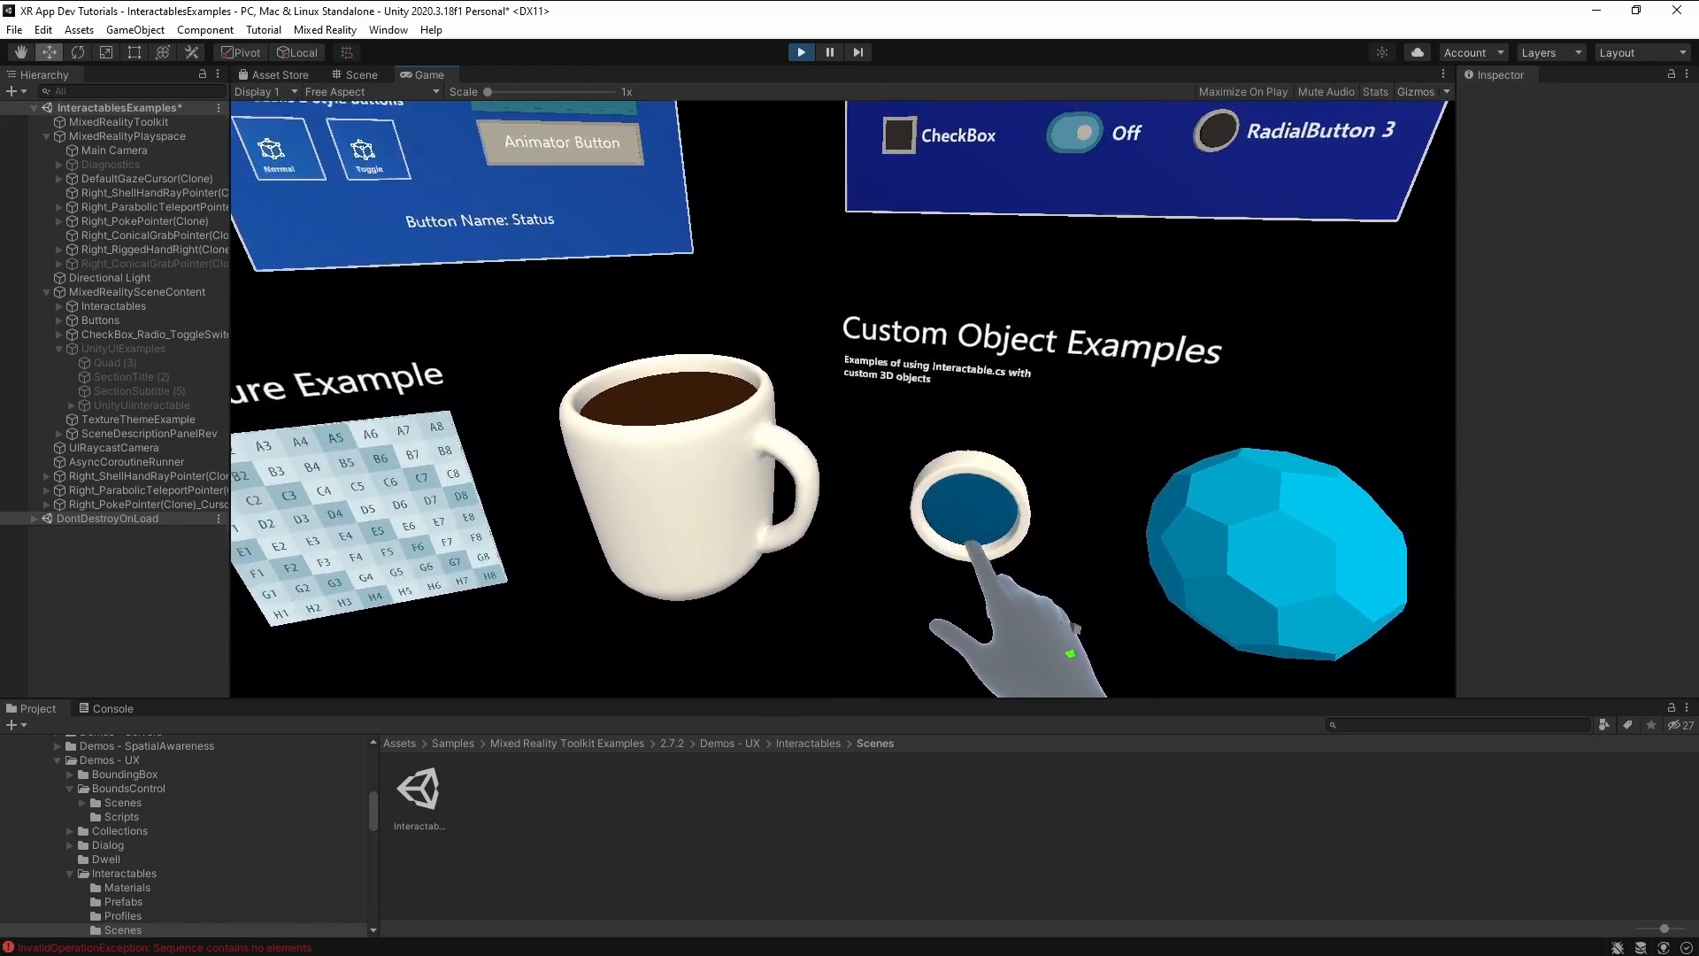
Step back from the custom objects and pinch the balloon repeatedly with the simulated hand's ray.
{"action": "key", "text": "s"}
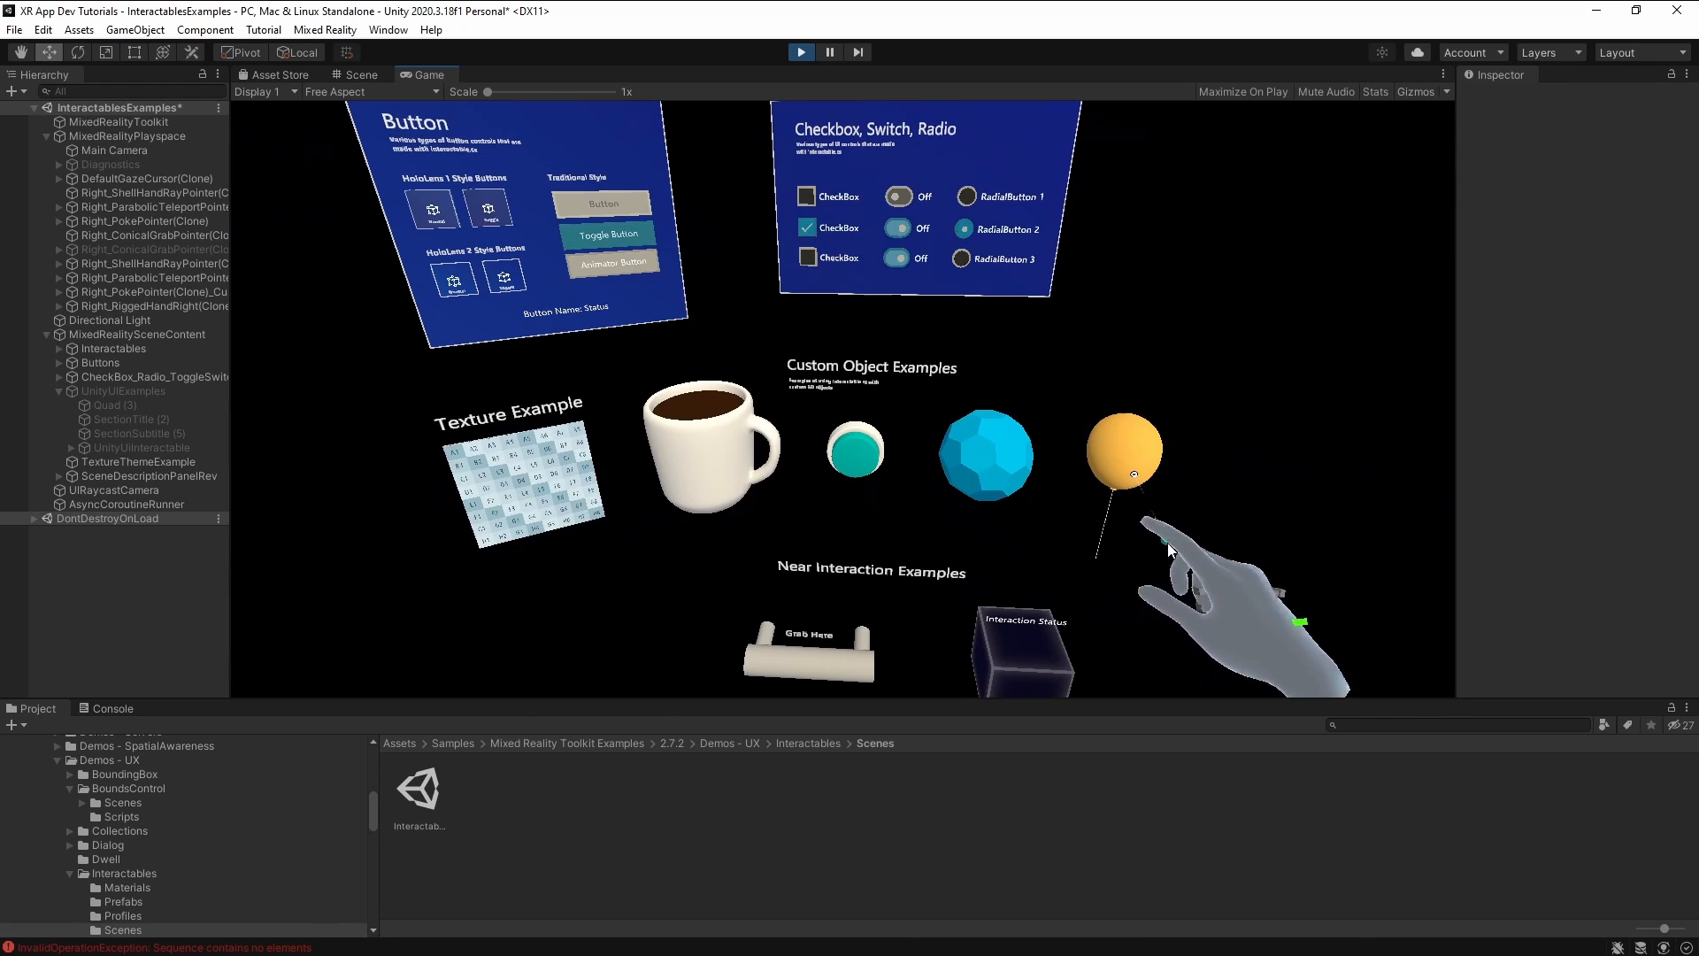
{"action": "left_click", "coordinate": [1170, 546]}
{"action": "left_click", "coordinate": [1166, 543]}
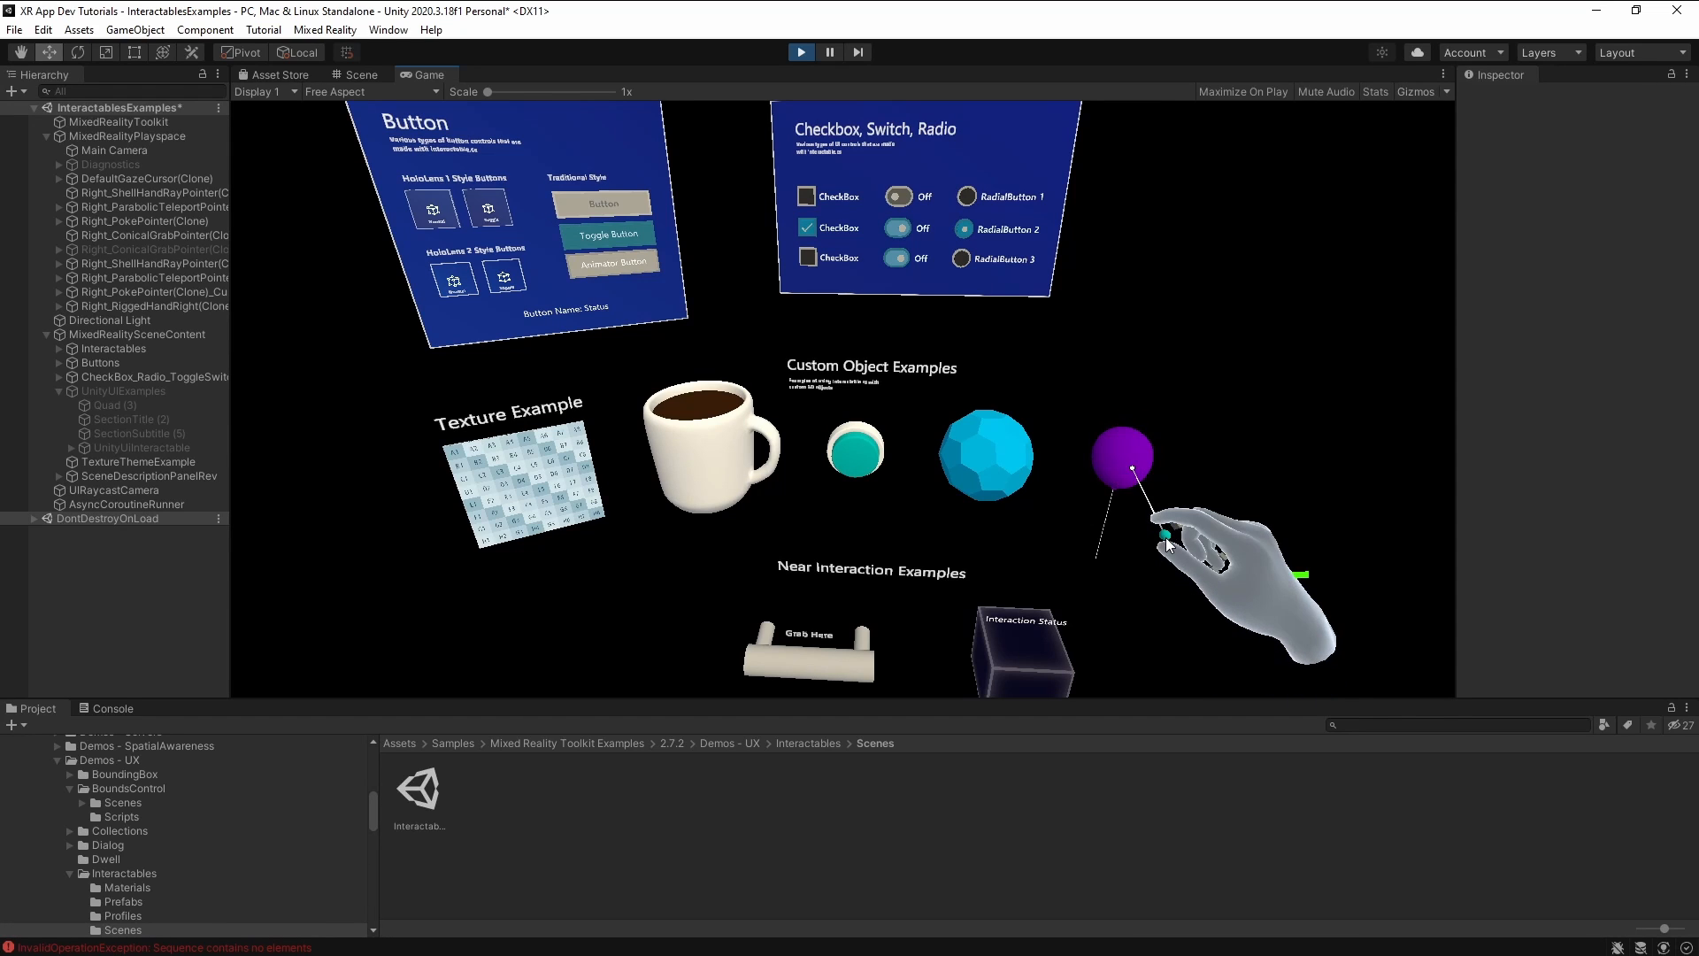
{"action": "left_click", "coordinate": [1167, 545]}
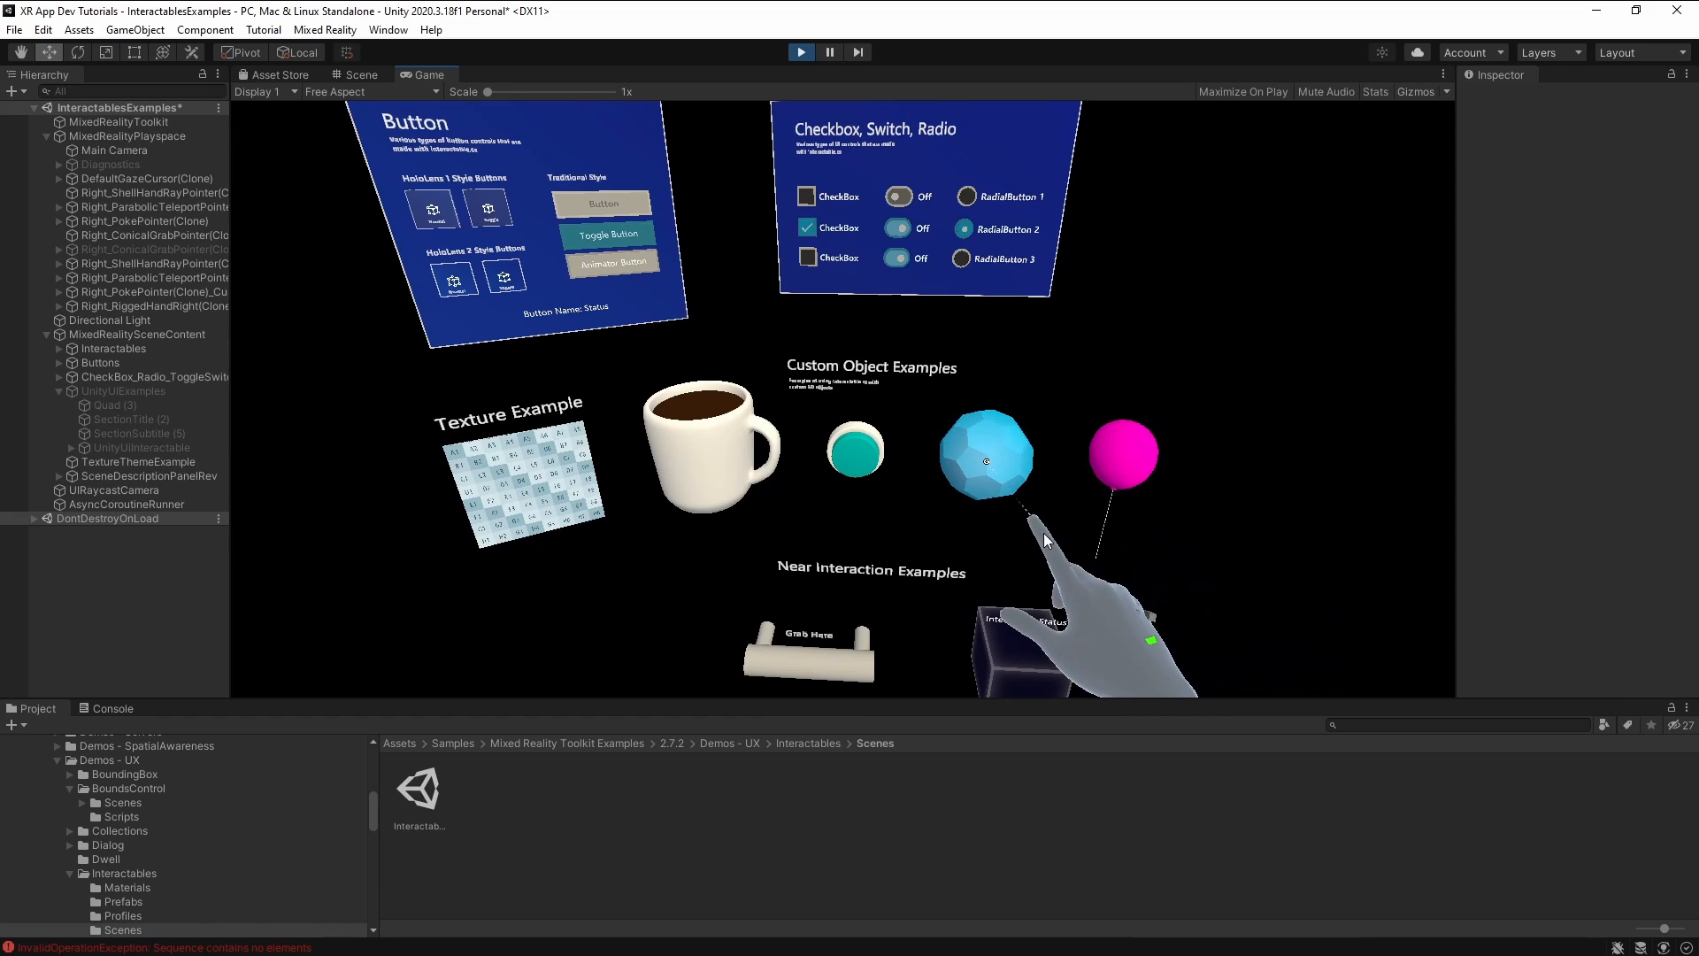
Move to the Near Interaction Examples and grab the Grab Here handle with the simulated hand.
{"action": "right_click_drag", "start_coordinate": [1011, 561], "coordinate": [1080, 531]}
{"action": "key", "text": "w"}
{"action": "key", "text": "q"}
{"action": "key", "text": "s"}
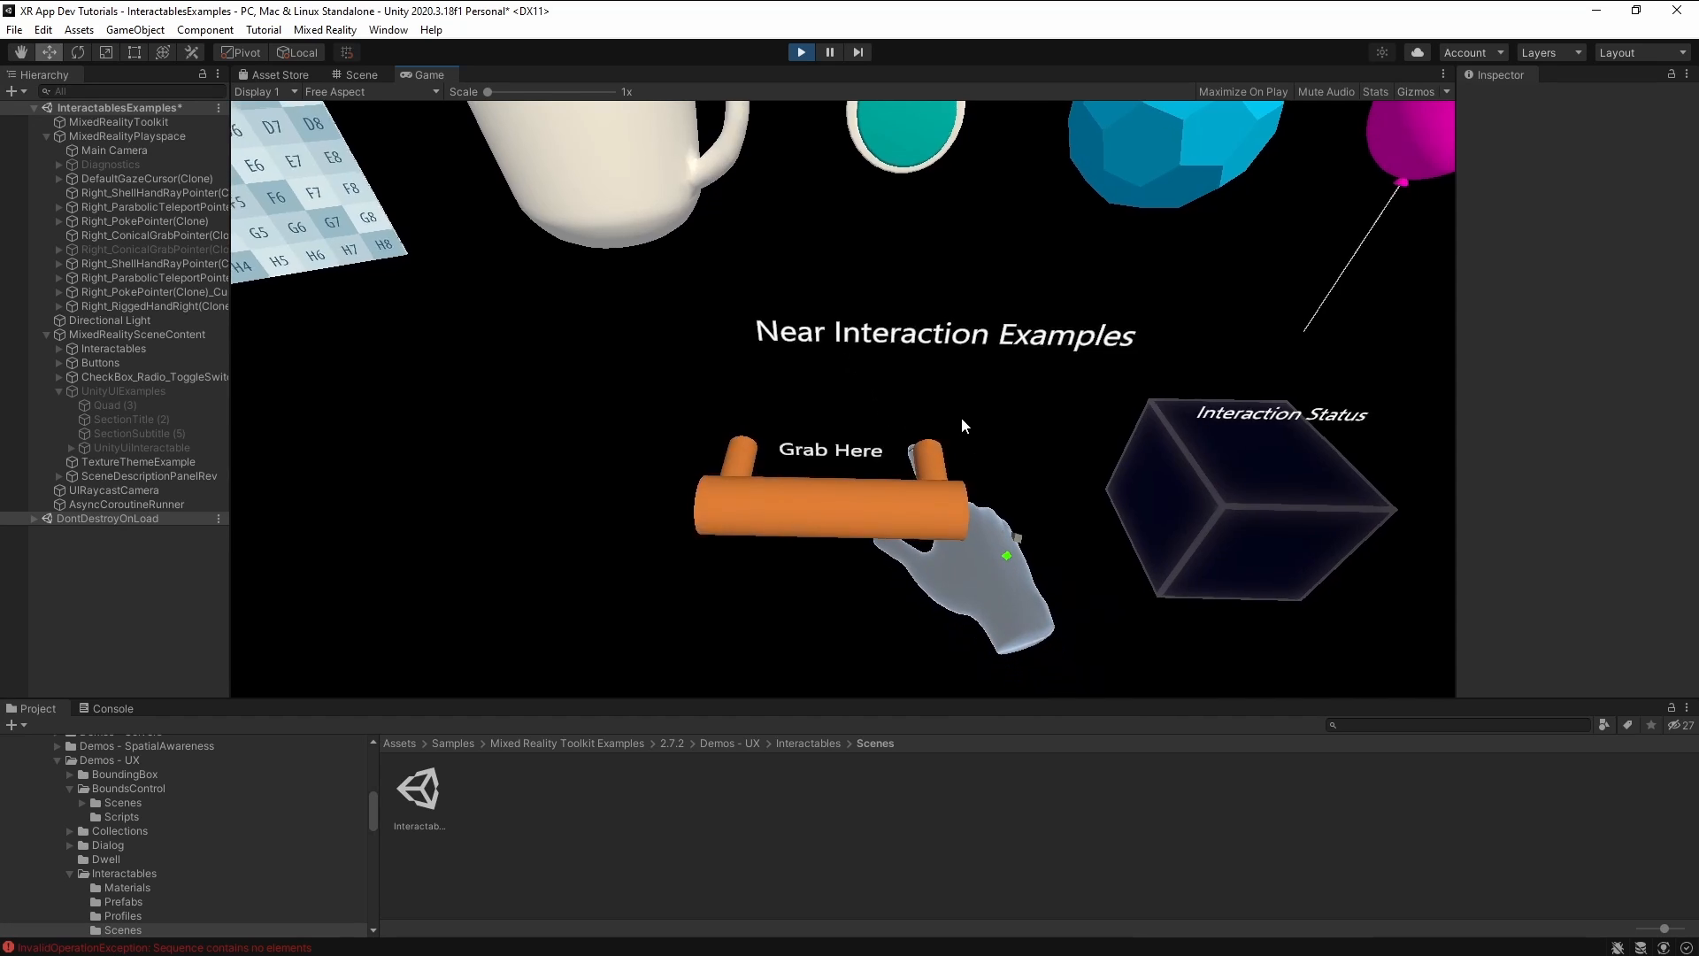
{"action": "key", "text": "s"}
{"action": "left_click", "coordinate": [945, 422]}
{"action": "left_click_drag", "start_coordinate": [945, 428], "coordinate": [973, 420]}
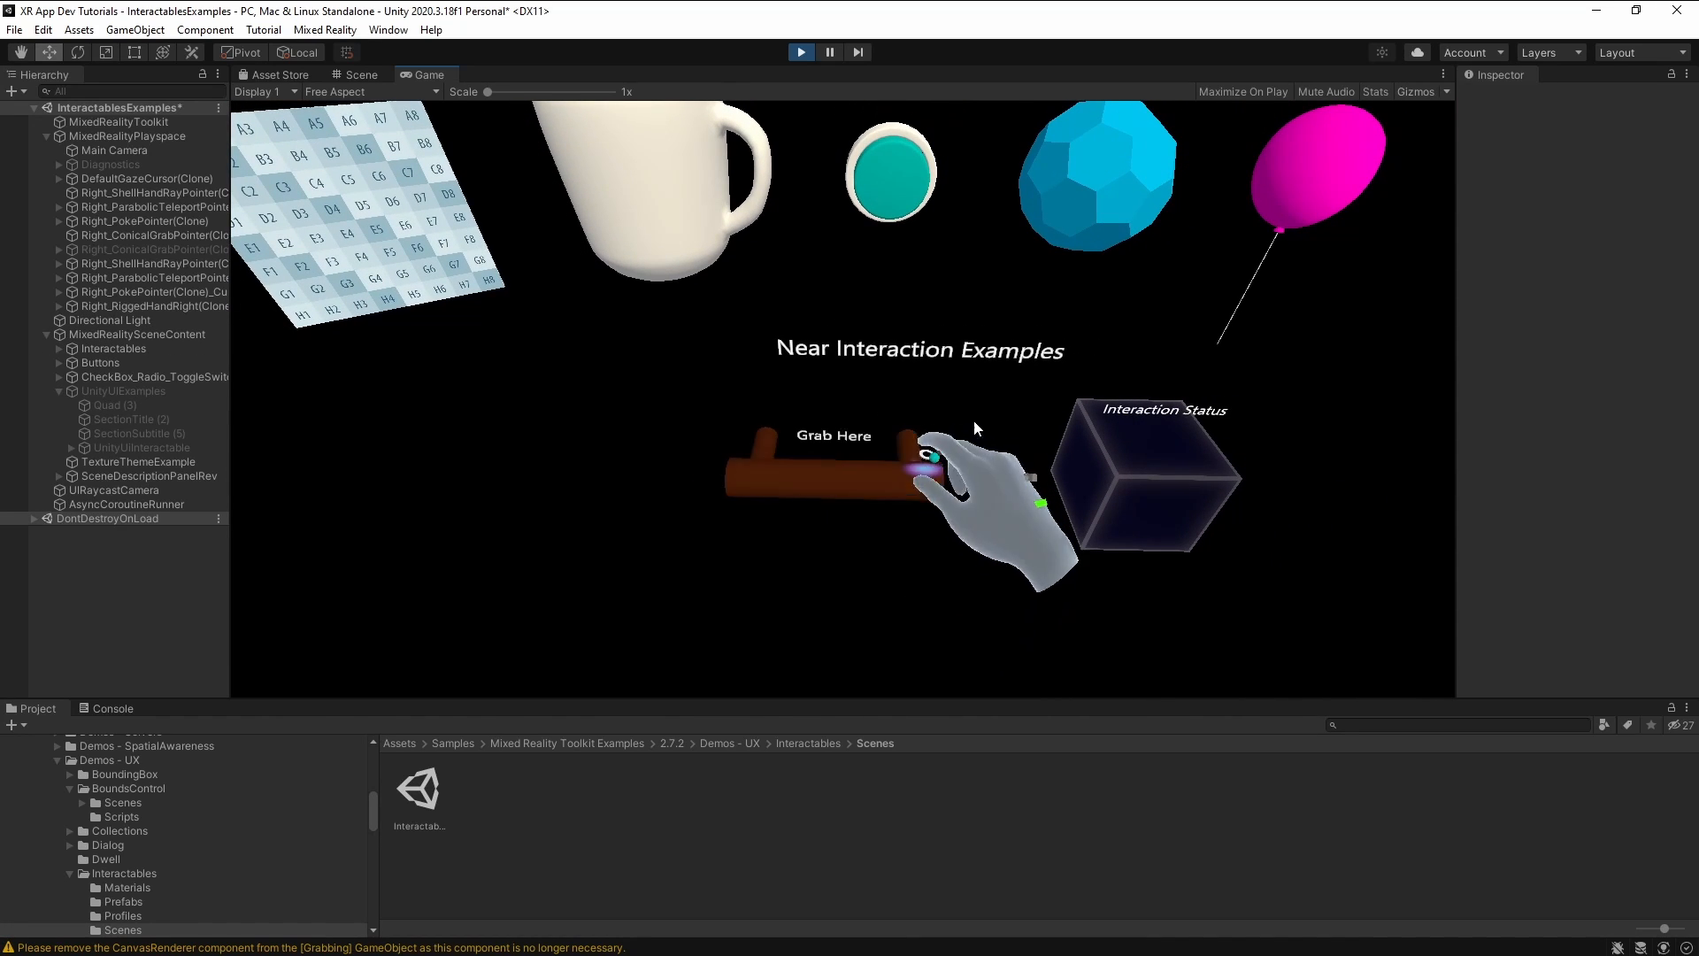
{"action": "right_click_drag", "start_coordinate": [968, 418], "coordinate": [966, 265]}
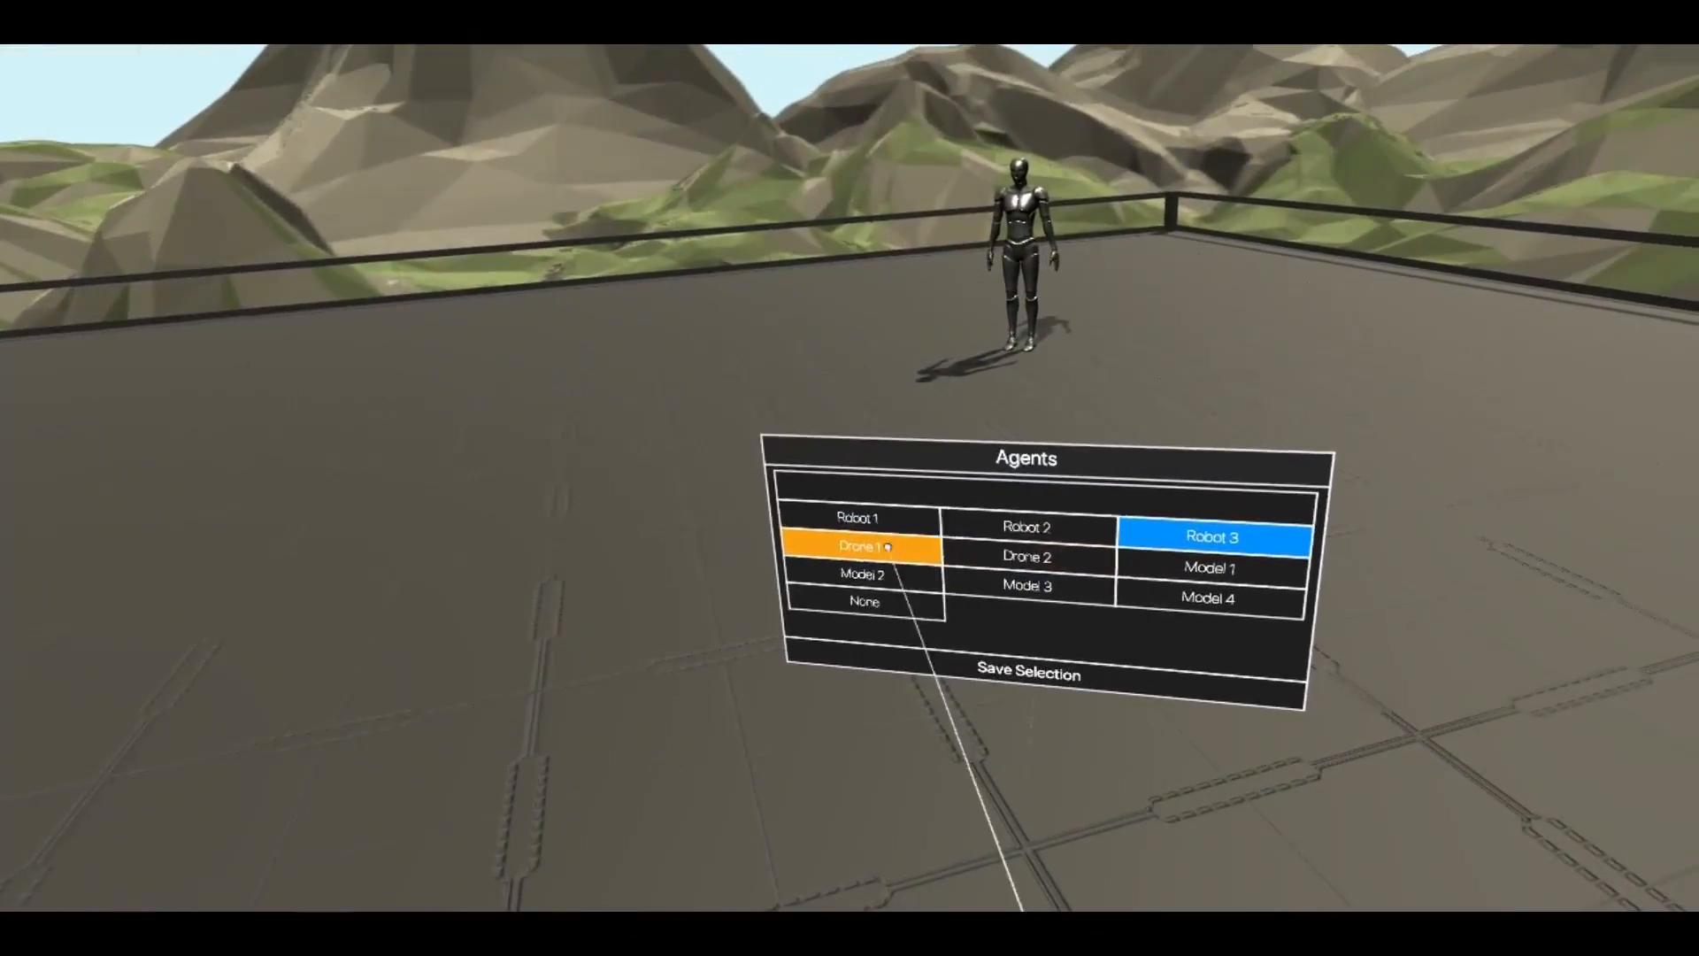
In the VR demo application's Agents panel, swap the agent to Drone 1, Drone 2, Model 1 and Model 2 in turn.
{"action": "left_click", "coordinate": [886, 546]}
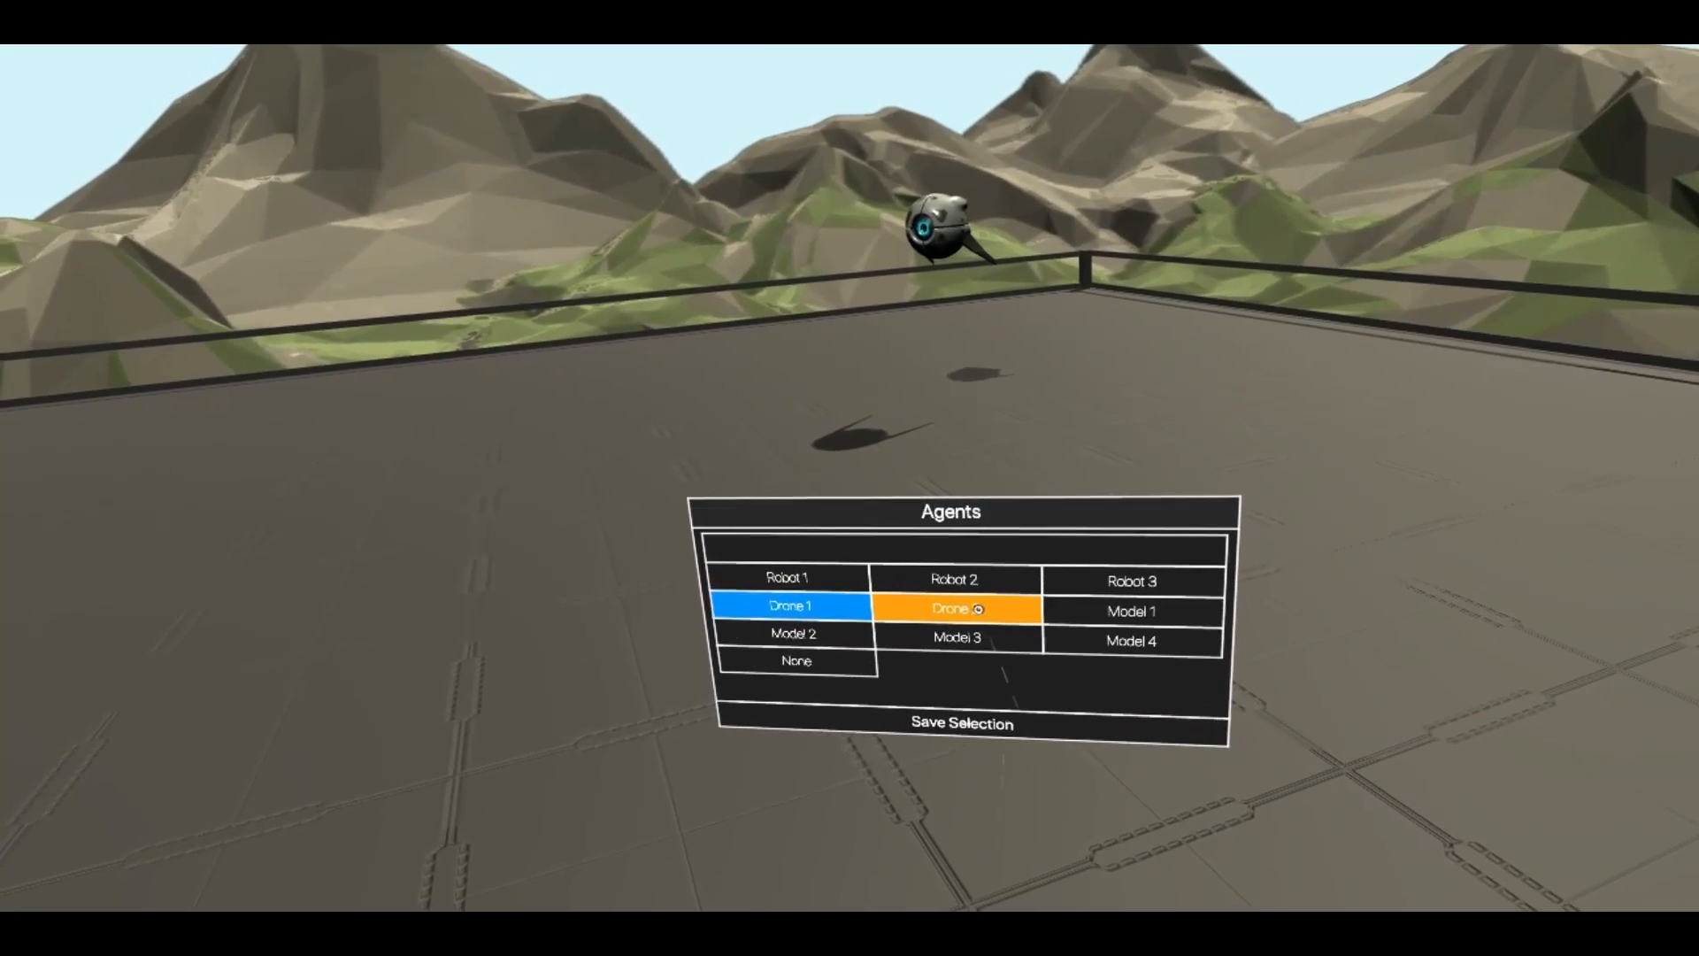
{"action": "left_click", "coordinate": [969, 605]}
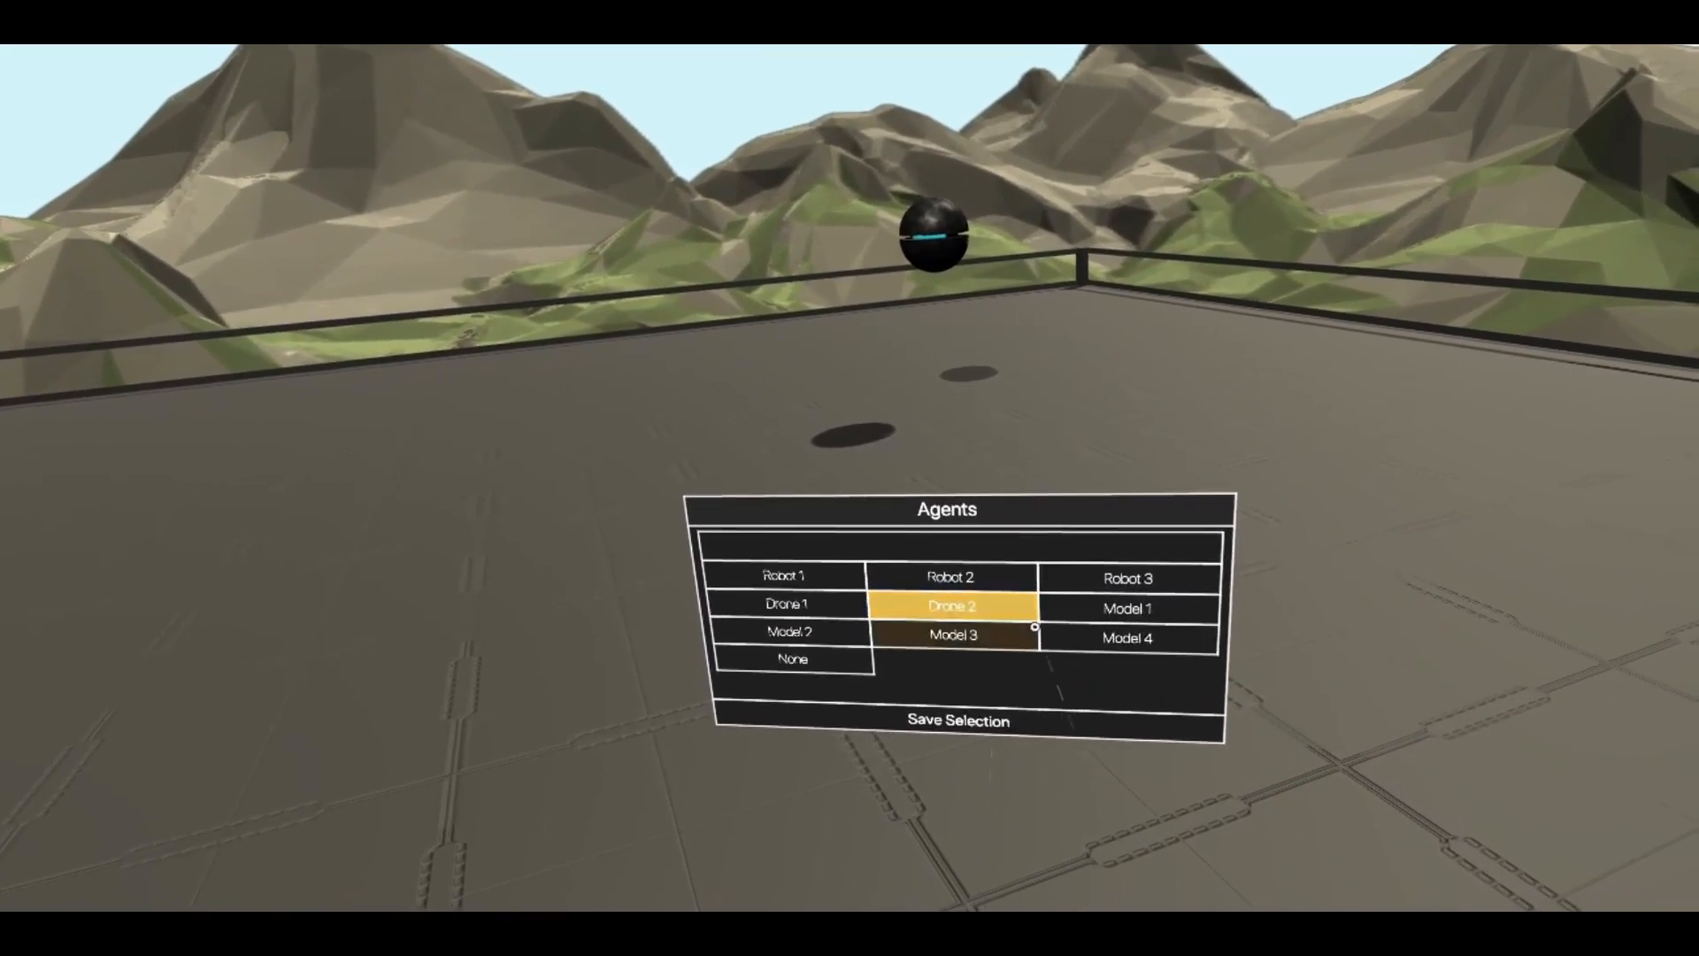
{"action": "left_click", "coordinate": [1075, 619]}
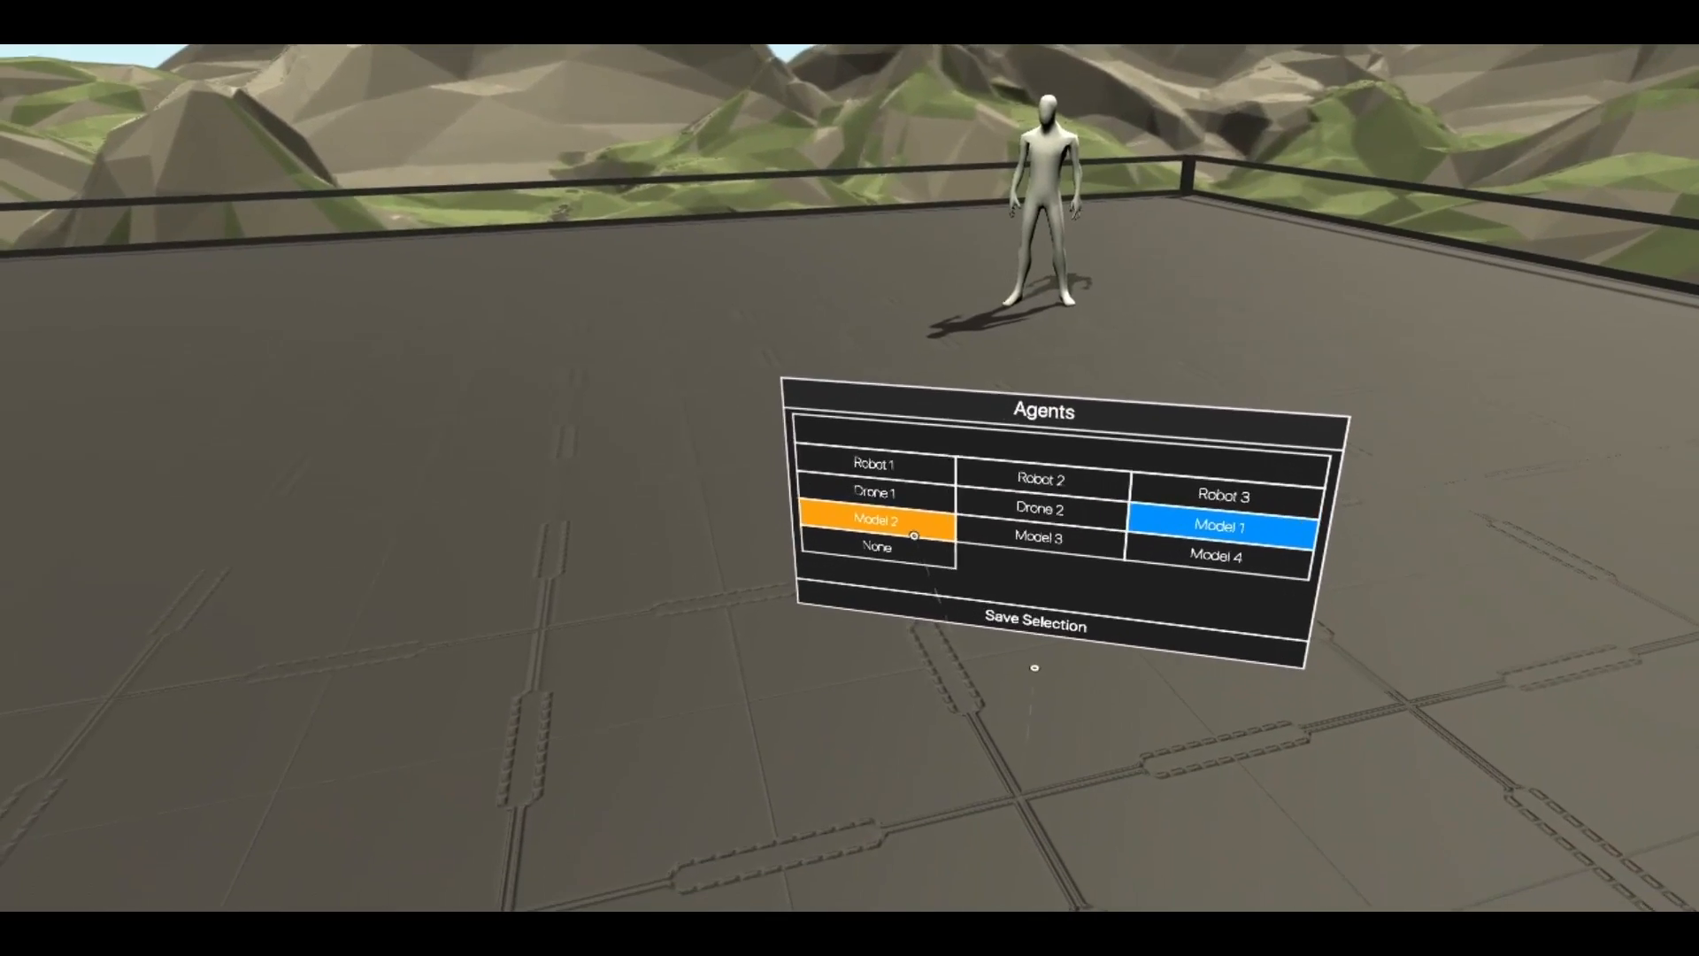
{"action": "left_click", "coordinate": [904, 621]}
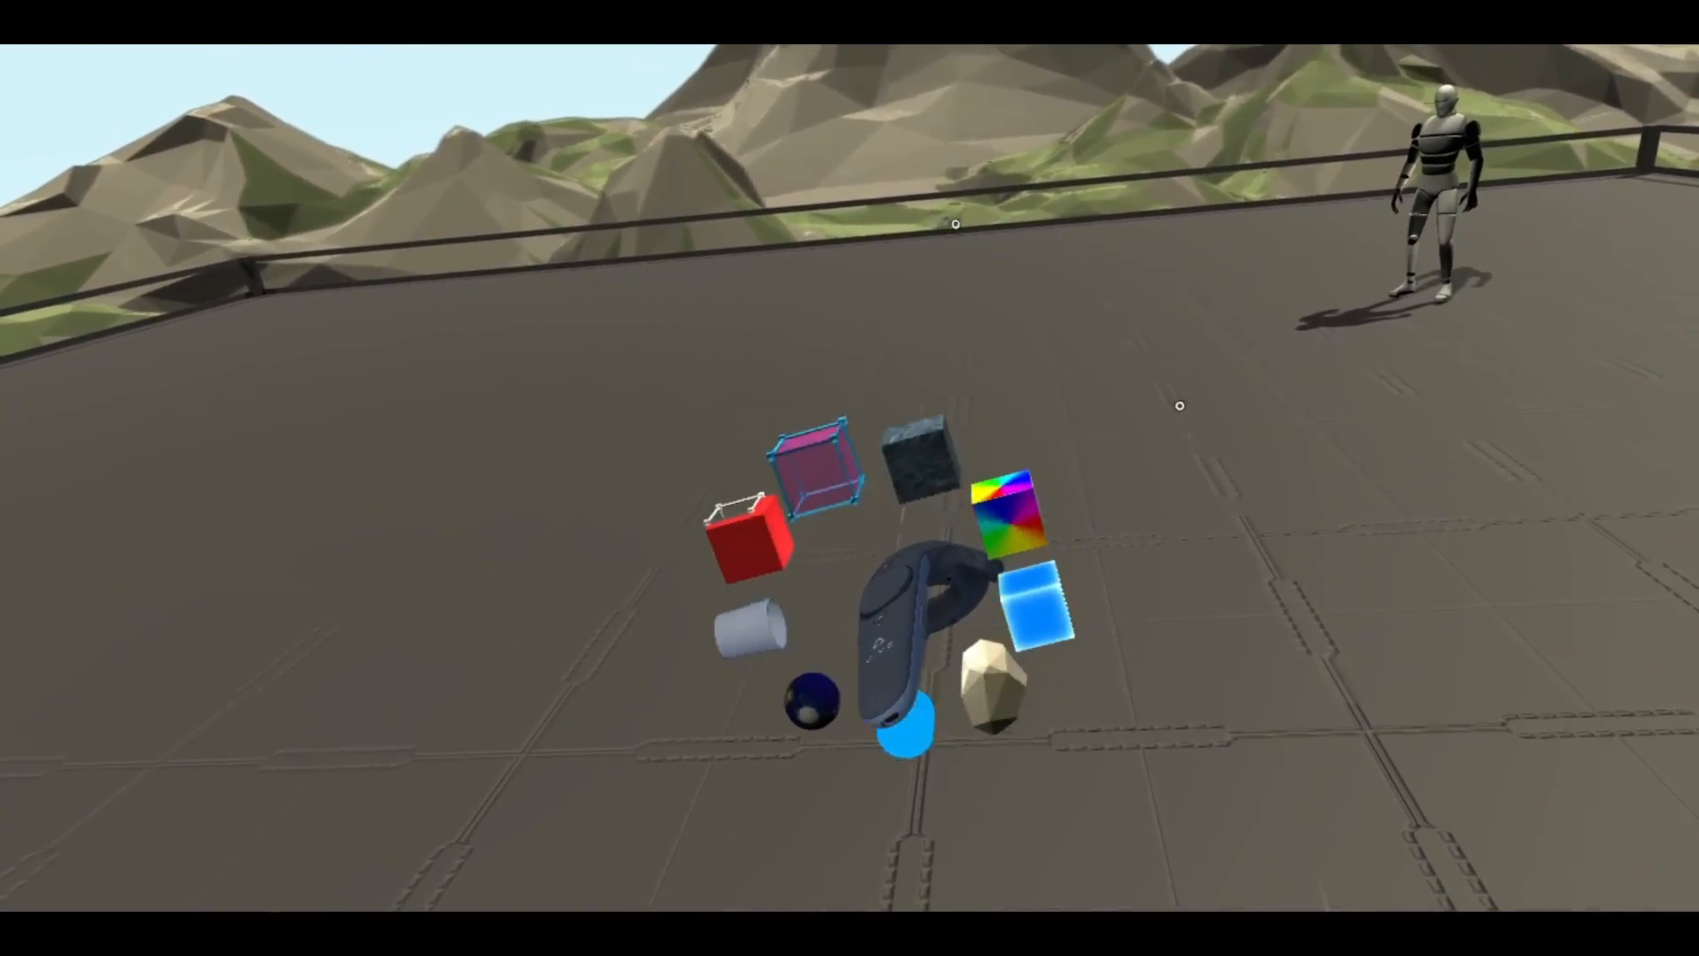
Load Thrust4.sr3 through the Reservoir Model Loader and open the Visualization Gradient Editor.
{"action": "left_click", "coordinate": [1029, 602]}
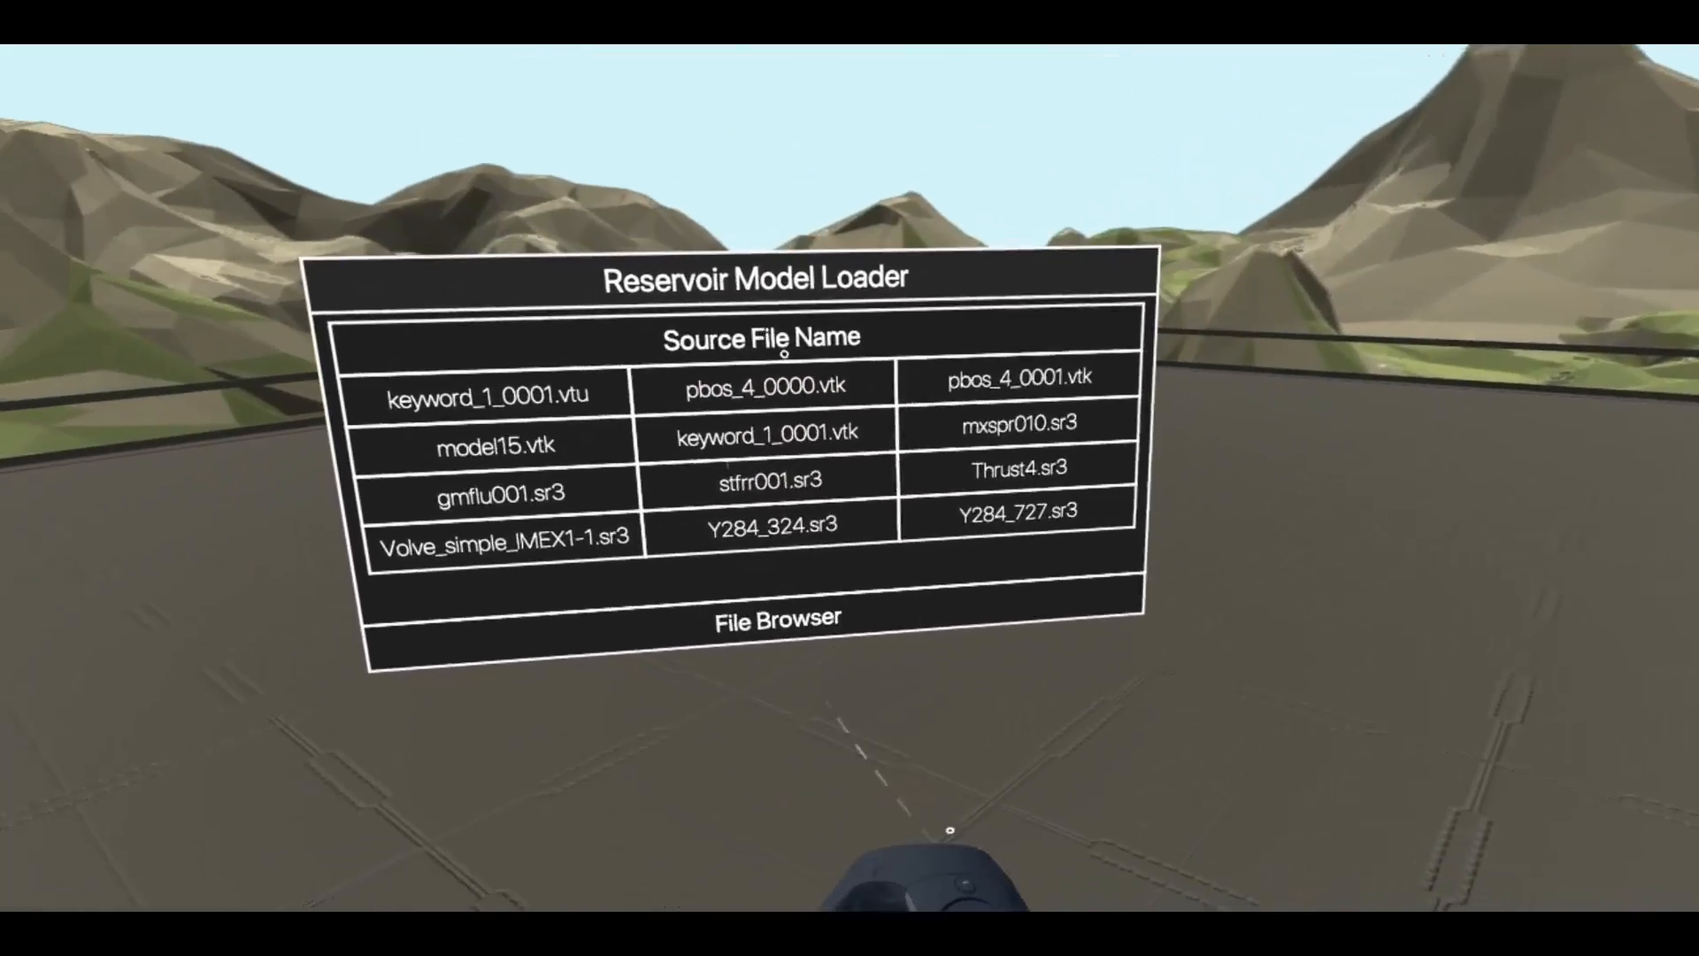
{"action": "left_click", "coordinate": [1018, 468]}
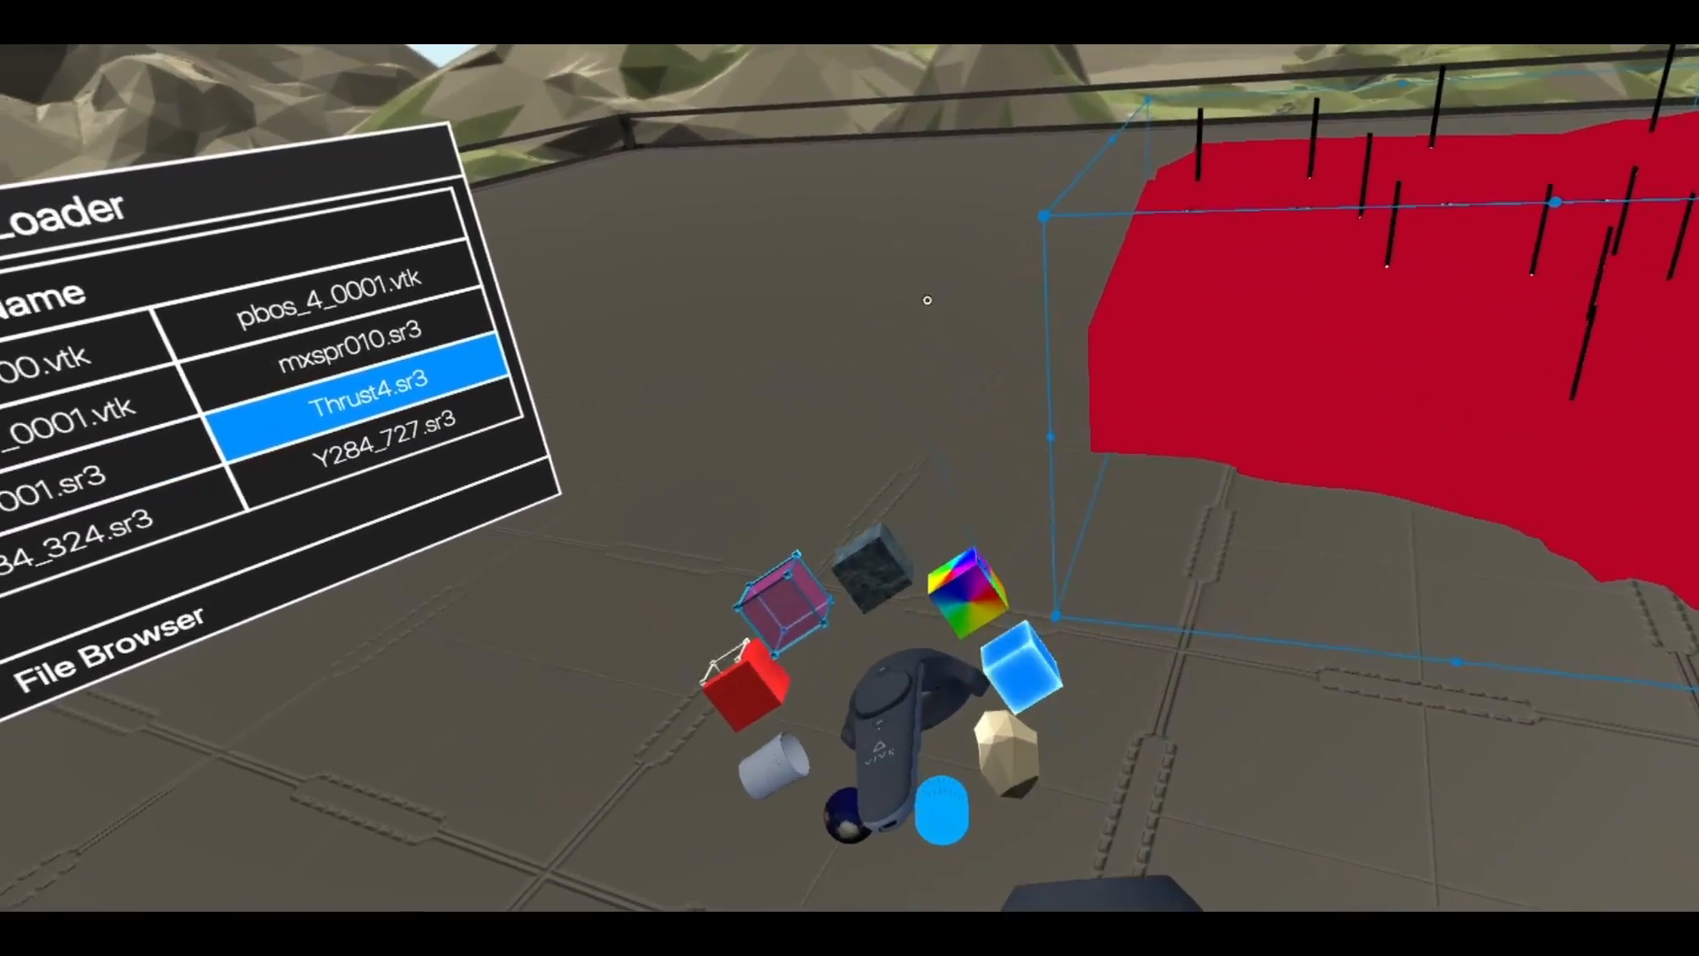
{"action": "left_click", "coordinate": [968, 593]}
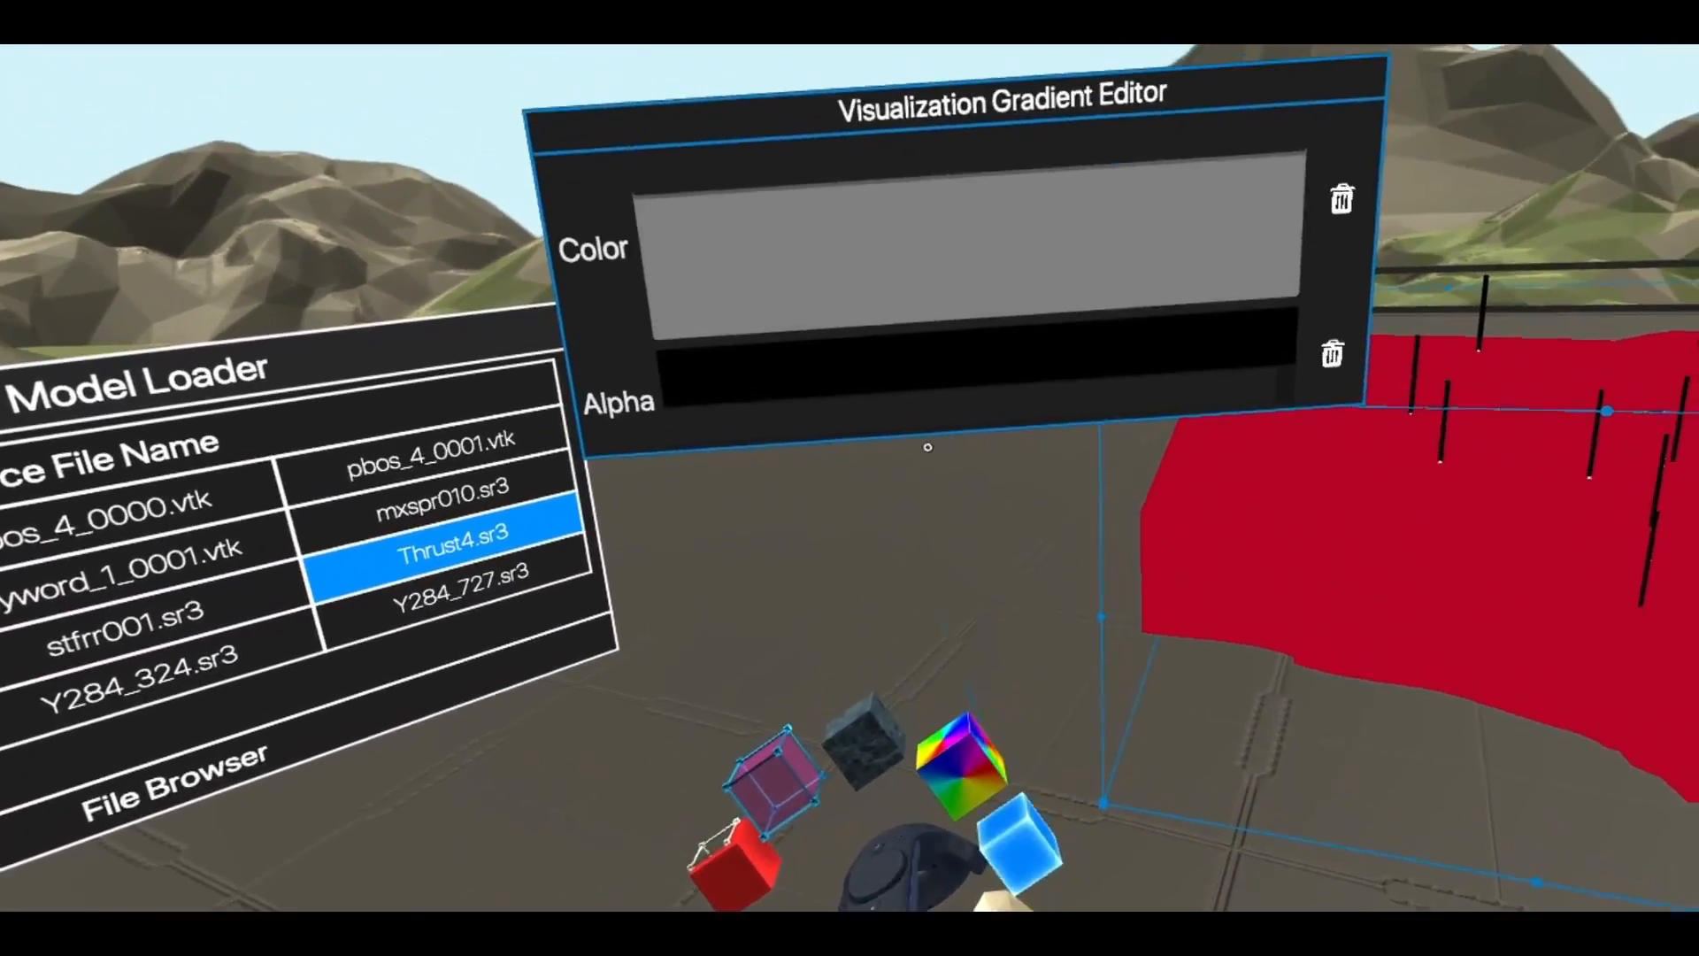
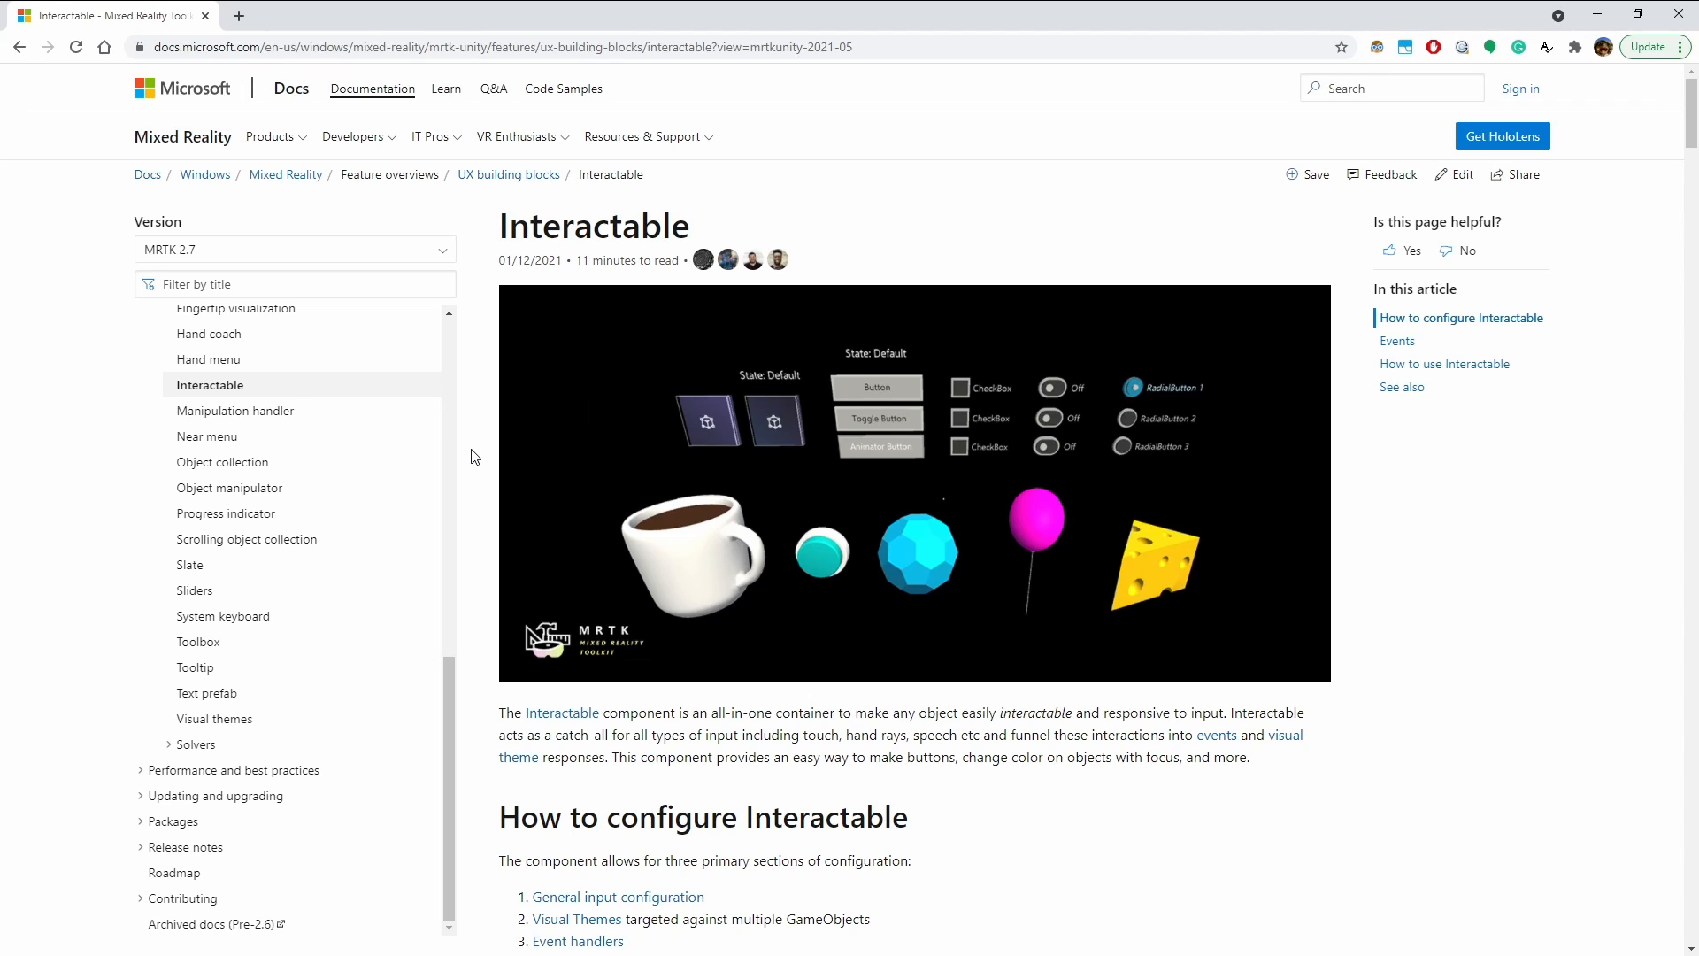
Return to the MRTK-Unity documentation overview in the browser and go to its Feature areas section.
{"action": "left_click", "coordinate": [20, 50]}
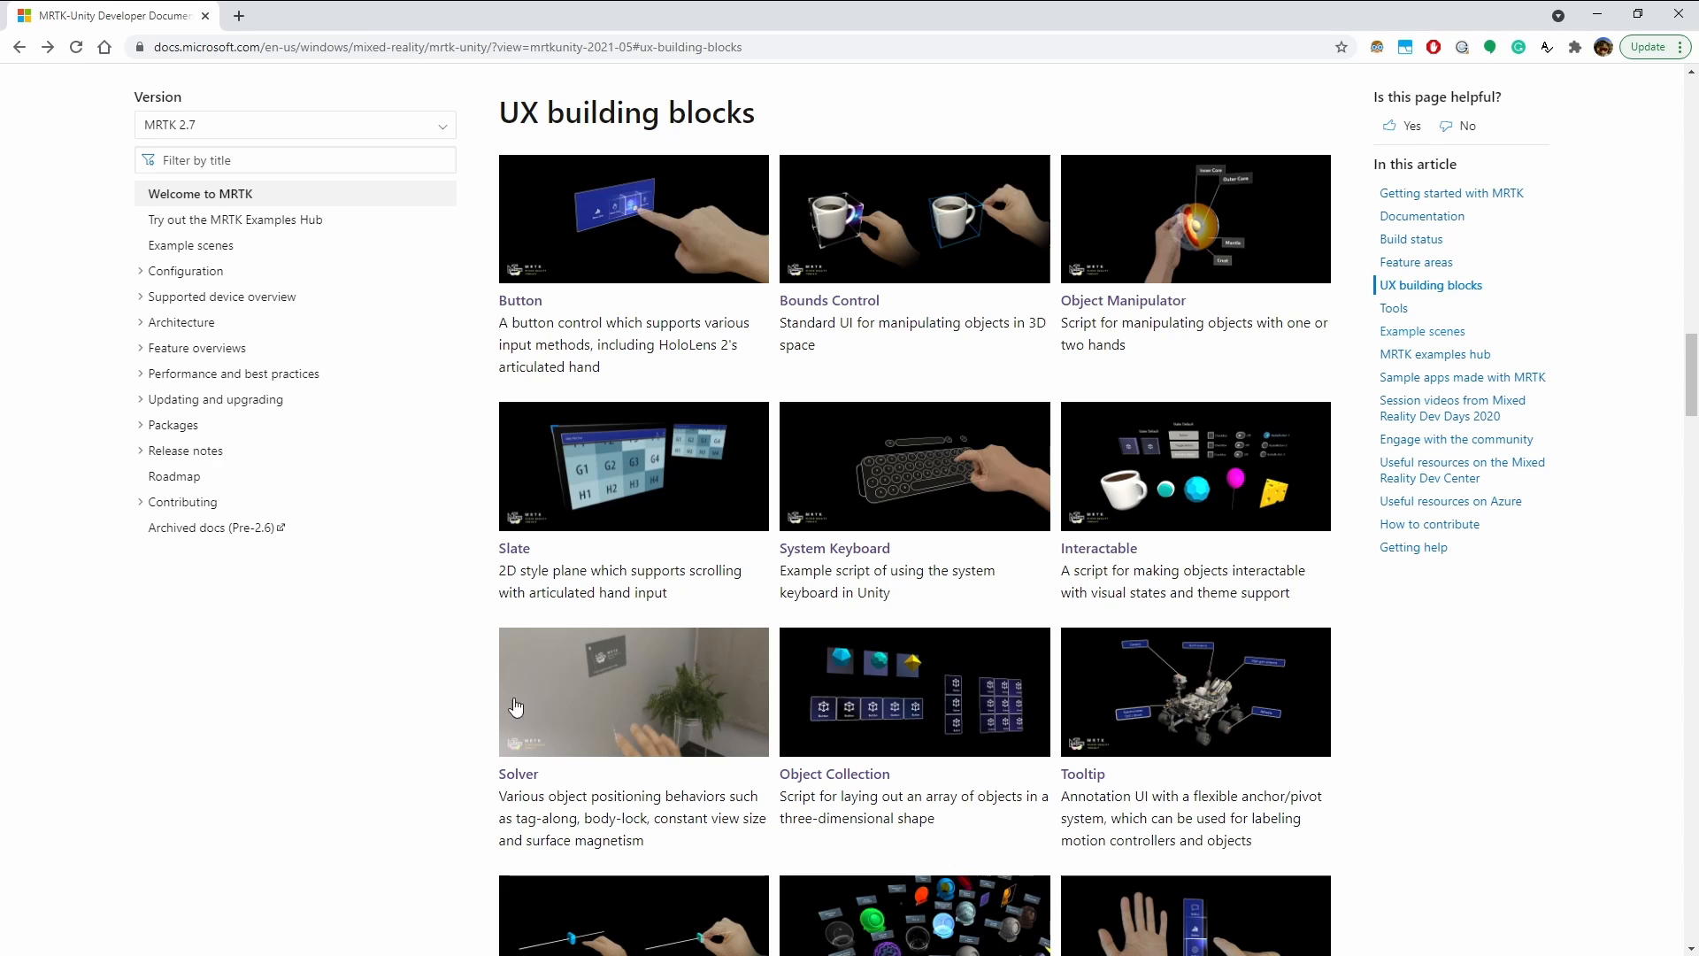
{"action": "scroll", "coordinate": [787, 655], "scroll_direction": "up", "scroll_amount": 8}
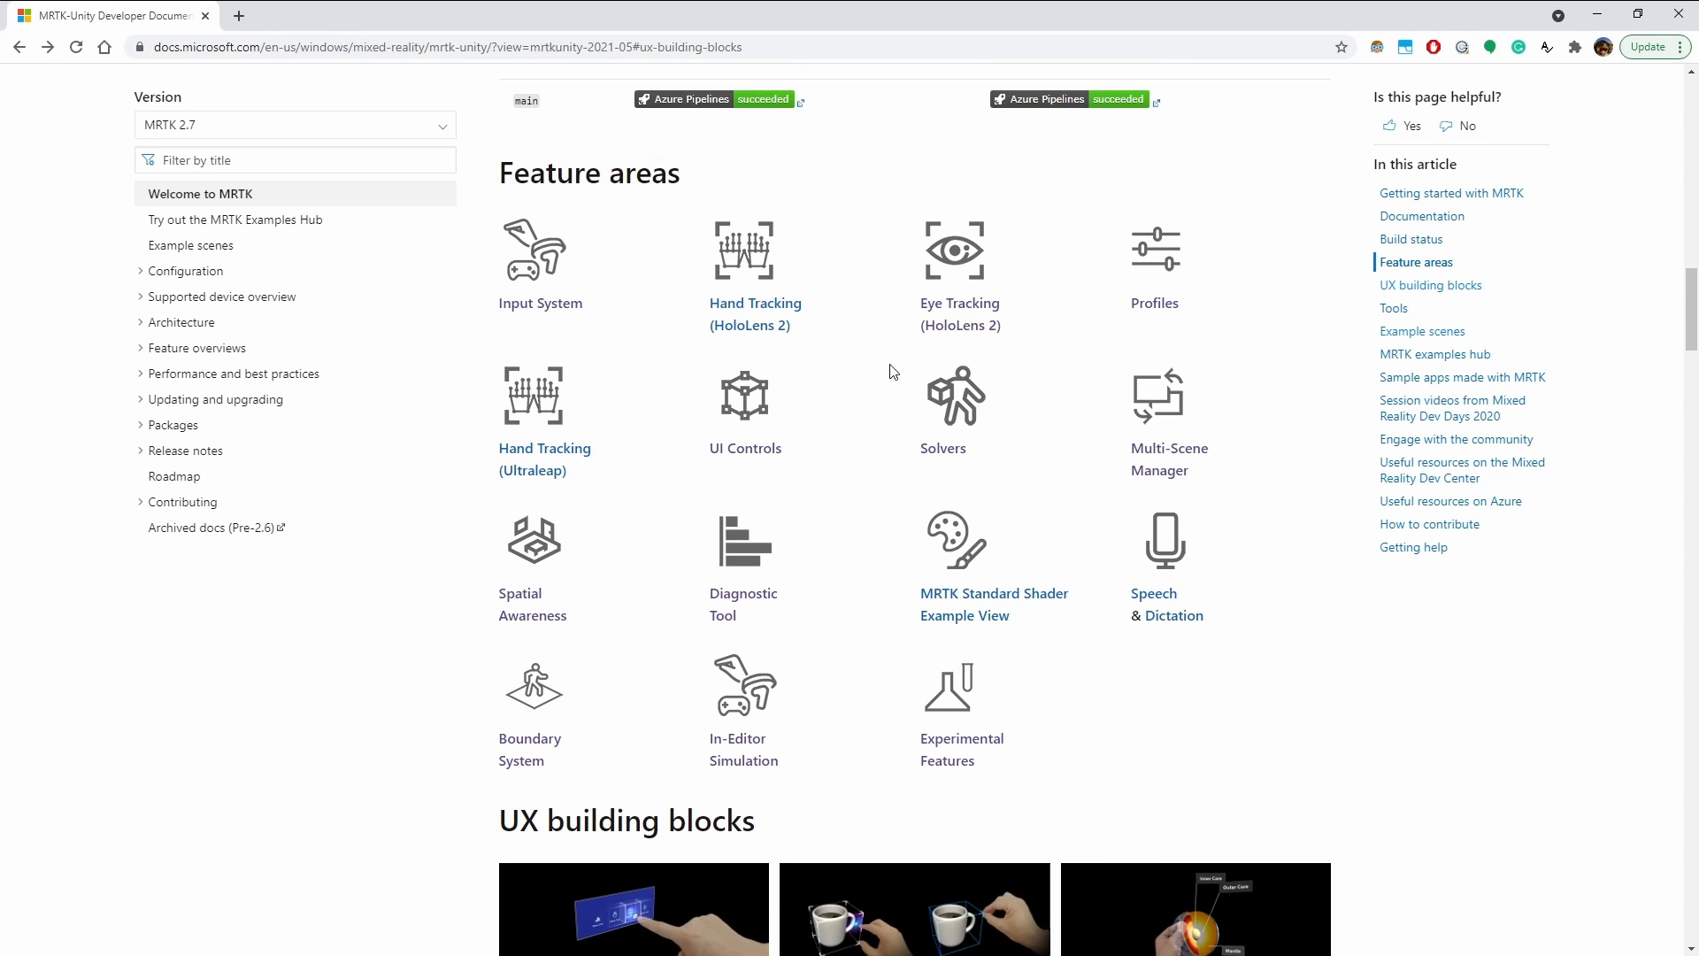
Open the Object Collection page from the UX building blocks section of the documentation.
{"action": "scroll", "coordinate": [892, 372], "scroll_direction": "down", "scroll_amount": 10}
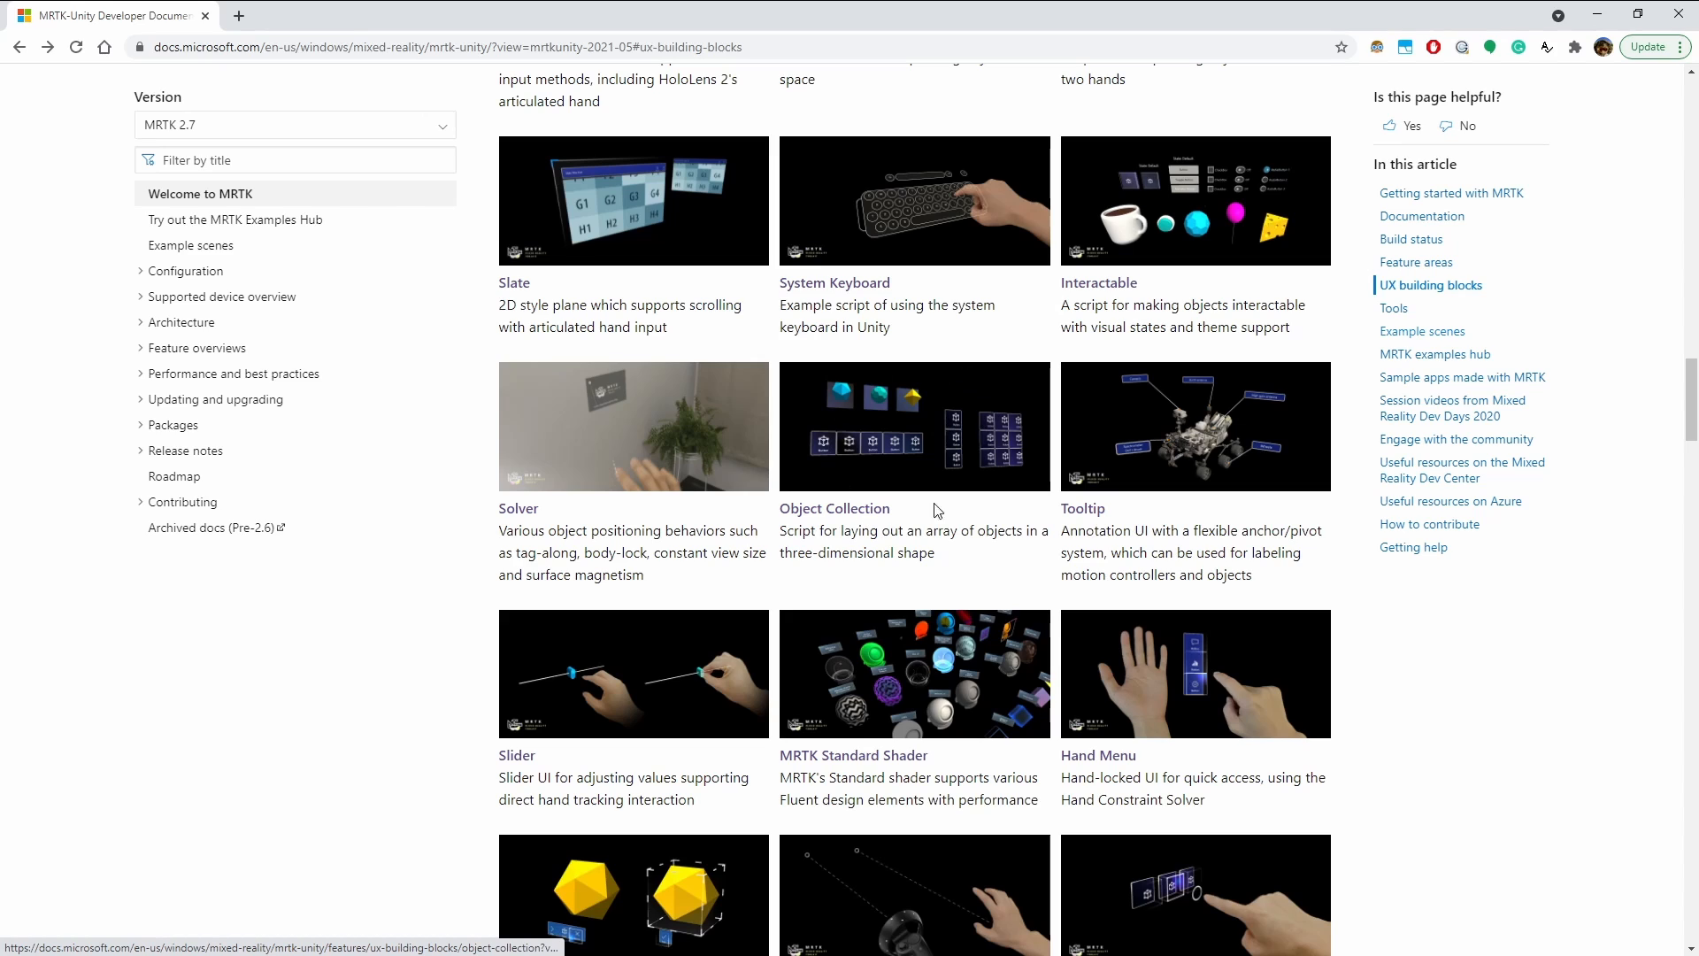
{"action": "left_click", "coordinate": [825, 511]}
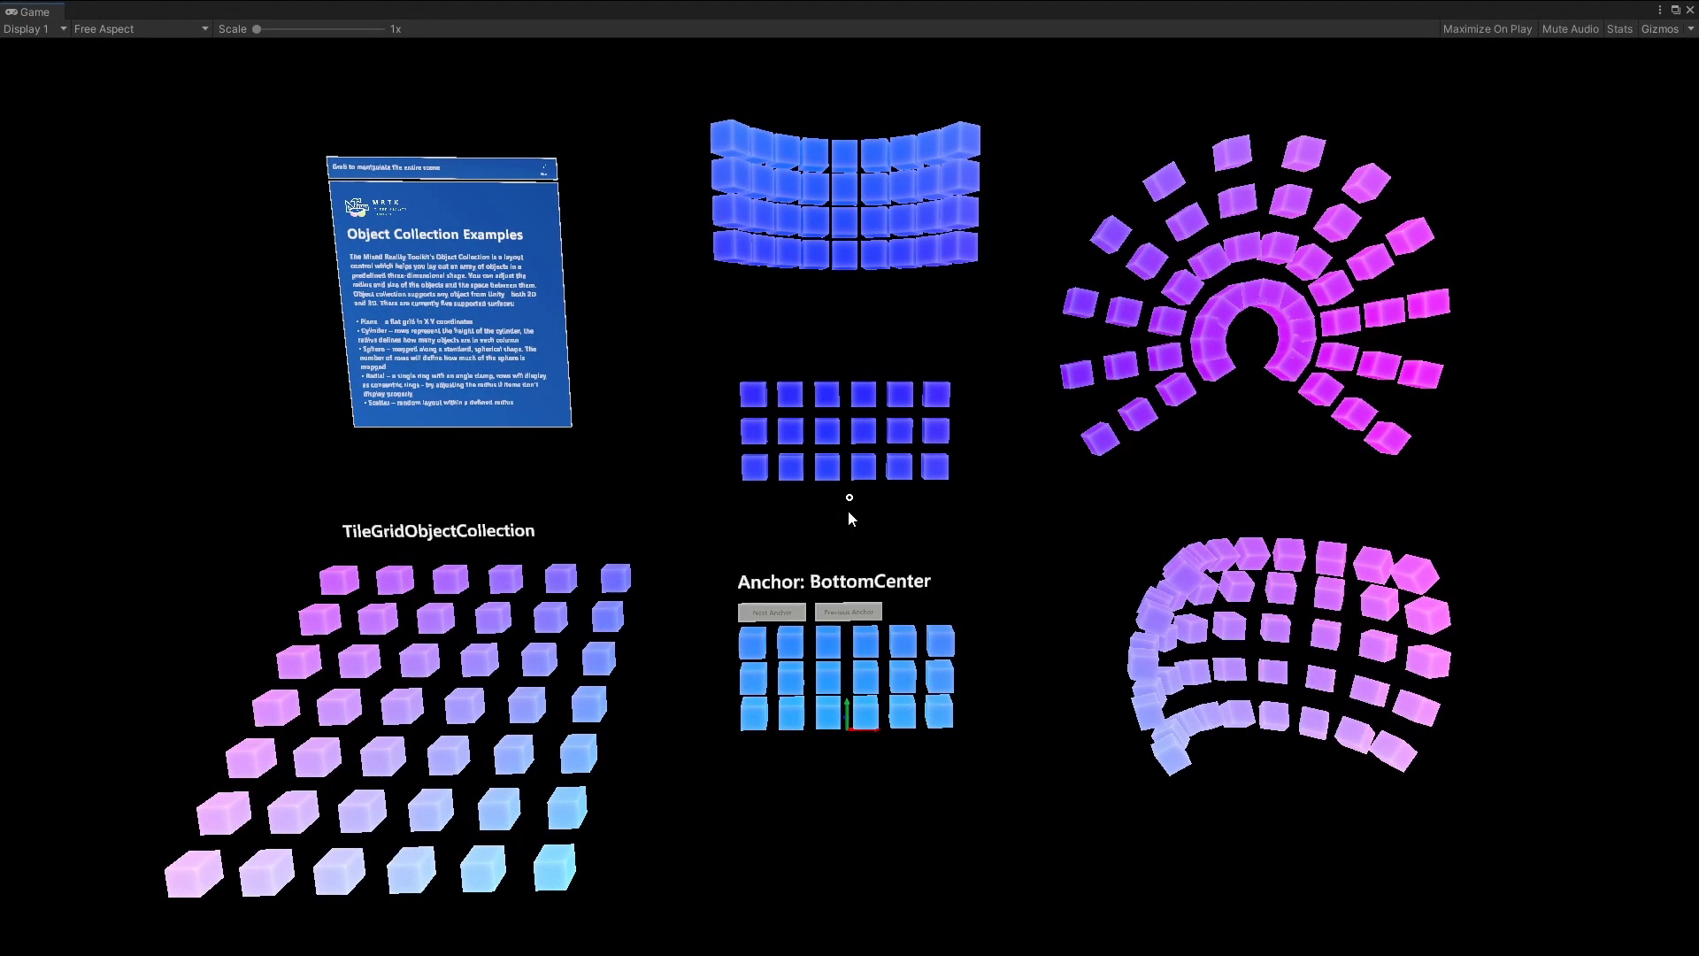
In Unity's Object Collection Examples scene, examine the flat cube grid up close from both sides.
{"action": "right_click_drag", "start_coordinate": [848, 511], "coordinate": [1027, 498]}
{"action": "key", "text": "w"}
{"action": "key", "text": "s"}
{"action": "key", "text": "w"}
{"action": "key", "text": "d"}
{"action": "key", "text": "w"}
{"action": "key", "text": "a"}
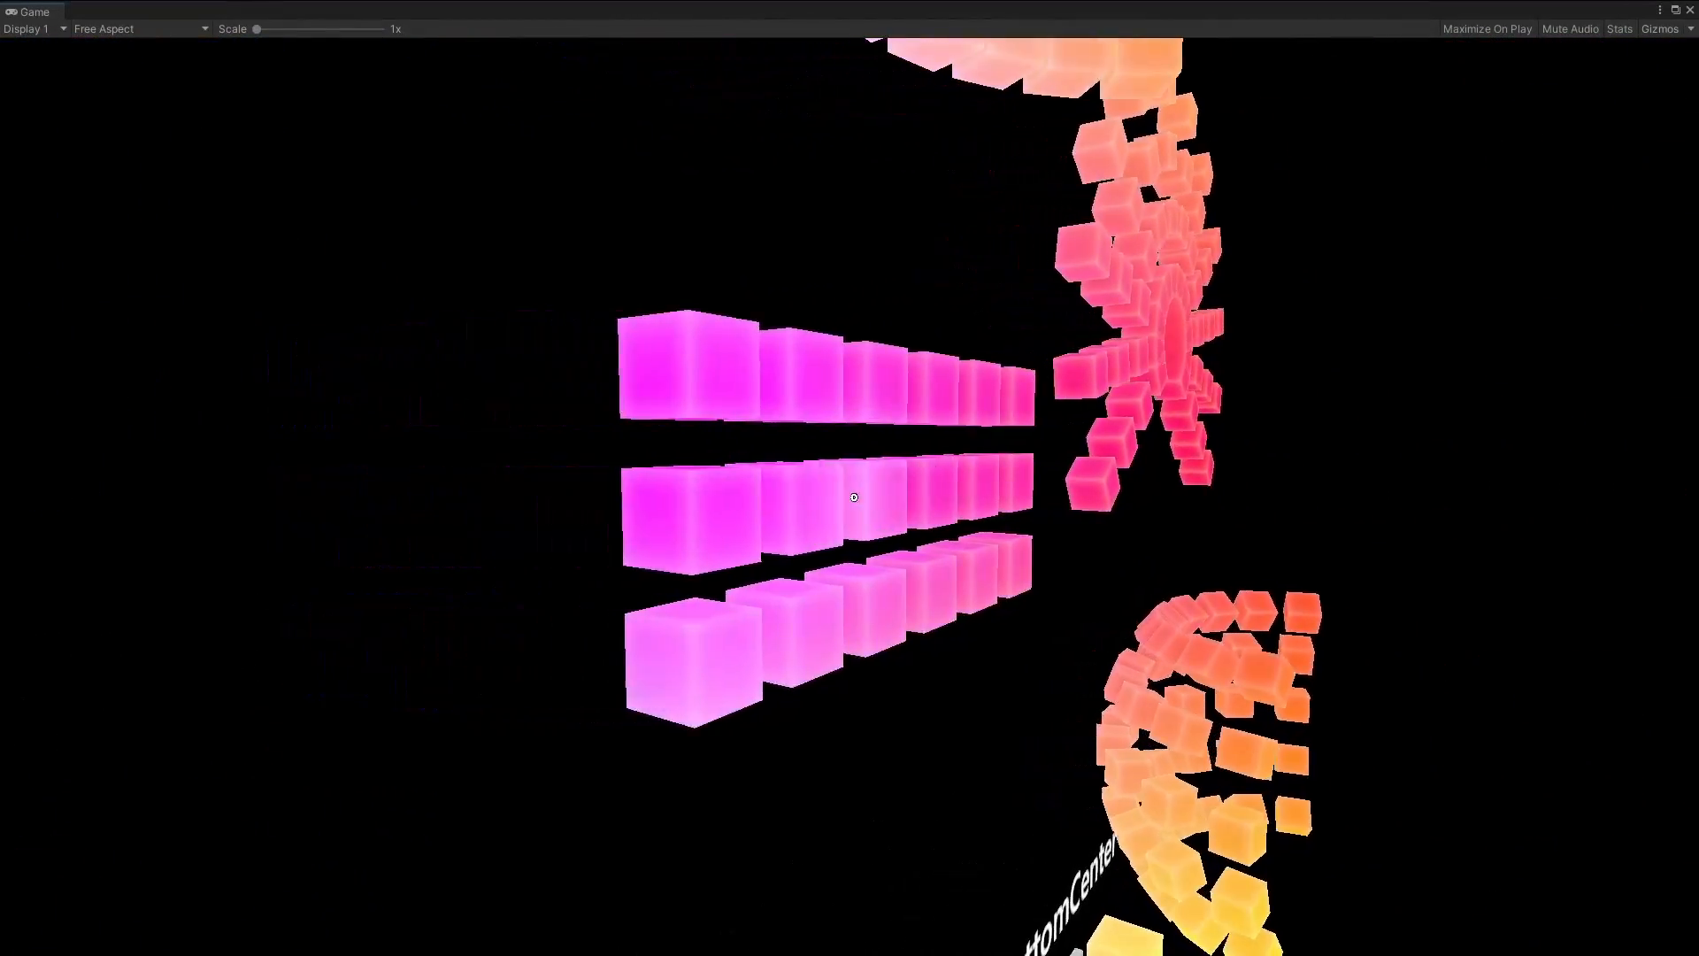
{"action": "key", "text": "s"}
{"action": "right_click_drag", "start_coordinate": [849, 497], "coordinate": [668, 354]}
{"action": "key", "text": "d"}
{"action": "key", "text": "s"}
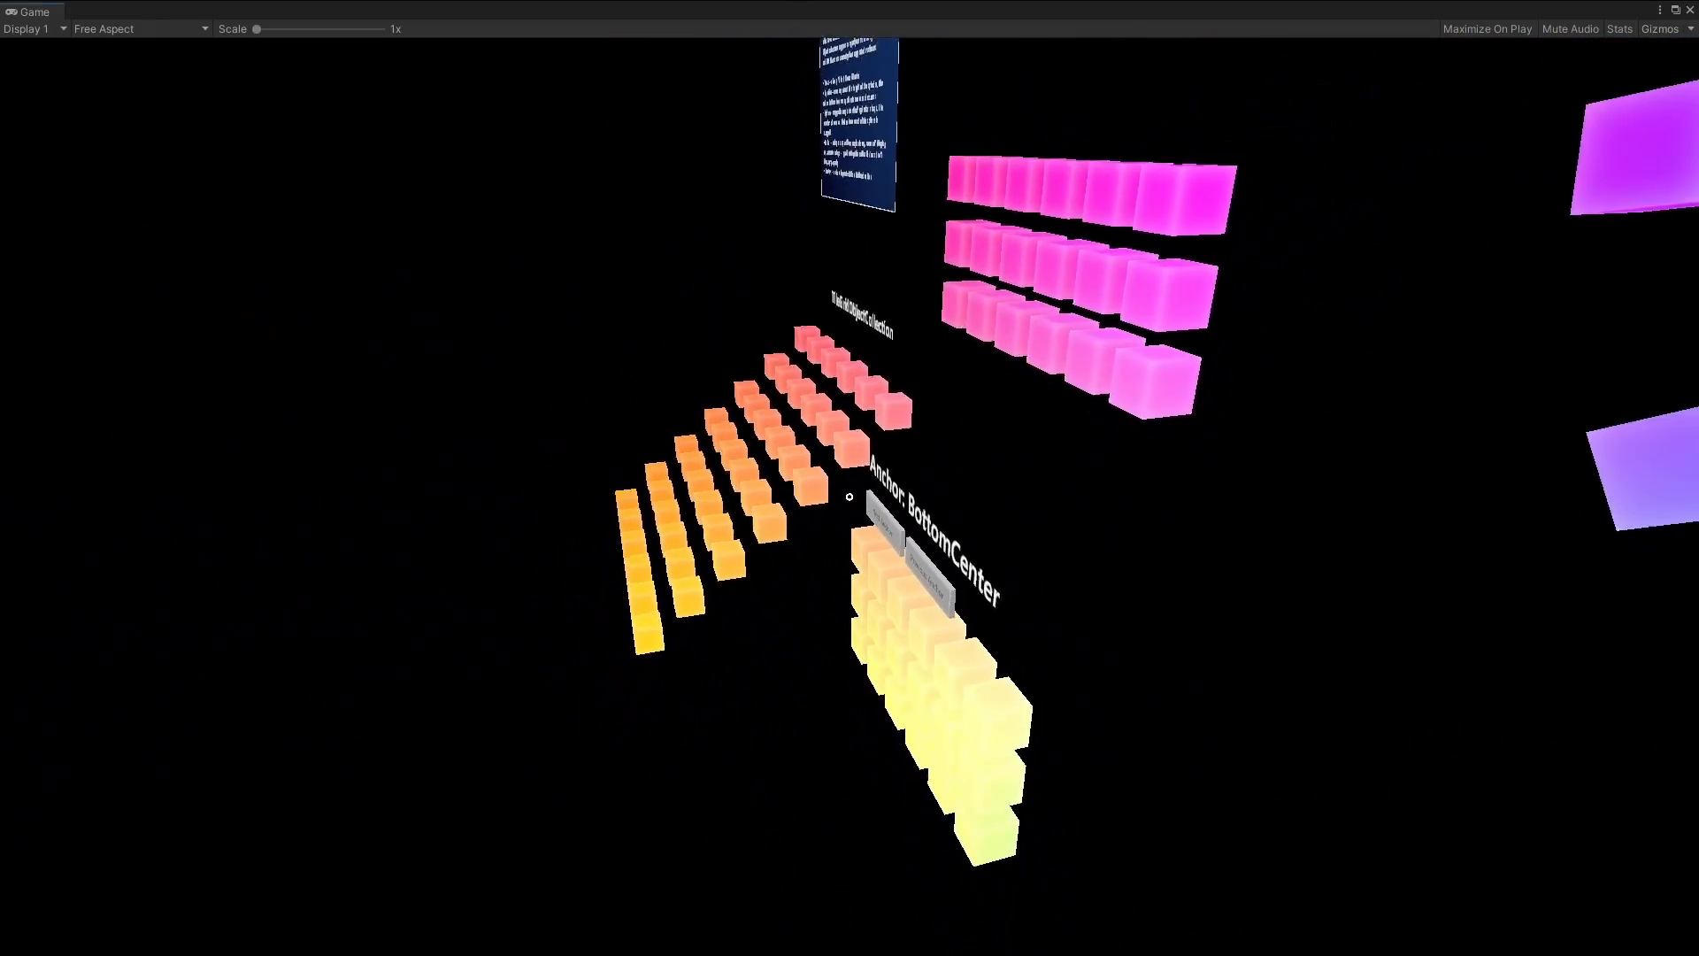
Return to a frontal overview of all the cube layouts in the Object Collection Examples scene.
{"action": "key", "text": "a"}
{"action": "right_click_drag", "start_coordinate": [850, 497], "coordinate": [1013, 630]}
{"action": "key", "text": "w"}
{"action": "key", "text": "s"}
{"action": "key", "text": "a"}
{"action": "key", "text": "a"}
{"action": "key", "text": "w"}
{"action": "key", "text": "w"}
{"action": "key", "text": "s"}
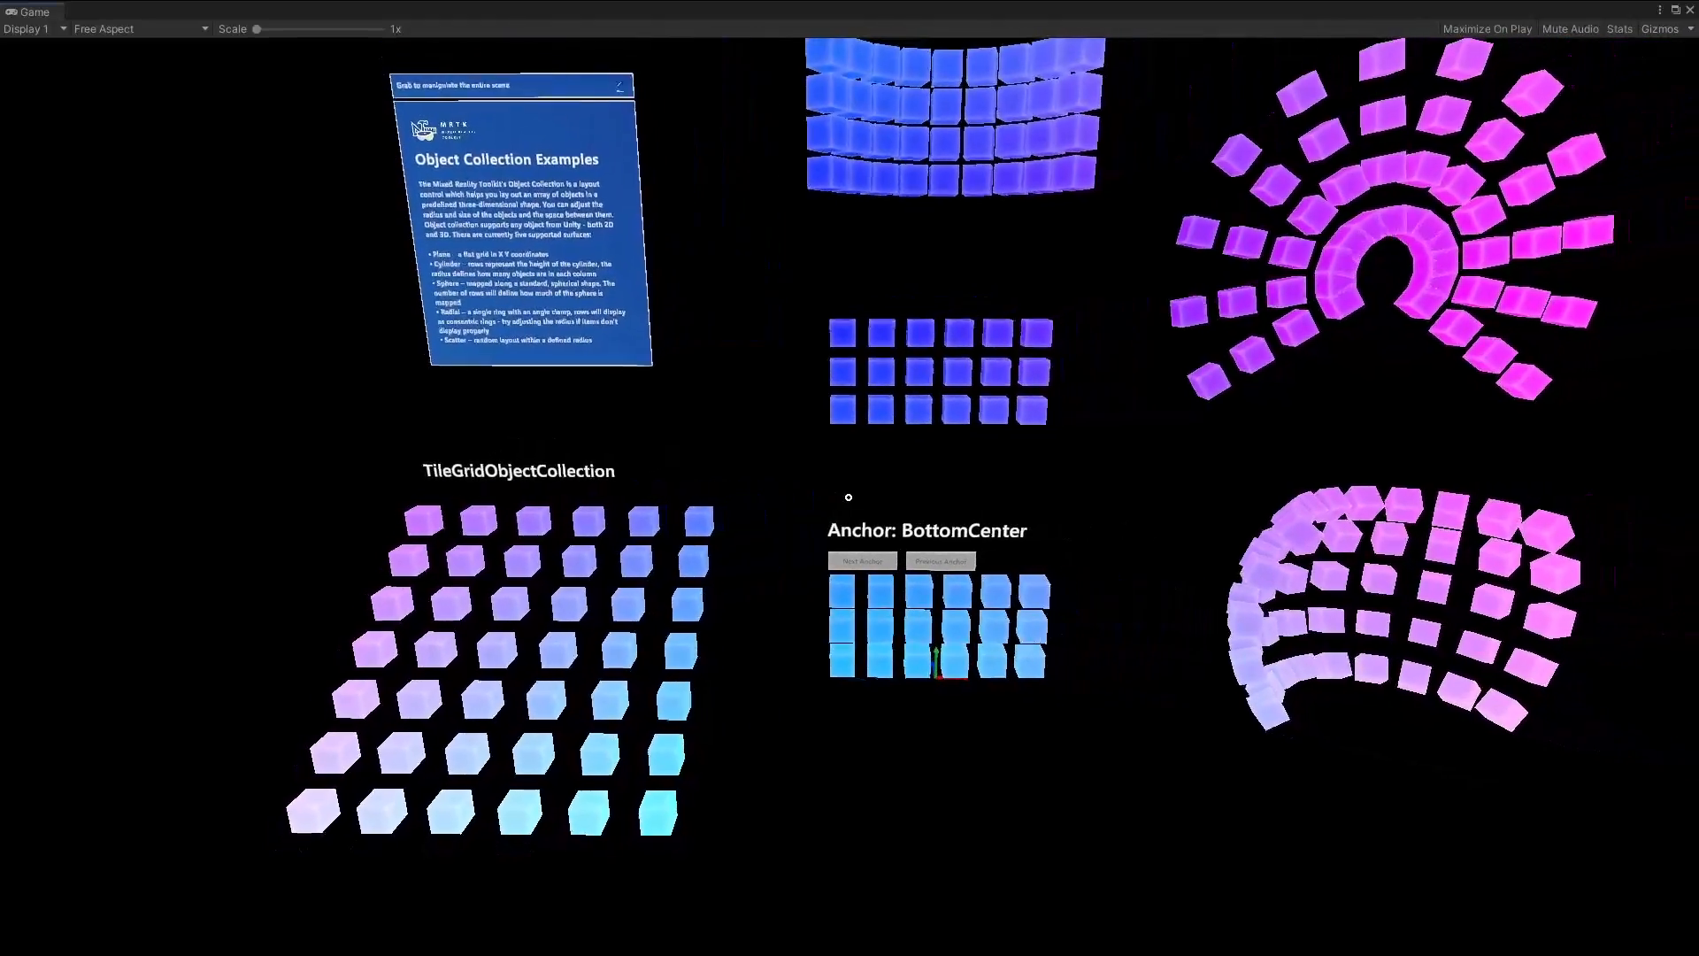
Move up to the radial cube collection and examine its concentric rings from the front and at an angle.
{"action": "right_click_drag", "start_coordinate": [704, 638], "coordinate": [1270, 456]}
{"action": "key", "text": "w"}
{"action": "key", "text": "w"}
{"action": "key", "text": "w"}
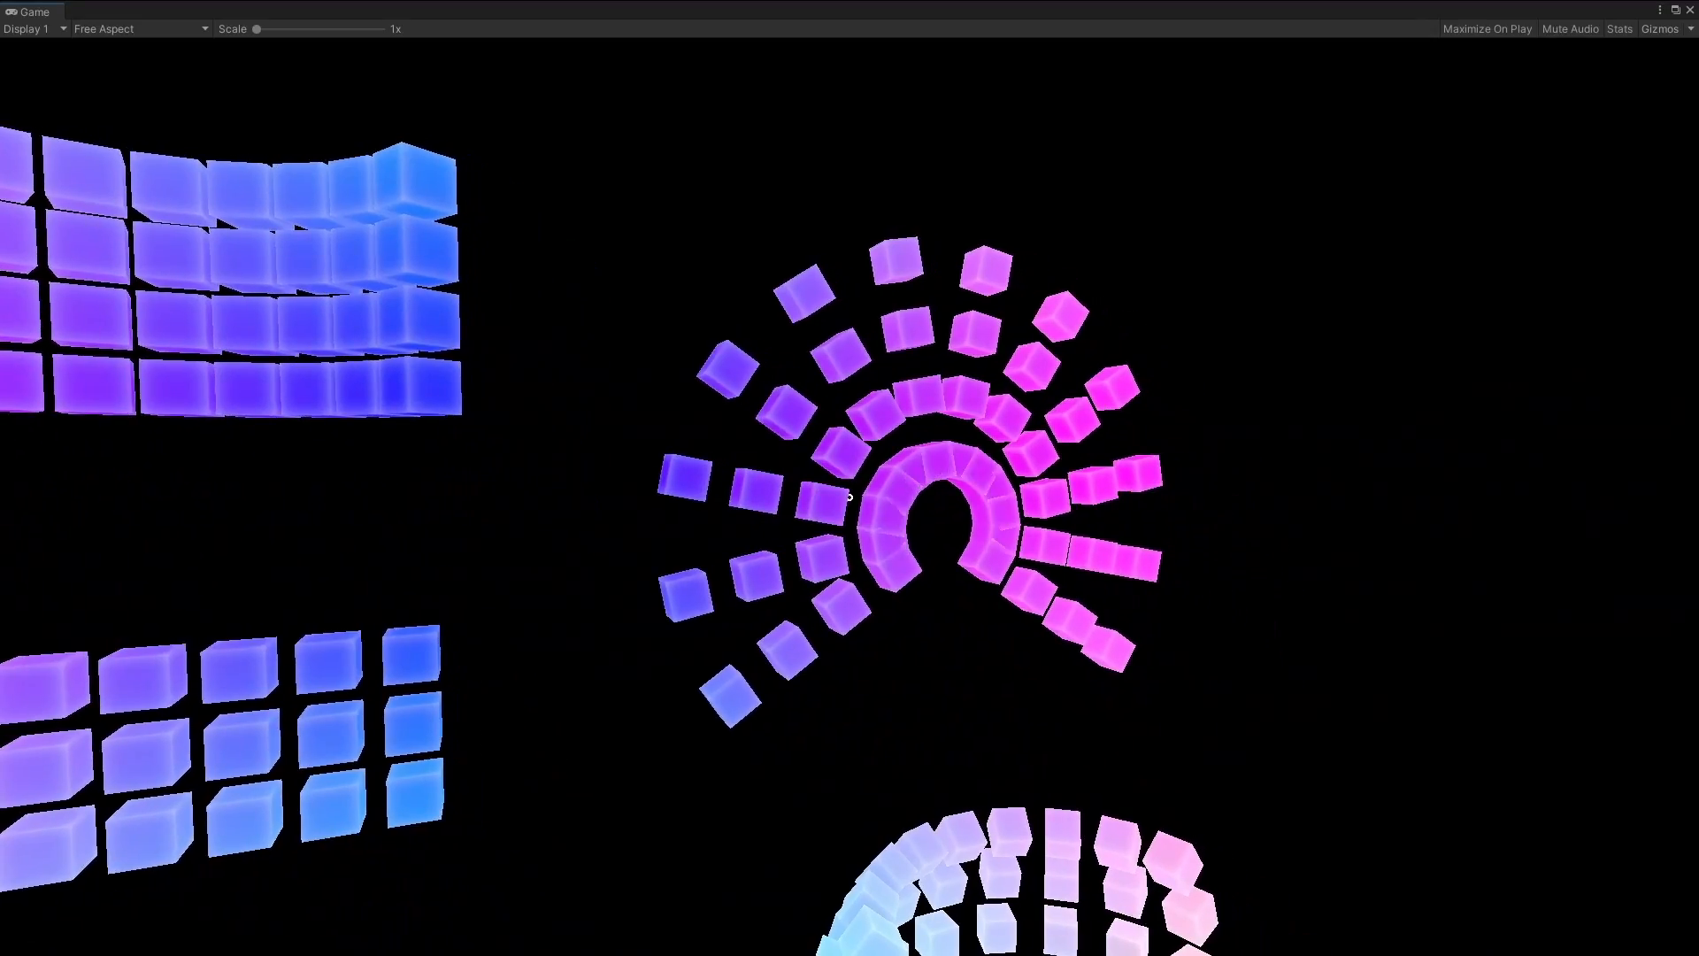
{"action": "right_click_drag", "start_coordinate": [995, 548], "coordinate": [1175, 603]}
{"action": "key", "text": "w"}
{"action": "key", "text": "s"}
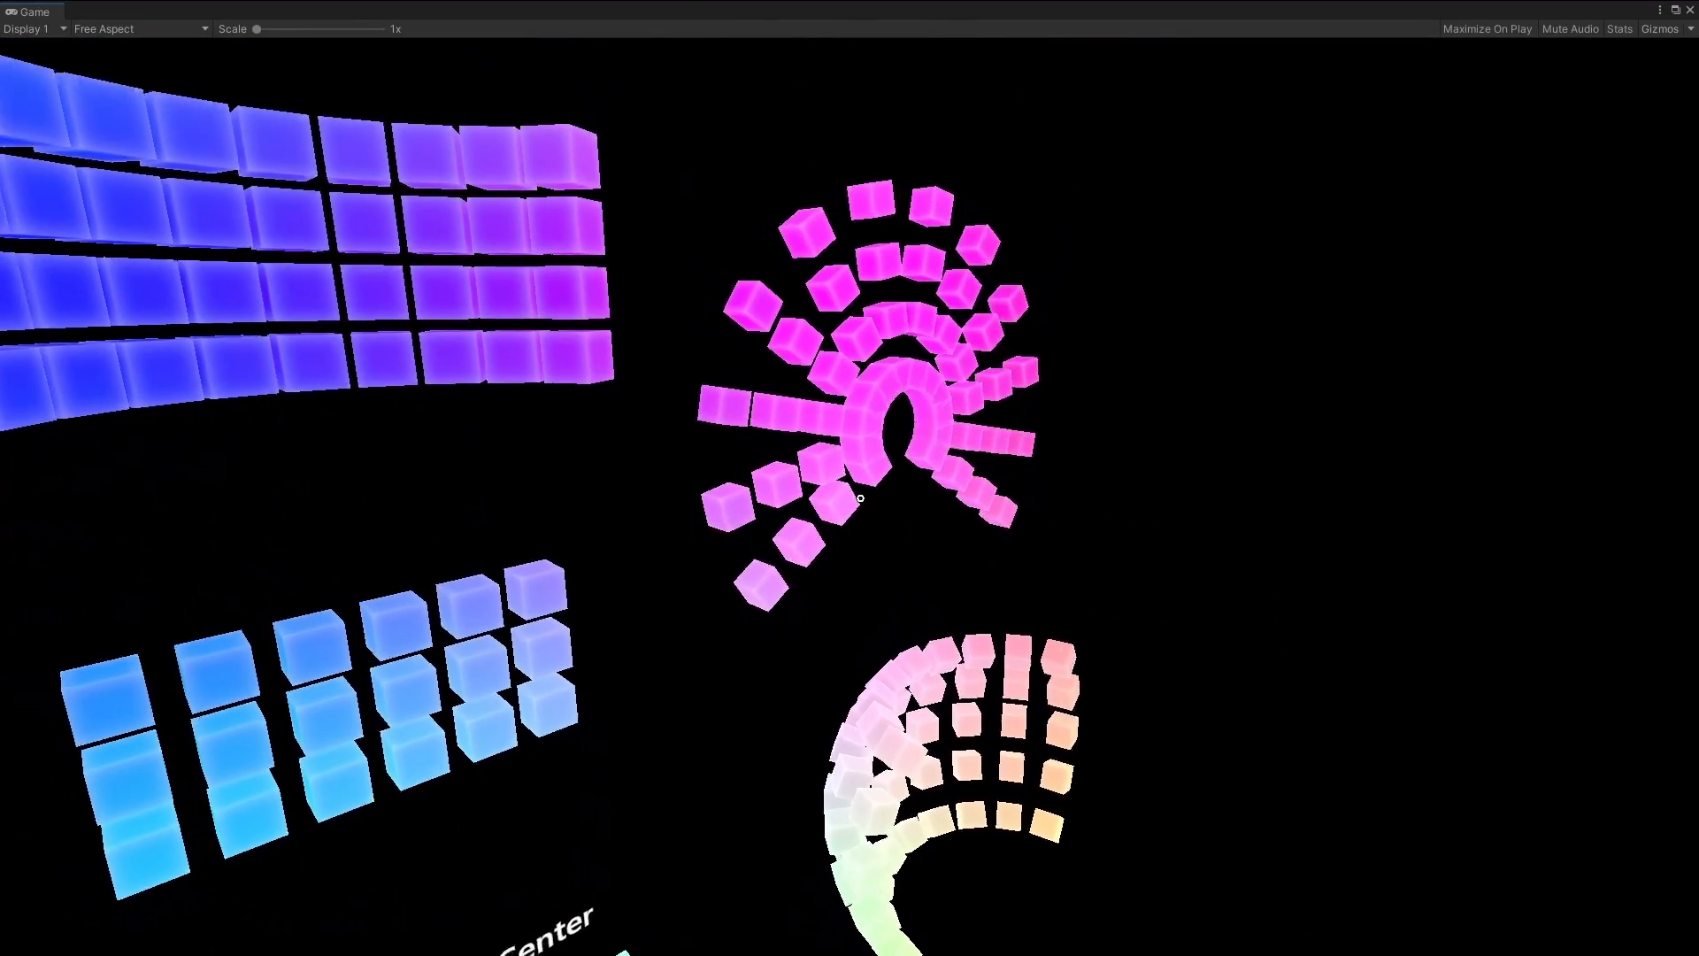
Examine the curved cylinder collection beside the description panel, ending on an overview of the scene.
{"action": "key", "text": "s"}
{"action": "right_click_drag", "start_coordinate": [860, 499], "coordinate": [672, 498]}
{"action": "key", "text": "w"}
{"action": "key", "text": "d"}
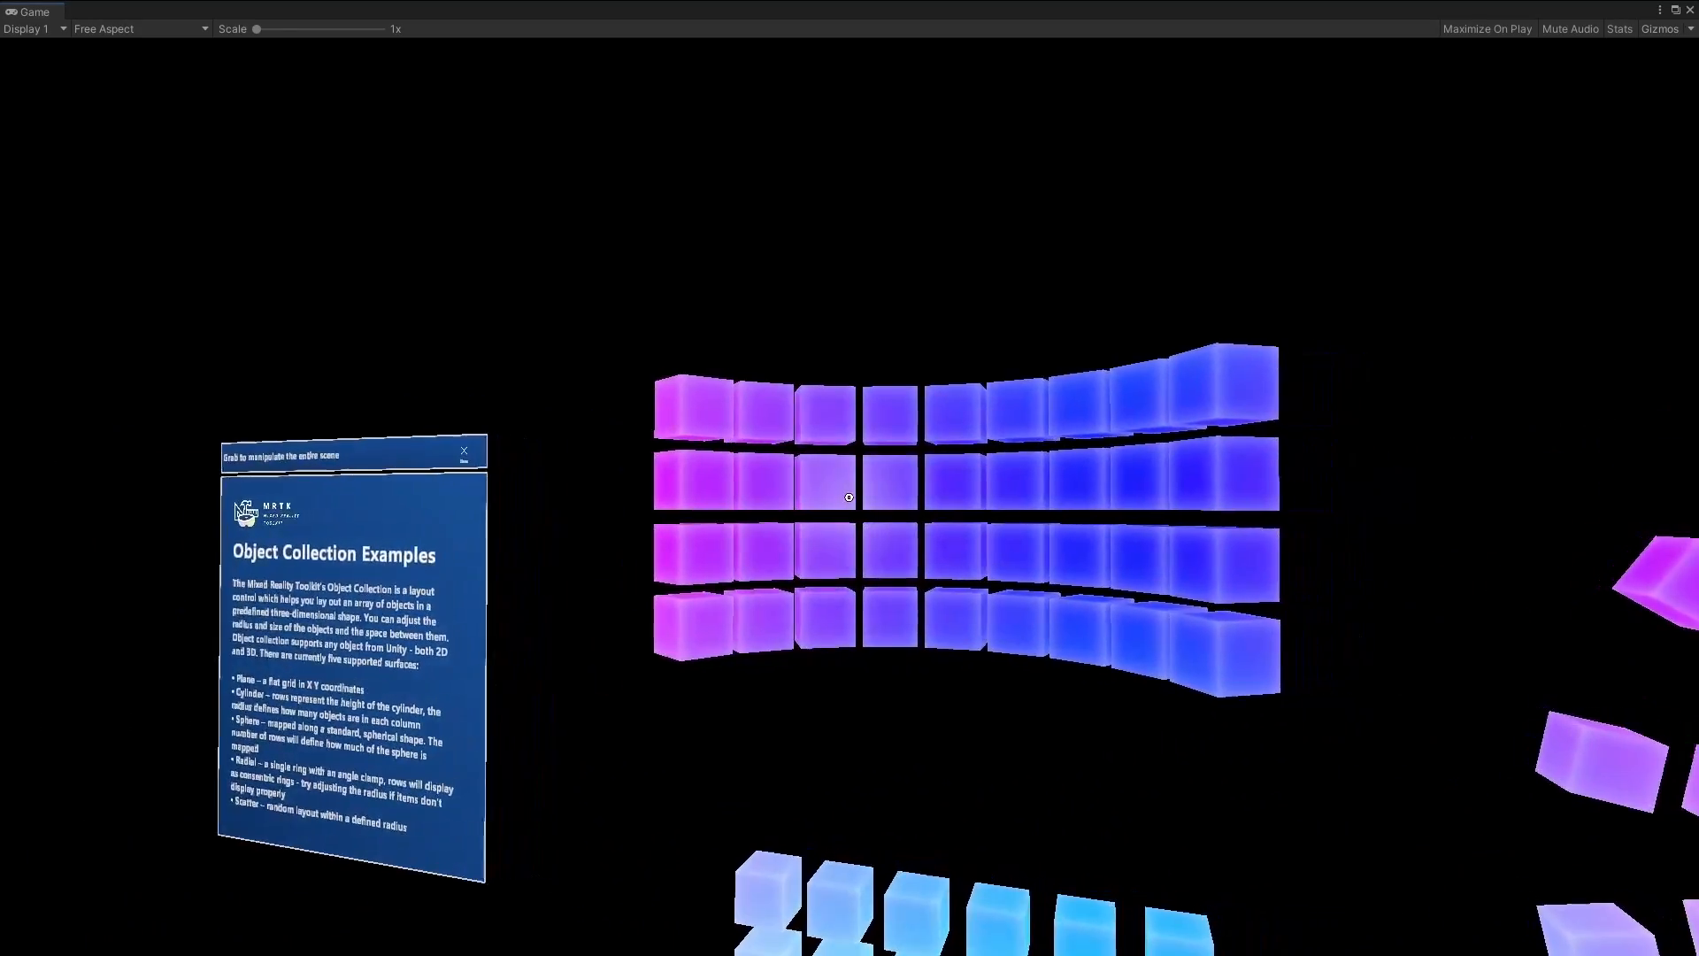
{"action": "key", "text": "d"}
{"action": "right_click_drag", "start_coordinate": [849, 497], "coordinate": [955, 539]}
{"action": "key", "text": "d"}
{"action": "right_click_drag", "start_coordinate": [823, 511], "coordinate": [743, 332]}
{"action": "key", "text": "w"}
{"action": "key", "text": "s"}
{"action": "key", "text": "a"}
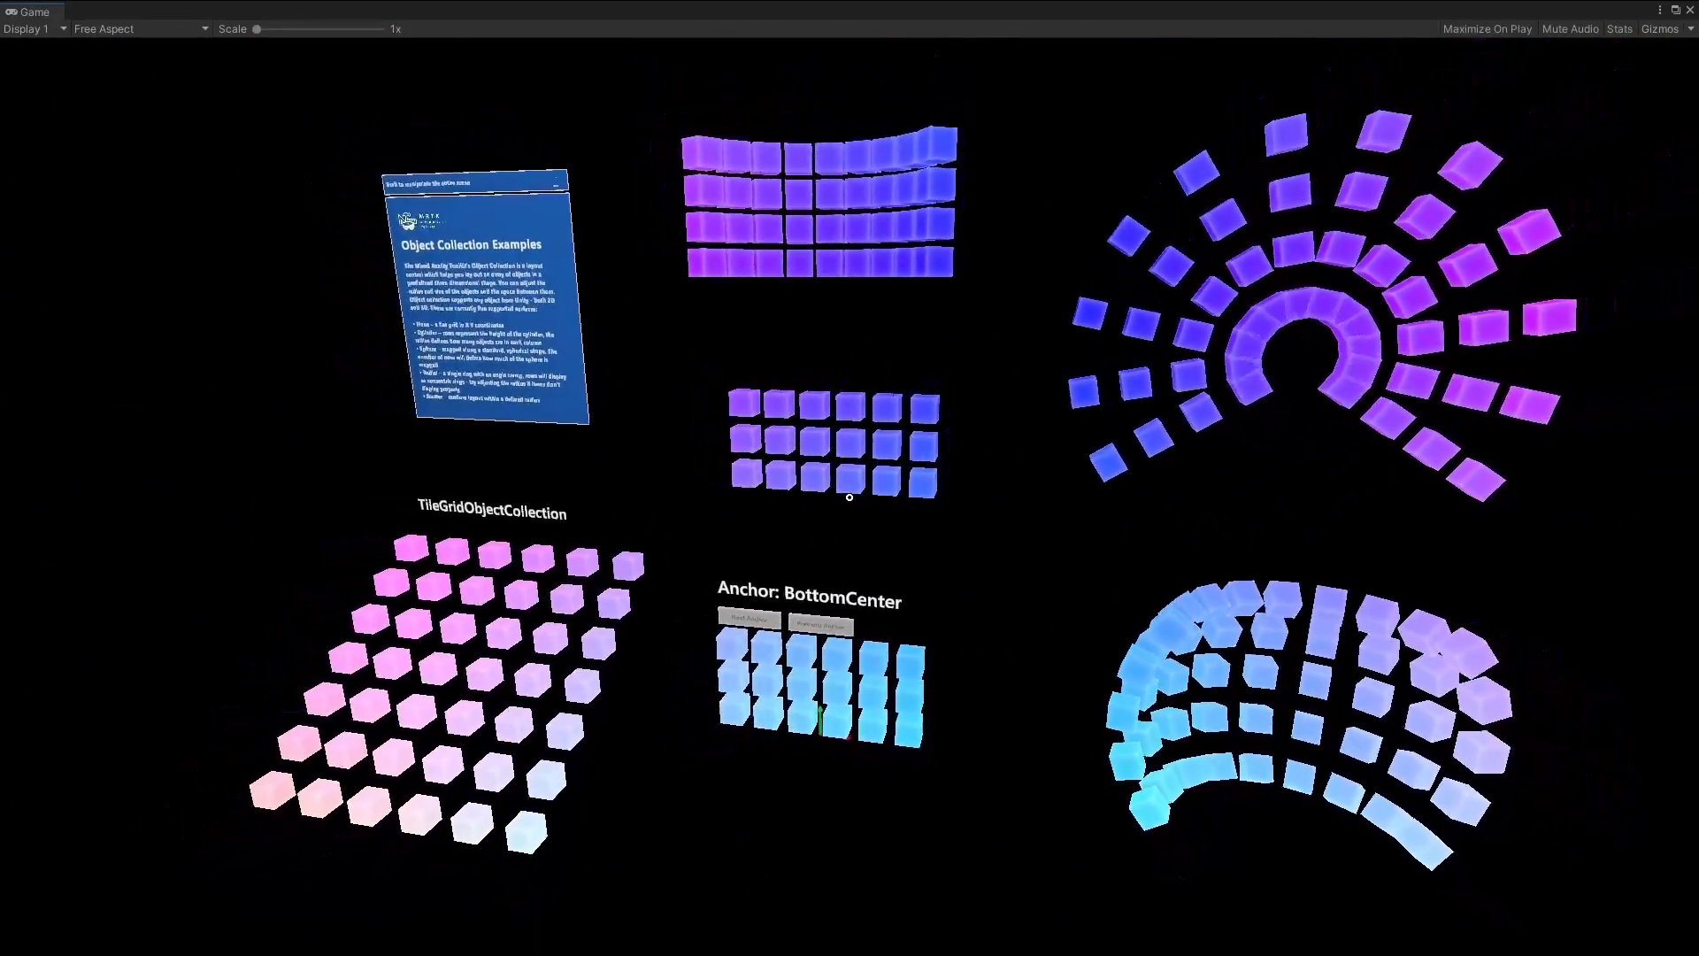
Move up to the spherical cube collection below the radial one and examine its rows.
{"action": "right_click_drag", "start_coordinate": [823, 531], "coordinate": [1123, 654]}
{"action": "key", "text": "w"}
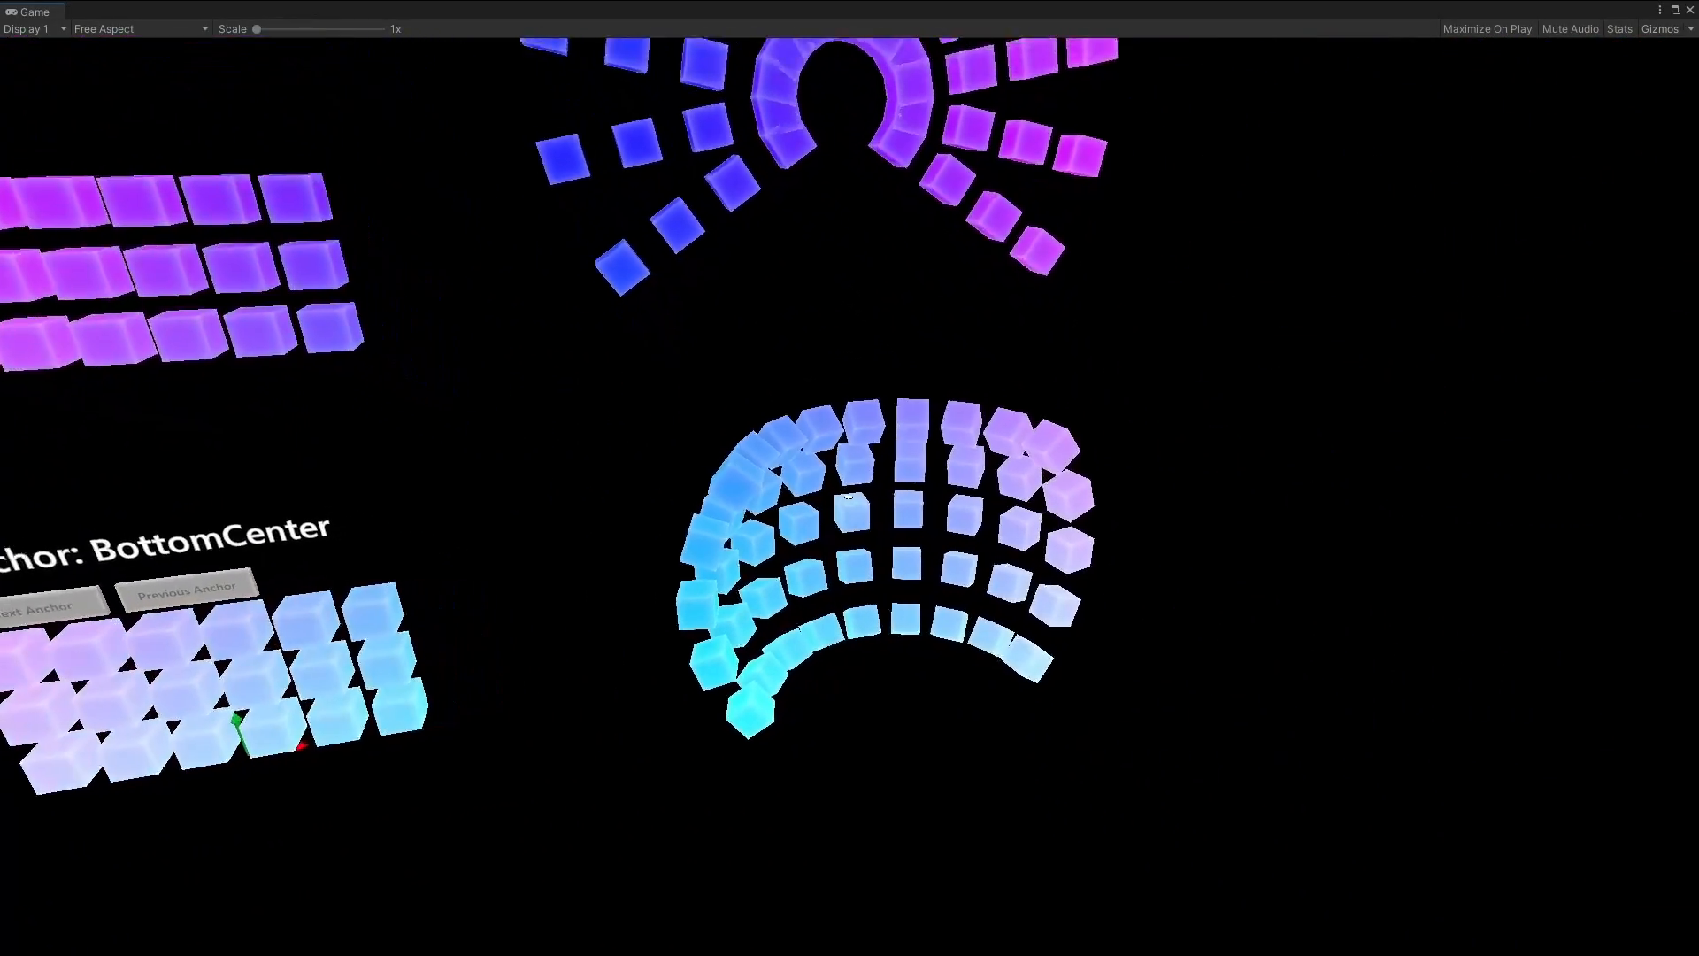
{"action": "key", "text": "w"}
{"action": "right_click_drag", "start_coordinate": [848, 498], "coordinate": [991, 586]}
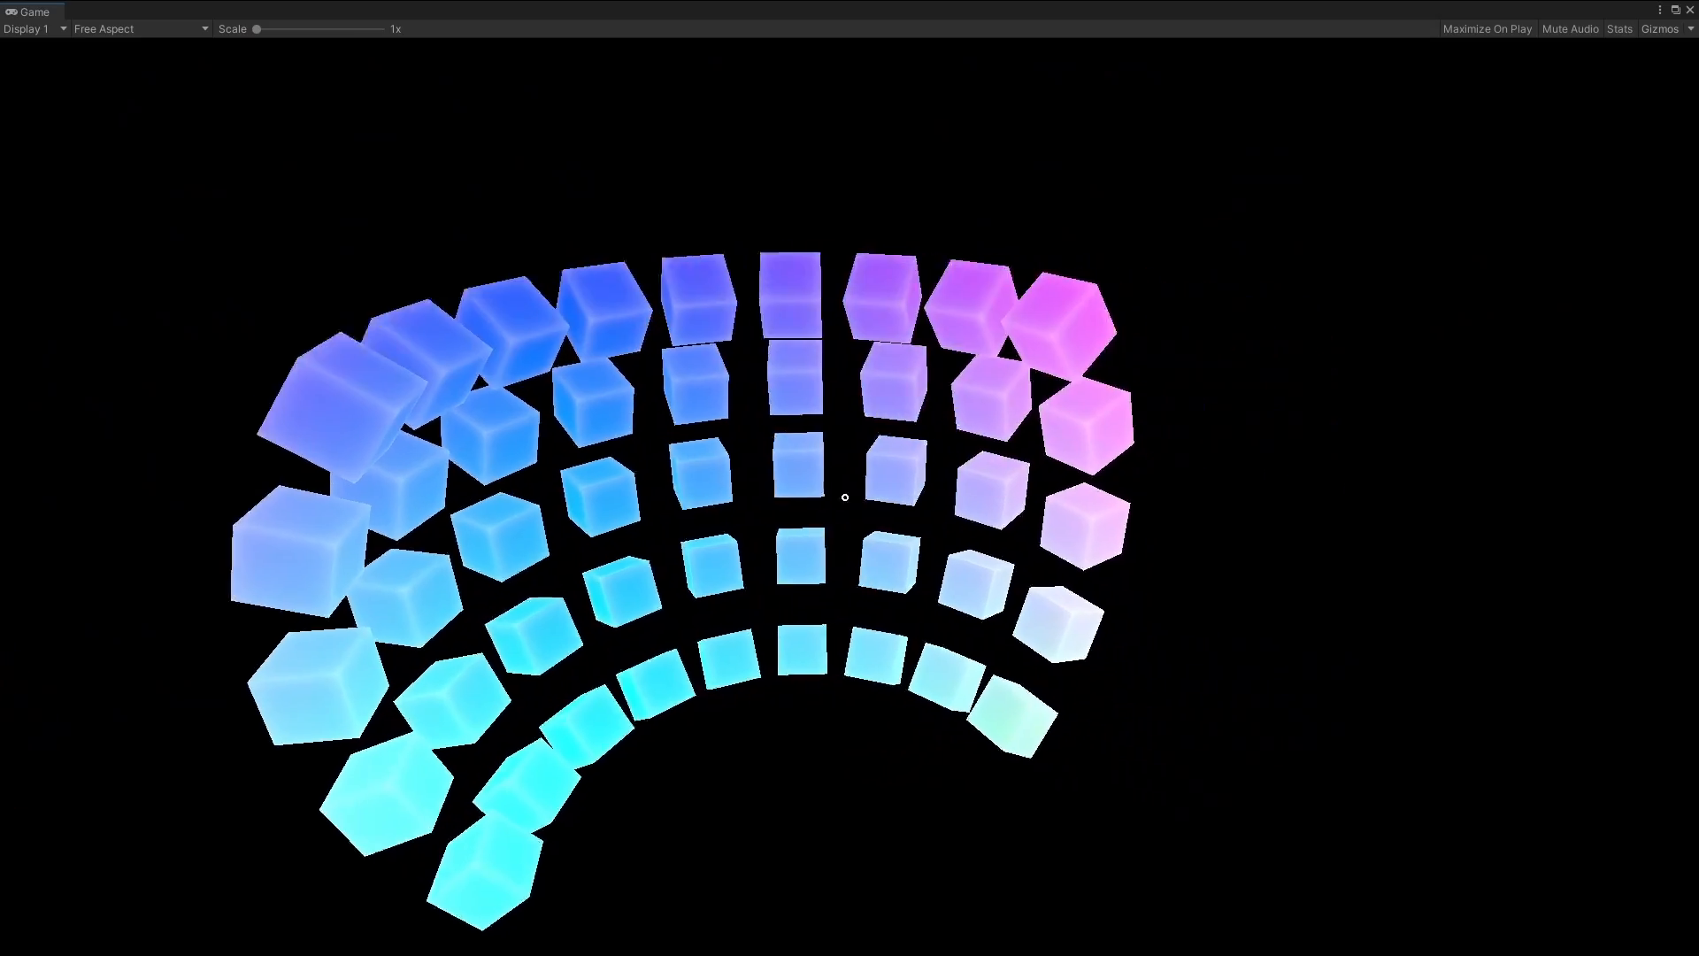
{"action": "key", "text": "a"}
{"action": "key", "text": "d"}
Back away from the spherical collection until the description panel and every cube layout are in view.
{"action": "right_click_drag", "start_coordinate": [848, 497], "coordinate": [672, 420]}
{"action": "key", "text": "s"}
{"action": "key", "text": "a"}
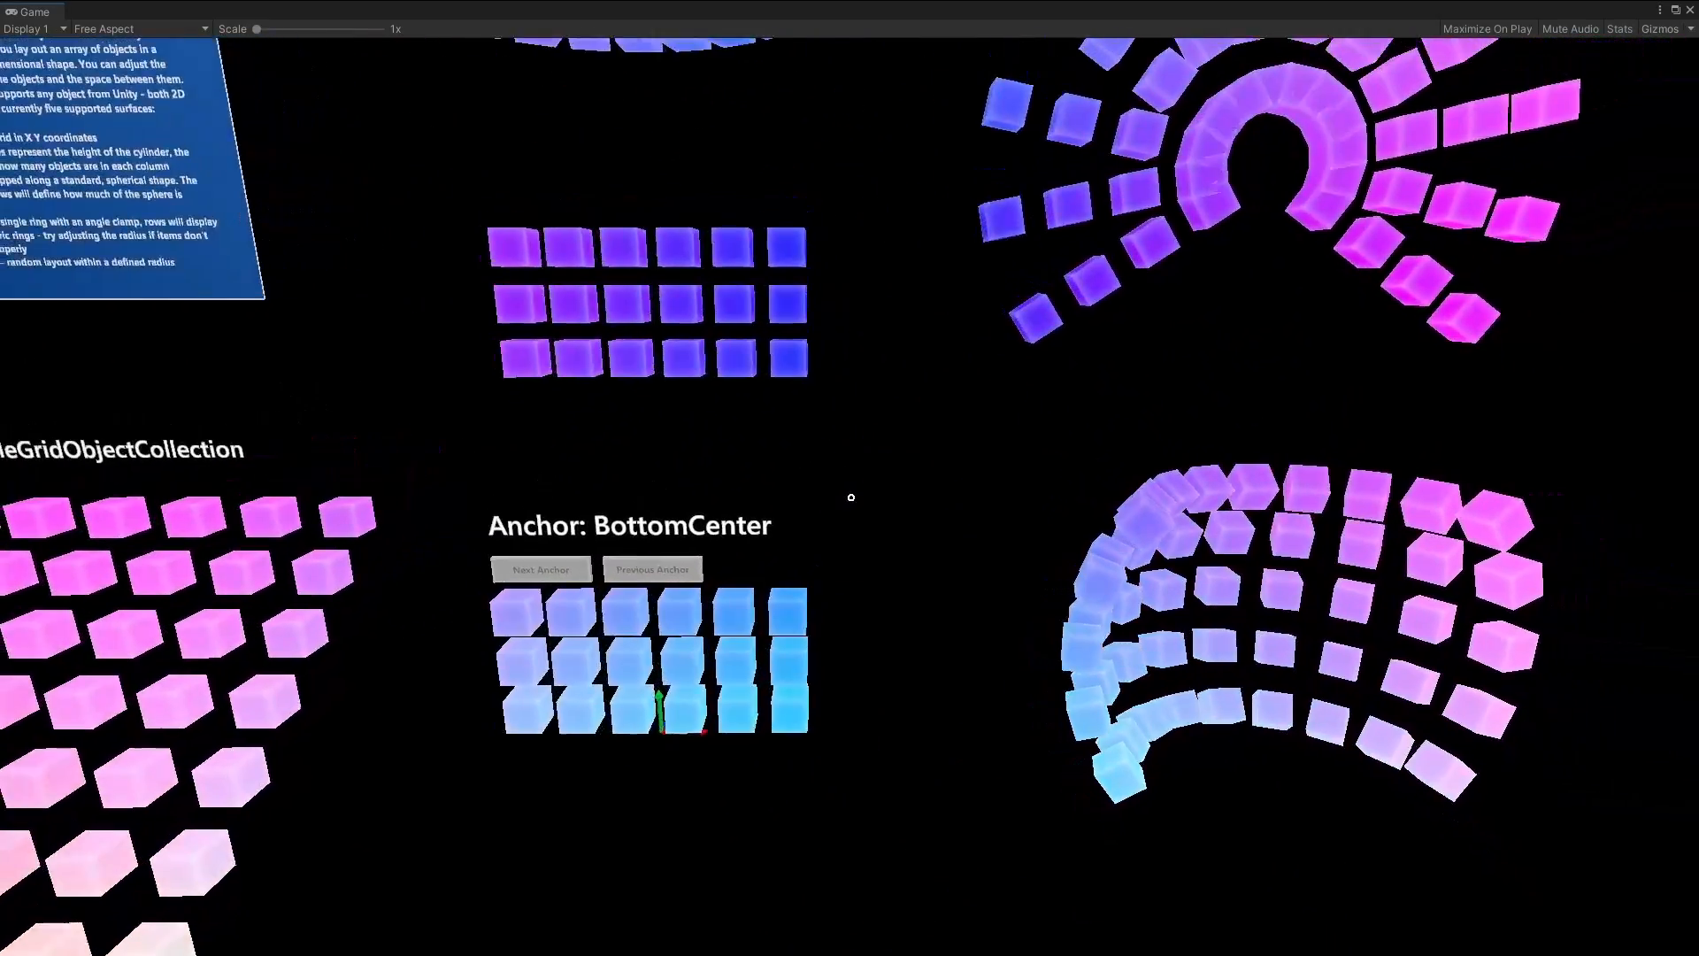
{"action": "key", "text": "s"}
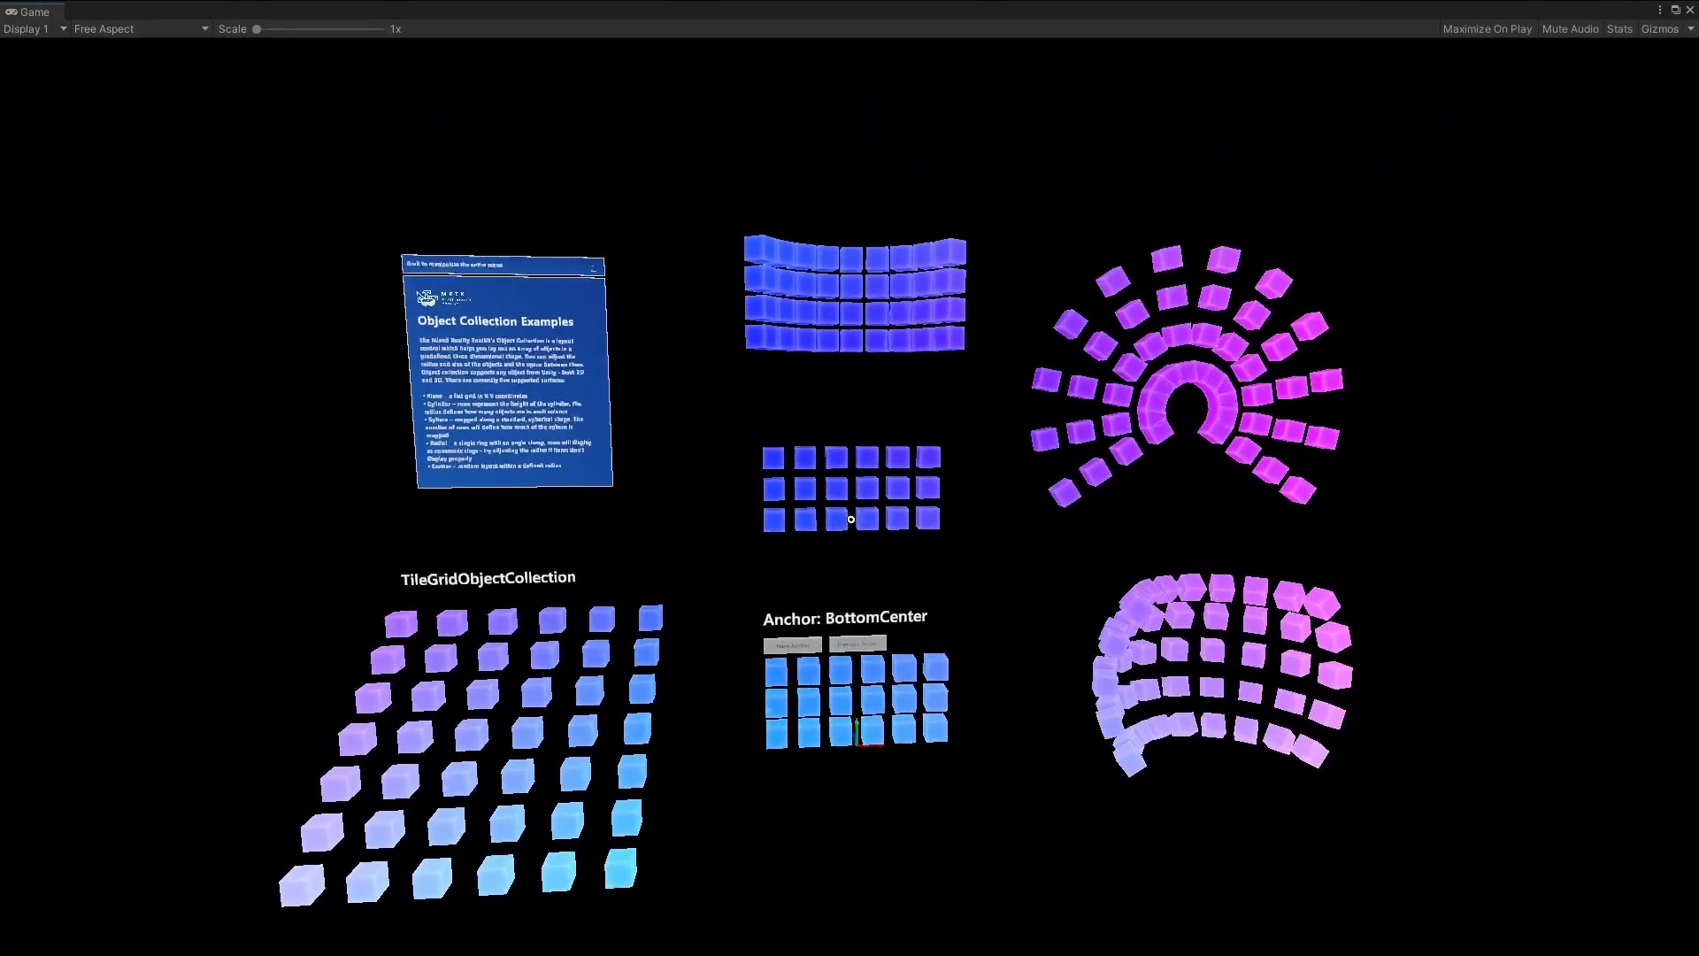
{"action": "key", "text": "w"}
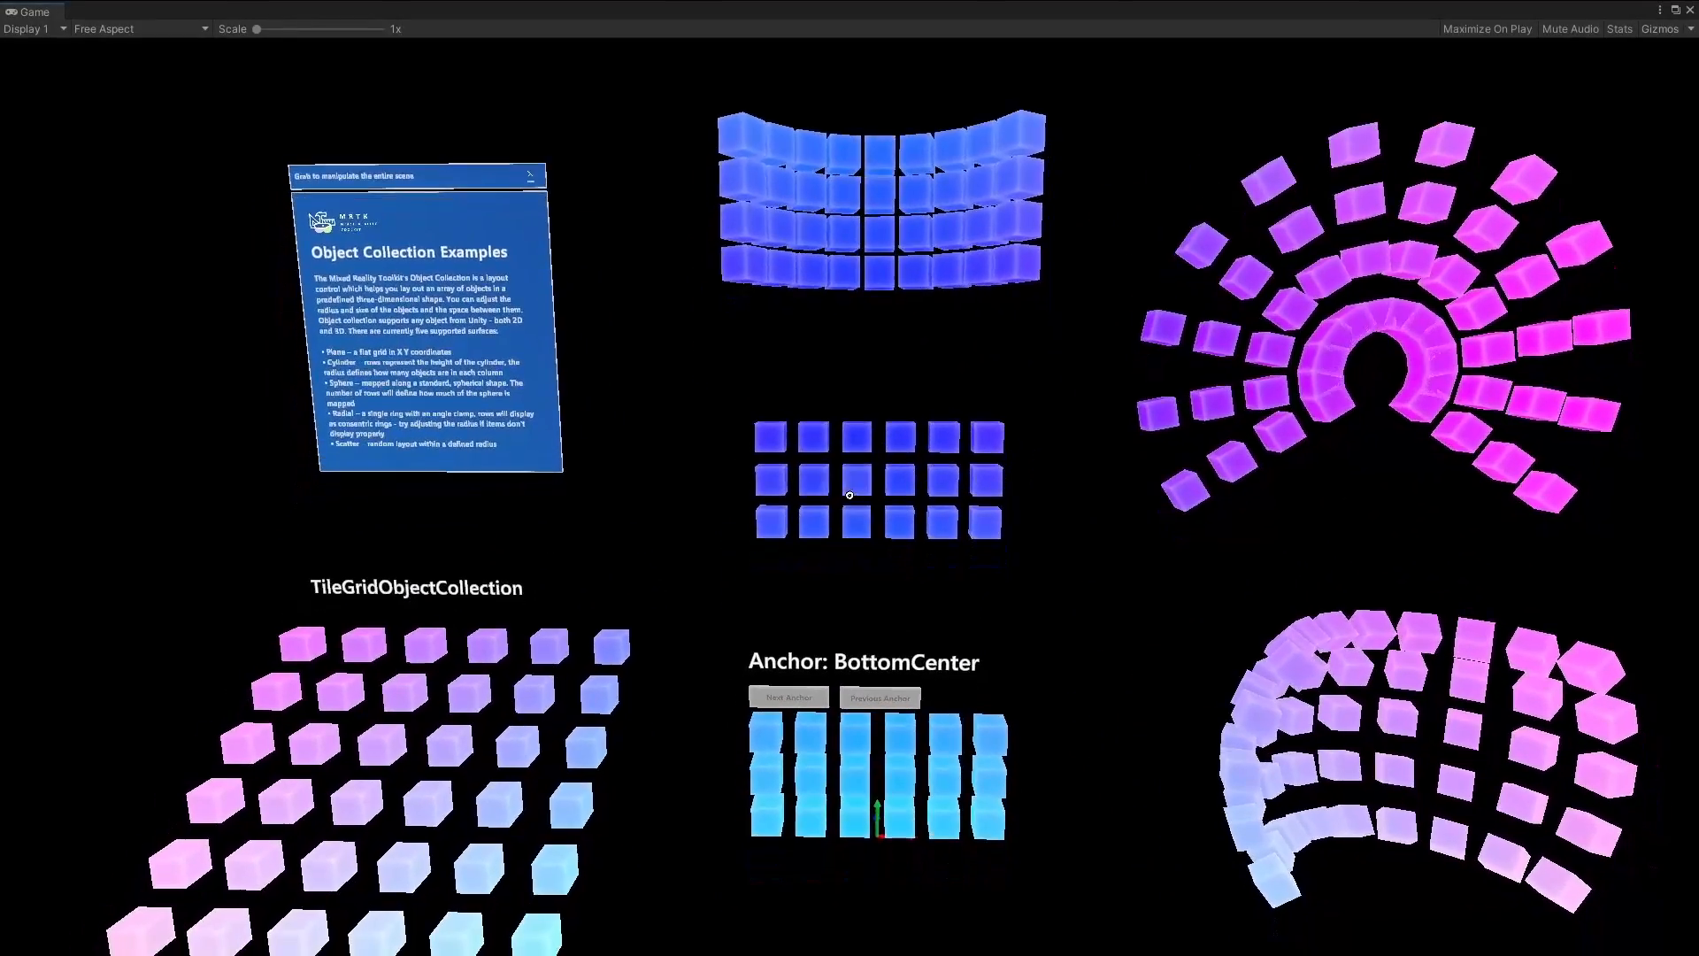
{"action": "right_click_drag", "start_coordinate": [849, 495], "coordinate": [848, 563]}
{"action": "key", "text": "s"}
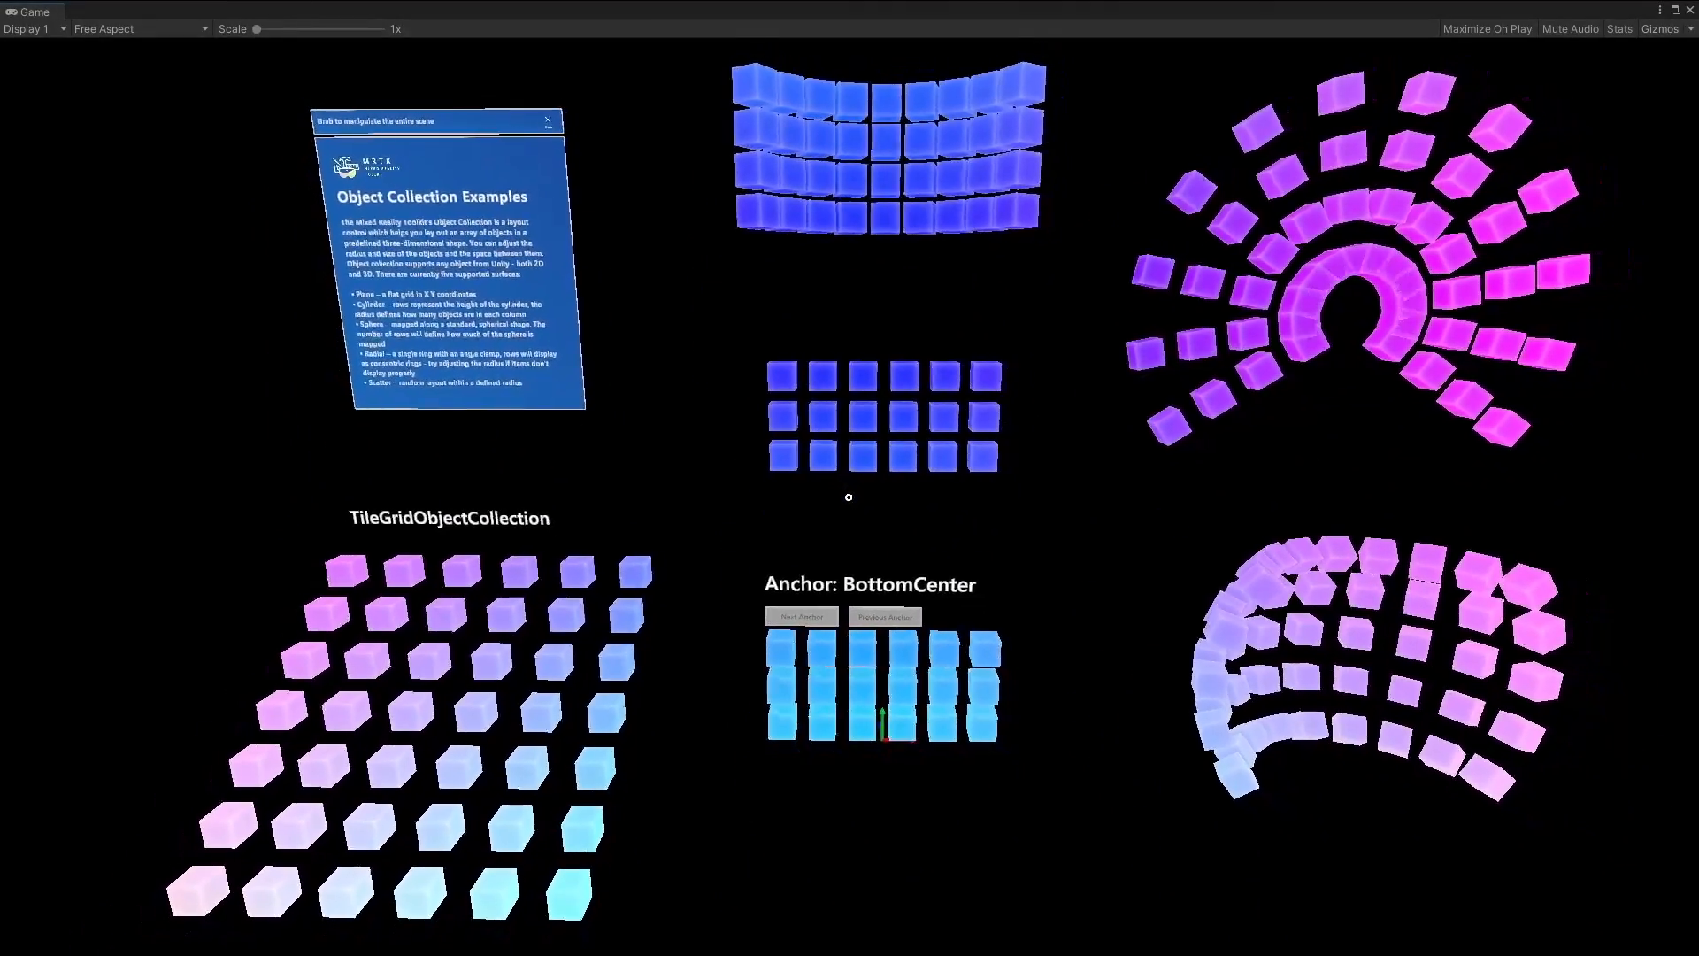
{"action": "key", "text": "s"}
{"action": "mouse_move", "coordinate": [849, 498]}
{"action": "right_mouse_down"}
{"action": "mouse_move", "coordinate": [876, 497]}
{"action": "mouse_move", "coordinate": [852, 498]}
{"action": "right_mouse_up"}
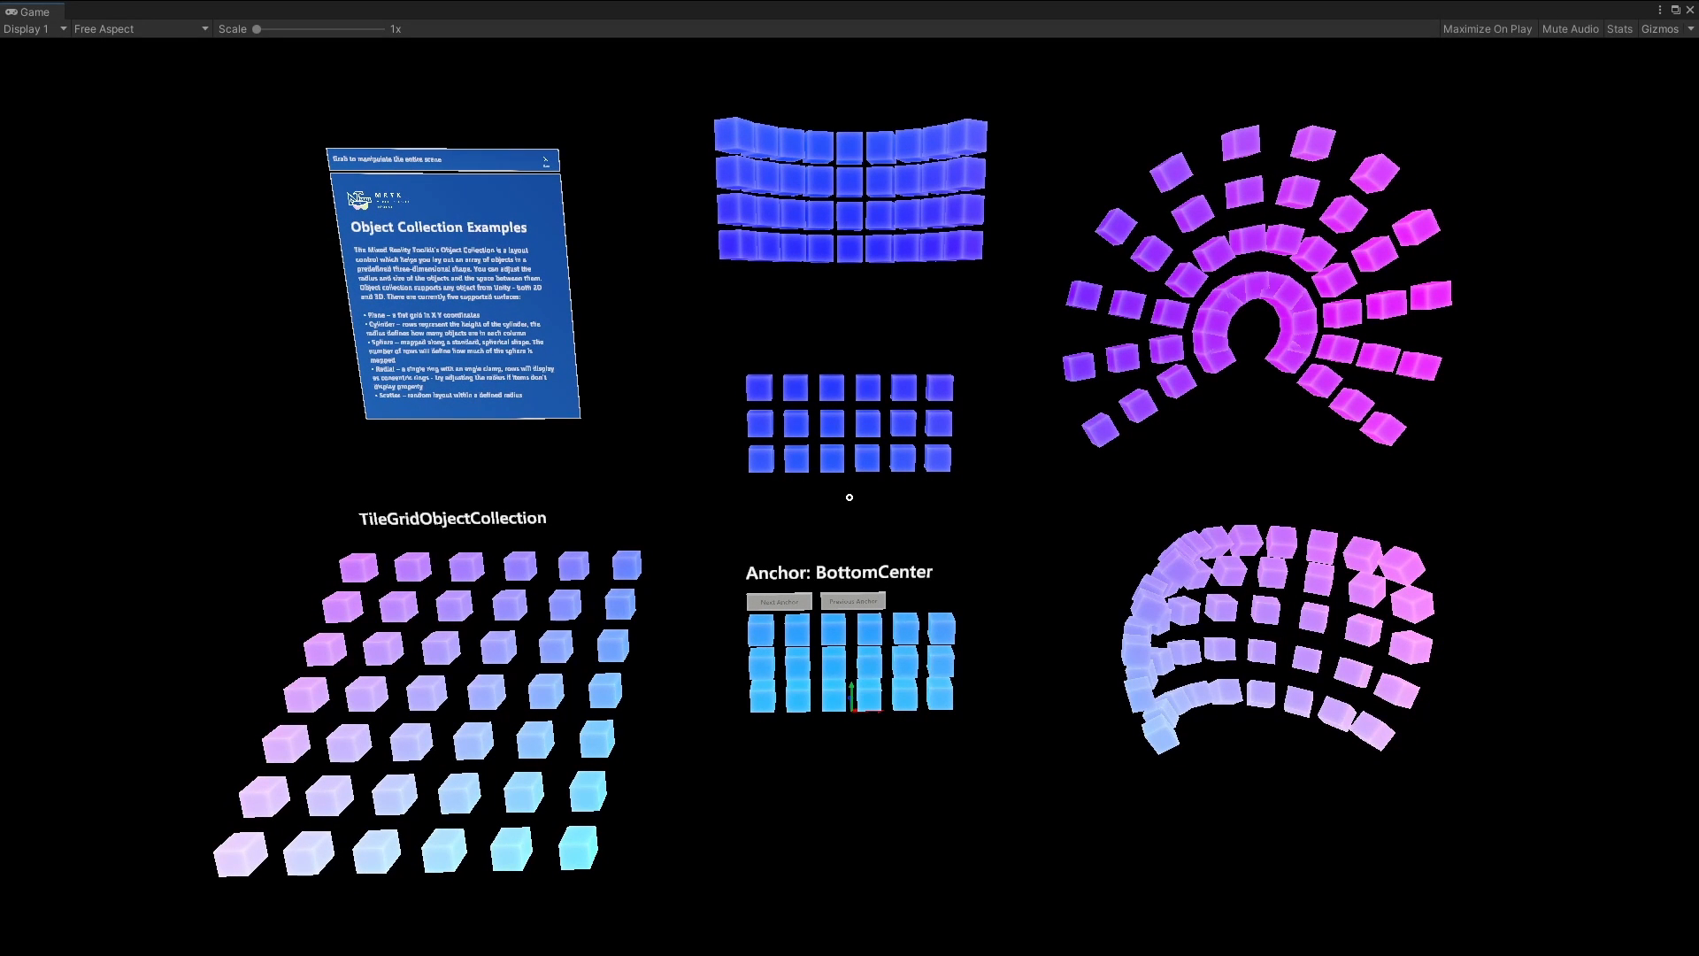
{"action": "right_click_drag", "start_coordinate": [849, 497], "coordinate": [849, 498]}
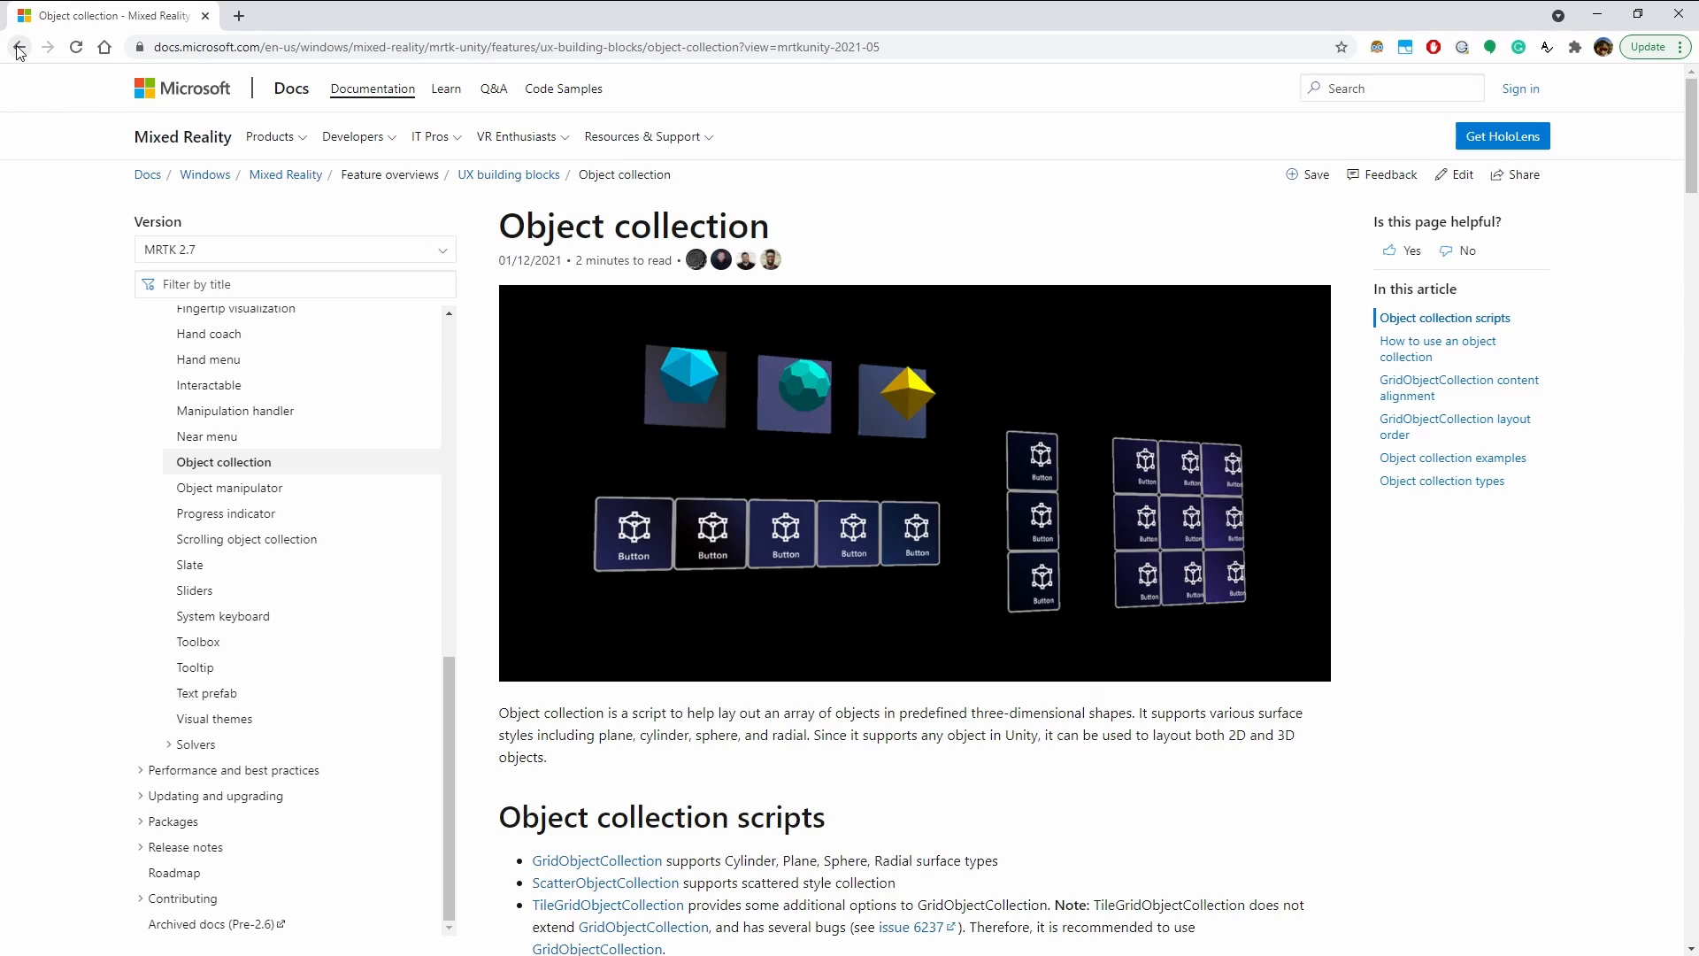
Return to the MRTK-Unity documentation overview in the browser and open the Tooltip page.
{"action": "left_click", "coordinate": [18, 47]}
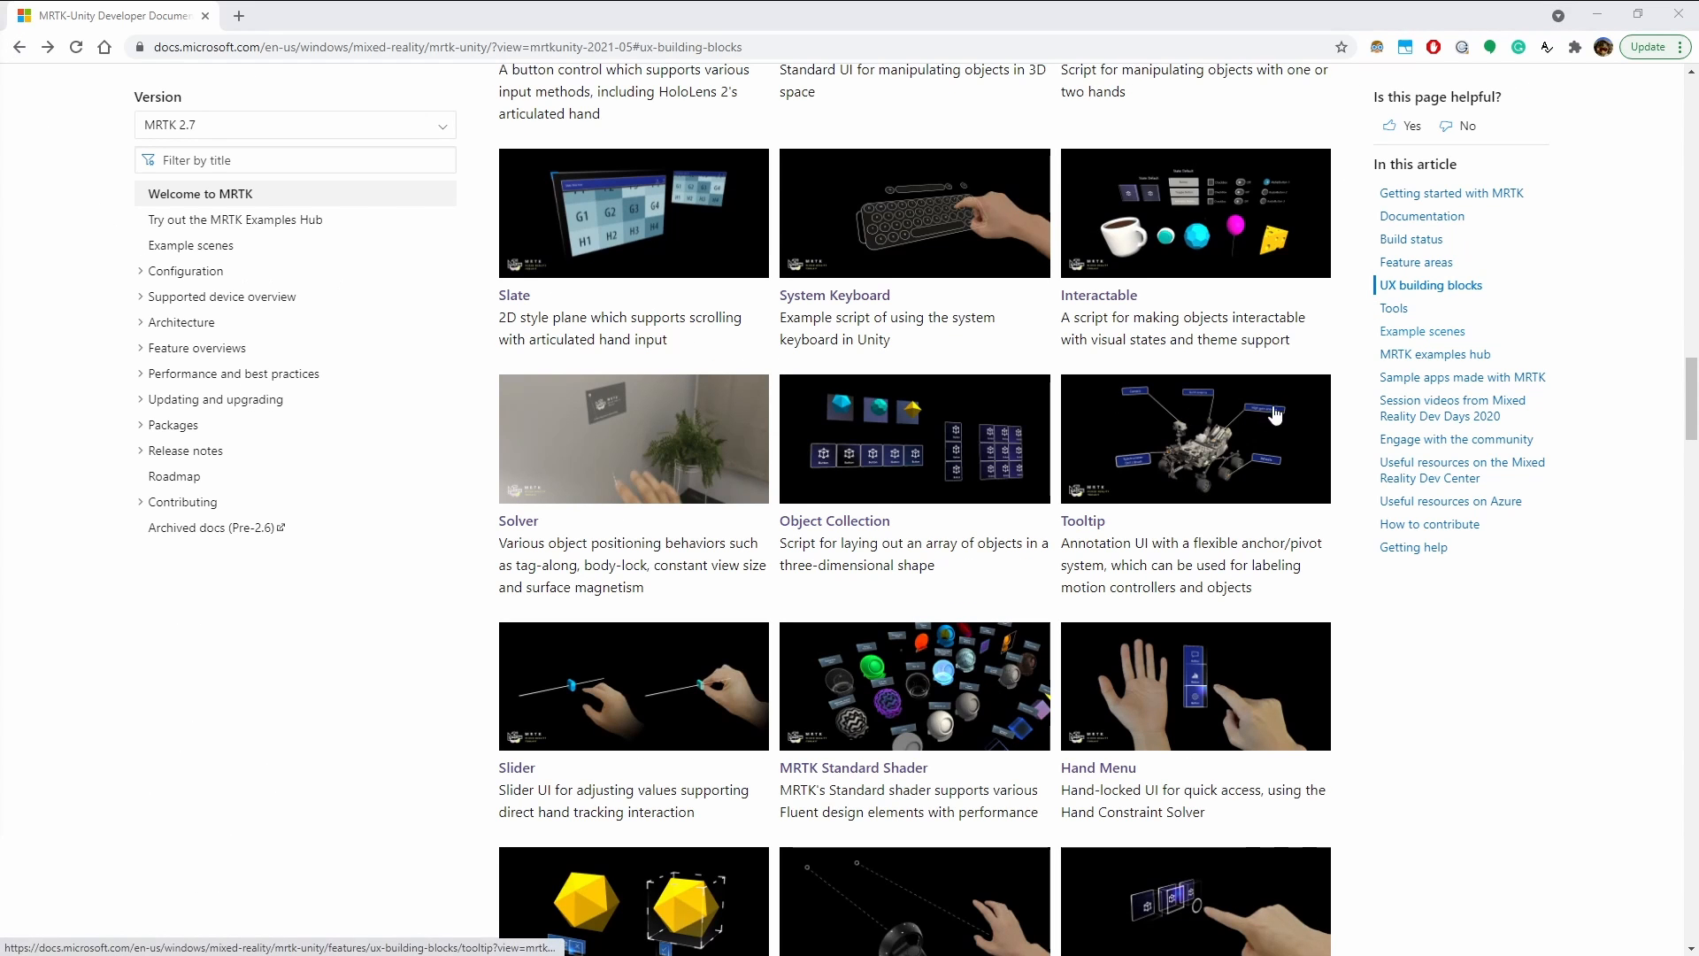
{"action": "left_click", "coordinate": [1195, 473]}
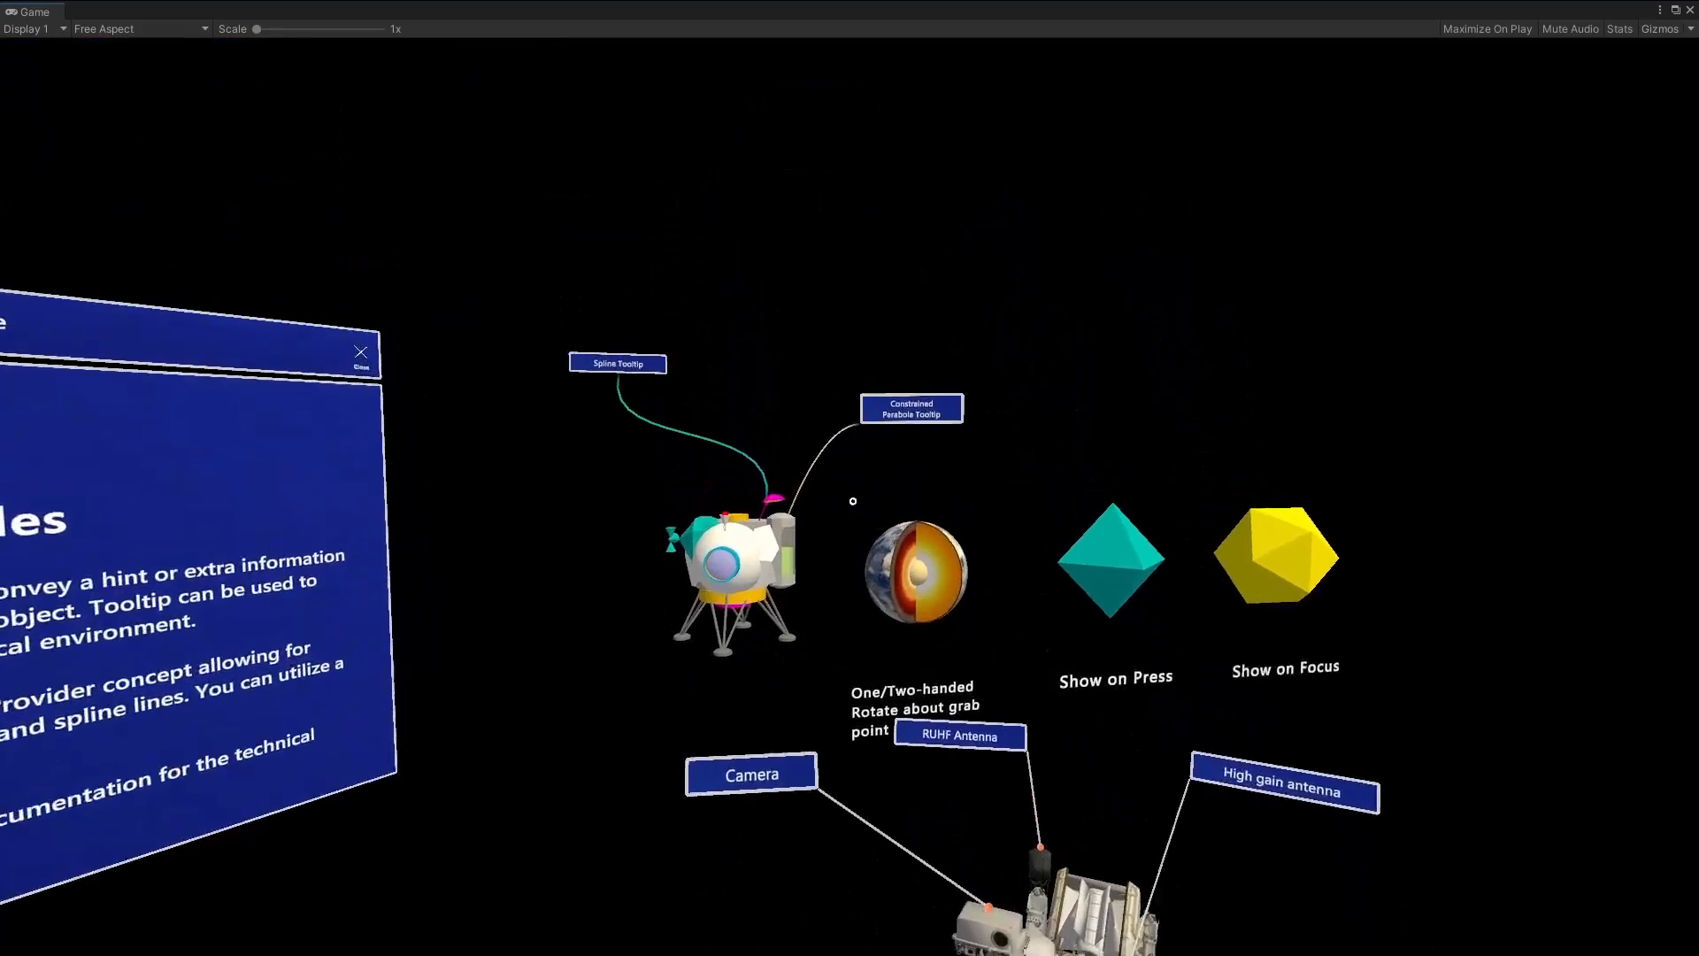
In Unity's Tooltip Examples scene, examine the lunar lander's Spline Tooltip and Constrained Parabola Tooltip.
{"action": "key", "text": "w"}
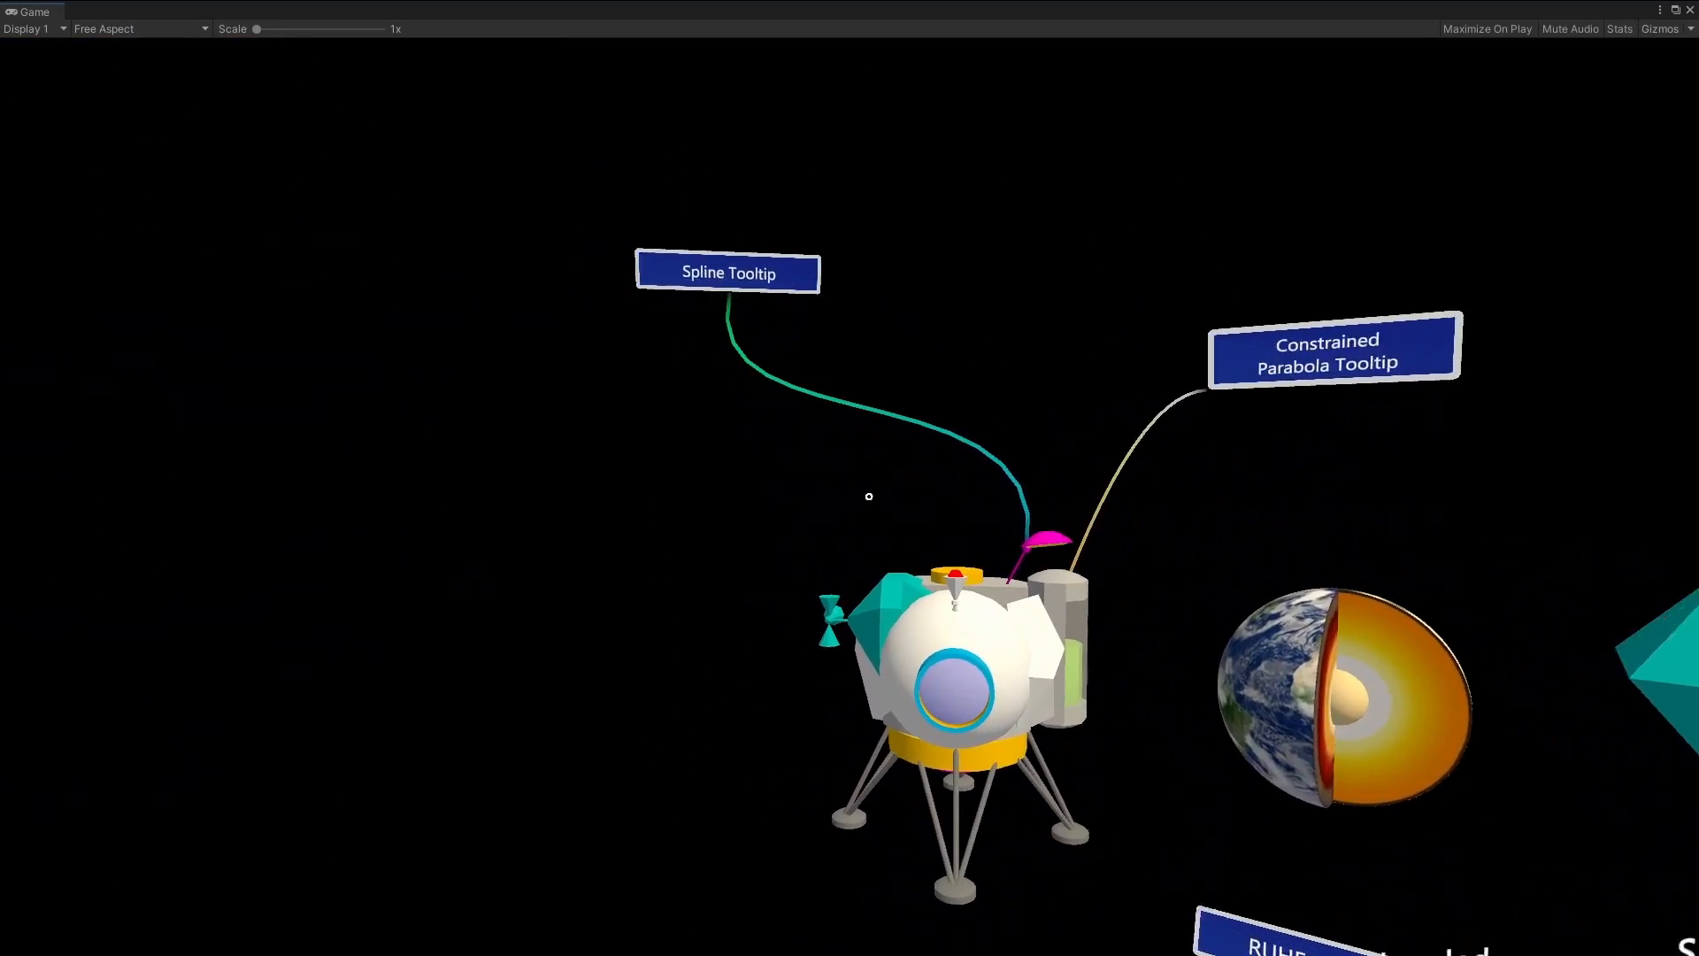
{"action": "key", "text": "d"}
{"action": "key", "text": "a"}
{"action": "key", "text": "s"}
{"action": "key", "text": "d"}
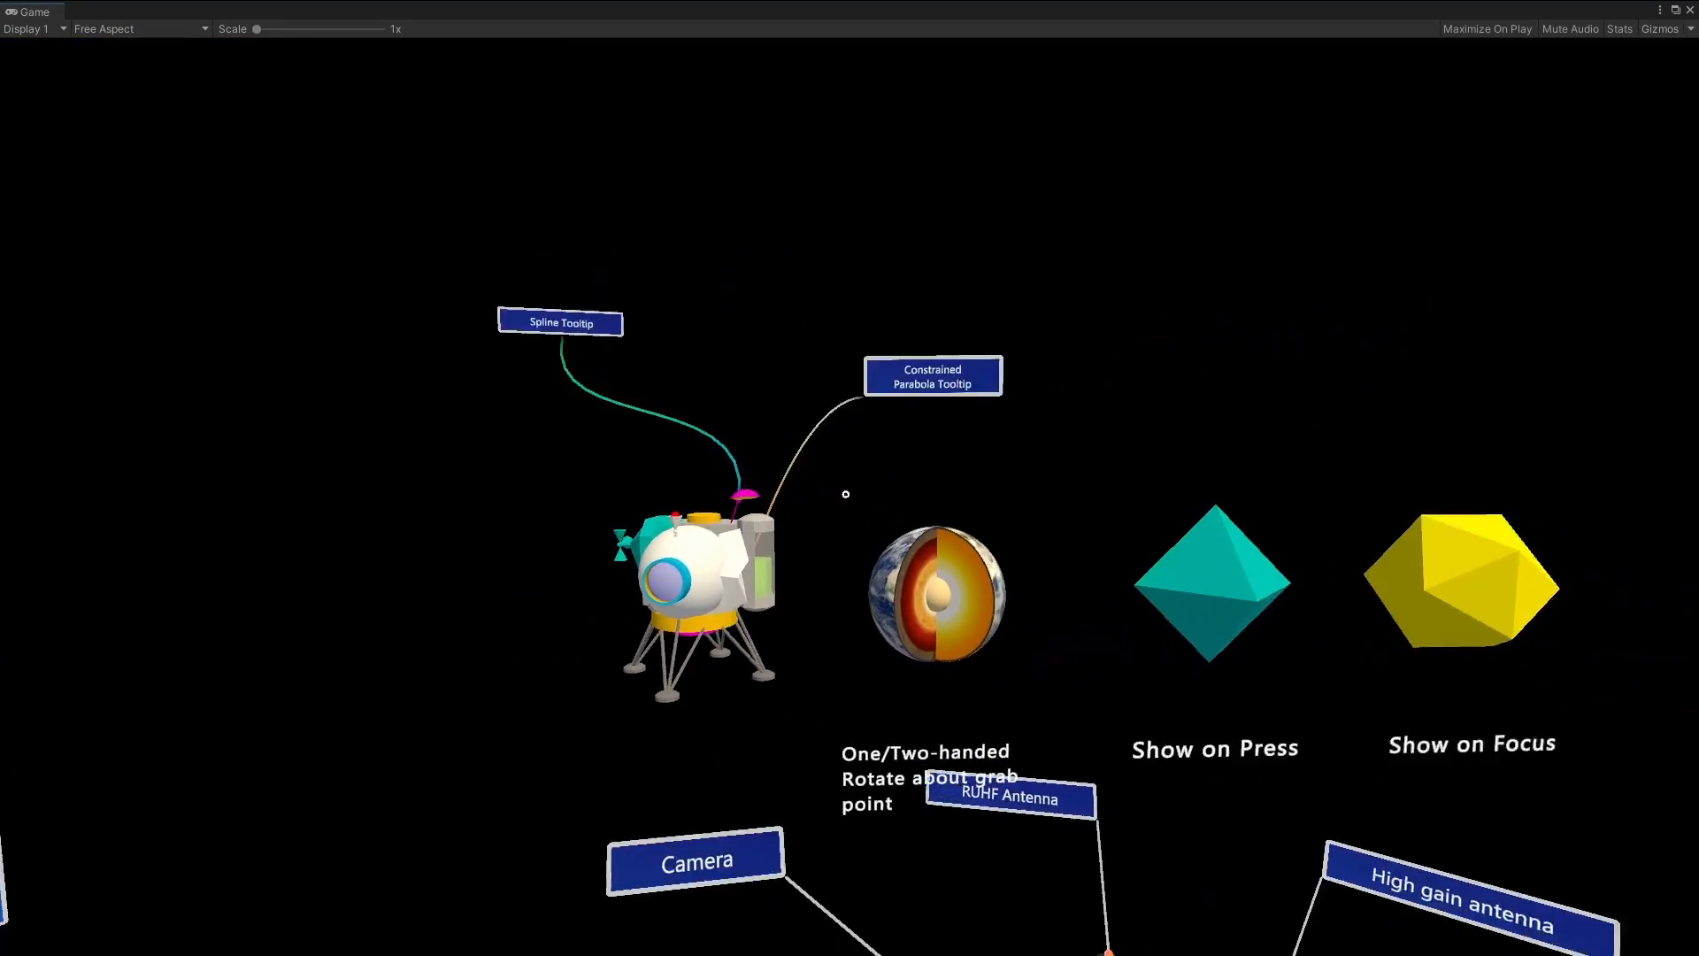
{"action": "key", "text": "s"}
Bring up the simulated hand and point it around the globe and the Show on Press and Show on Focus shapes.
{"action": "key", "text": "space"}
{"action": "left_click", "coordinate": [1054, 703]}
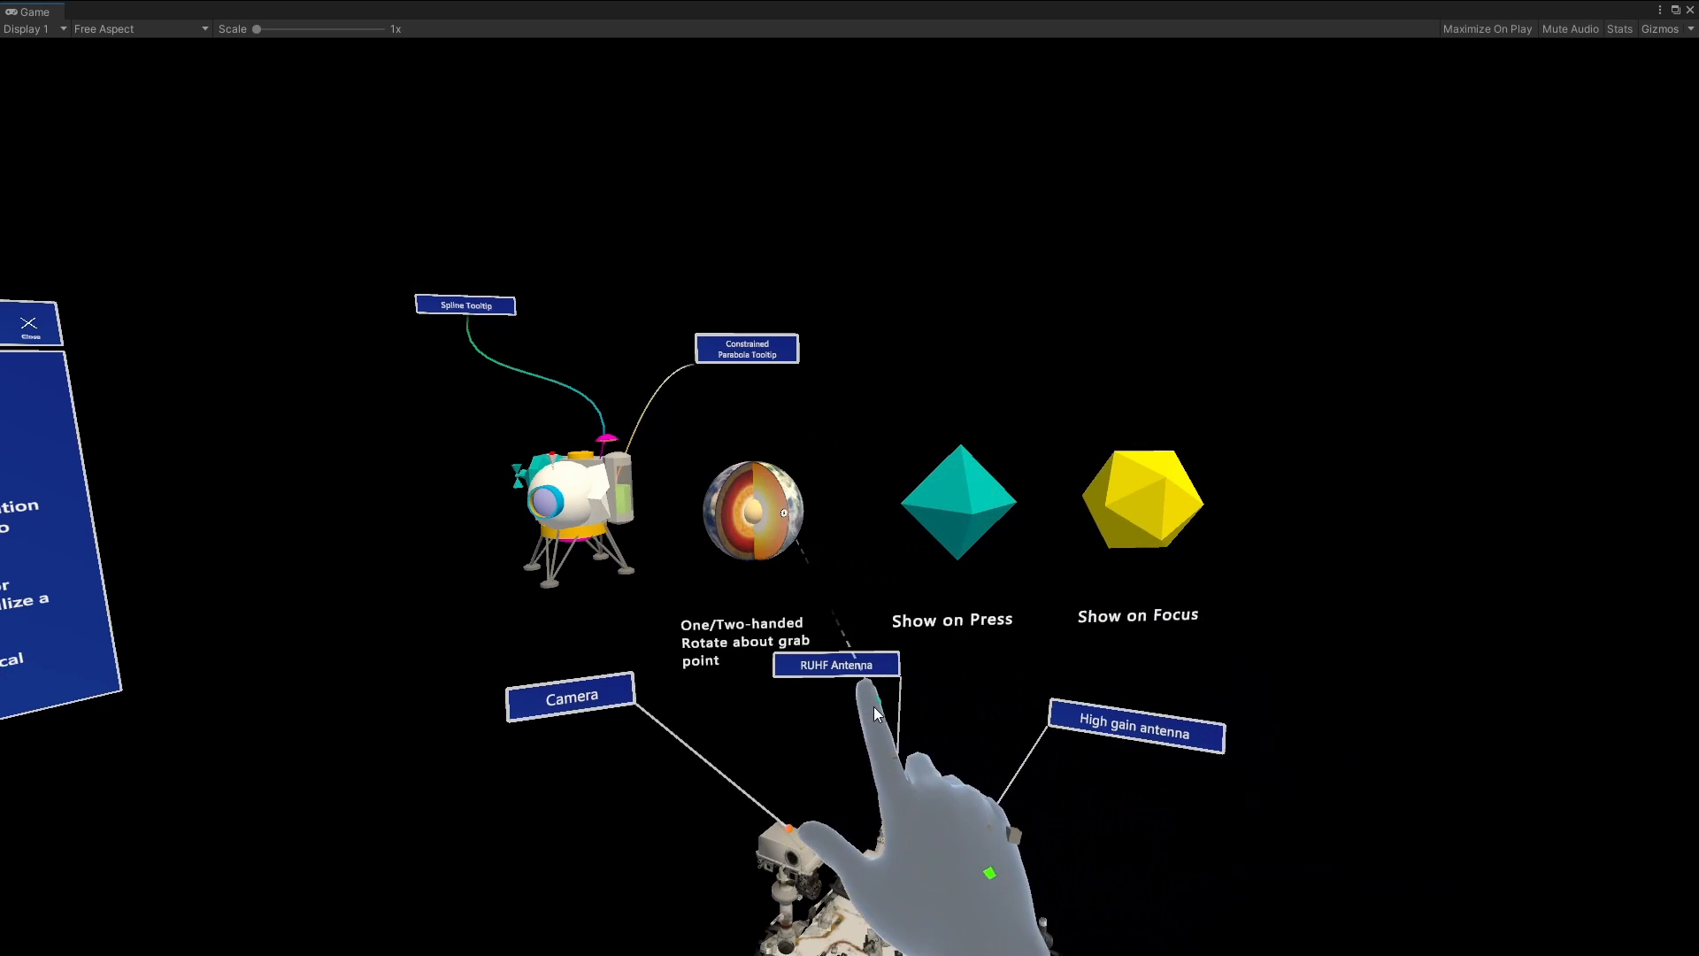
{"action": "left_click_drag", "start_coordinate": [873, 706], "coordinate": [893, 673]}
{"action": "key", "text": "s"}
{"action": "key", "text": "w"}
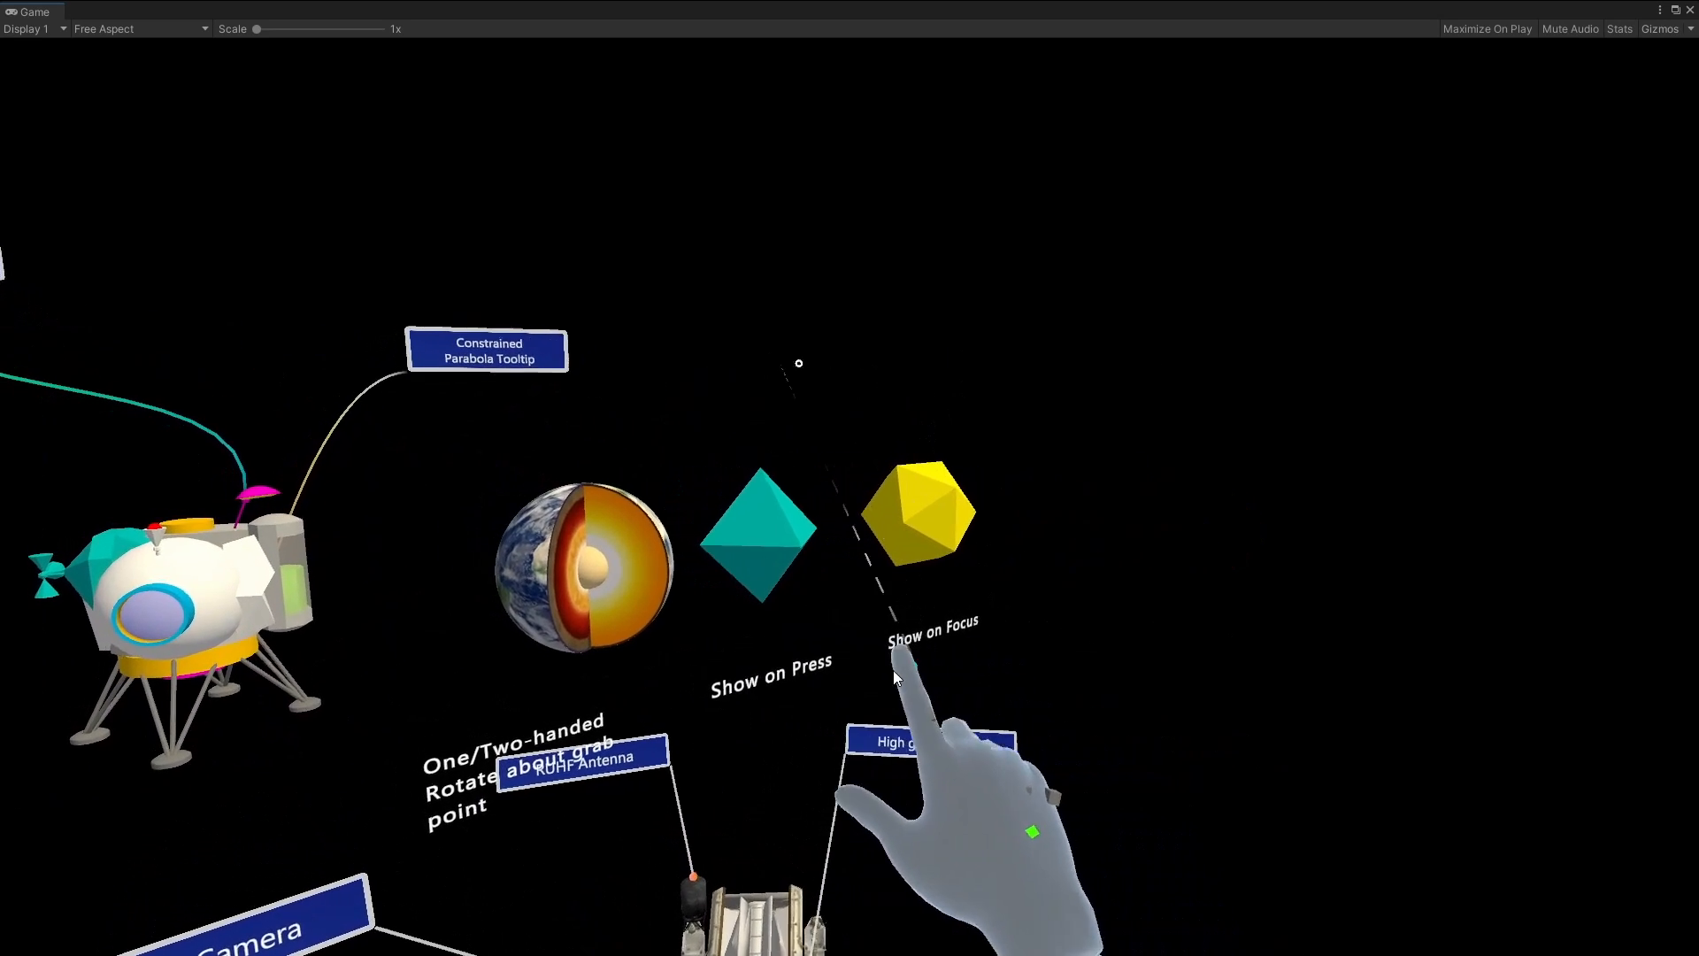
Move to the rover and point the simulated hand around its Spectrometer Drill / Brush and Wheels tooltips.
{"action": "left_click_drag", "start_coordinate": [697, 676], "coordinate": [660, 655]}
{"action": "key", "text": "s"}
{"action": "right_click_drag", "start_coordinate": [708, 743], "coordinate": [752, 859]}
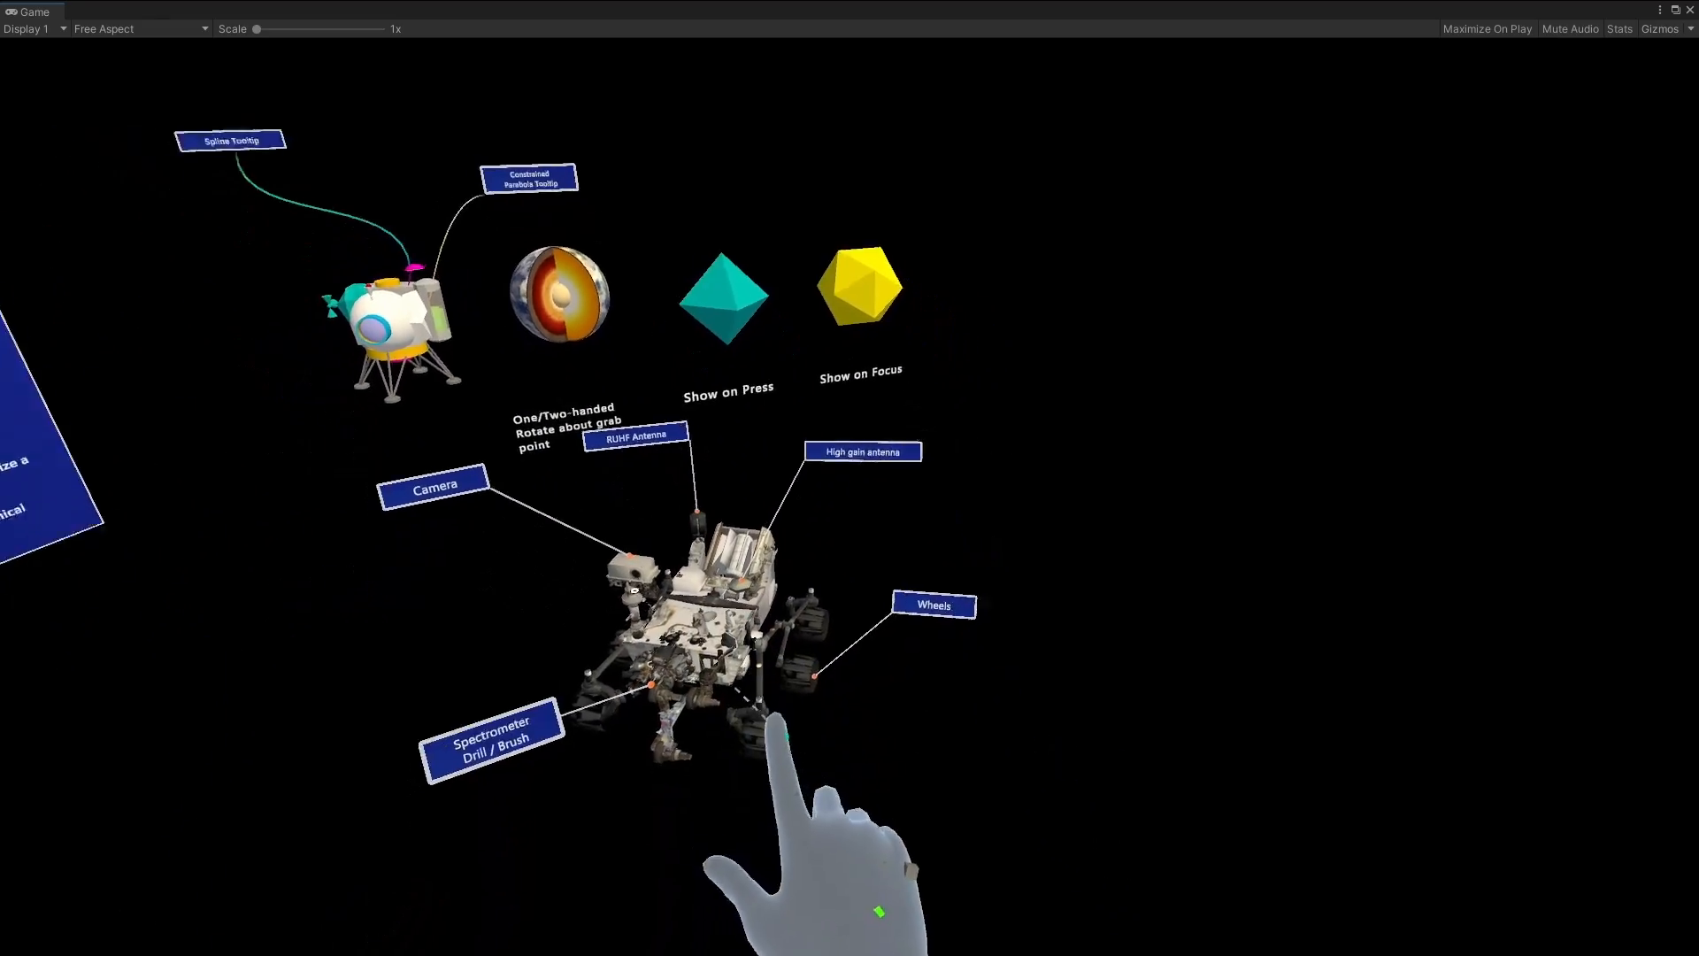
{"action": "left_click_drag", "start_coordinate": [921, 715], "coordinate": [954, 779]}
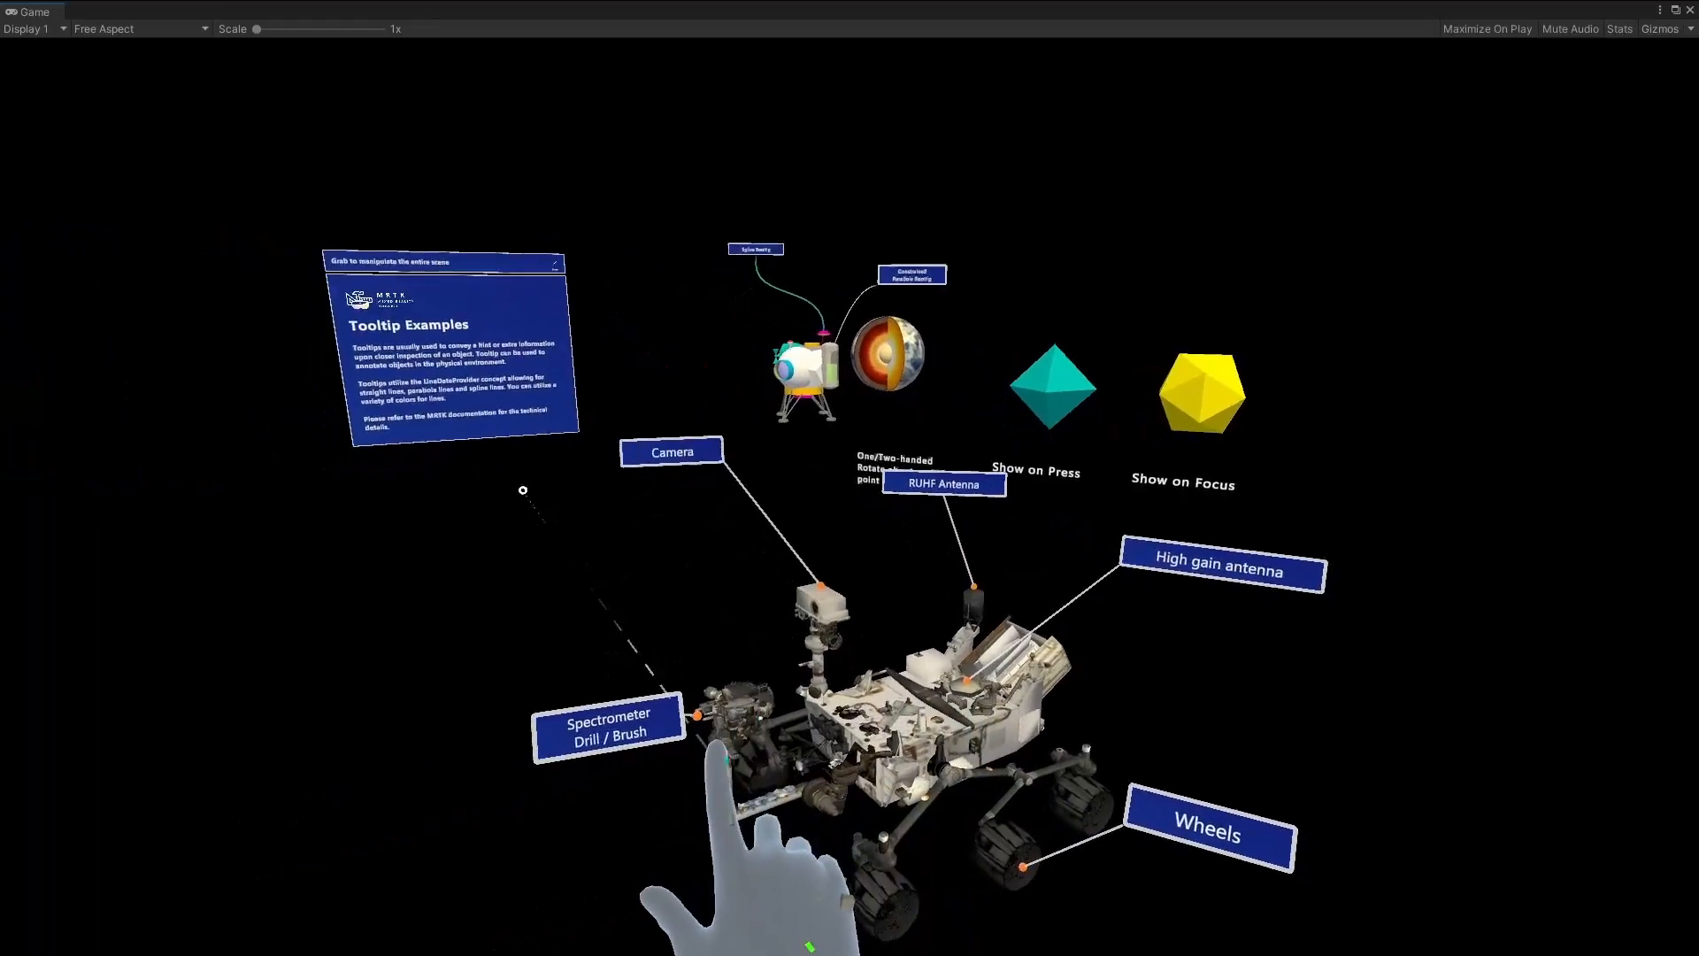
{"action": "right_click_drag", "start_coordinate": [726, 761], "coordinate": [803, 813]}
{"action": "left_click_drag", "start_coordinate": [804, 812], "coordinate": [766, 876]}
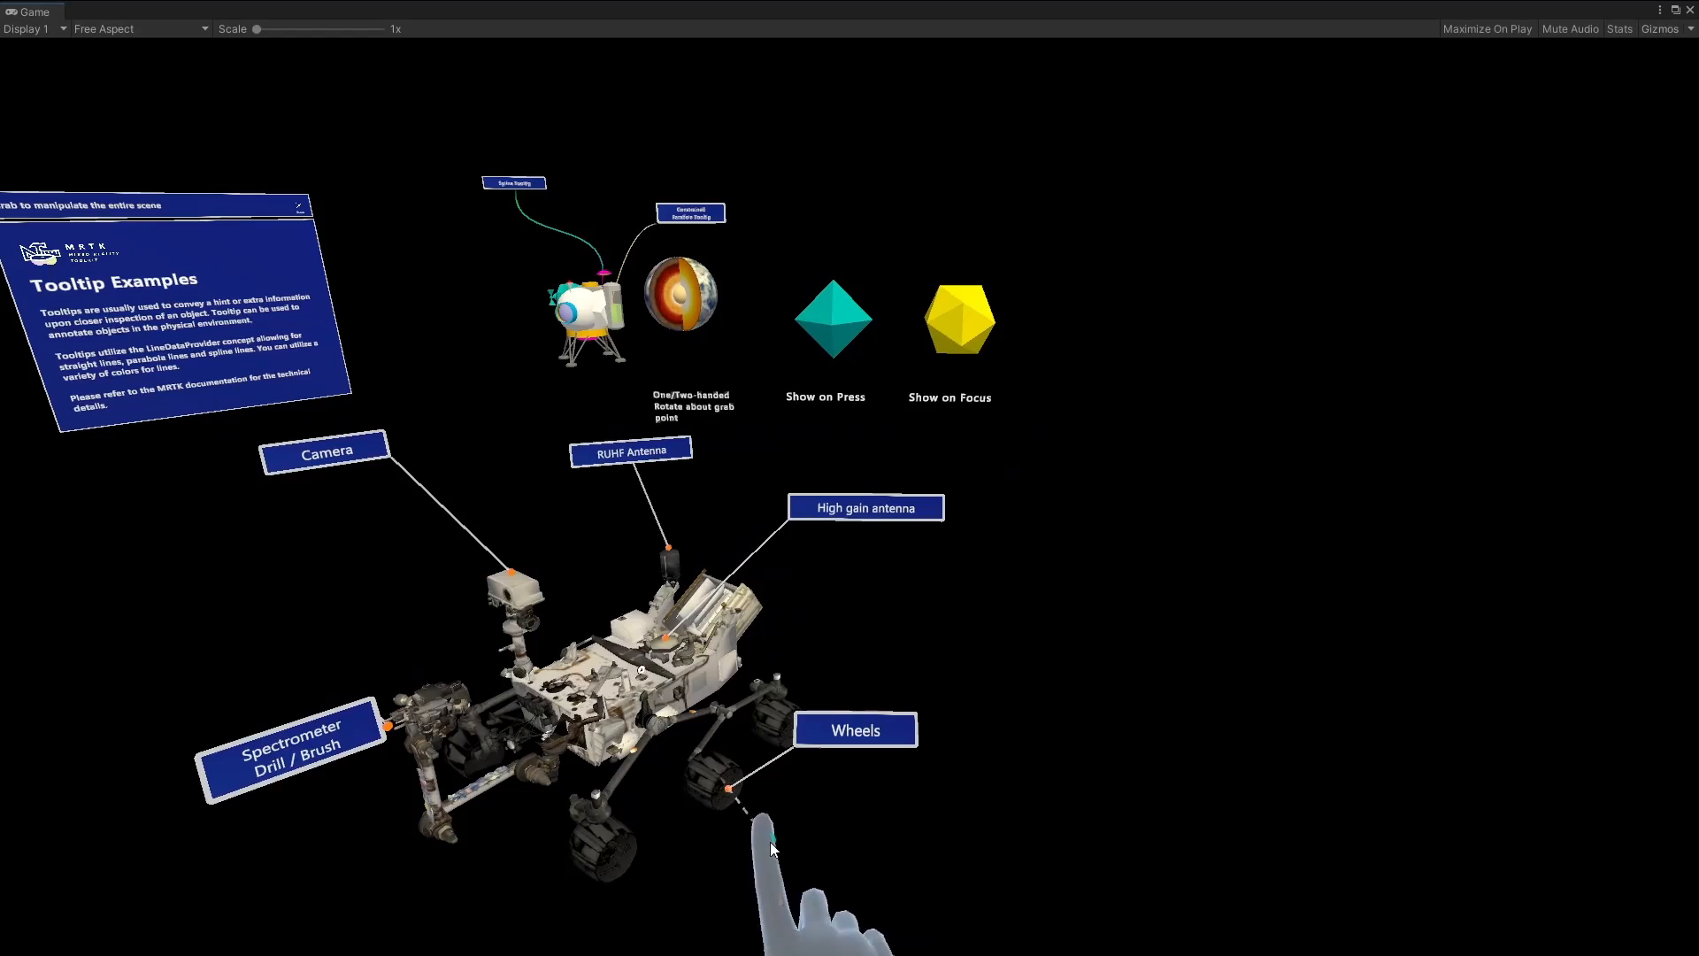
{"action": "mouse_move", "coordinate": [772, 848]}
{"action": "right_mouse_down"}
{"action": "mouse_move", "coordinate": [584, 836]}
{"action": "mouse_move", "coordinate": [819, 836]}
{"action": "mouse_move", "coordinate": [743, 836]}
{"action": "right_mouse_up"}
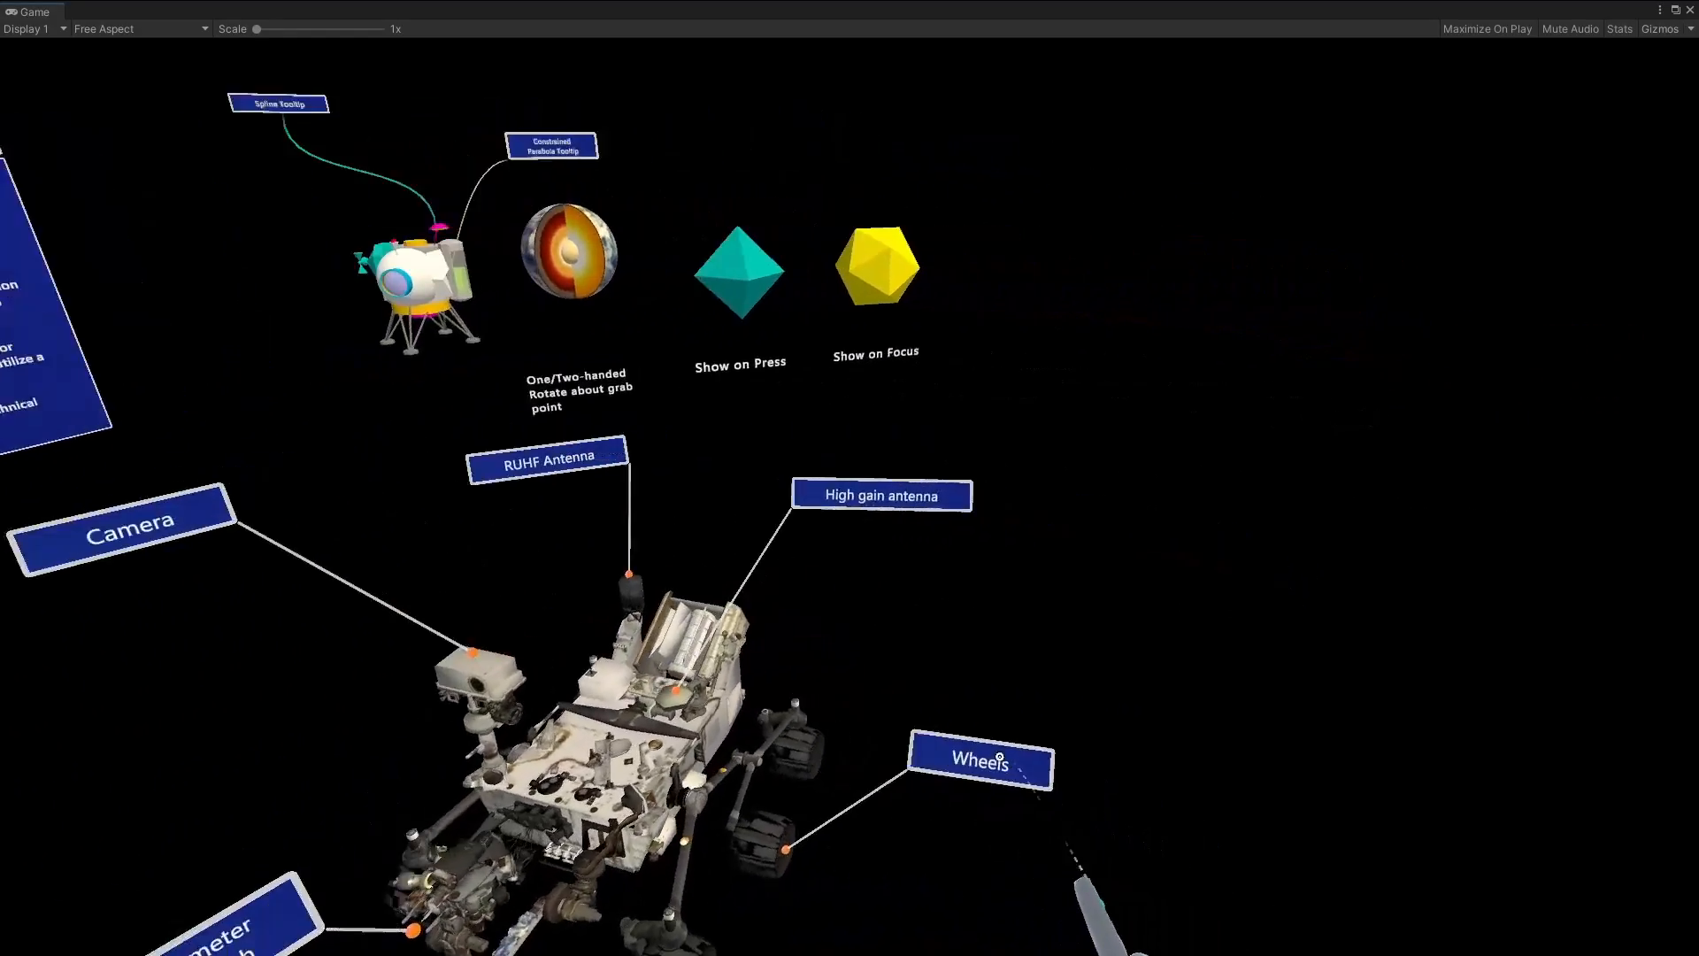
{"action": "key", "text": "a"}
{"action": "key", "text": "s"}
{"action": "left_click_drag", "start_coordinate": [1081, 856], "coordinate": [1308, 808]}
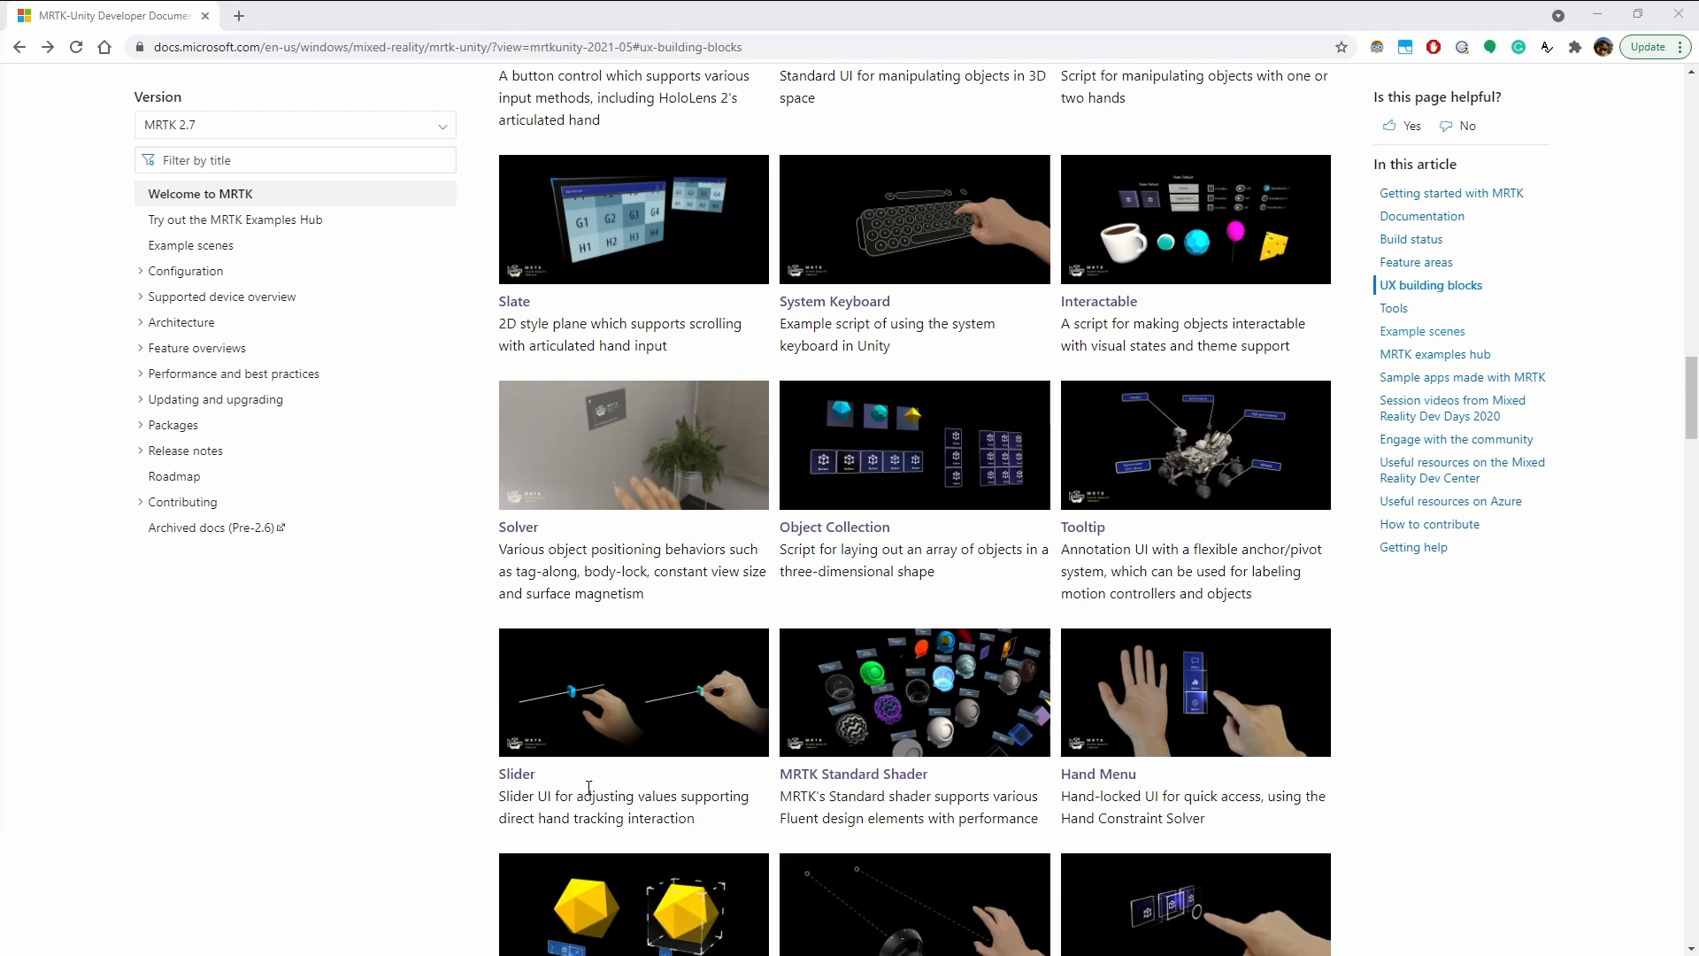
Open the Slider page from the UX building blocks in the browser and read through to Example Slider Configurations.
{"action": "left_click", "coordinate": [625, 701]}
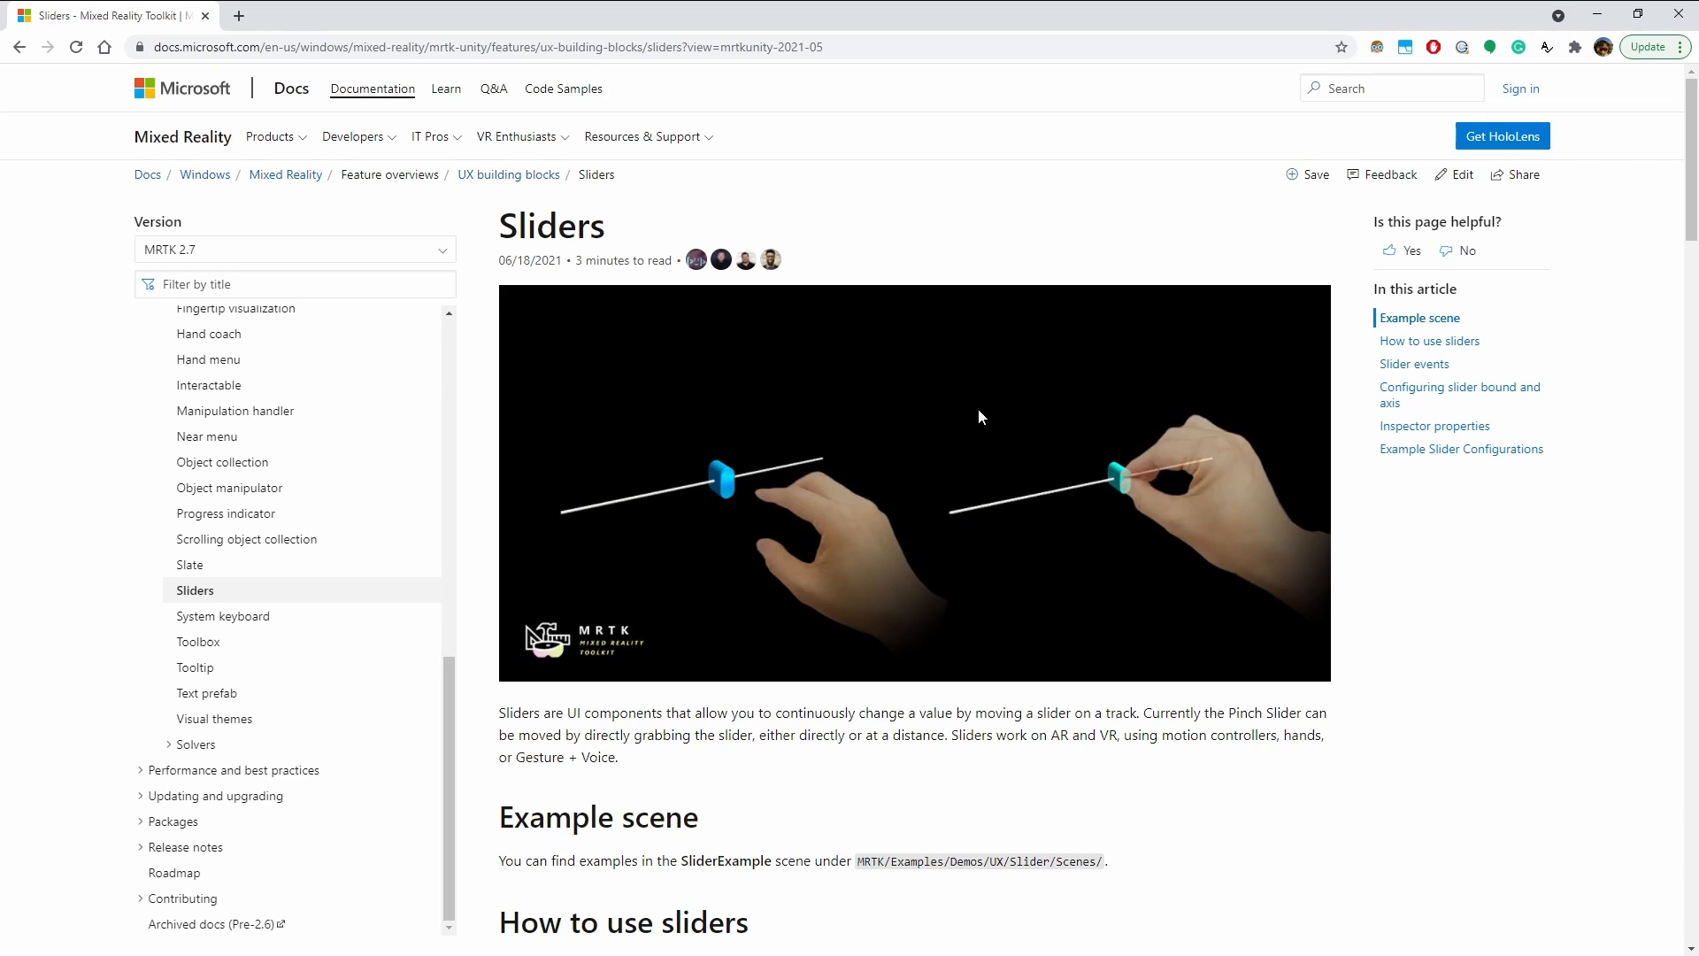
{"action": "scroll", "coordinate": [978, 416], "scroll_direction": "down", "scroll_amount": 4}
{"action": "scroll", "coordinate": [899, 405], "scroll_direction": "down", "scroll_amount": 9}
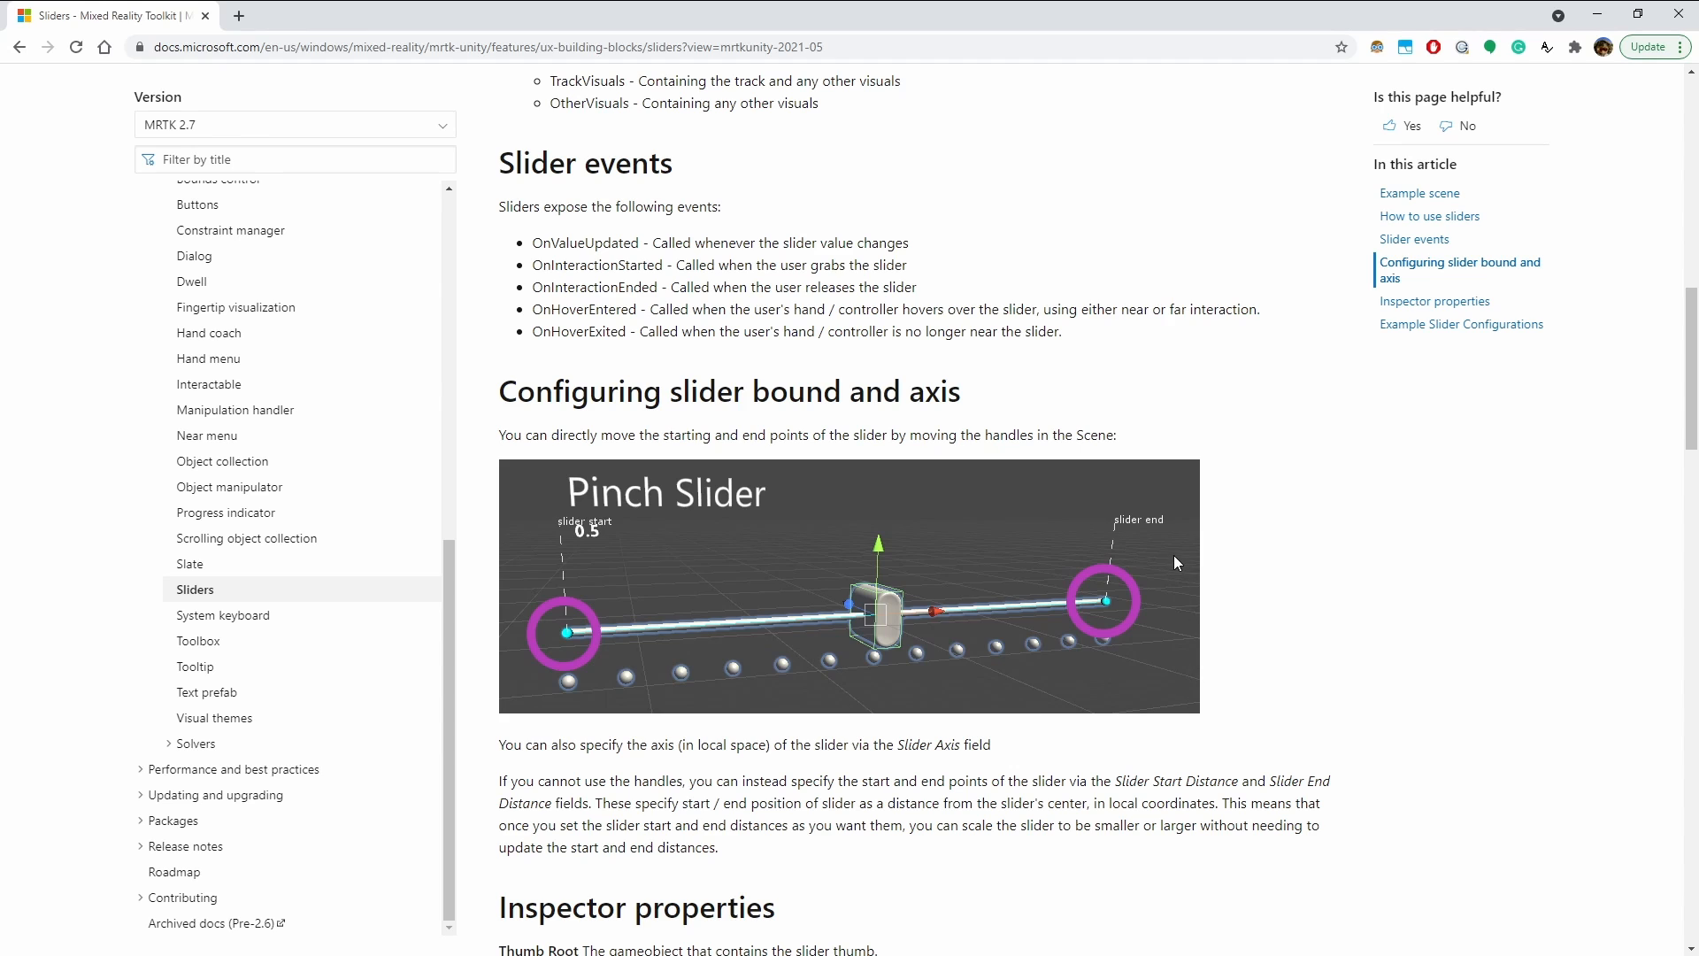
{"action": "scroll", "coordinate": [1177, 620], "scroll_direction": "down", "scroll_amount": 6}
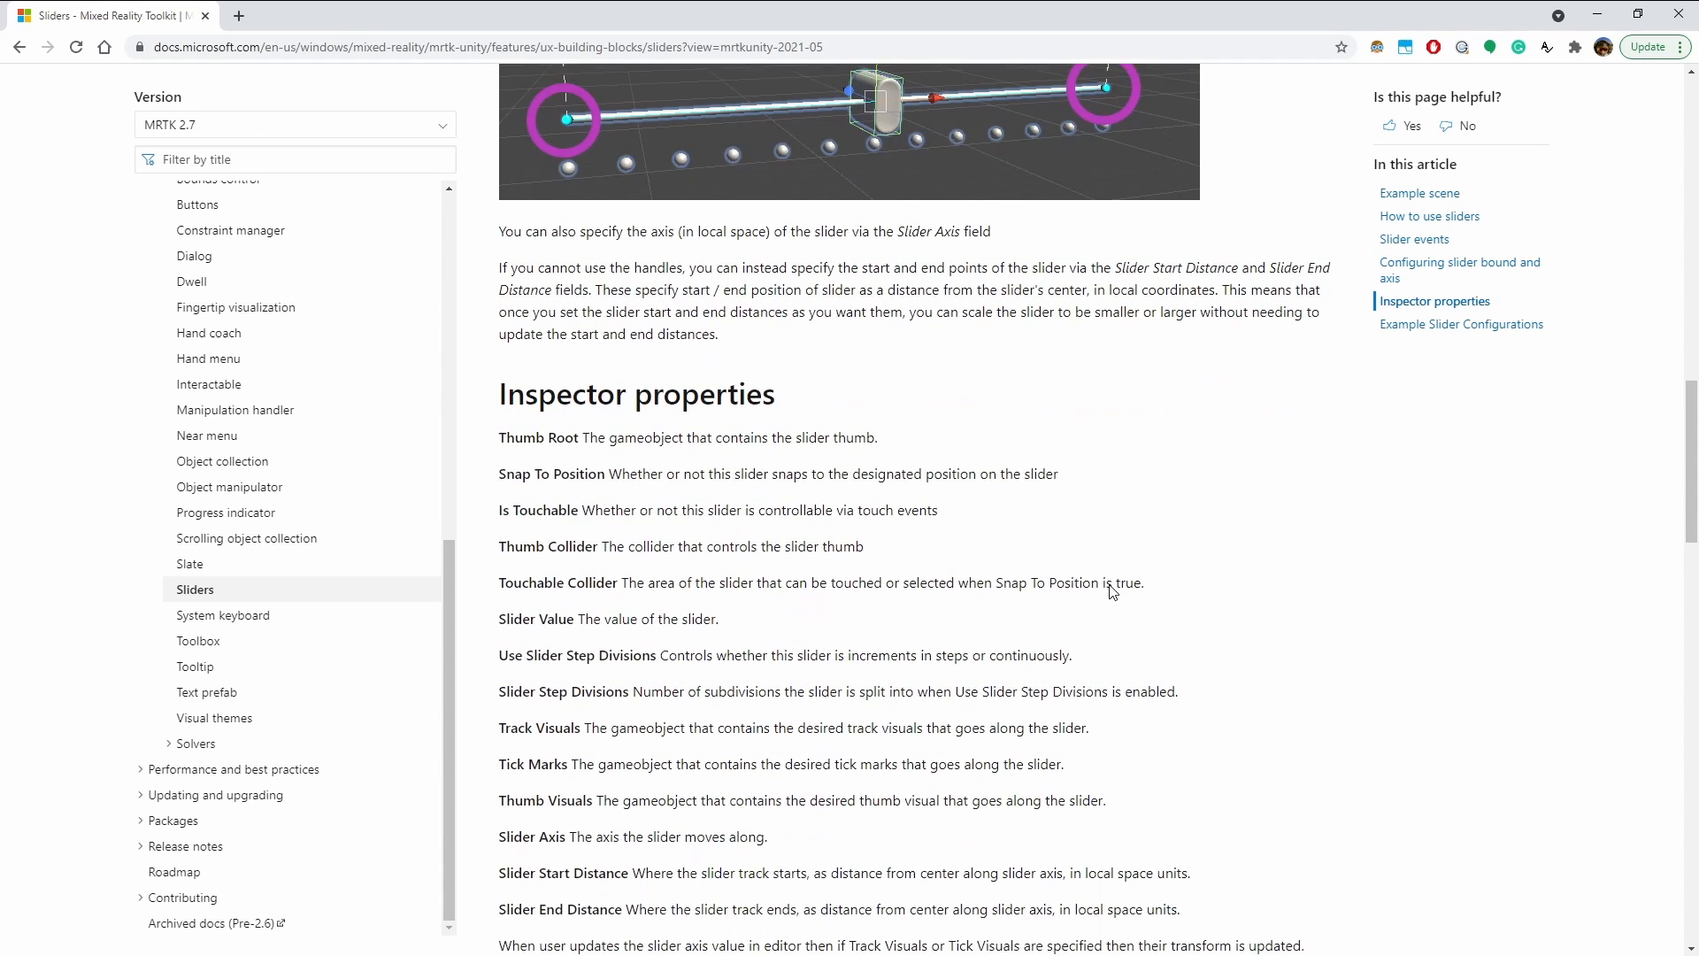
{"action": "scroll", "coordinate": [1112, 591], "scroll_direction": "down", "scroll_amount": 7}
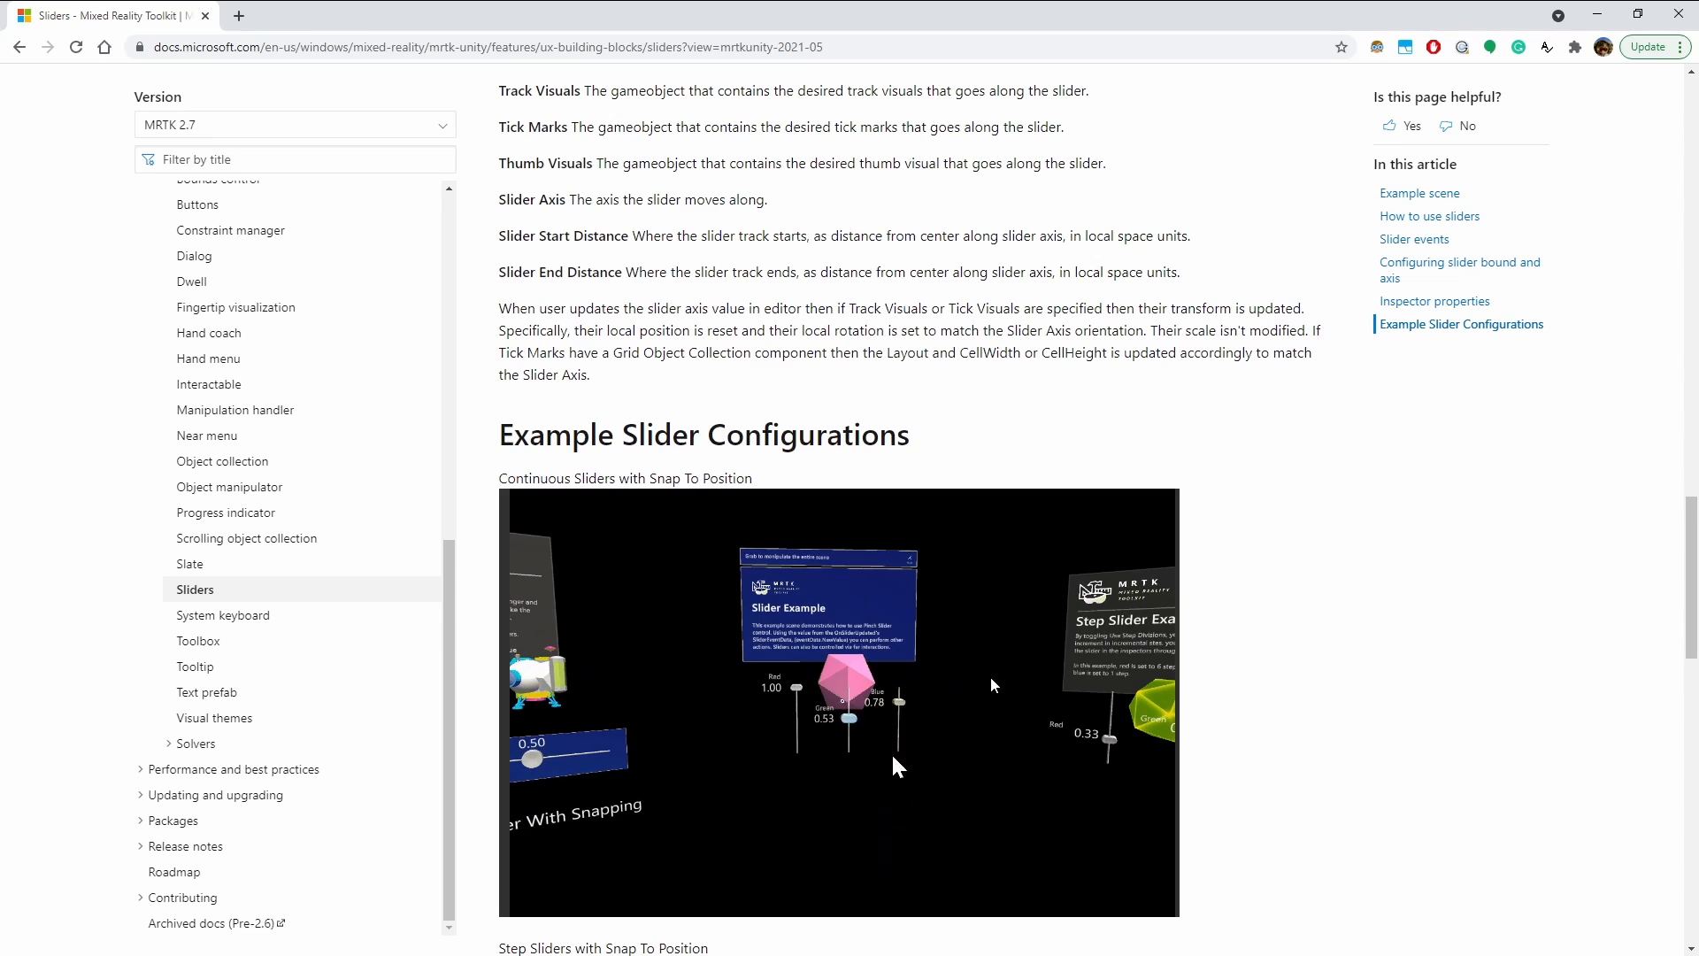
{"action": "scroll", "coordinate": [894, 761], "scroll_direction": "down", "scroll_amount": 1}
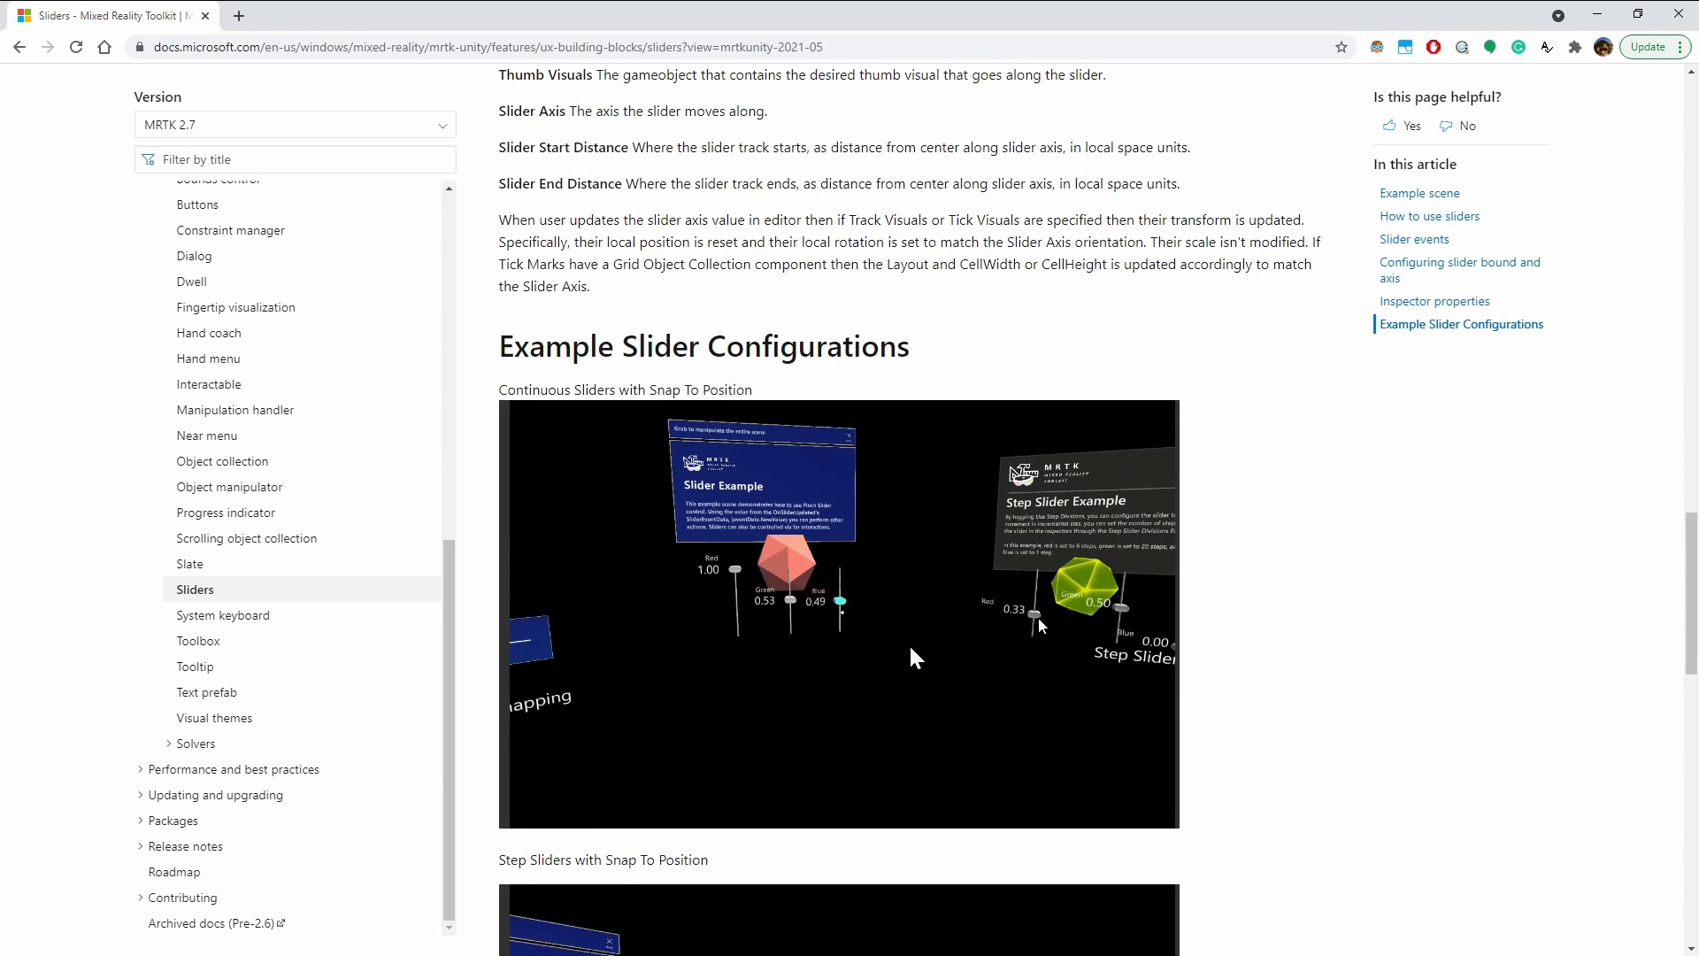
{"action": "scroll", "coordinate": [885, 602], "scroll_direction": "down", "scroll_amount": 2}
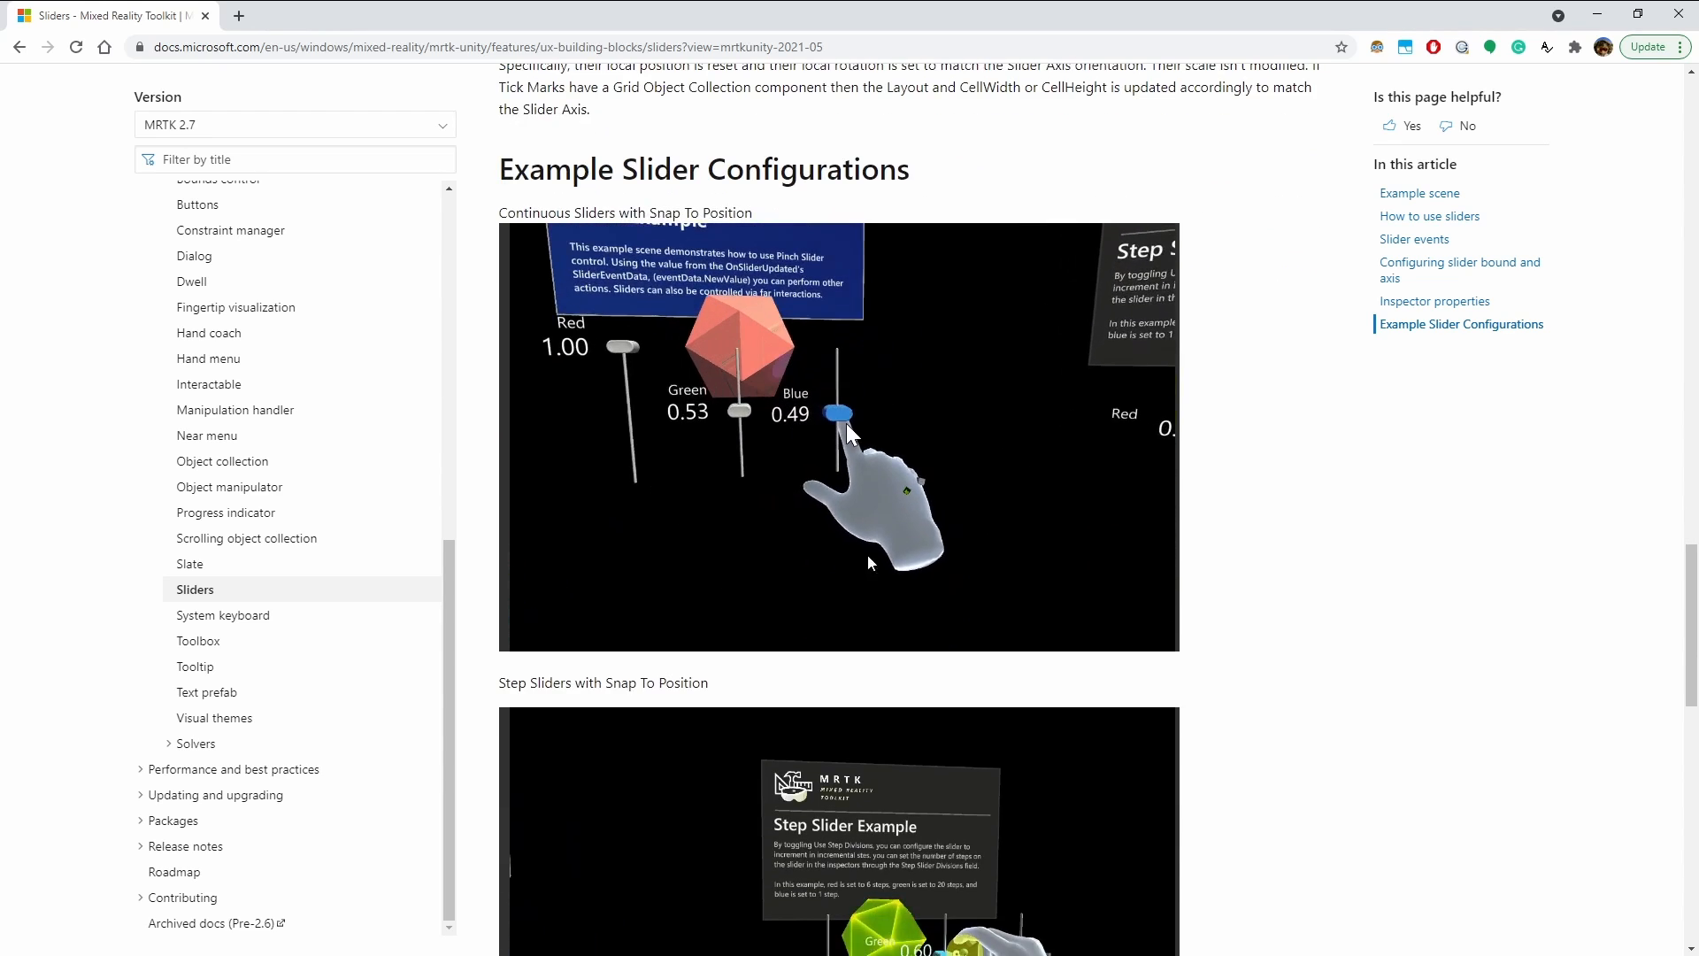
{"action": "scroll", "coordinate": [902, 610], "scroll_direction": "down", "scroll_amount": 3}
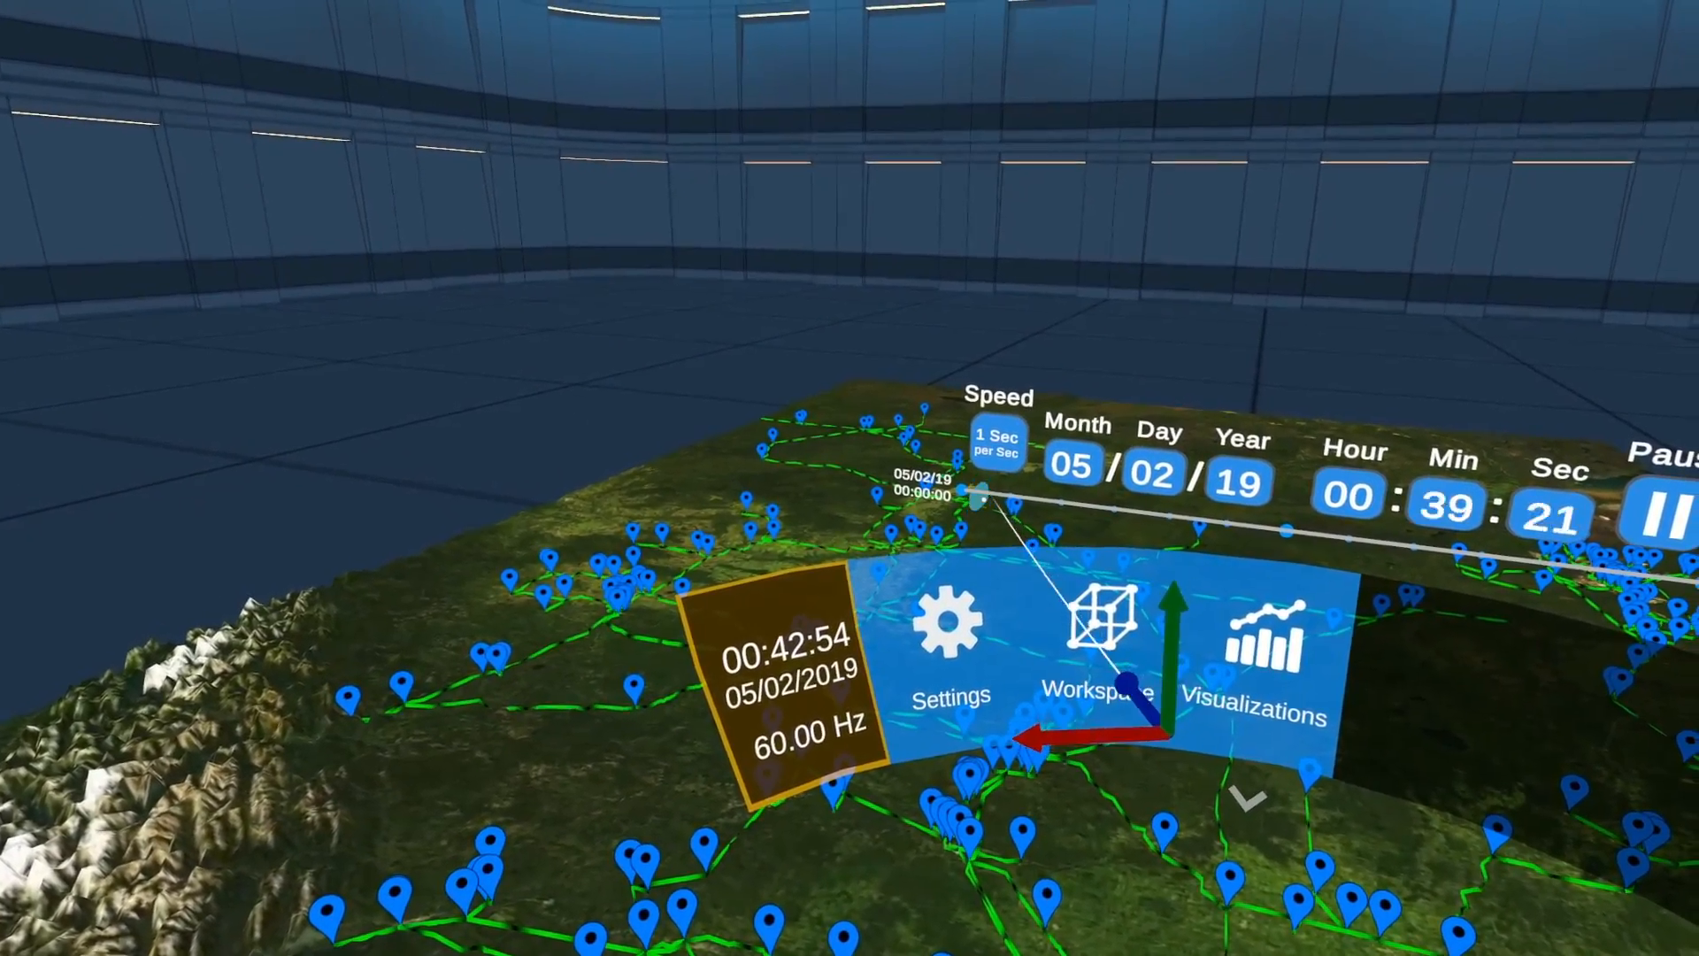
In the VR demo, scrub the 05/02/19 timeline to about 19:22 and adjust the Hour value with its own slider.
{"action": "mouse_move", "coordinate": [983, 499]}
{"action": "left_mouse_down"}
{"action": "mouse_move", "coordinate": [865, 521]}
{"action": "mouse_move", "coordinate": [929, 467]}
{"action": "mouse_move", "coordinate": [959, 497]}
{"action": "mouse_move", "coordinate": [997, 485]}
{"action": "mouse_move", "coordinate": [1009, 502]}
{"action": "left_mouse_up"}
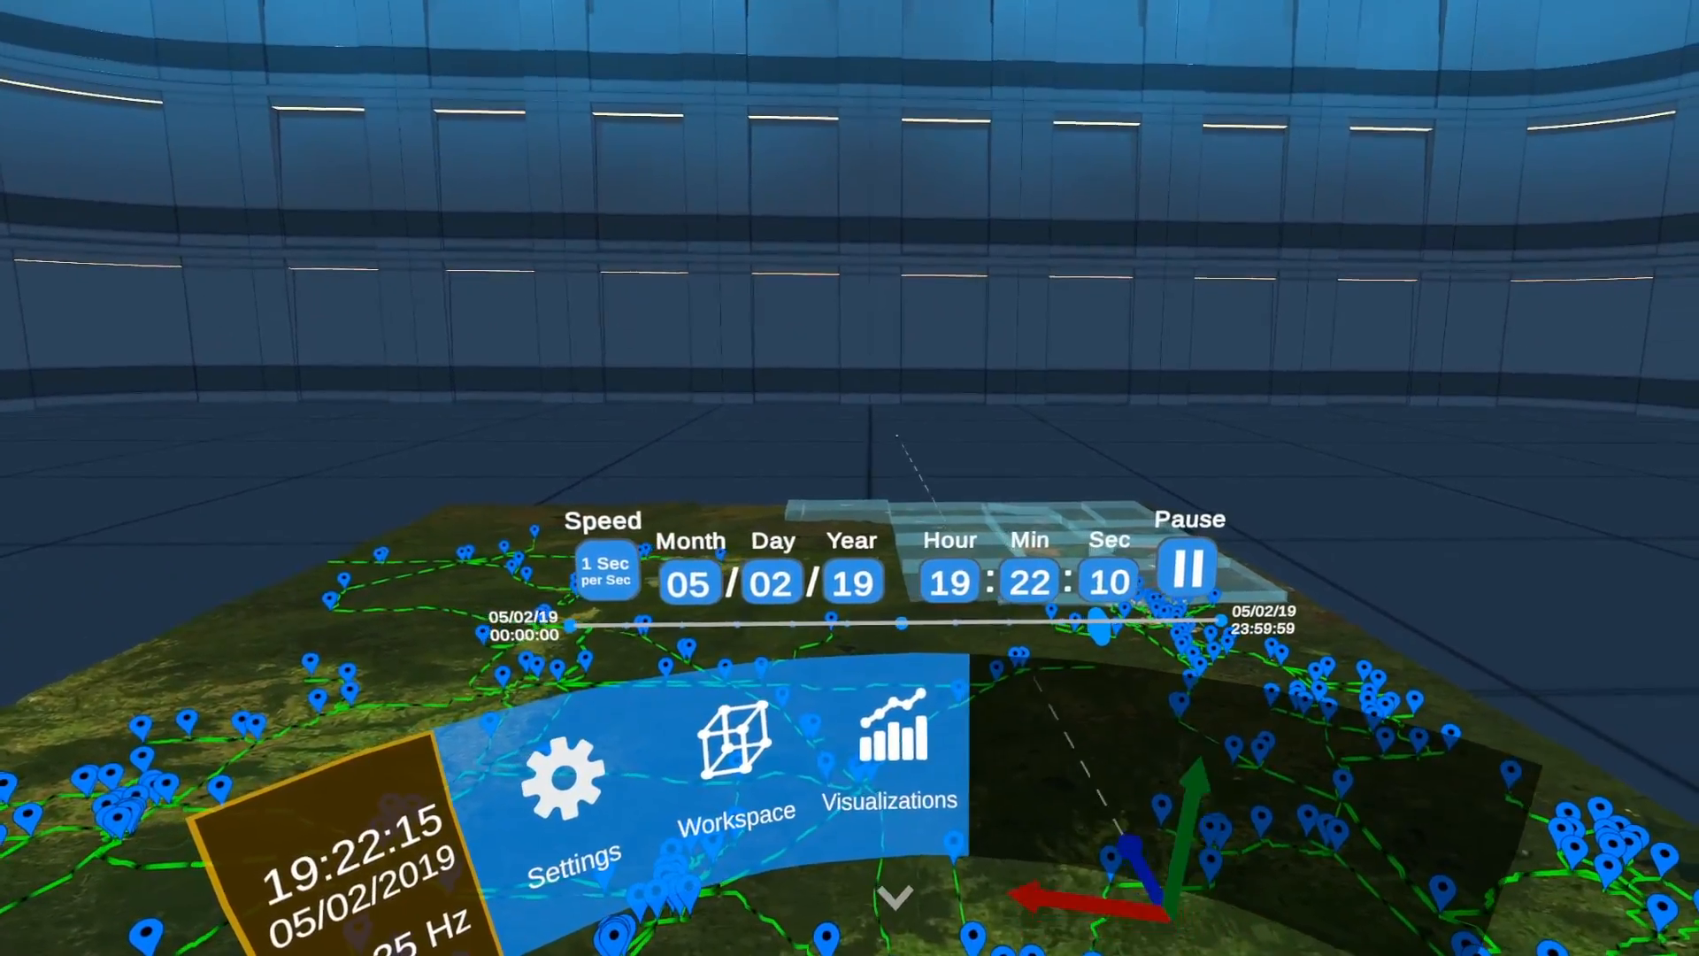
{"action": "left_click", "coordinate": [949, 582]}
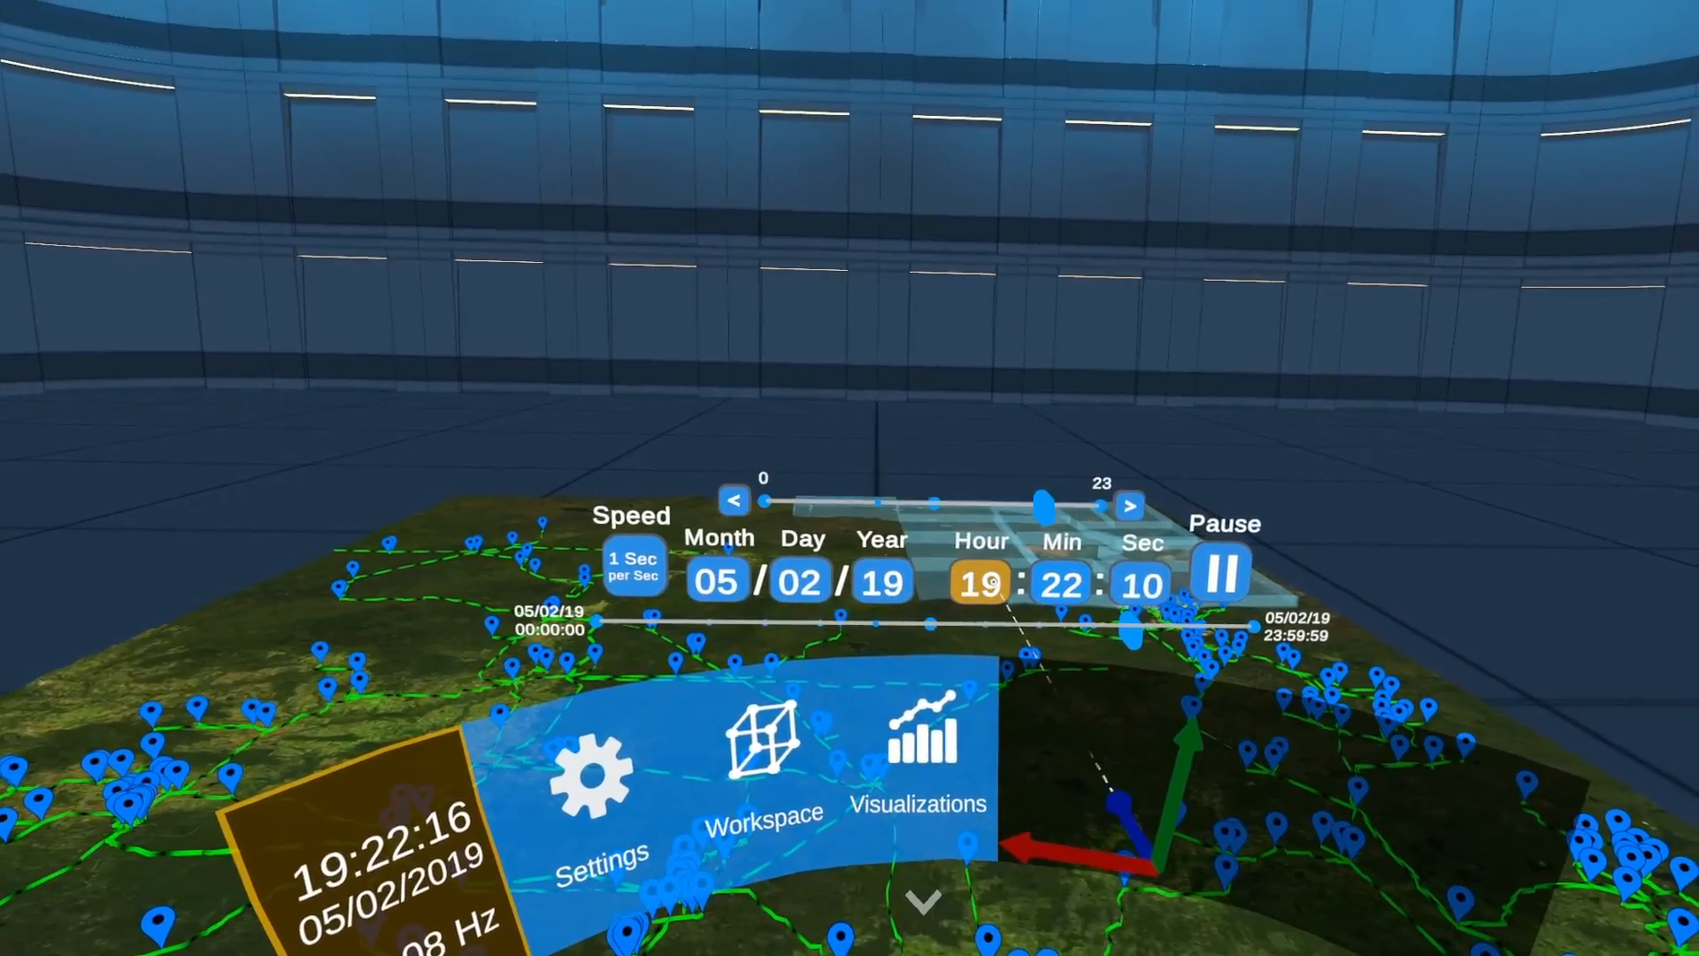
{"action": "left_click_drag", "start_coordinate": [1067, 520], "coordinate": [1085, 494]}
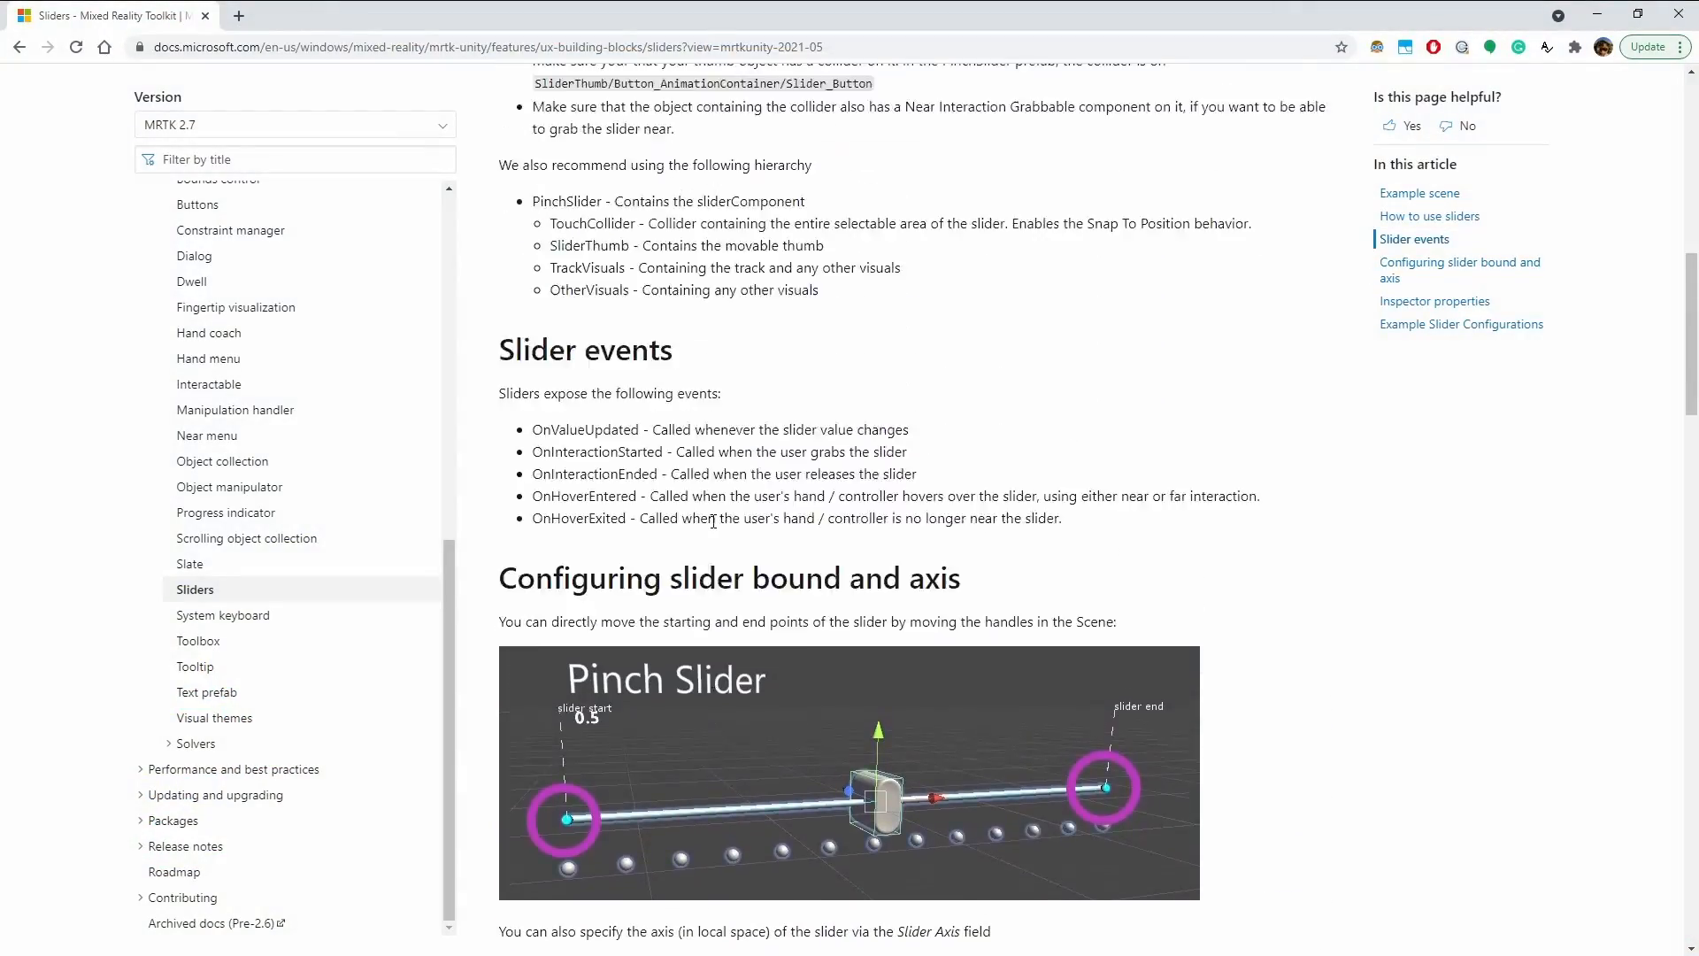
Return from the Slider page to the UX building blocks overview and browse its entries around Pointers, Near Menu and Spatial Awareness View.
{"action": "scroll", "coordinate": [713, 521], "scroll_direction": "up", "scroll_amount": 10}
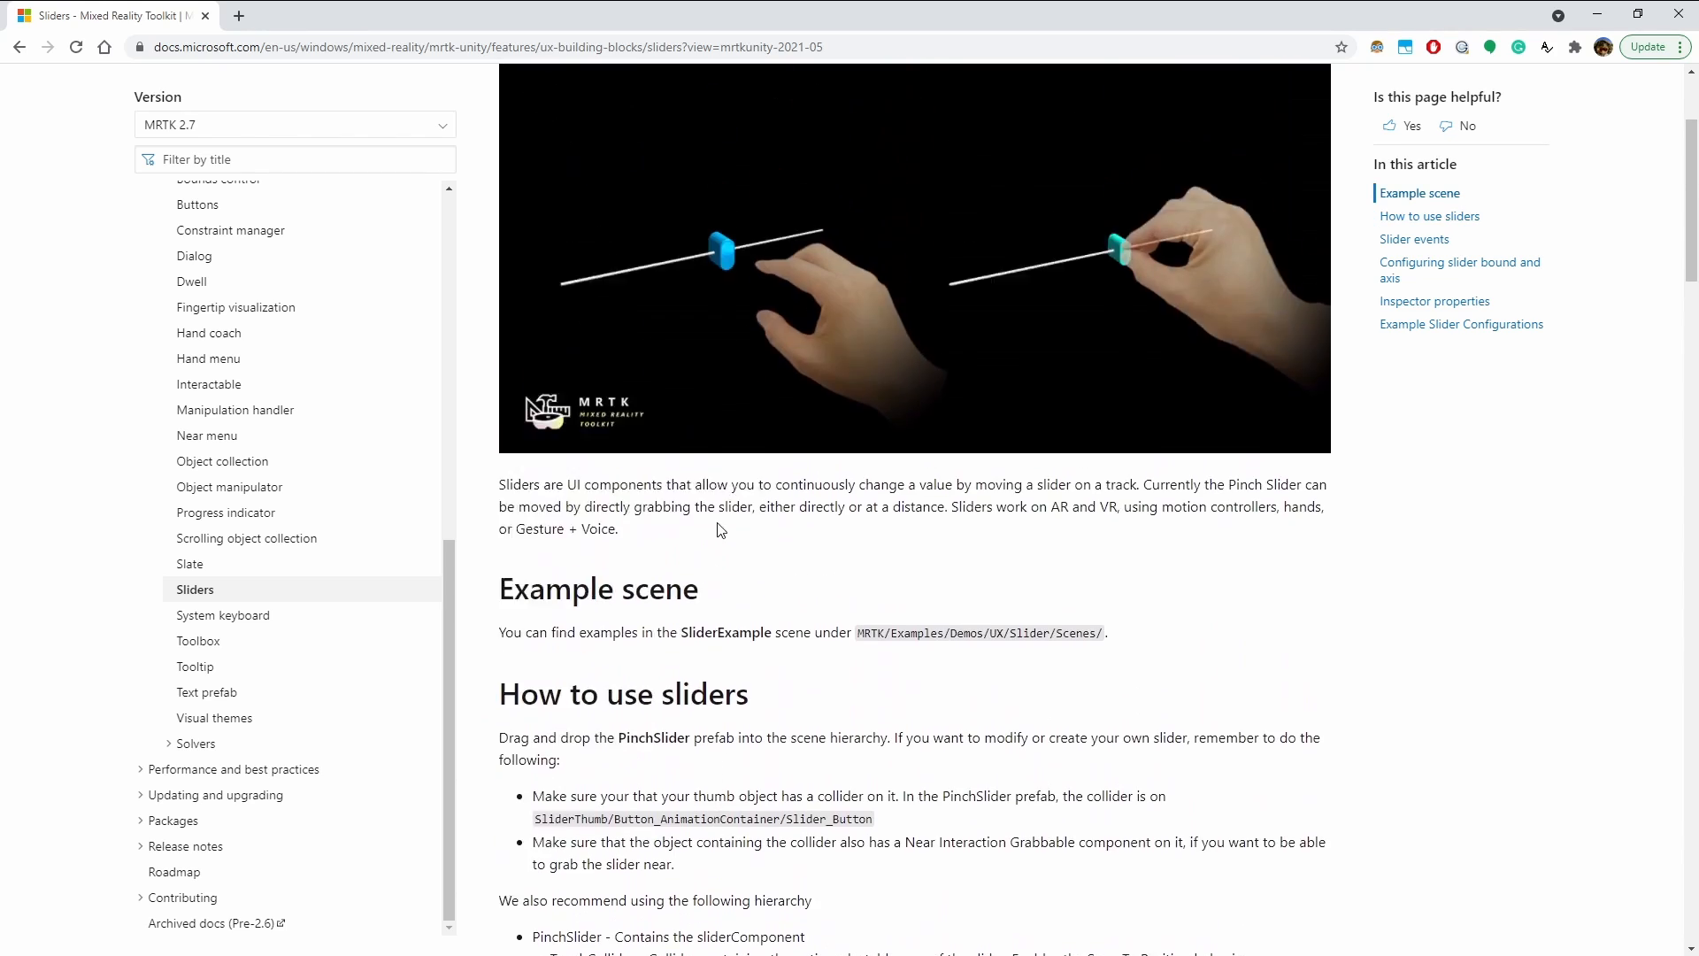
{"action": "left_click", "coordinate": [19, 47]}
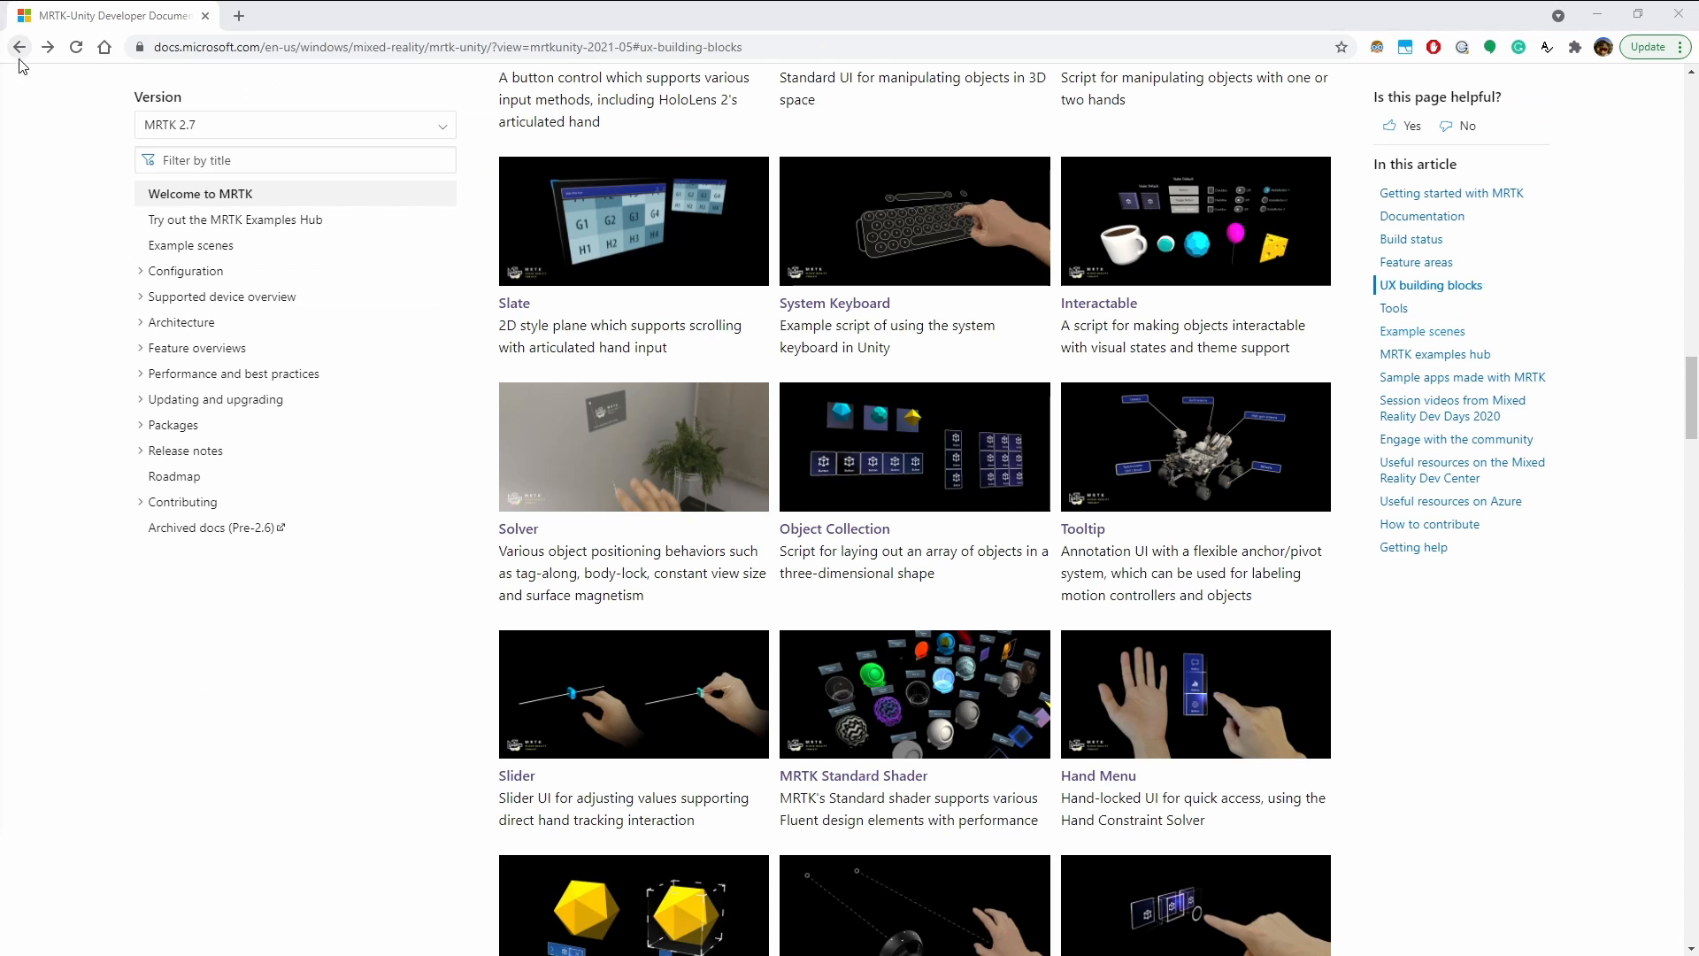
{"action": "scroll", "coordinate": [997, 500], "scroll_direction": "down", "scroll_amount": 3}
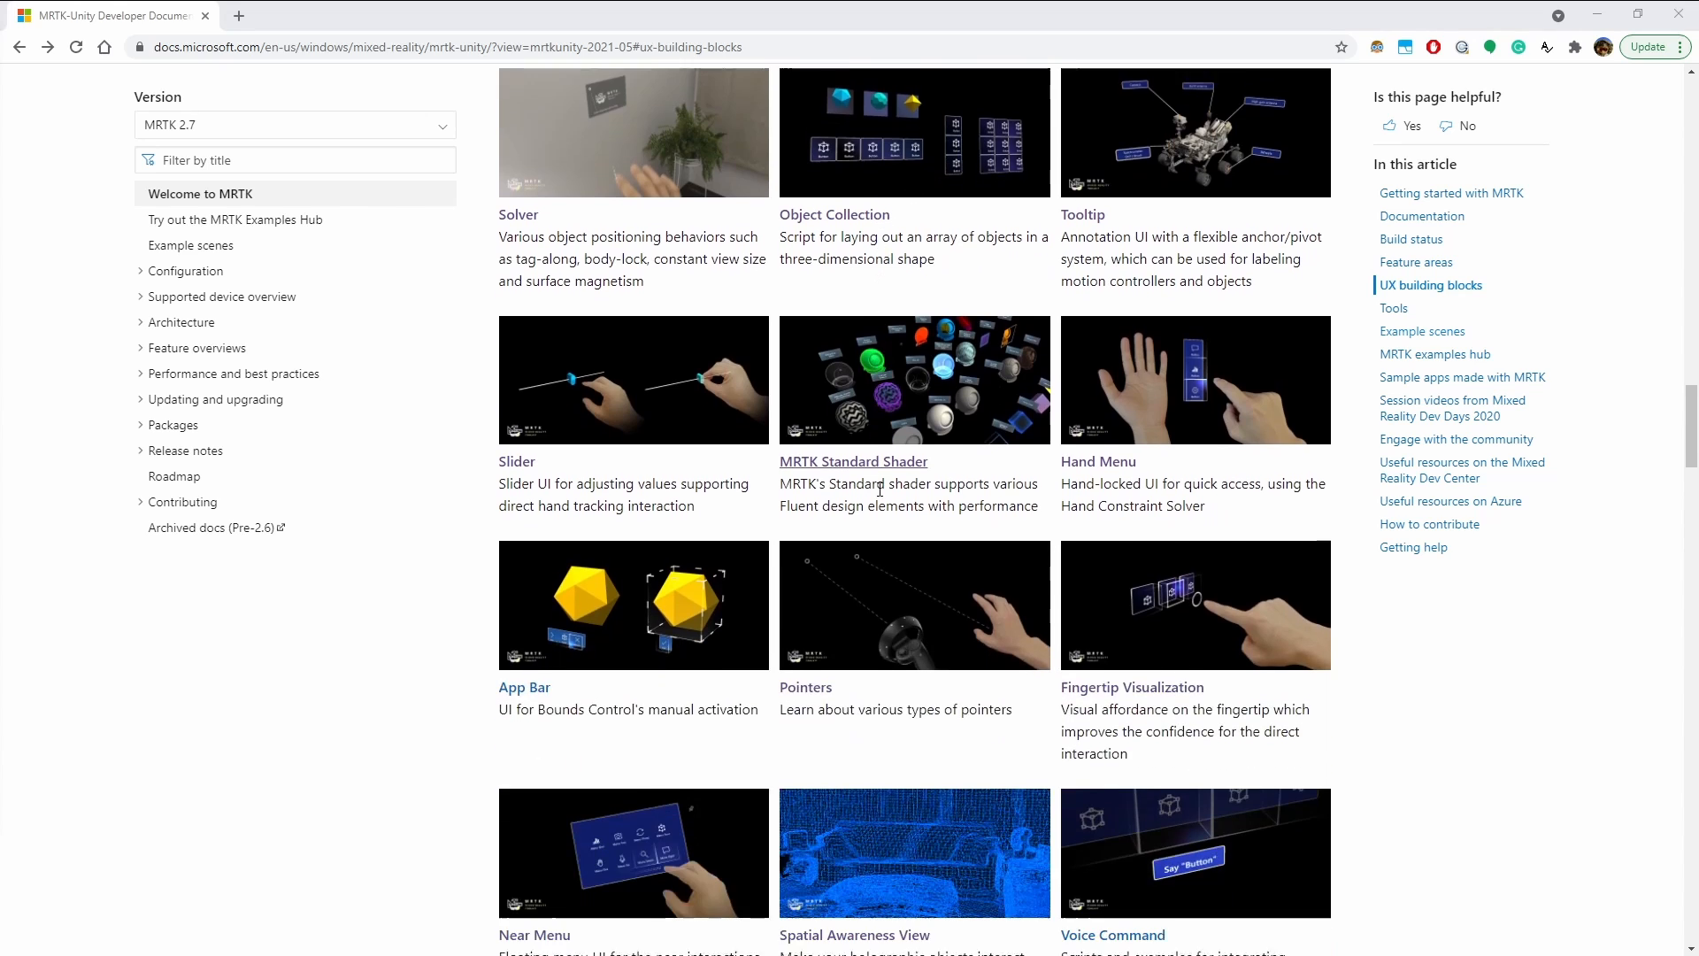
{"action": "scroll", "coordinate": [921, 354], "scroll_direction": "down", "scroll_amount": 3}
{"action": "scroll", "coordinate": [931, 390], "scroll_direction": "down", "scroll_amount": 2}
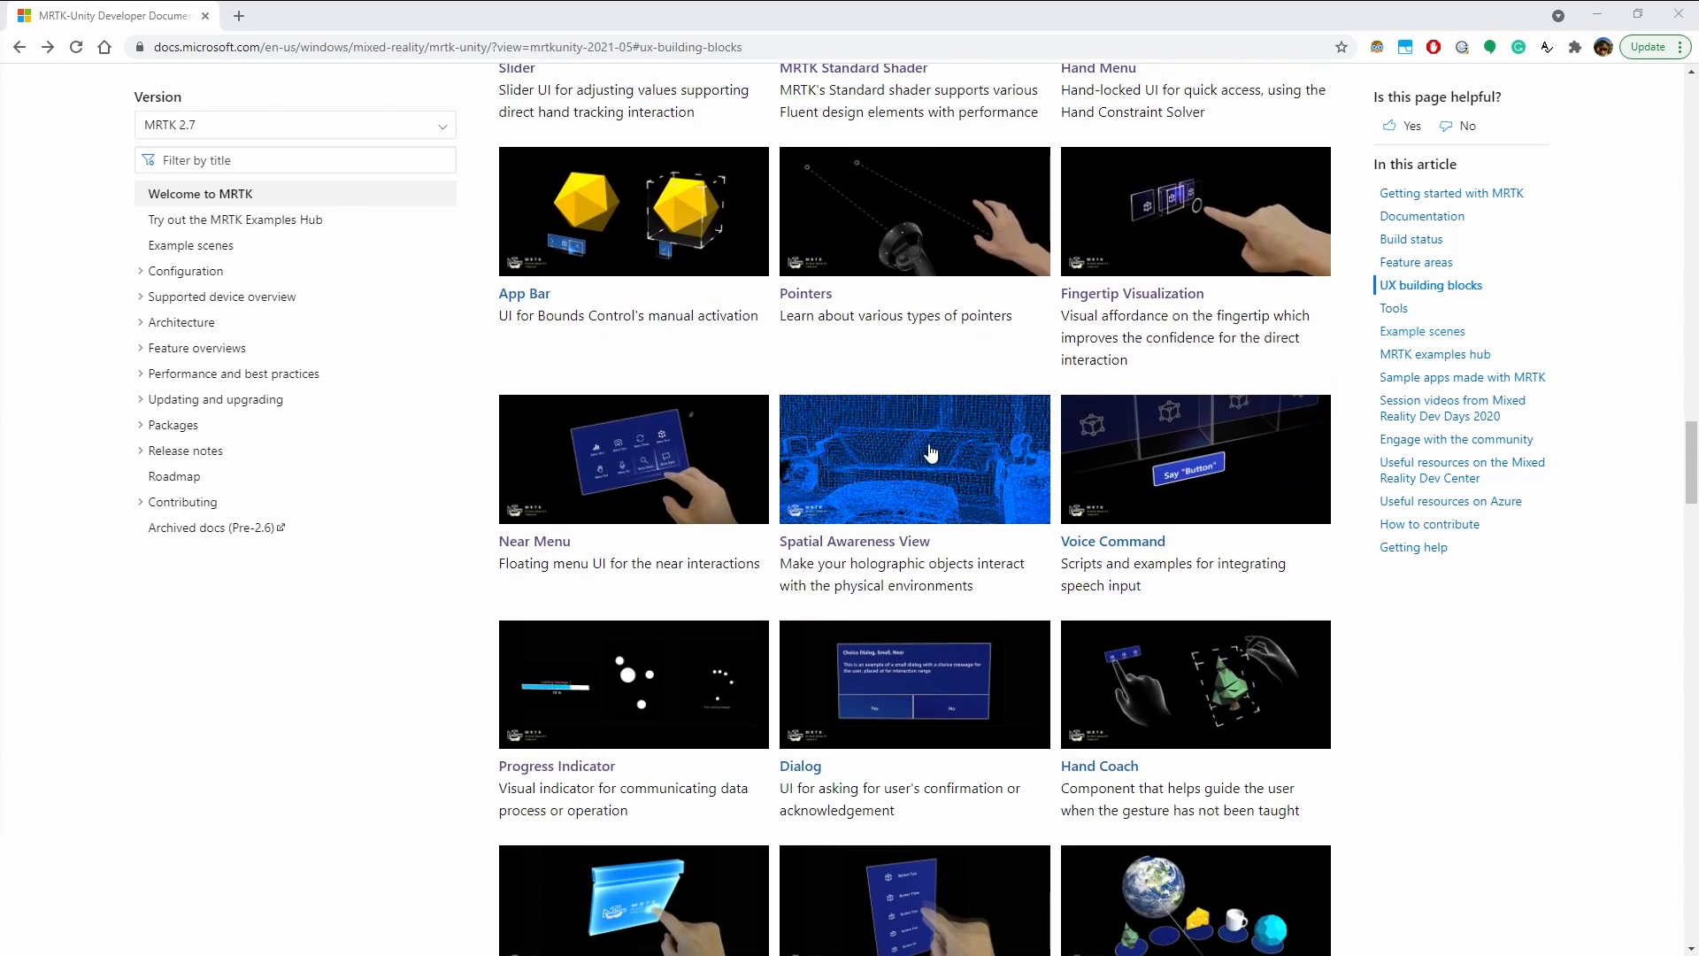
{"action": "scroll", "coordinate": [888, 417], "scroll_direction": "up", "scroll_amount": 1}
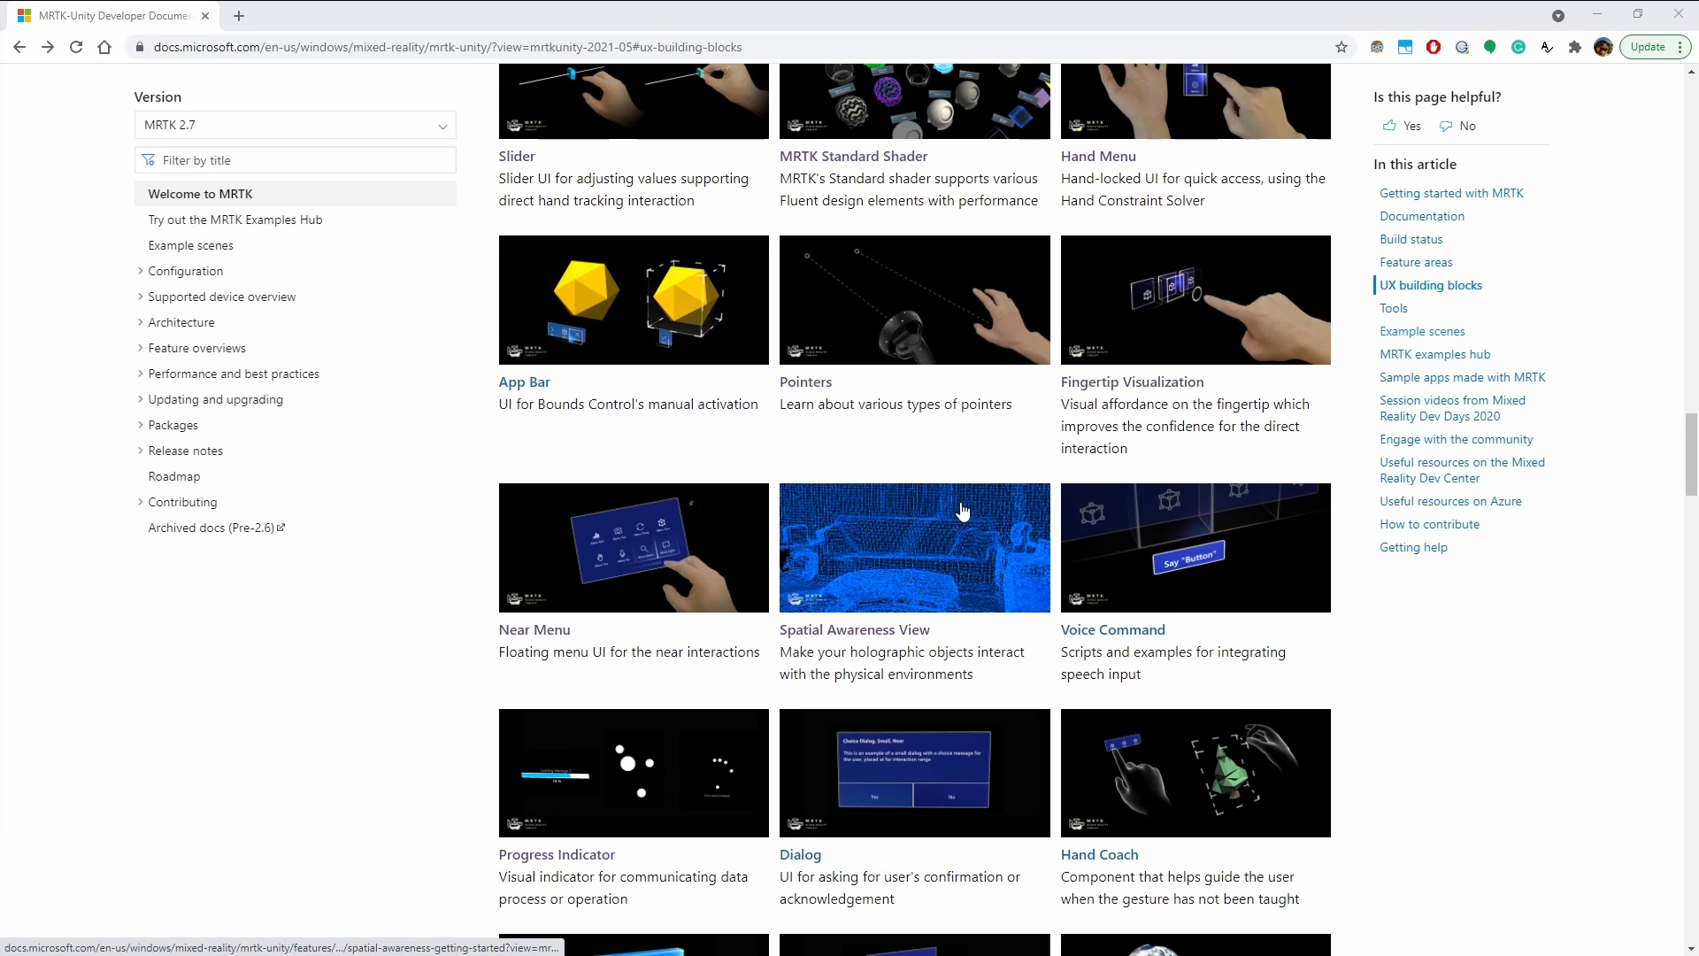
{"action": "scroll", "coordinate": [921, 512], "scroll_direction": "up", "scroll_amount": 1}
{"action": "scroll", "coordinate": [911, 514], "scroll_direction": "up", "scroll_amount": 1}
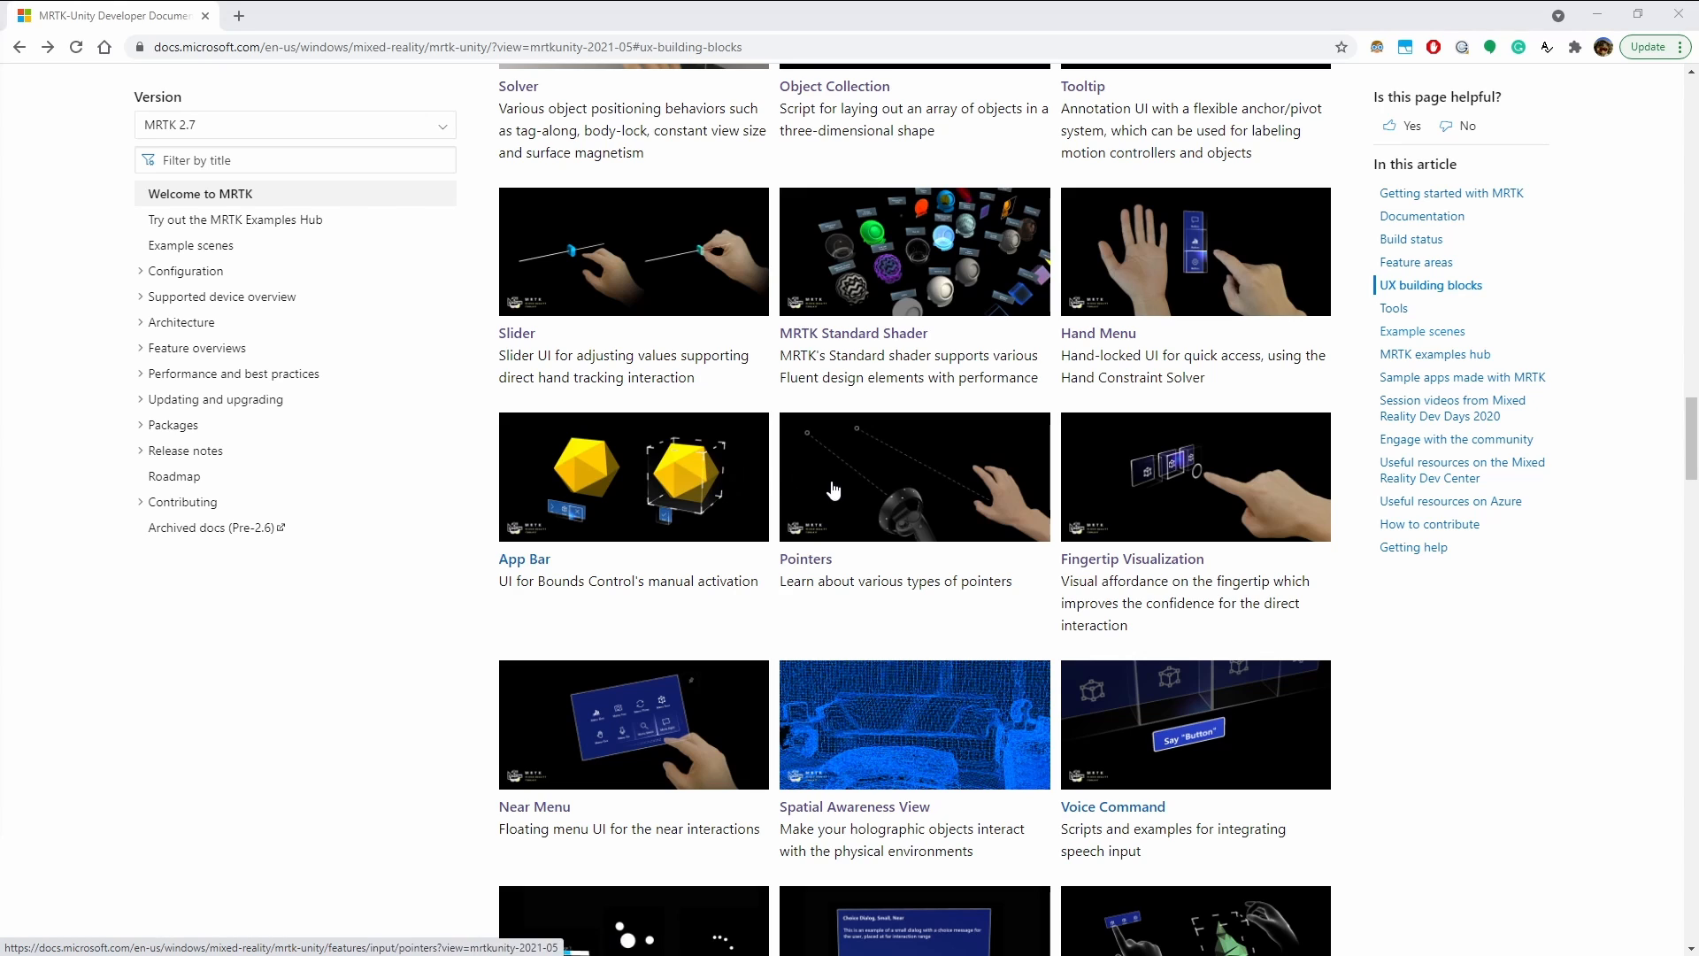
Review the UX building blocks from Button through Hand Menu, App Bar and Progress Indicator to Scrolling Collection.
{"action": "scroll", "coordinate": [832, 490], "scroll_direction": "up", "scroll_amount": 9}
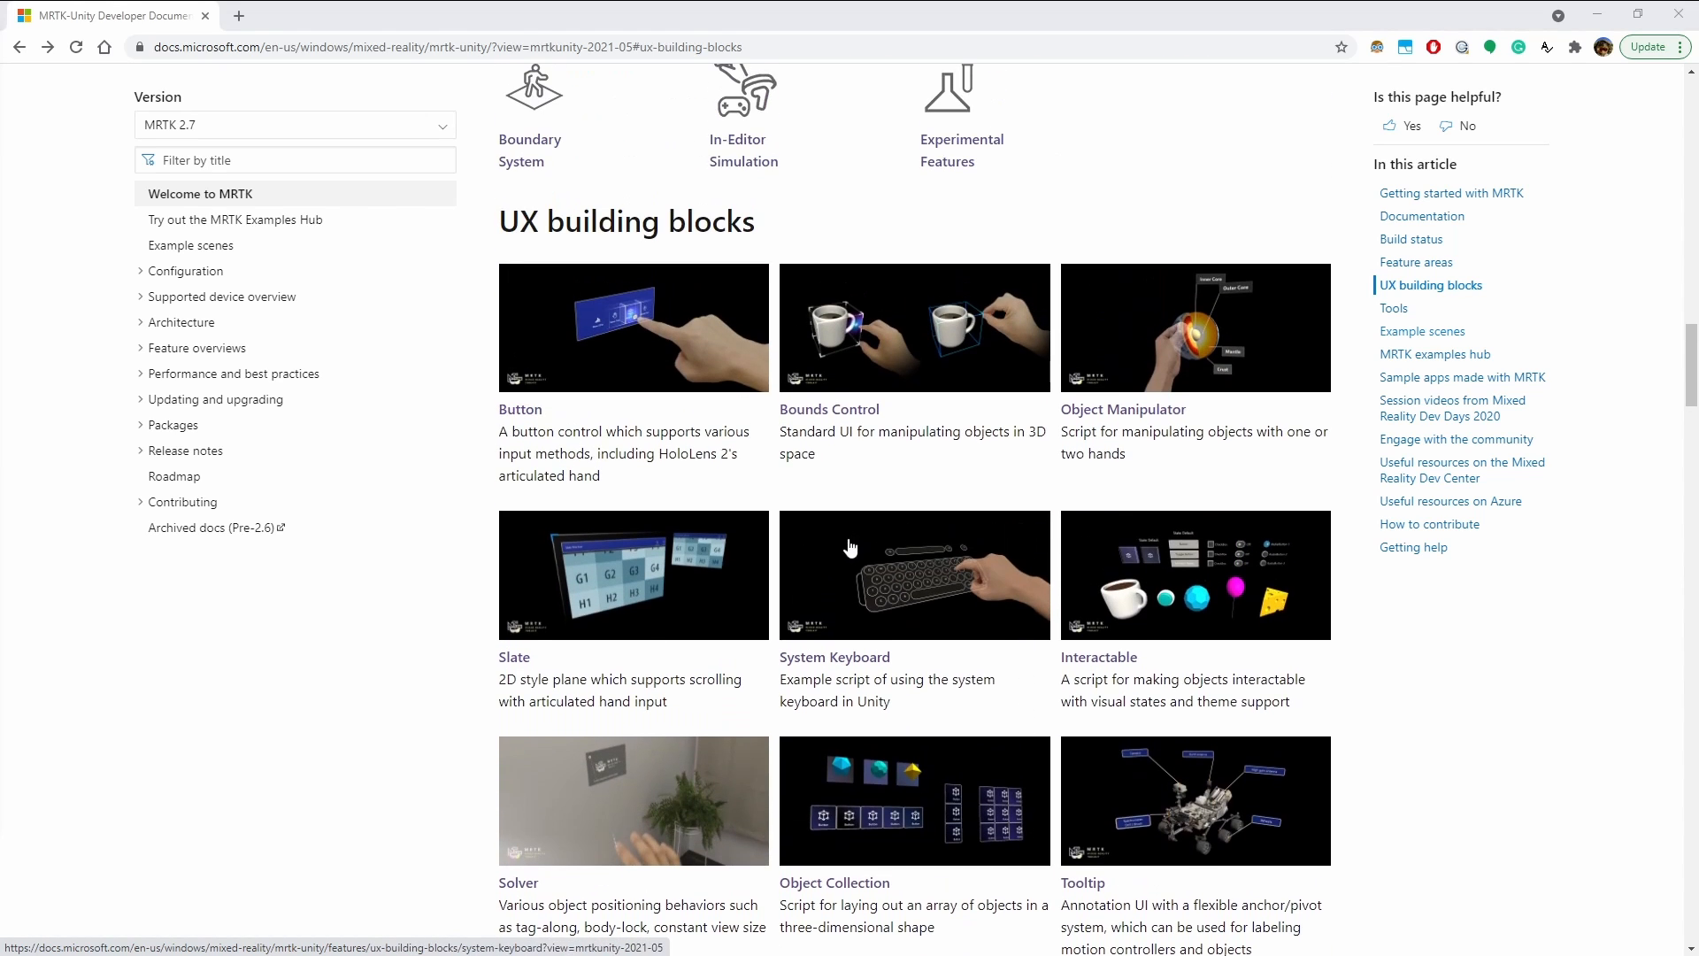
{"action": "scroll", "coordinate": [849, 546], "scroll_direction": "down", "scroll_amount": 7}
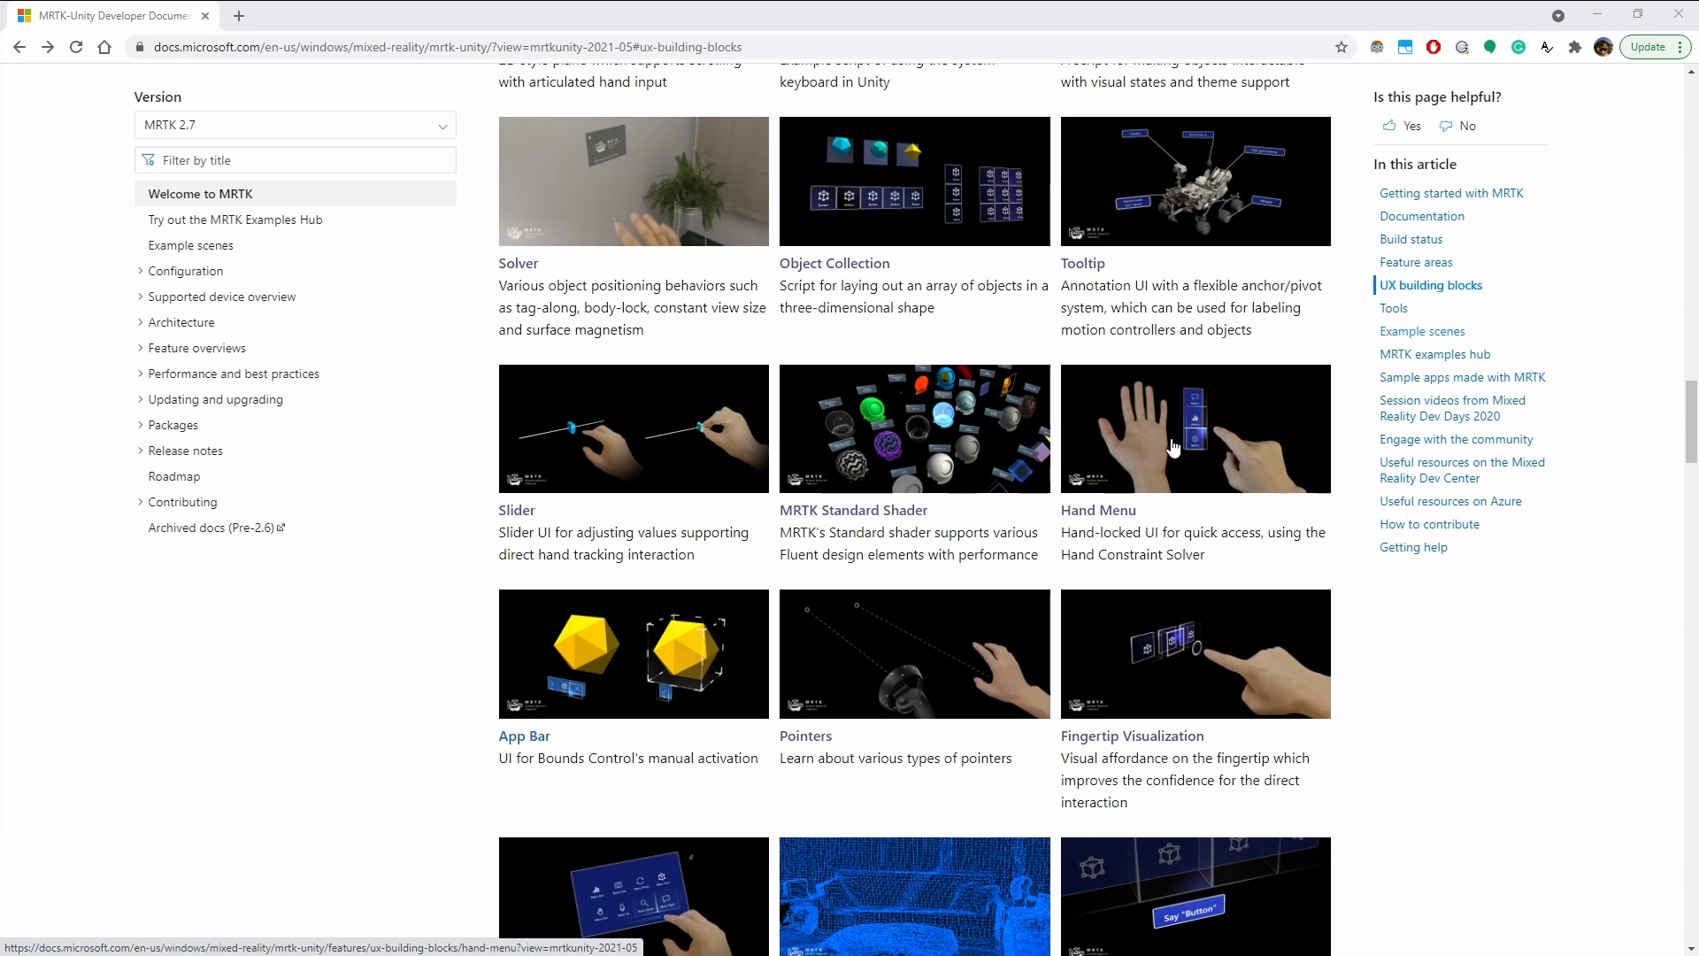
{"action": "scroll", "coordinate": [1170, 503], "scroll_direction": "down", "scroll_amount": 1}
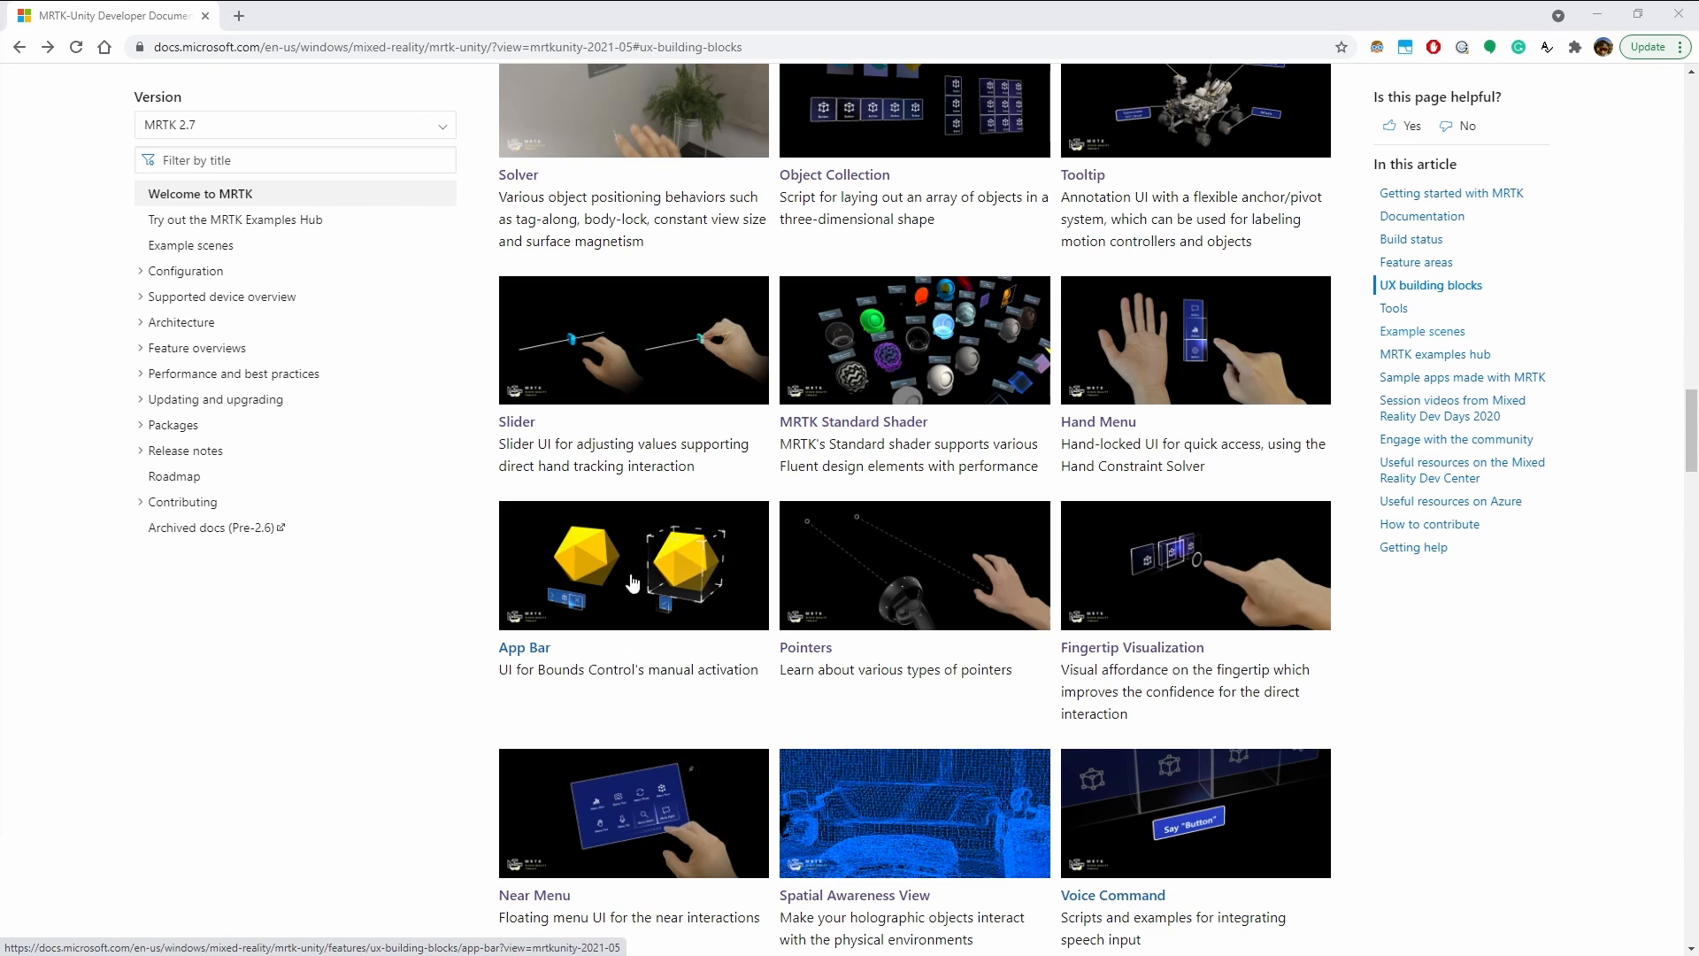
{"action": "scroll", "coordinate": [699, 554], "scroll_direction": "down", "scroll_amount": 3}
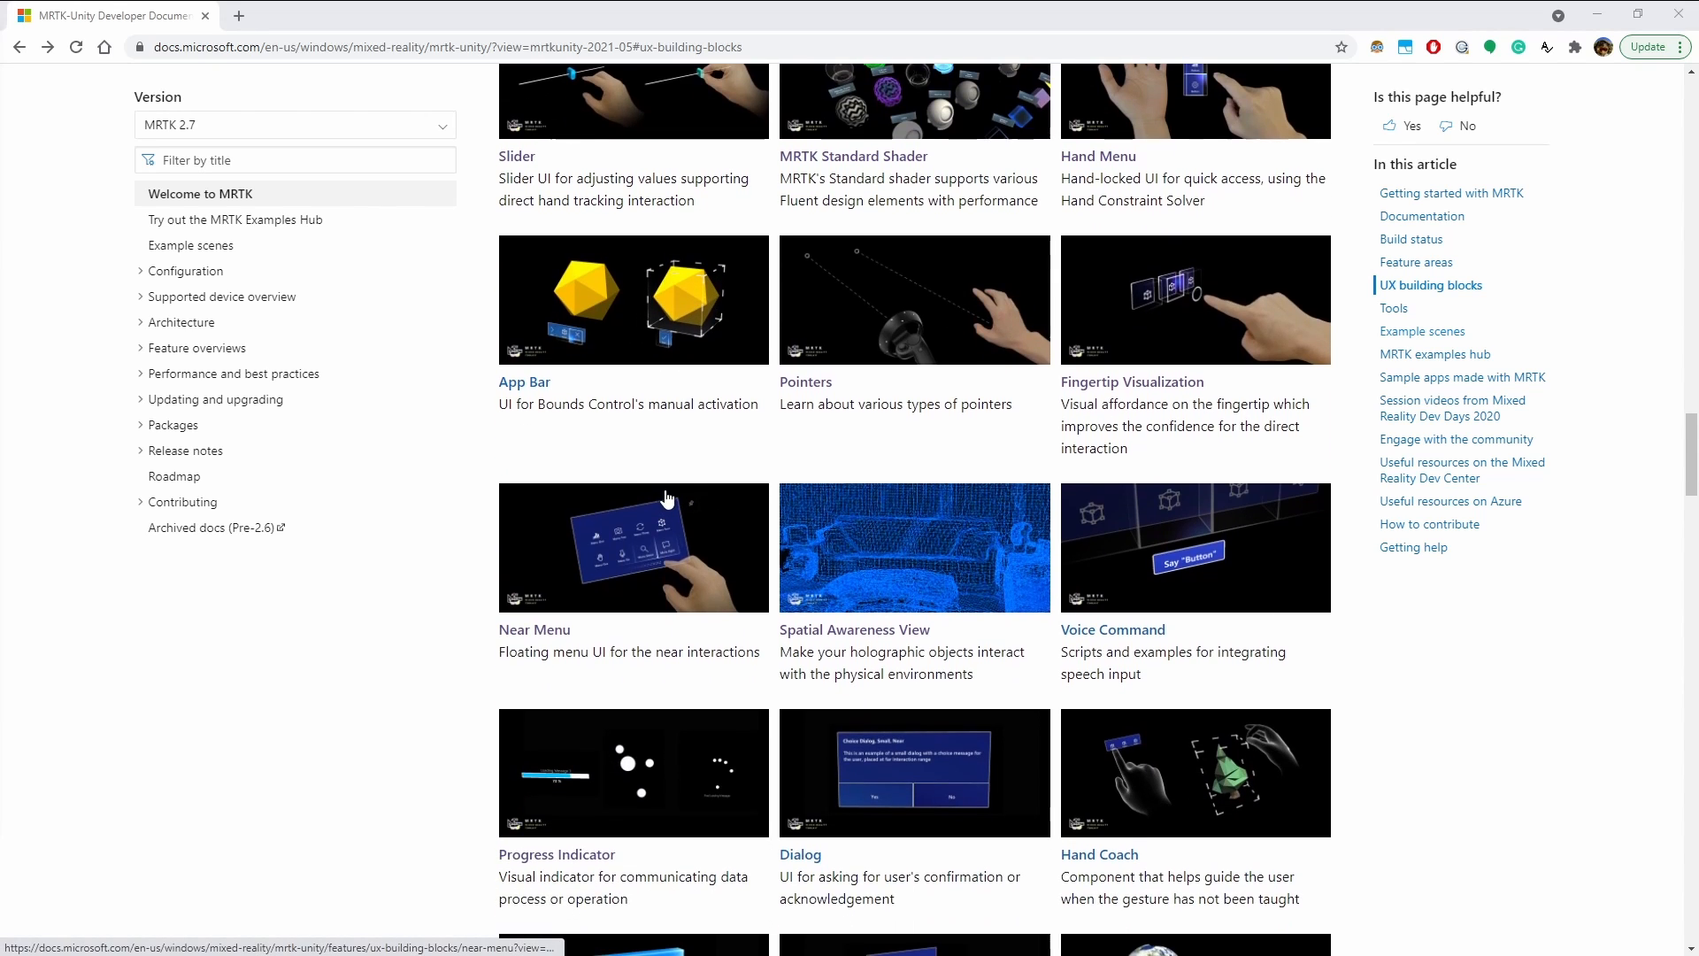
{"action": "scroll", "coordinate": [667, 498], "scroll_direction": "down", "scroll_amount": 2}
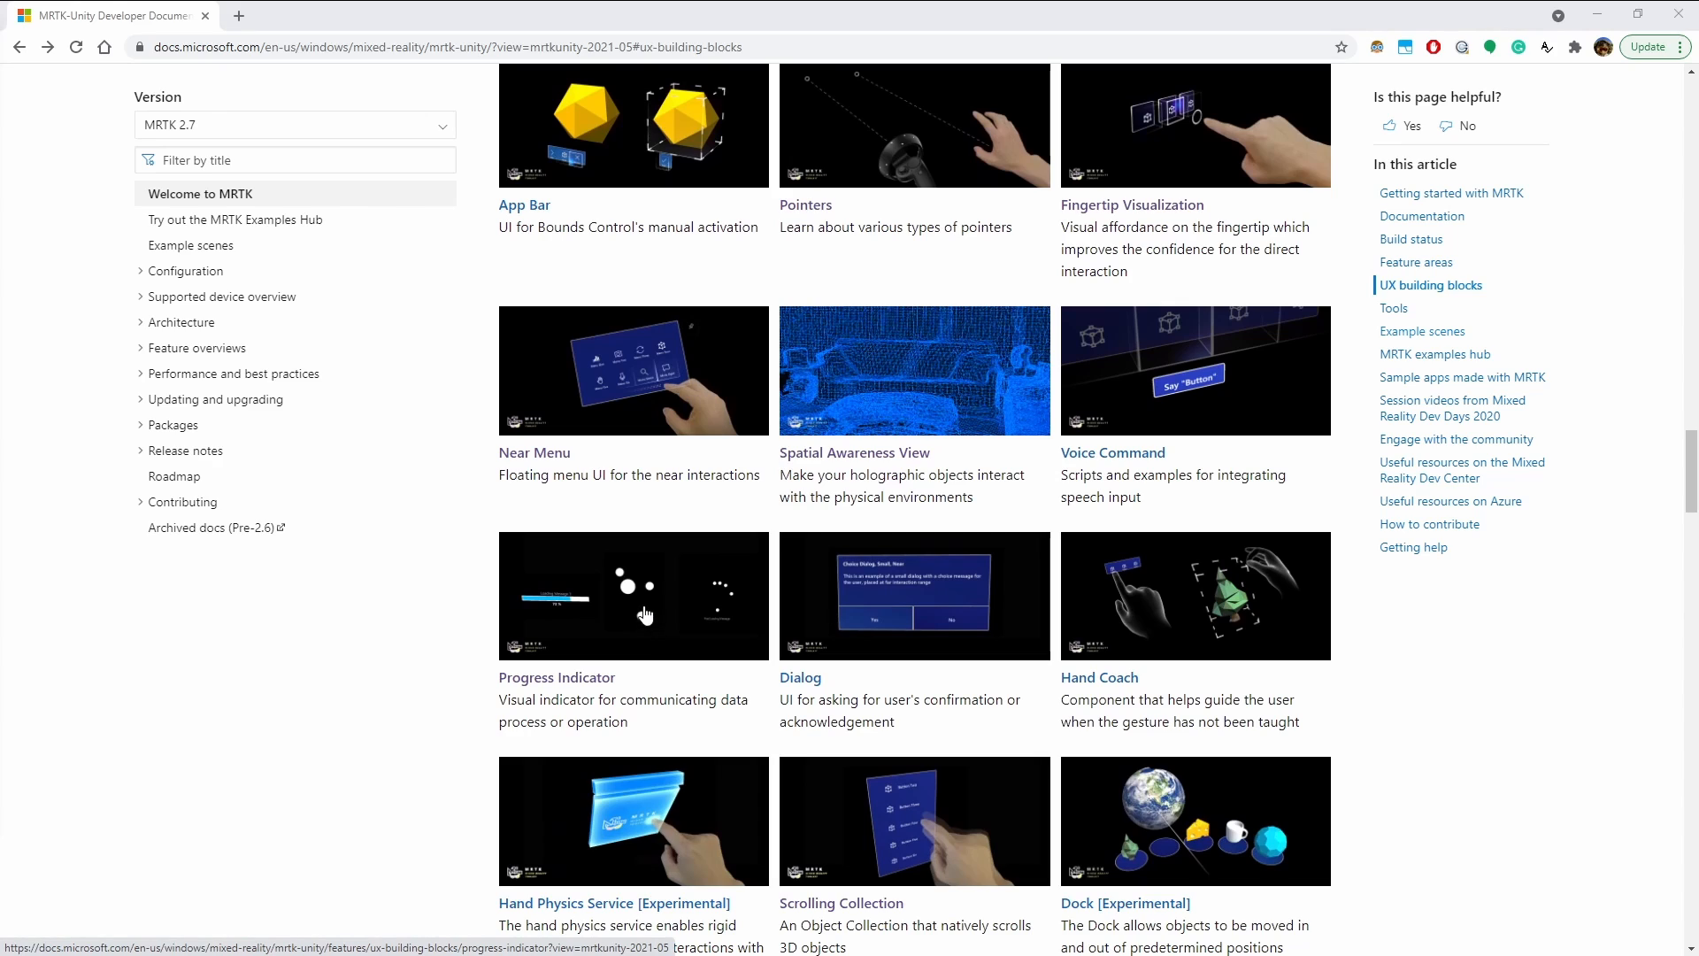
{"action": "scroll", "coordinate": [856, 718], "scroll_direction": "down", "scroll_amount": 1}
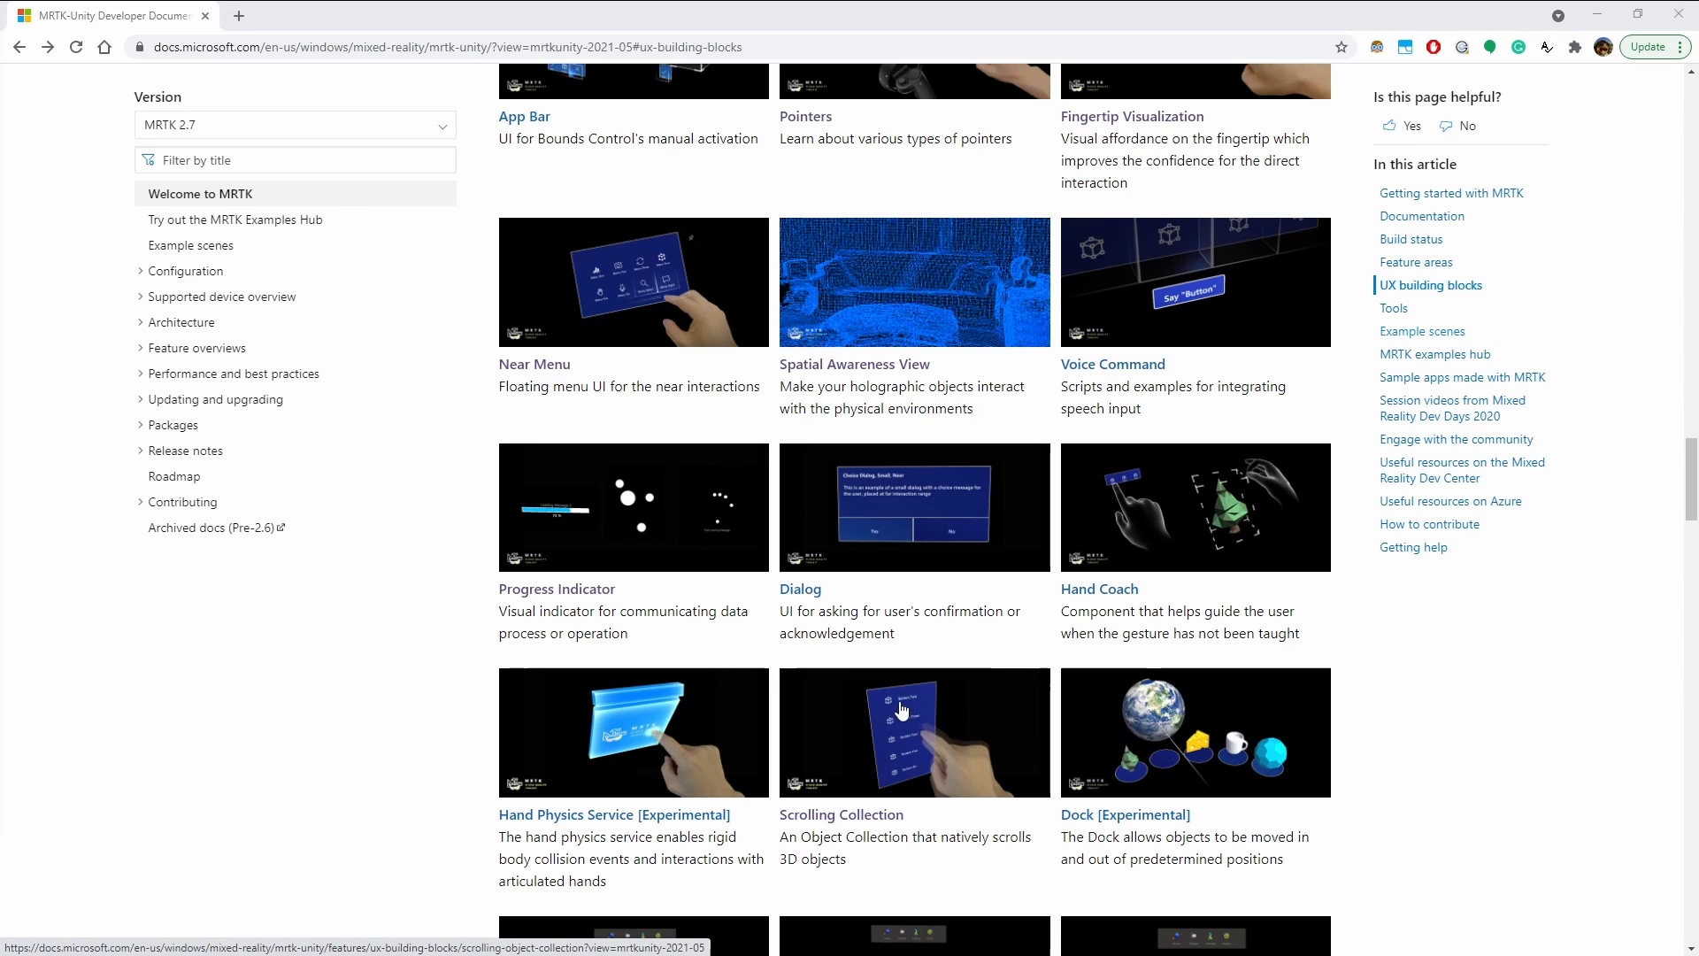
{"action": "scroll", "coordinate": [875, 707], "scroll_direction": "down", "scroll_amount": 1}
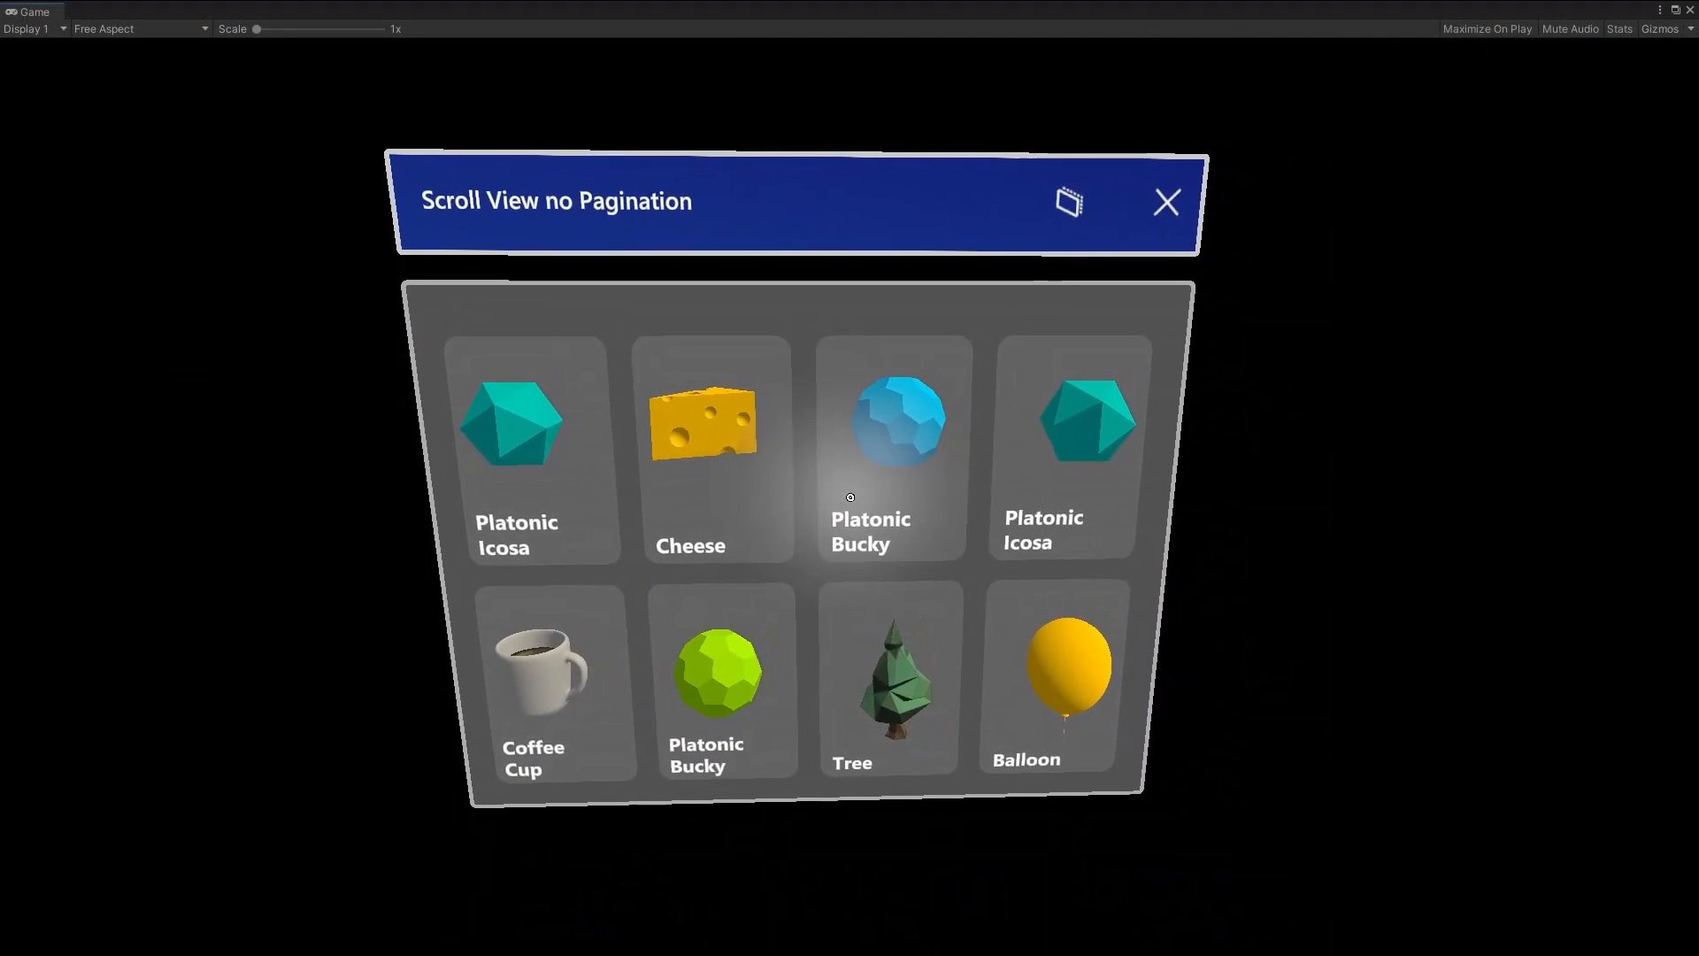
In Unity's Game view, examine the Scroll View no Pagination panel and its 3D items from both sides.
{"action": "key", "text": "a"}
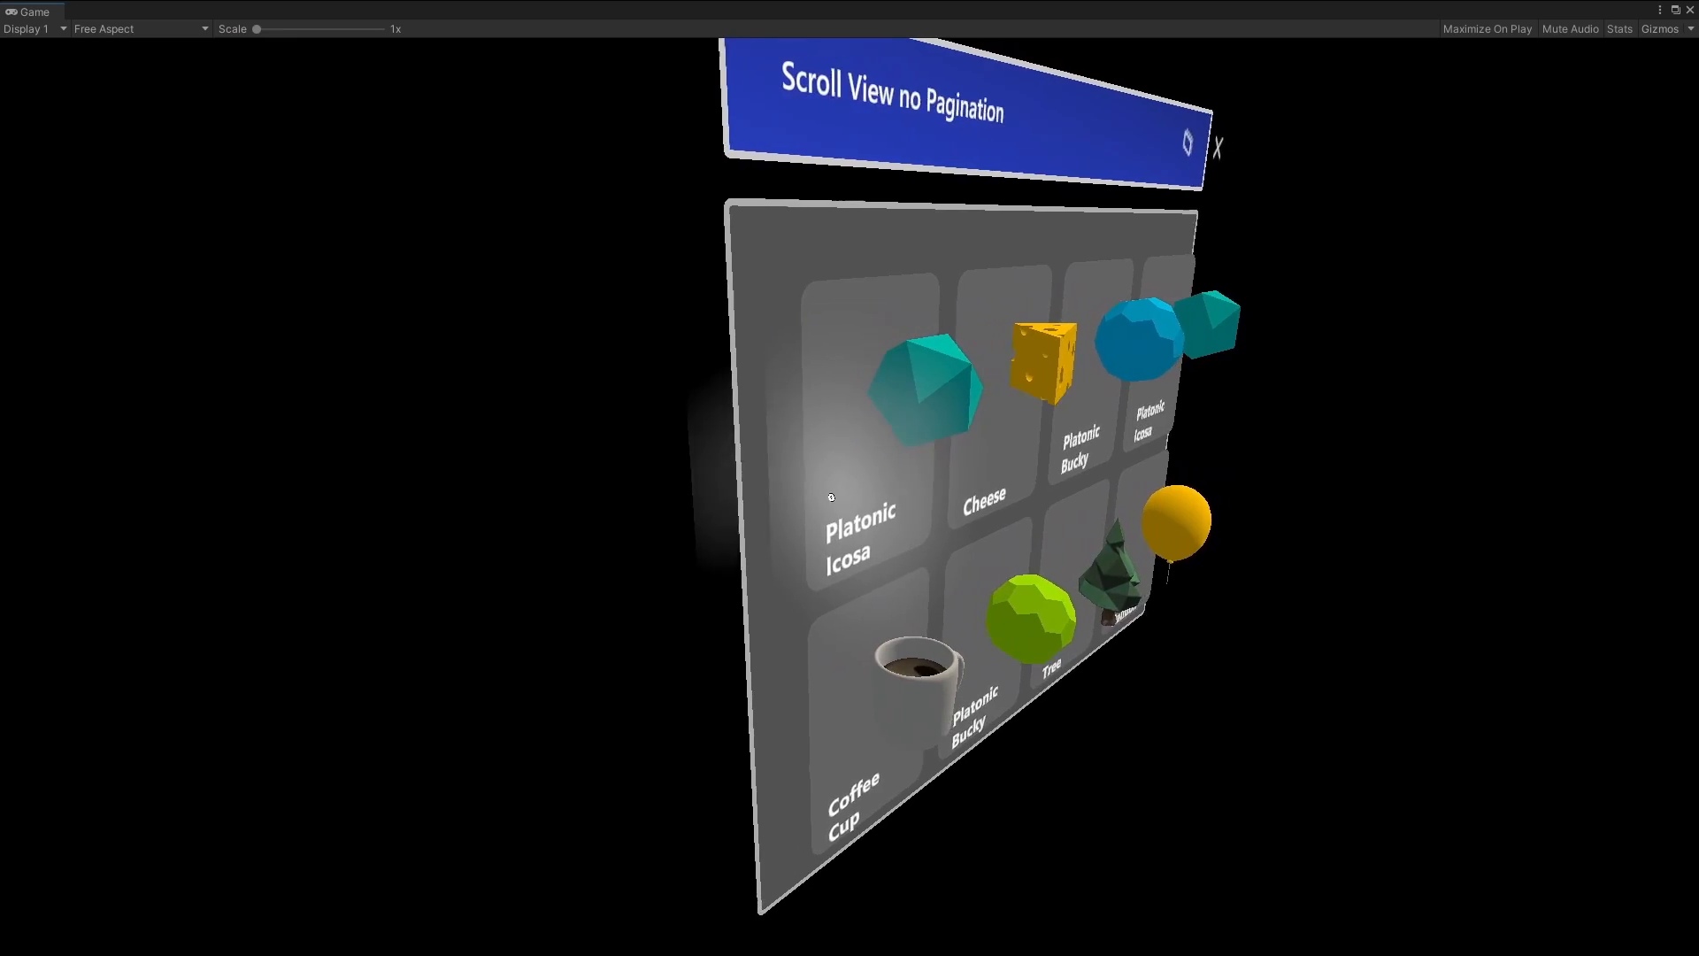
{"action": "key", "text": "d"}
{"action": "key", "text": "d"}
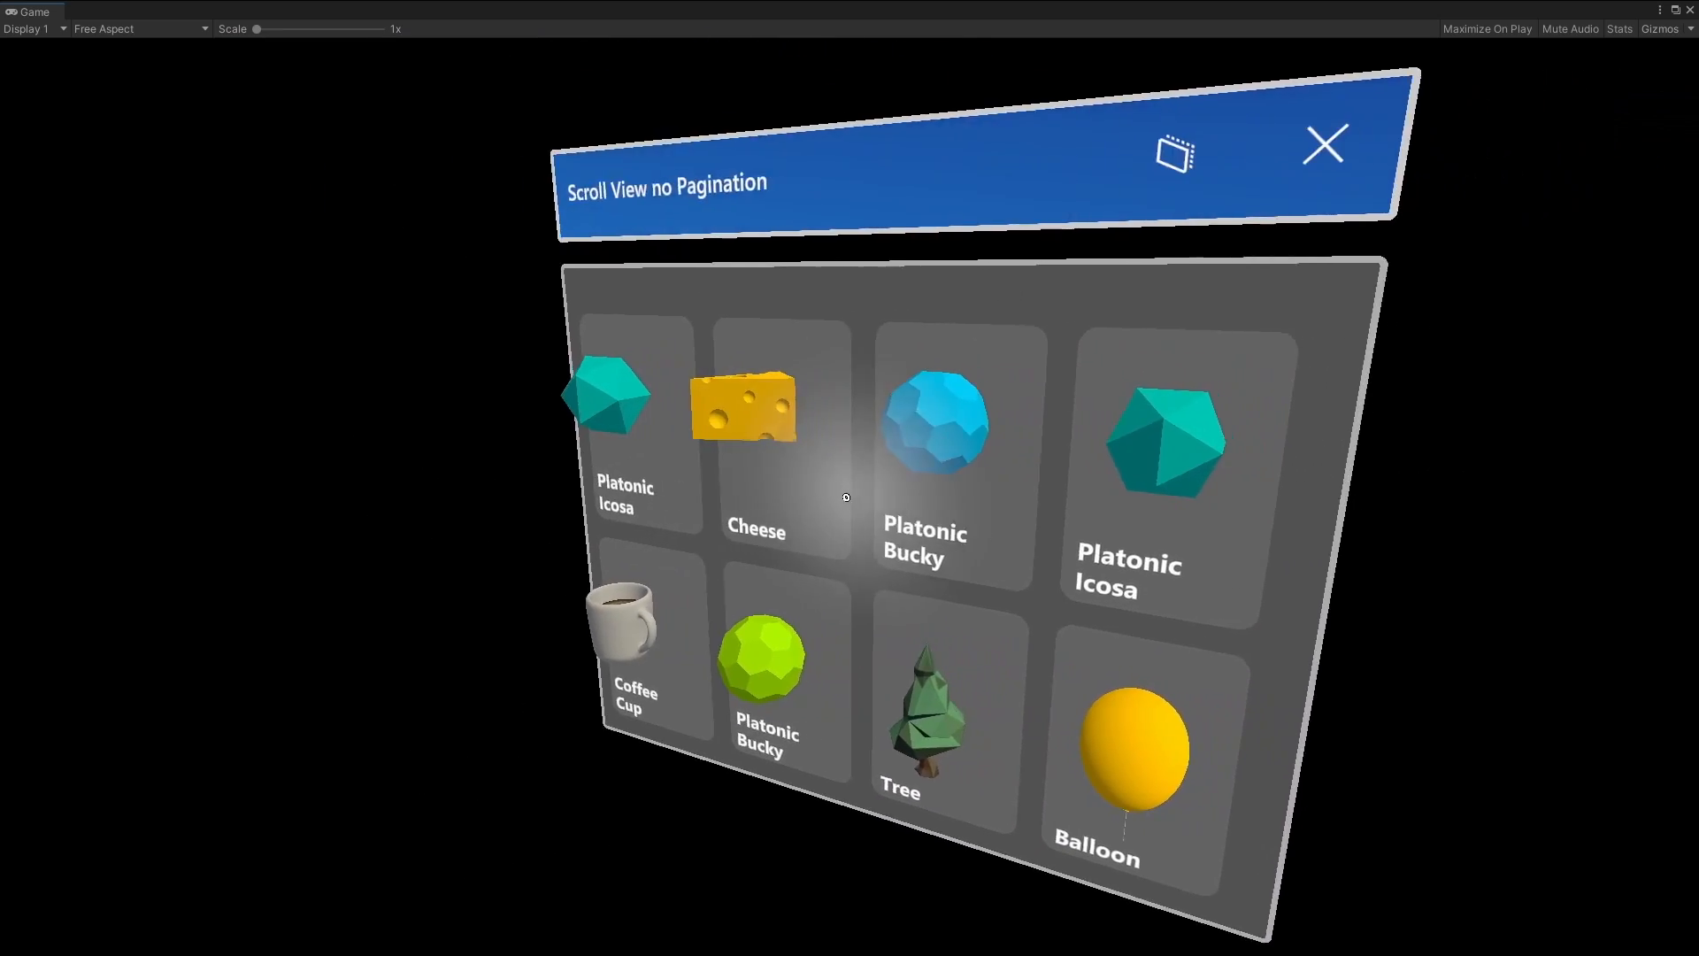
{"action": "key", "text": "a"}
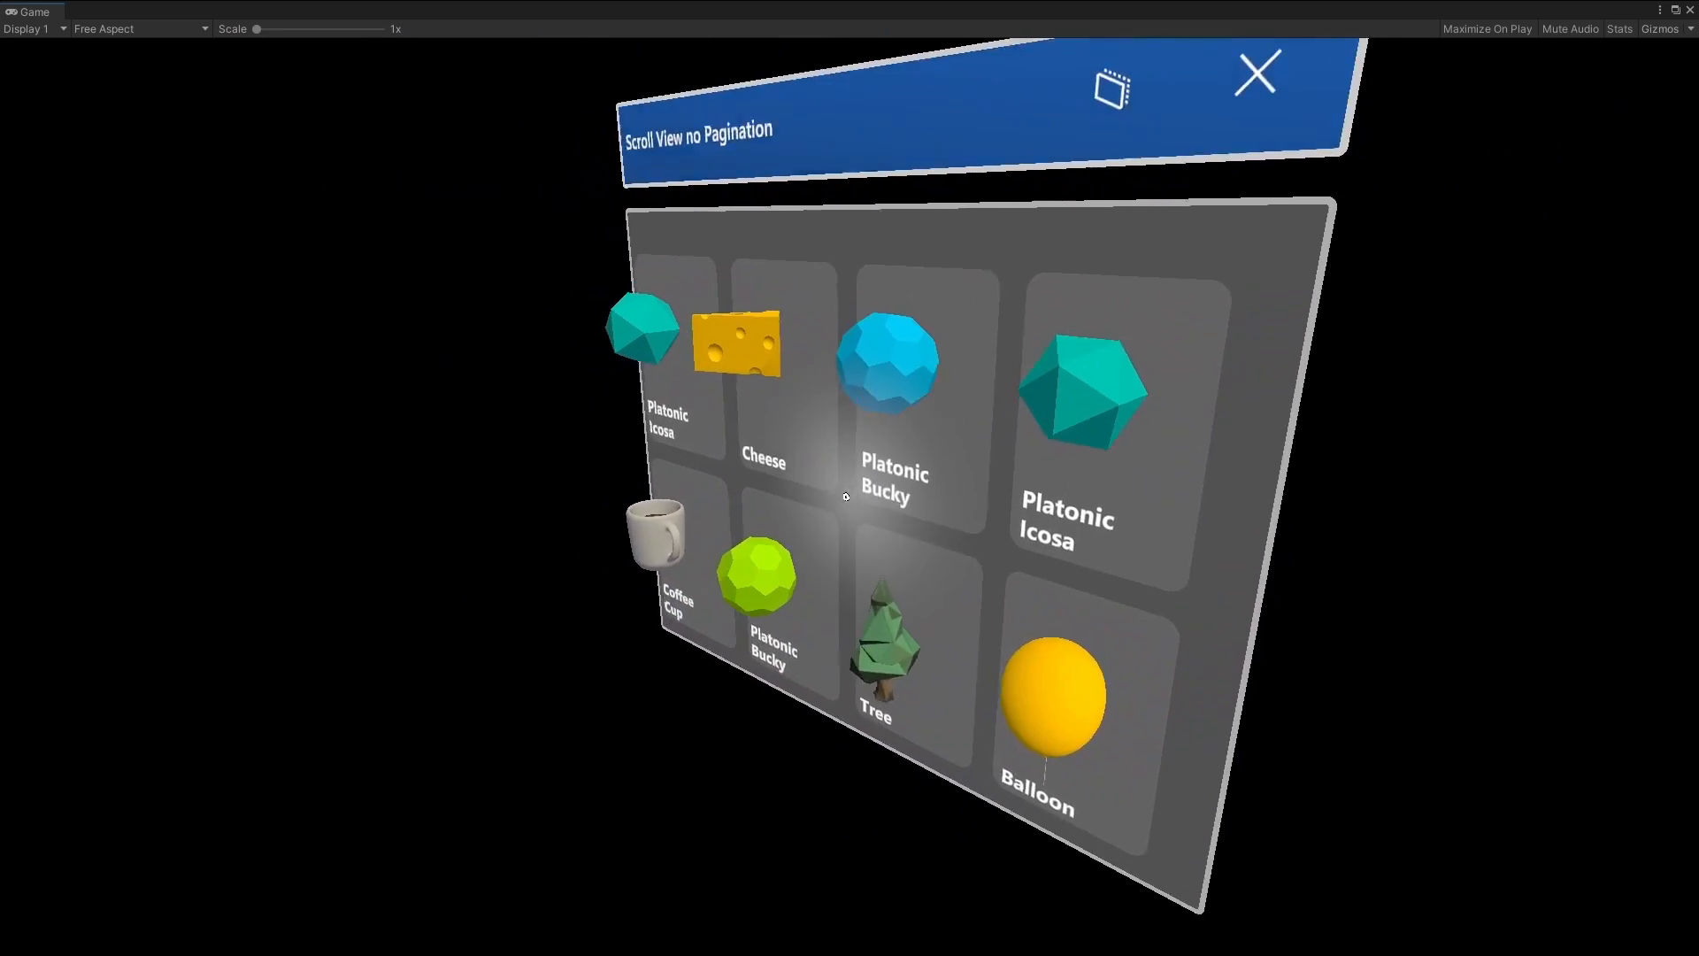
{"action": "key", "text": "a"}
{"action": "right_click_drag", "start_coordinate": [849, 497], "coordinate": [825, 456]}
Bring up the simulated hand and scroll the panel's 3D items forward, then back to the first column.
{"action": "key", "text": "space"}
{"action": "left_click_drag", "start_coordinate": [1014, 674], "coordinate": [823, 692]}
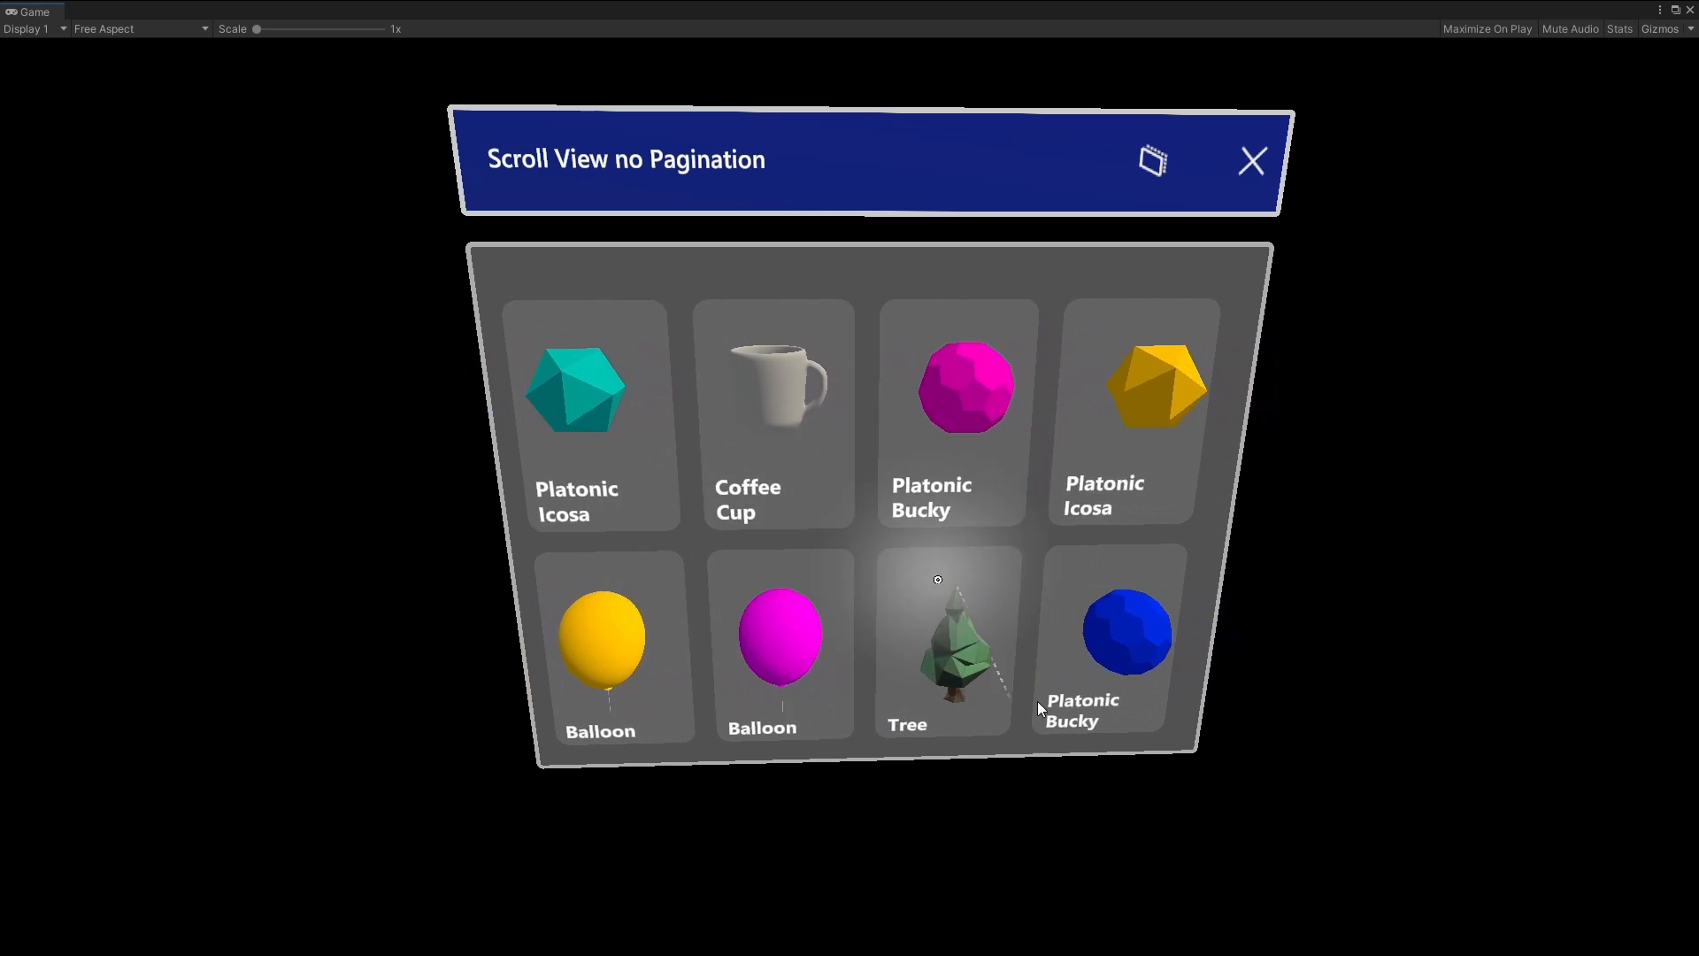
{"action": "left_click_drag", "start_coordinate": [1084, 699], "coordinate": [805, 688]}
{"action": "left_click_drag", "start_coordinate": [1128, 670], "coordinate": [1017, 666]}
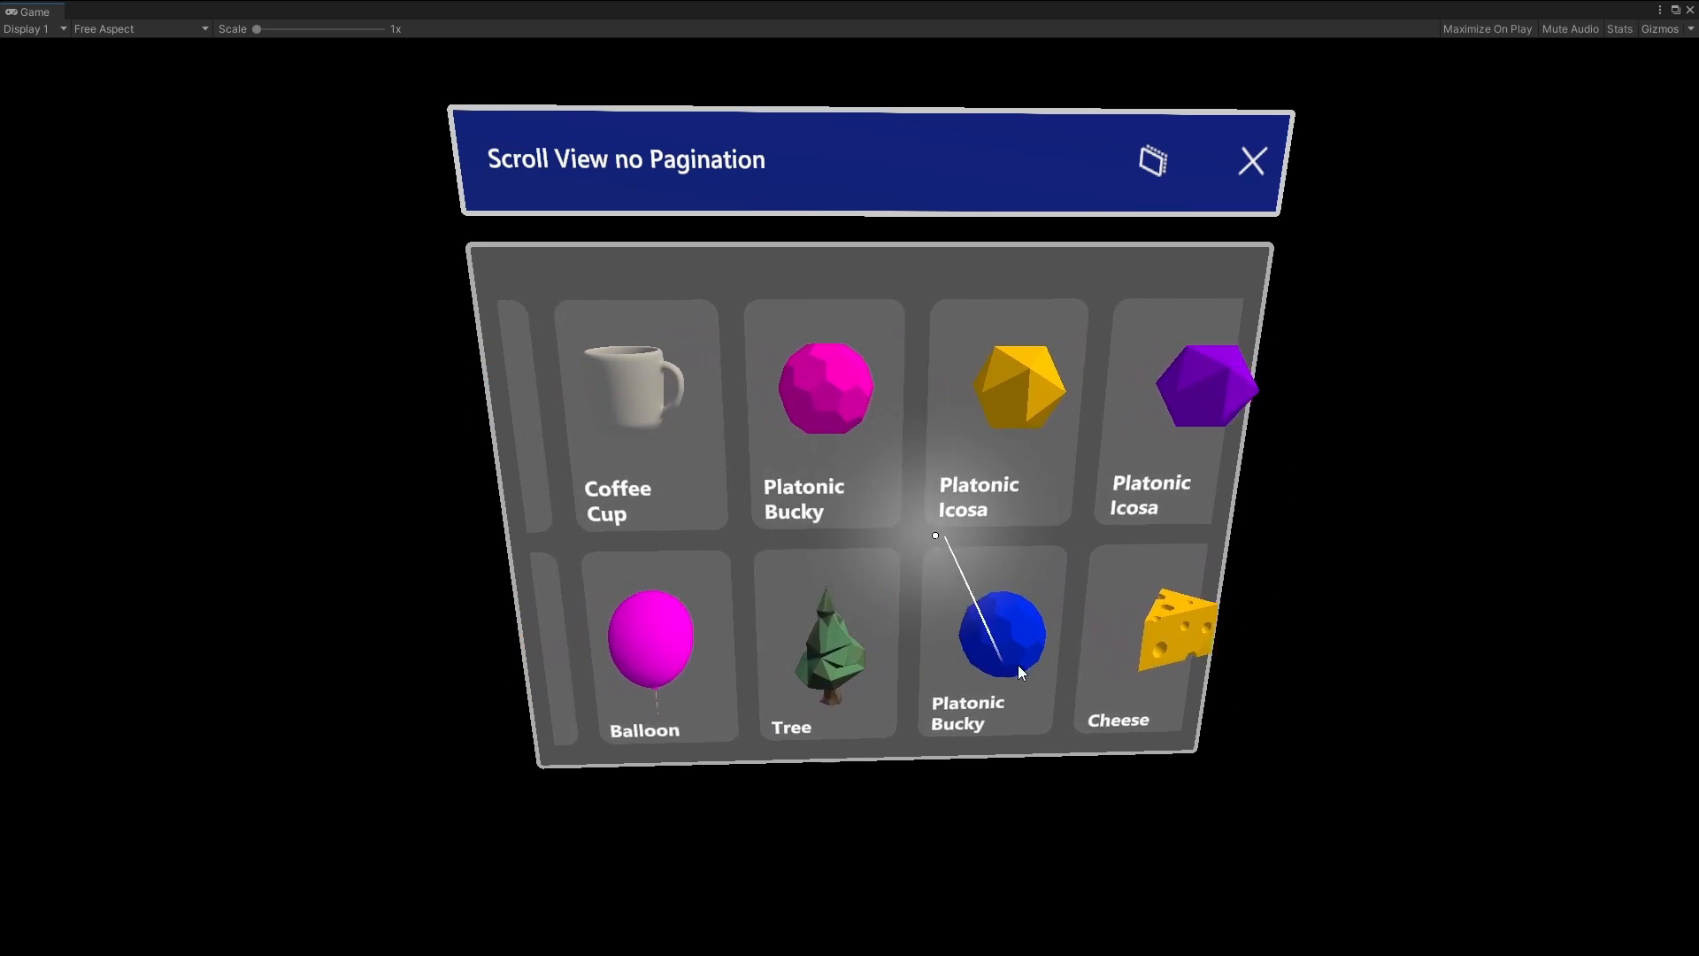
{"action": "left_click_drag", "start_coordinate": [885, 678], "coordinate": [1064, 678]}
{"action": "left_click_drag", "start_coordinate": [908, 692], "coordinate": [1080, 681]}
{"action": "left_click_drag", "start_coordinate": [836, 675], "coordinate": [1065, 672]}
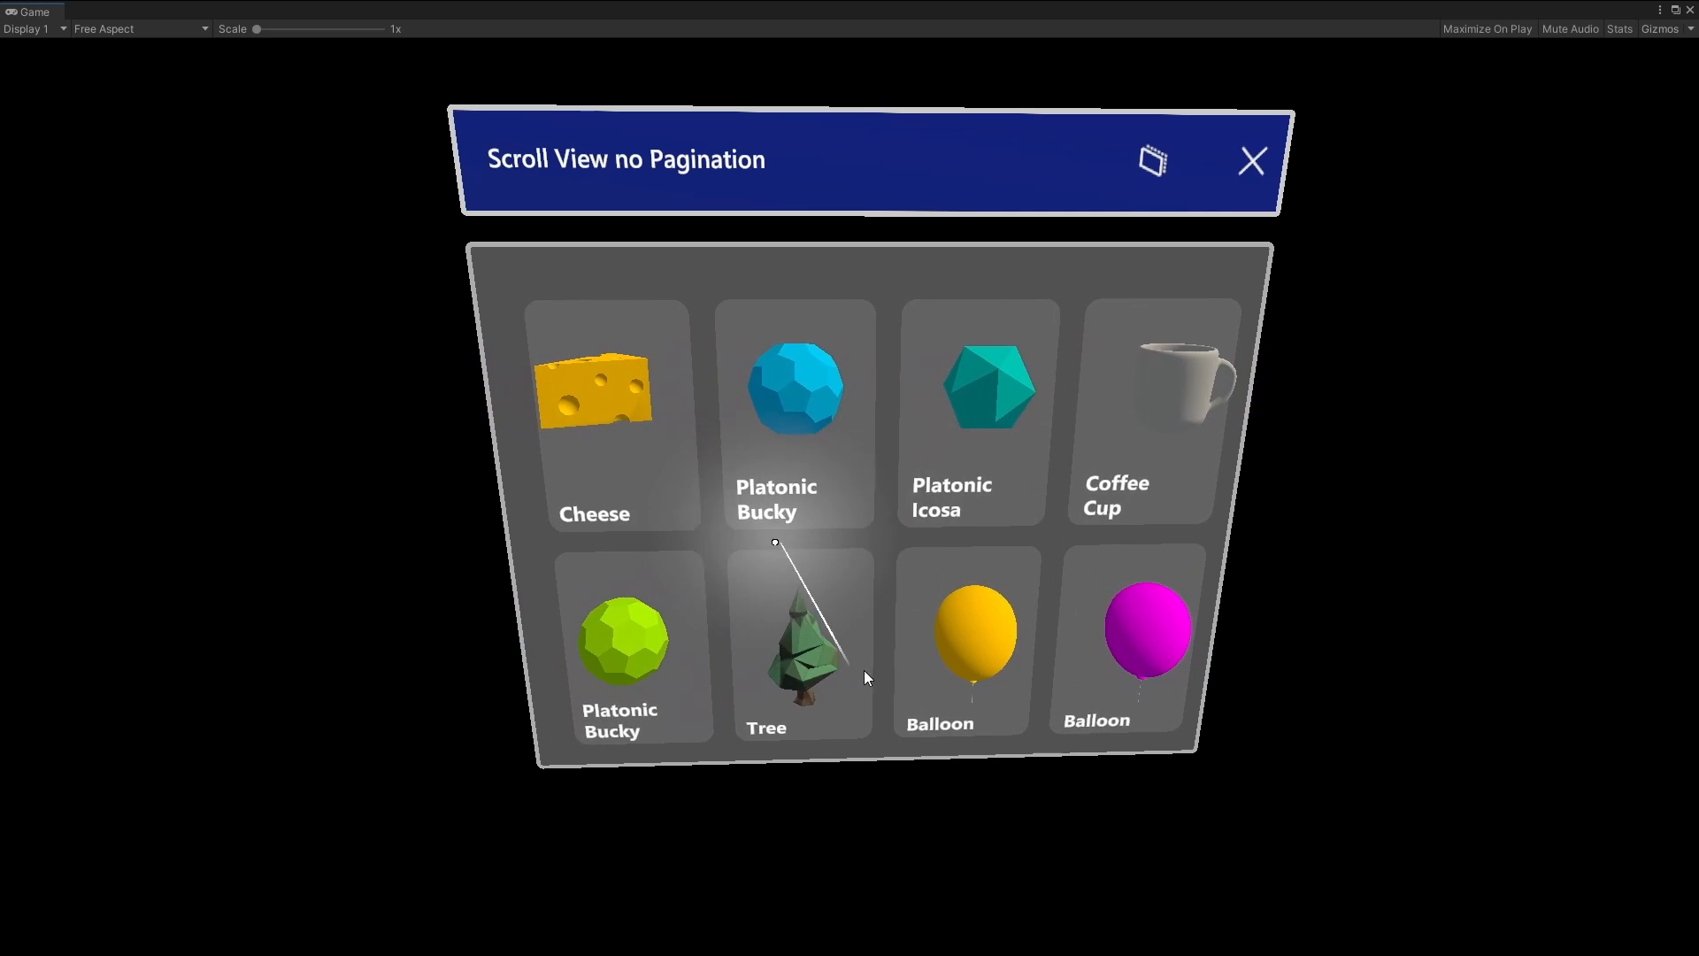
{"action": "left_click_drag", "start_coordinate": [863, 671], "coordinate": [1051, 685]}
{"action": "left_click_drag", "start_coordinate": [884, 667], "coordinate": [975, 673]}
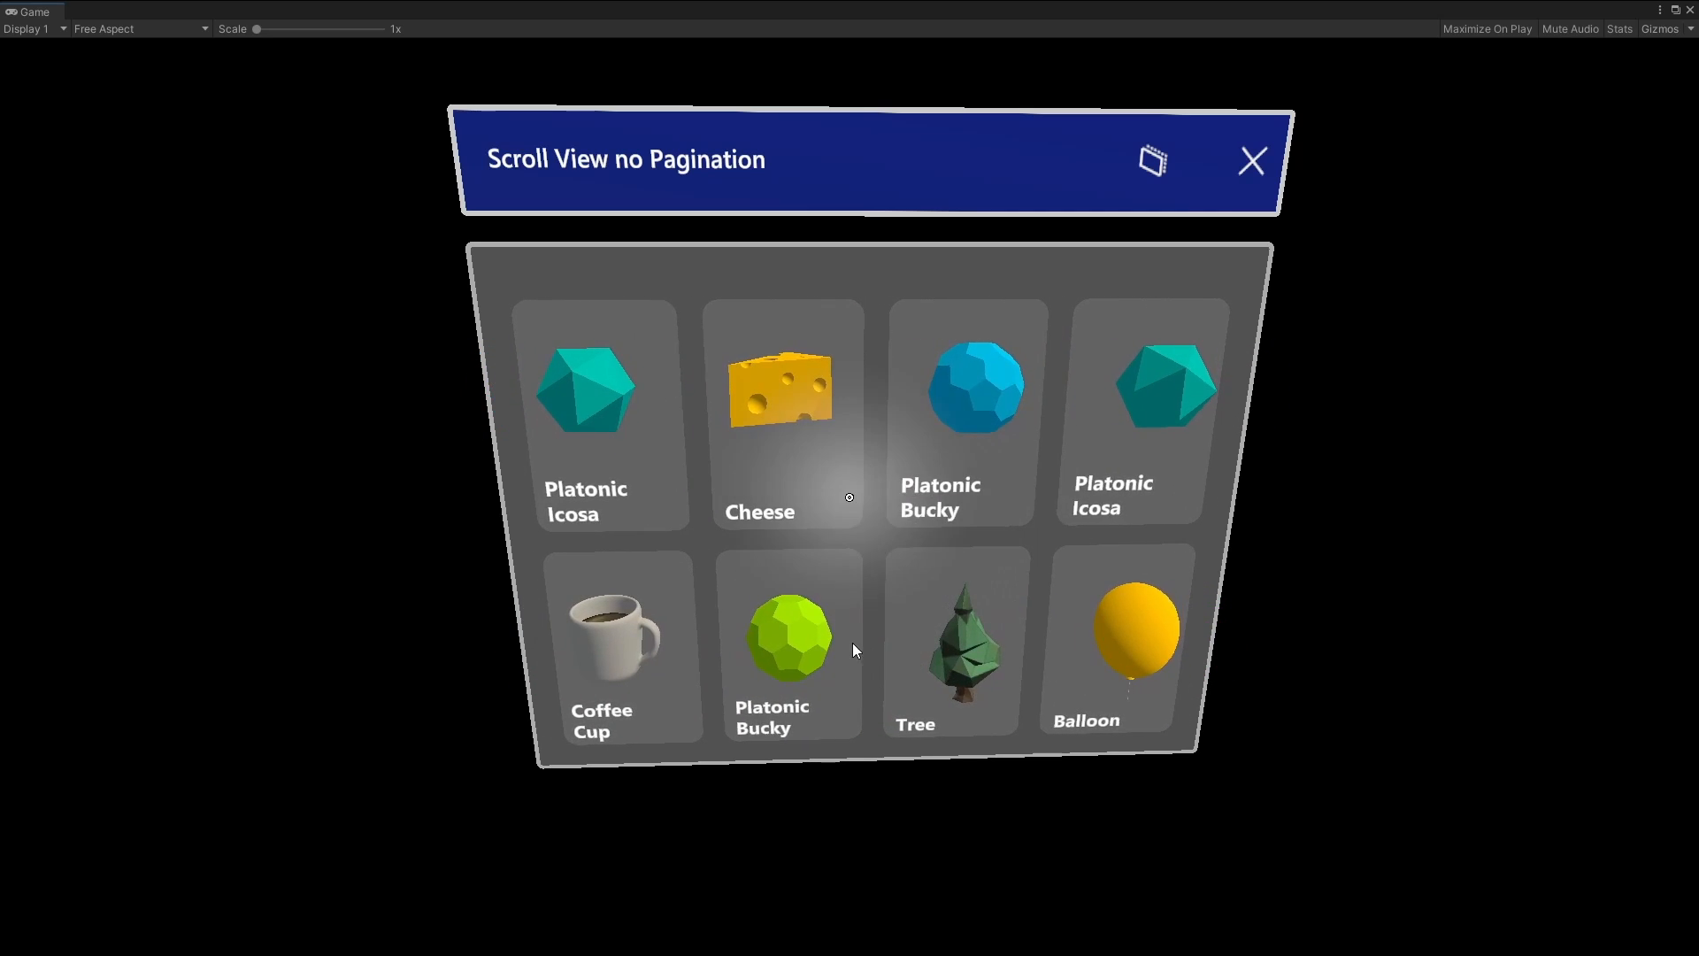
View the Scroll View no Pagination panel at an angle and scroll its items forward to the purple Platonic Icosa and Cheese.
{"action": "key", "text": "a"}
{"action": "right_click_drag", "start_coordinate": [852, 643], "coordinate": [1100, 625]}
{"action": "left_click_drag", "start_coordinate": [929, 633], "coordinate": [612, 681]}
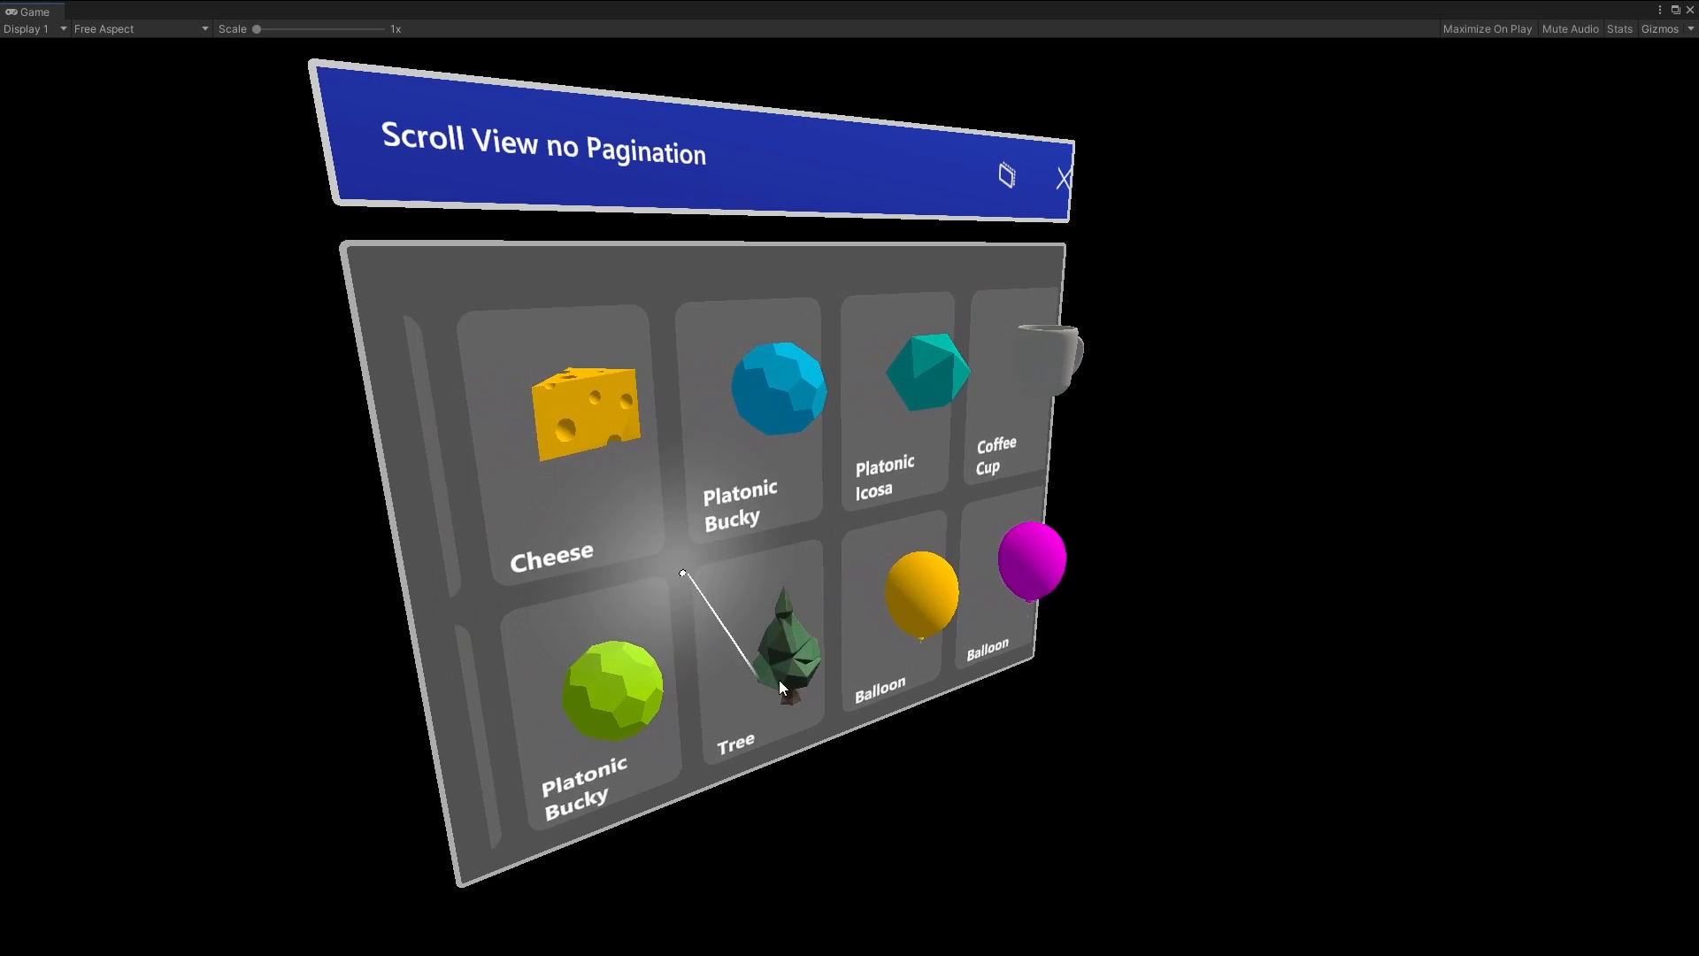
{"action": "left_click_drag", "start_coordinate": [778, 680], "coordinate": [661, 724]}
{"action": "left_click_drag", "start_coordinate": [1001, 656], "coordinate": [733, 692]}
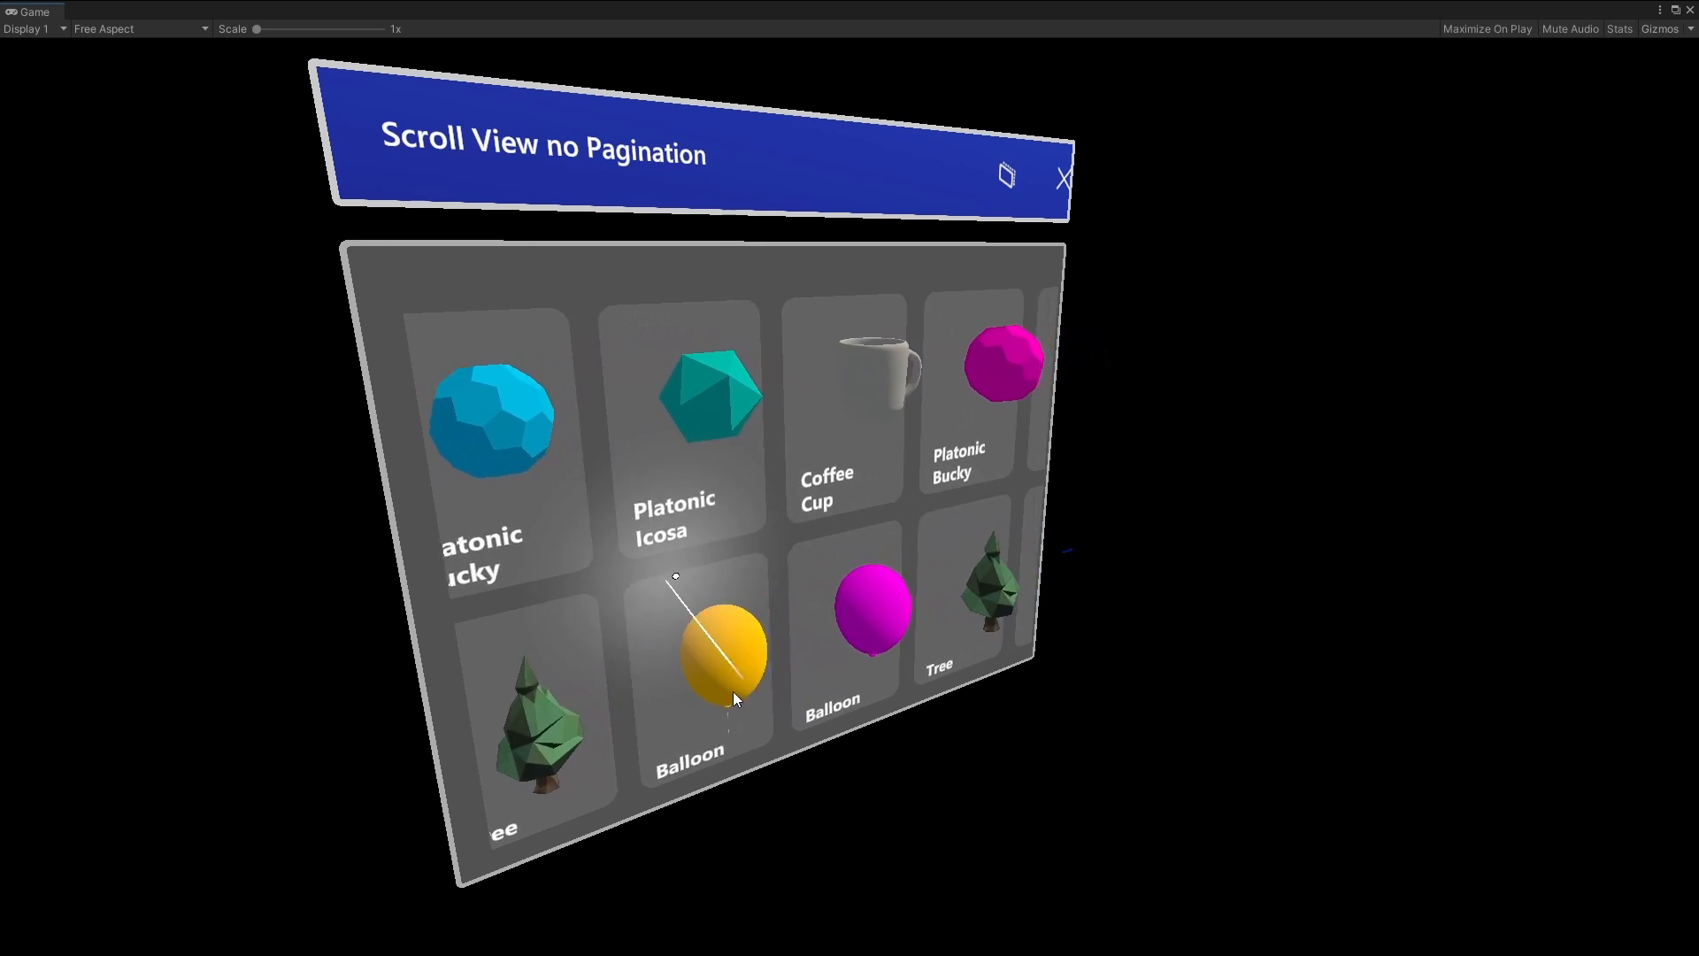
{"action": "left_click_drag", "start_coordinate": [1020, 644], "coordinate": [807, 682]}
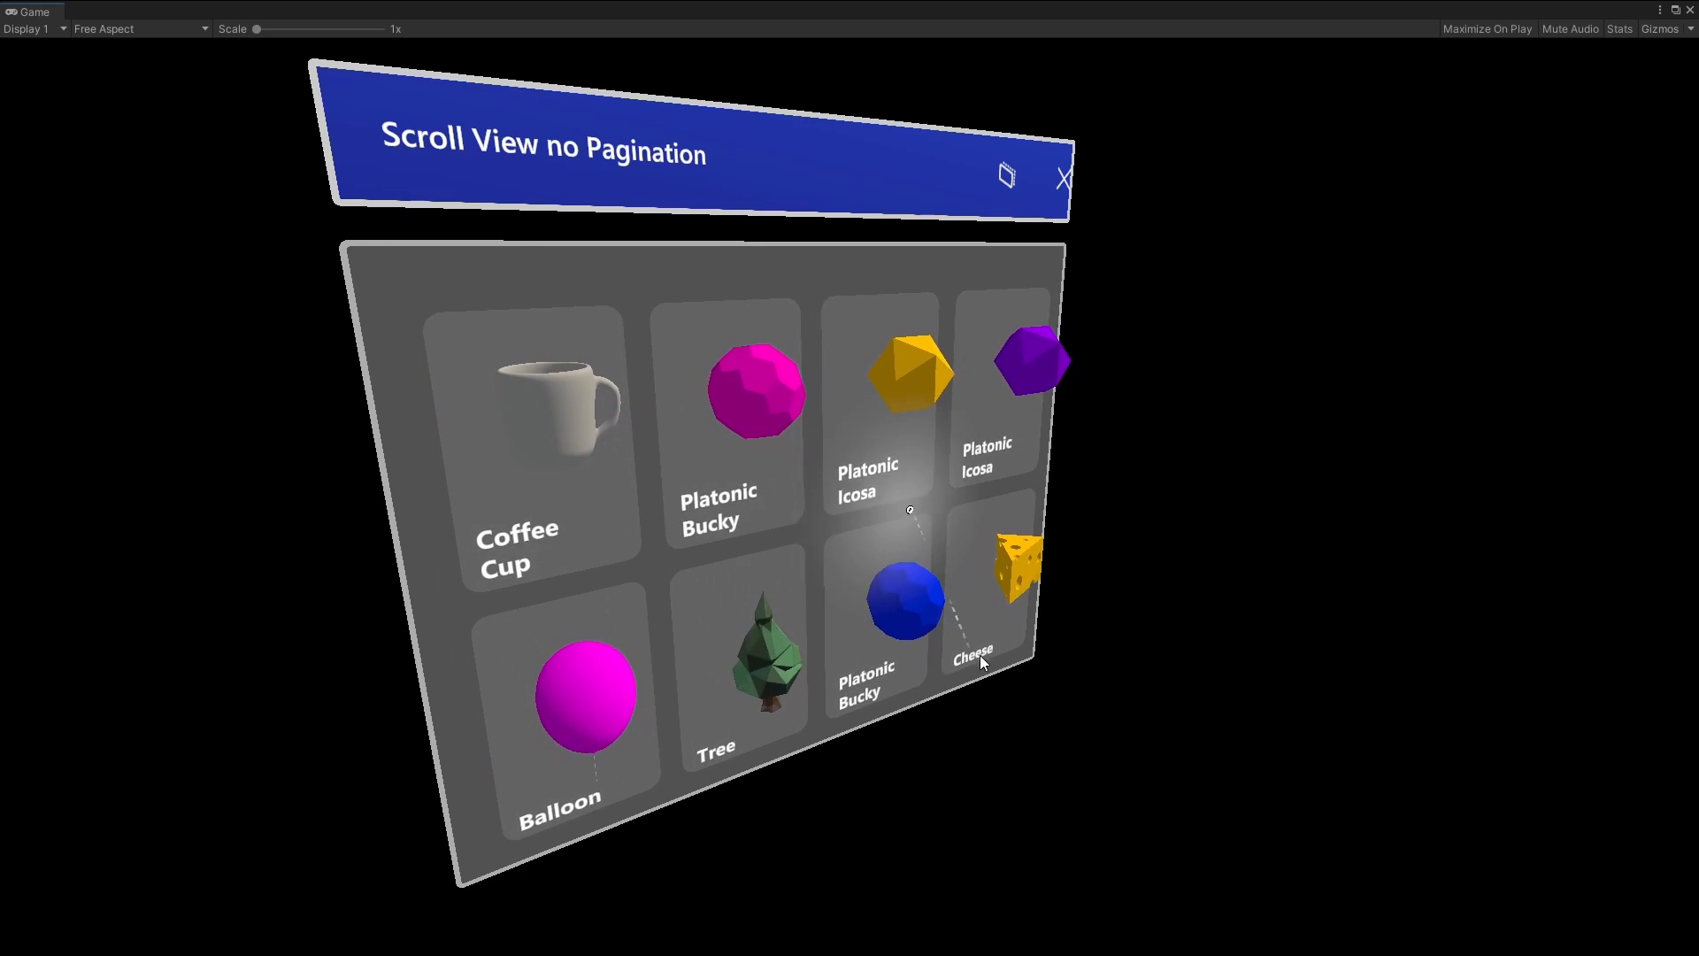
{"action": "right_click_drag", "start_coordinate": [1000, 650], "coordinate": [814, 652]}
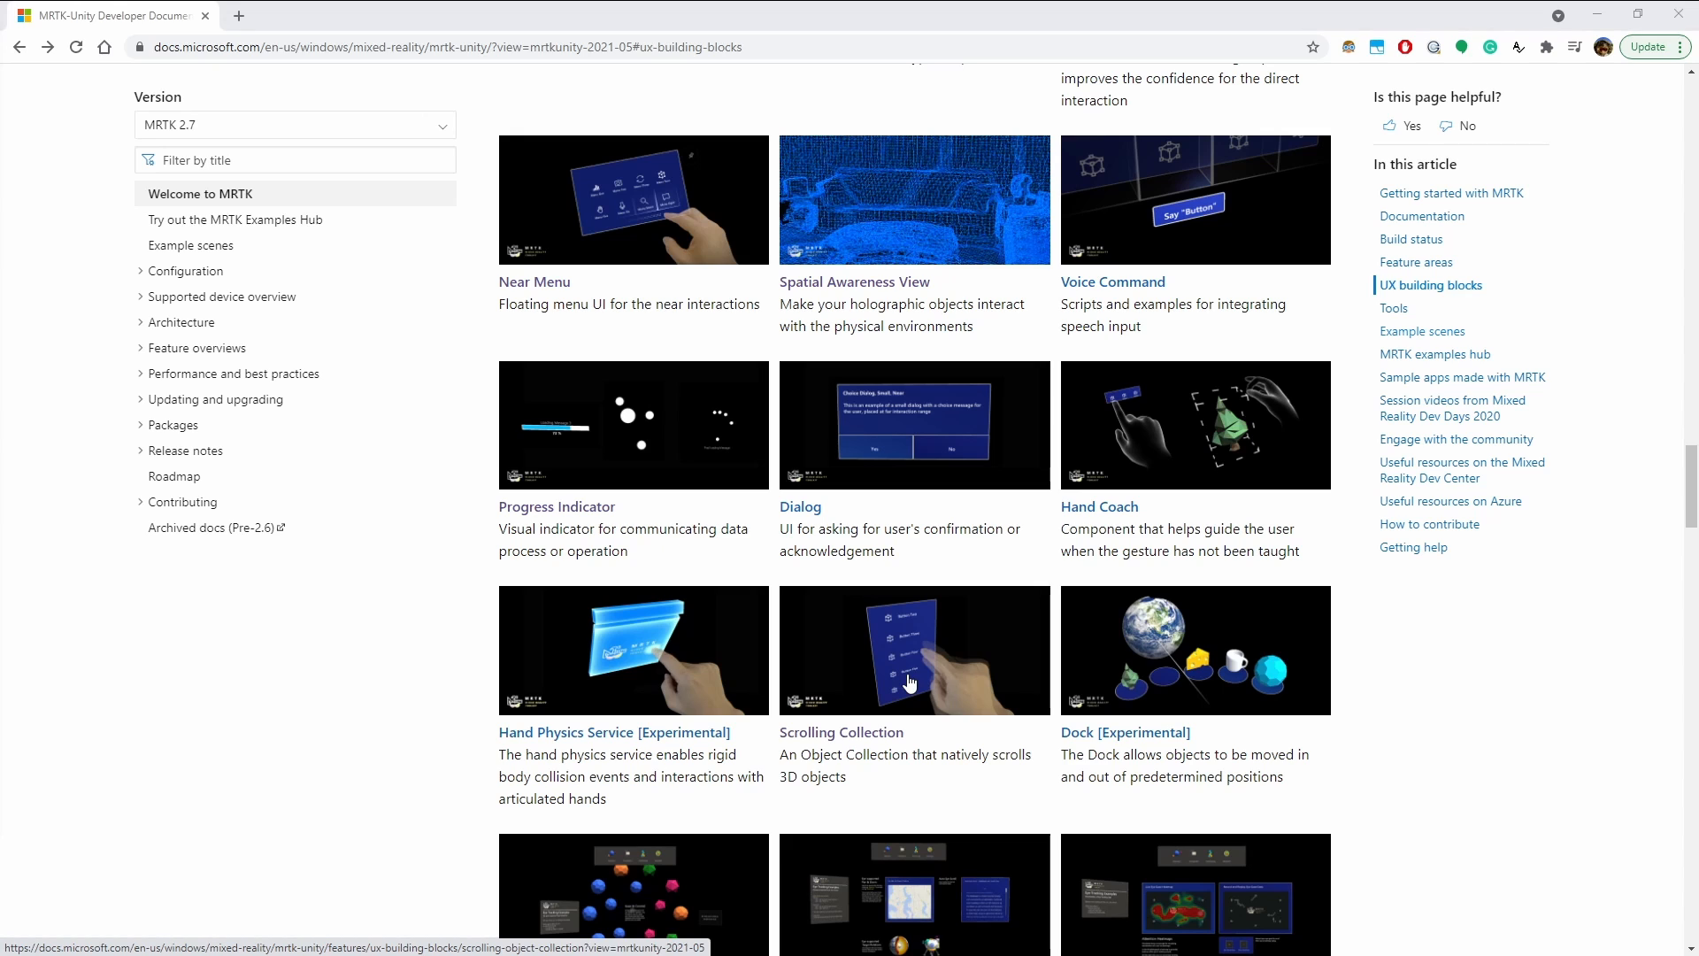
Back in the browser, look over the UX building blocks again from Scrolling Collection up to Button.
{"action": "scroll", "coordinate": [909, 681], "scroll_direction": "up", "scroll_amount": 10}
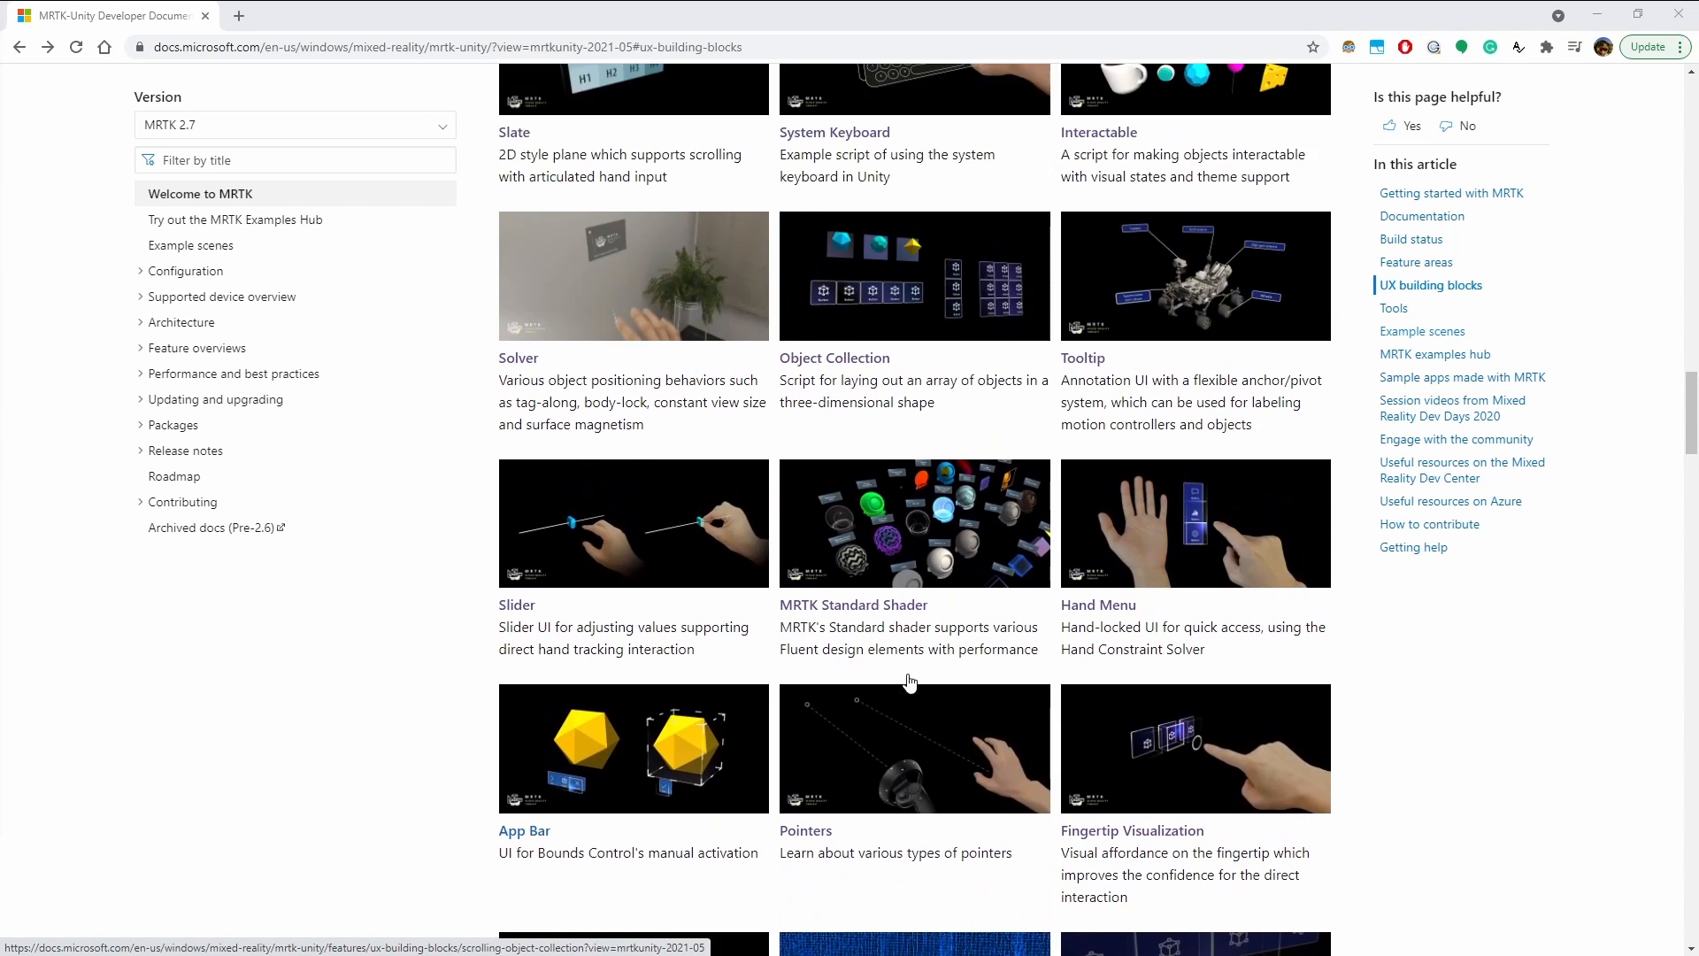
{"action": "scroll", "coordinate": [909, 682], "scroll_direction": "up", "scroll_amount": 3}
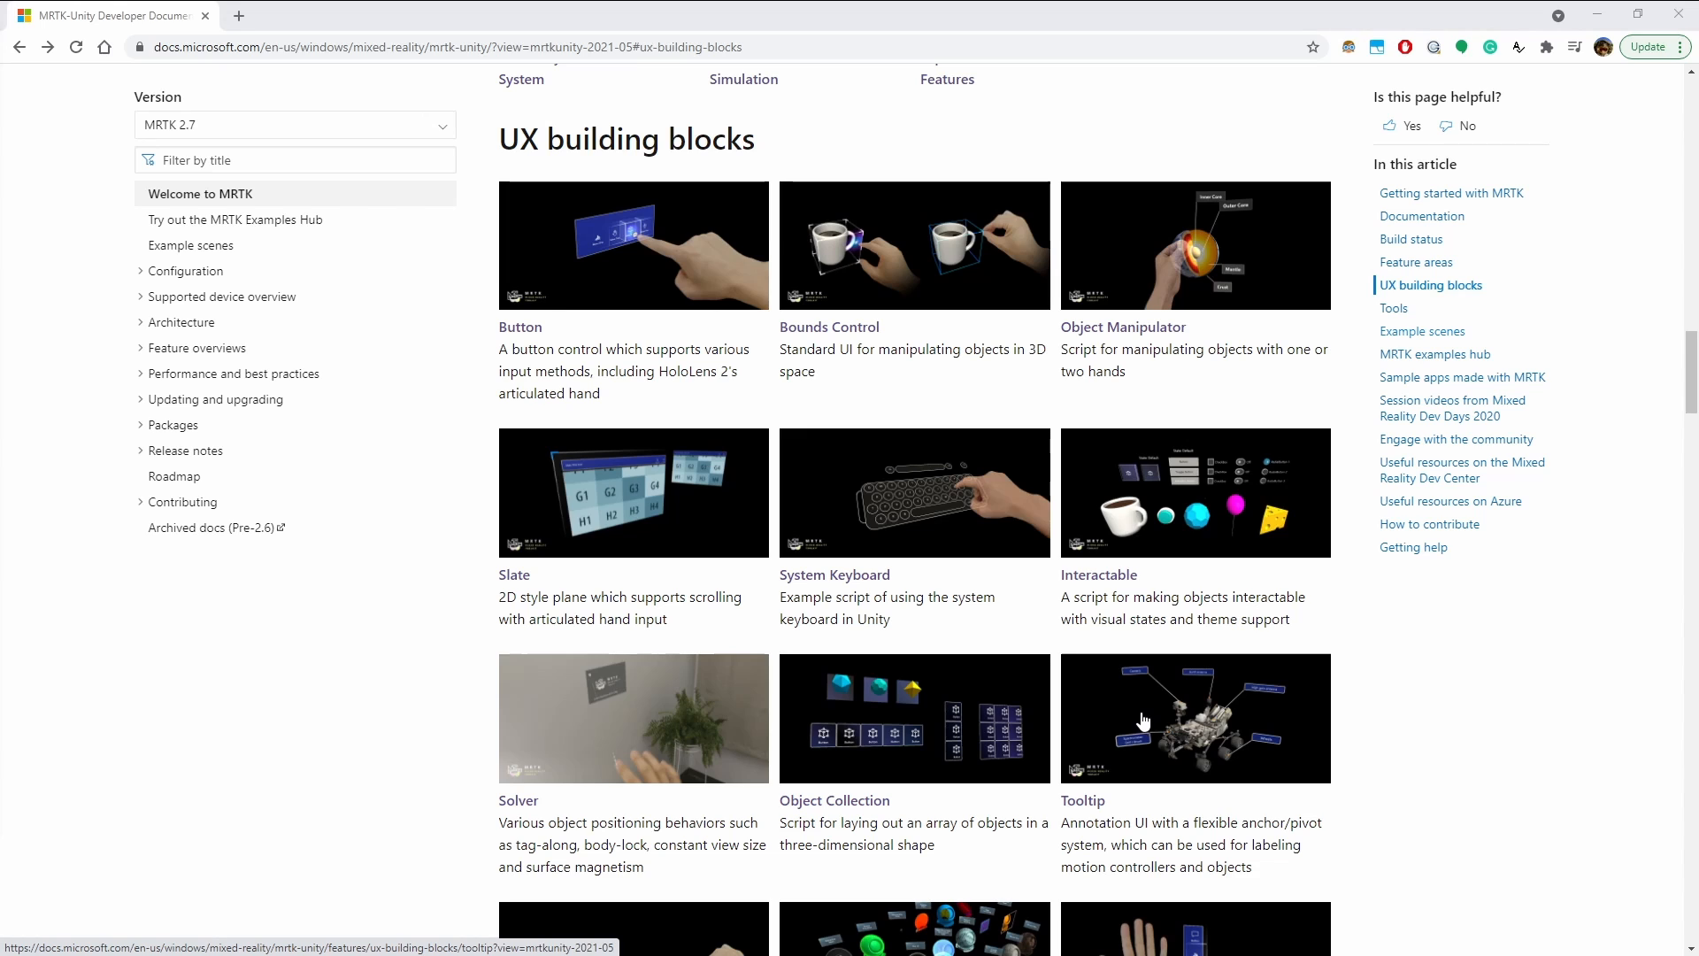
{"action": "scroll", "coordinate": [874, 579], "scroll_direction": "down", "scroll_amount": 4}
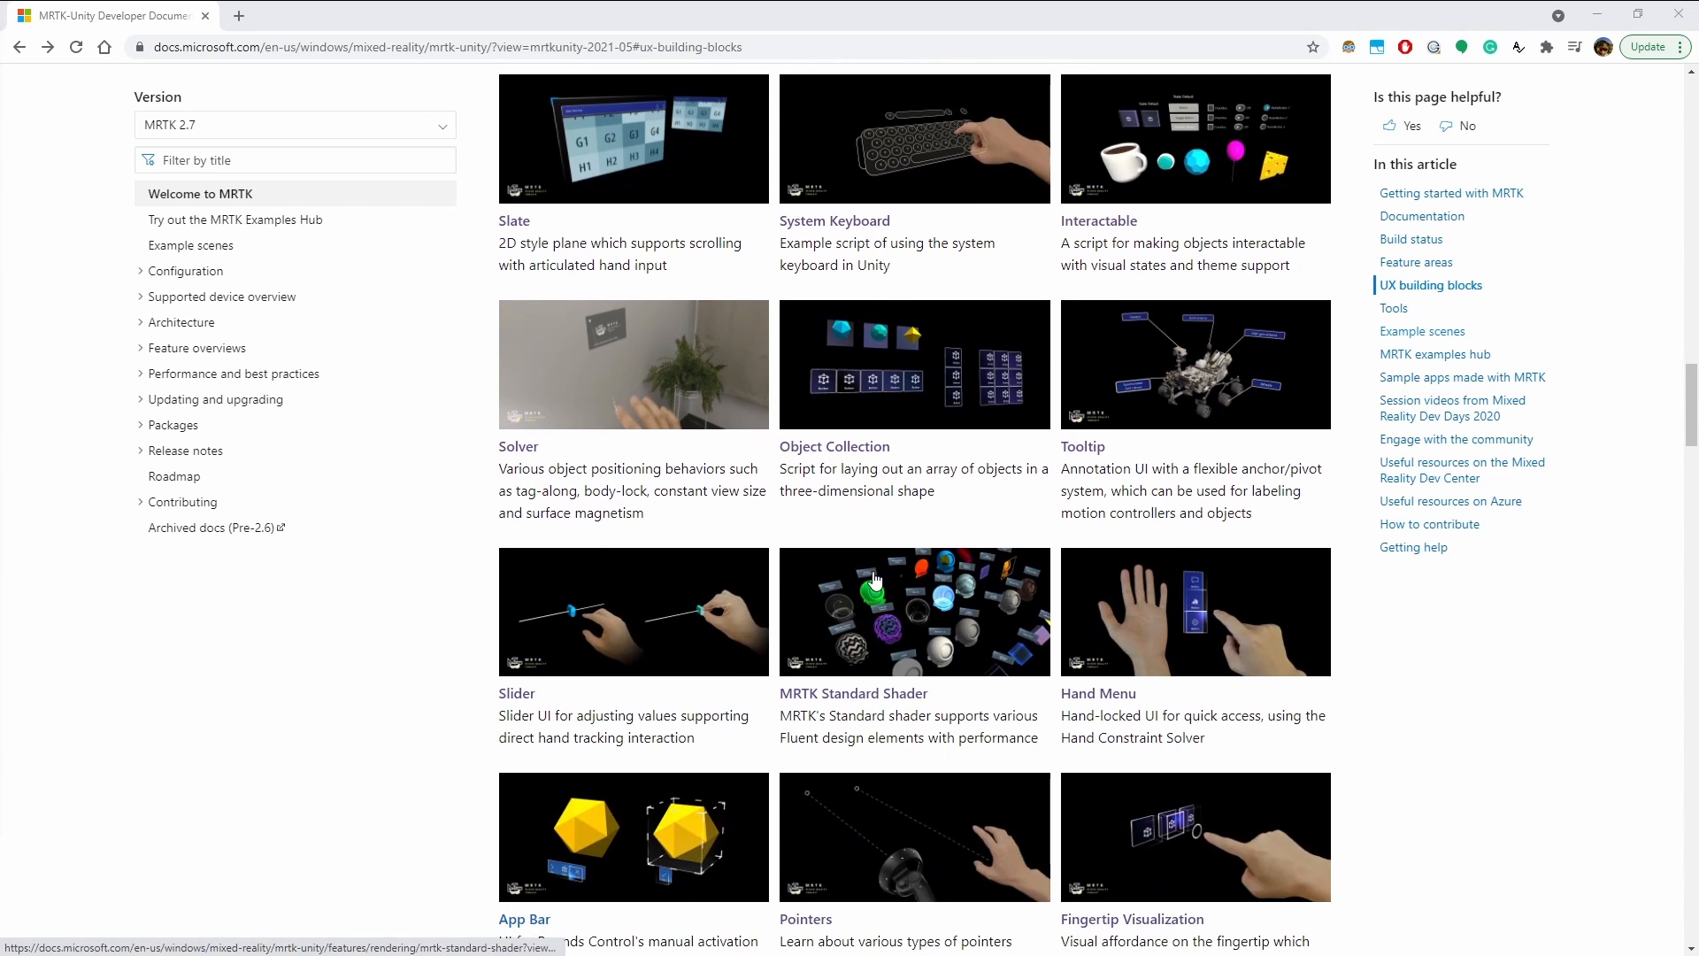
{"action": "scroll", "coordinate": [874, 580], "scroll_direction": "down", "scroll_amount": 7}
{"action": "scroll", "coordinate": [874, 580], "scroll_direction": "up", "scroll_amount": 10}
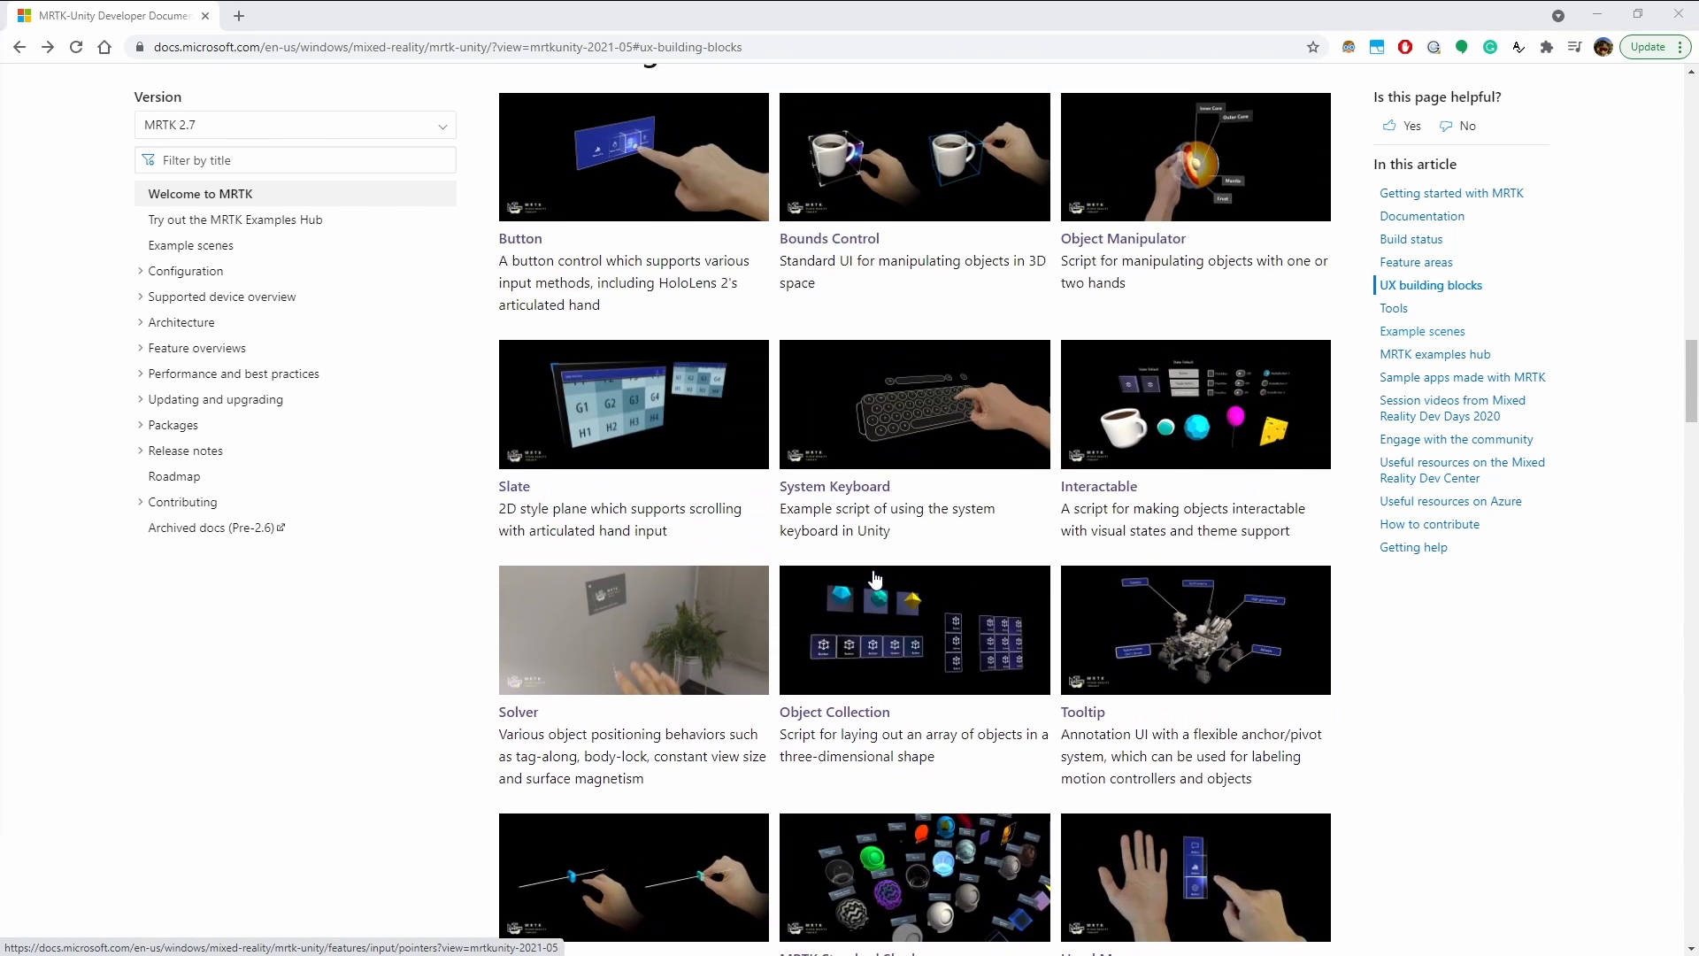
Go back past Feature areas to the Documentation section and open the MRTK Overview page.
{"action": "scroll", "coordinate": [875, 580], "scroll_direction": "up", "scroll_amount": 8}
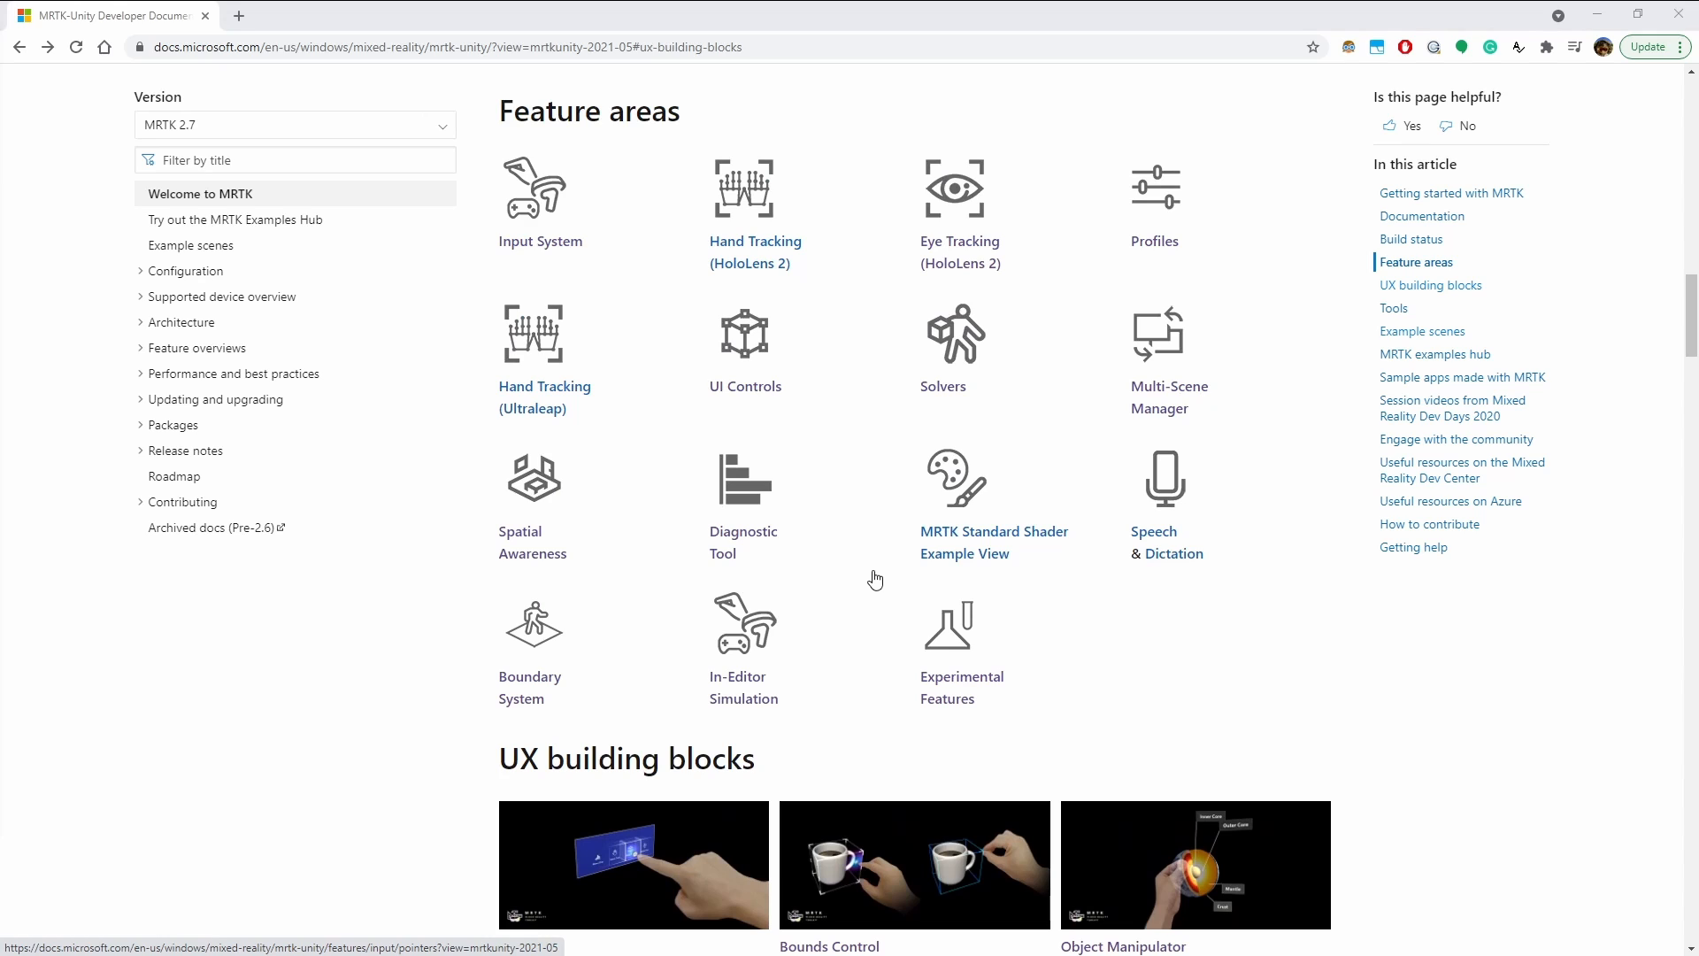
{"action": "scroll", "coordinate": [874, 580], "scroll_direction": "up", "scroll_amount": 5}
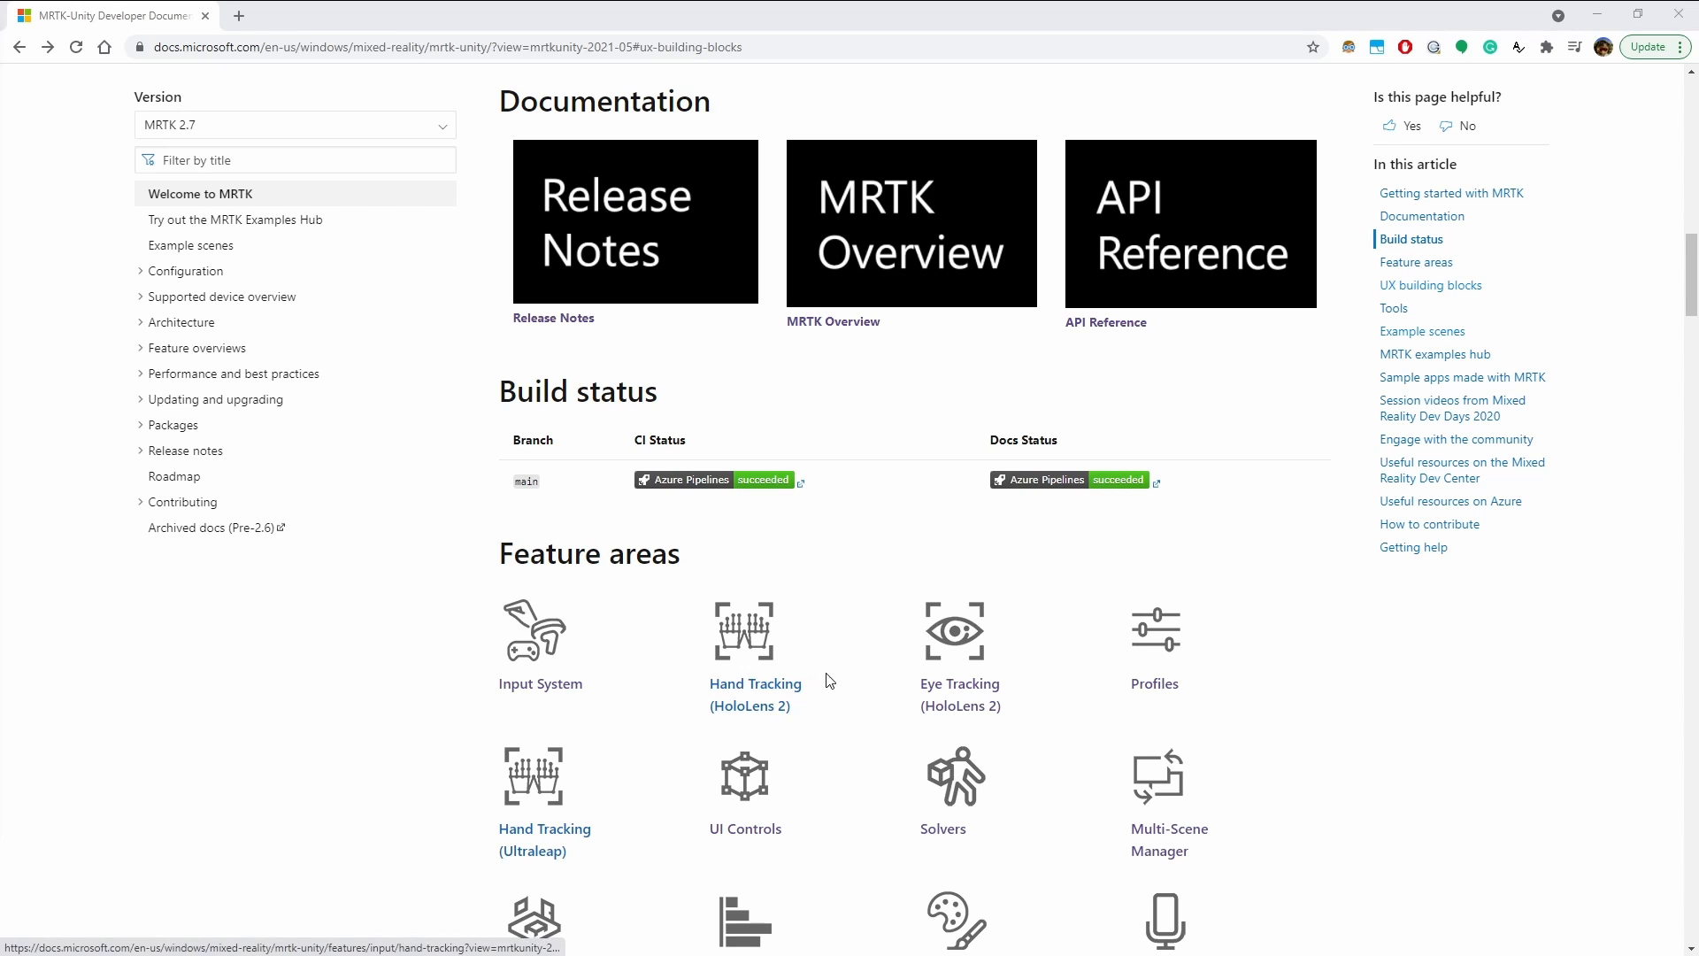
{"action": "scroll", "coordinate": [994, 577], "scroll_direction": "down", "scroll_amount": 2}
{"action": "scroll", "coordinate": [792, 509], "scroll_direction": "up", "scroll_amount": 2}
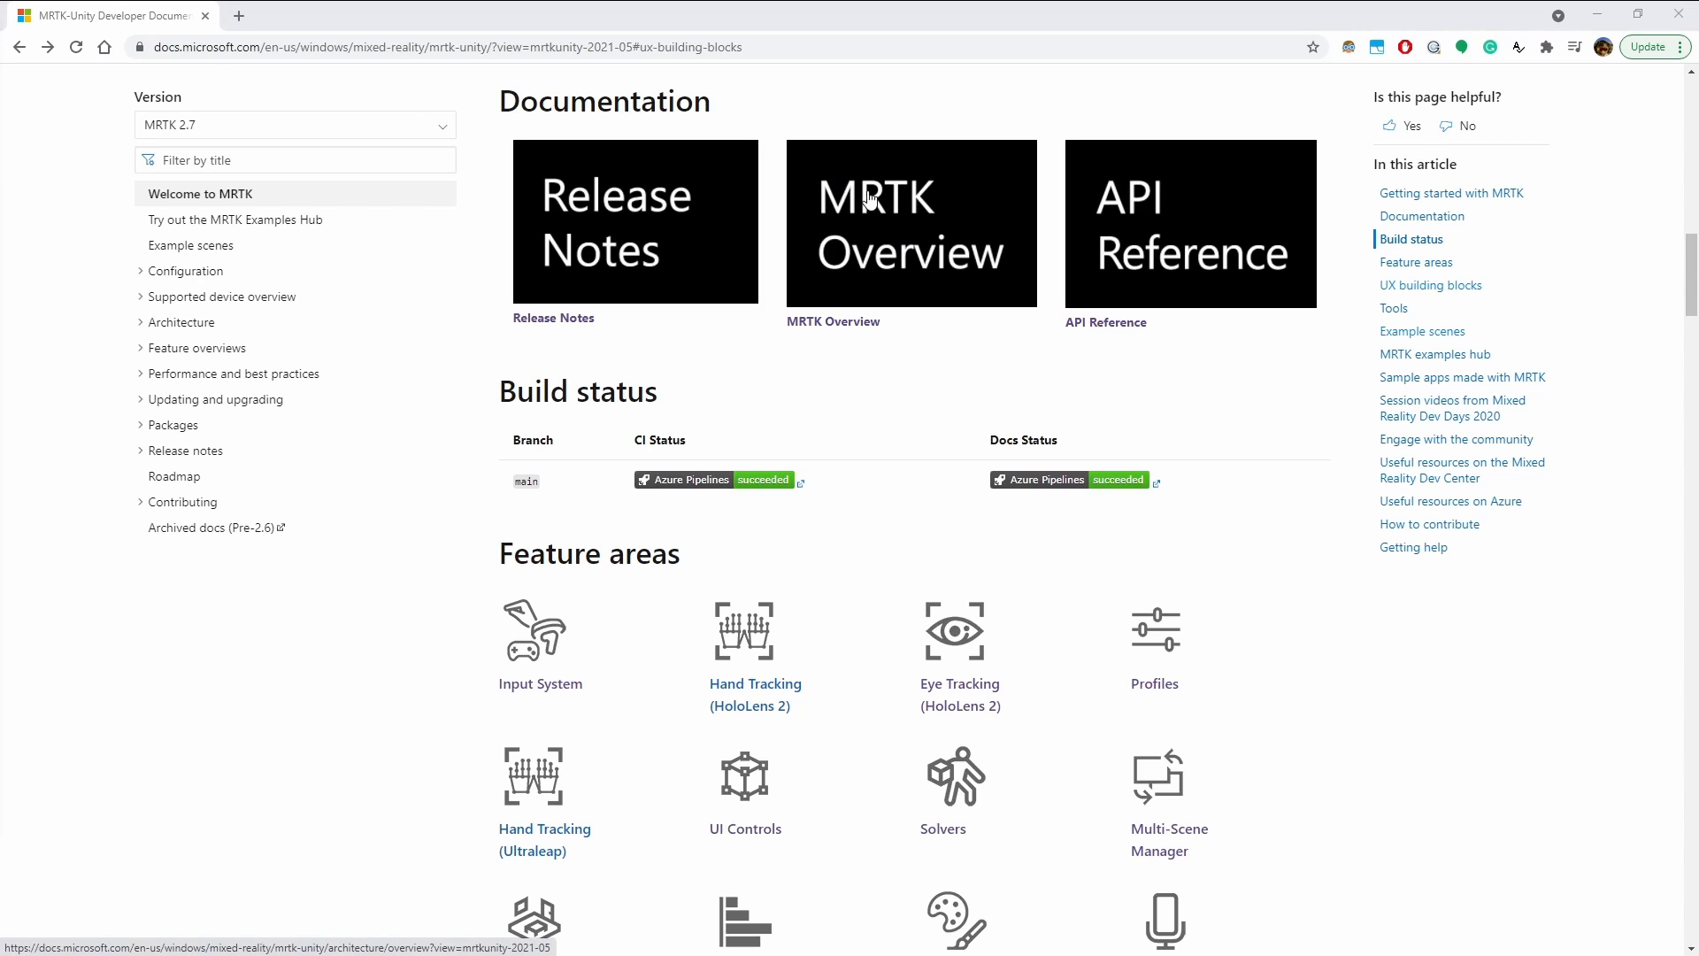
{"action": "left_click", "coordinate": [925, 257]}
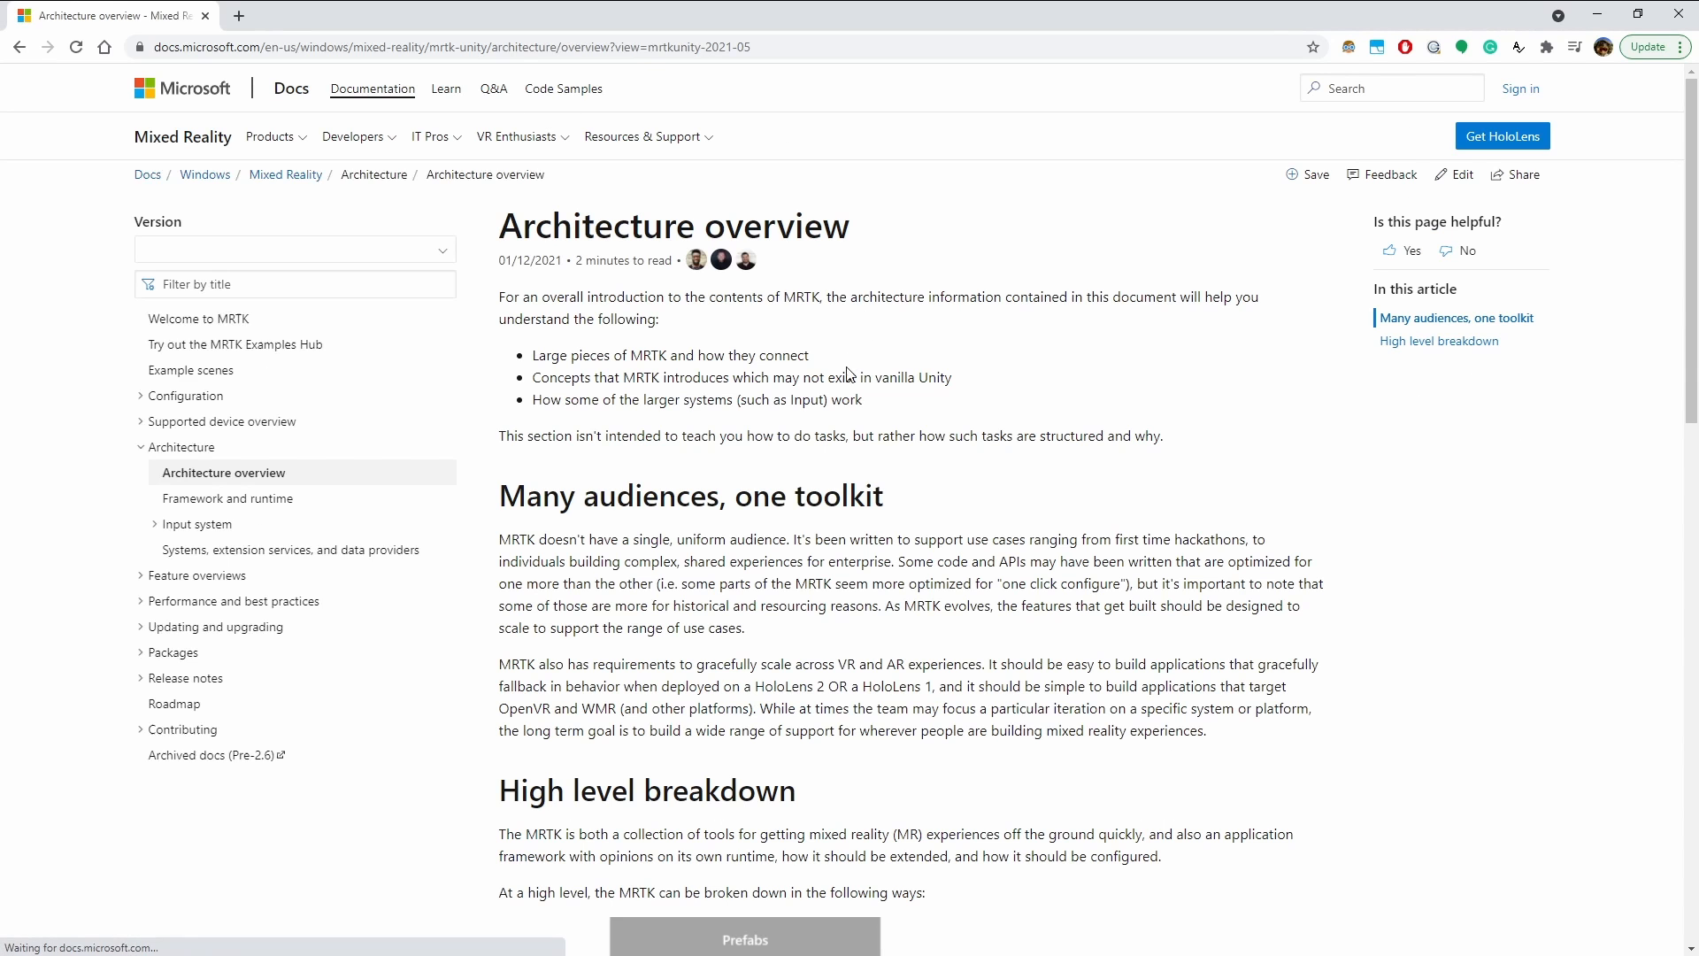
Open Deploying to HoloLens and WMR headsets under Supported device overview, look through its build settings, and return to the MRTK-Unity welcome page.
{"action": "scroll", "coordinate": [383, 436], "scroll_direction": "down", "scroll_amount": 4}
{"action": "left_click", "coordinate": [148, 301]}
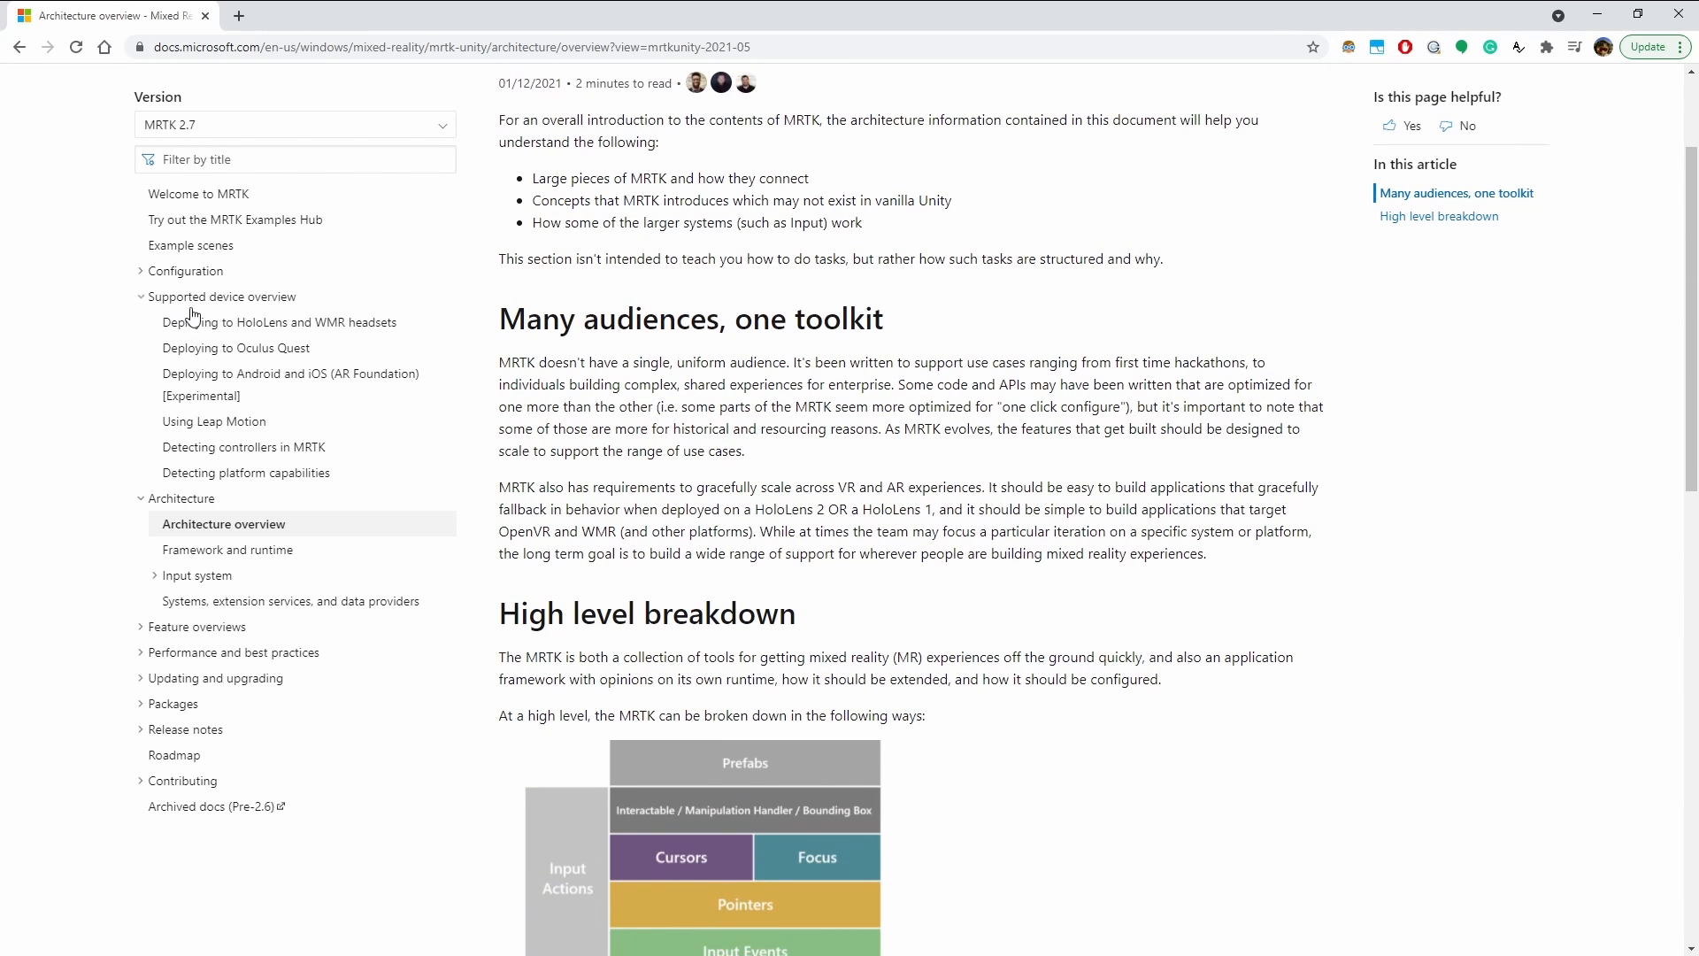
{"action": "left_click", "coordinate": [270, 324]}
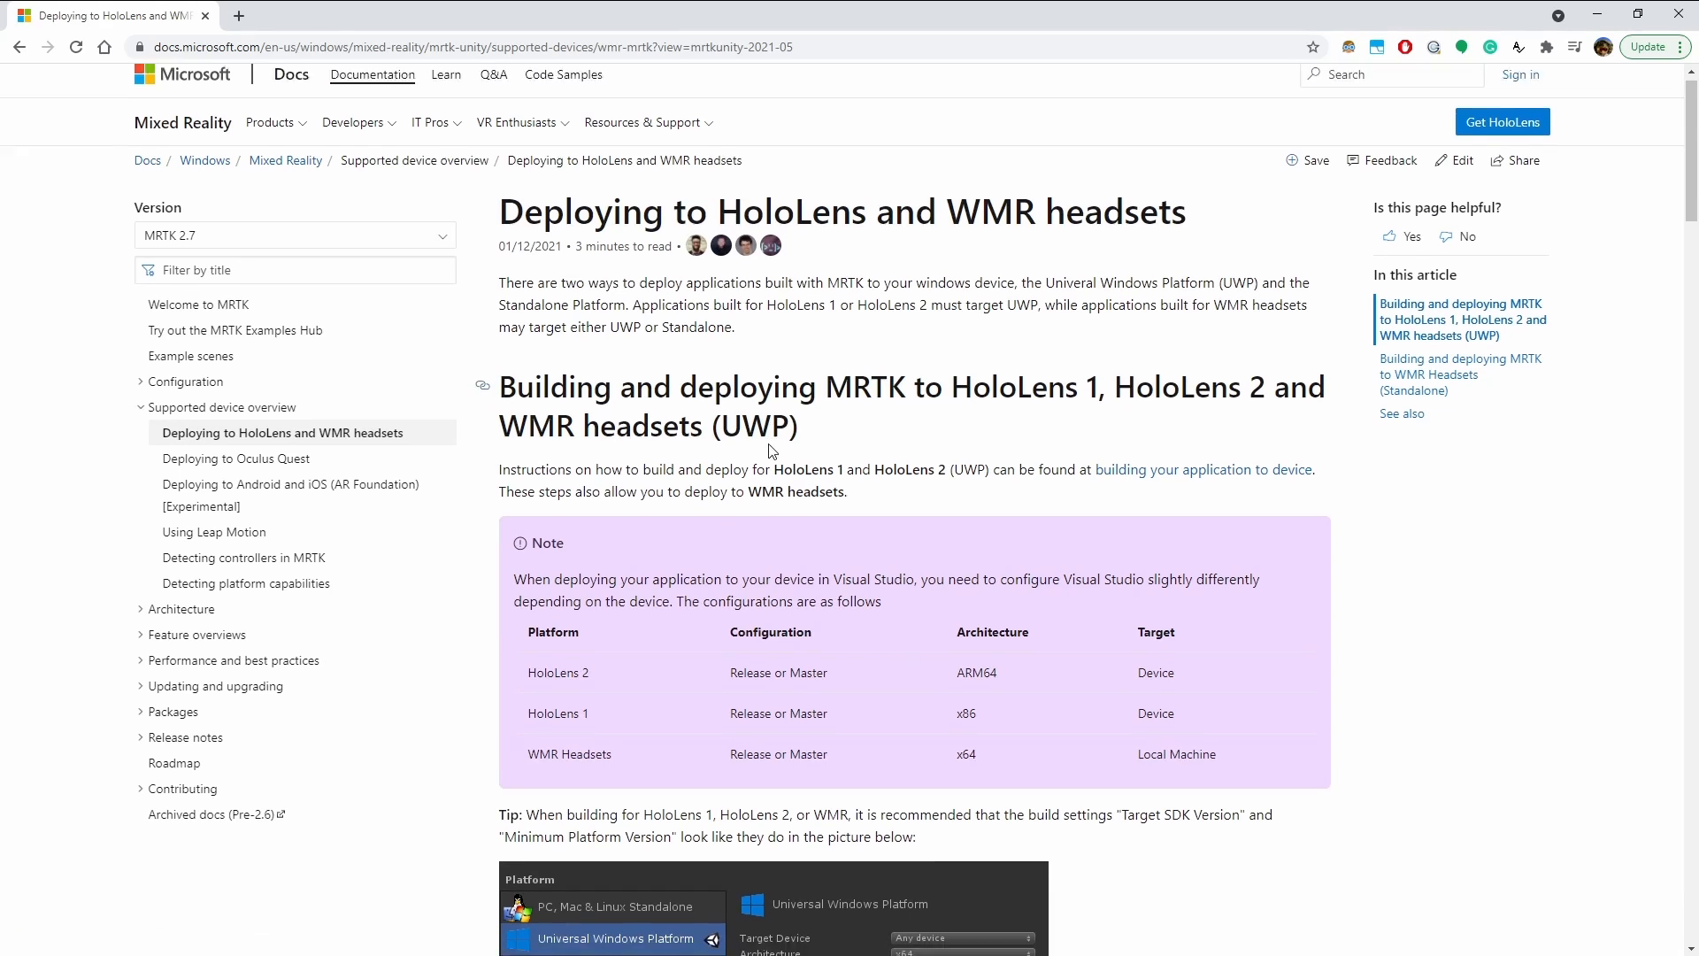
{"action": "scroll", "coordinate": [777, 450], "scroll_direction": "down", "scroll_amount": 6}
{"action": "scroll", "coordinate": [775, 447], "scroll_direction": "up", "scroll_amount": 4}
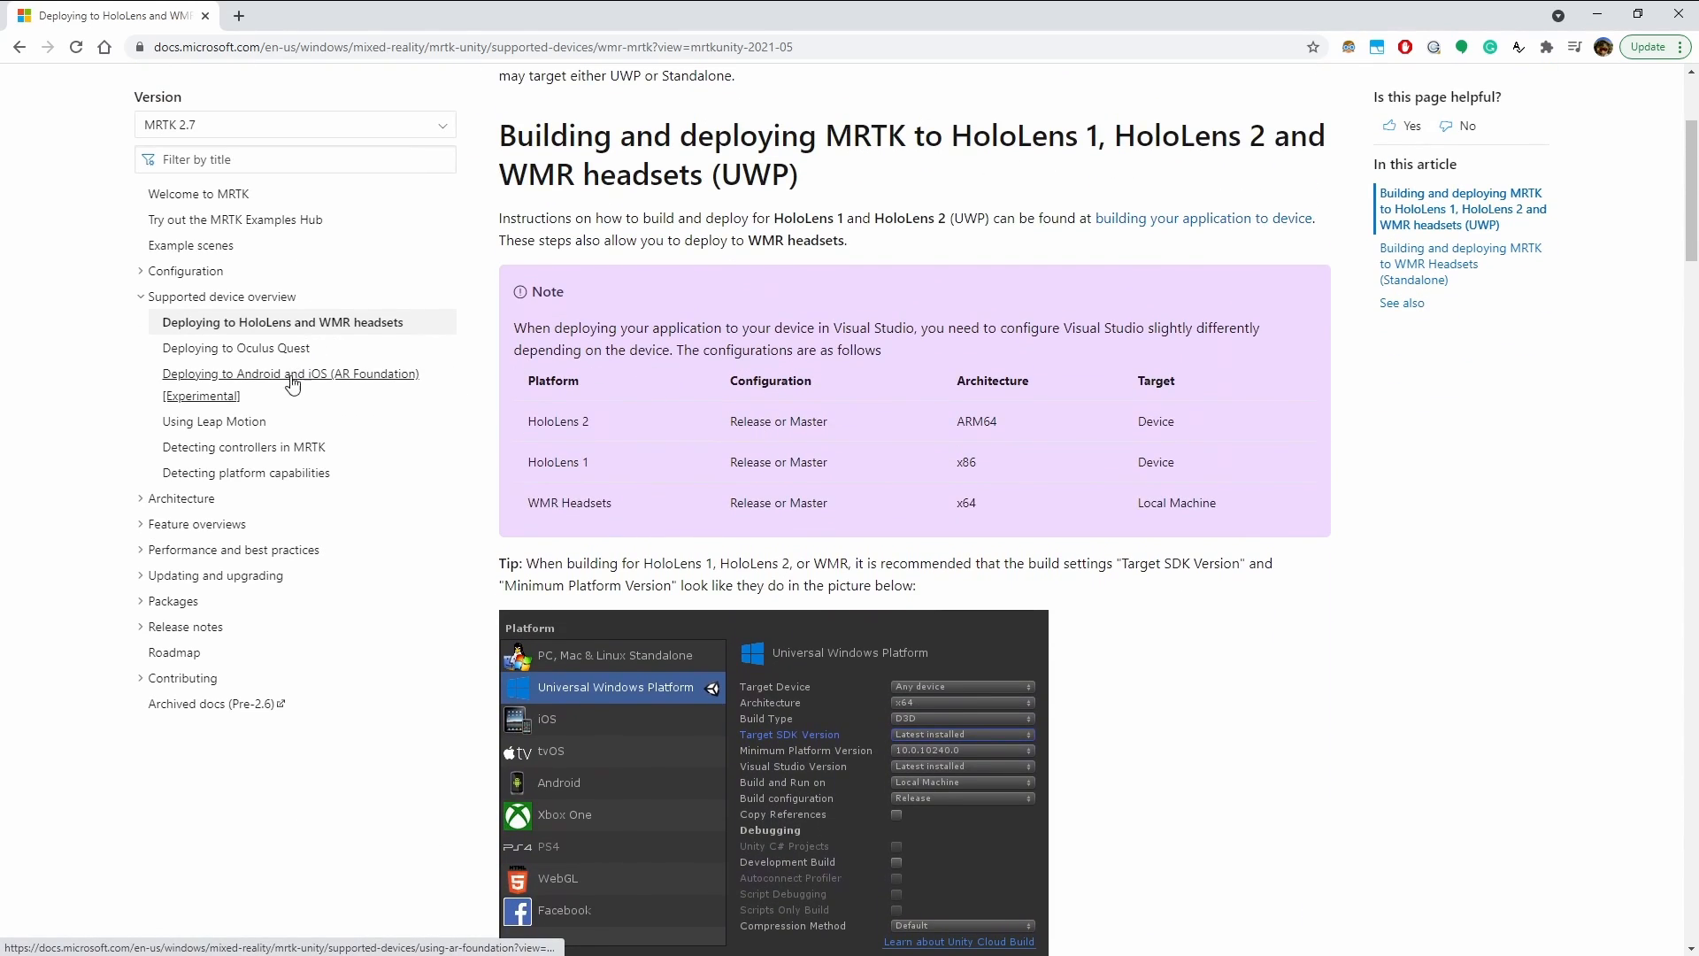
{"action": "left_click", "coordinate": [18, 46]}
{"action": "left_click", "coordinate": [18, 47]}
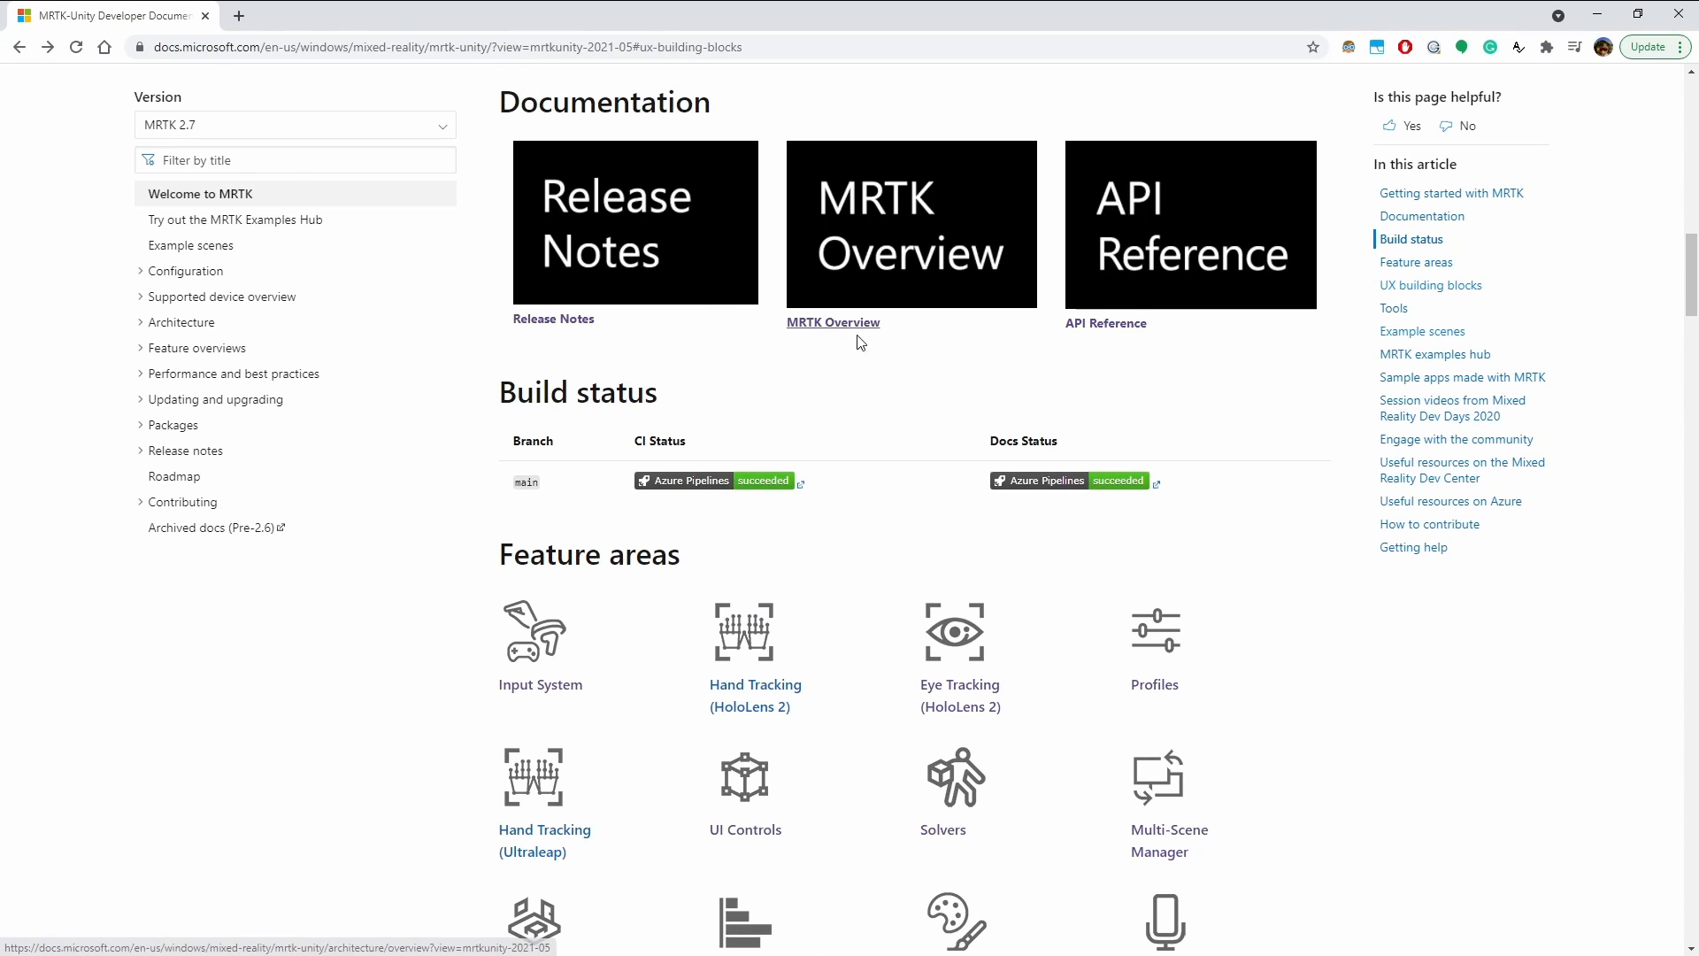
Open the API Reference, browse the list of Microsoft.MixedReality.Toolkit classes and namespaces, and return to the welcome page.
{"action": "left_click", "coordinate": [1221, 299]}
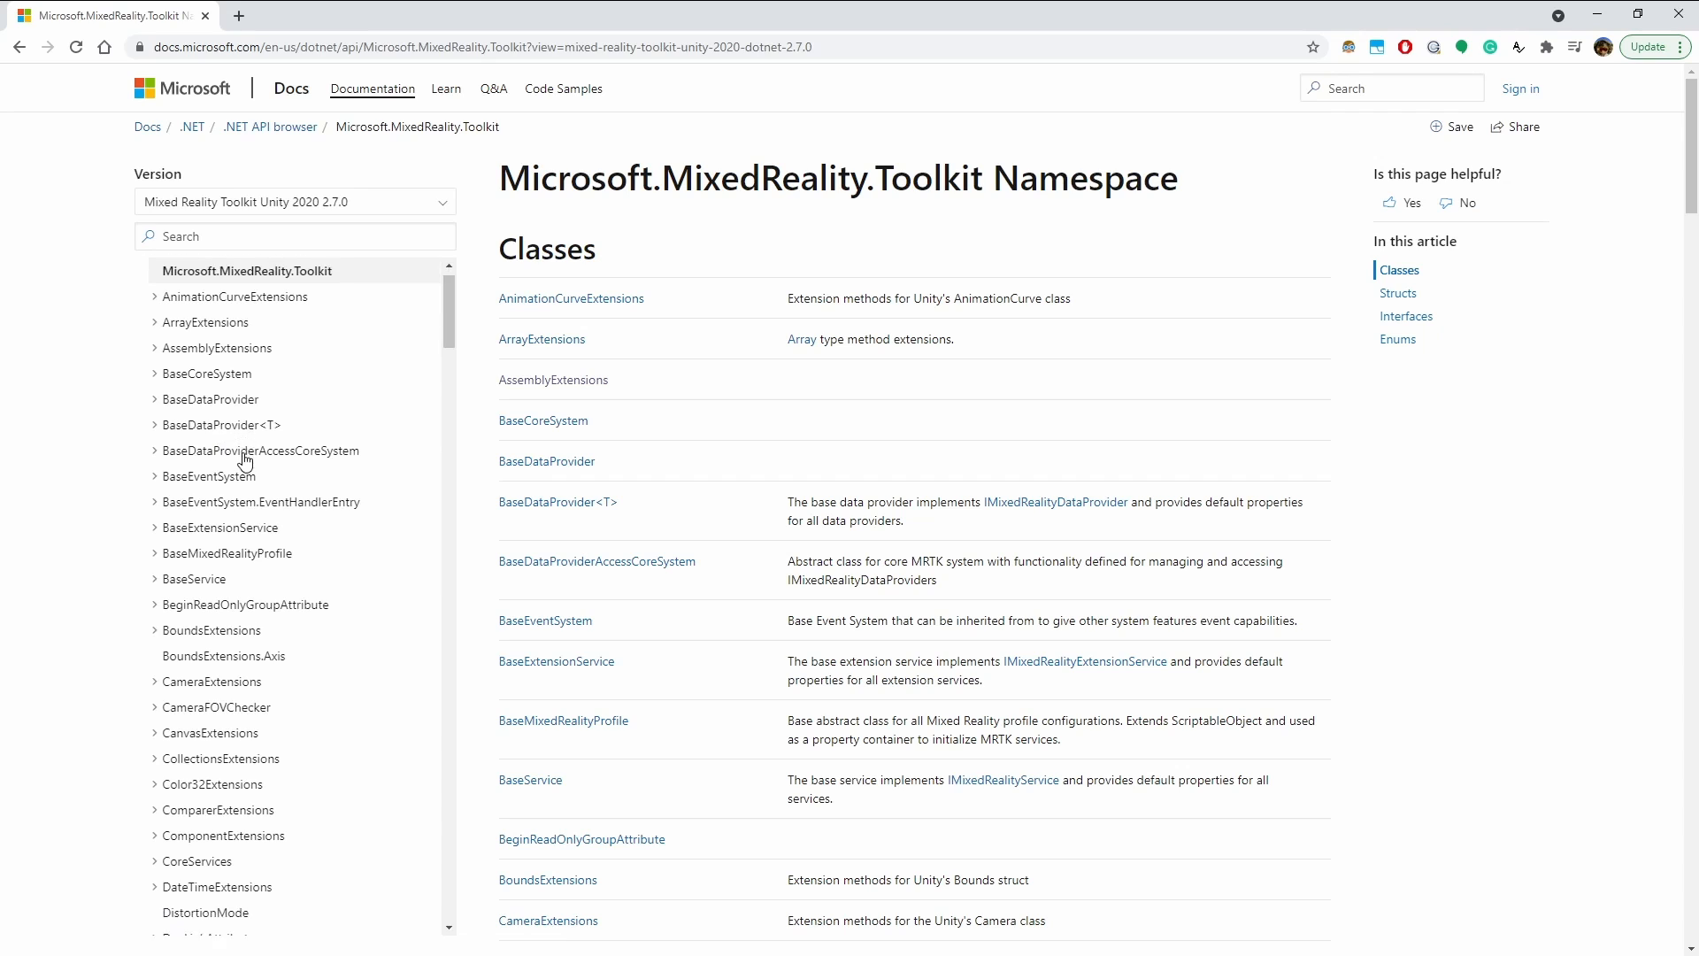
{"action": "scroll", "coordinate": [245, 461], "scroll_direction": "down", "scroll_amount": 20}
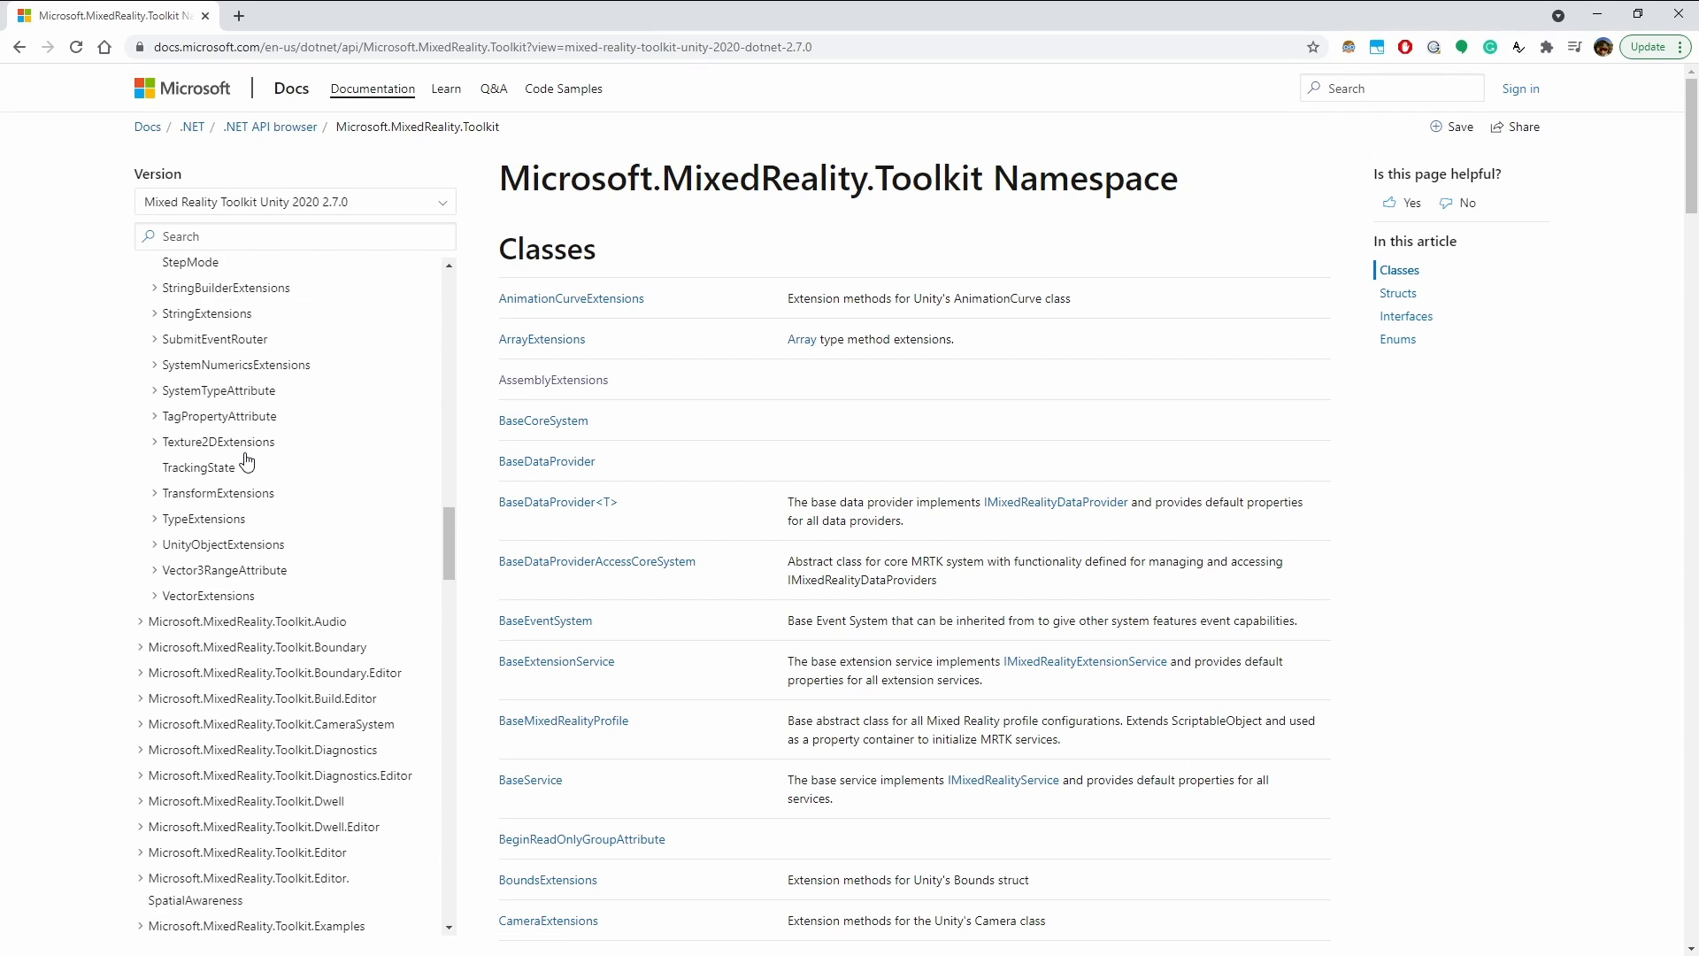
{"action": "scroll", "coordinate": [247, 461], "scroll_direction": "down", "scroll_amount": 20}
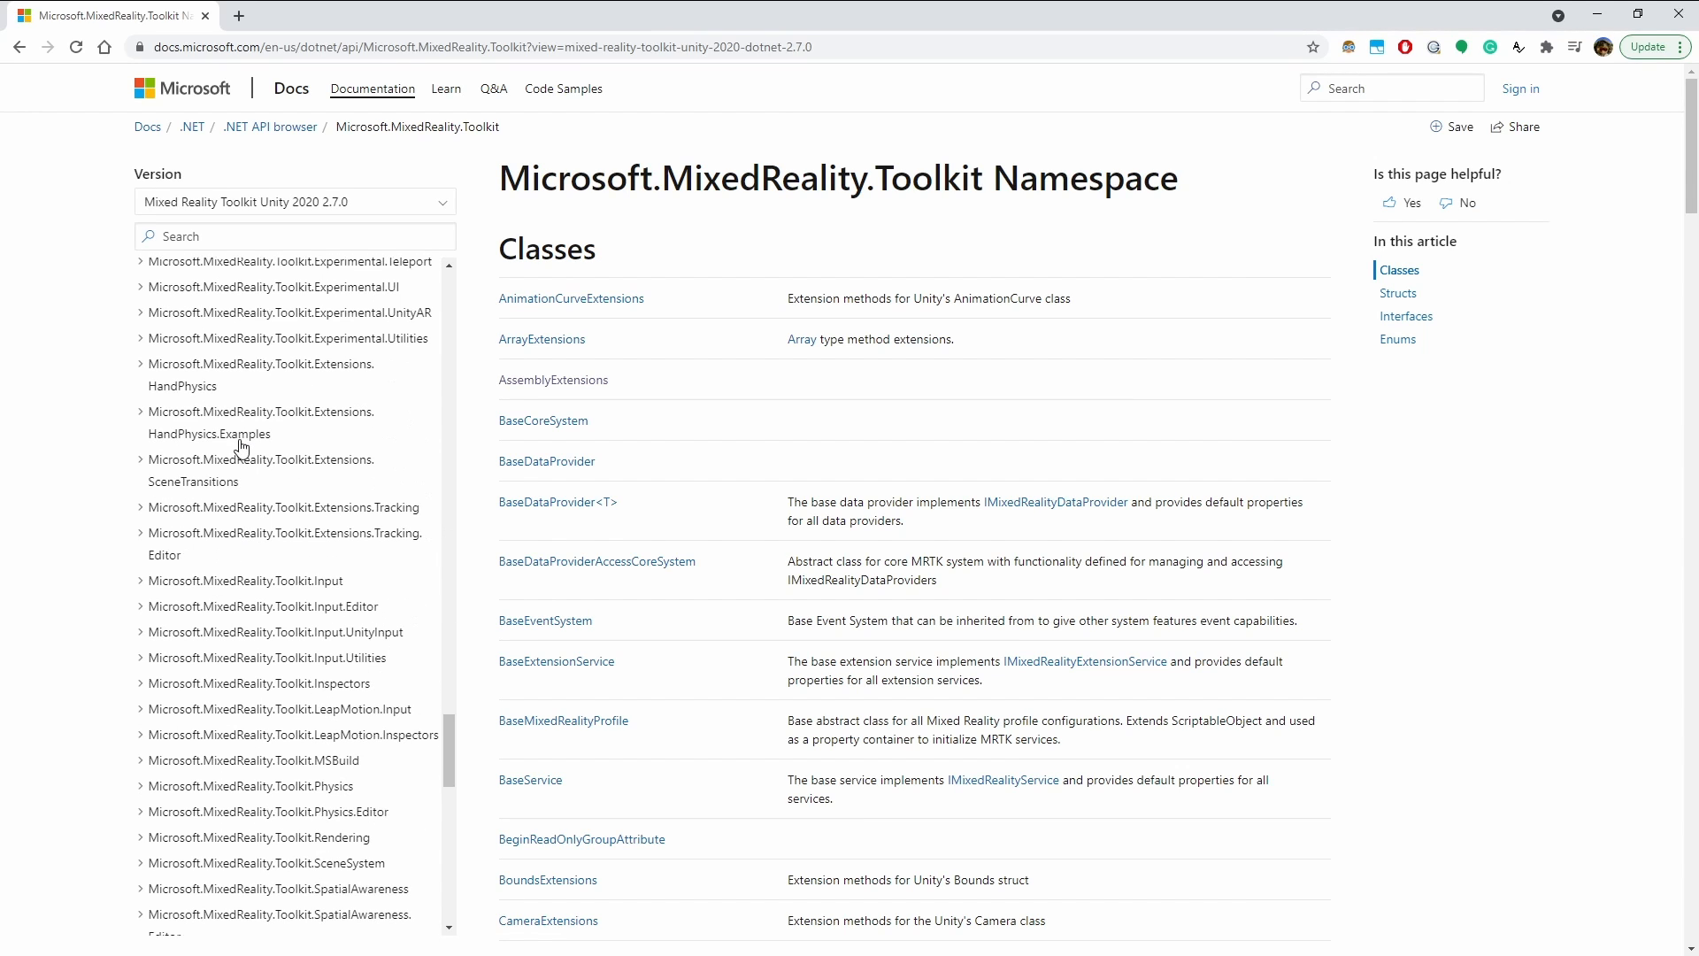
{"action": "left_click", "coordinate": [19, 47]}
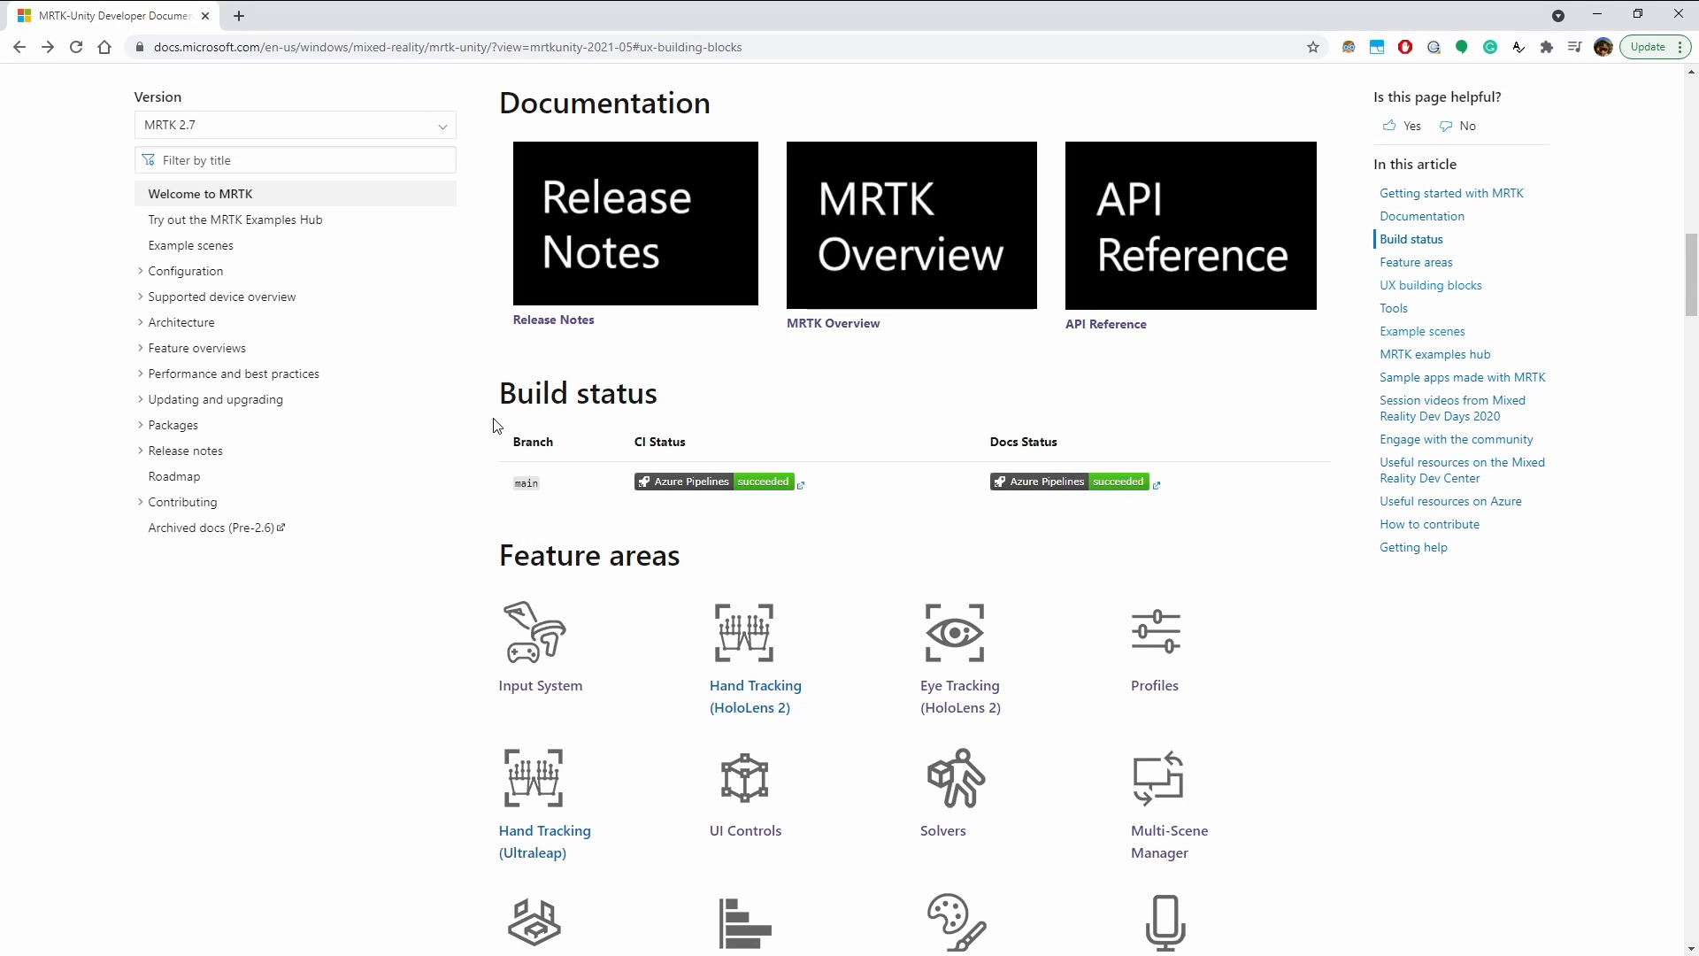
Look over the Feature areas, then switch to Unity and open the documentation for Model_Bucky's Interactable component.
{"action": "scroll", "coordinate": [713, 610], "scroll_direction": "down", "scroll_amount": 2}
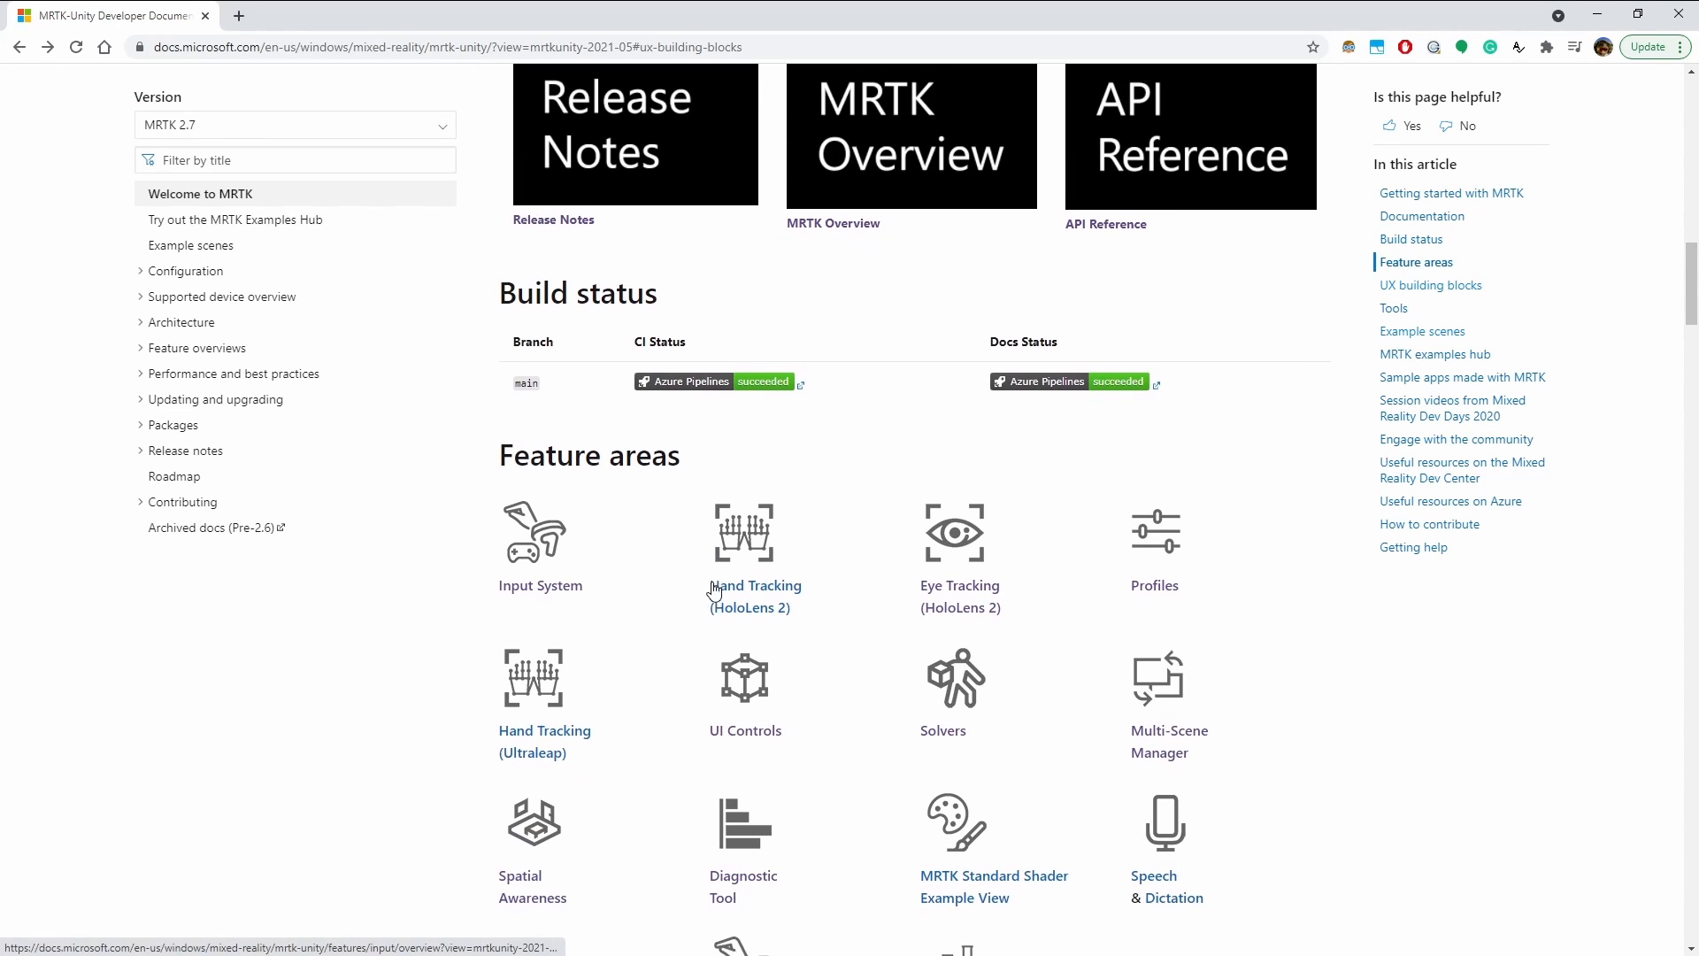
{"action": "scroll", "coordinate": [714, 589], "scroll_direction": "down", "scroll_amount": 2}
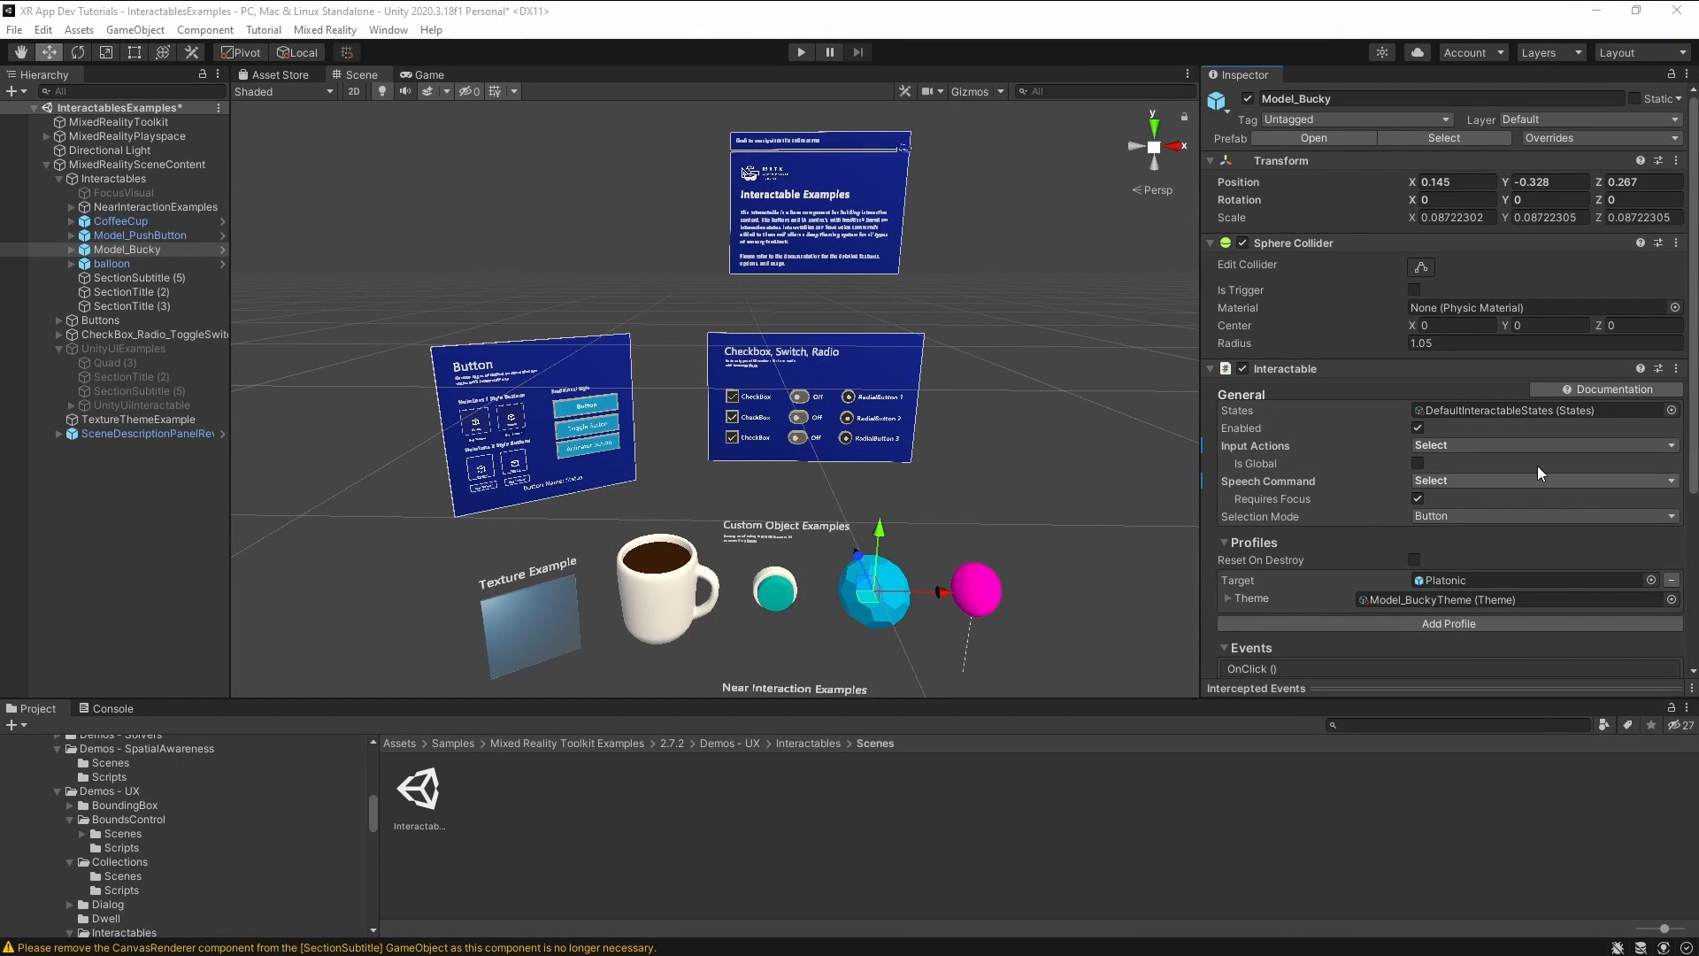
{"action": "left_click", "coordinate": [1610, 391]}
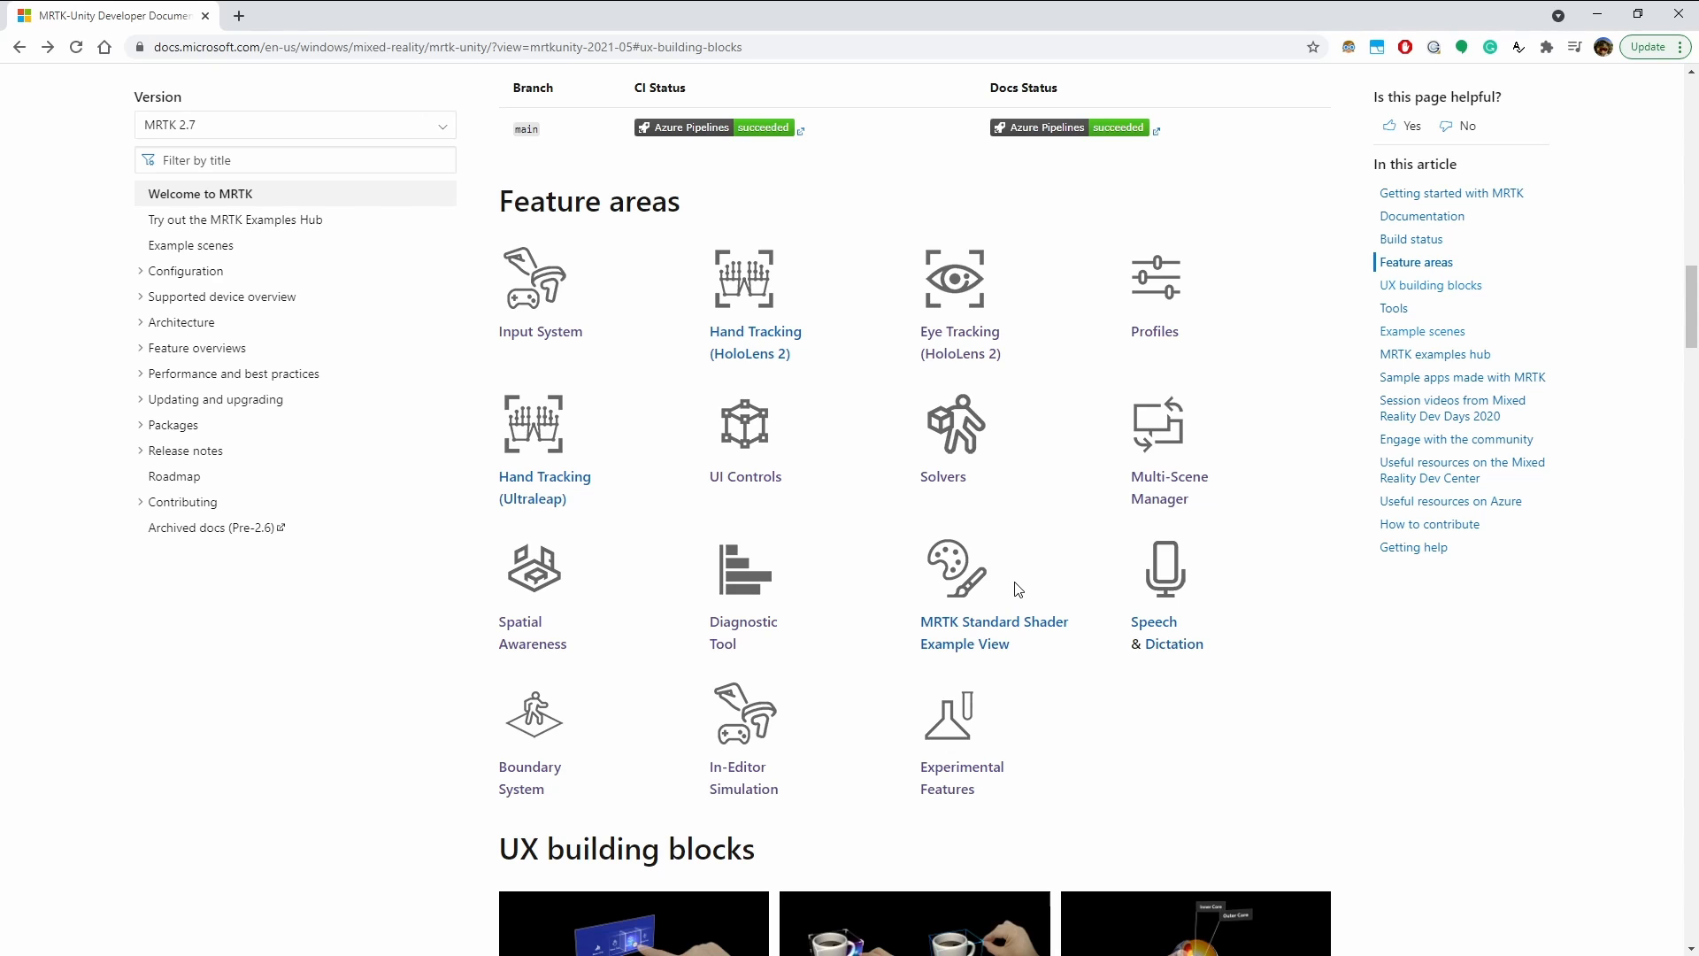
Back in the browser, look past the Feature areas to the UX building blocks from Button to Tooltip.
{"action": "scroll", "coordinate": [1018, 588], "scroll_direction": "down", "scroll_amount": 1}
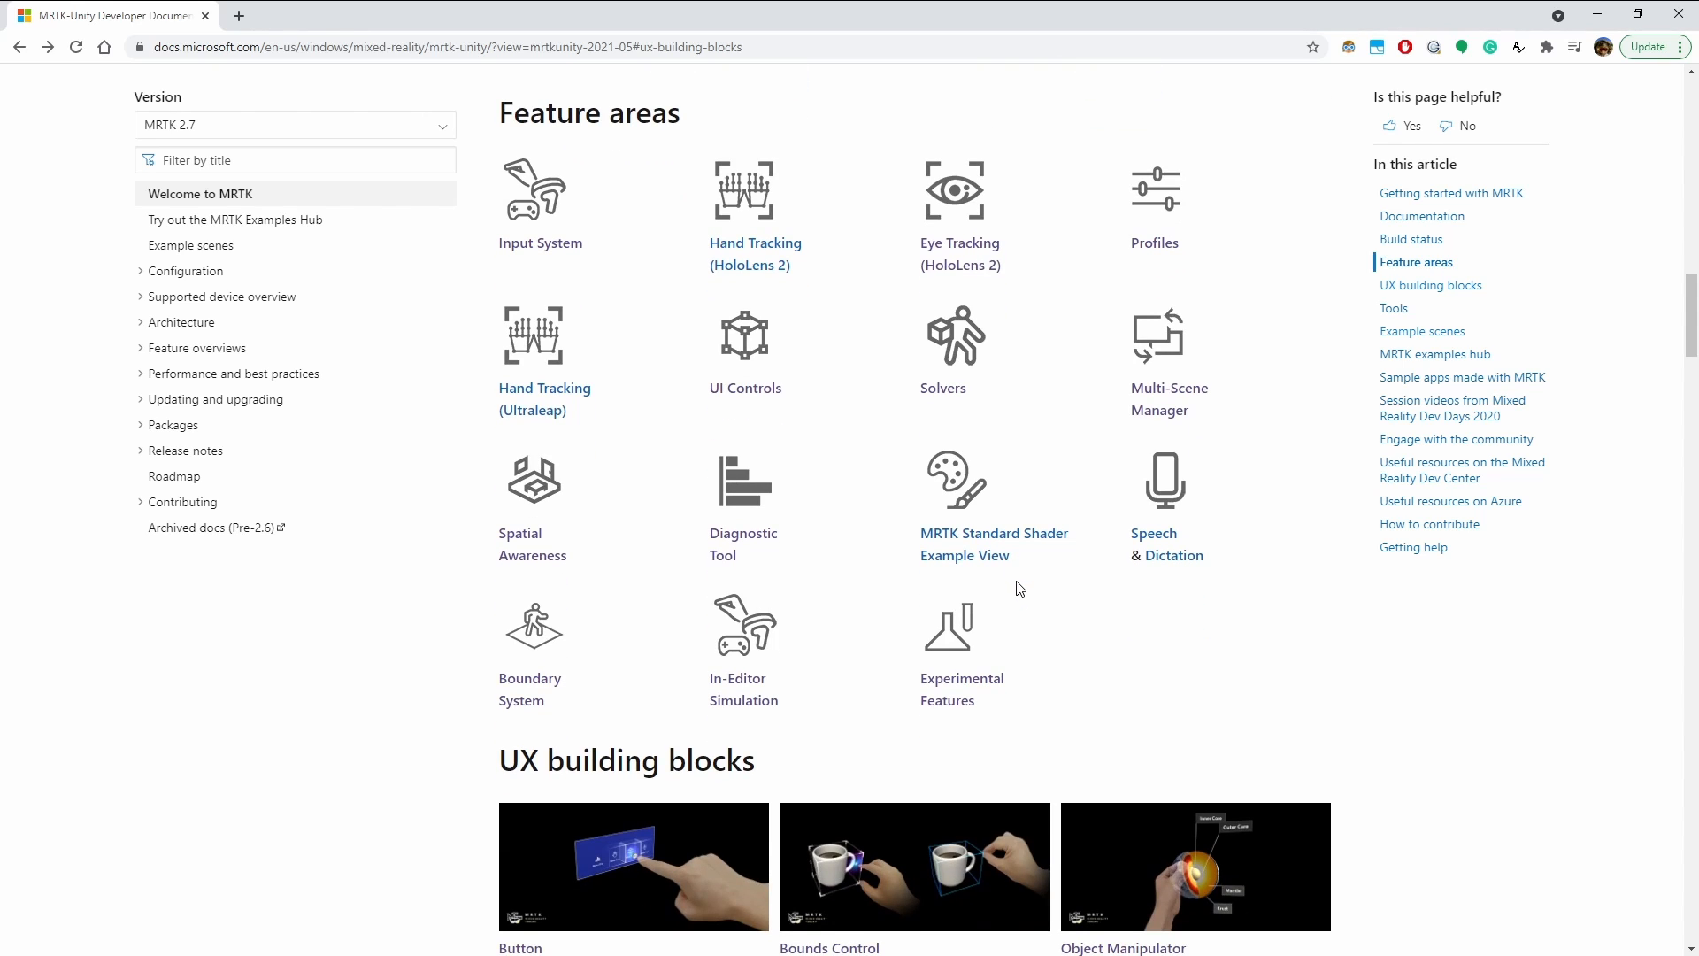
{"action": "scroll", "coordinate": [1019, 588], "scroll_direction": "down", "scroll_amount": 8}
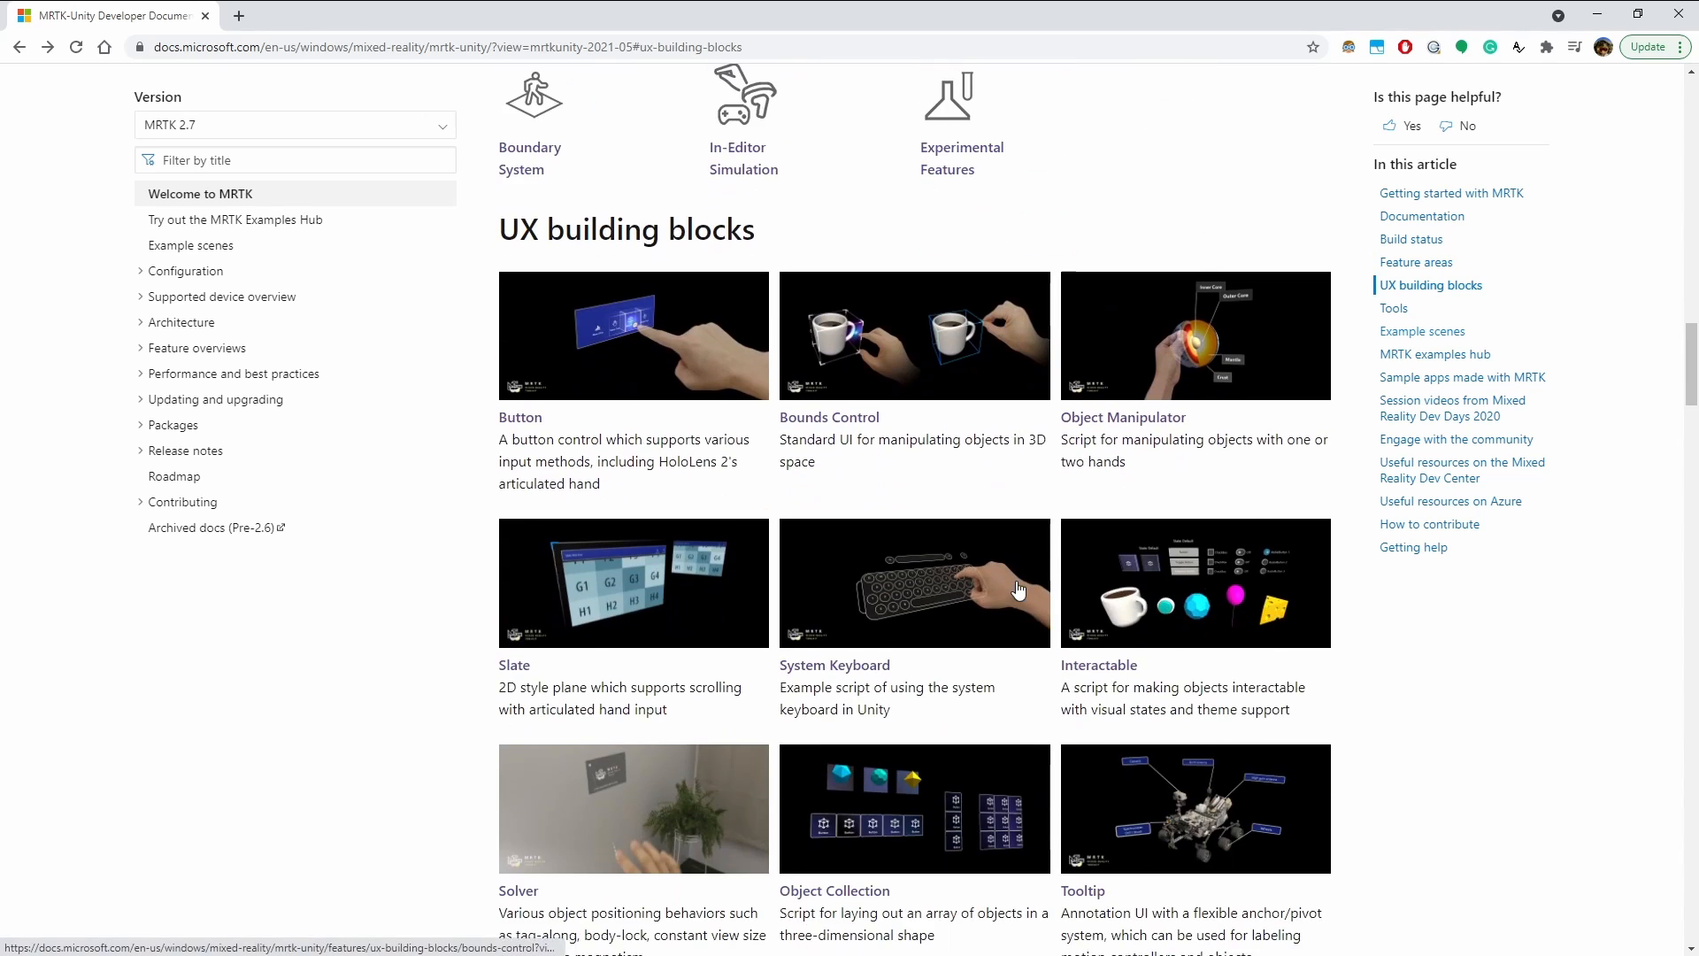